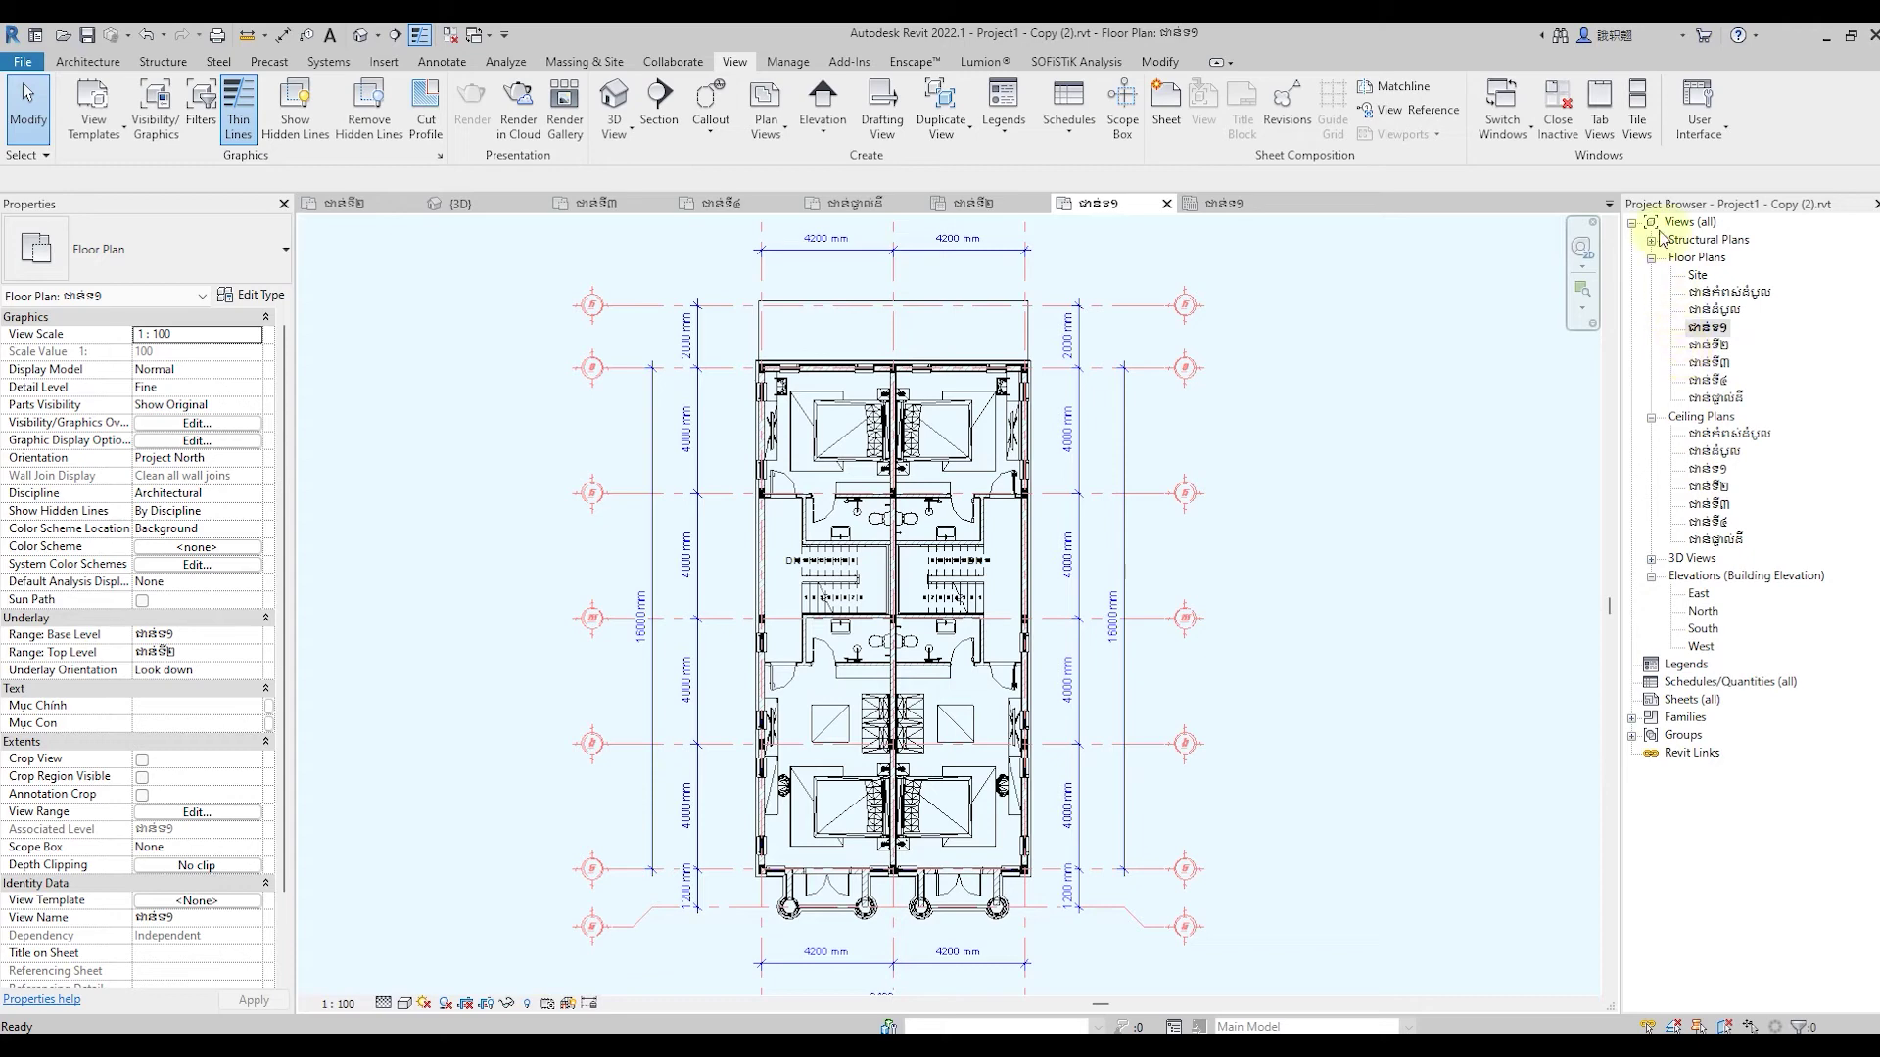
Open the first two level structural plans from the Structural Plans list
{"action": "left_click", "coordinate": [1651, 240]}
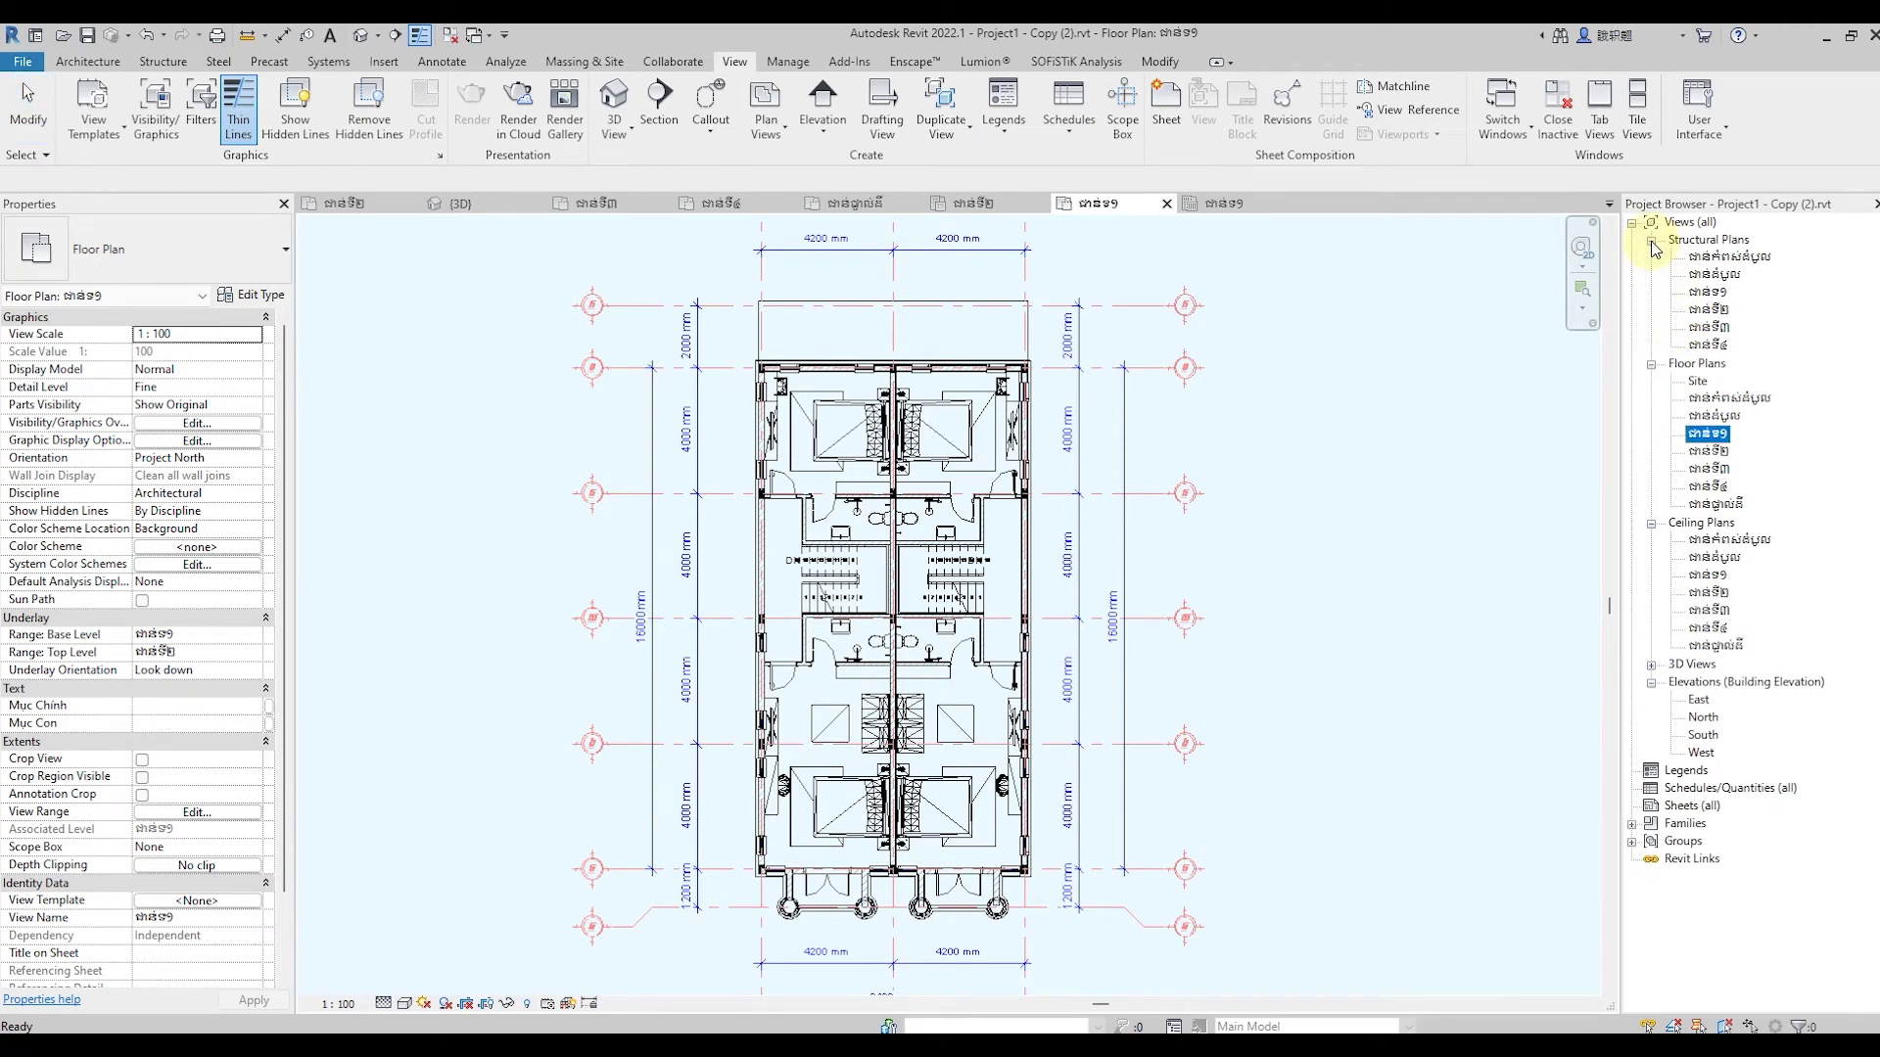
{"action": "left_click", "coordinate": [1712, 294]}
{"action": "double_click", "coordinate": [1711, 293]}
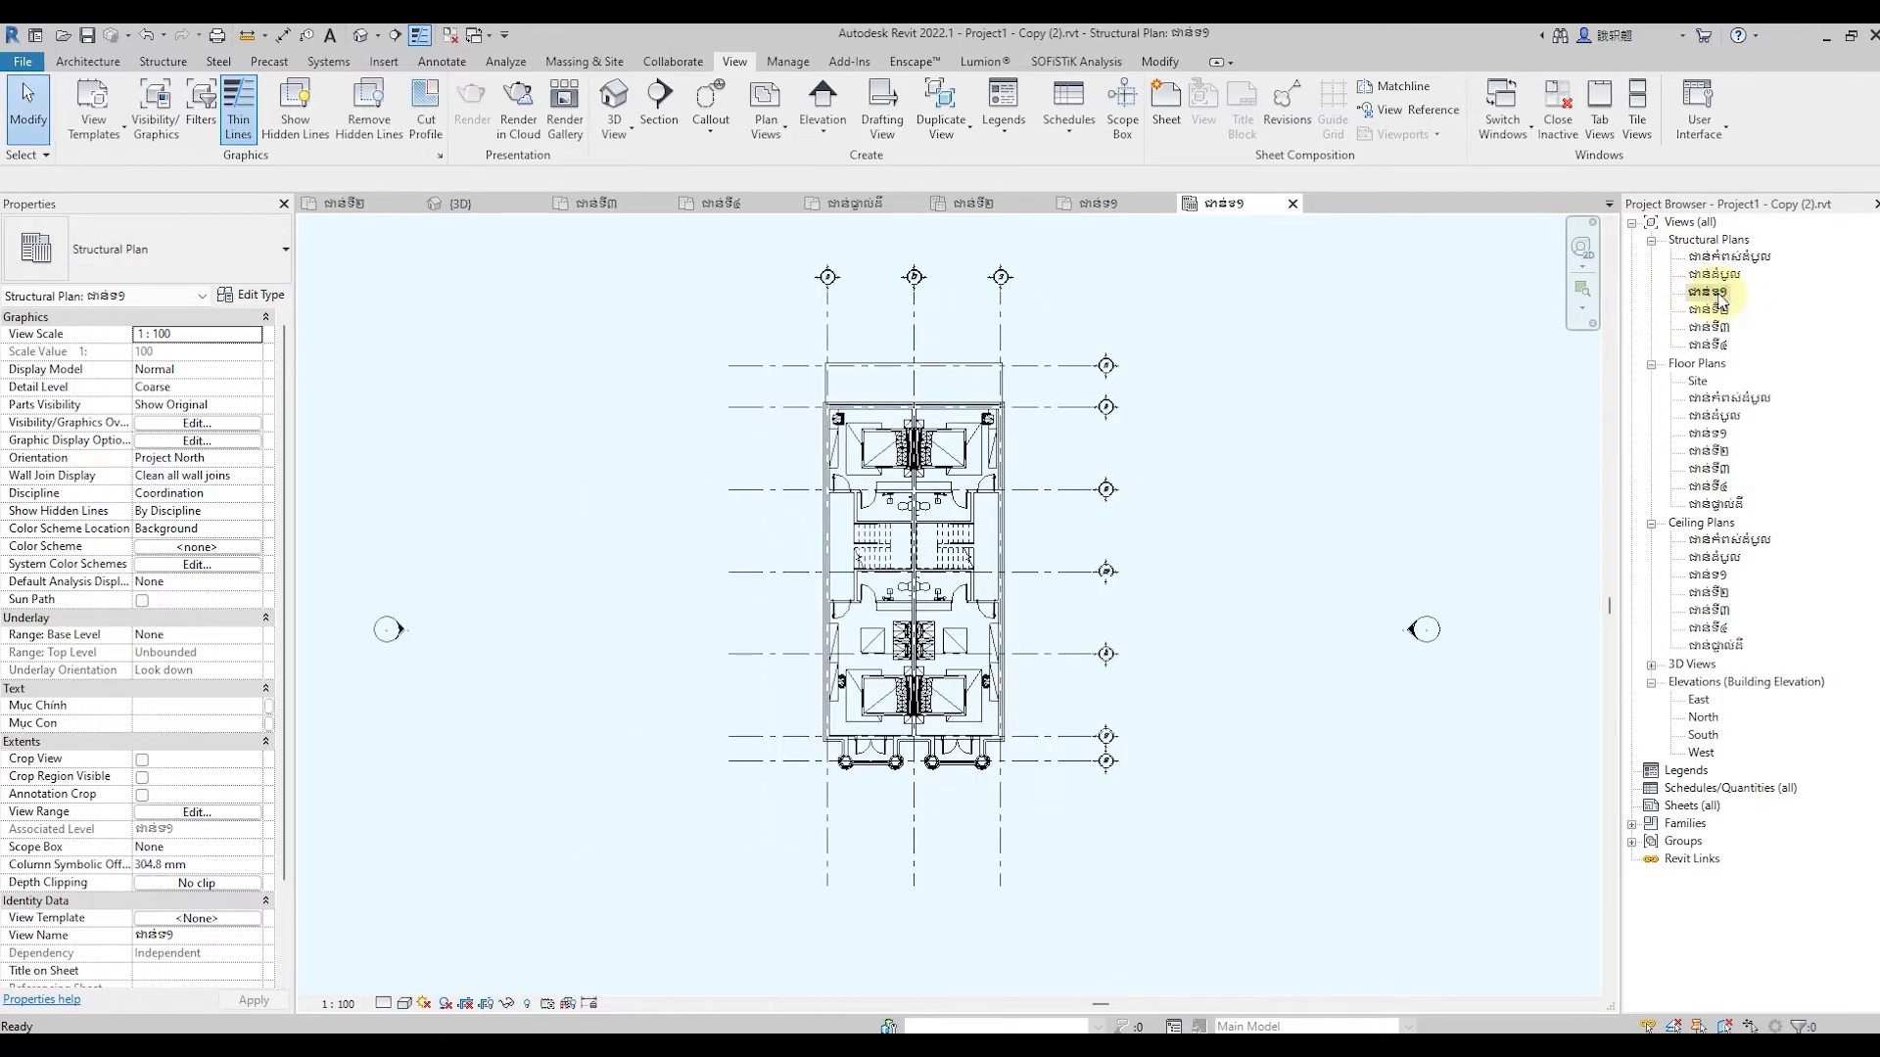
{"action": "double_click", "coordinate": [1712, 310]}
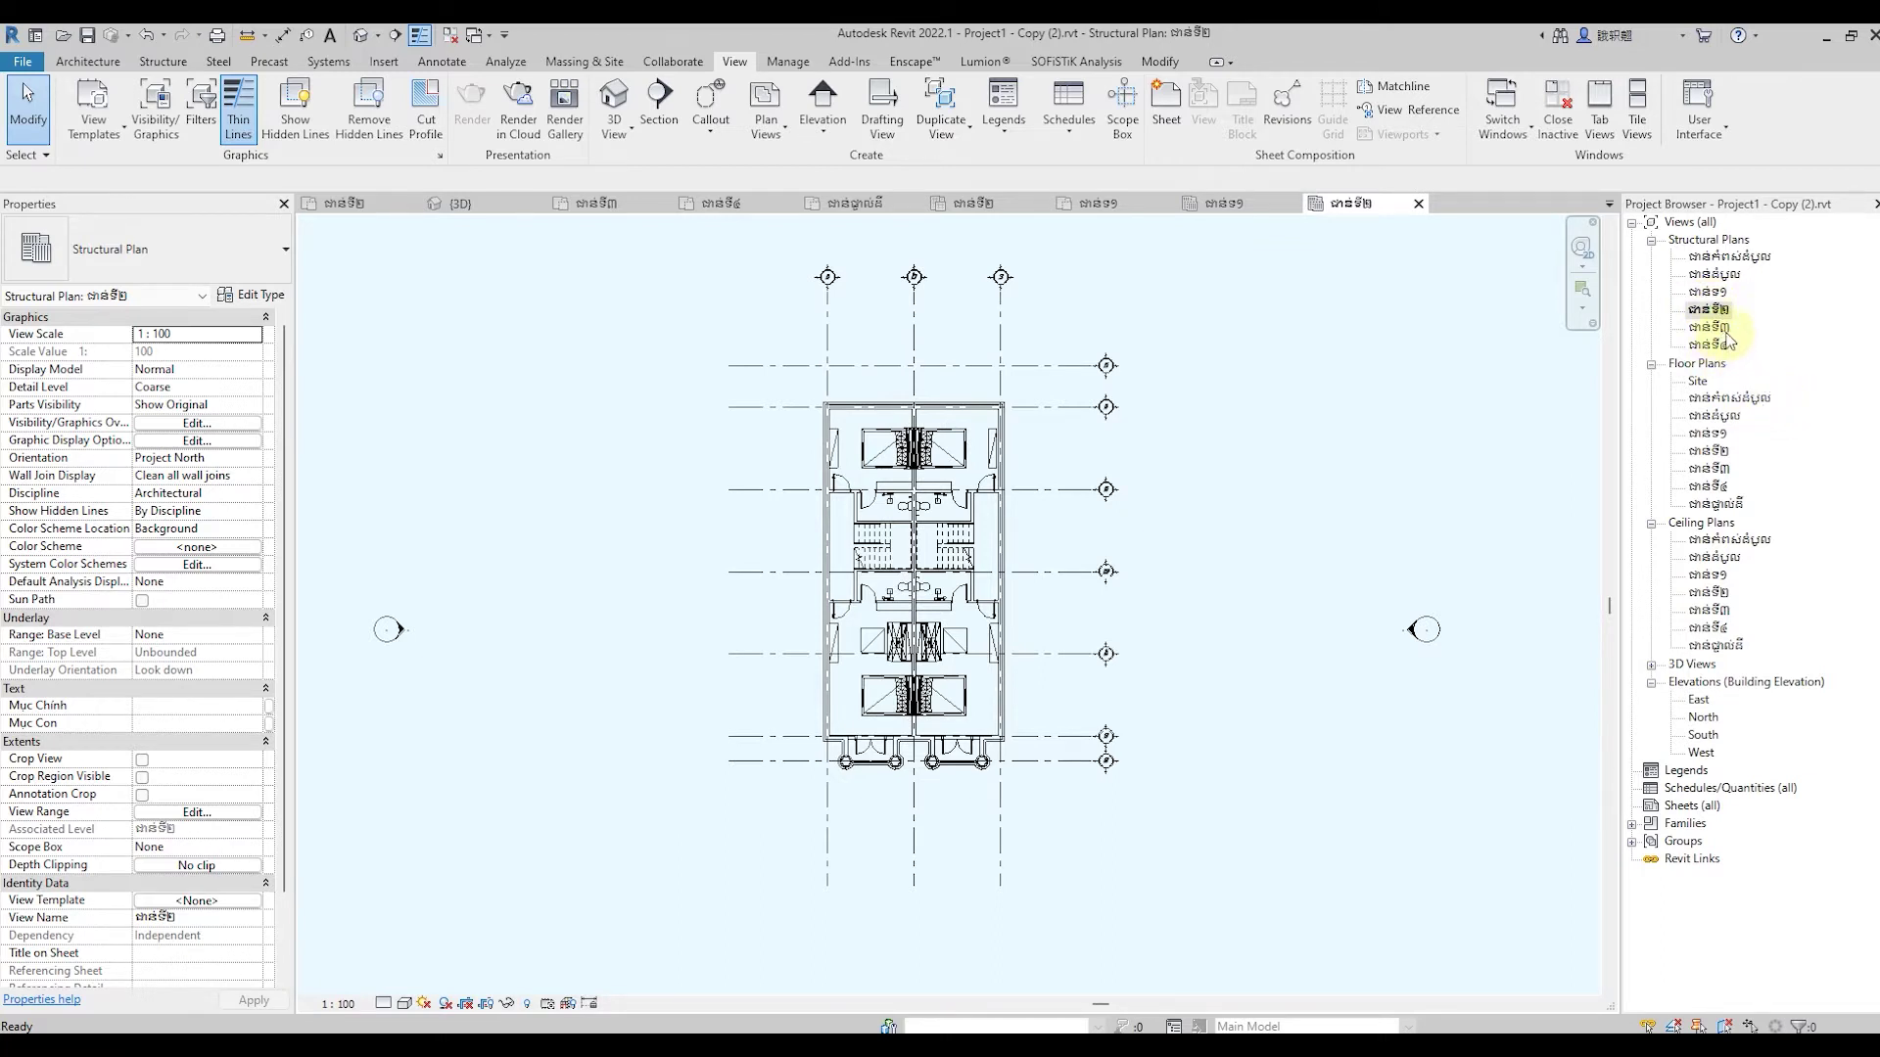
Collapse Structural Plans and select the three upper floor plan views together
{"action": "left_click", "coordinate": [1651, 240]}
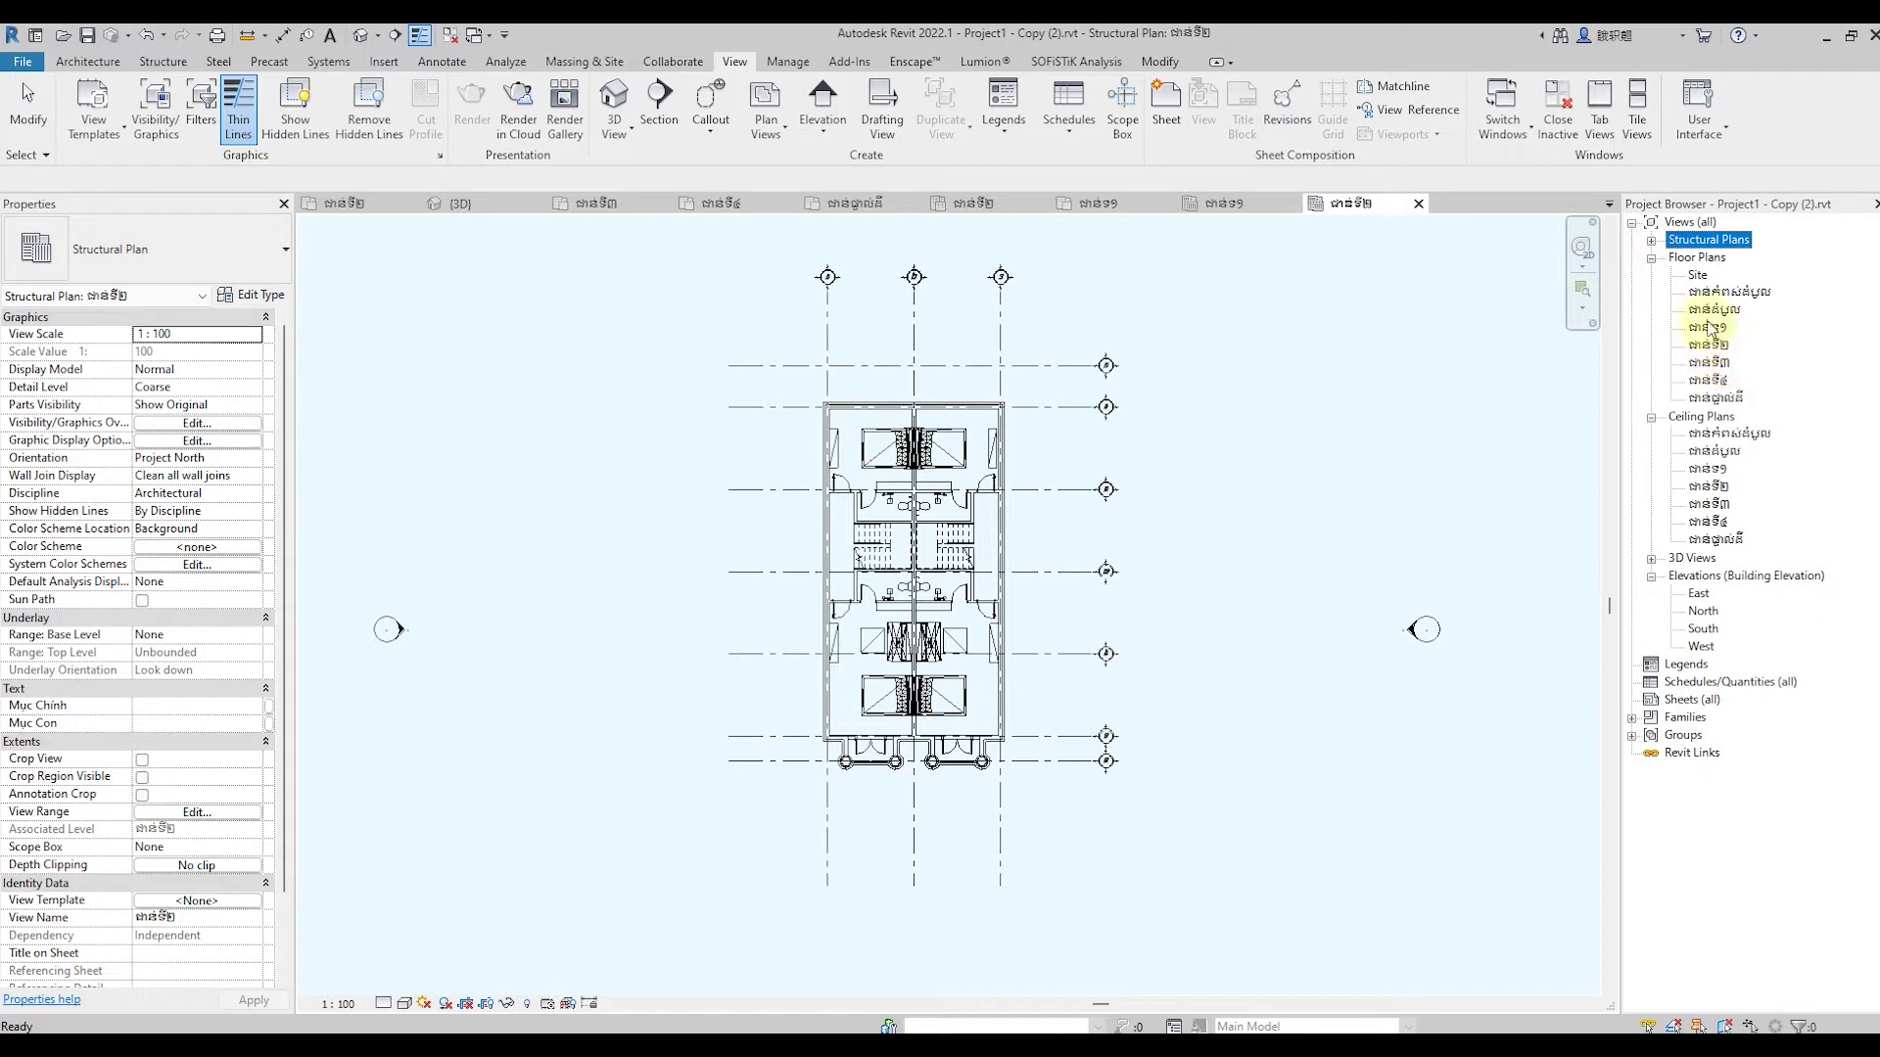
{"action": "left_click", "coordinate": [1712, 344]}
{"action": "left_click", "coordinate": [1708, 380], "text": "shift"}
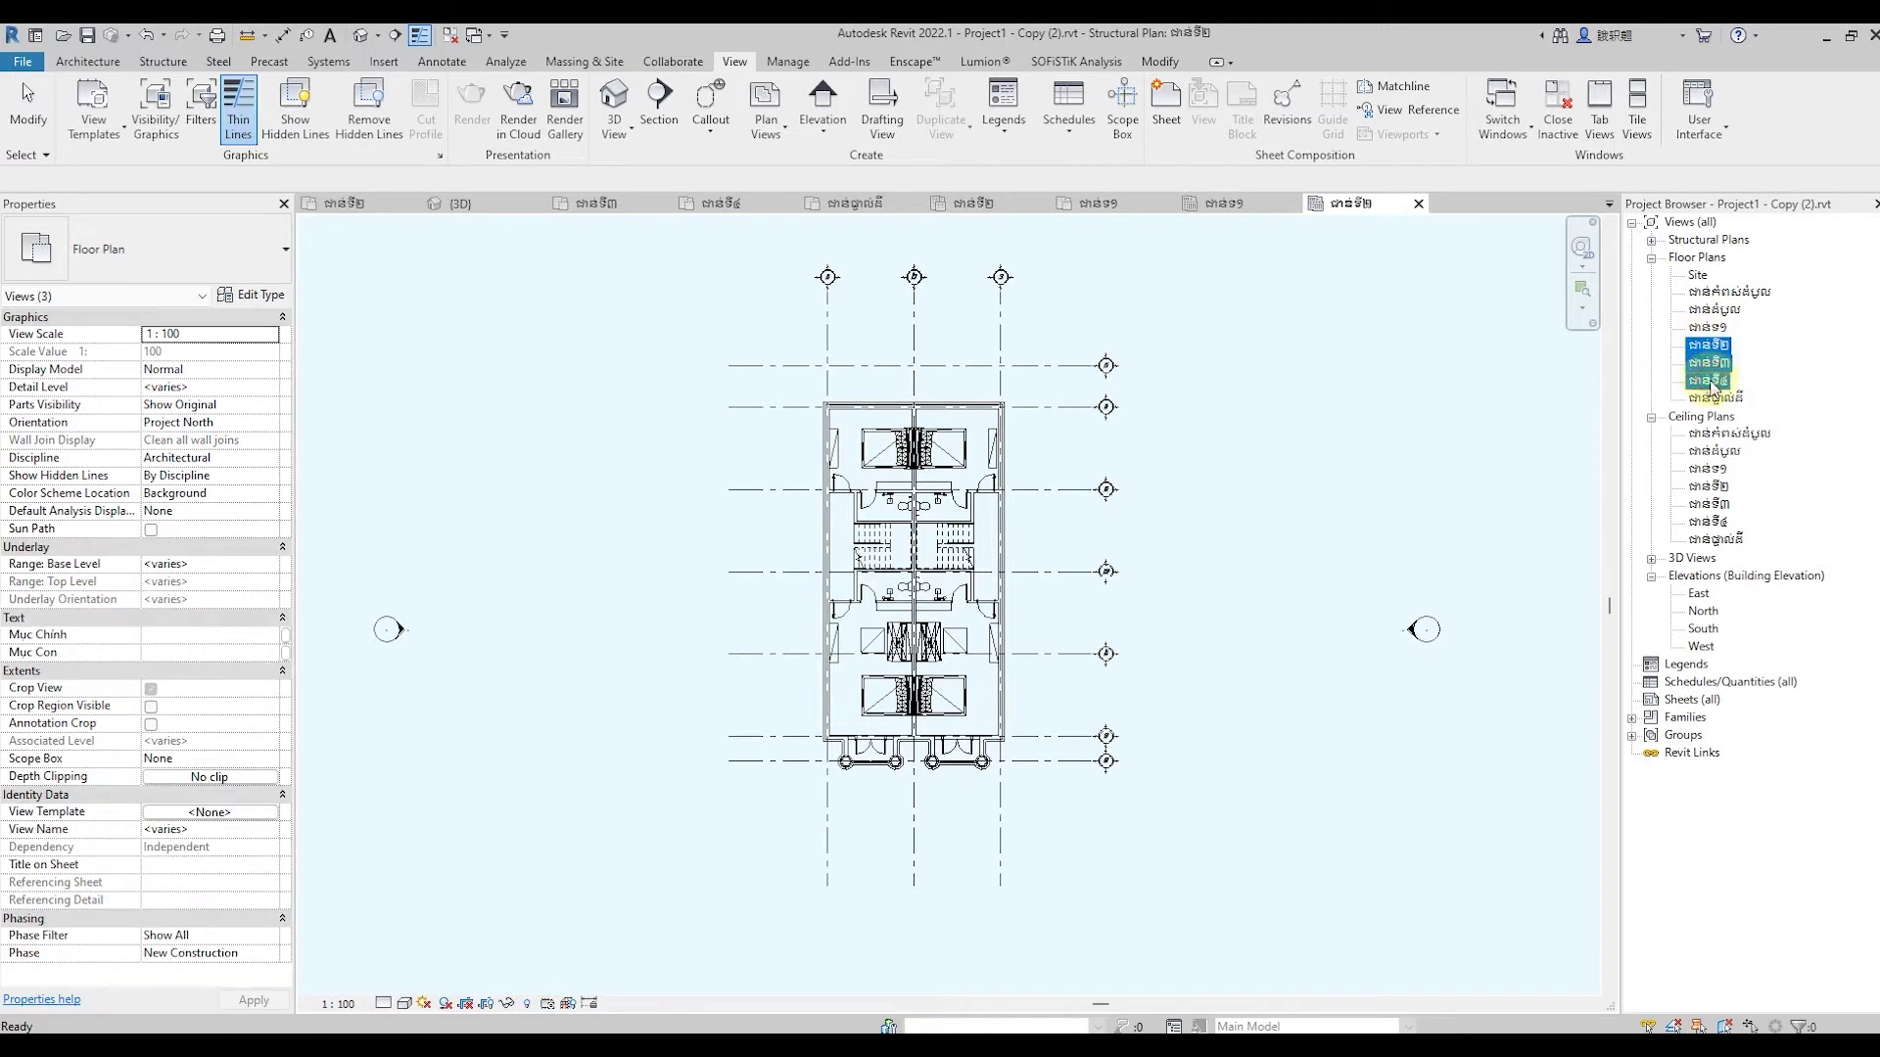
Try the New Floor Plan dialog twice from Plan Views, cancelling it each time
{"action": "left_click", "coordinate": [771, 125]}
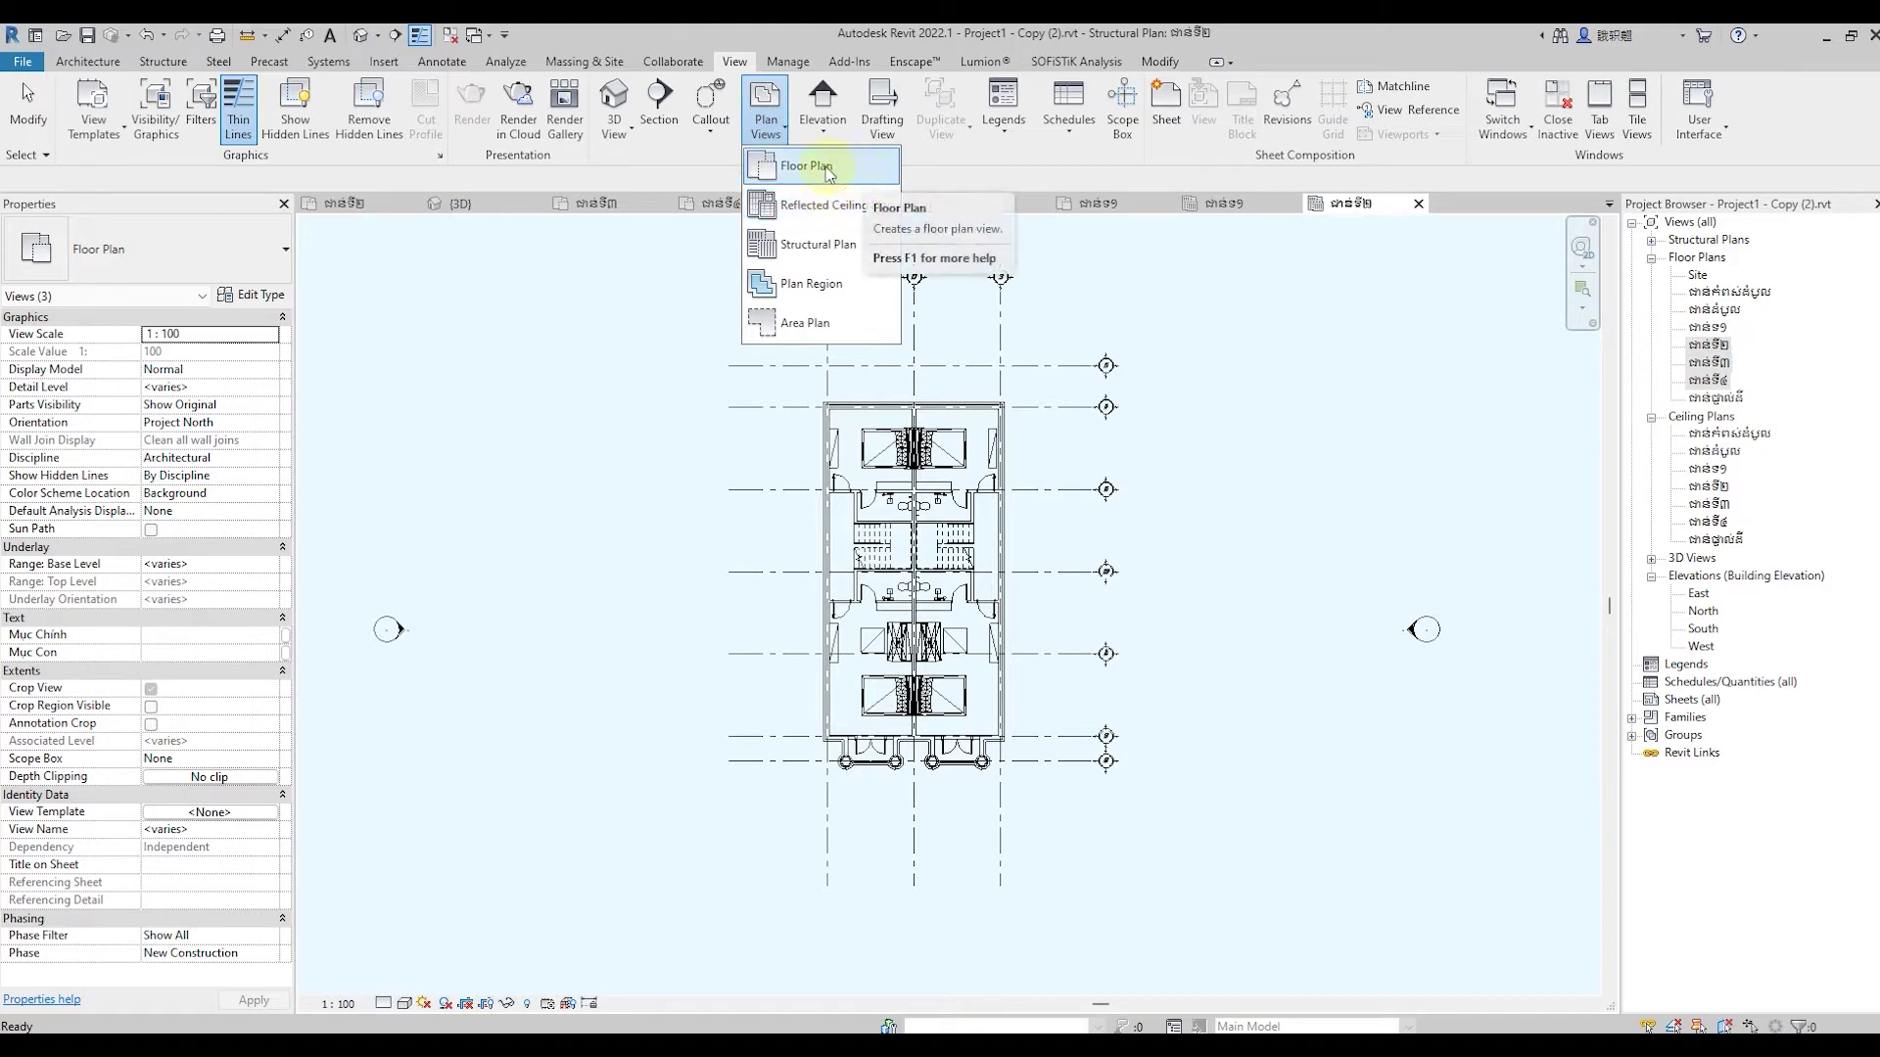
{"action": "left_click", "coordinate": [855, 170]}
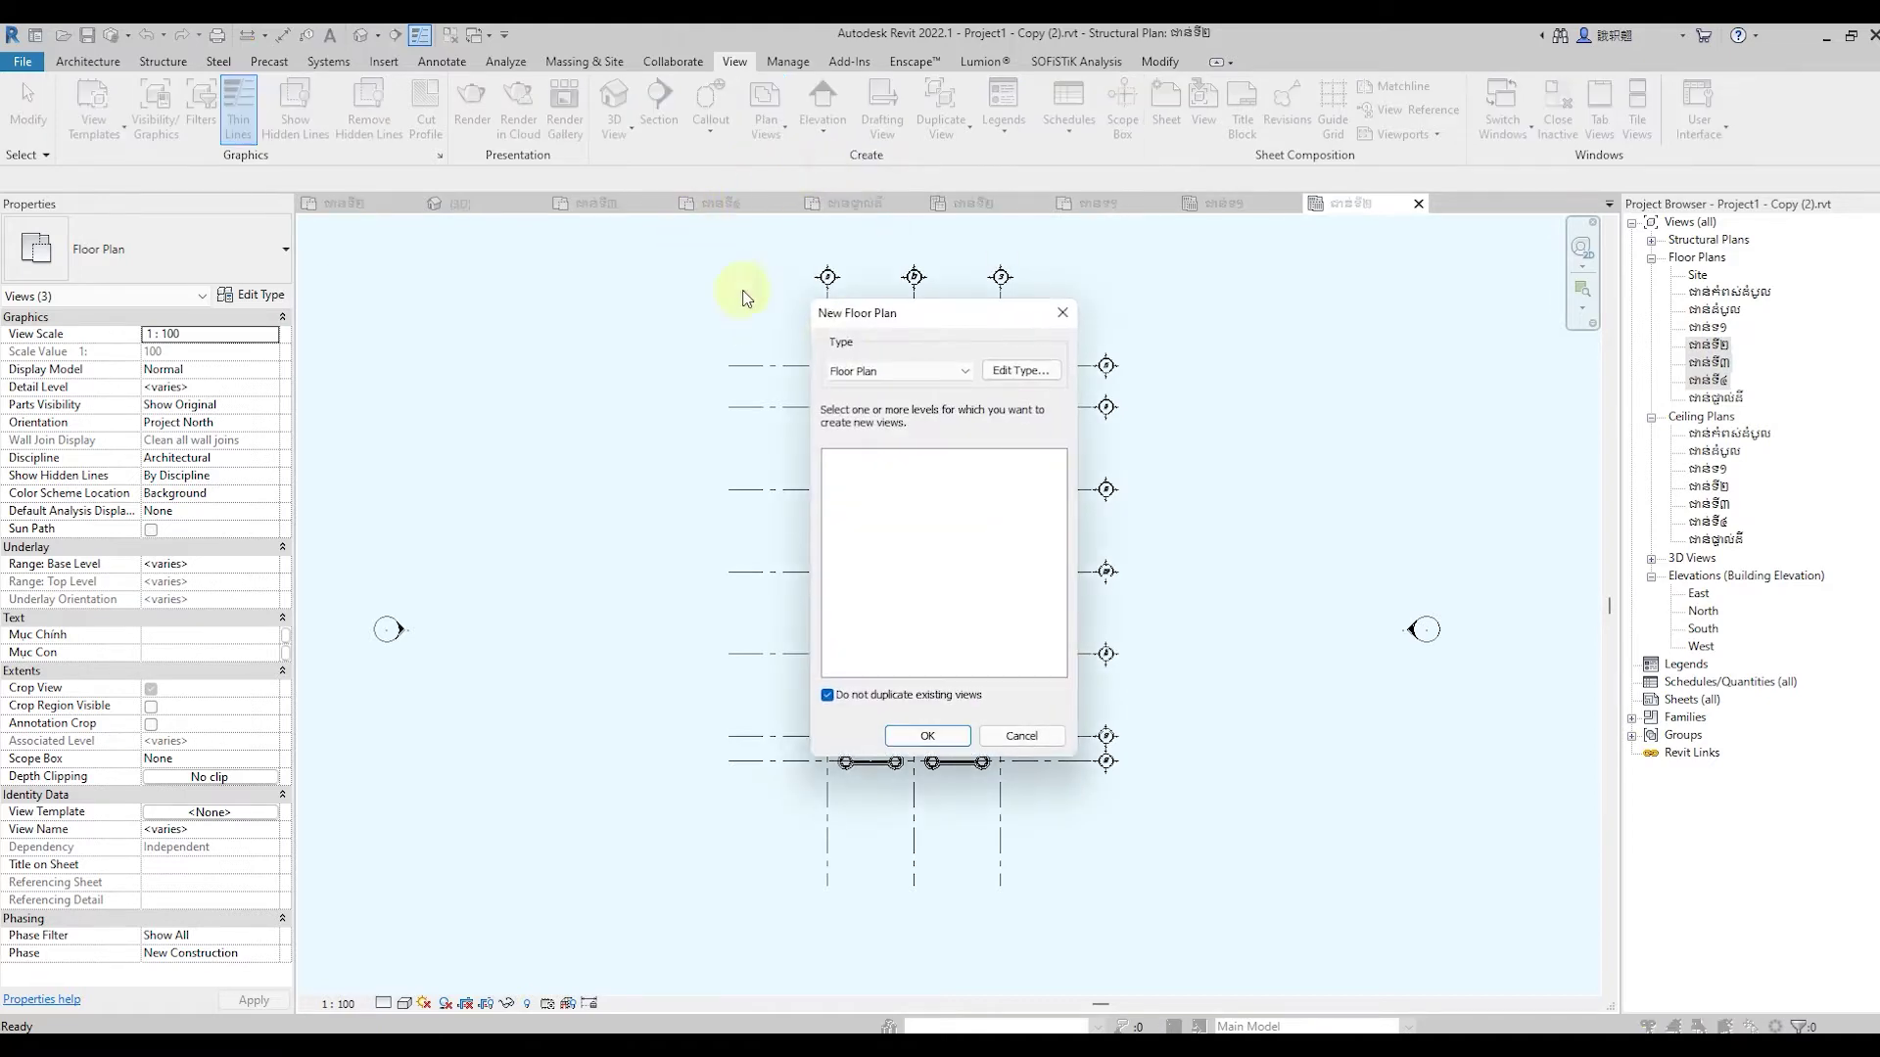
{"action": "left_click", "coordinate": [927, 736]}
{"action": "left_click", "coordinate": [792, 127]}
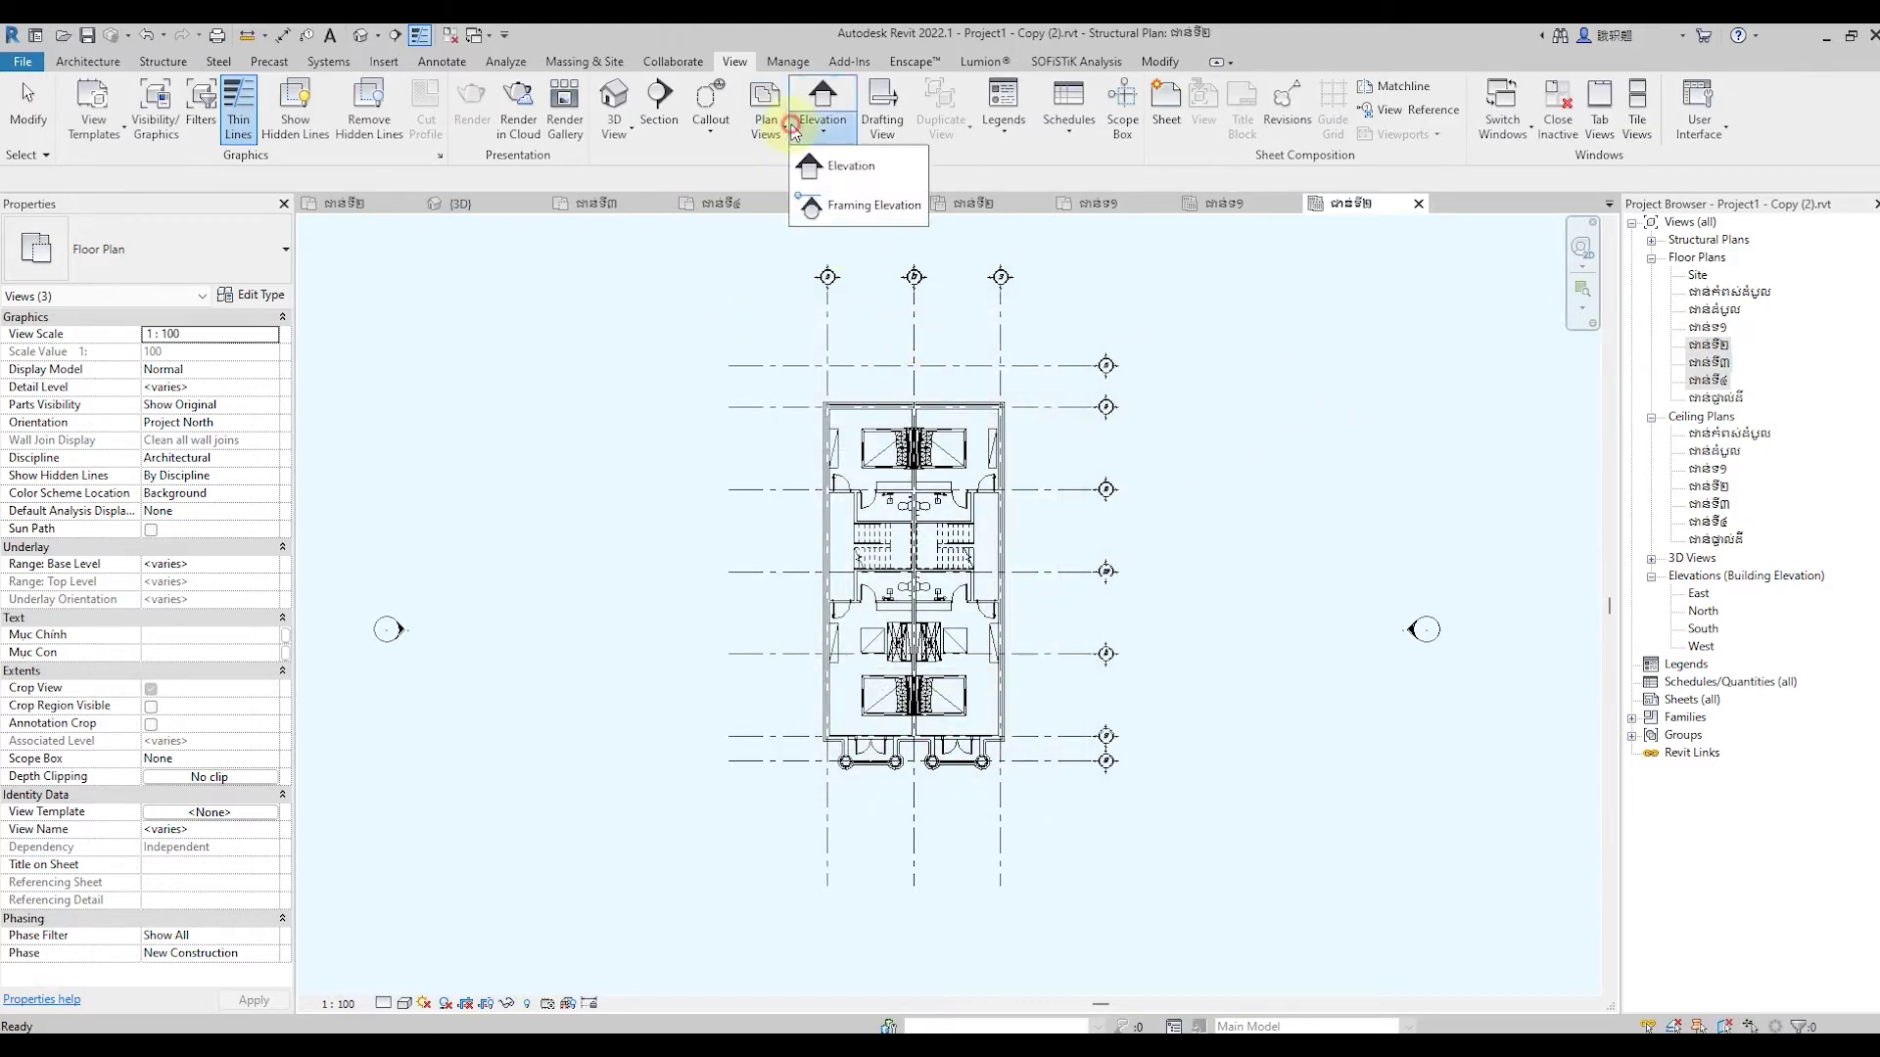
{"action": "left_click", "coordinate": [786, 133]}
{"action": "left_click", "coordinate": [778, 125]}
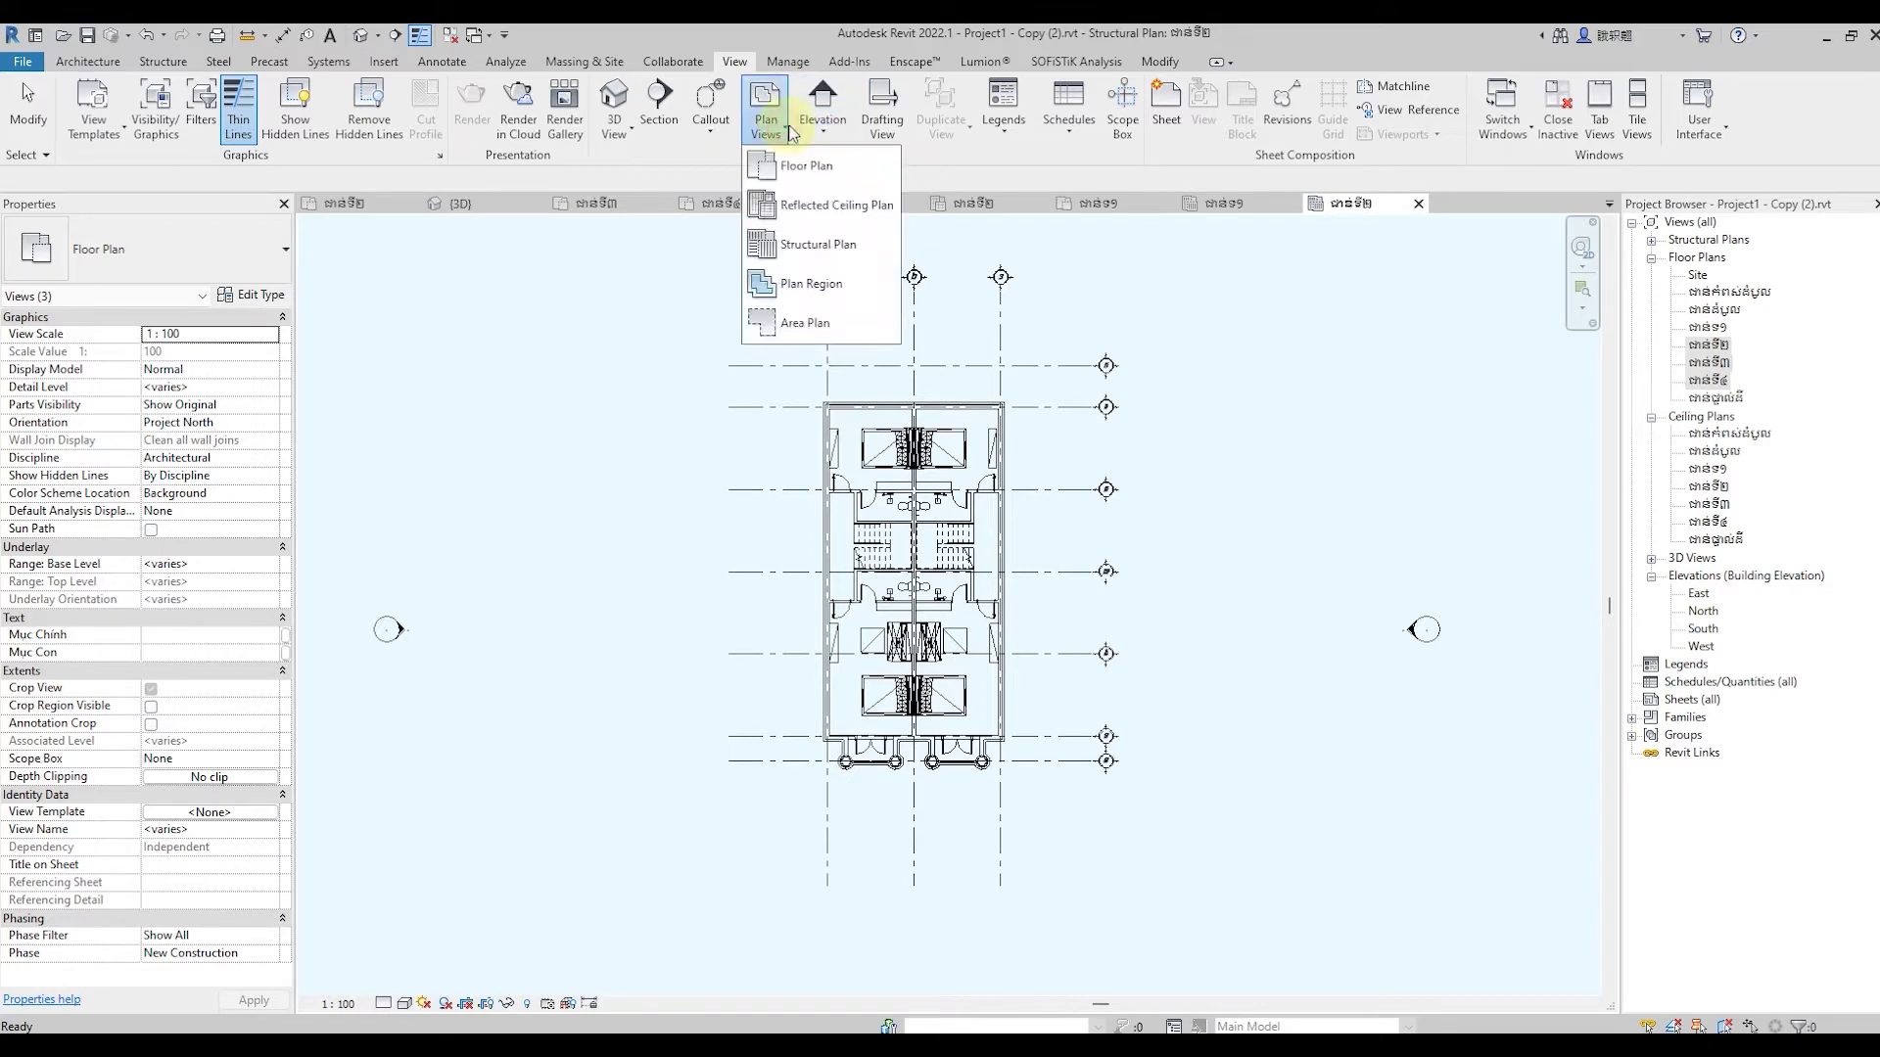
{"action": "left_click", "coordinate": [805, 164]}
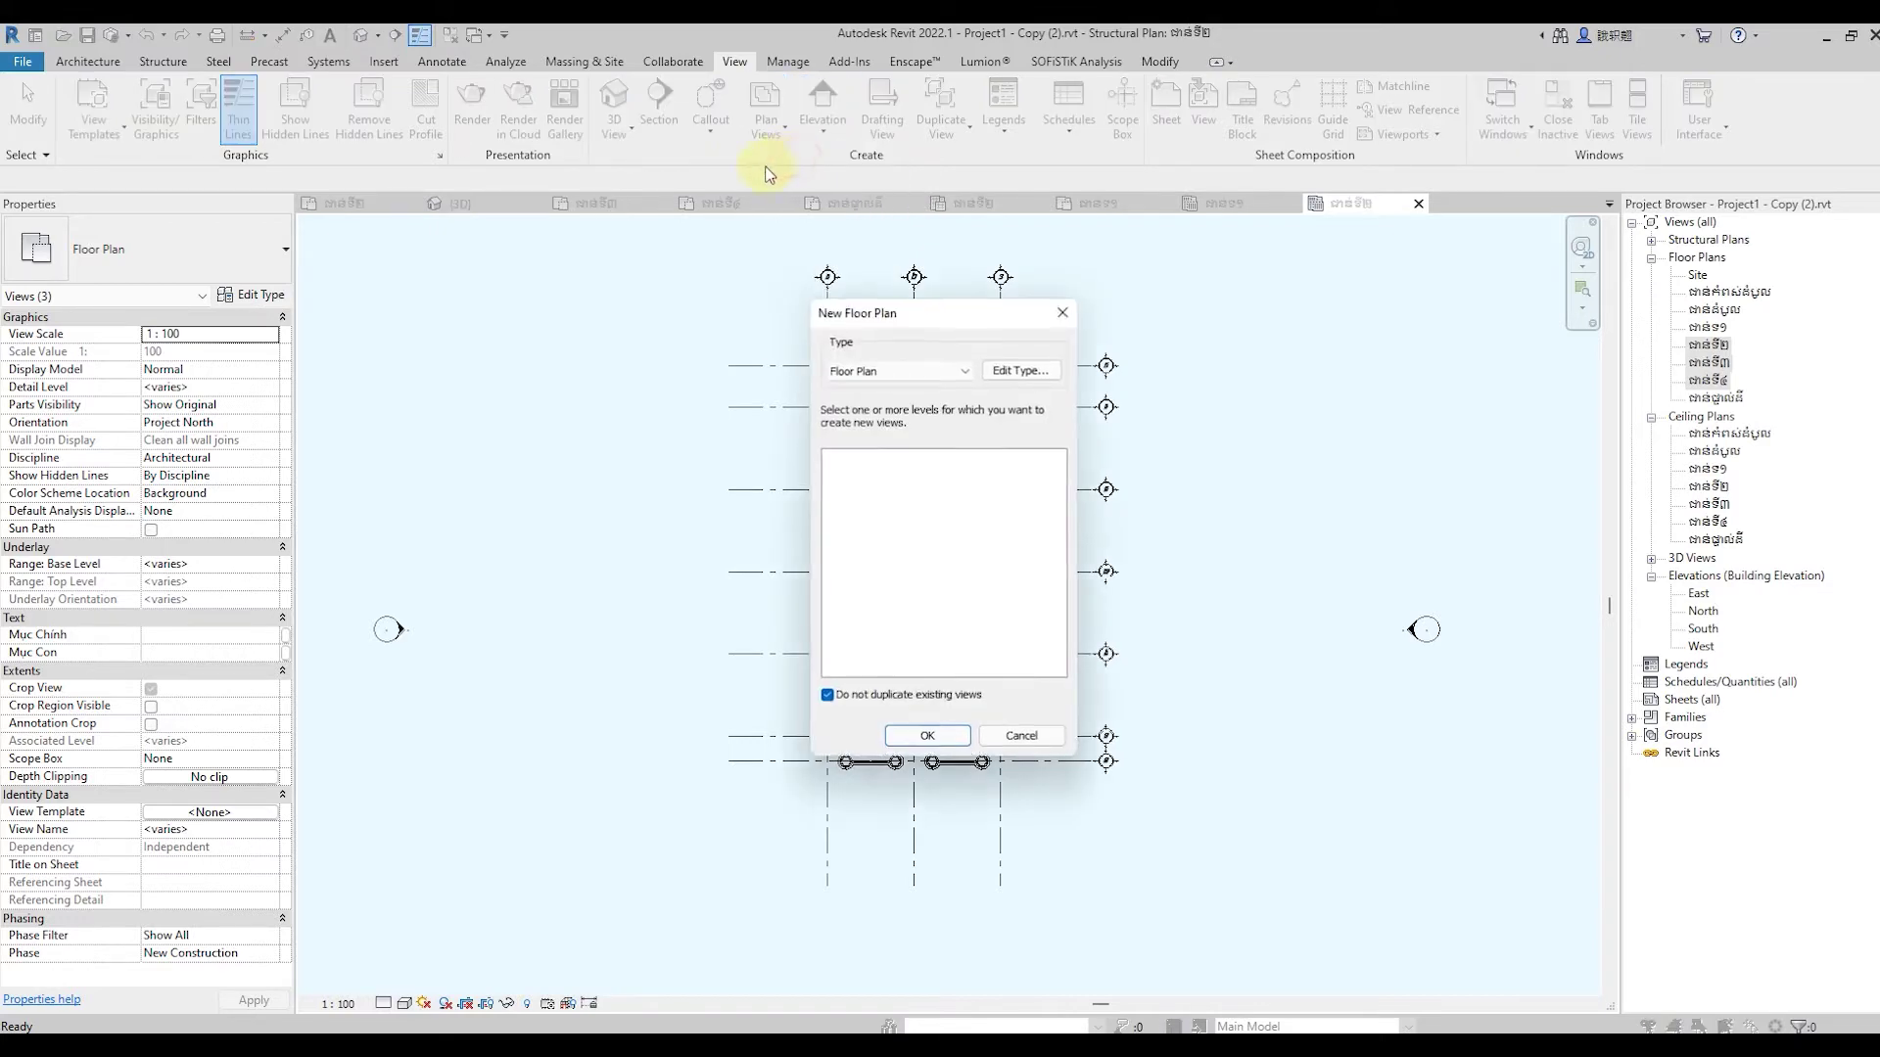
{"action": "left_click", "coordinate": [1063, 313]}
Select the floor plan views, then create a structural plan for the remaining level
{"action": "left_click", "coordinate": [1713, 331], "text": "ctrl"}
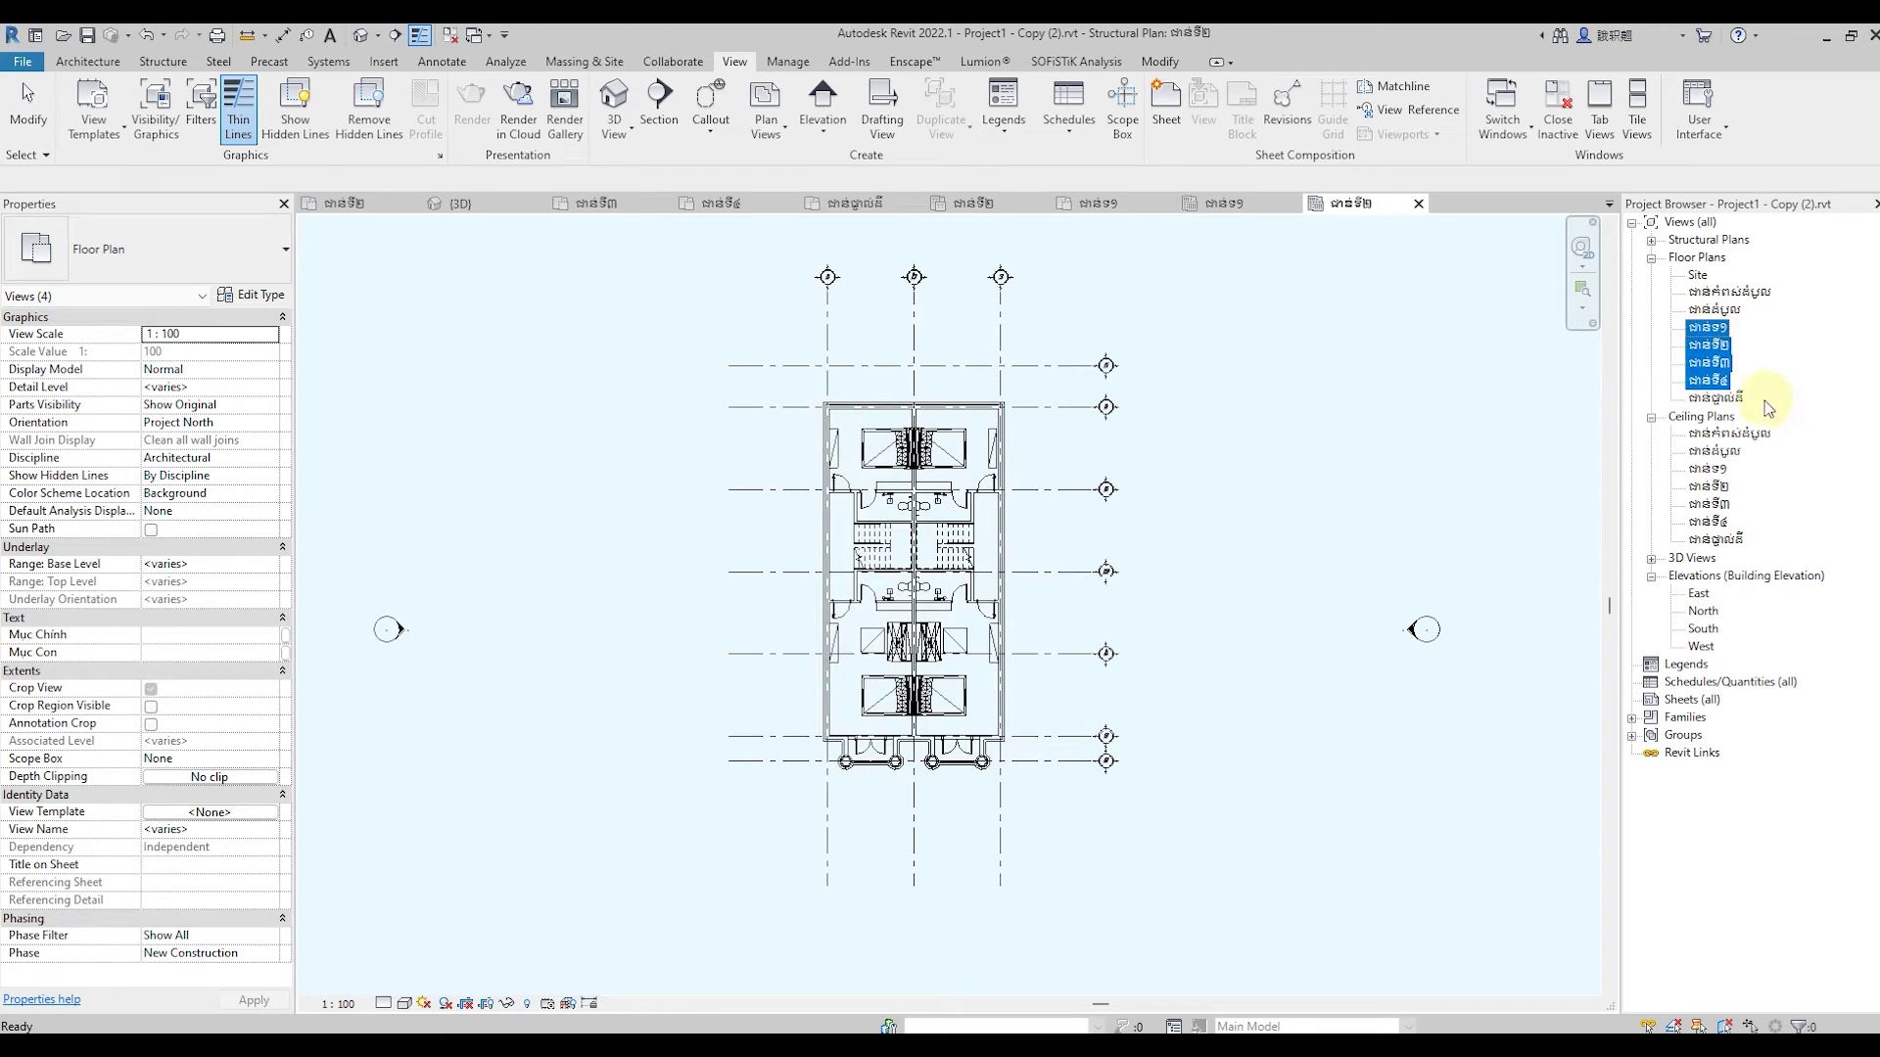
{"action": "left_click", "coordinate": [1713, 399], "text": "ctrl"}
{"action": "left_click", "coordinate": [1728, 291], "text": "shift"}
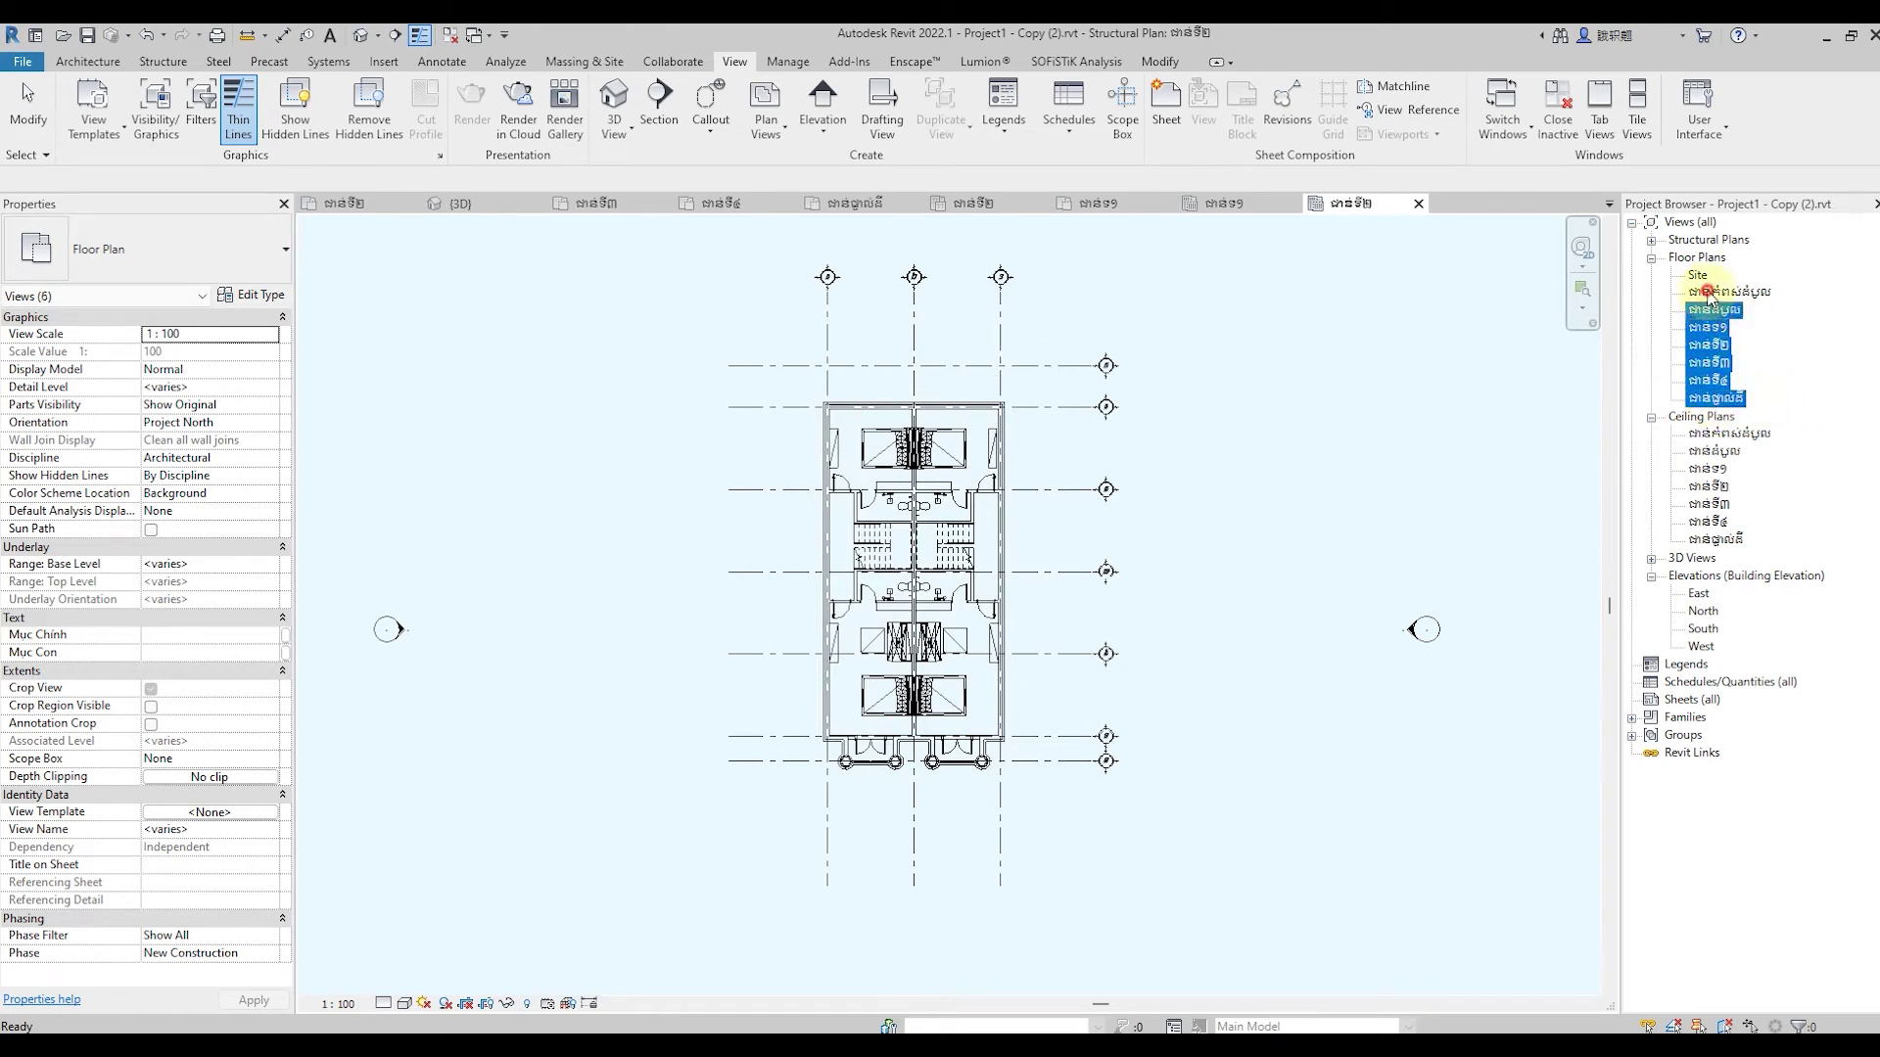
{"action": "left_click", "coordinate": [786, 129]}
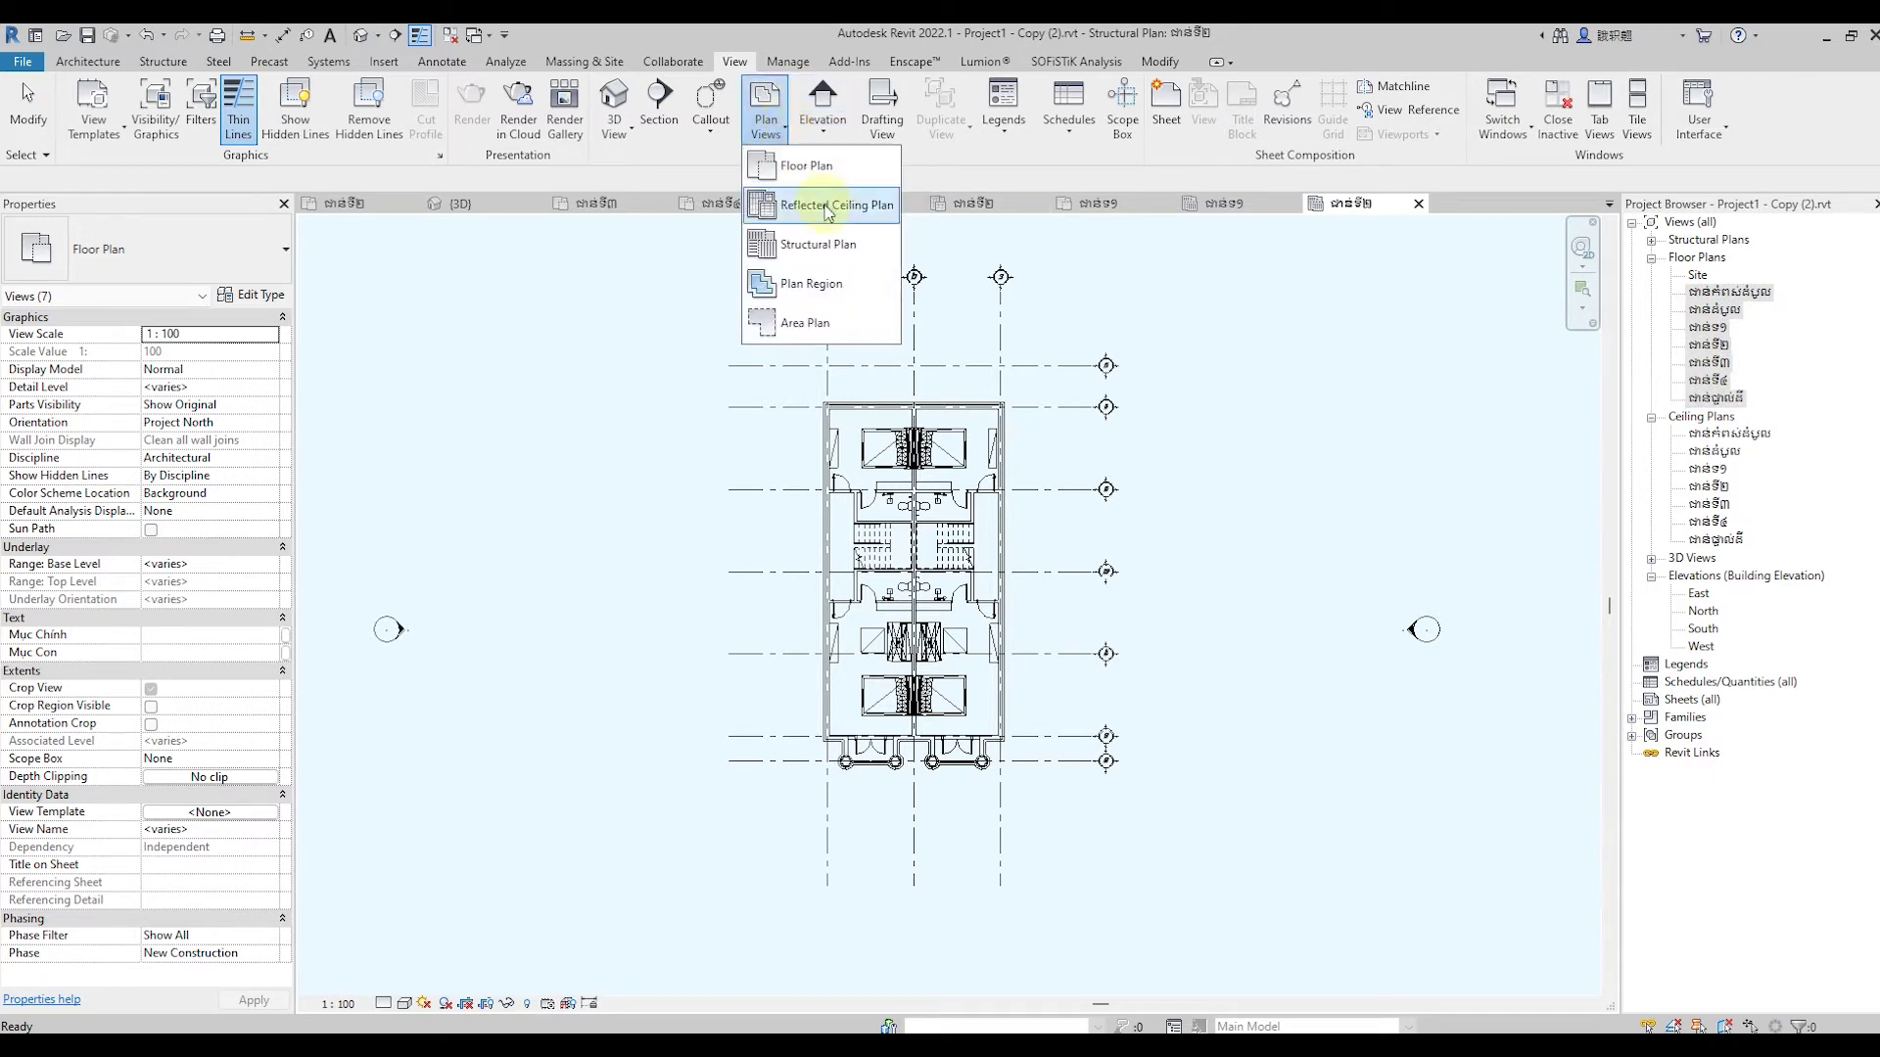
{"action": "left_click", "coordinate": [805, 242]}
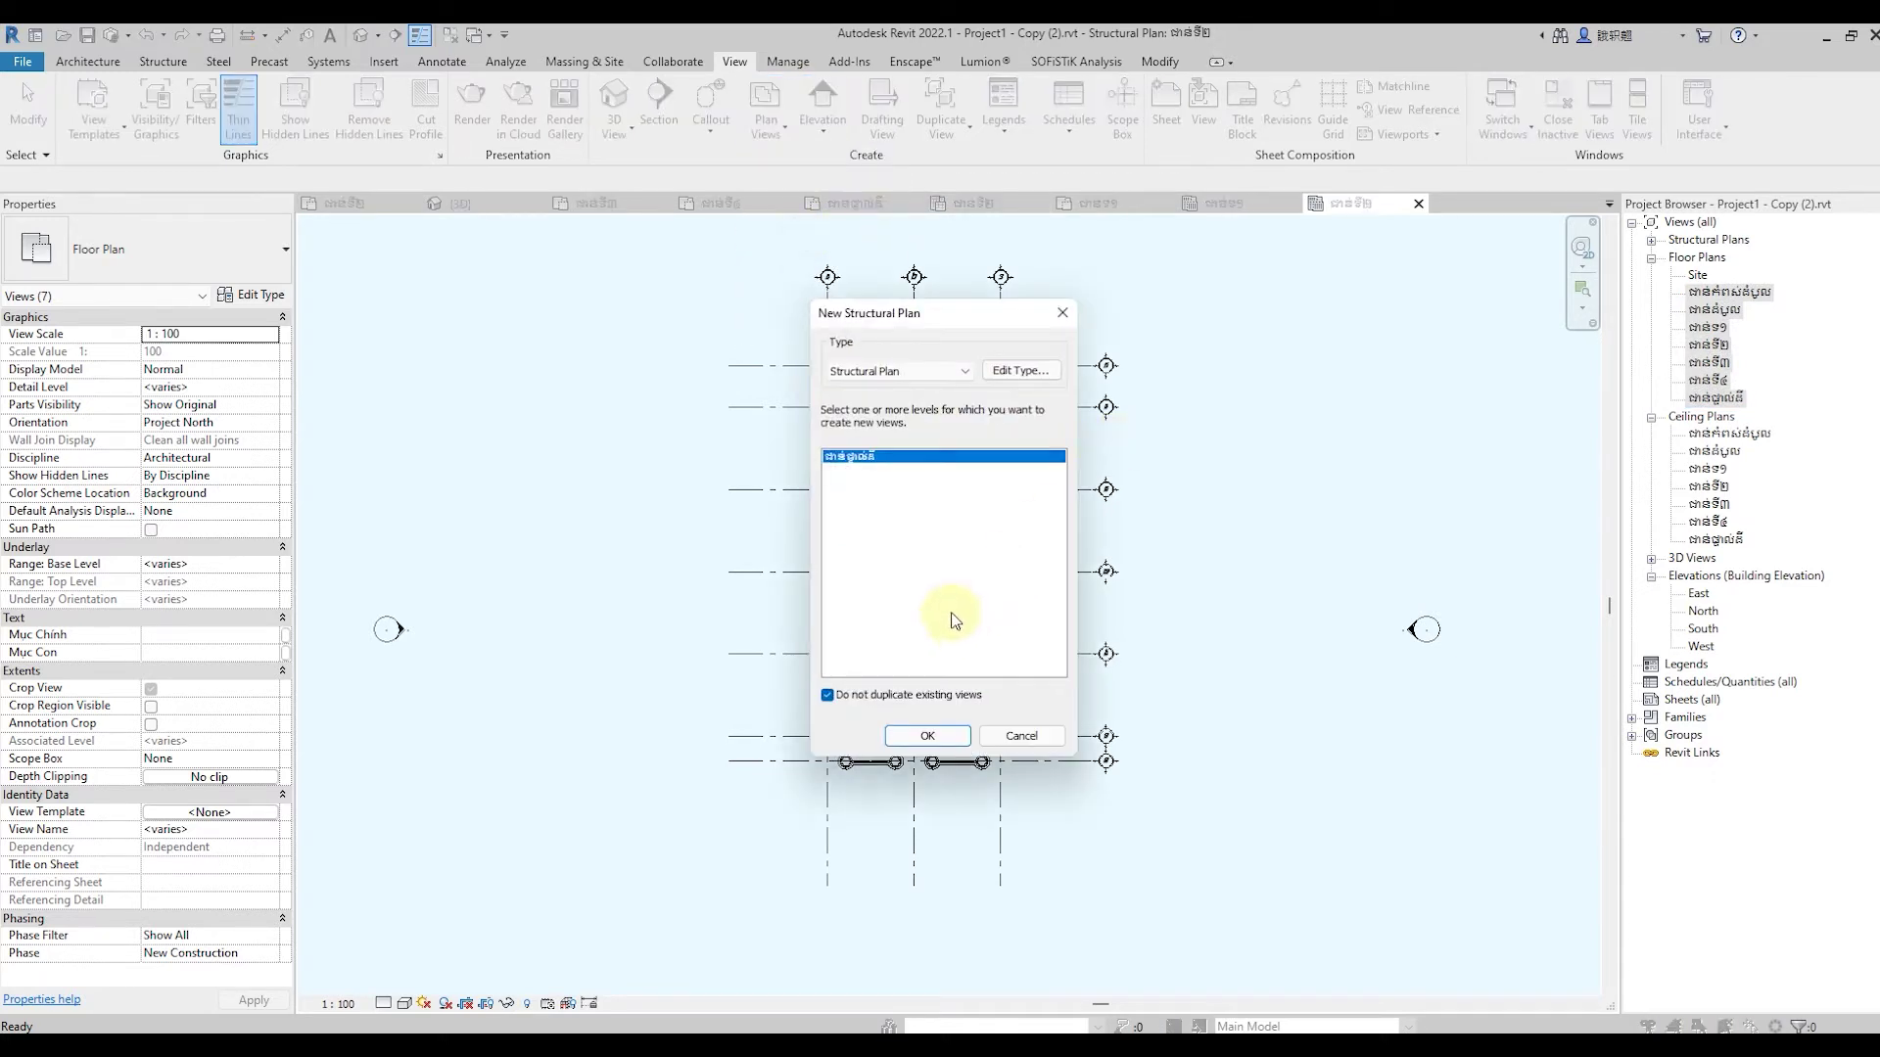
{"action": "left_click", "coordinate": [927, 735]}
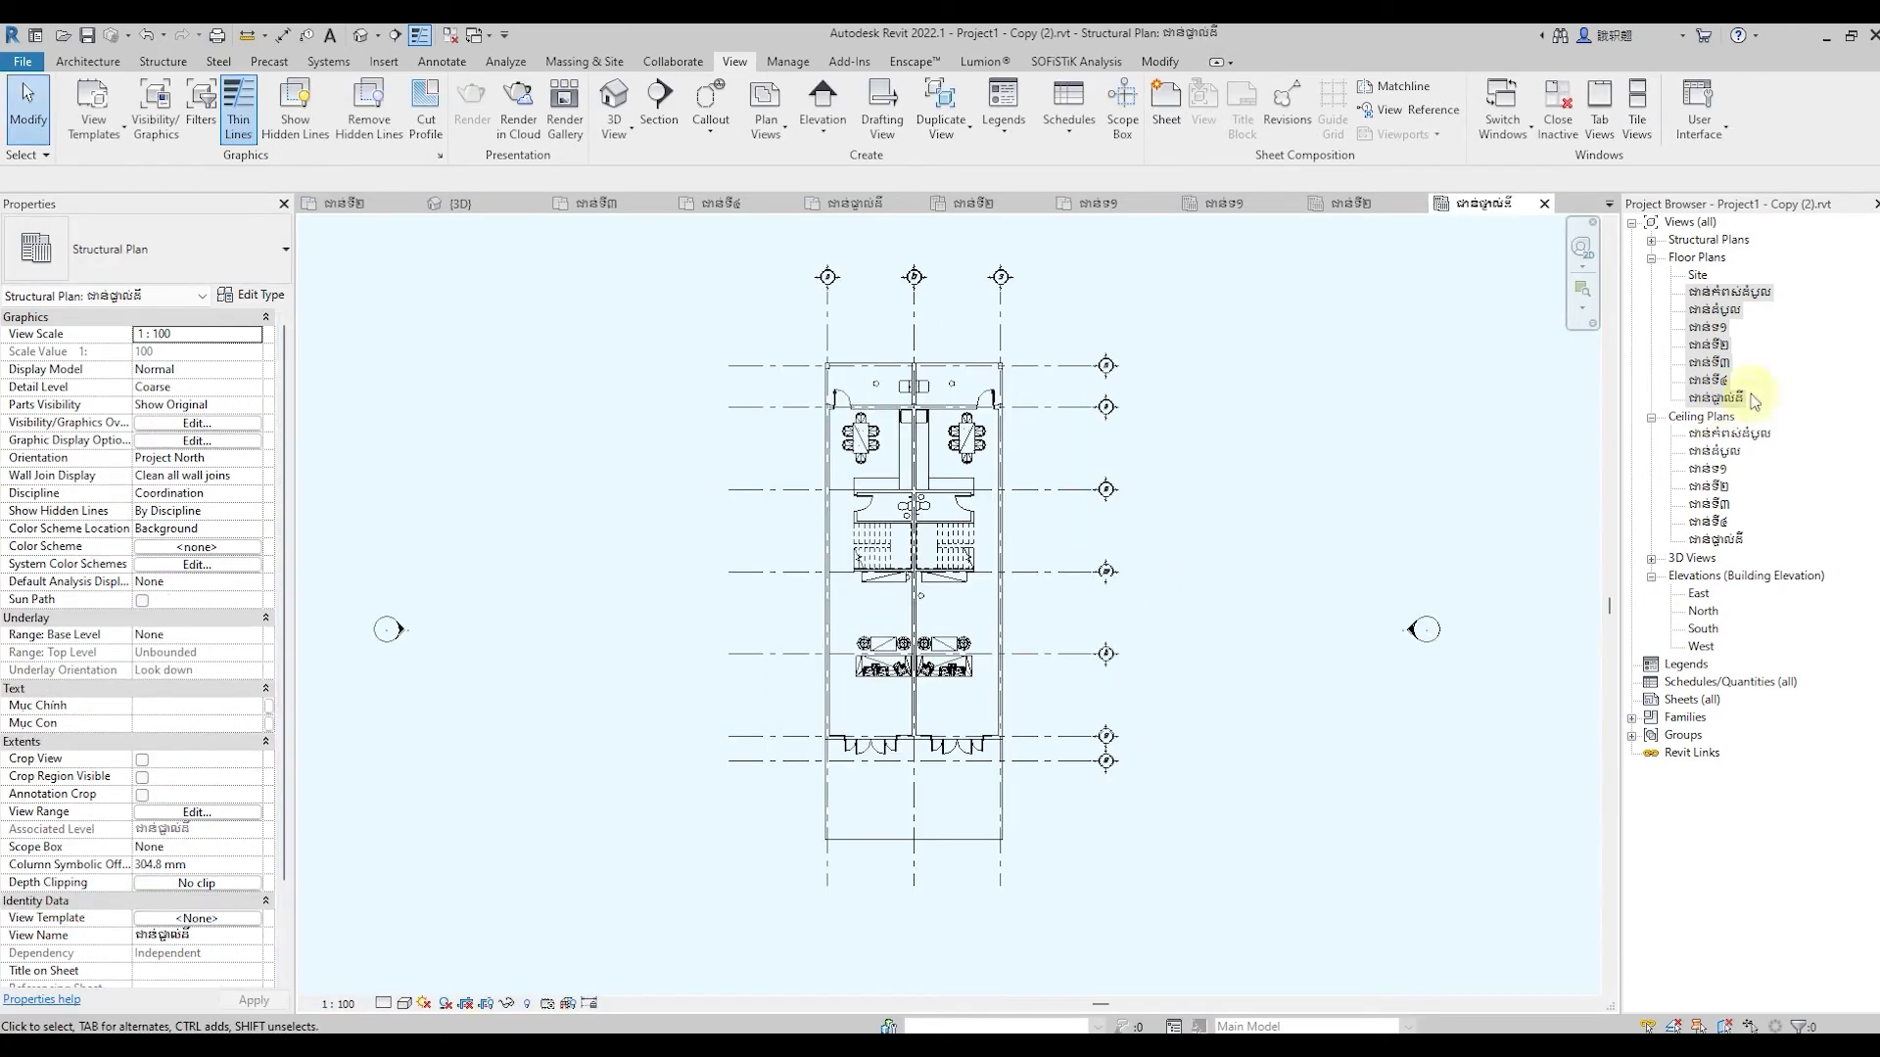
Expand Structural Plans in the Project Browser and drop down the Plan Views choices
{"action": "left_click", "coordinate": [1650, 240]}
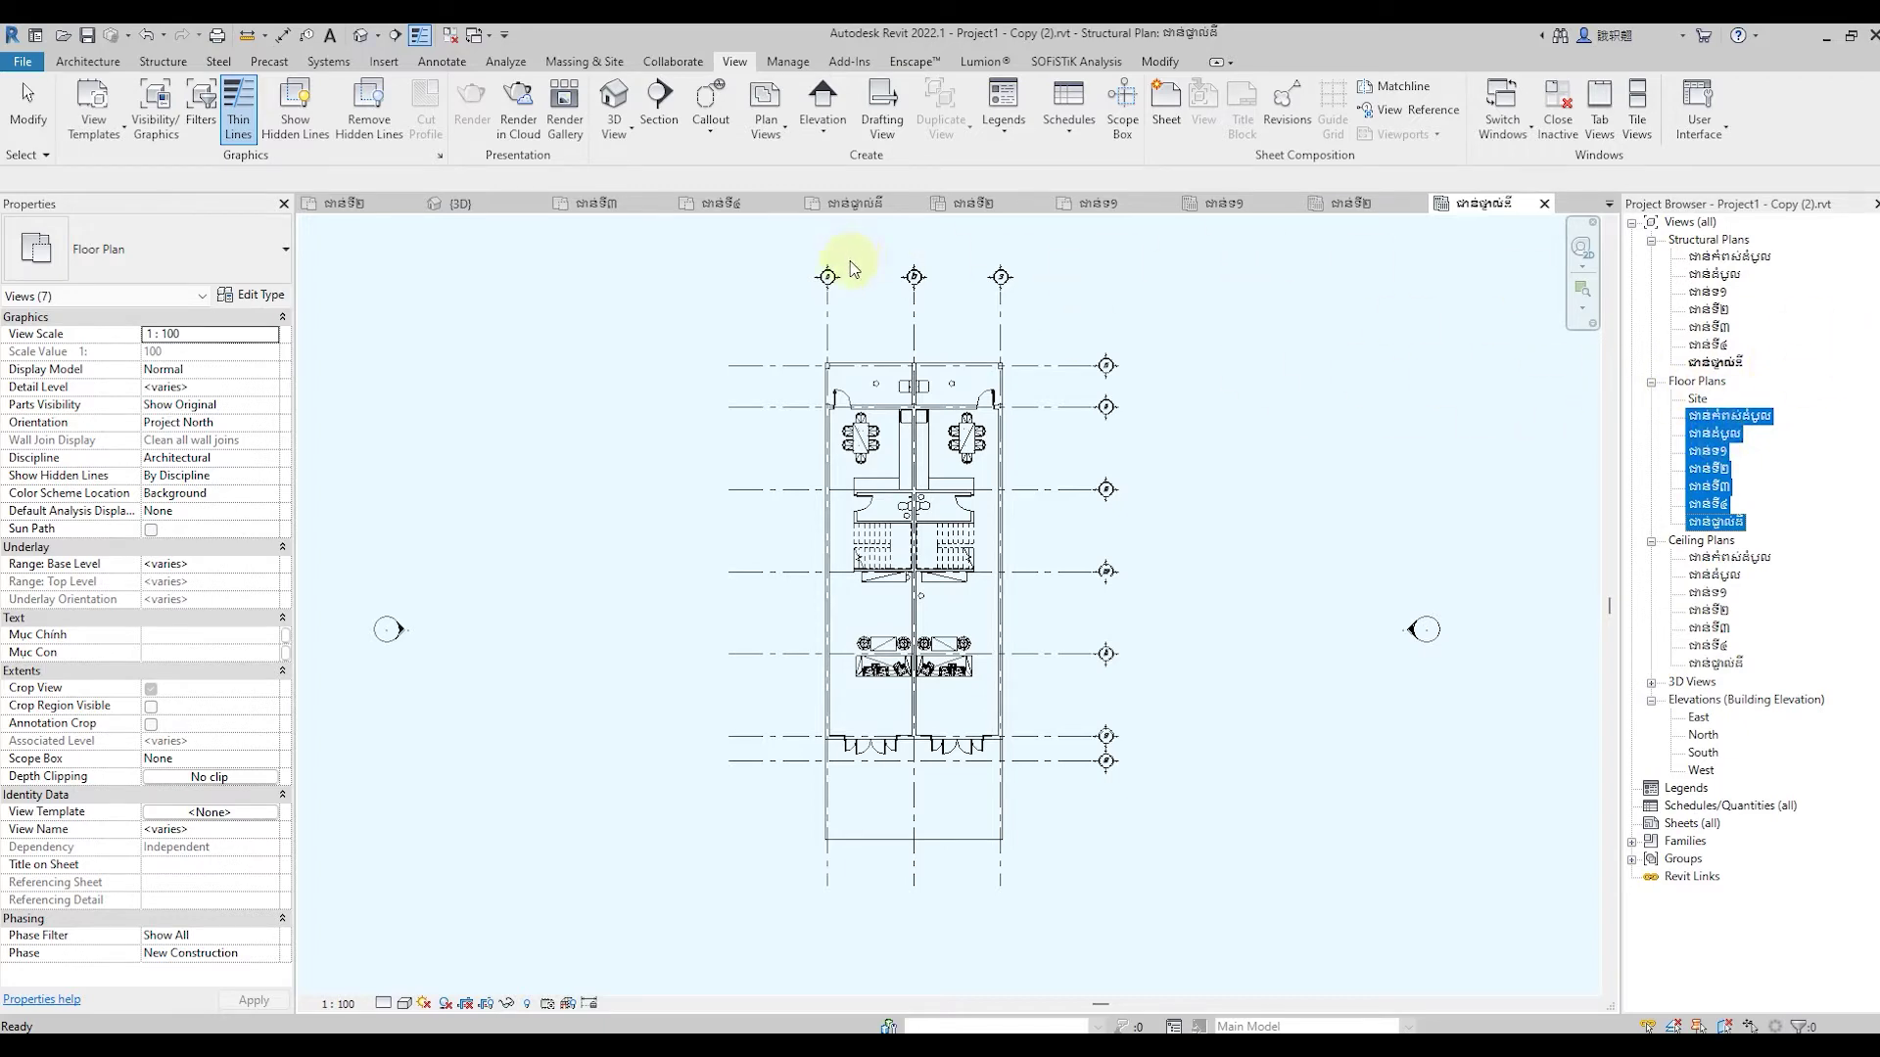
{"action": "scroll", "coordinate": [1102, 426], "scroll_direction": "up", "scroll_amount": 2}
{"action": "scroll", "coordinate": [1112, 421], "scroll_direction": "up", "scroll_amount": 2}
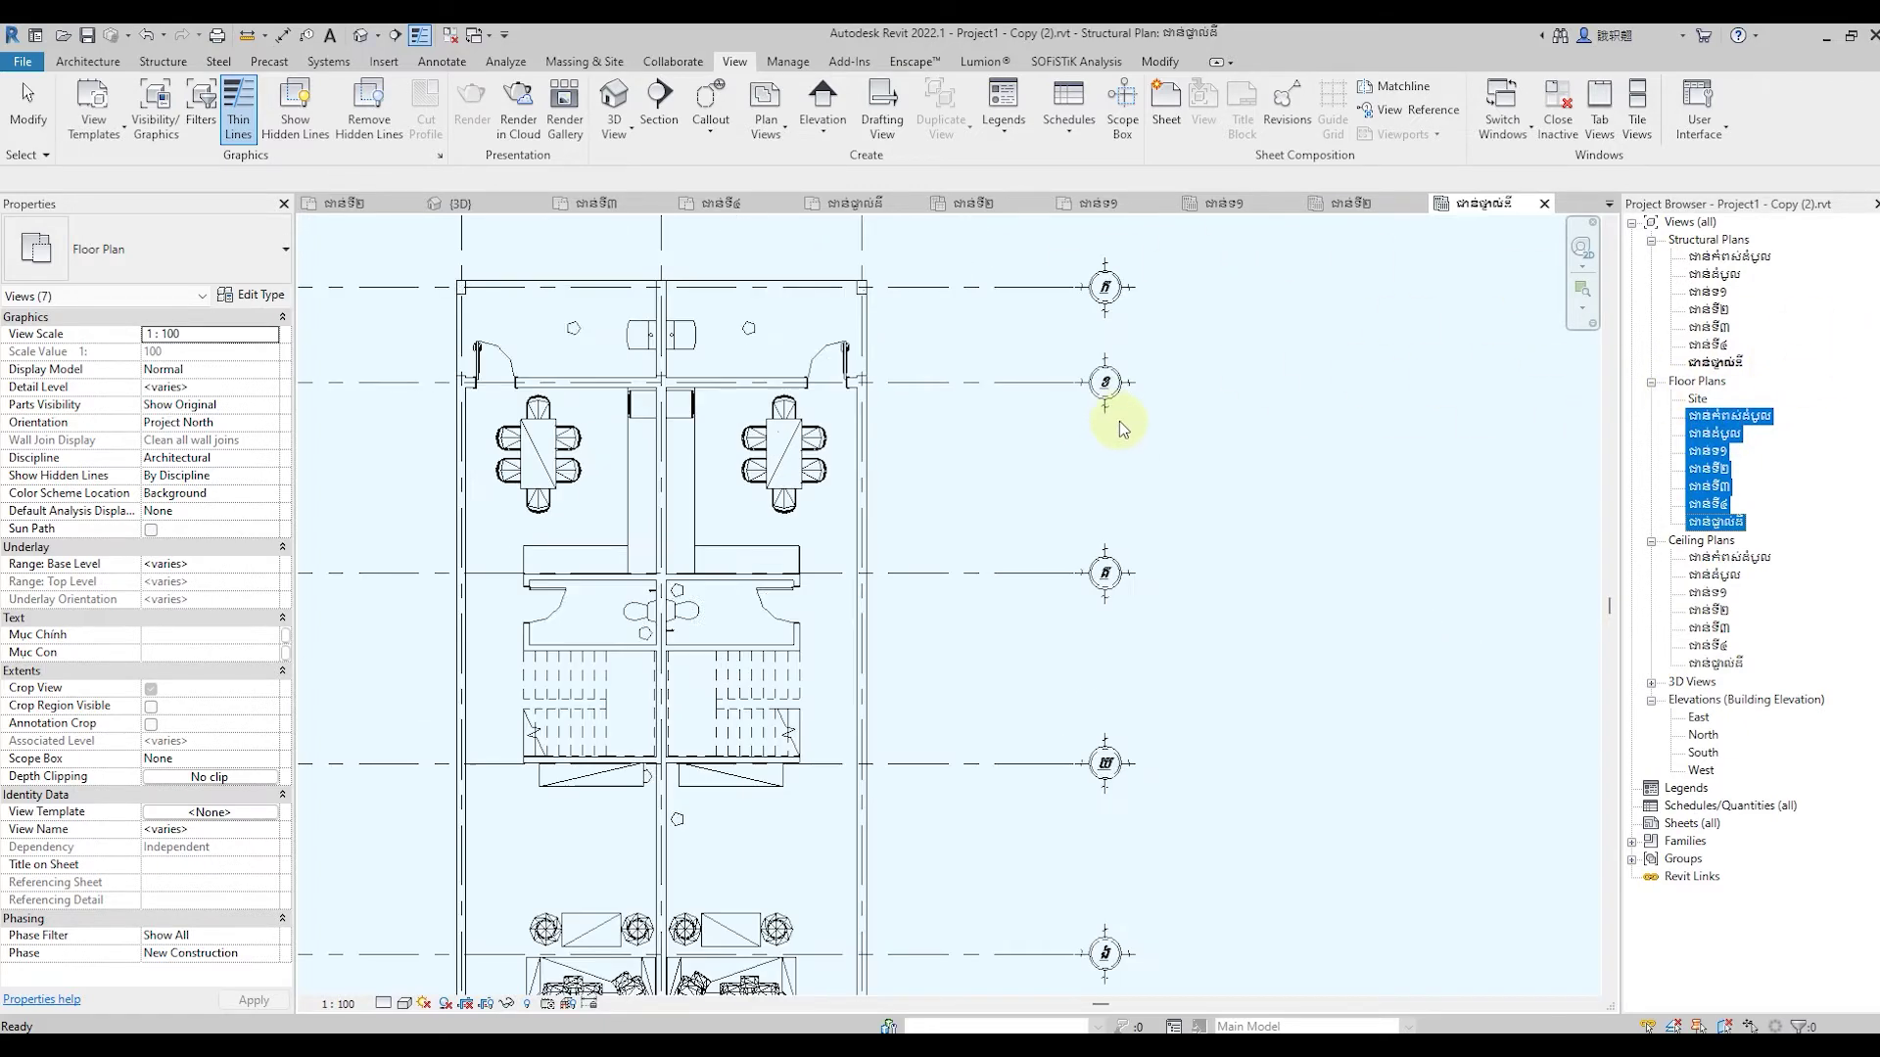
{"action": "scroll", "coordinate": [927, 495], "scroll_direction": "down", "scroll_amount": 5}
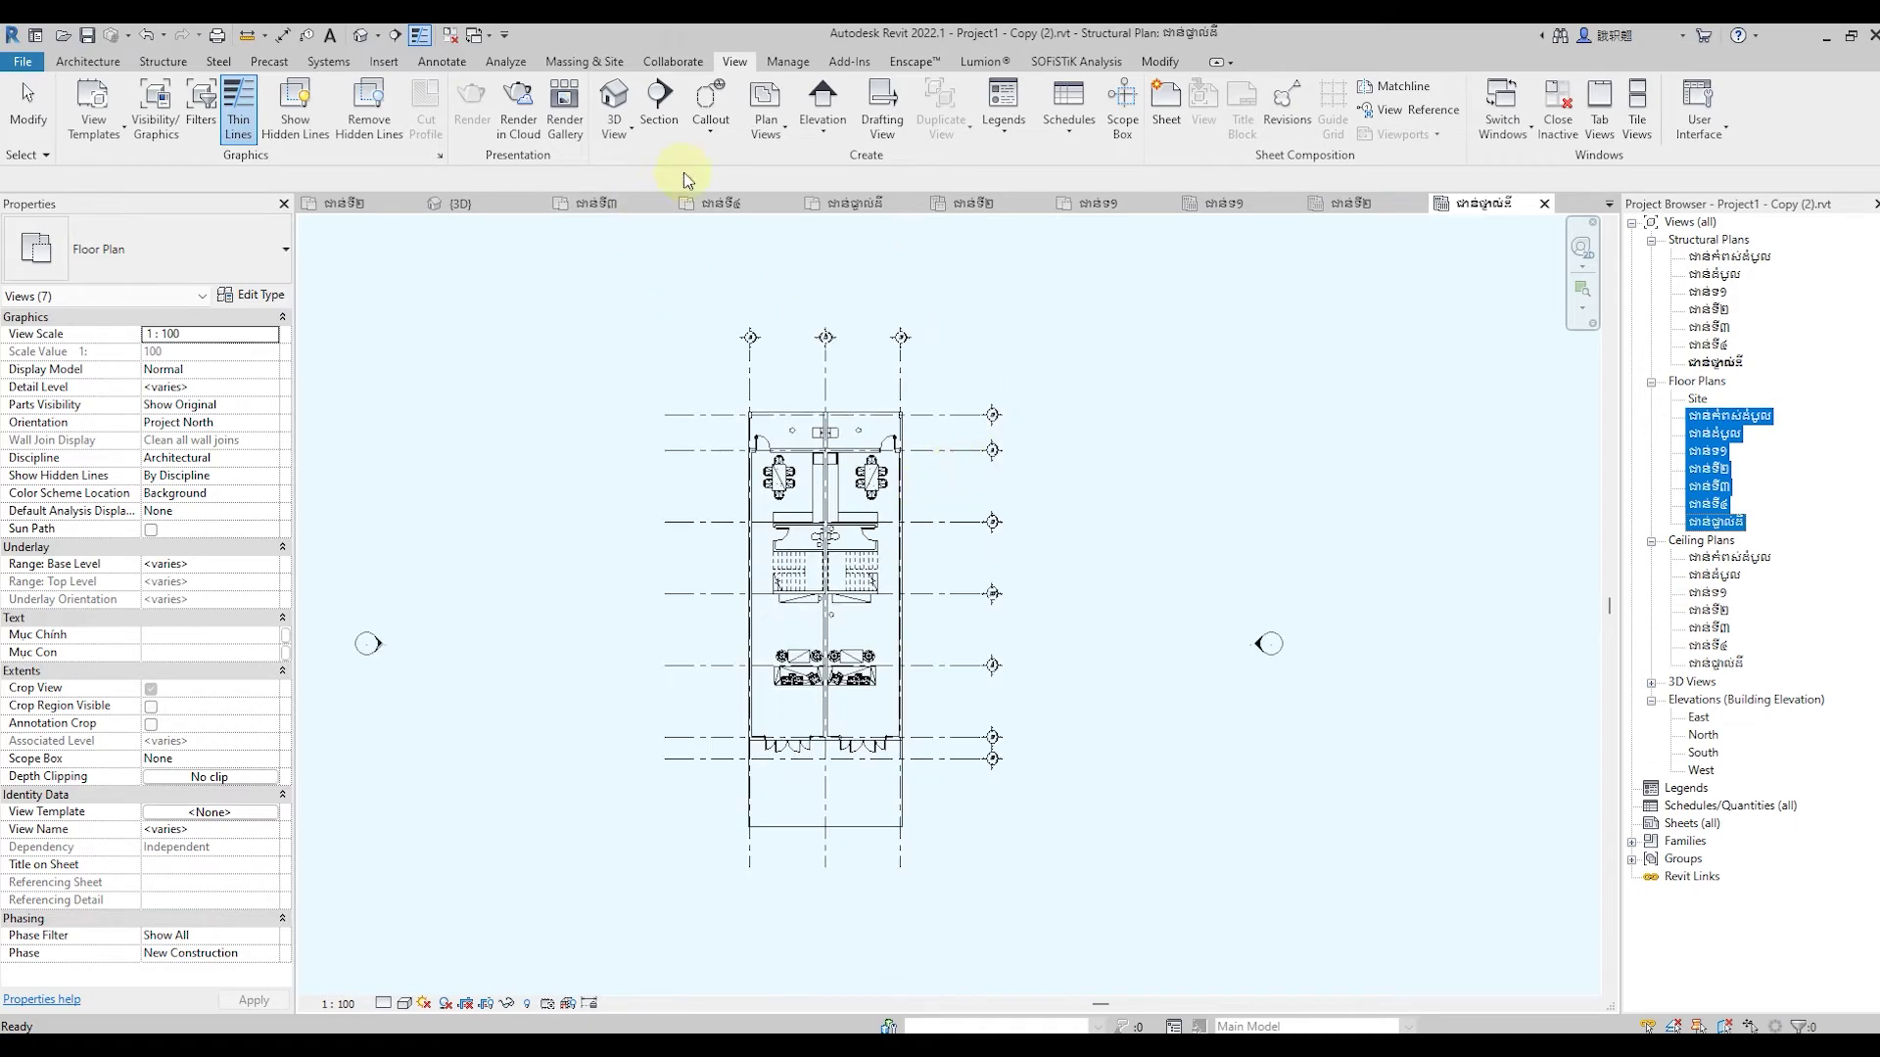
{"action": "left_click", "coordinate": [635, 138]}
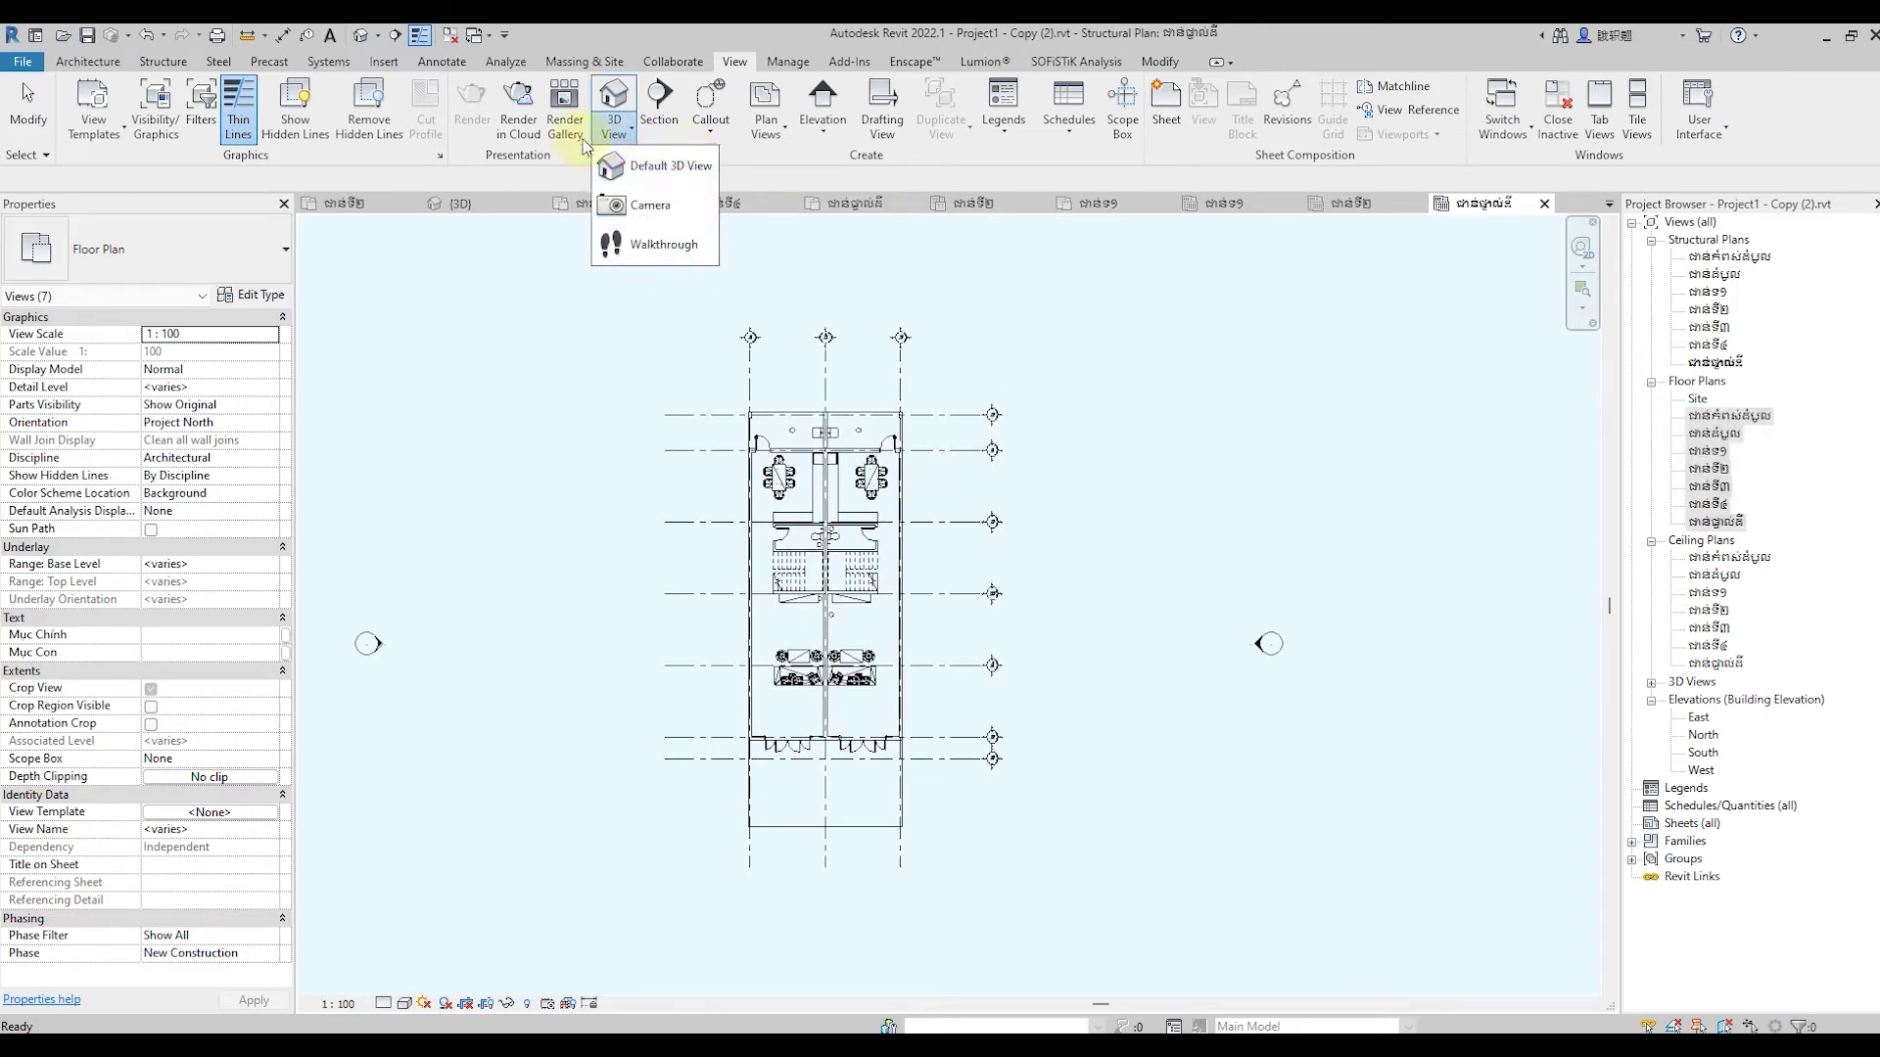
{"action": "left_click", "coordinate": [769, 132]}
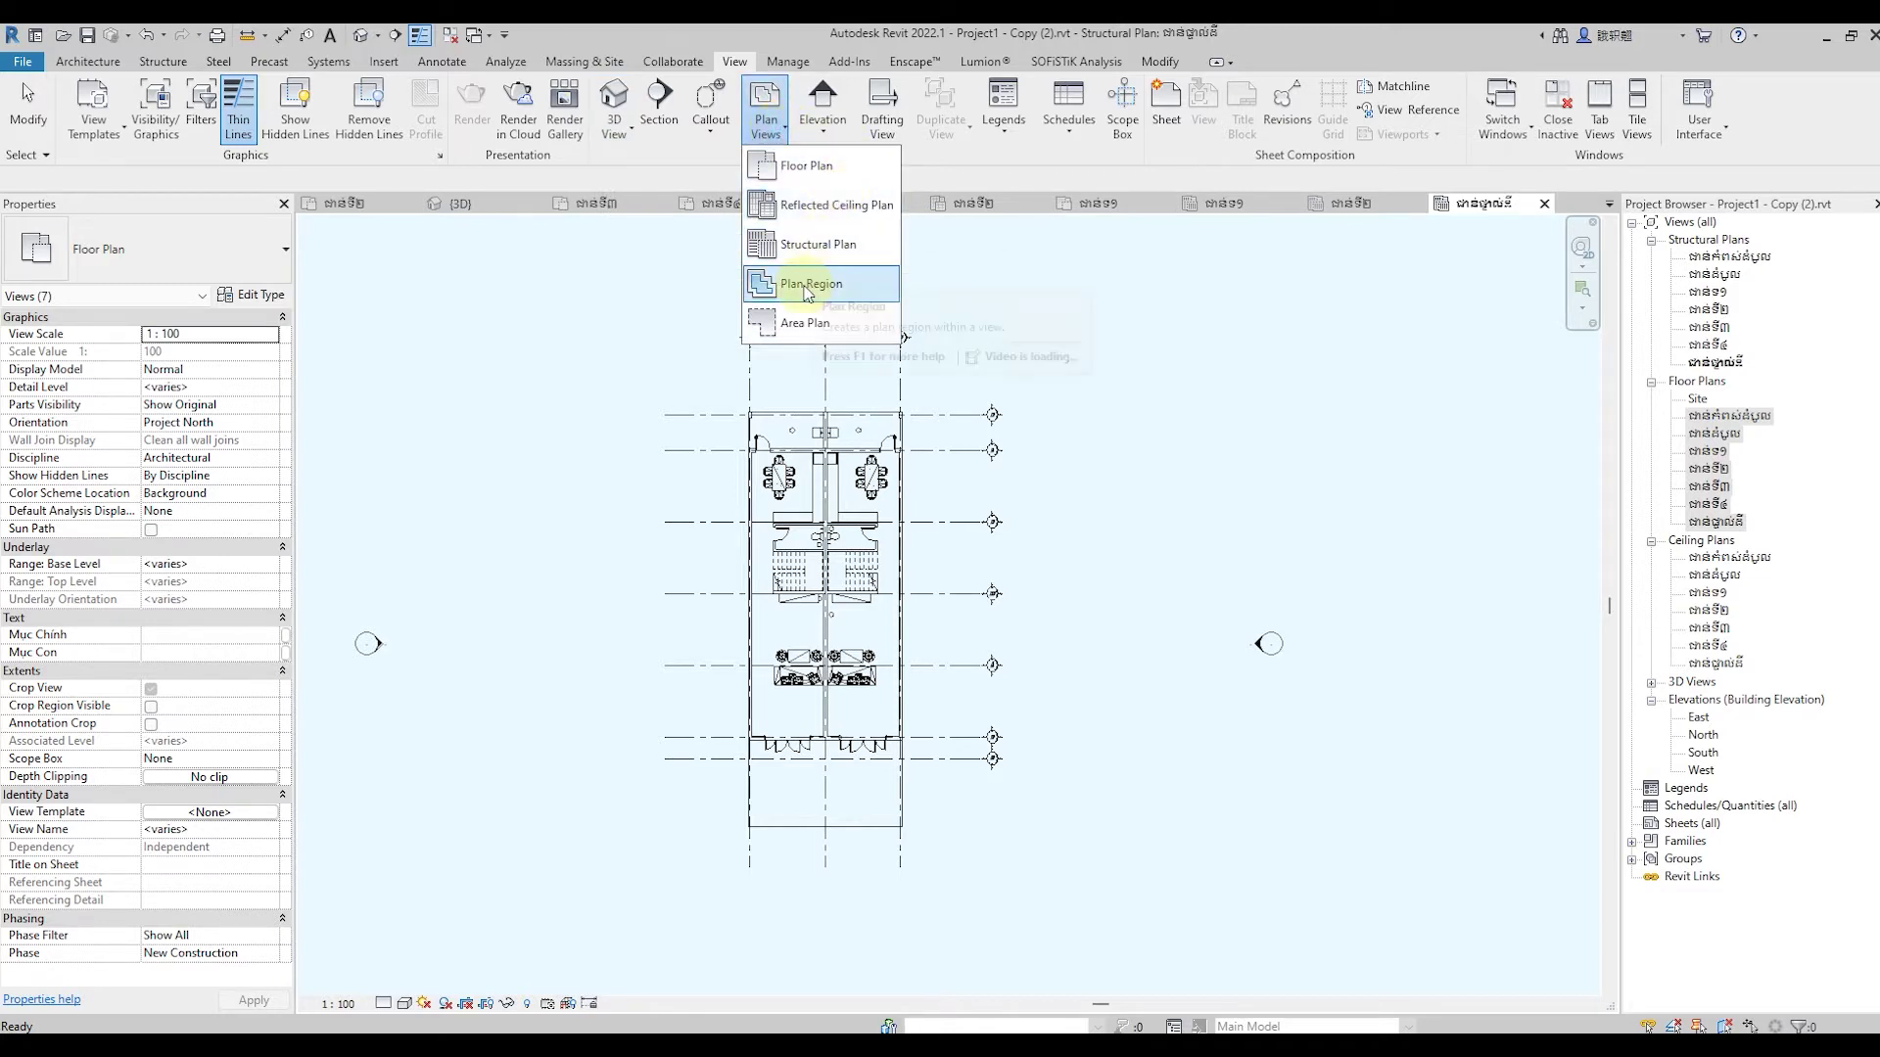
{"action": "left_click", "coordinate": [803, 167]}
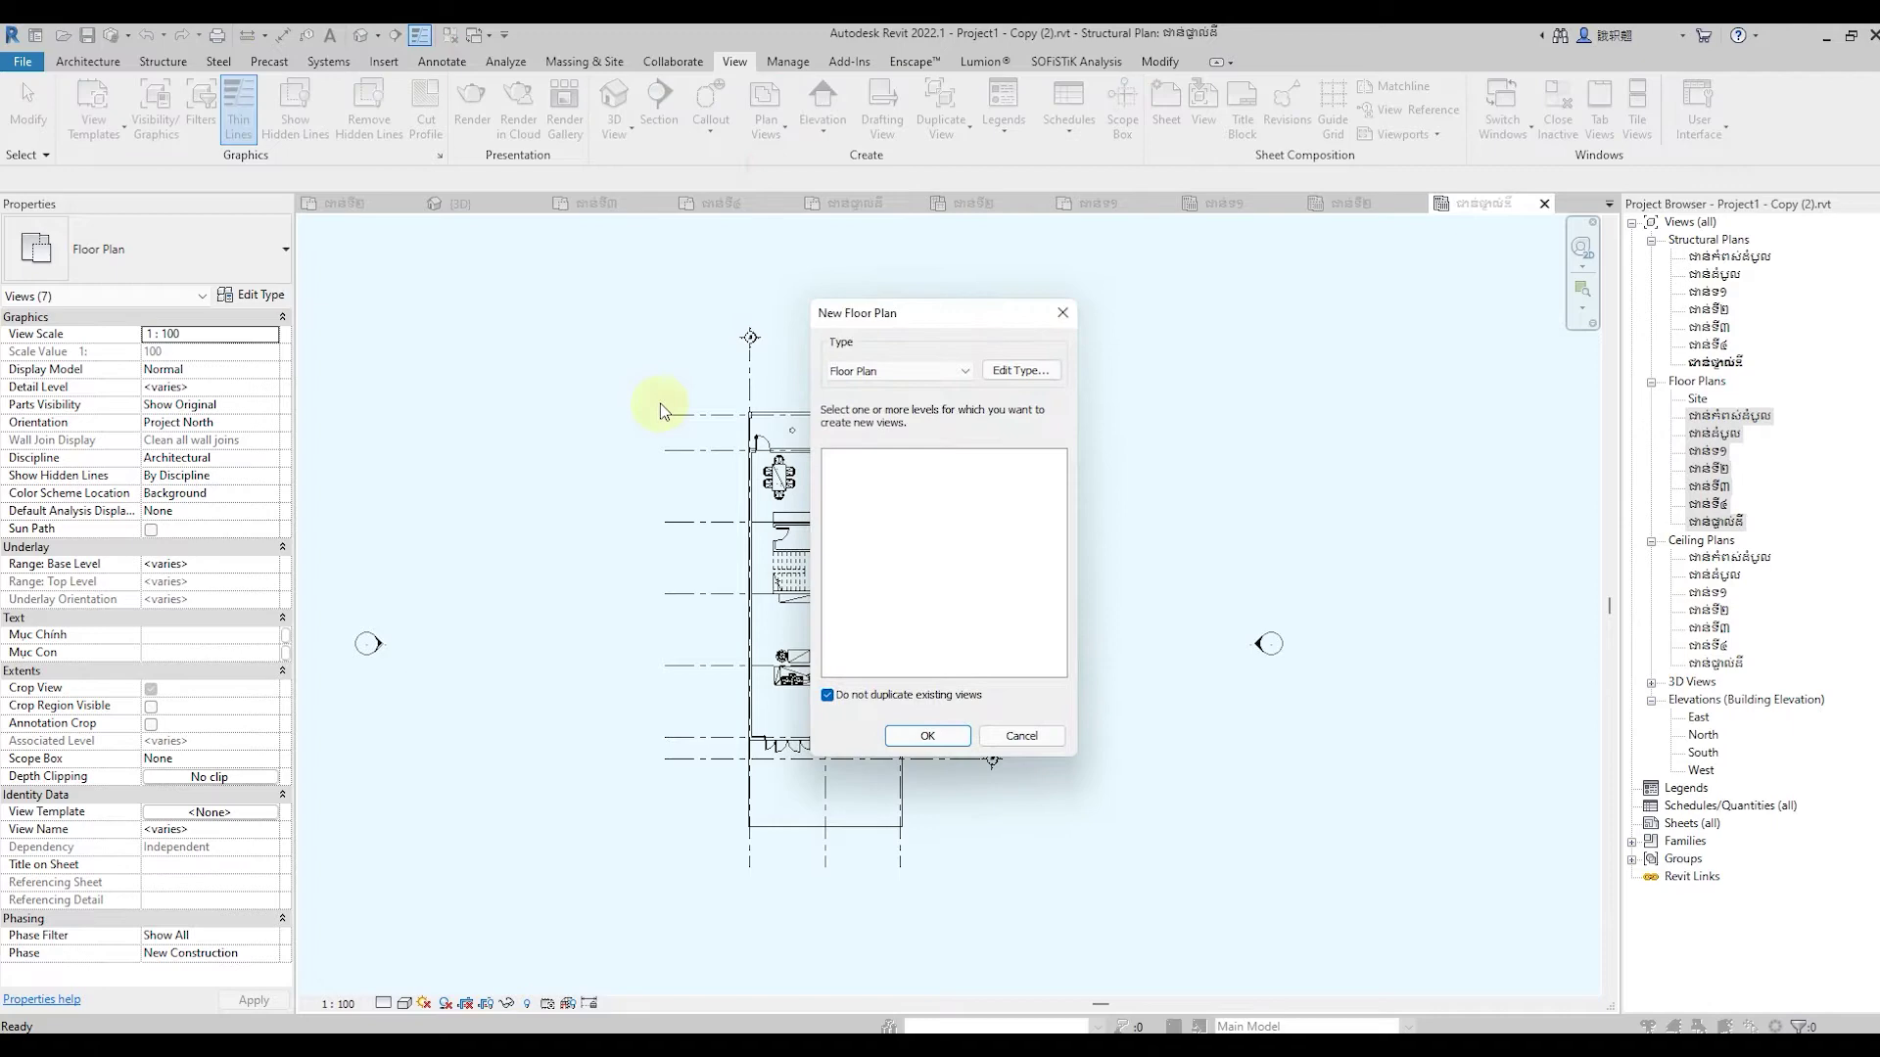
{"action": "left_click", "coordinate": [955, 372]}
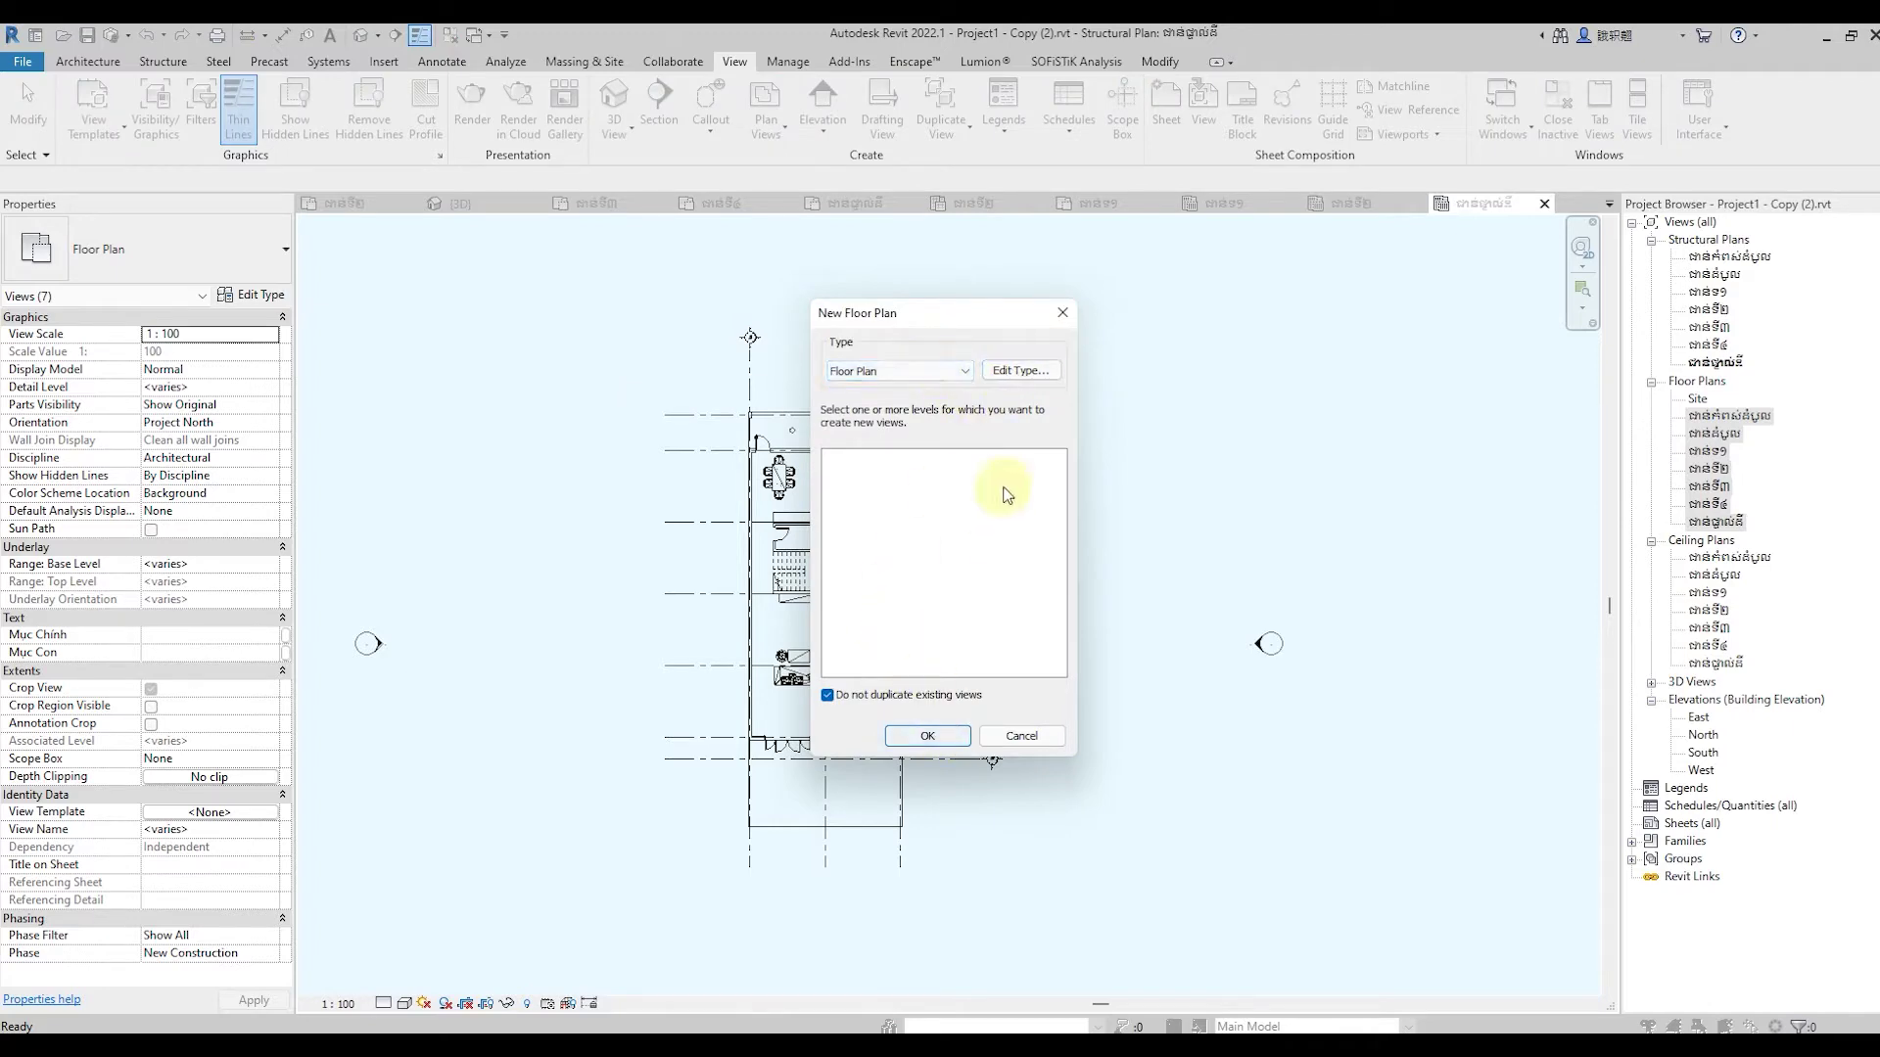
{"action": "left_click", "coordinate": [1020, 370]}
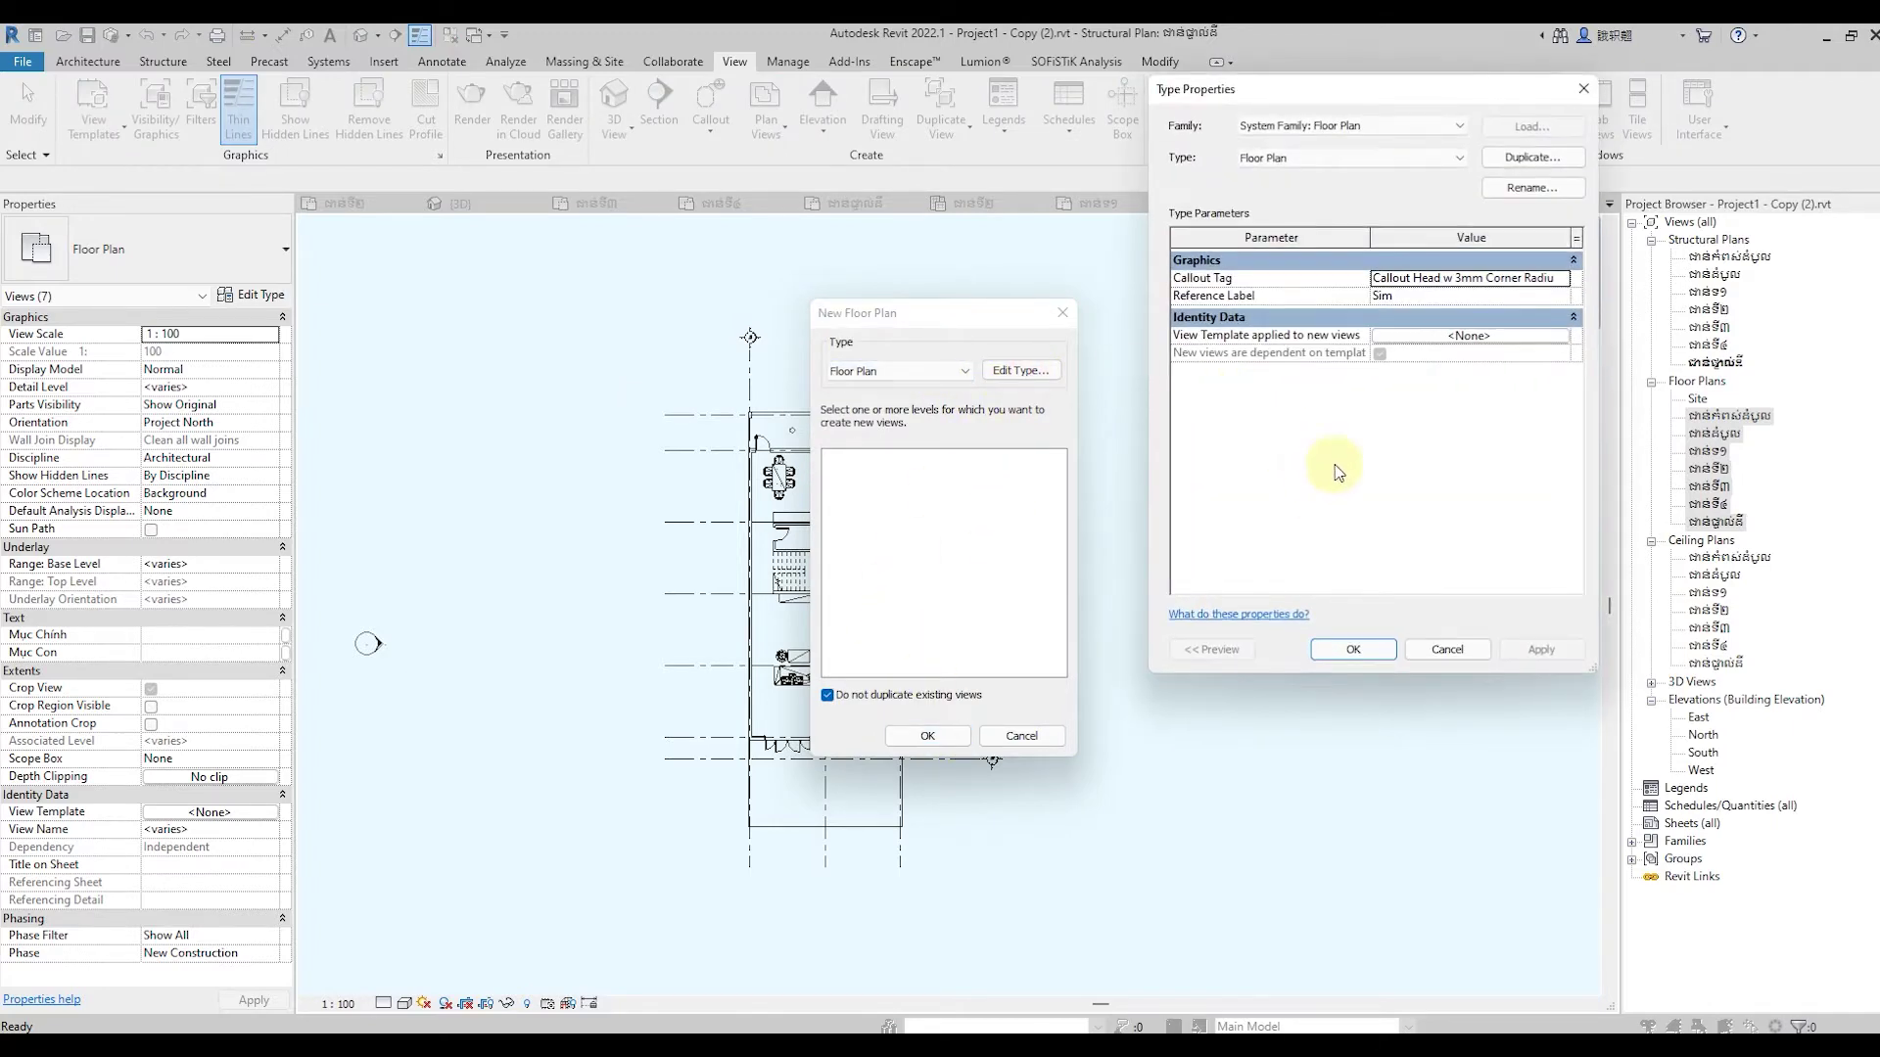
{"action": "left_click", "coordinate": [1533, 336]}
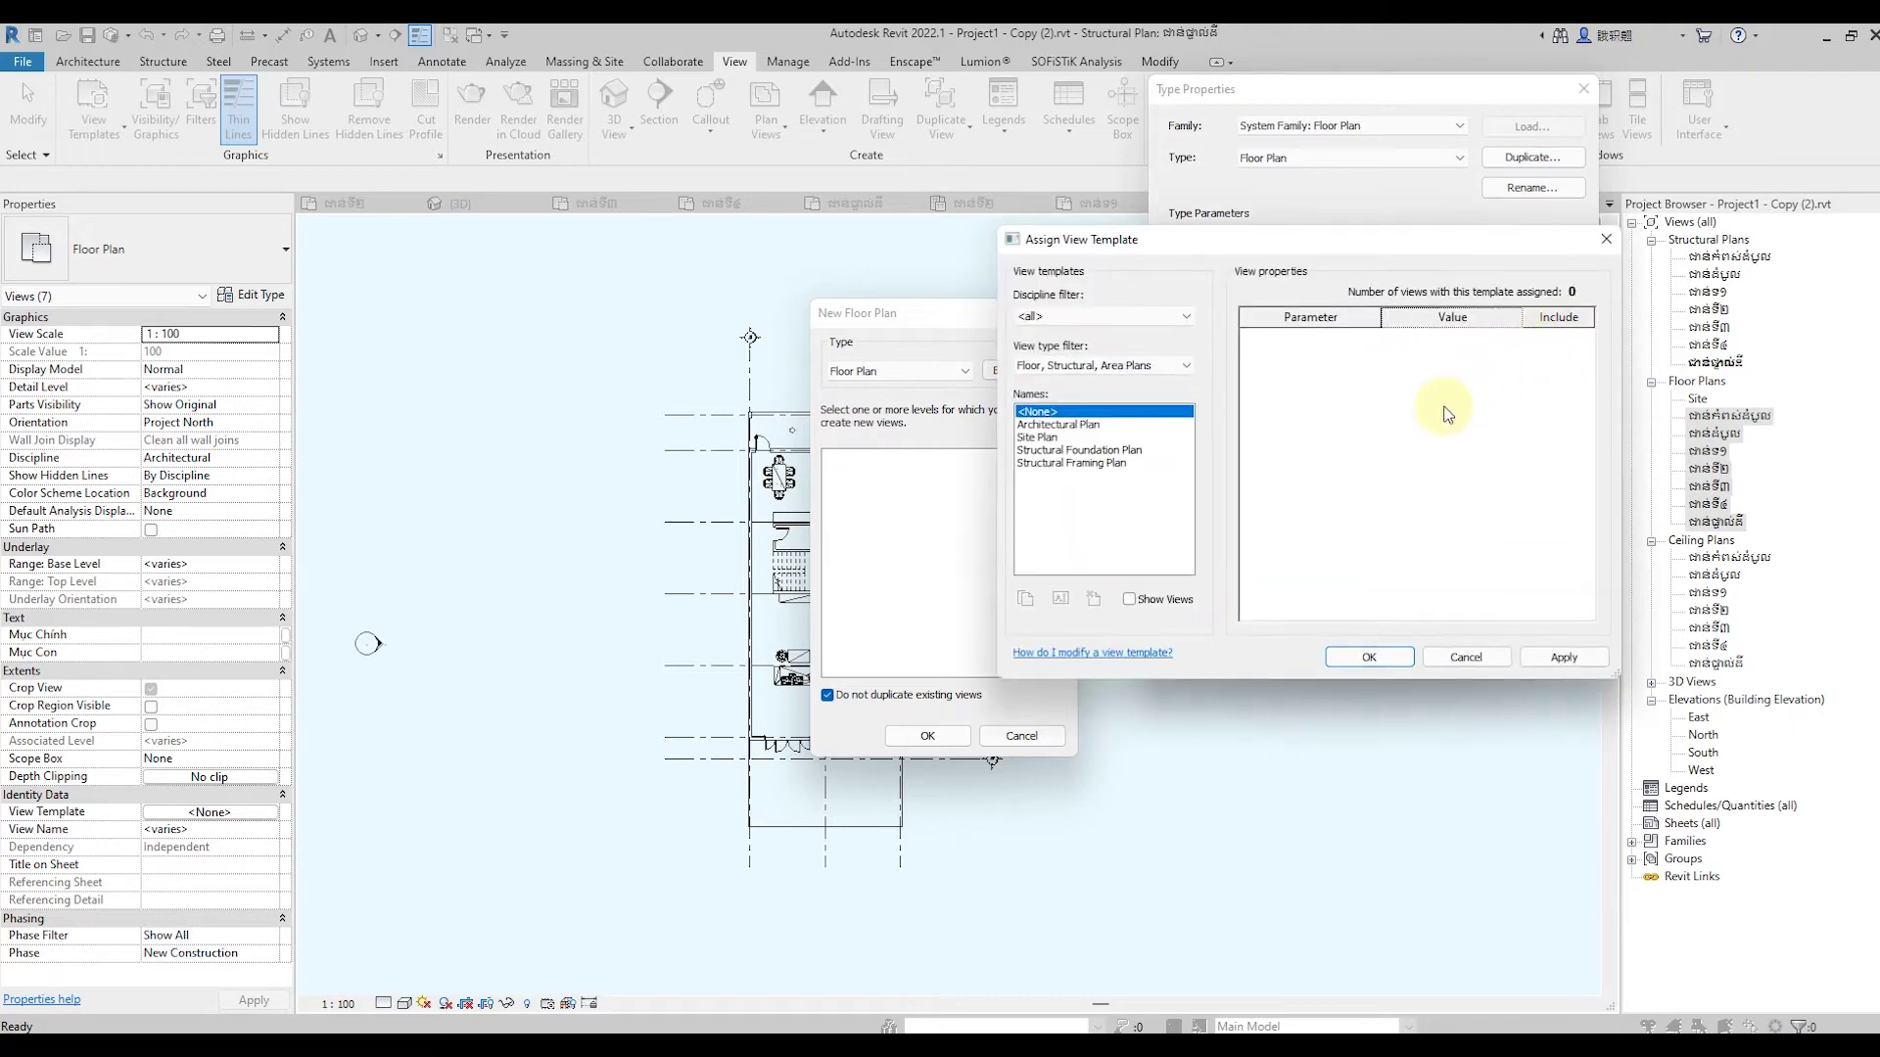
{"action": "left_click", "coordinate": [1376, 657]}
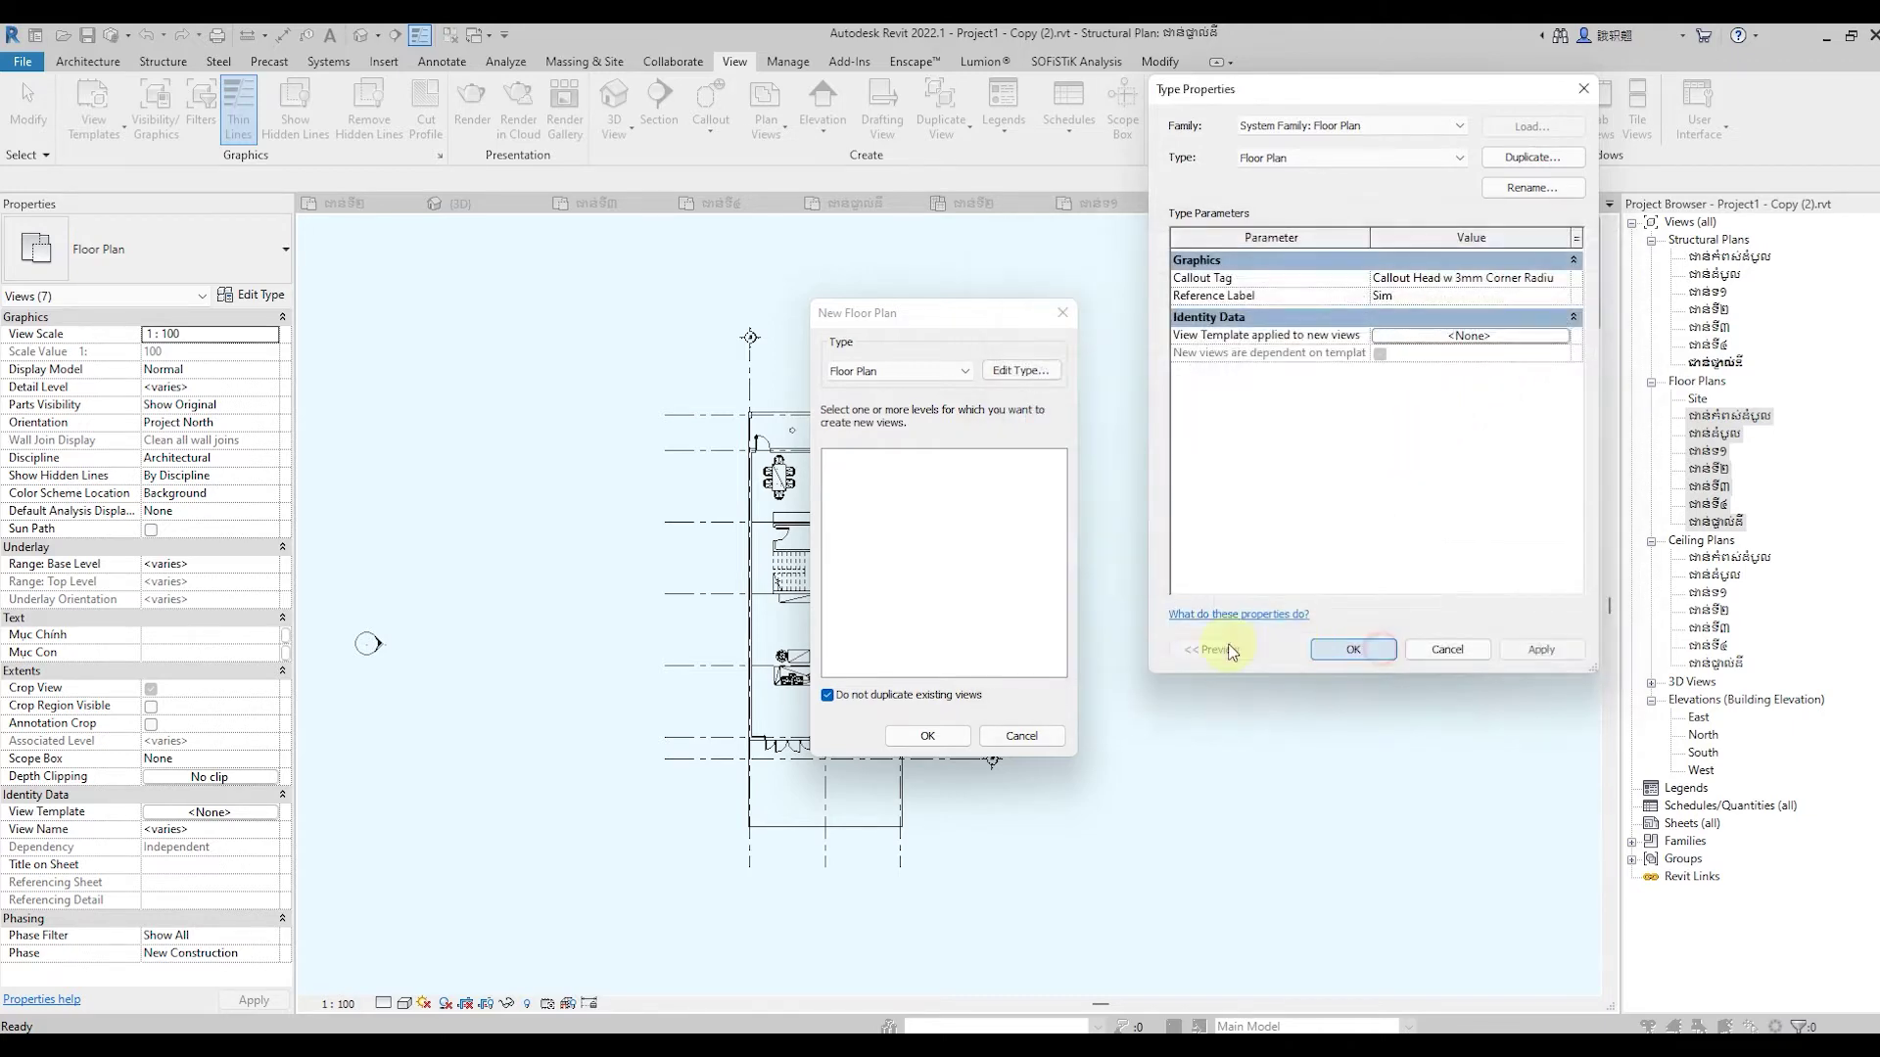
{"action": "left_click", "coordinate": [928, 739]}
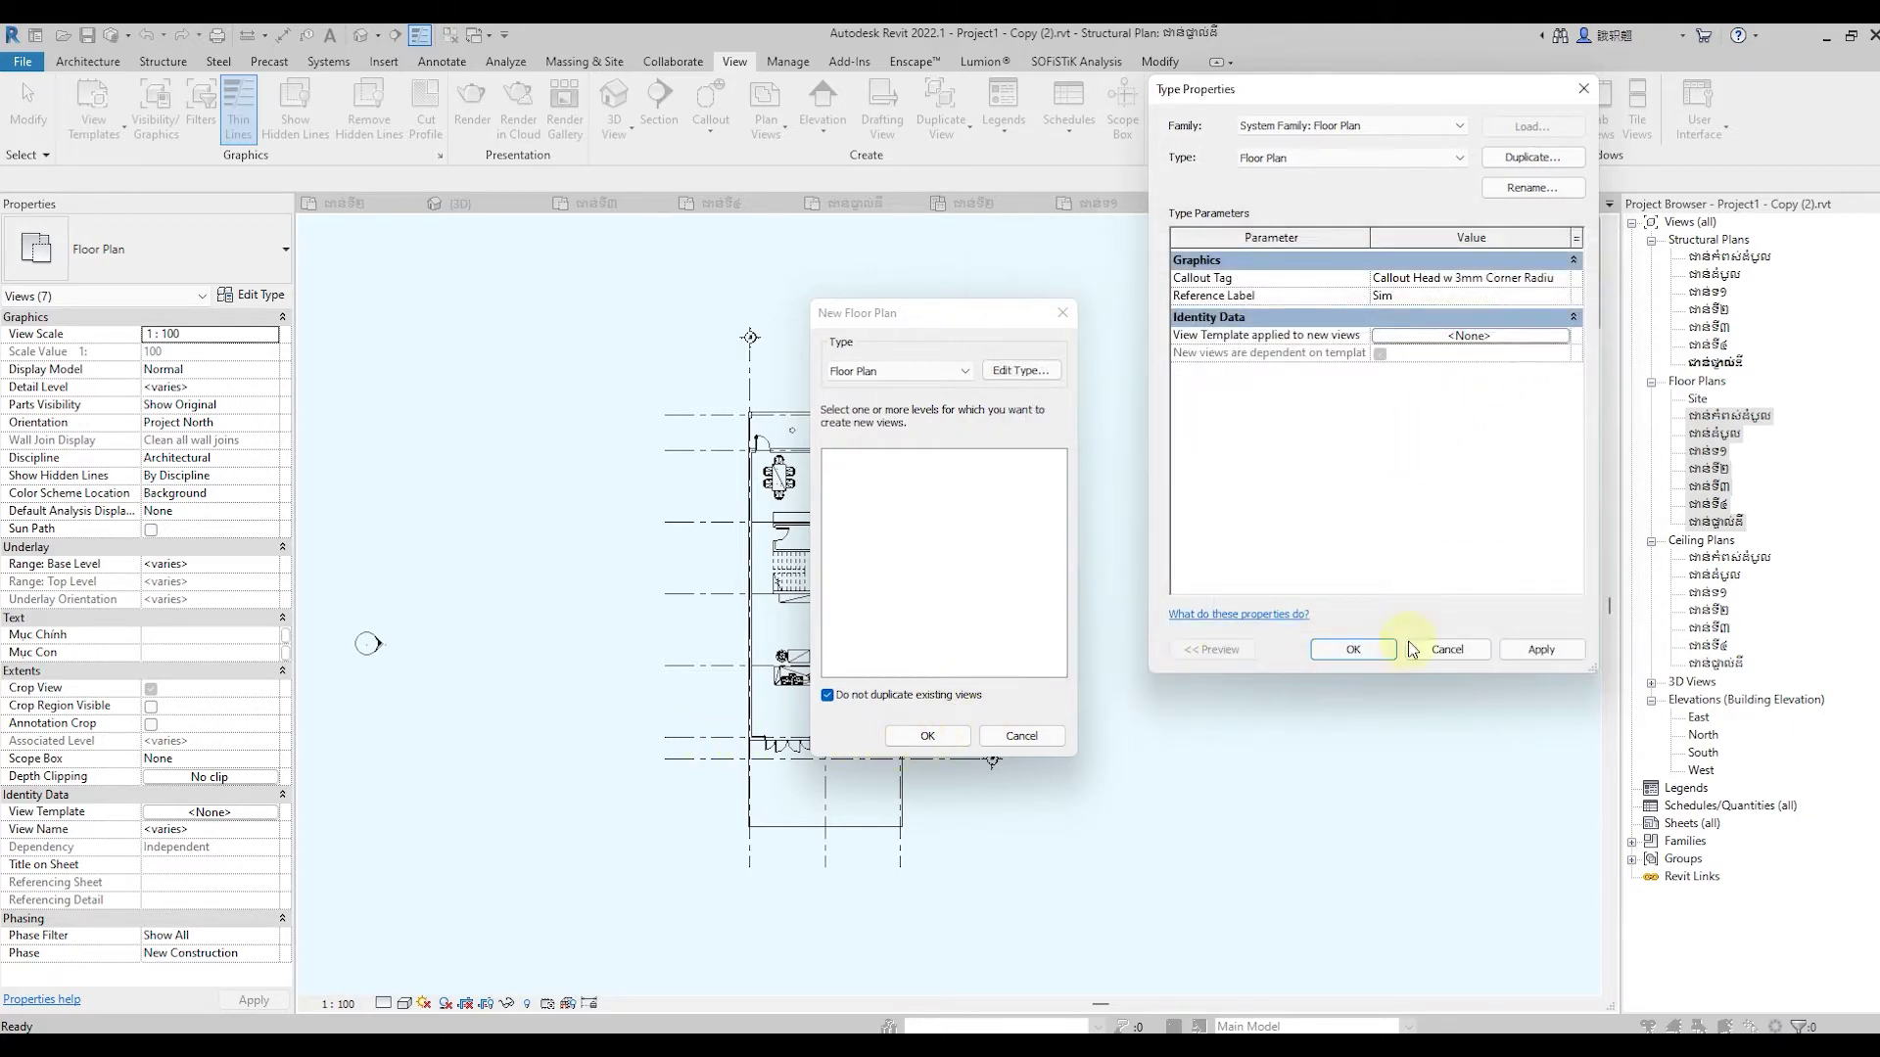
{"action": "left_click", "coordinate": [1346, 651]}
{"action": "left_click", "coordinate": [927, 735]}
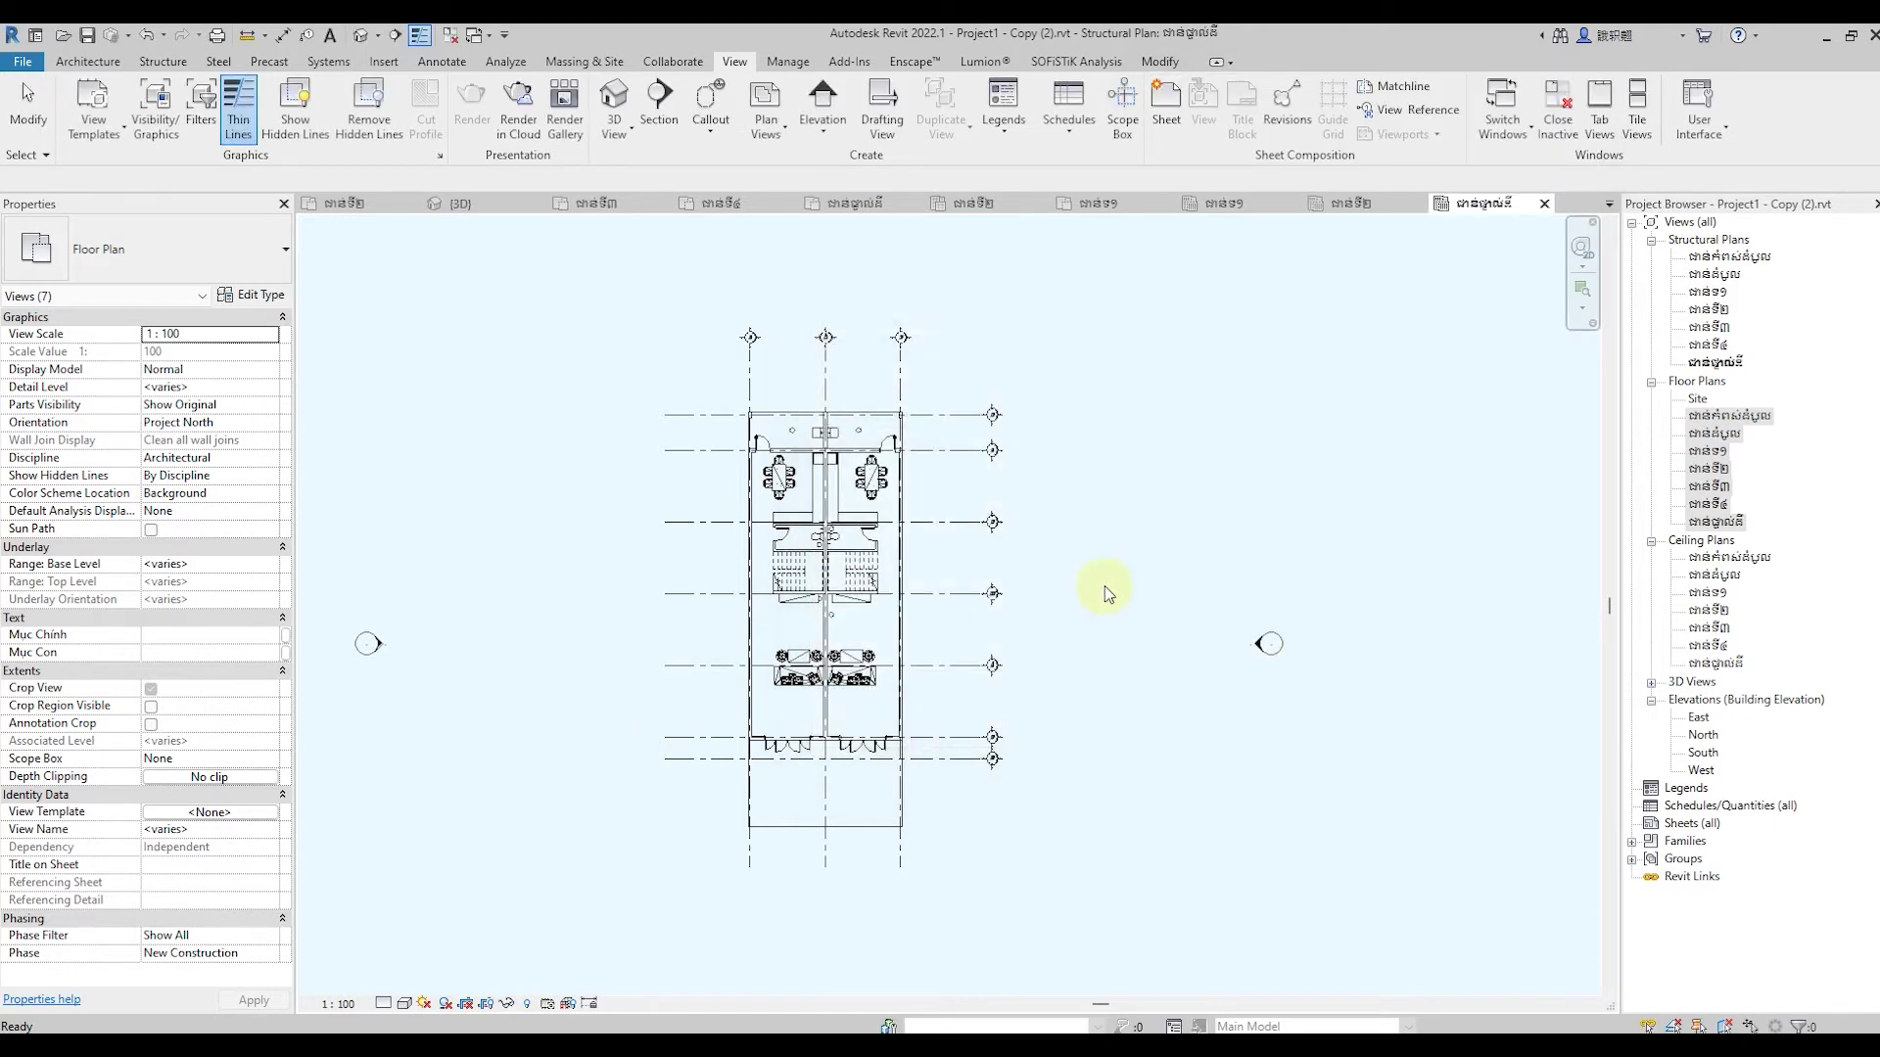
{"action": "left_click", "coordinate": [1144, 534]}
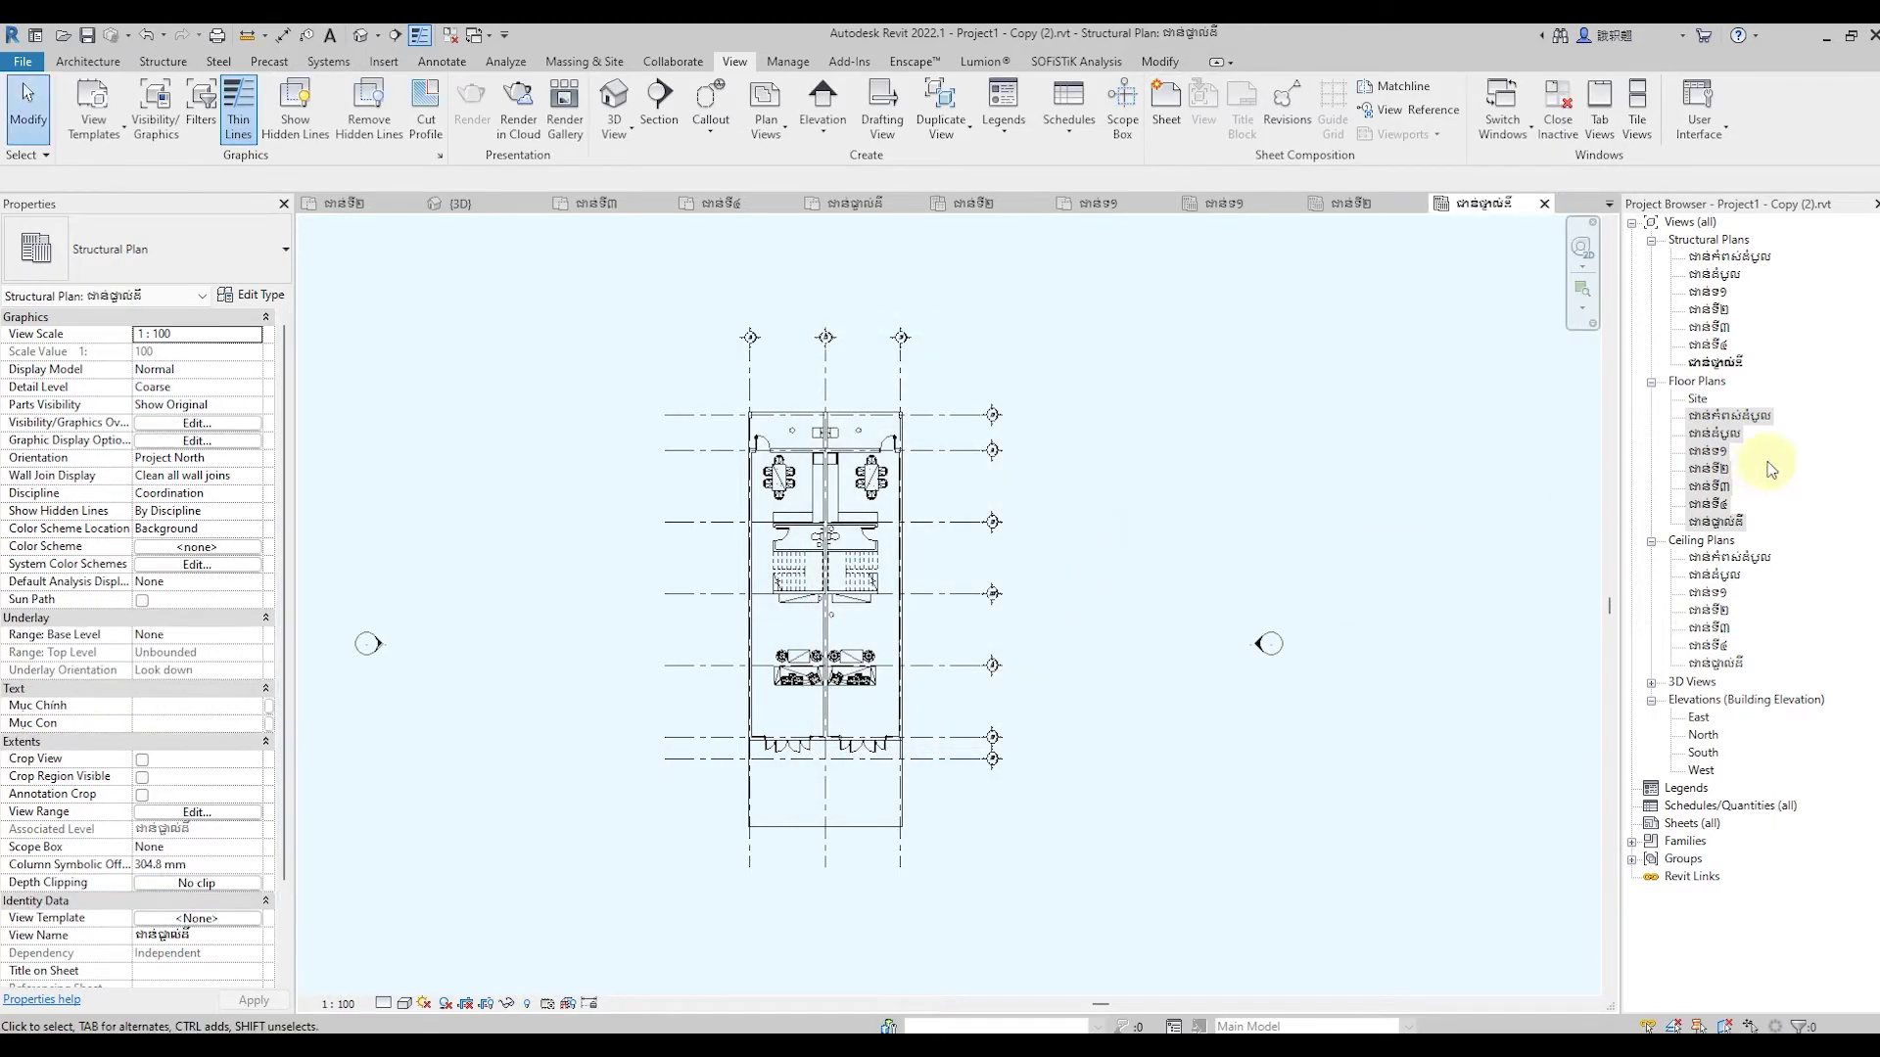
Open the second-level floor plan and confirm its view range (cut 1200 mm, top 2300 mm)
{"action": "double_click", "coordinate": [1698, 470]}
{"action": "scroll", "coordinate": [705, 441], "scroll_direction": "down", "scroll_amount": 2}
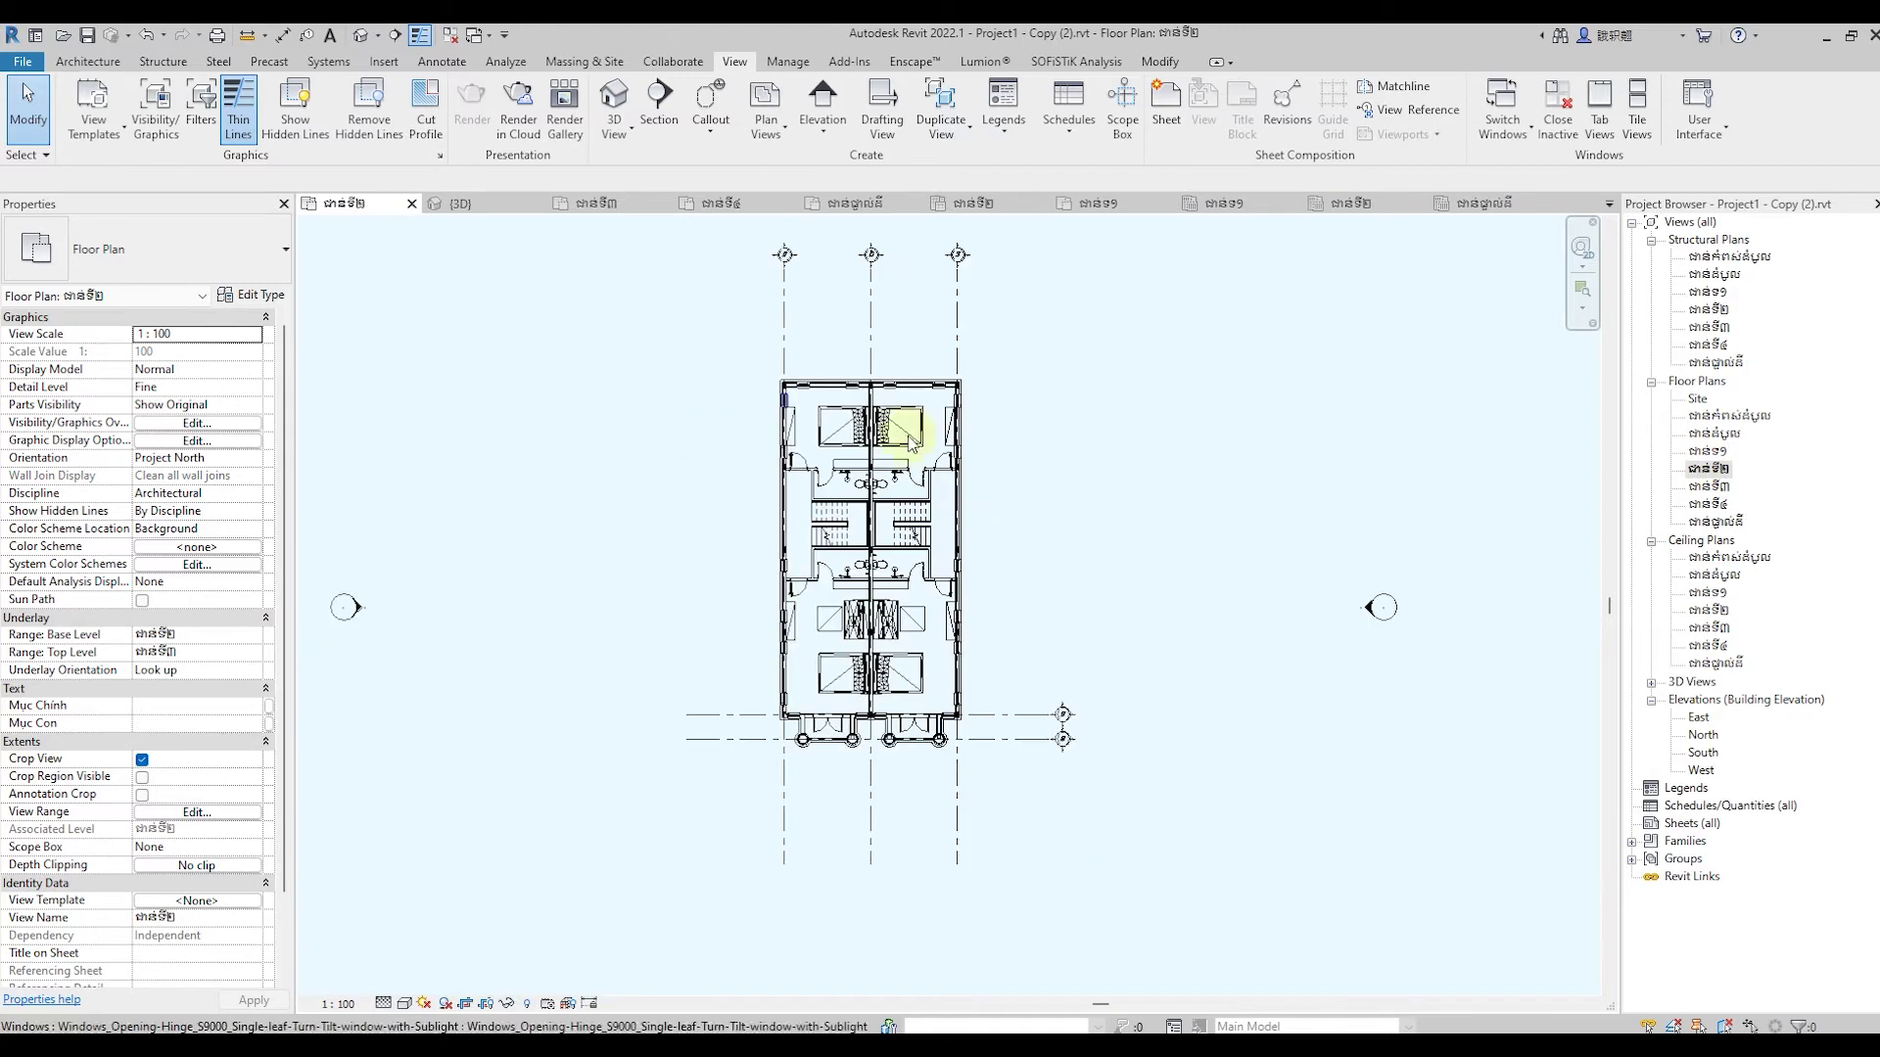
{"action": "mouse_move", "coordinate": [1108, 304]}
{"action": "left_mouse_down"}
{"action": "mouse_move", "coordinate": [1001, 680]}
{"action": "mouse_move", "coordinate": [1054, 630]}
{"action": "left_mouse_up"}
{"action": "left_click_drag", "start_coordinate": [1224, 328], "coordinate": [1042, 650]}
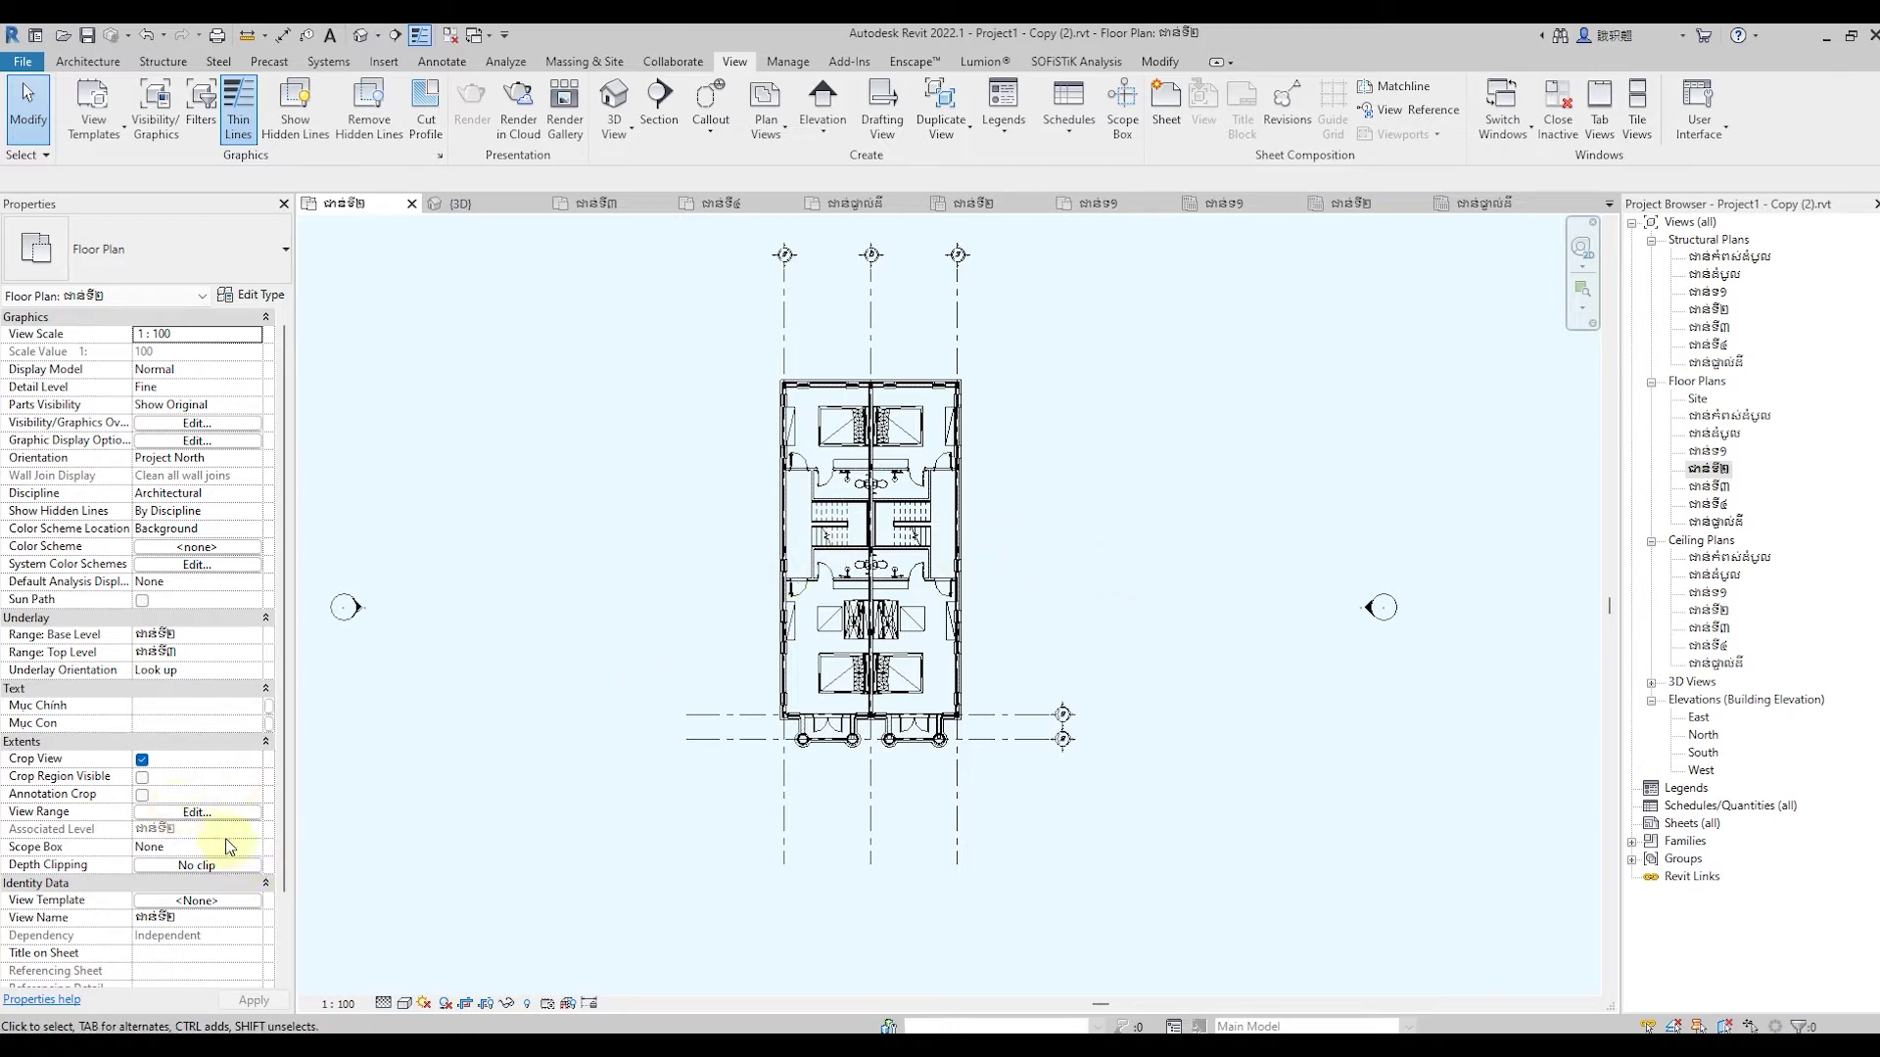
{"action": "left_click", "coordinate": [161, 847]}
{"action": "left_click", "coordinate": [214, 817]}
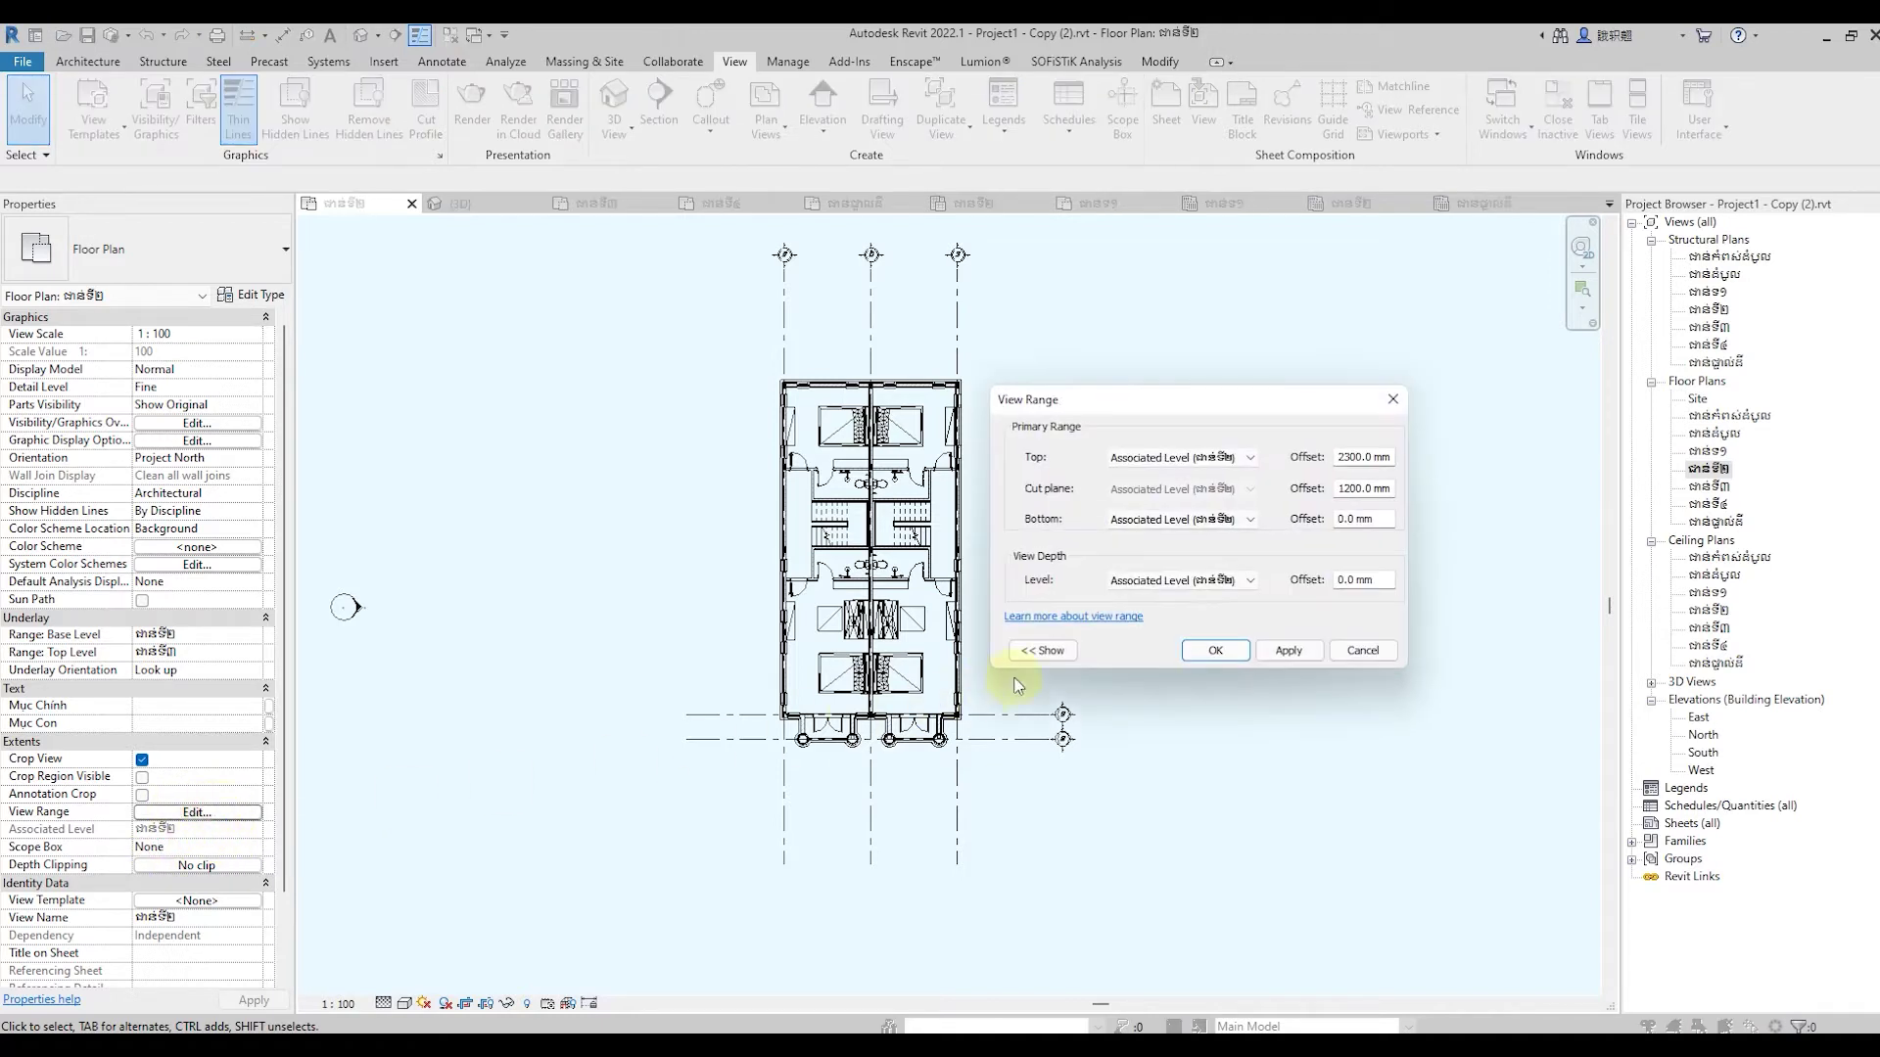
{"action": "left_click", "coordinate": [1217, 651]}
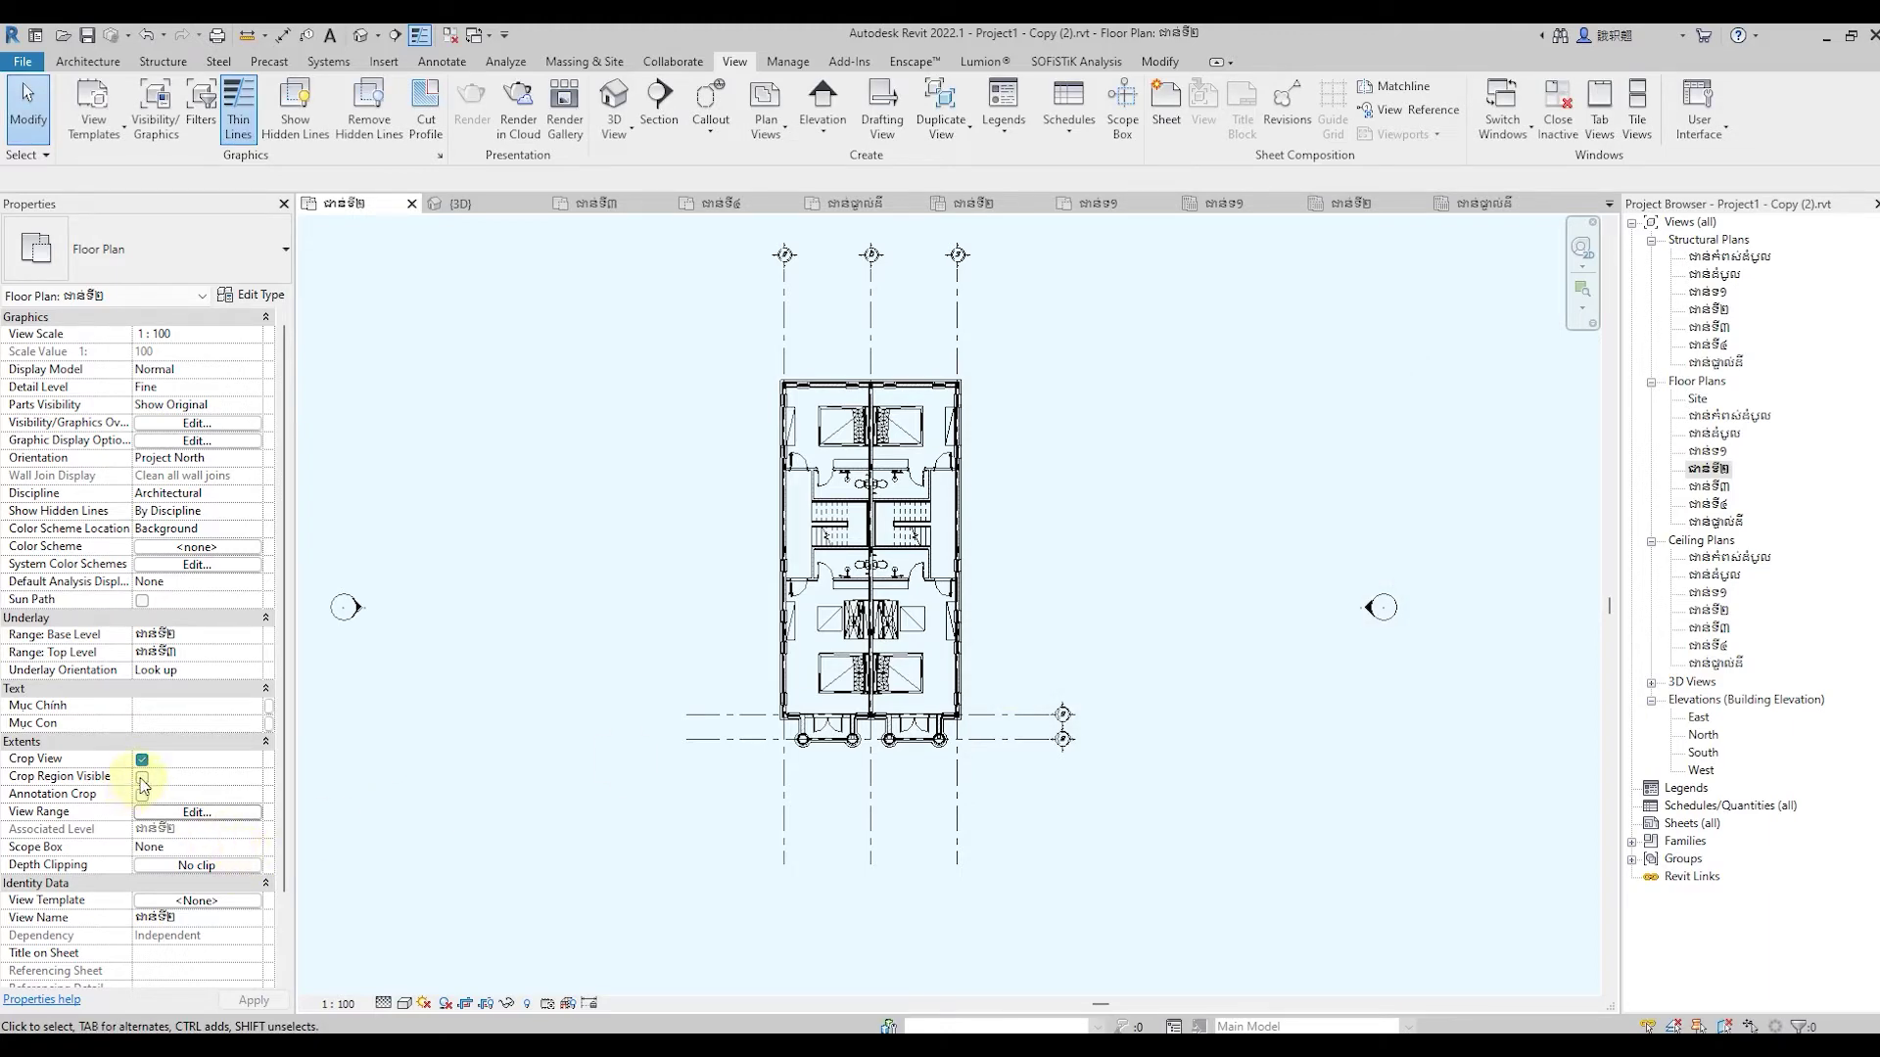
Turn off Crop View and Annotation Crop and set View Template to <None>
{"action": "left_click", "coordinate": [142, 760]}
{"action": "left_click", "coordinate": [143, 795]}
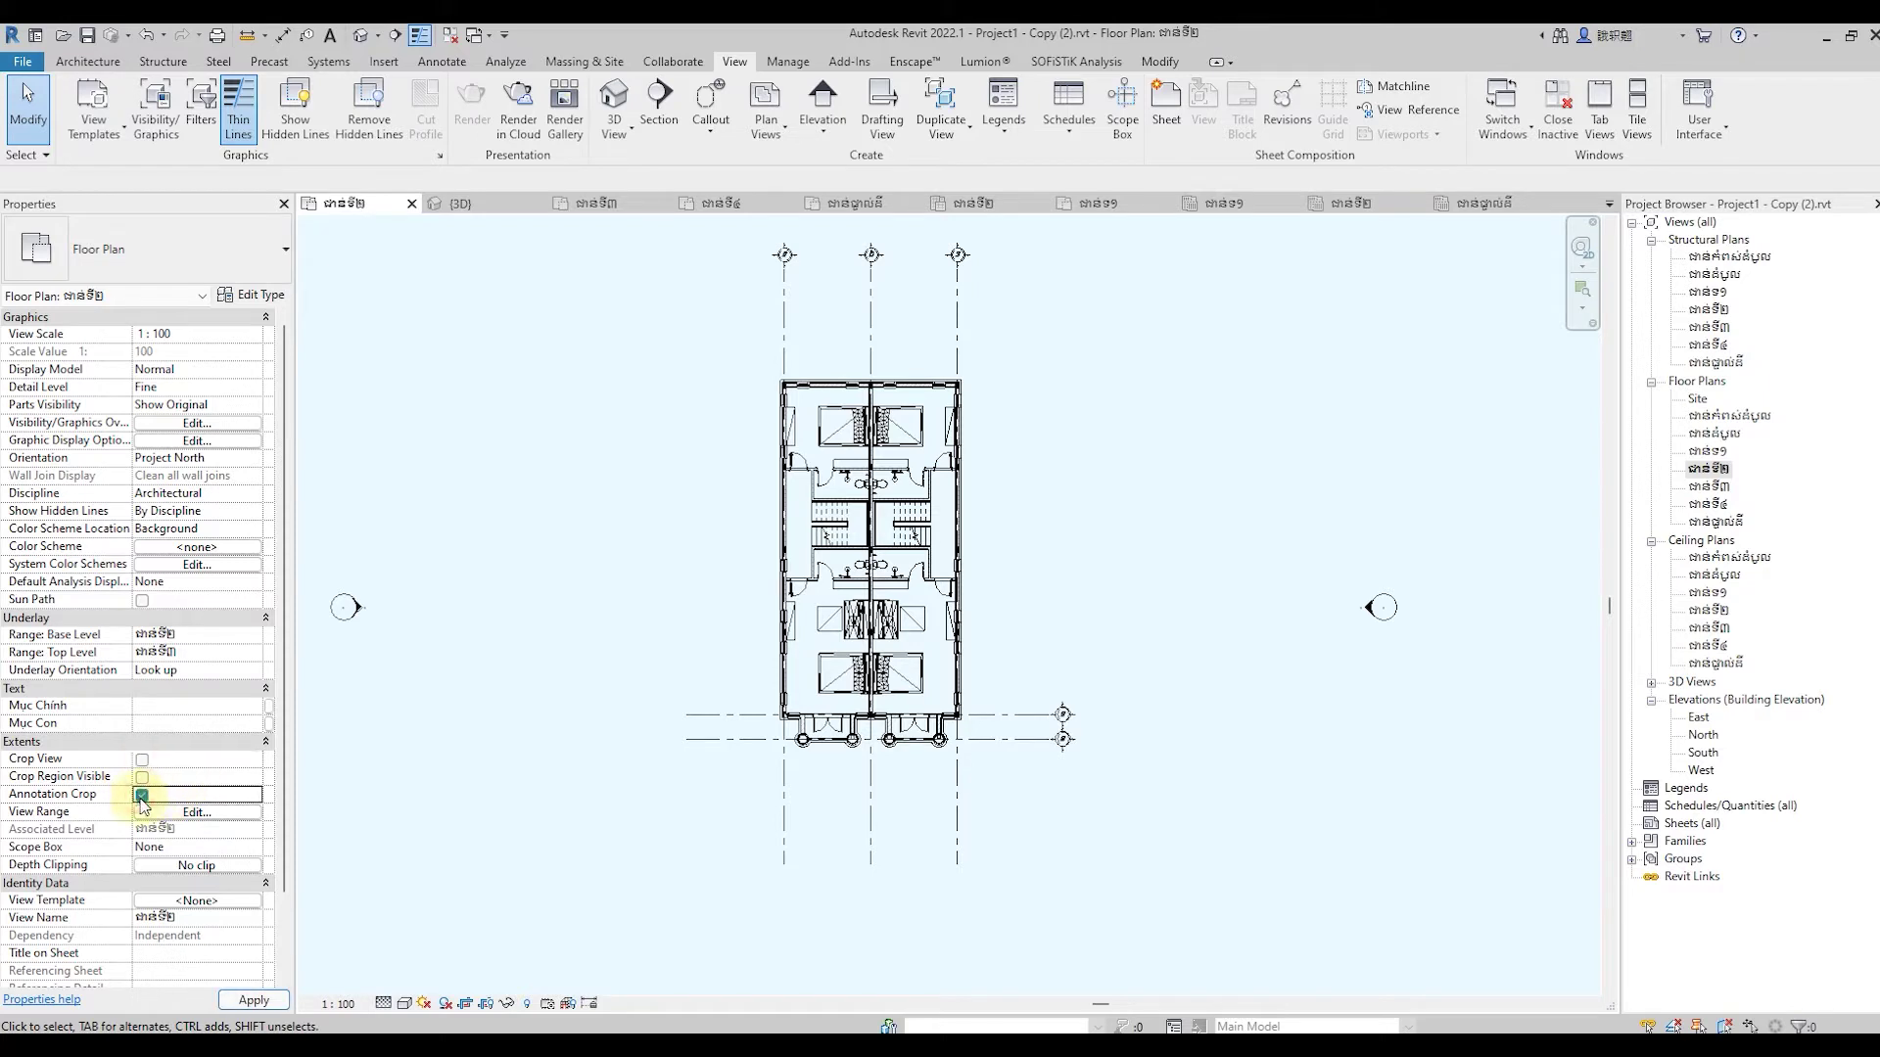
{"action": "mouse_move", "coordinate": [197, 901]}
{"action": "left_click", "coordinate": [217, 903]}
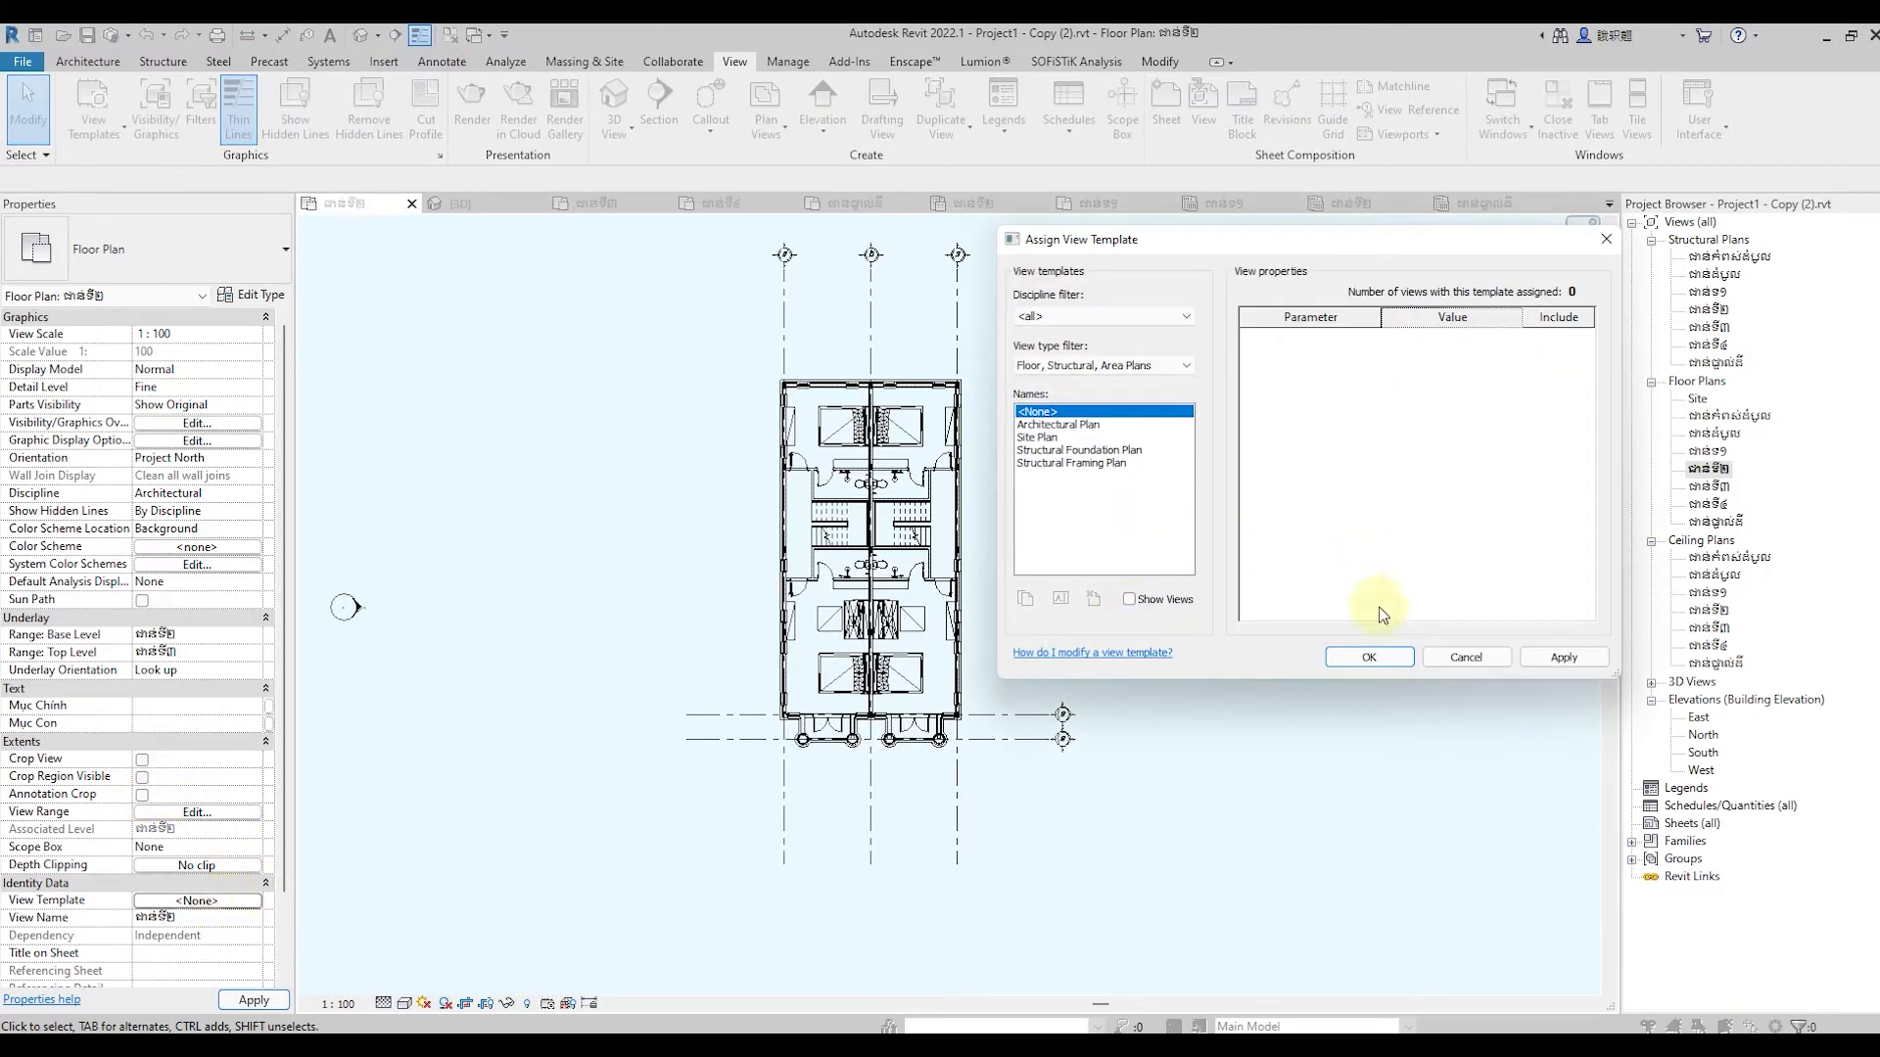
{"action": "left_click", "coordinate": [1367, 655]}
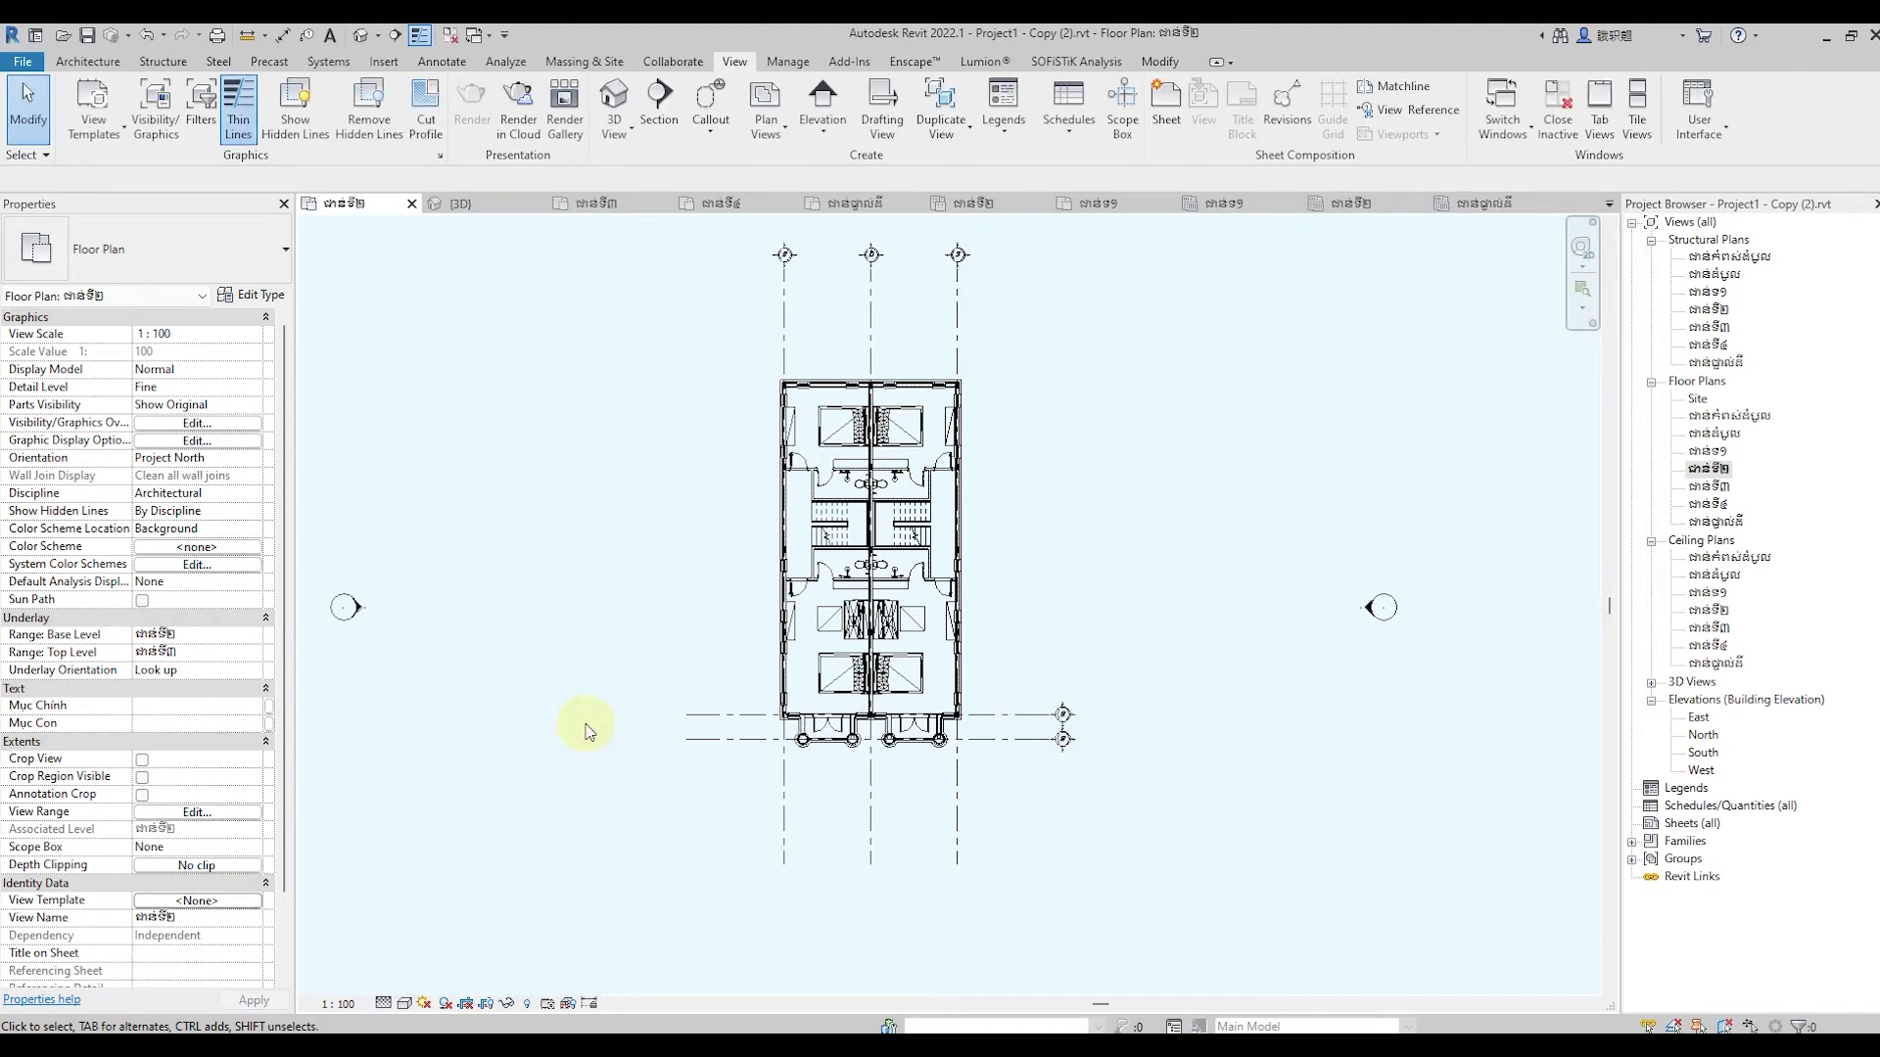
{"action": "scroll", "coordinate": [637, 725], "scroll_direction": "down", "scroll_amount": 1}
{"action": "scroll", "coordinate": [672, 714], "scroll_direction": "down", "scroll_amount": 1}
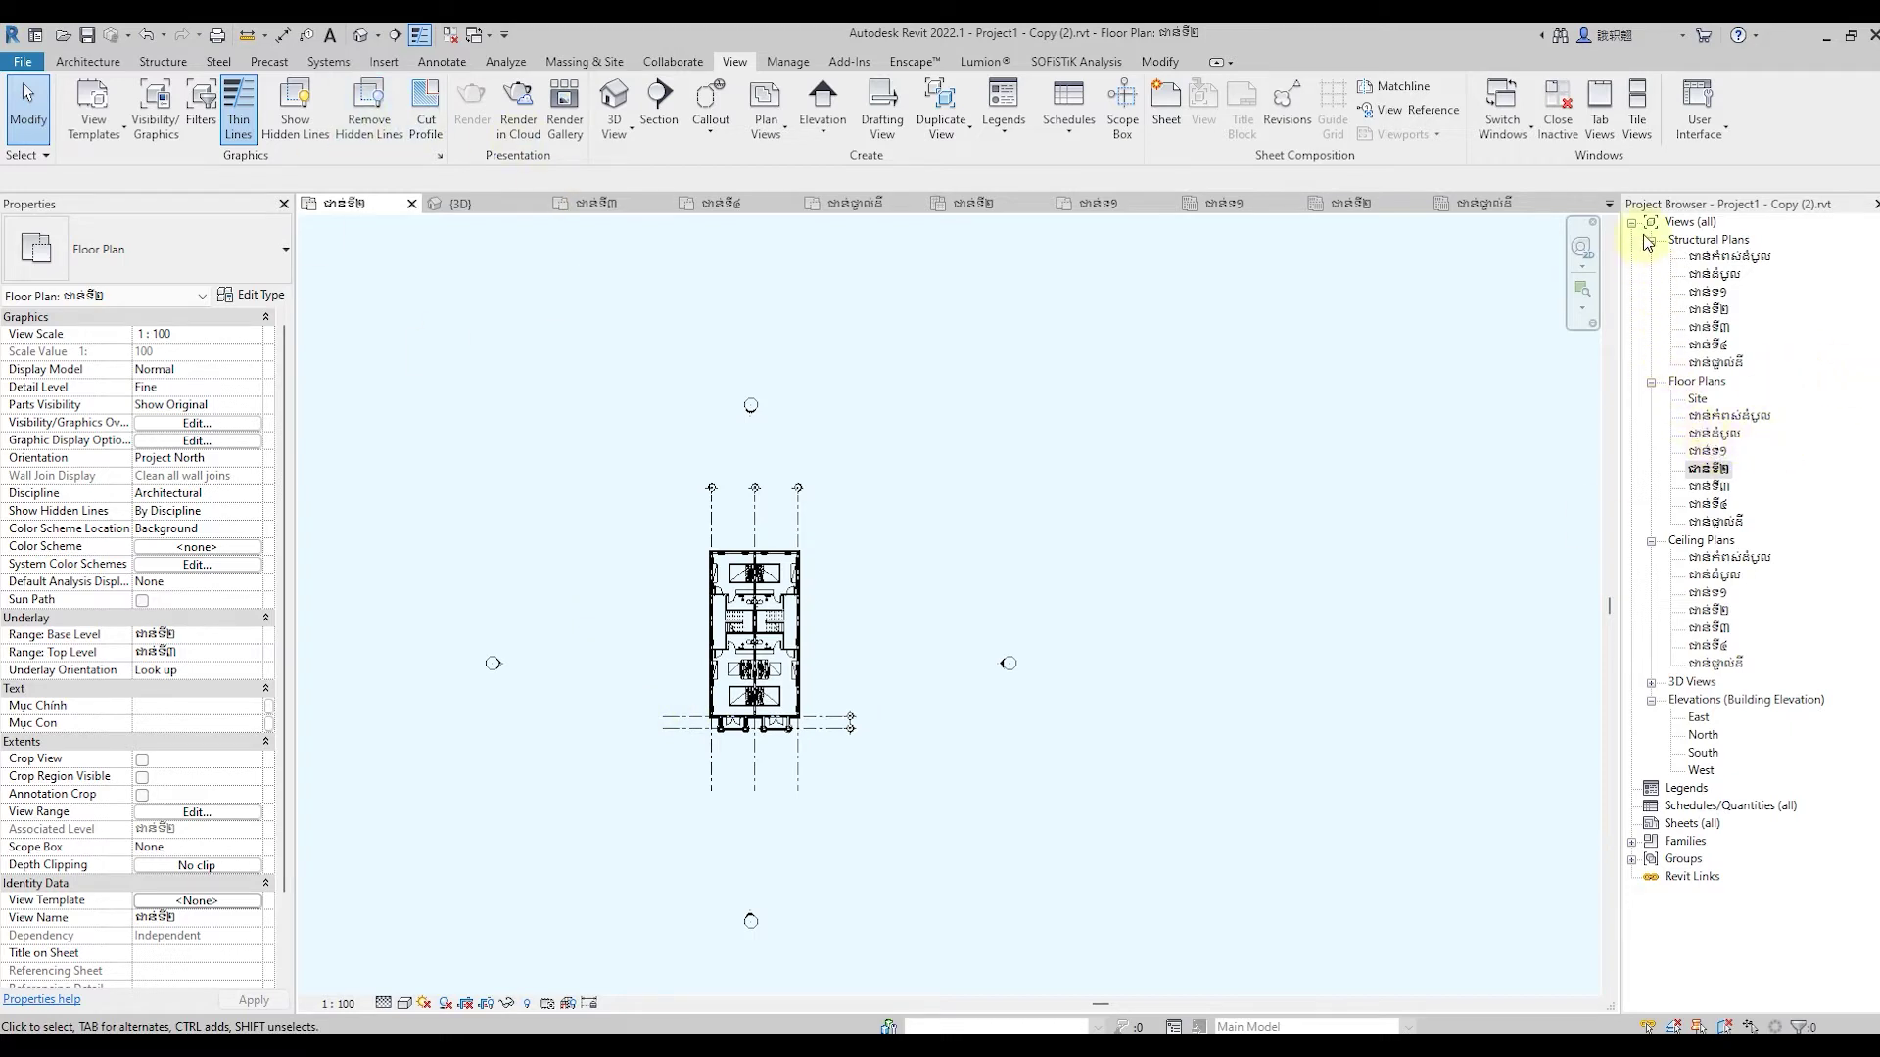
Open Structural Plan ជាន់ទី២, then collapse the Structural Plans list
{"action": "left_click", "coordinate": [1661, 260]}
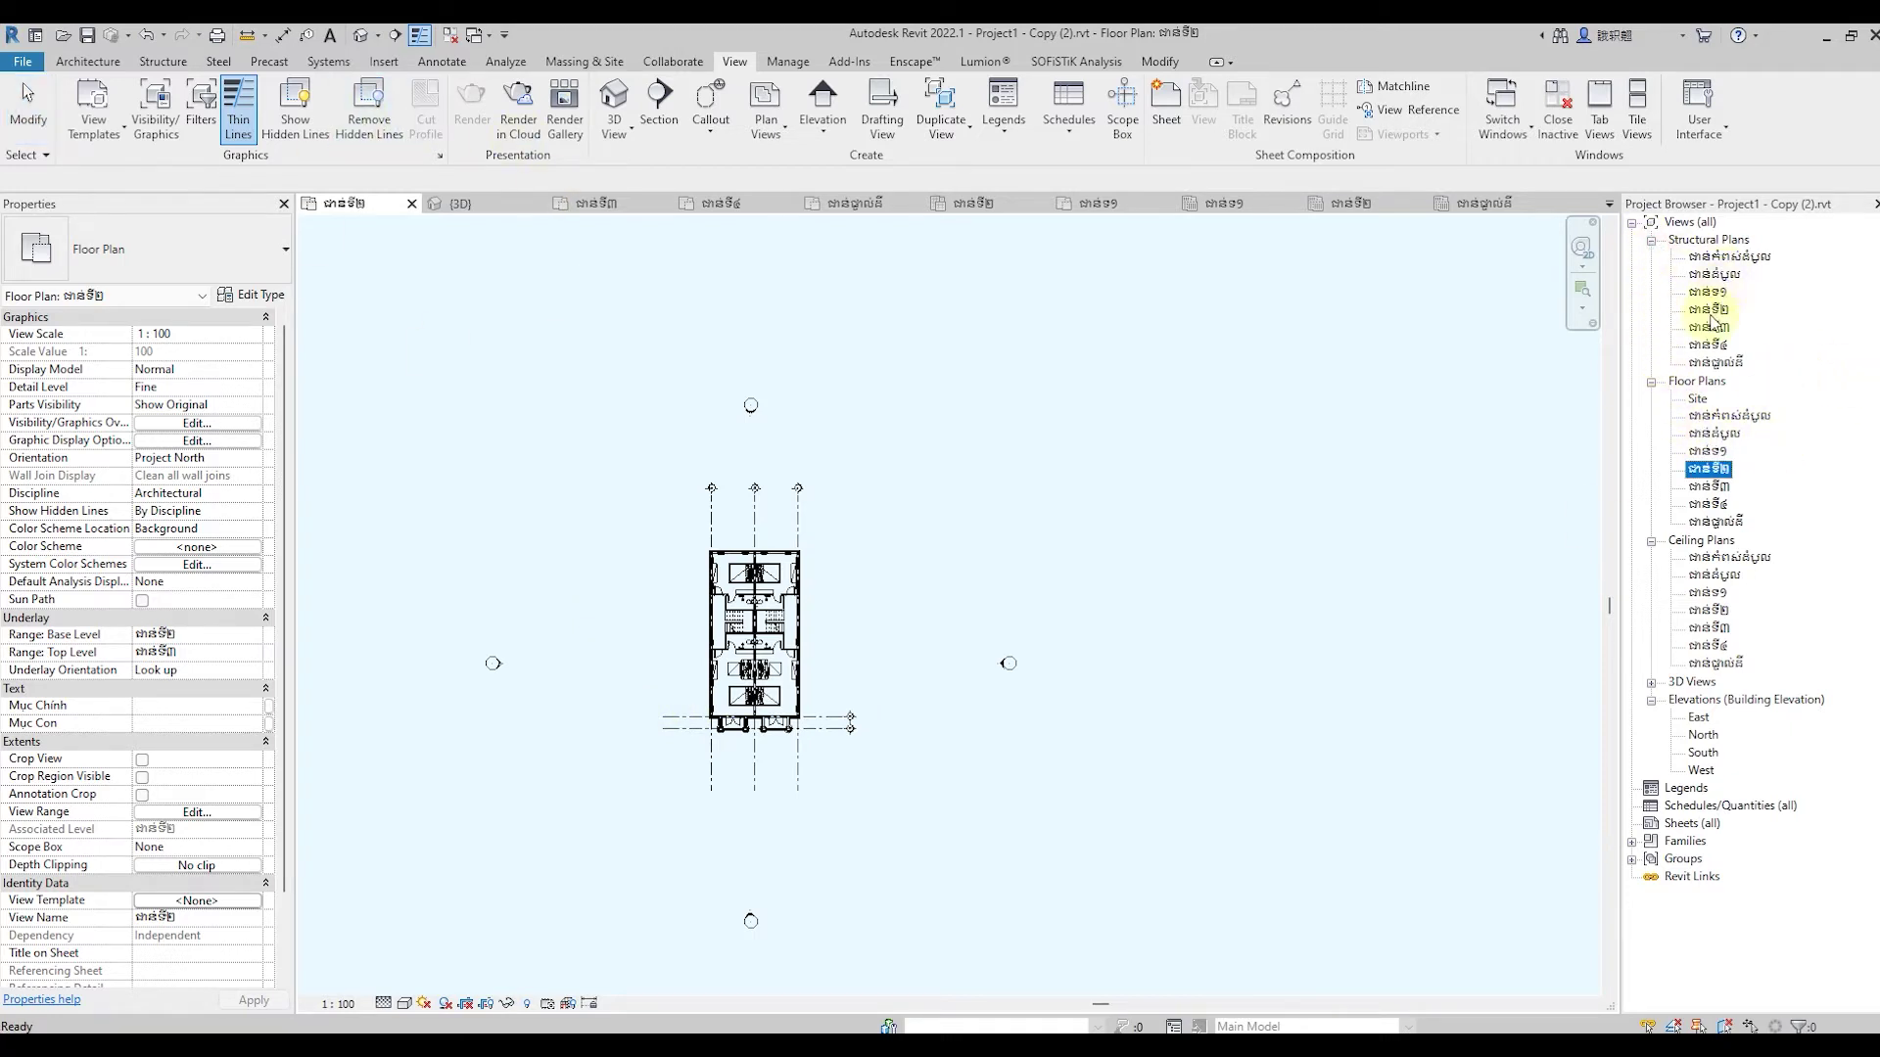
{"action": "double_click", "coordinate": [1710, 311]}
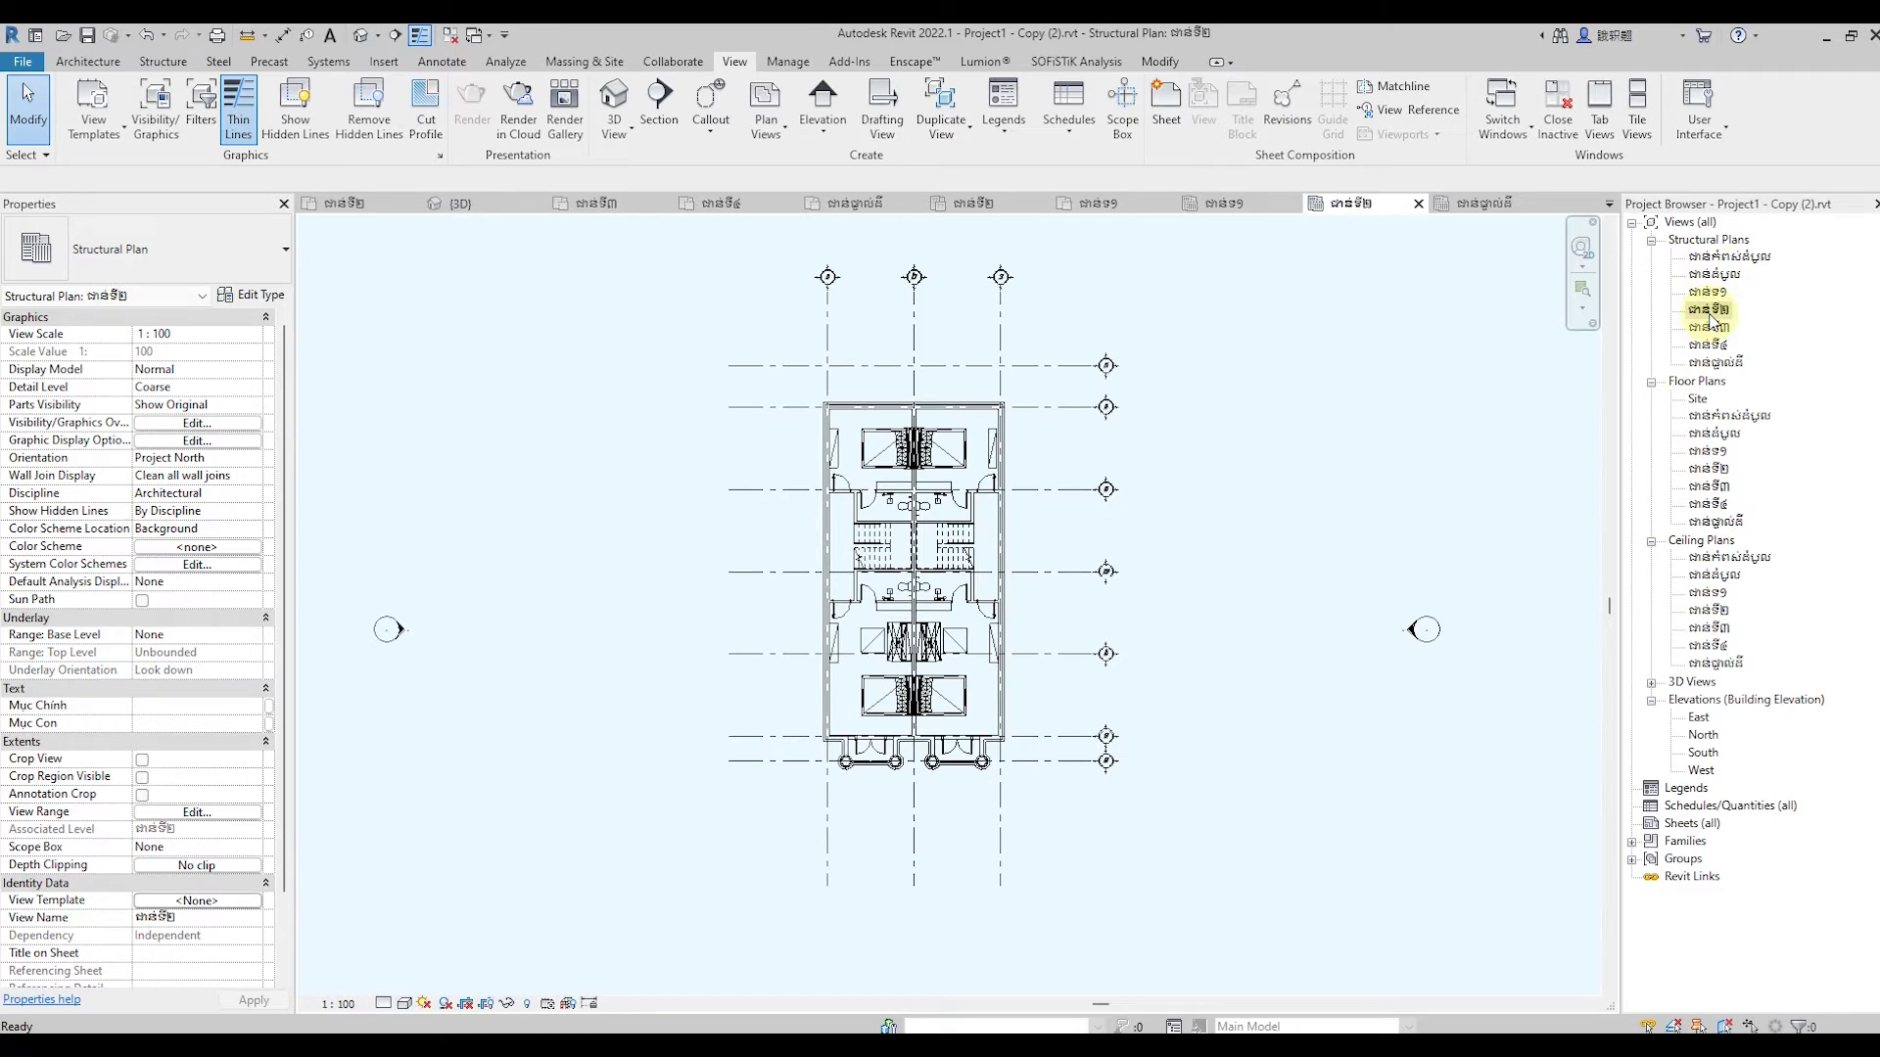
{"action": "scroll", "coordinate": [1161, 591], "scroll_direction": "up", "scroll_amount": 3}
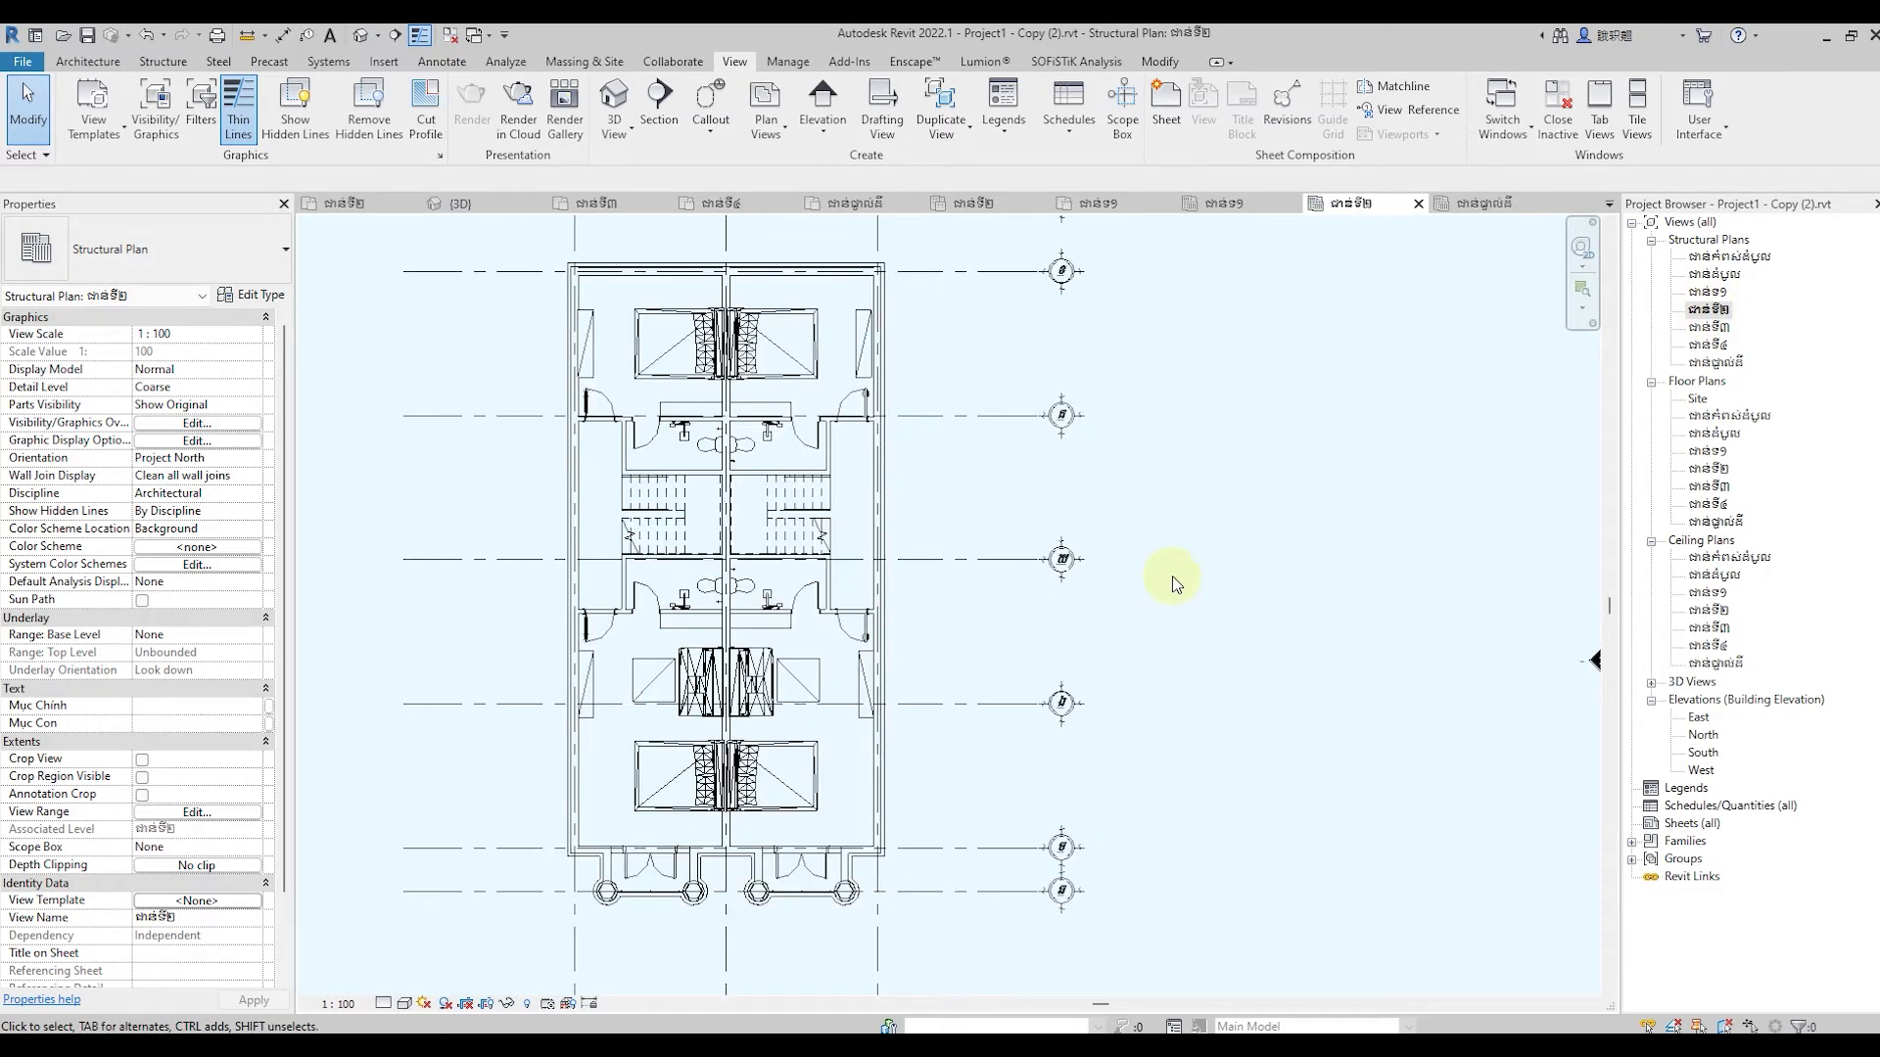
{"action": "scroll", "coordinate": [1165, 573], "scroll_direction": "down", "scroll_amount": 3}
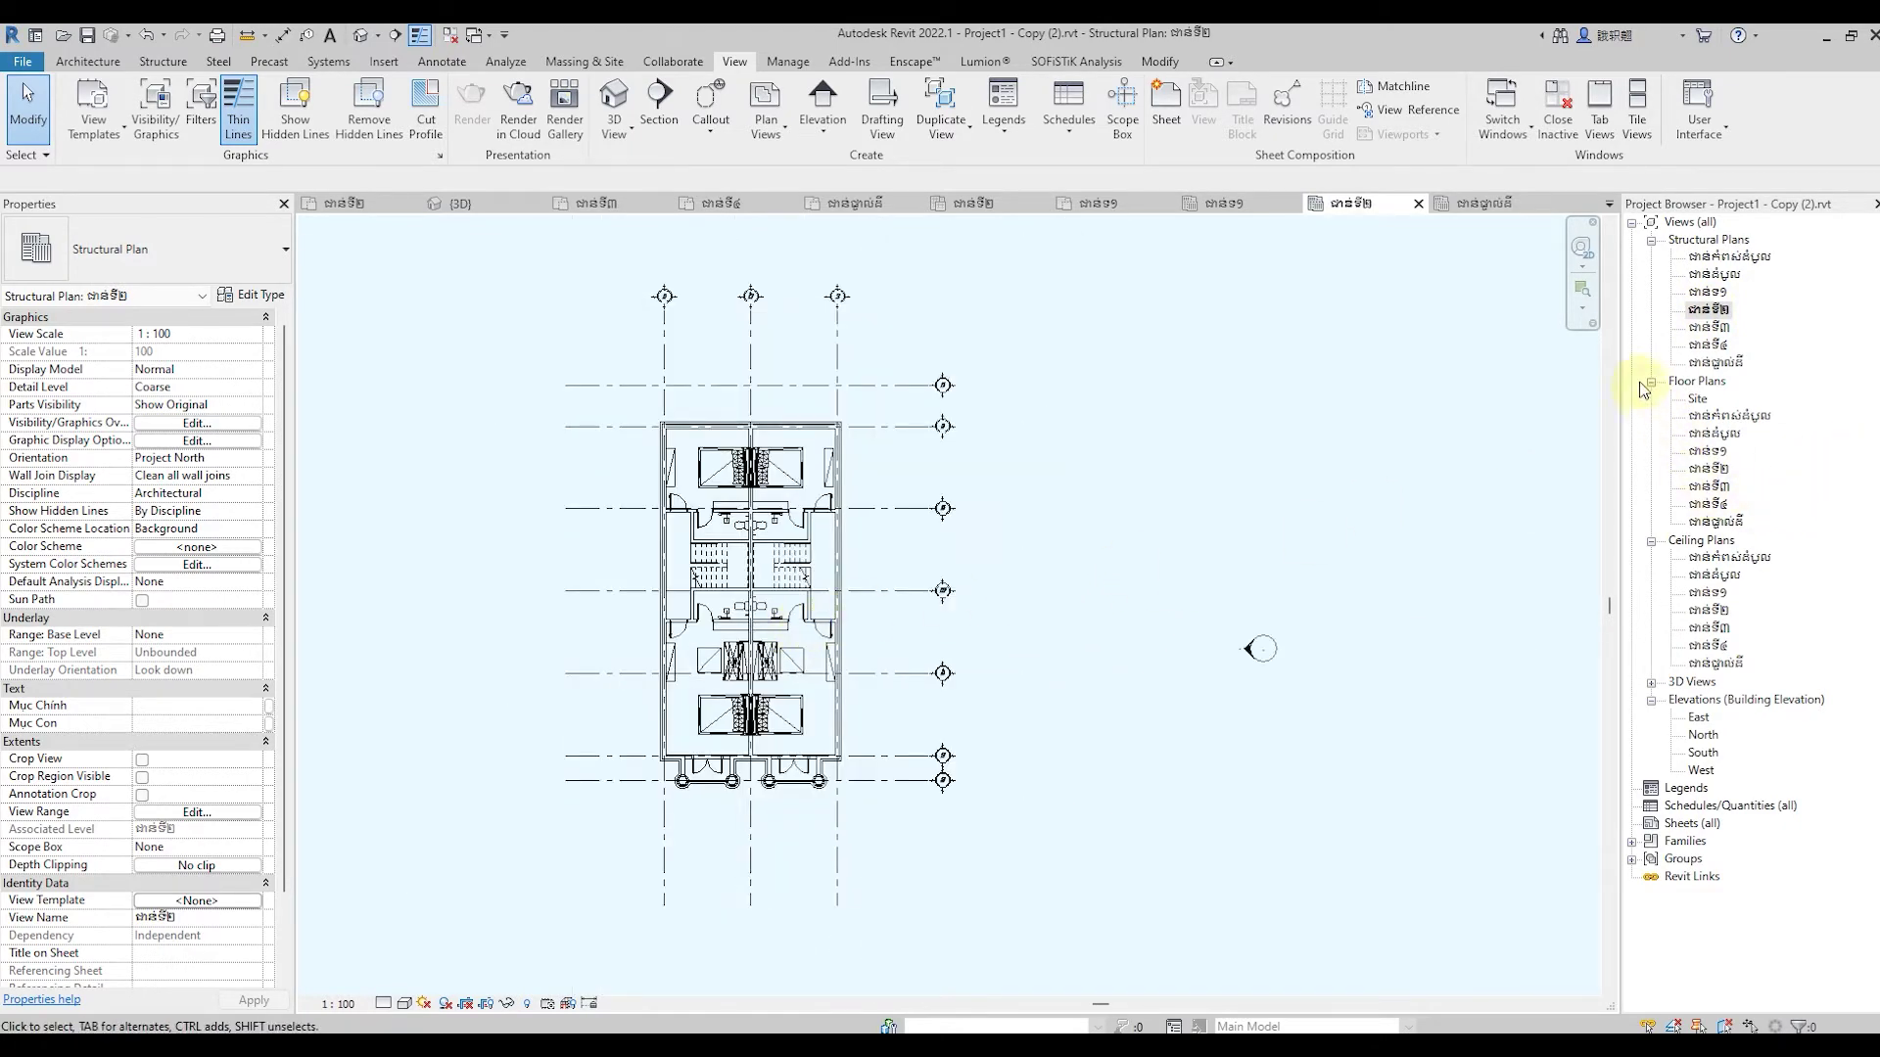
{"action": "left_click", "coordinate": [1650, 241]}
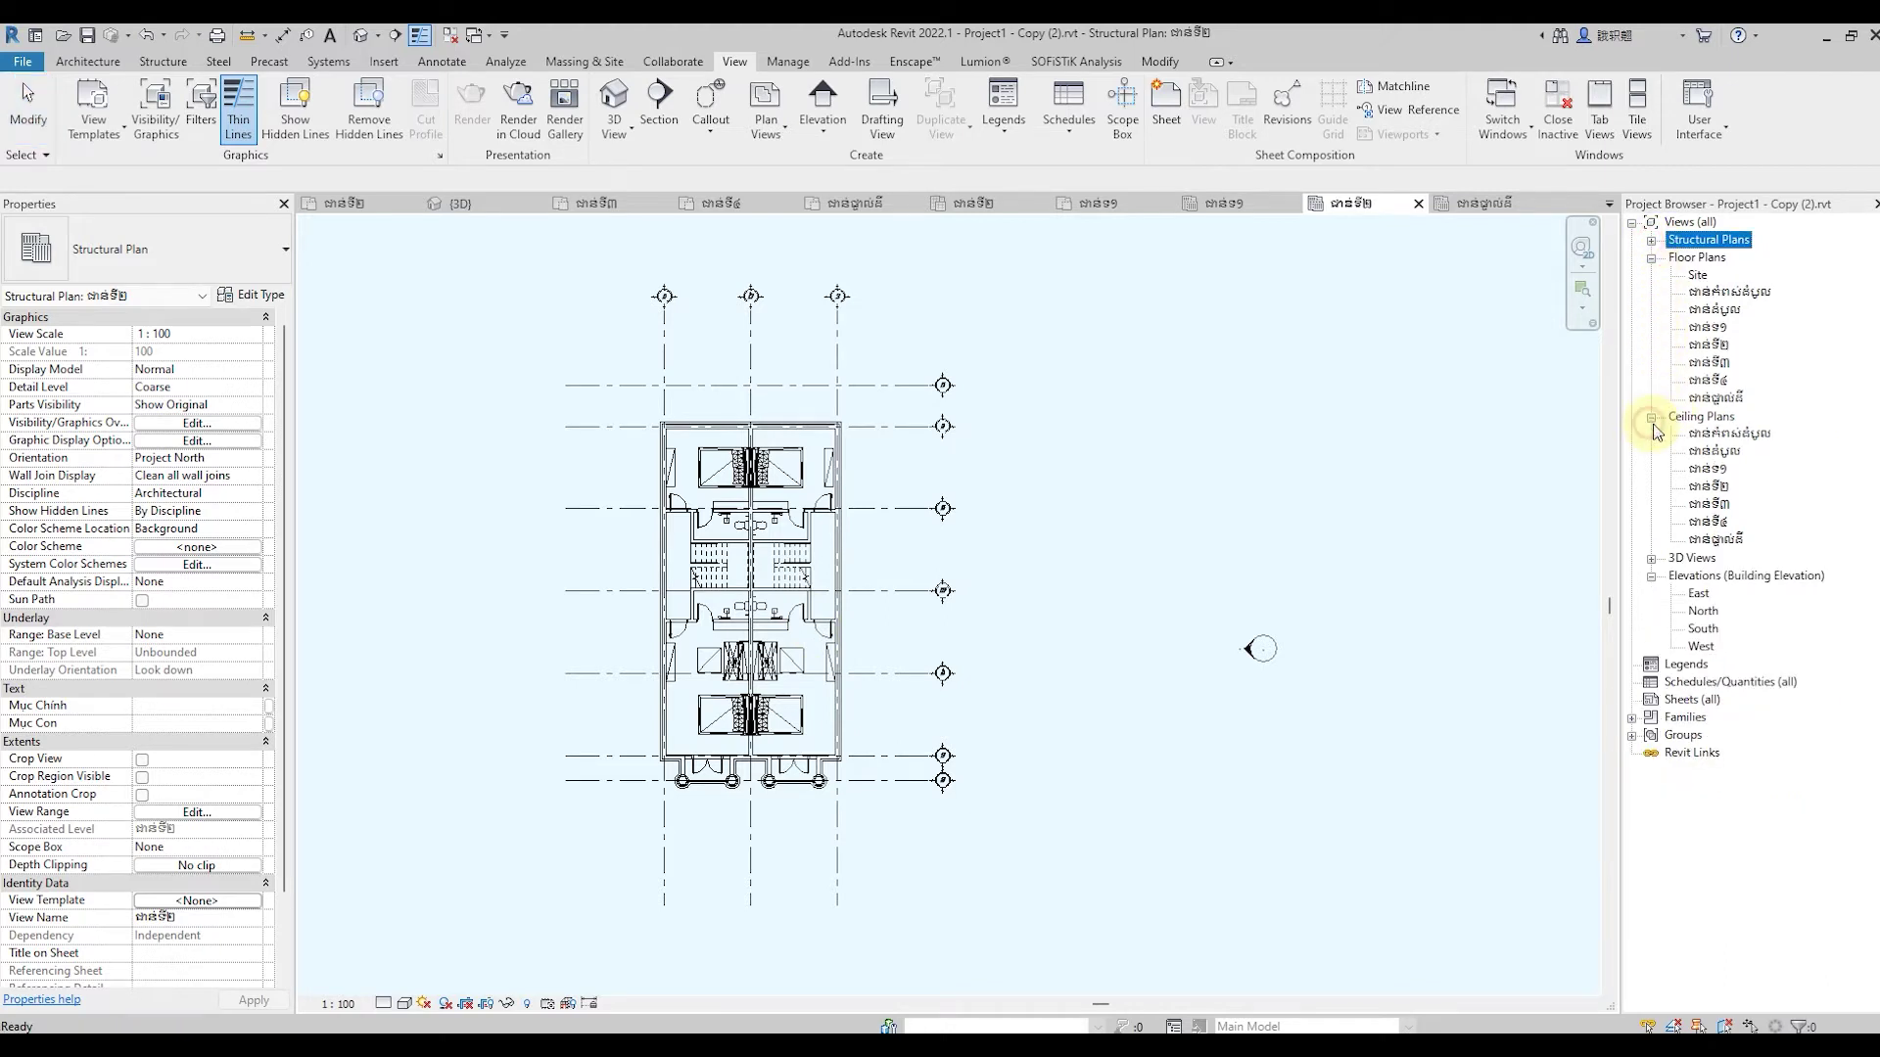
Open the Site, ជាន់ផ្ទាល់ដី and ជាន់ទី១ floor plans
{"action": "left_click", "coordinate": [1652, 418]}
{"action": "double_click", "coordinate": [1702, 277]}
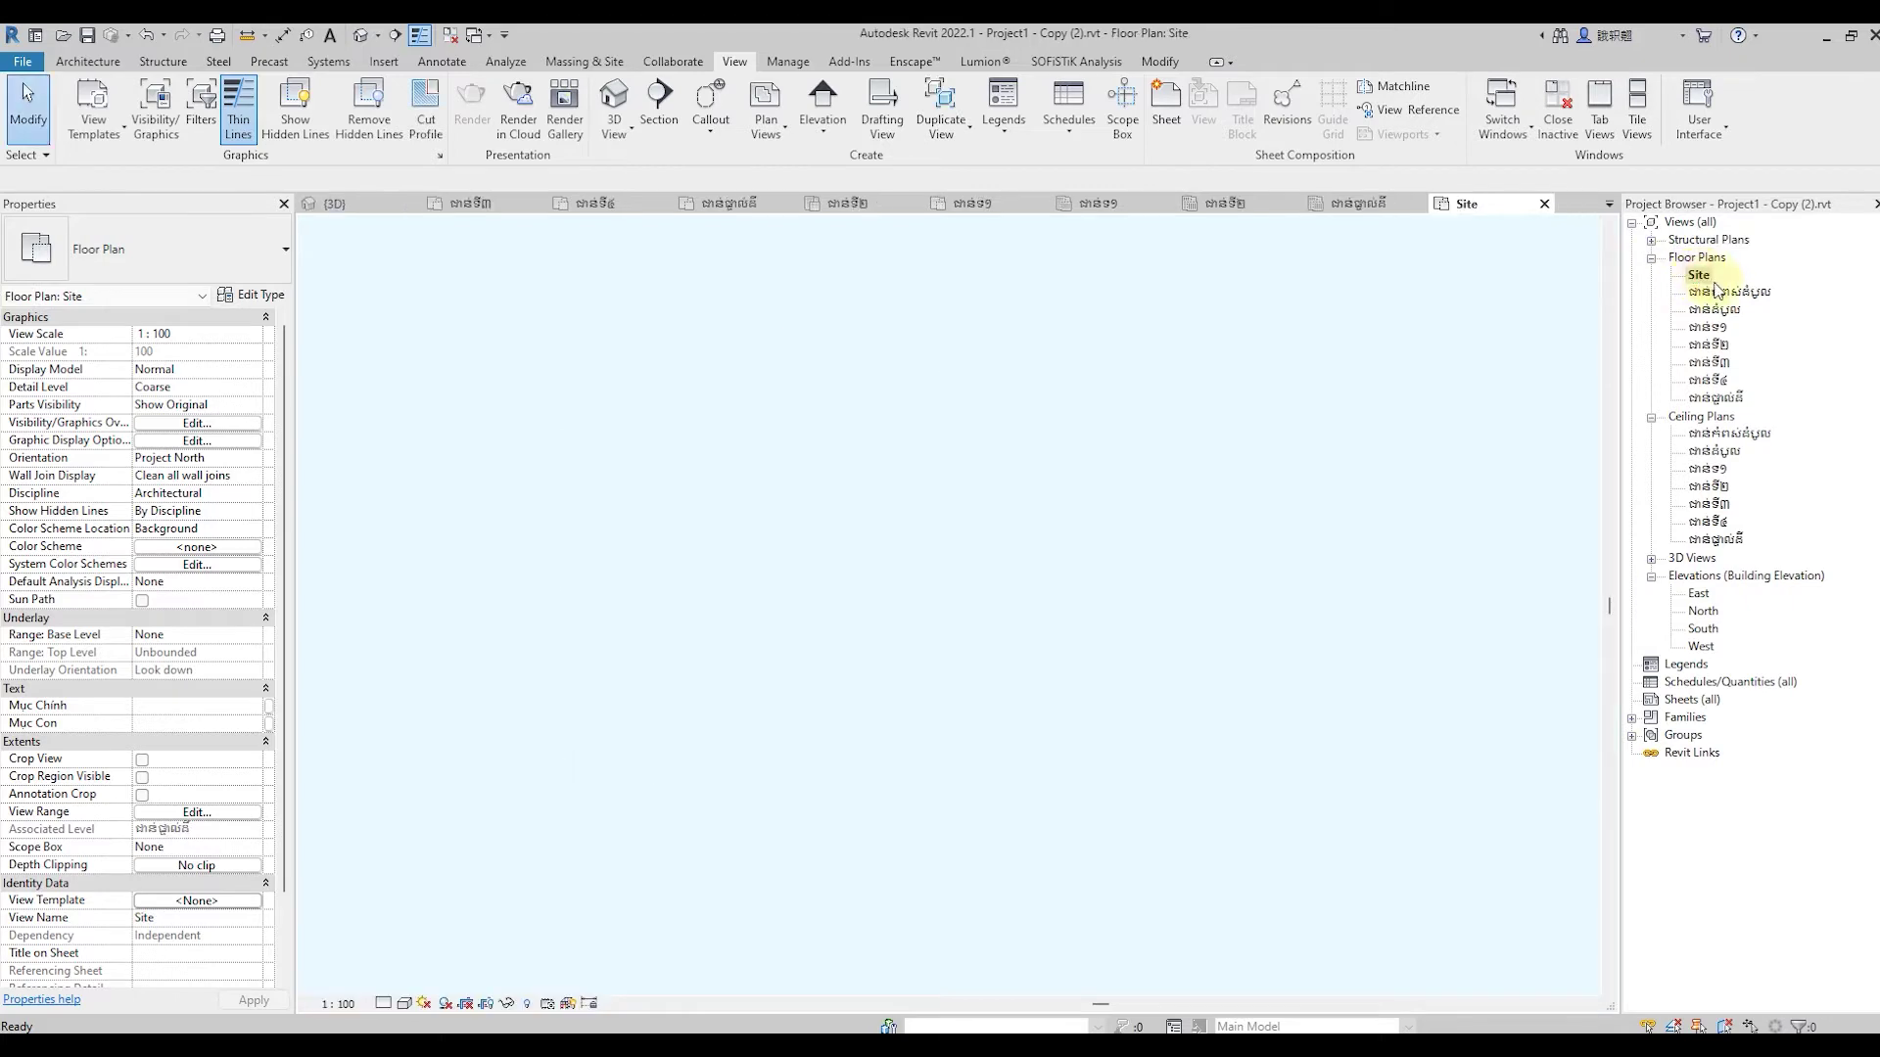
{"action": "double_click", "coordinate": [1720, 293]}
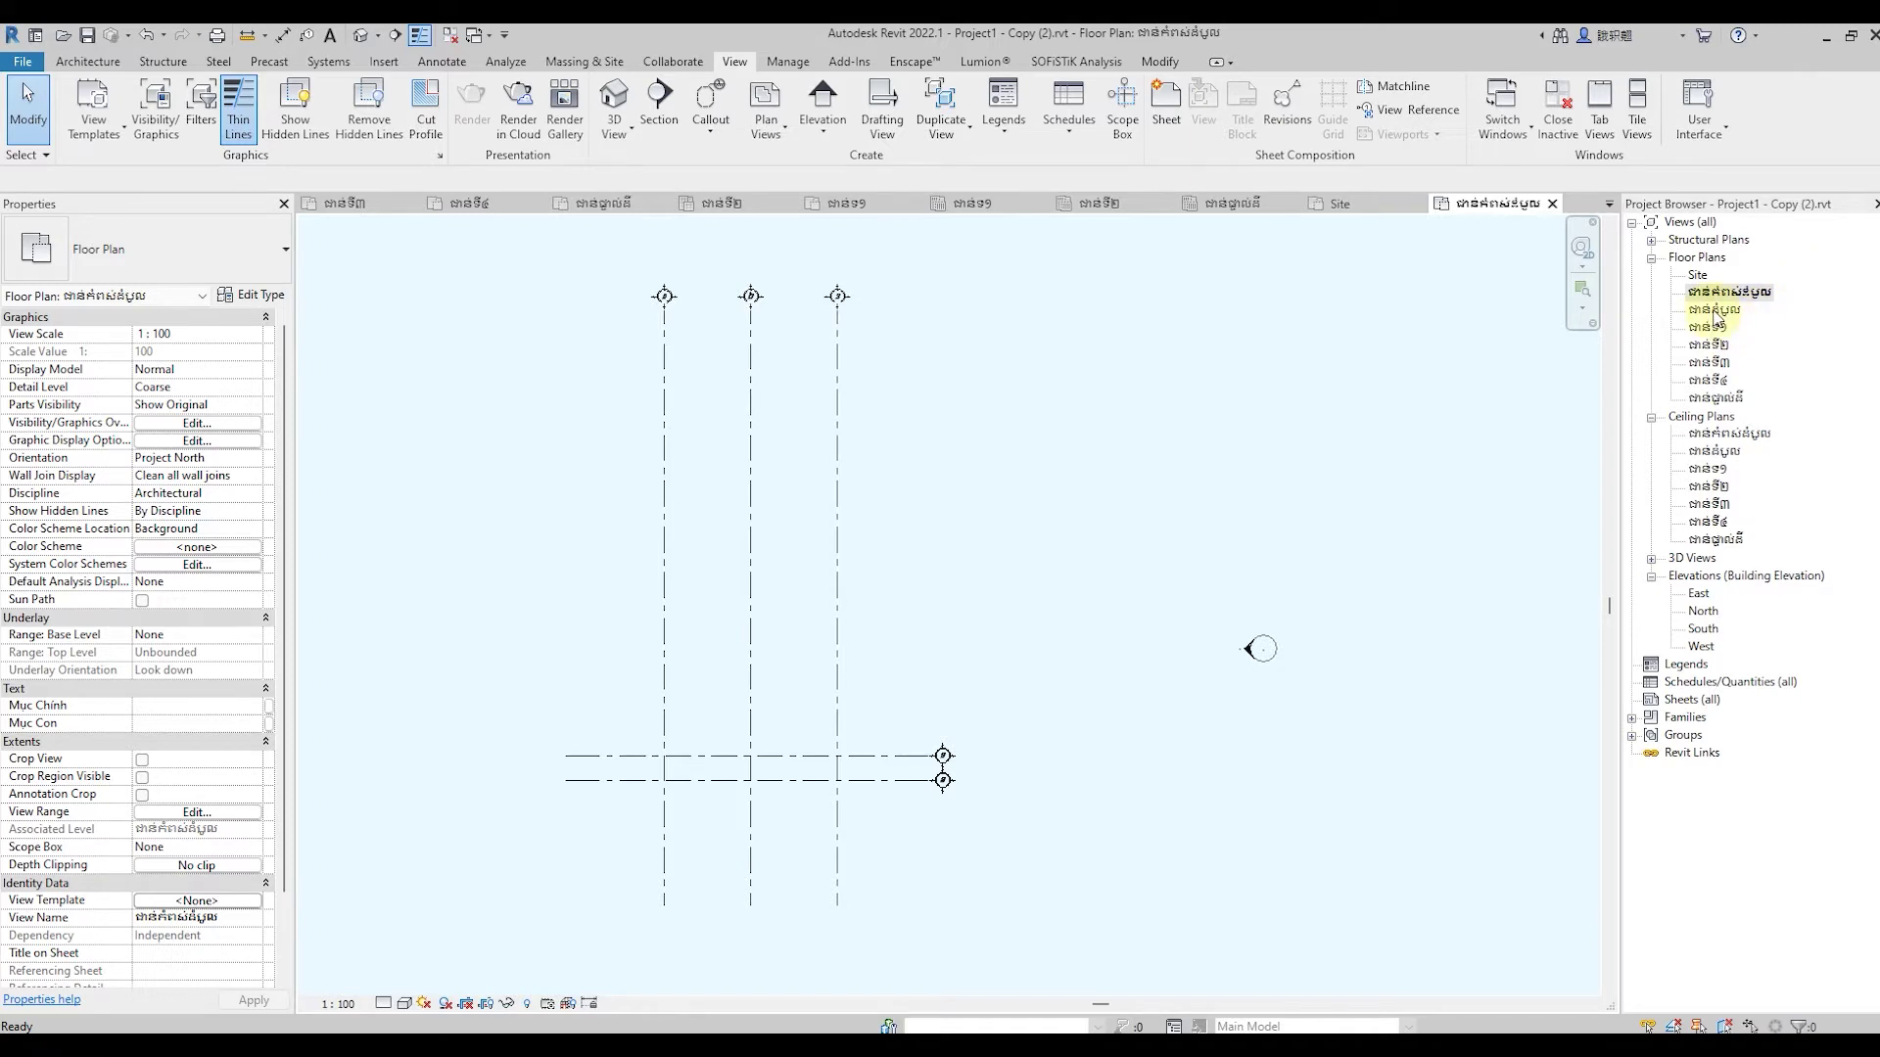
{"action": "double_click", "coordinate": [1714, 311]}
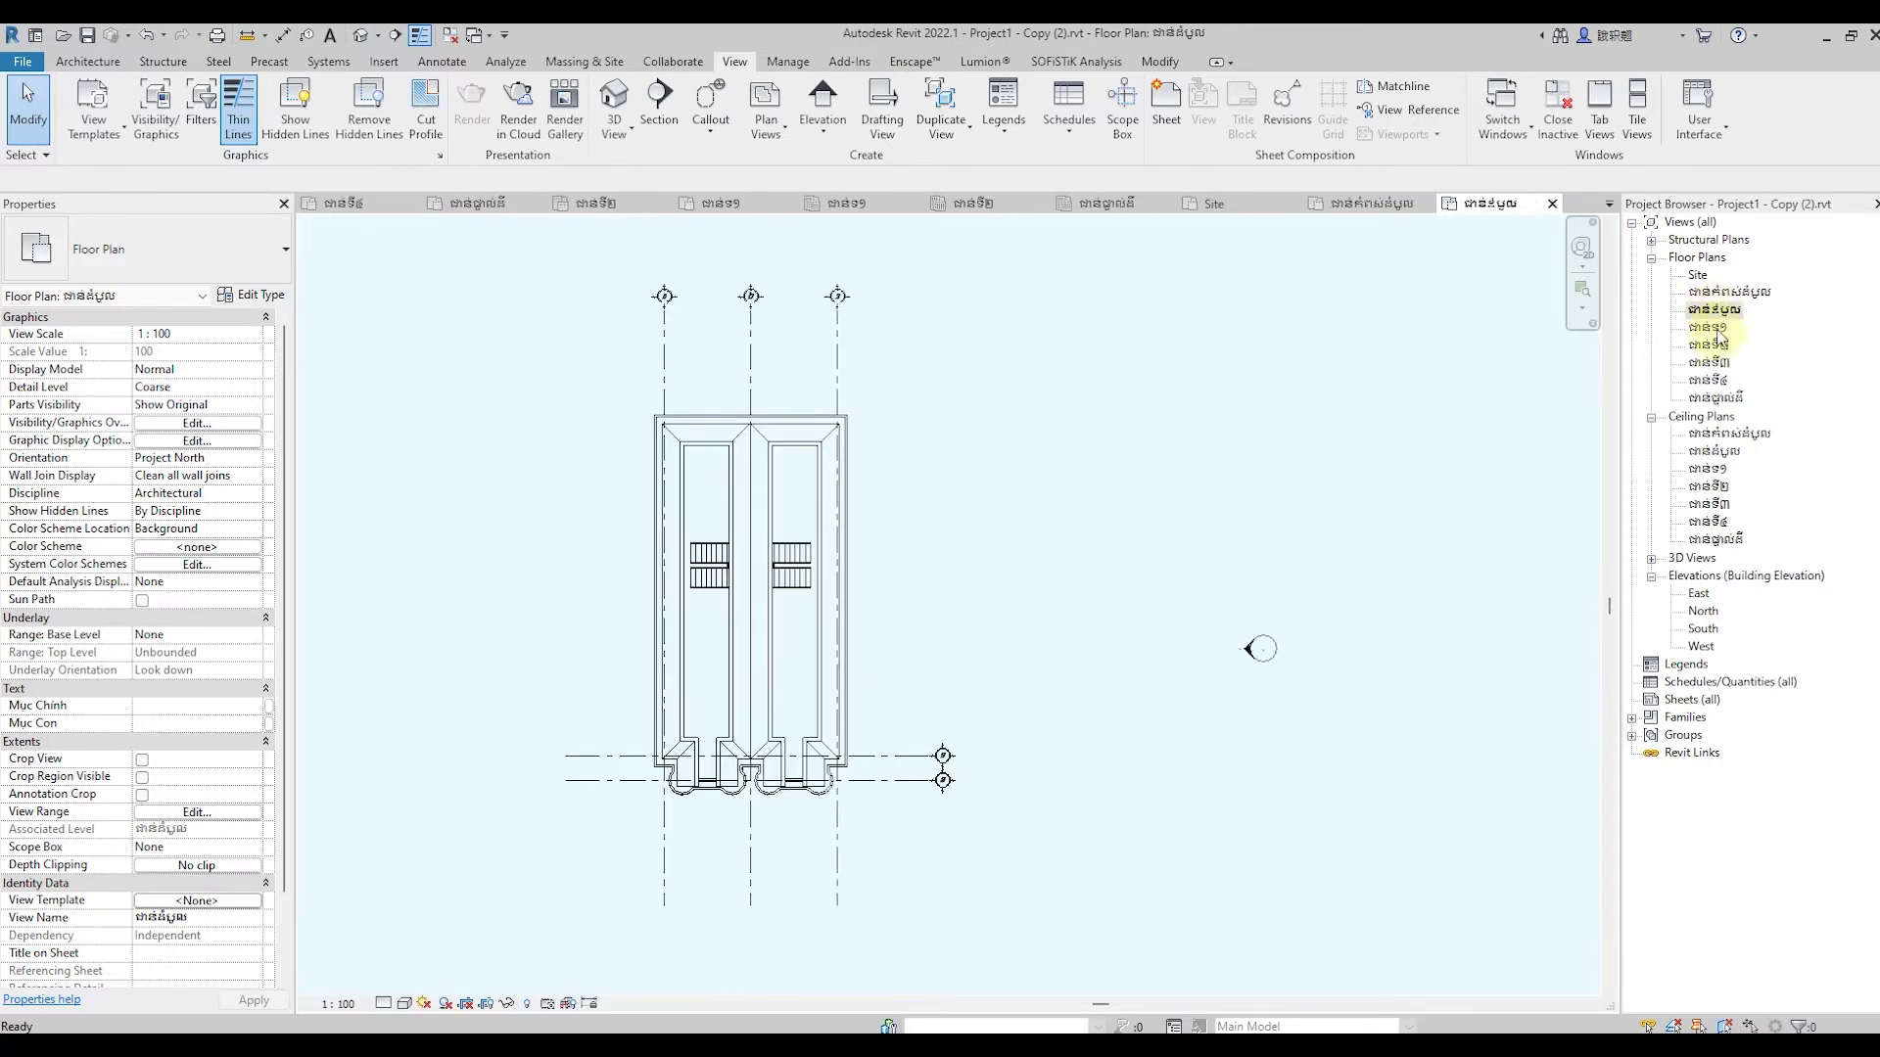
{"action": "double_click", "coordinate": [1718, 331]}
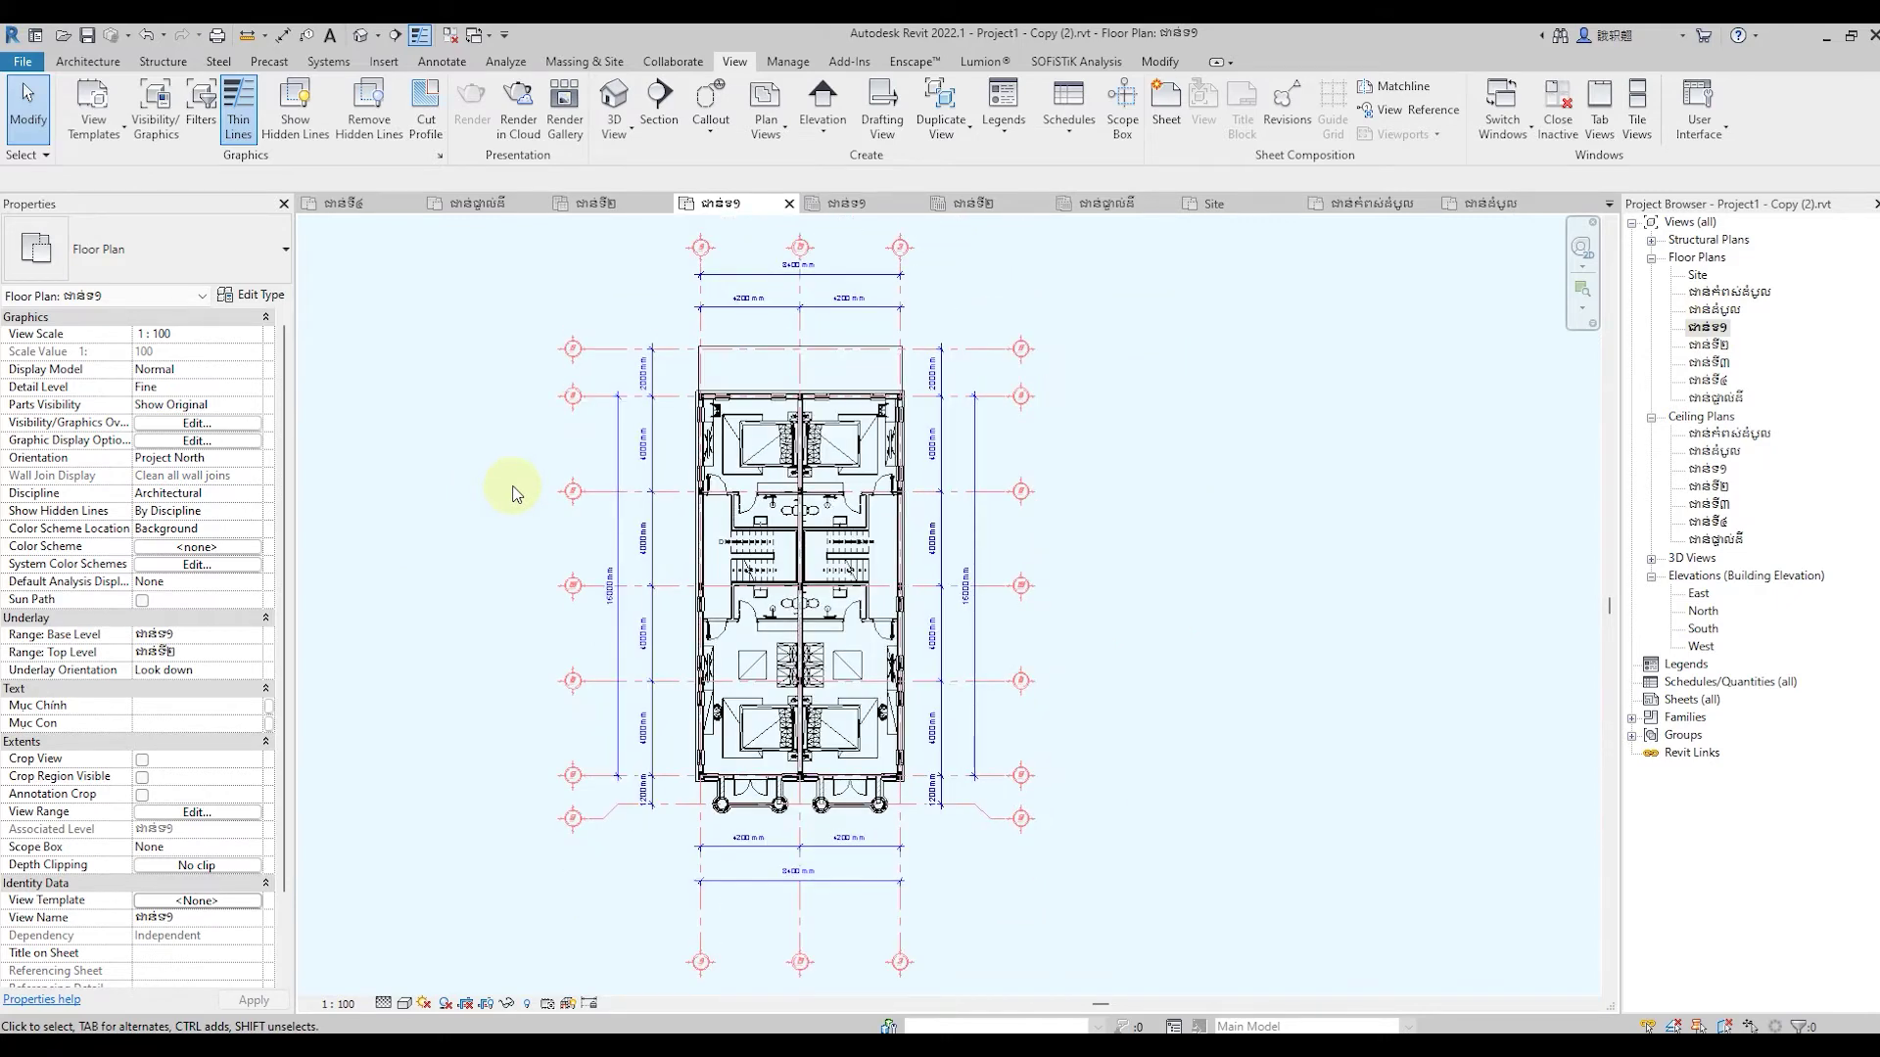
Window-select the seven right-side grids, then all 203 elements of the ជាន់ទី១ plan
{"action": "left_click_drag", "start_coordinate": [1142, 325], "coordinate": [1001, 881]}
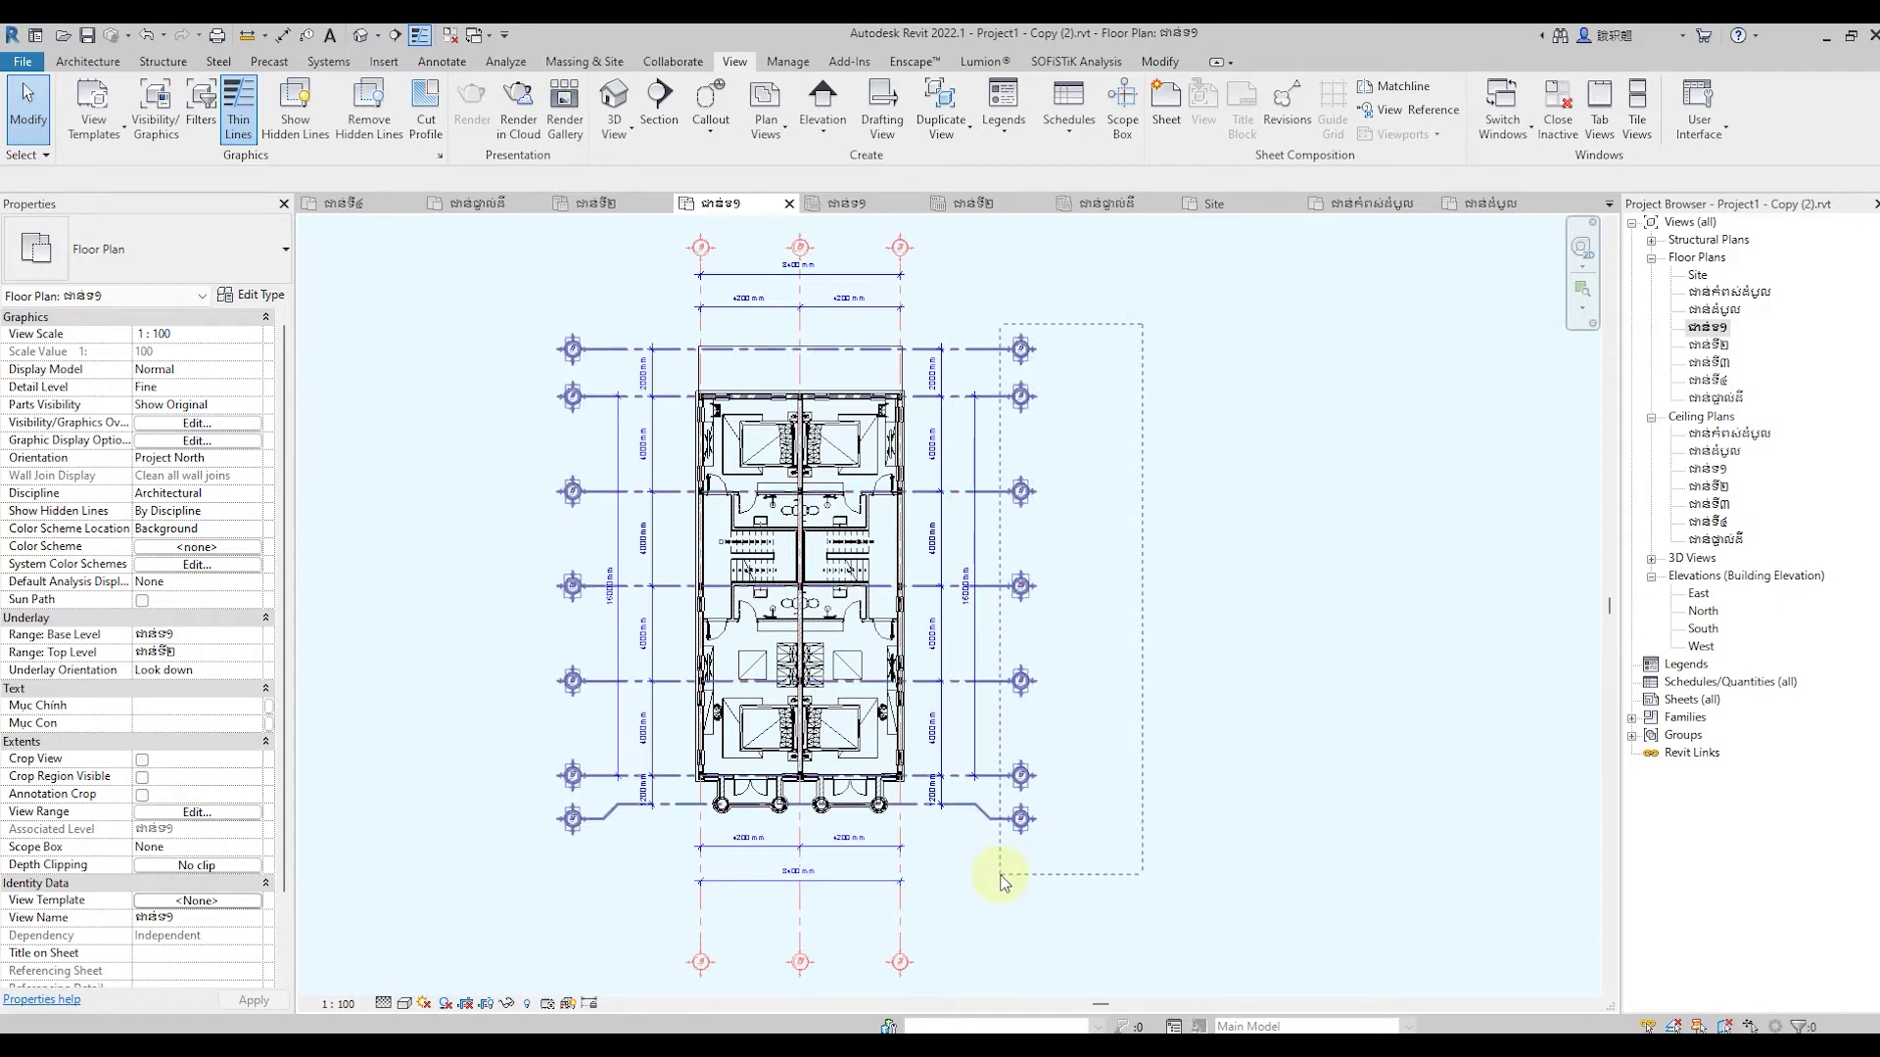
{"action": "left_click_drag", "start_coordinate": [986, 876], "coordinate": [989, 878]}
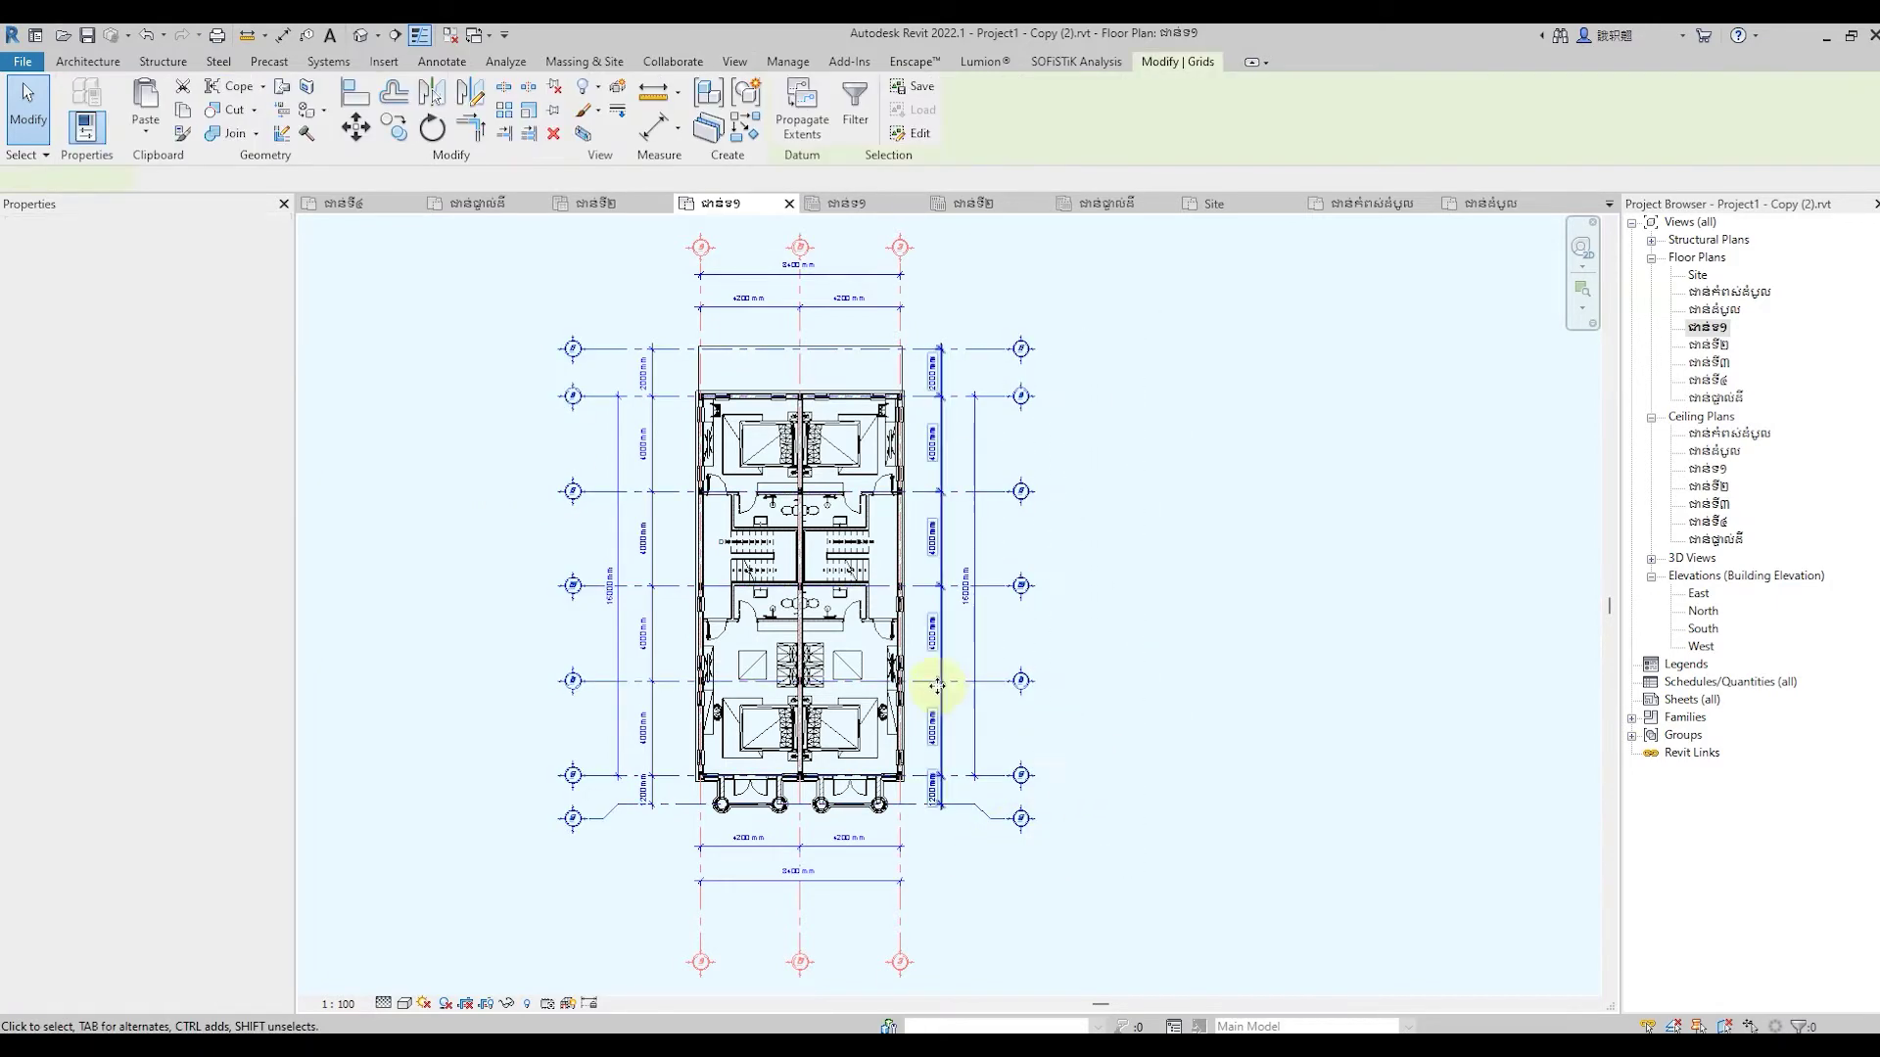
{"action": "scroll", "coordinate": [1077, 642], "scroll_direction": "down", "scroll_amount": 2}
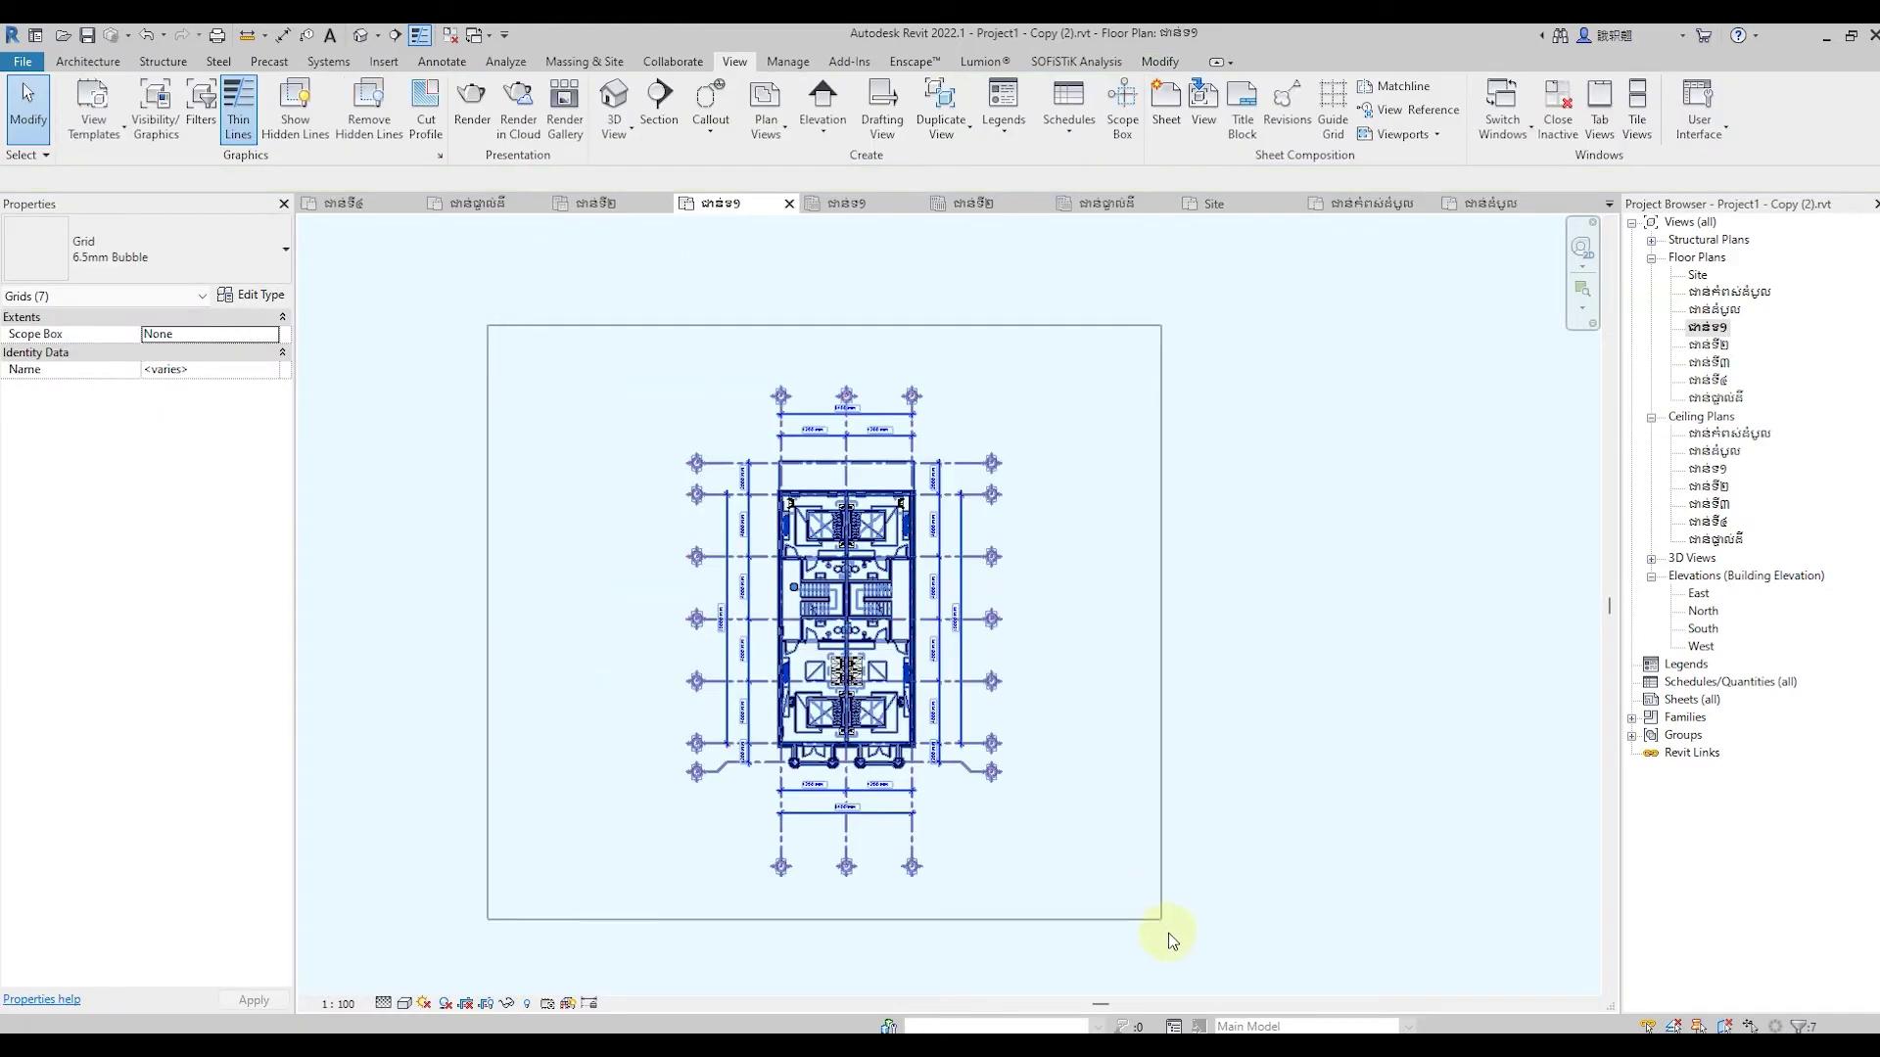
{"action": "left_click_drag", "start_coordinate": [1103, 806], "coordinate": [1167, 925]}
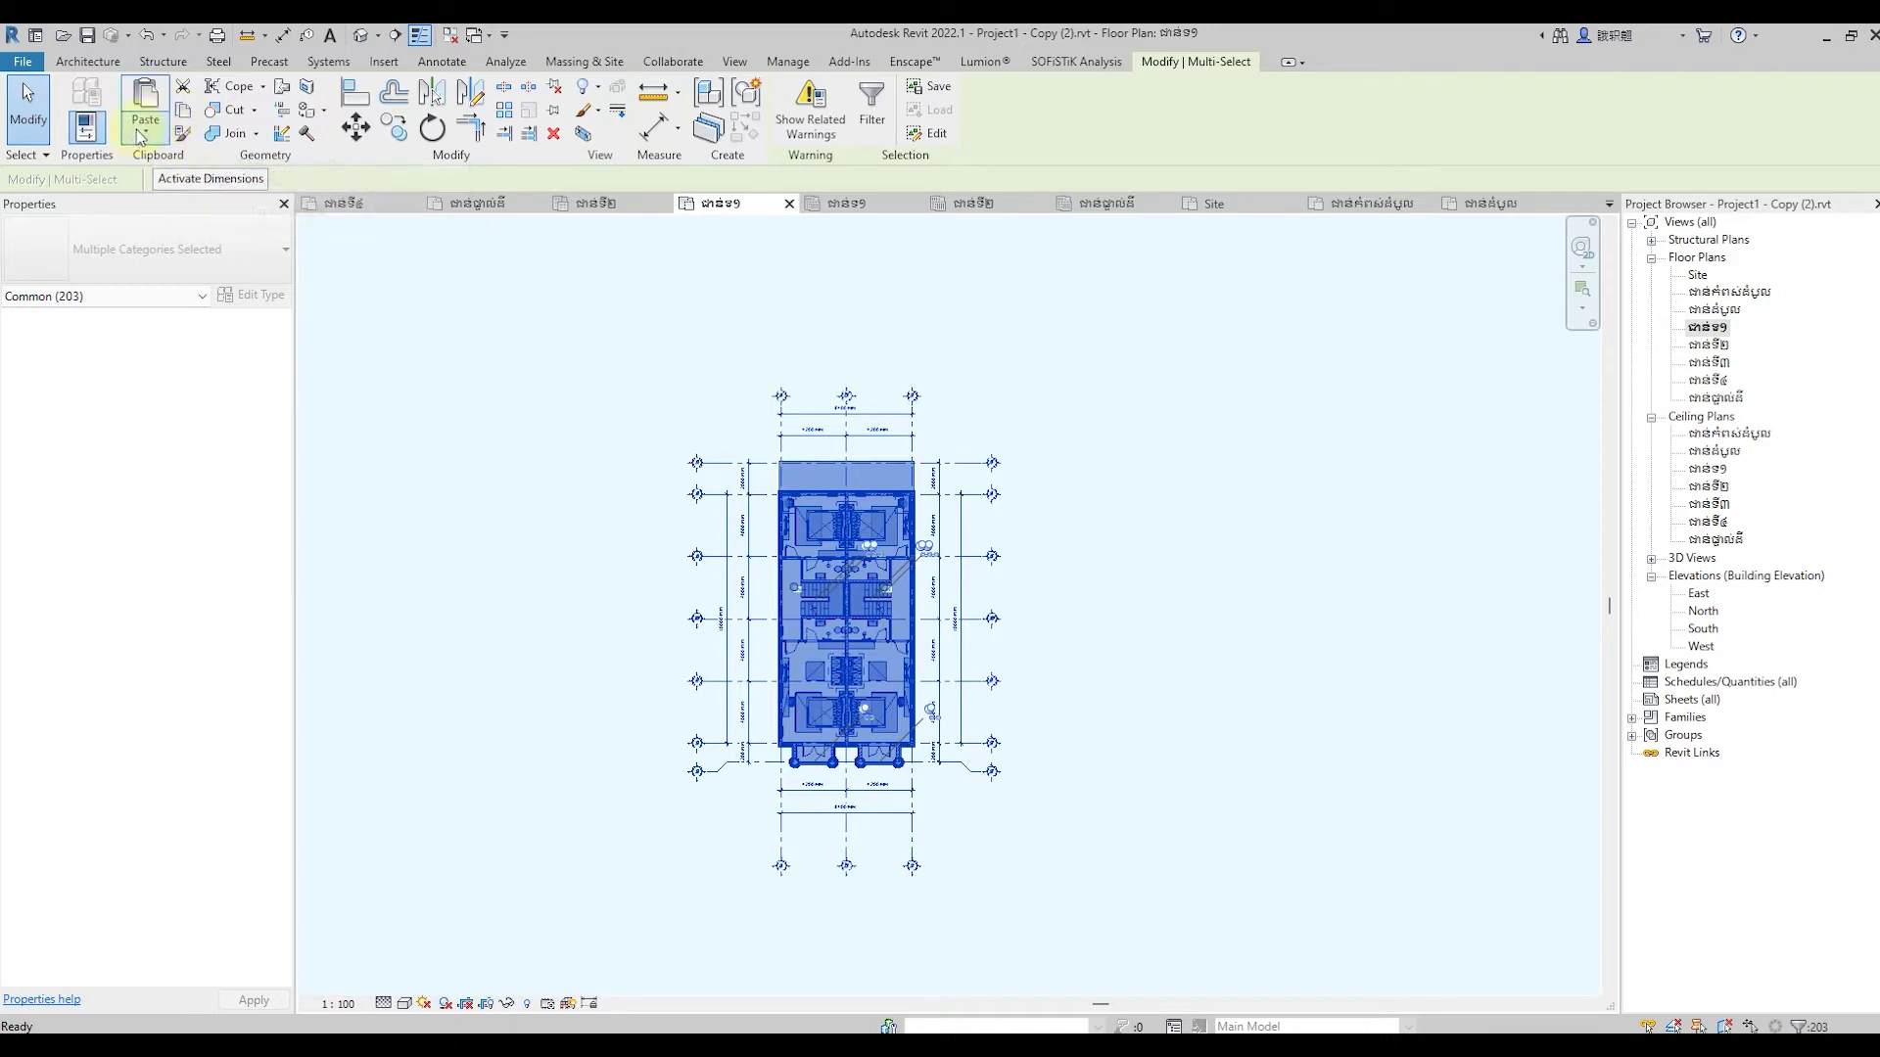
Reselect the whole plan, removing the upper-right element and the stair railing
{"action": "left_click", "coordinate": [149, 137]}
{"action": "left_click", "coordinate": [529, 374]}
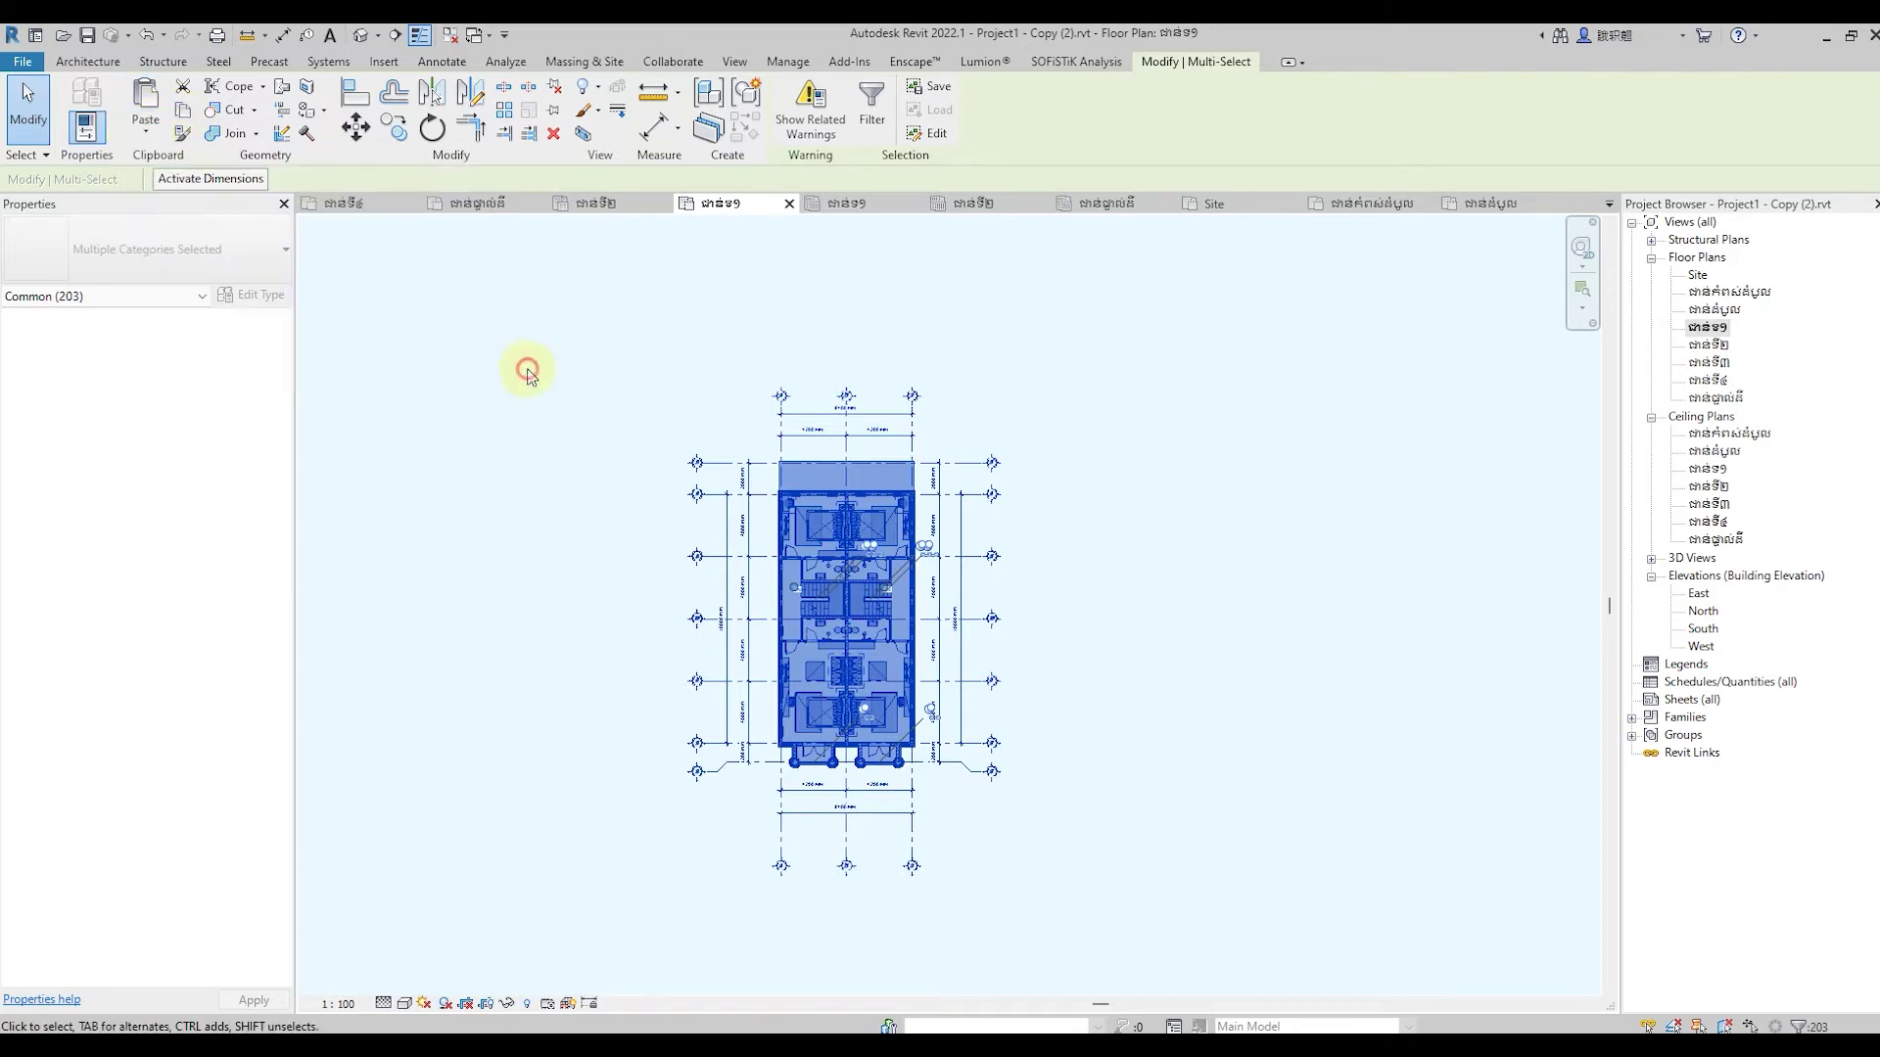
{"action": "left_click", "coordinate": [1172, 440]}
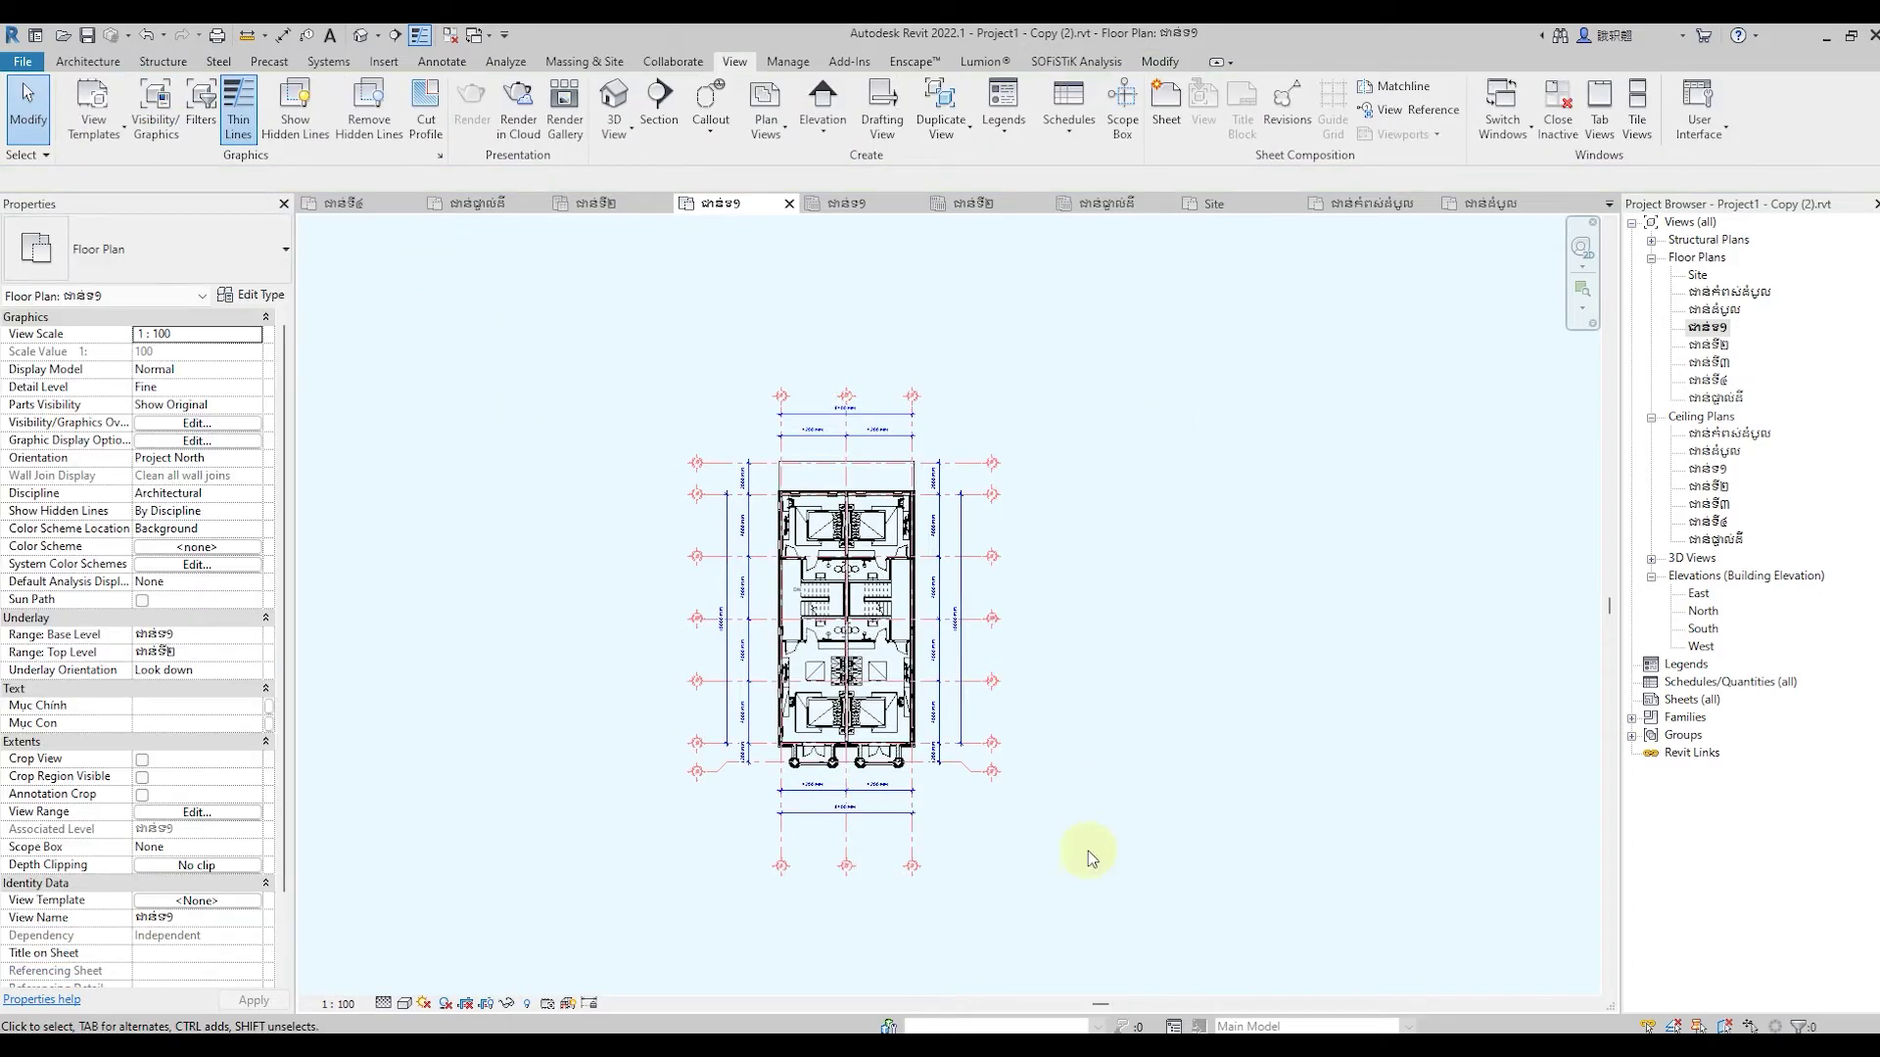
{"action": "left_click_drag", "start_coordinate": [1023, 930], "coordinate": [537, 284]}
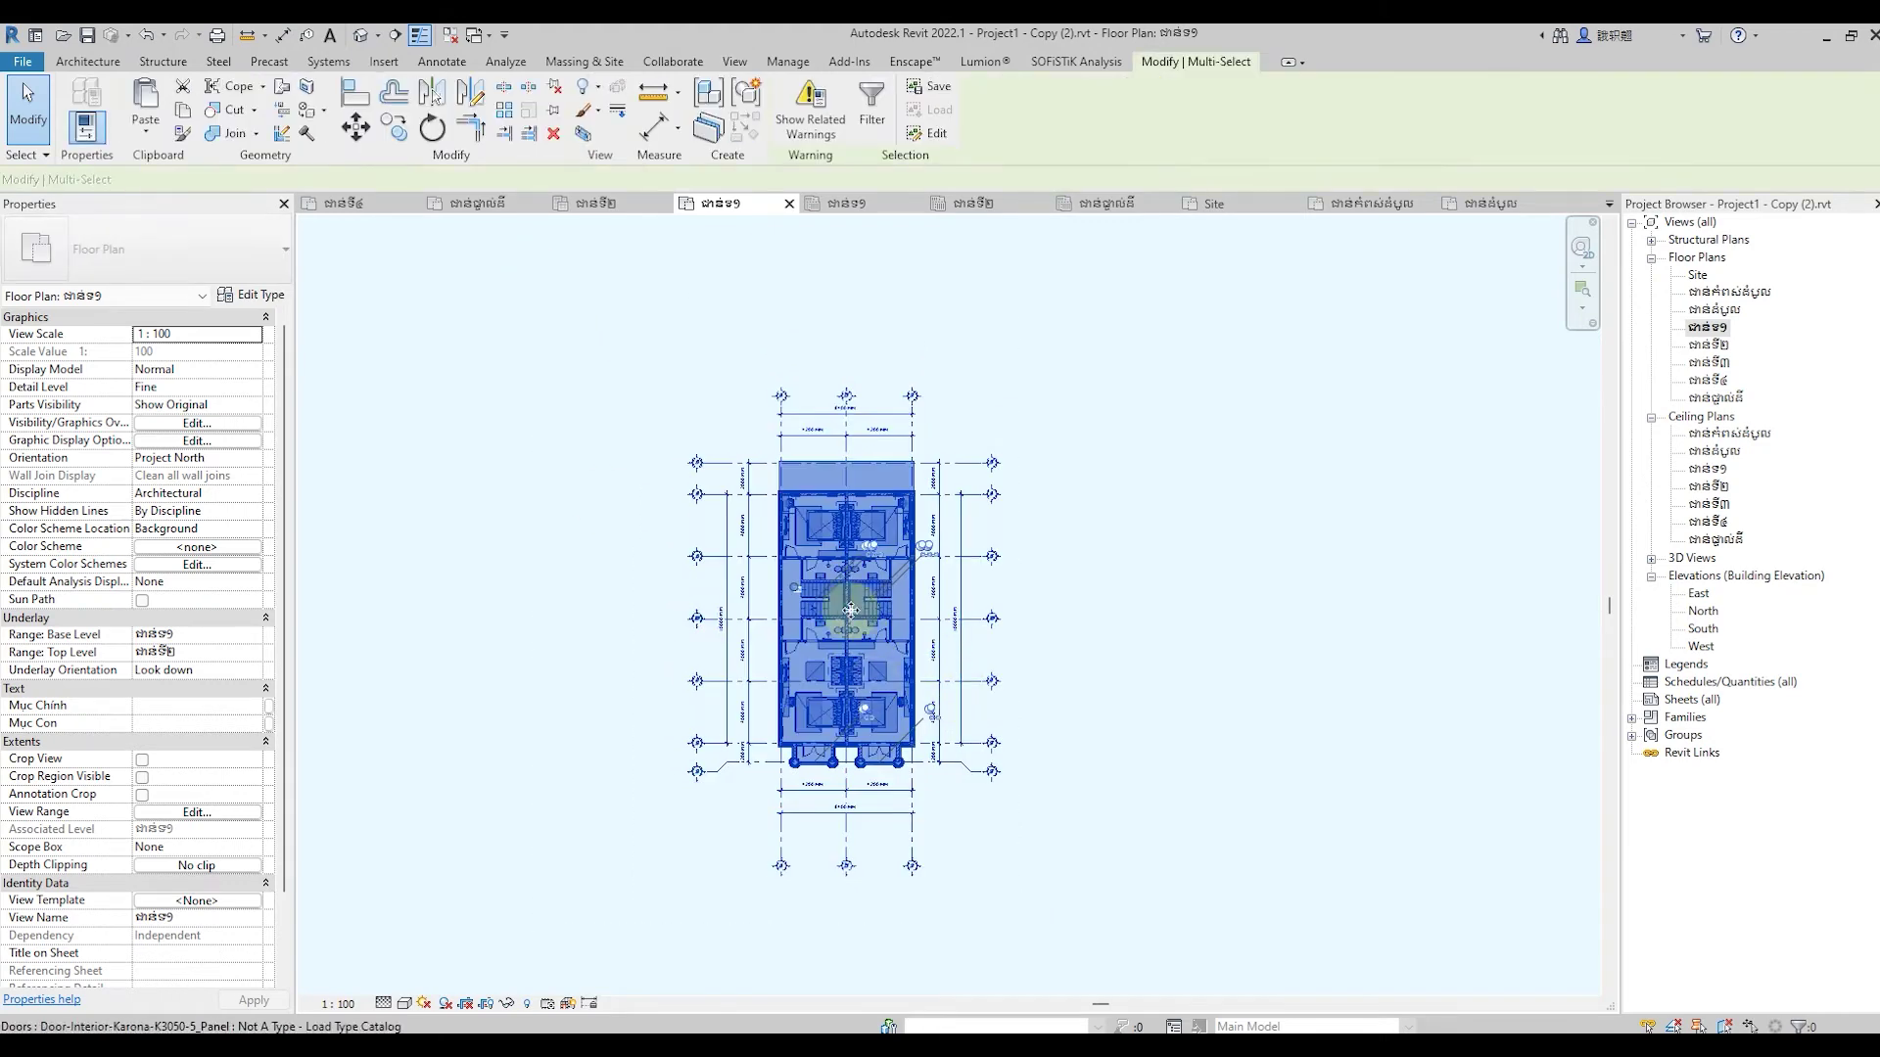
{"action": "scroll", "coordinate": [852, 529], "scroll_direction": "up", "scroll_amount": 3}
{"action": "scroll", "coordinate": [854, 542], "scroll_direction": "up", "scroll_amount": 2}
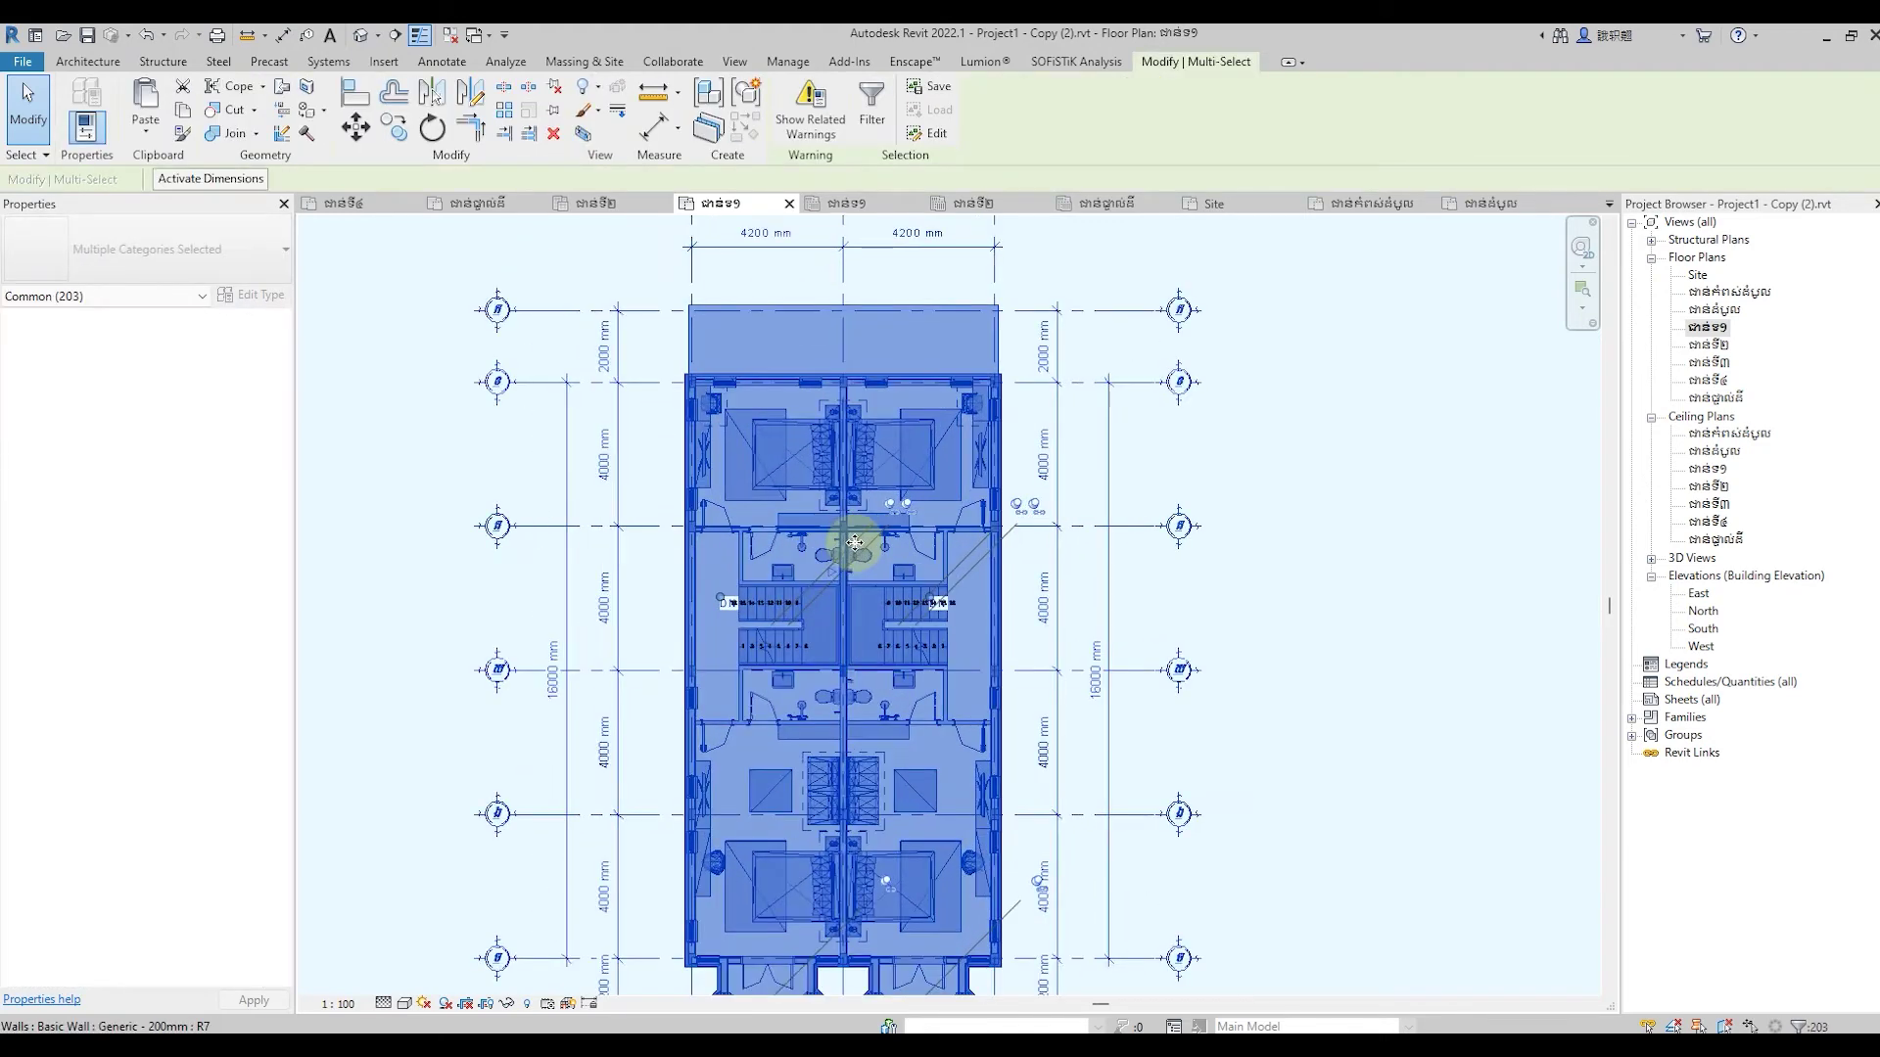
{"action": "left_click", "coordinate": [891, 503], "text": "shift"}
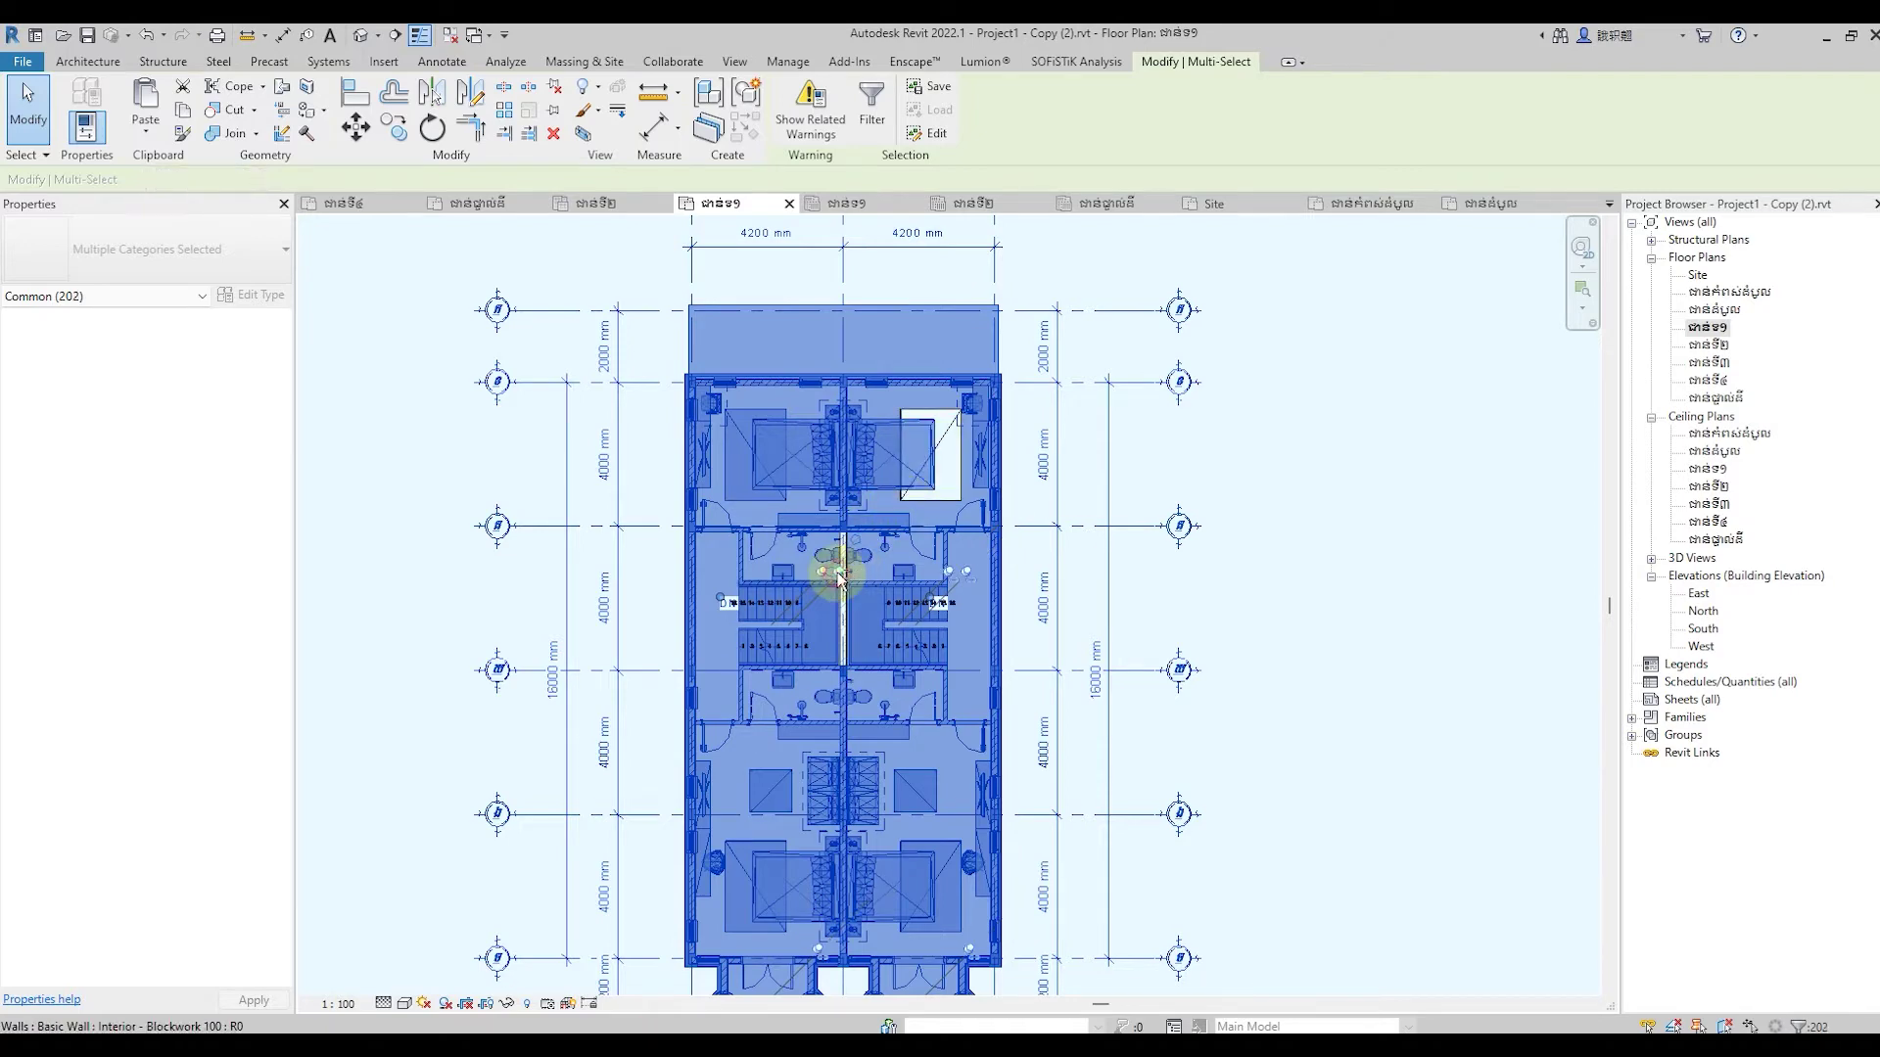
{"action": "left_click", "coordinate": [842, 588], "text": "shift"}
Refine the selection, toggle the door's pin, and check the Paste options again
{"action": "scroll", "coordinate": [822, 587], "scroll_direction": "up", "scroll_amount": 2}
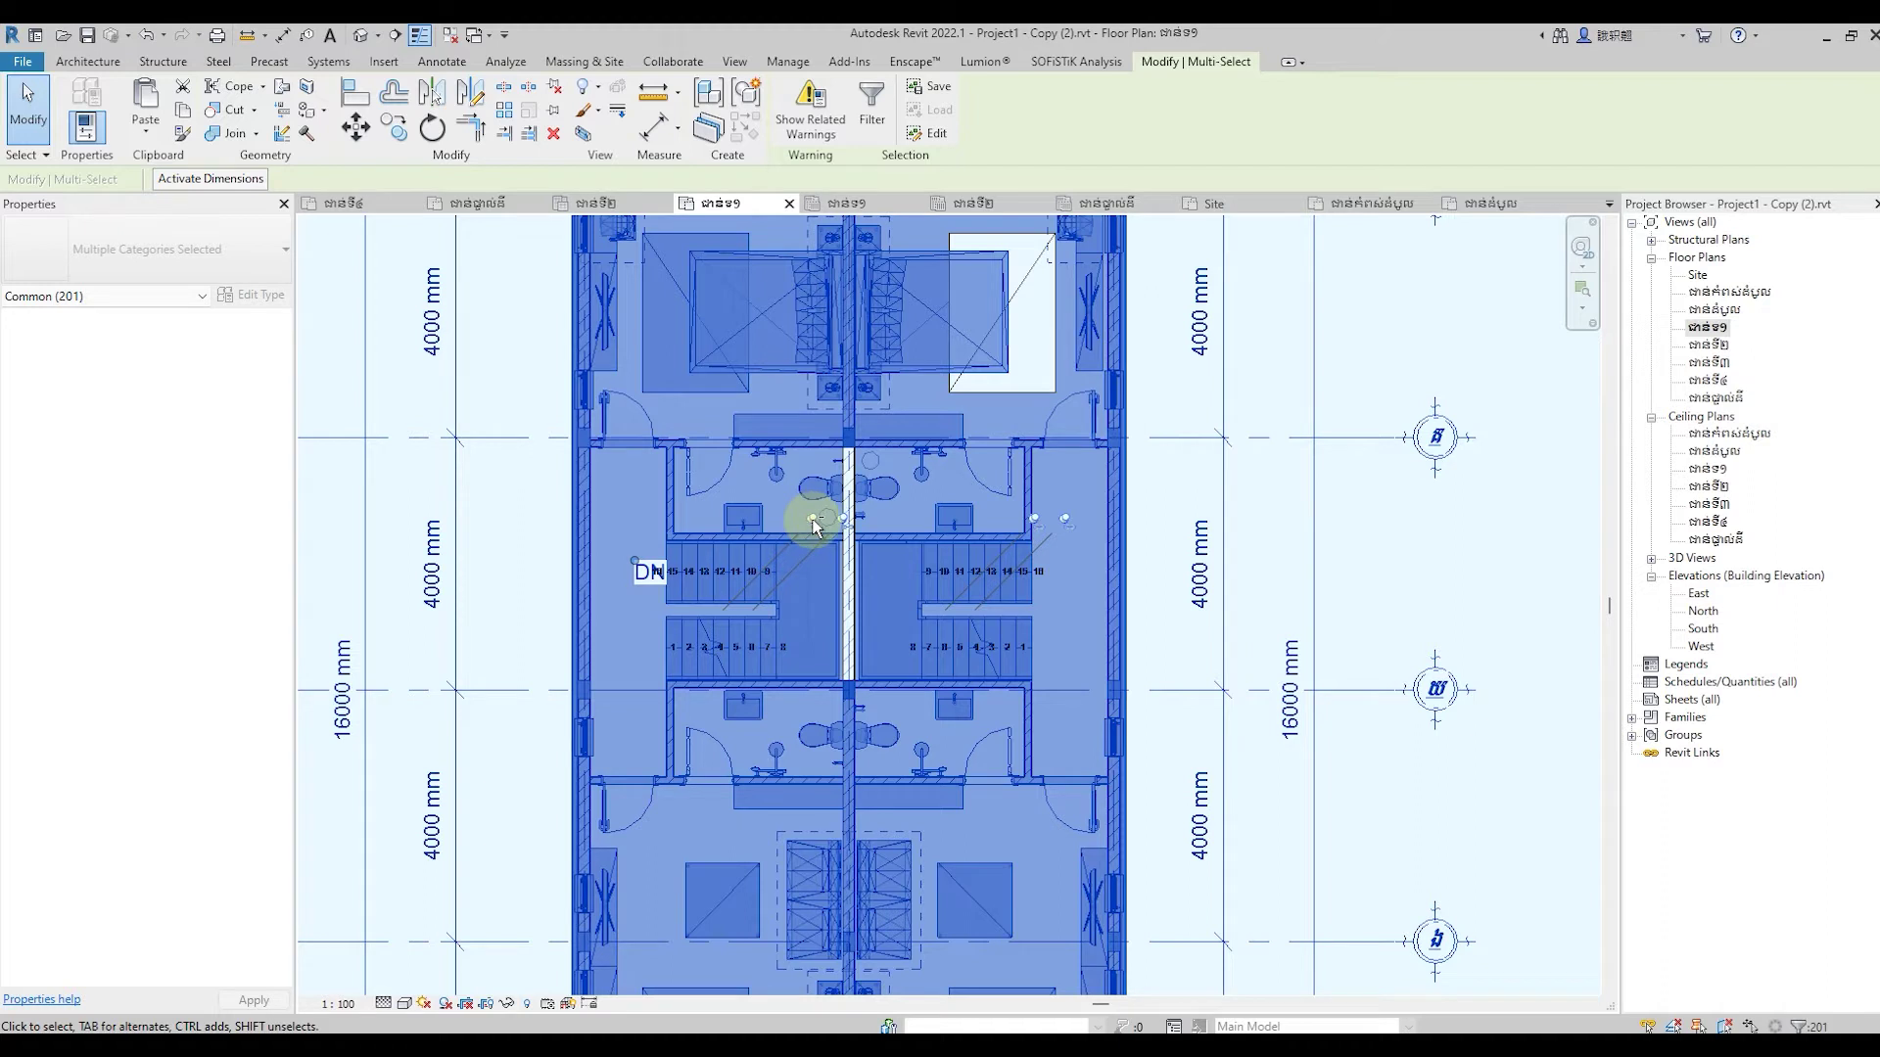
{"action": "mouse_move", "coordinate": [812, 521]}
{"action": "left_mouse_down"}
{"action": "mouse_move", "coordinate": [805, 565]}
{"action": "mouse_move", "coordinate": [996, 564]}
{"action": "left_mouse_up"}
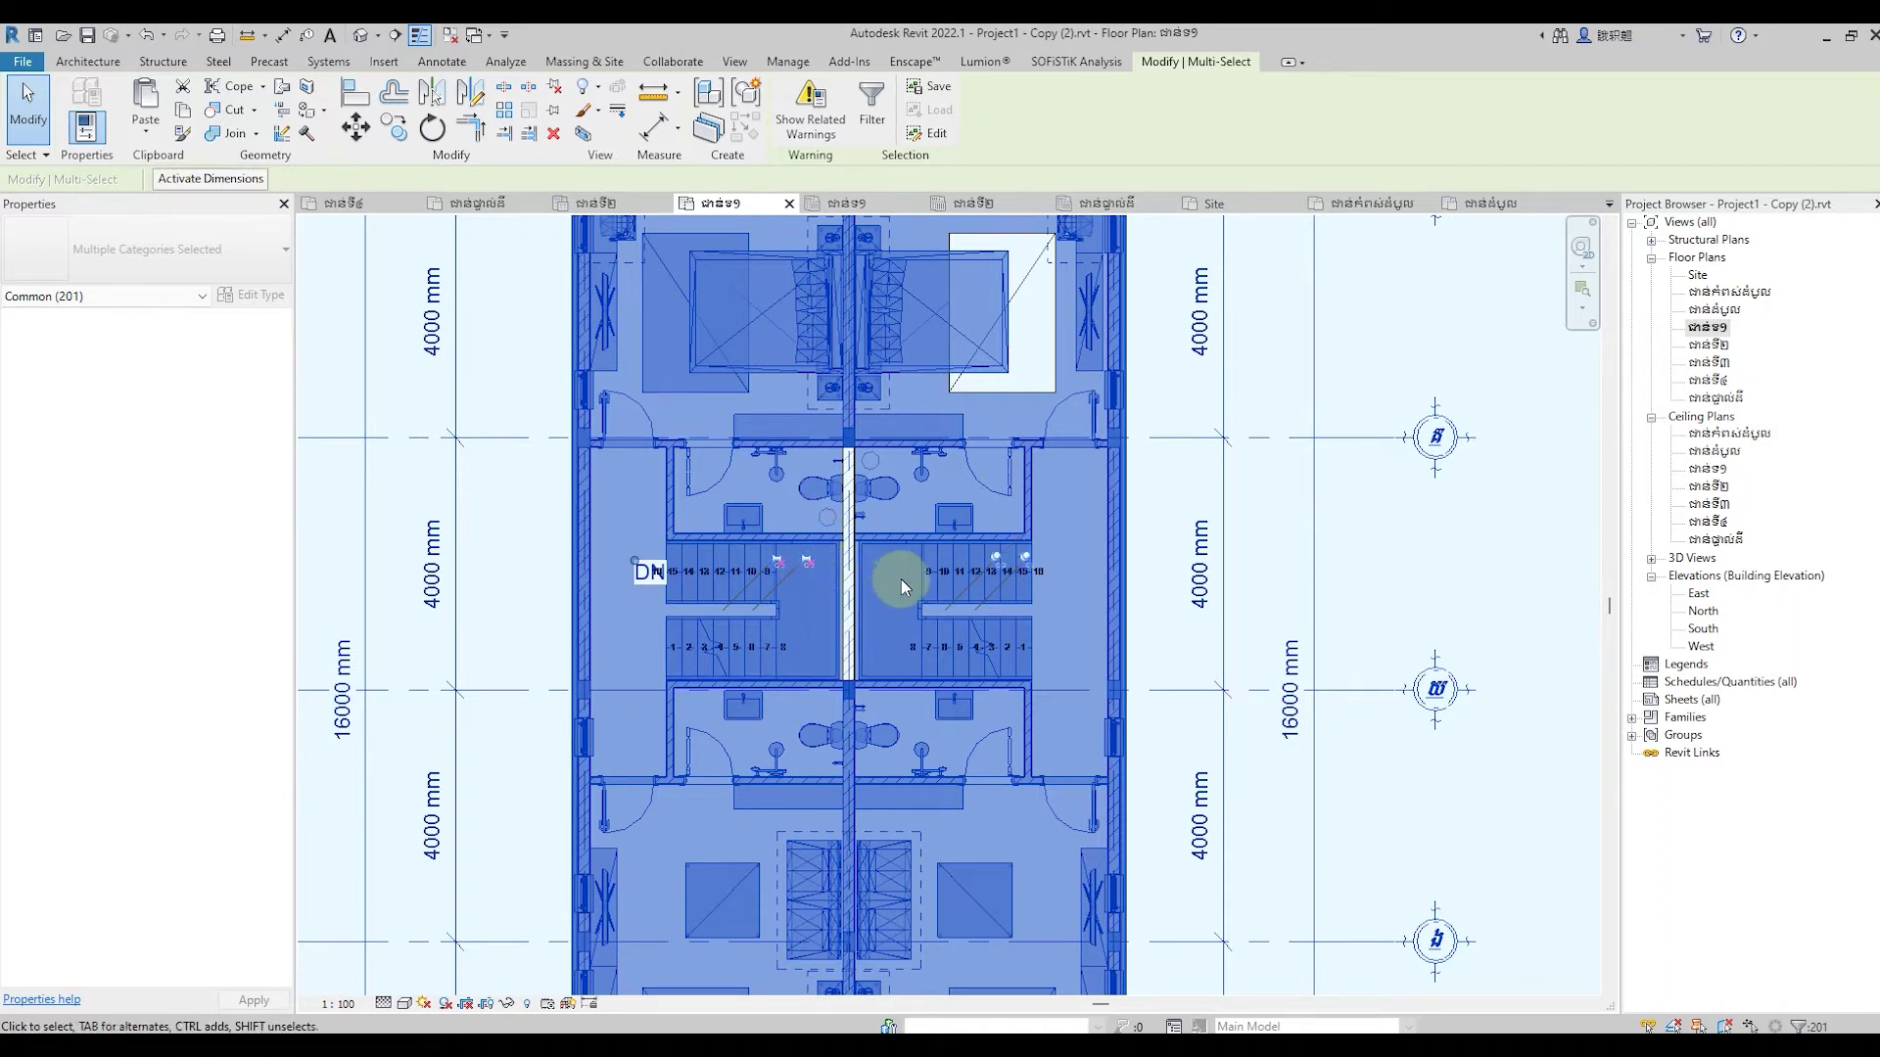
{"action": "scroll", "coordinate": [995, 564], "scroll_direction": "up", "scroll_amount": 2}
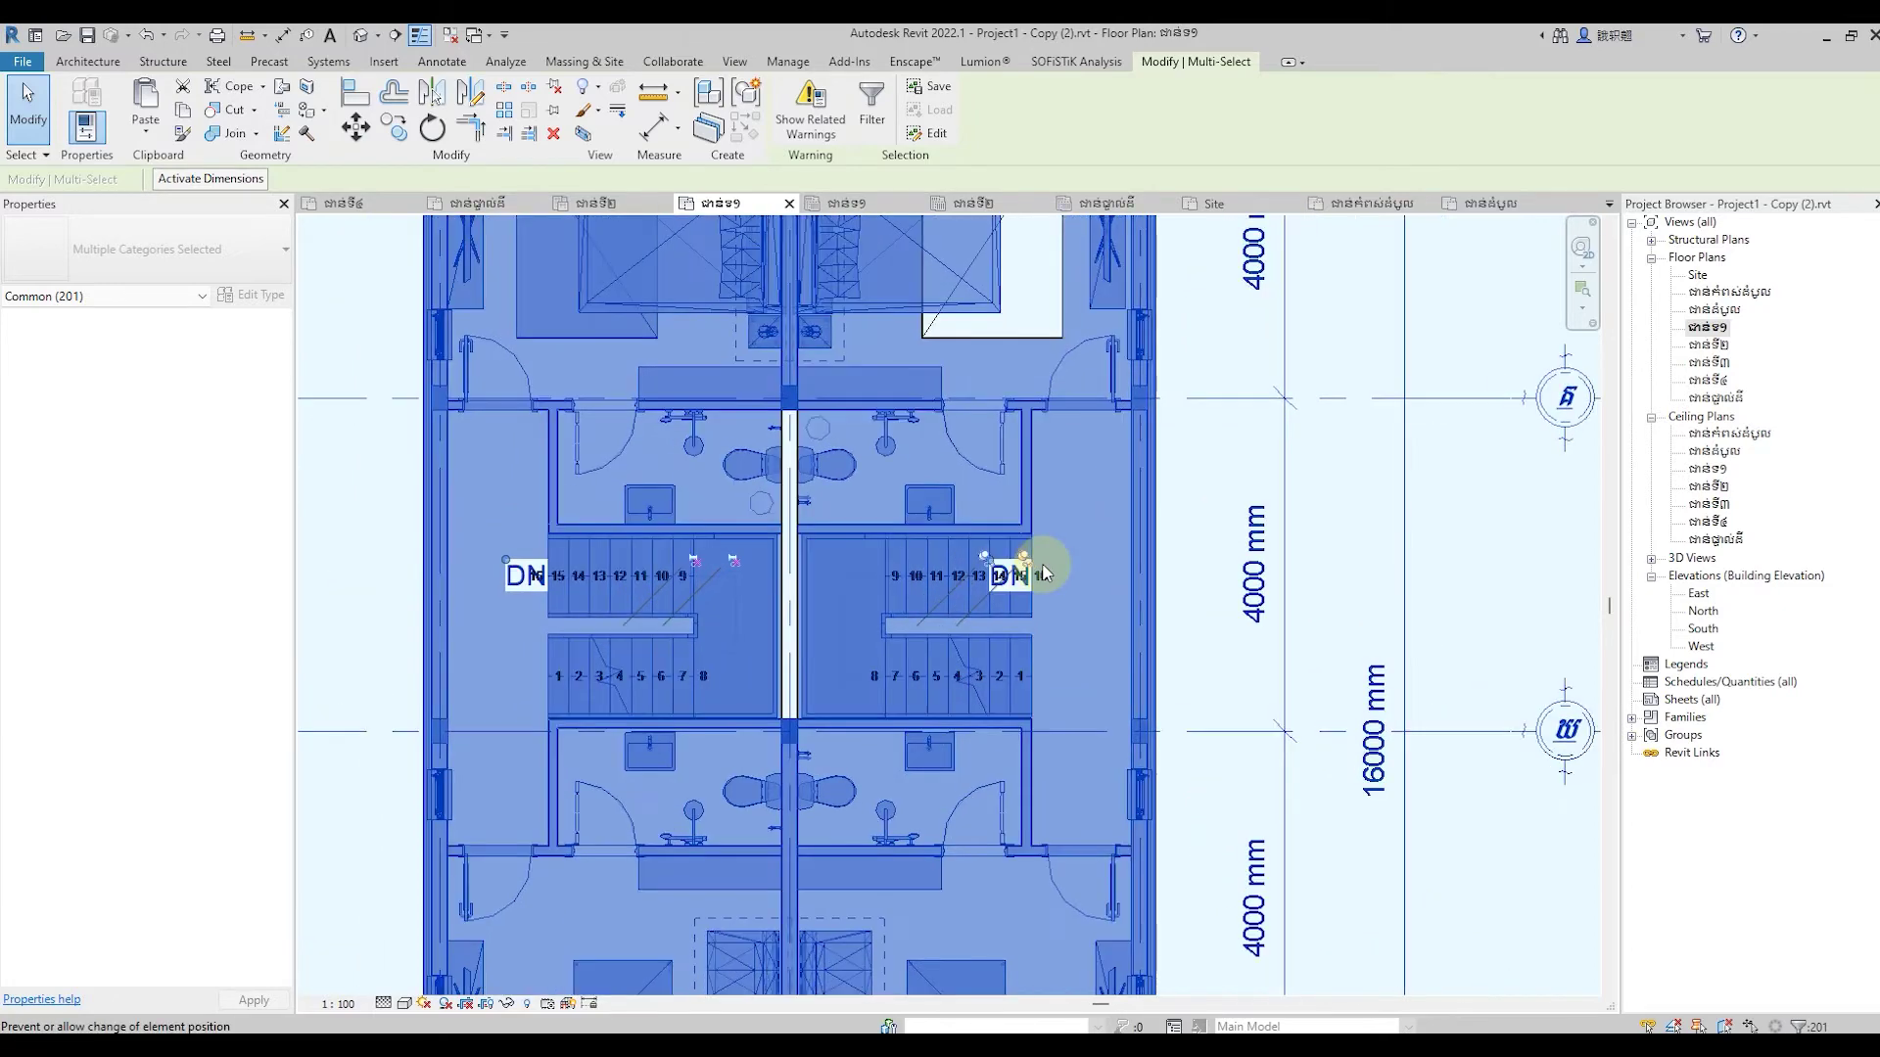
{"action": "scroll", "coordinate": [979, 572], "scroll_direction": "up", "scroll_amount": 1}
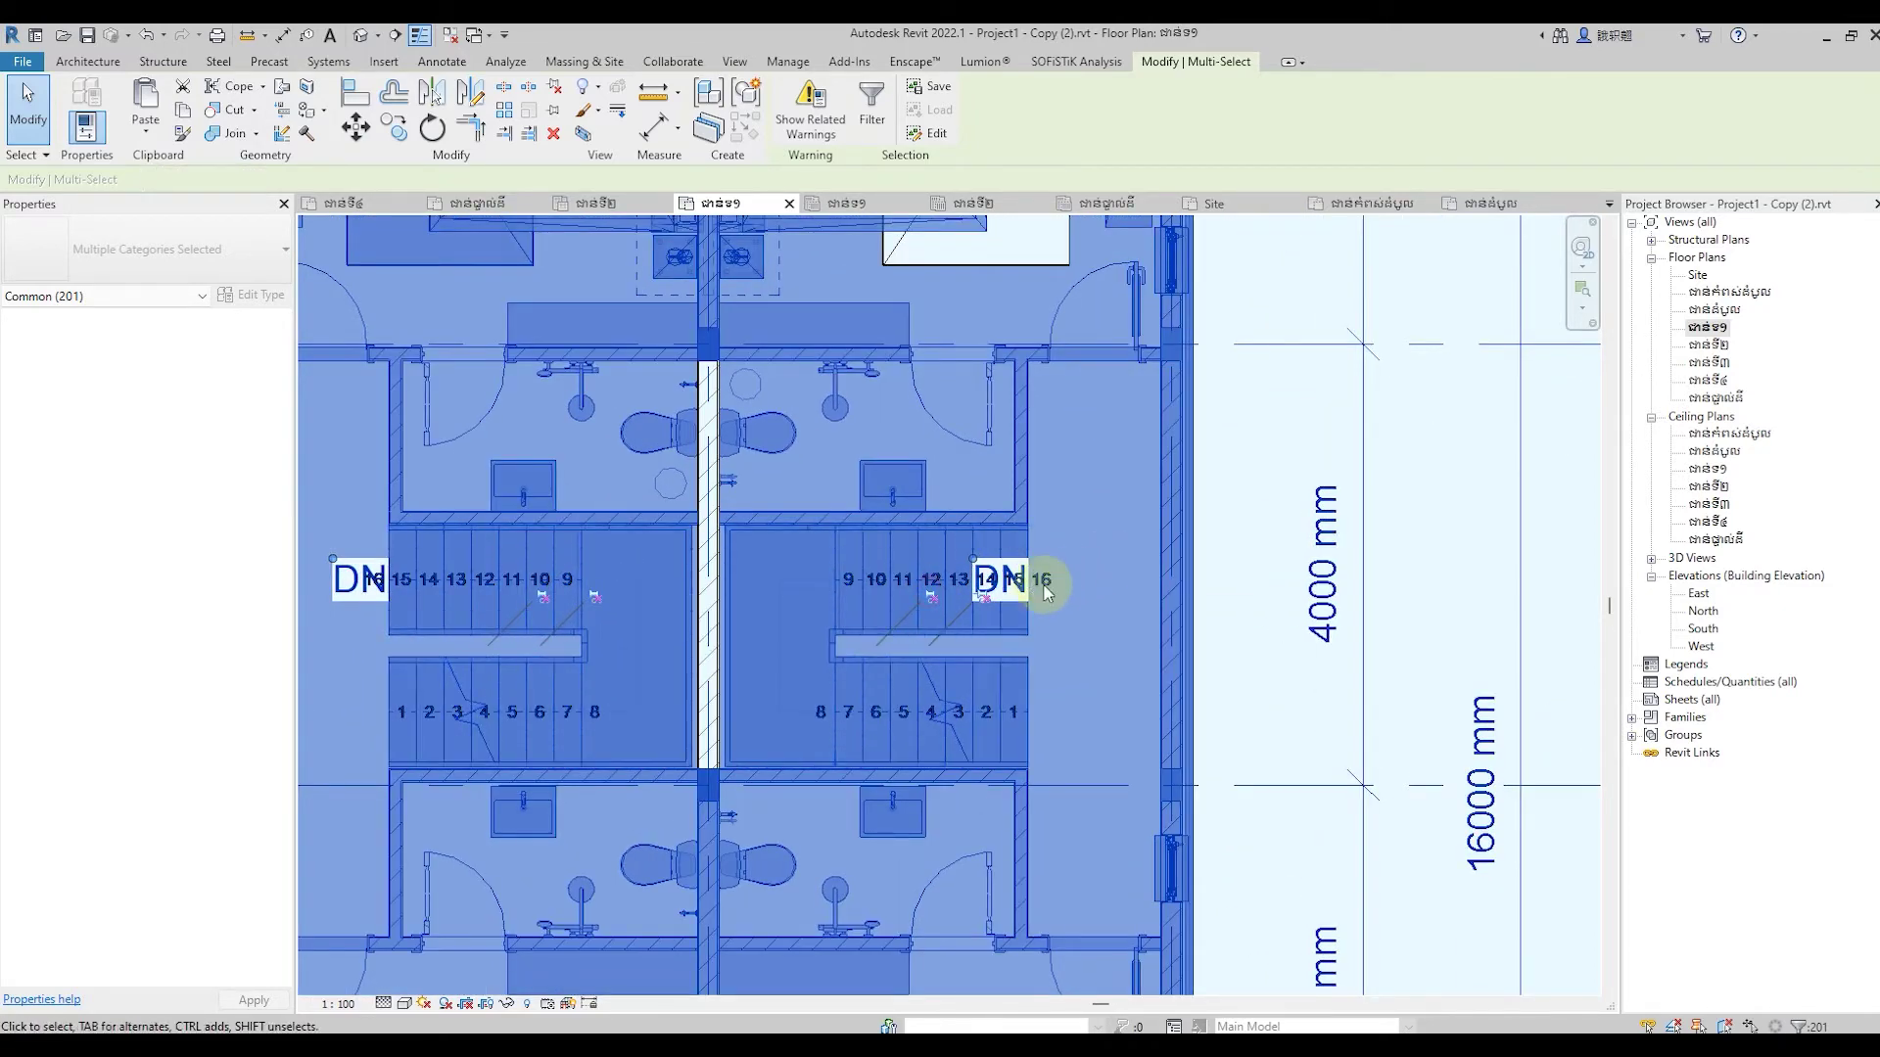
{"action": "scroll", "coordinate": [1041, 580], "scroll_direction": "down", "scroll_amount": 2}
{"action": "scroll", "coordinate": [984, 578], "scroll_direction": "down", "scroll_amount": 1}
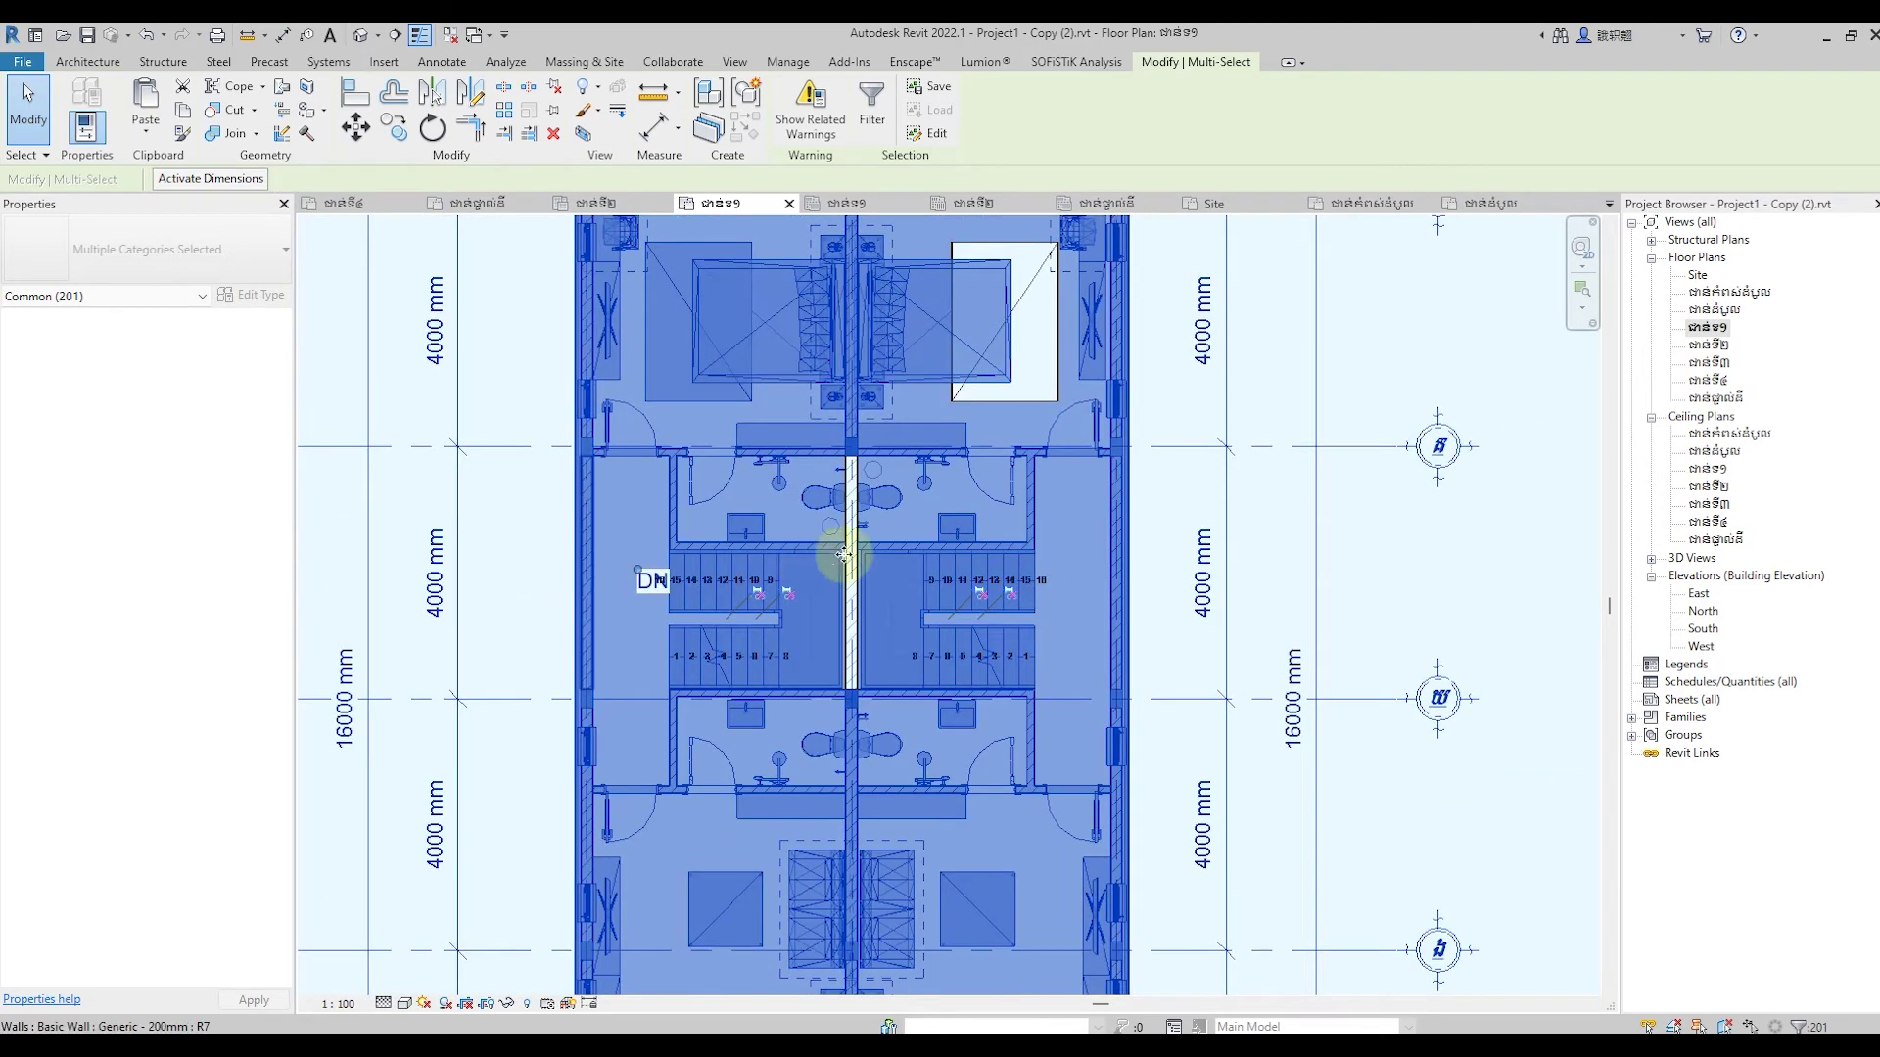
{"action": "scroll", "coordinate": [847, 535], "scroll_direction": "down", "scroll_amount": 2}
{"action": "scroll", "coordinate": [808, 550], "scroll_direction": "down", "scroll_amount": 1}
{"action": "scroll", "coordinate": [779, 849], "scroll_direction": "up", "scroll_amount": 2}
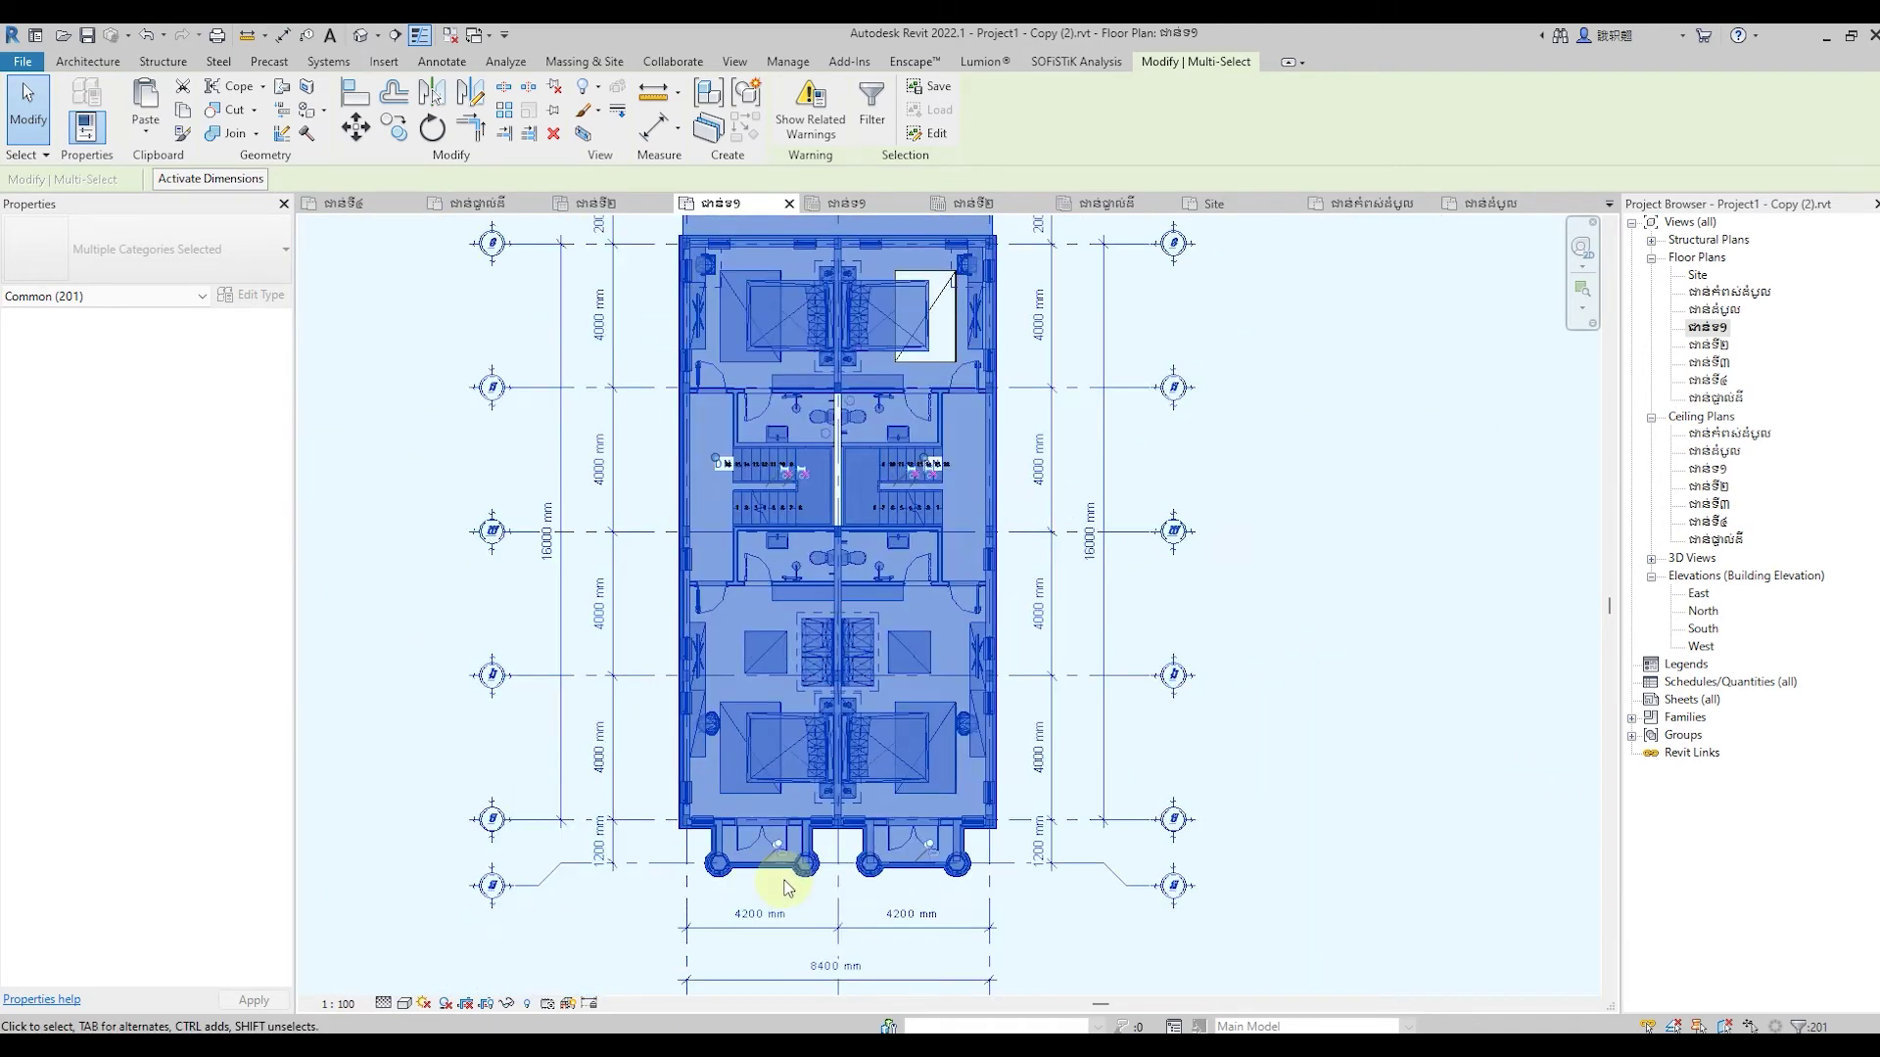
{"action": "scroll", "coordinate": [778, 842], "scroll_direction": "up", "scroll_amount": 1}
{"action": "left_click", "coordinate": [777, 835]}
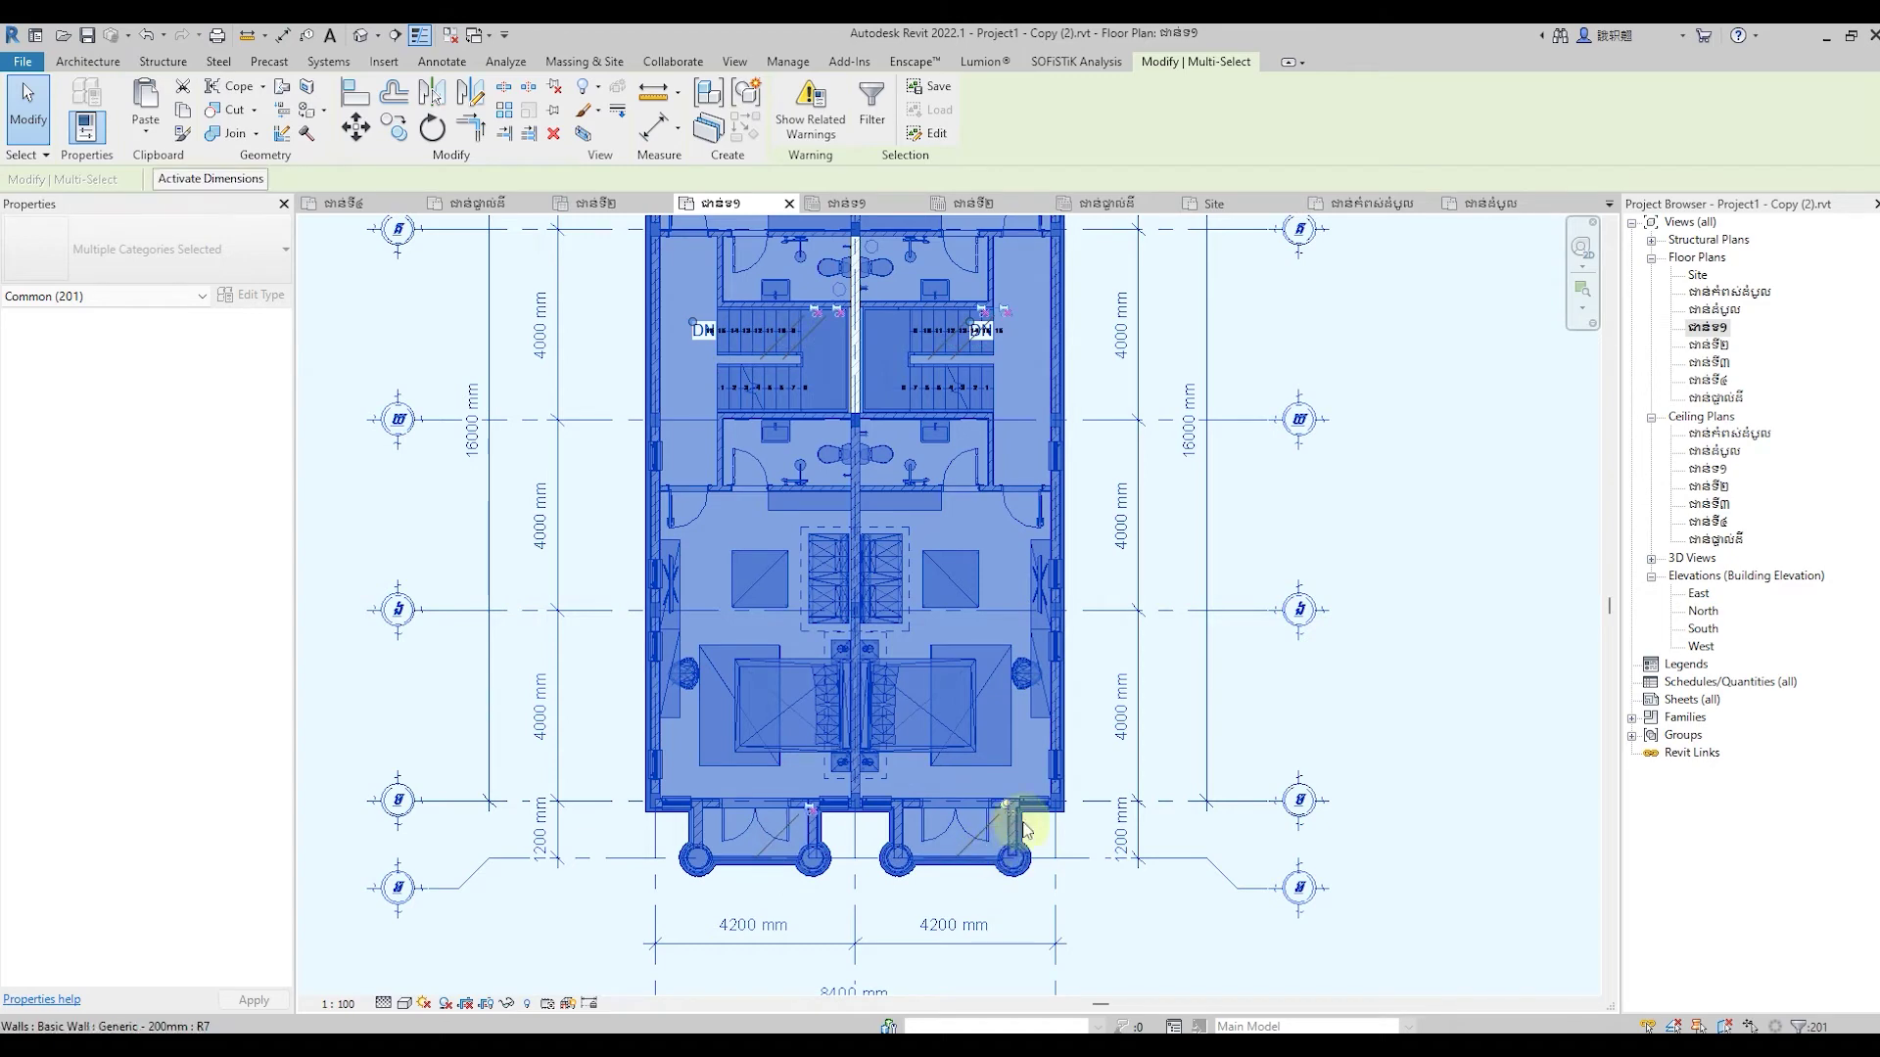
{"action": "scroll", "coordinate": [886, 857], "scroll_direction": "down", "scroll_amount": 2}
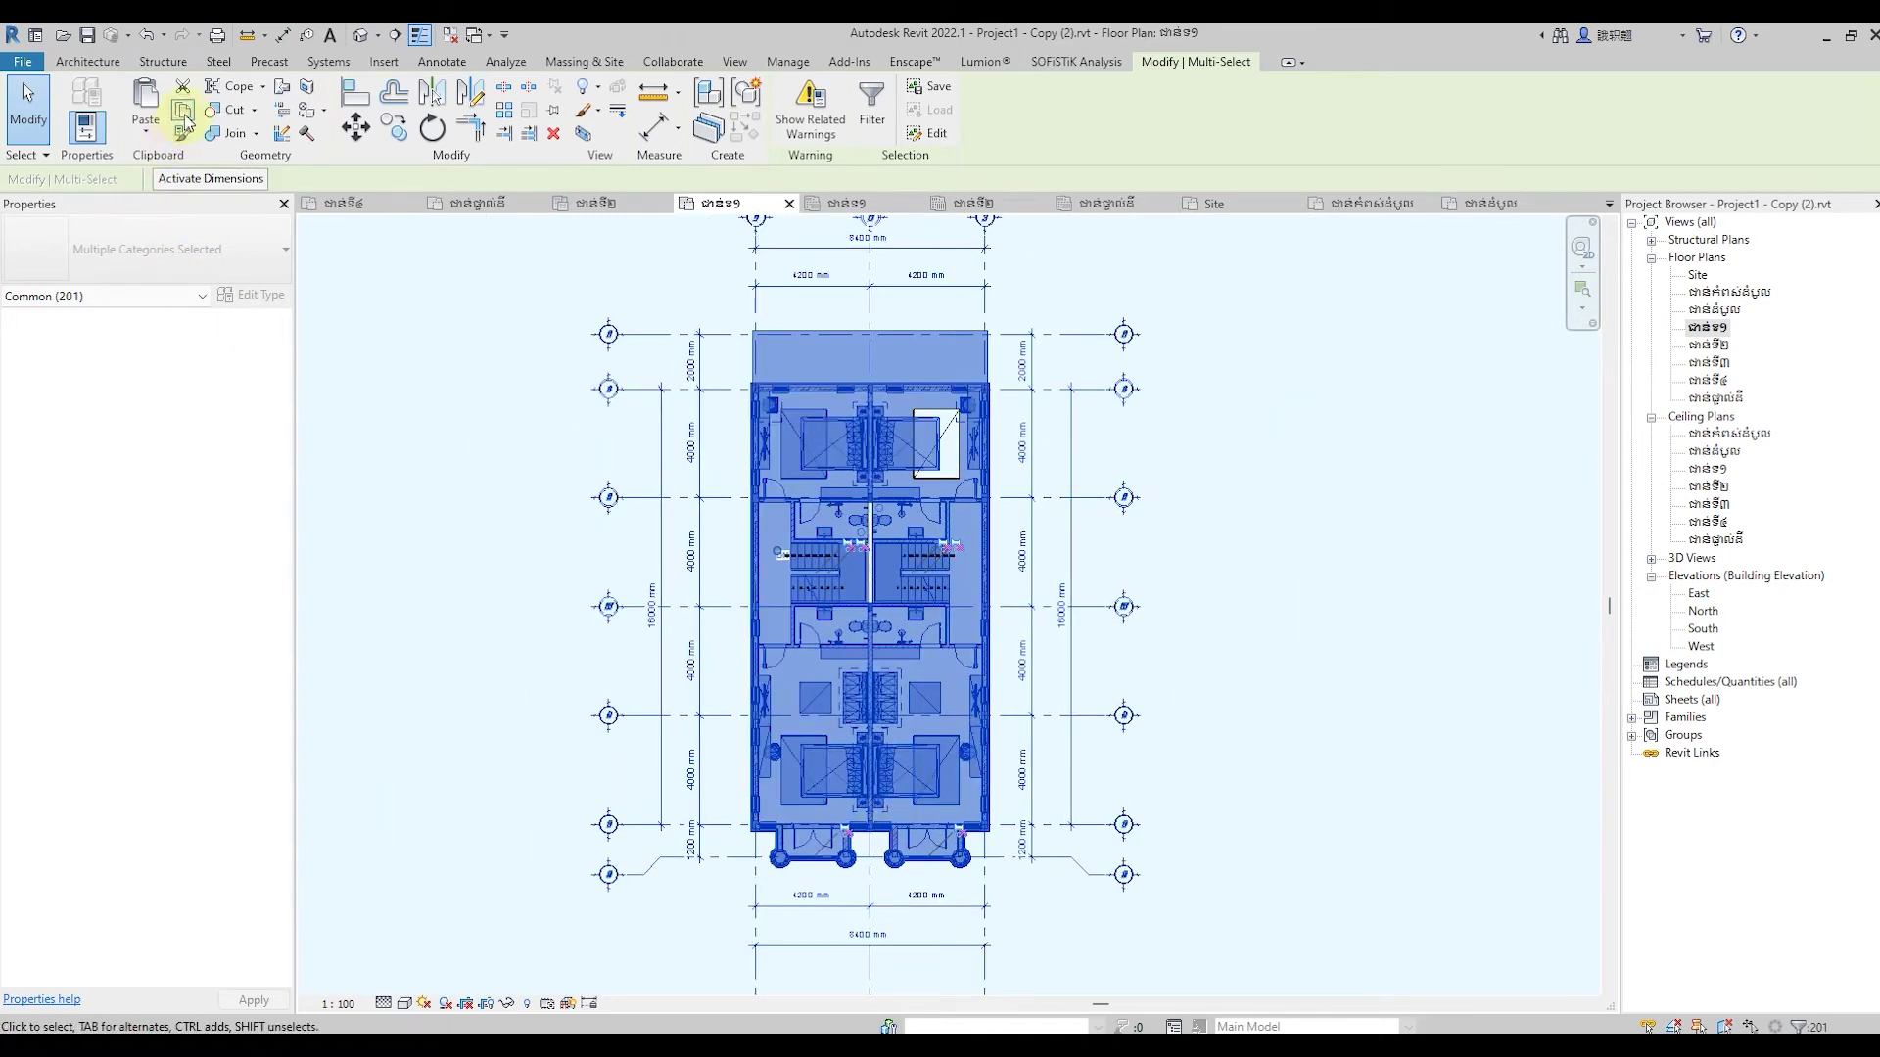
{"action": "left_click", "coordinate": [154, 139]}
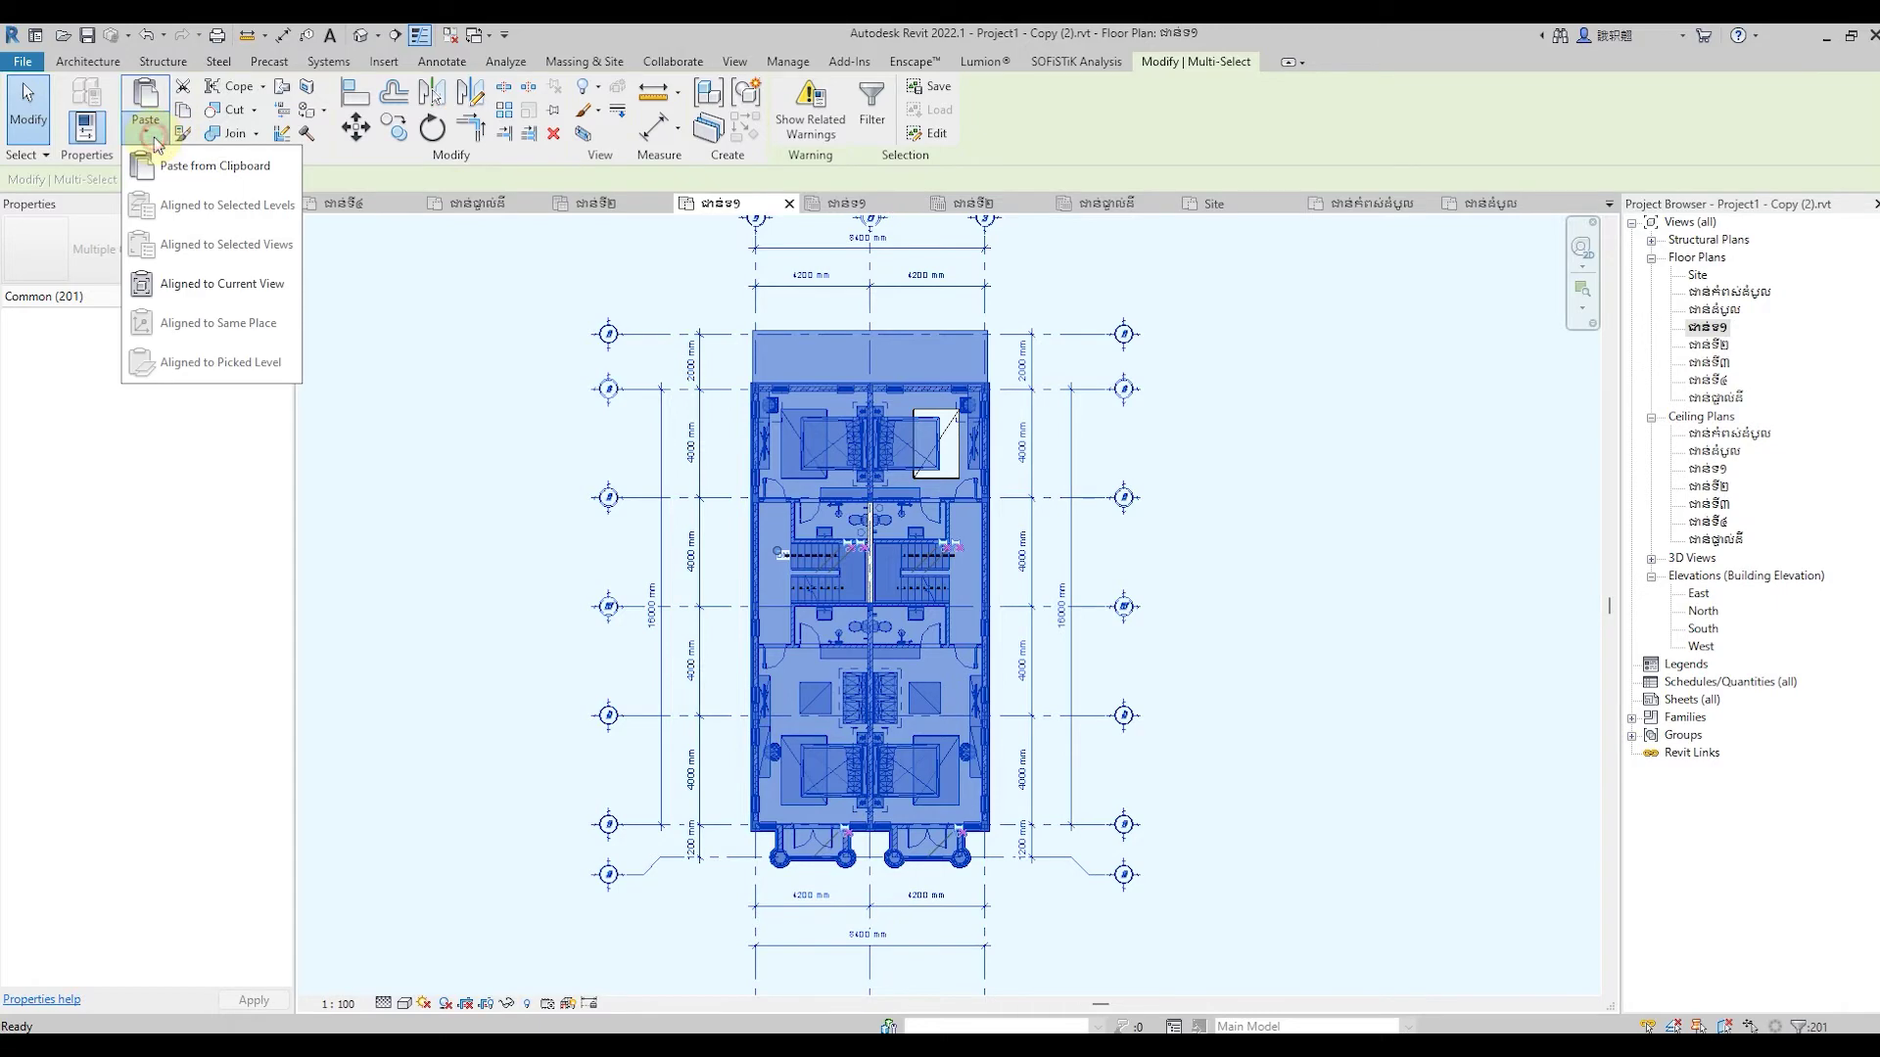
{"action": "left_click", "coordinate": [453, 473]}
Window-select the grids along the top and right side of the plan
{"action": "left_click", "coordinate": [473, 607]}
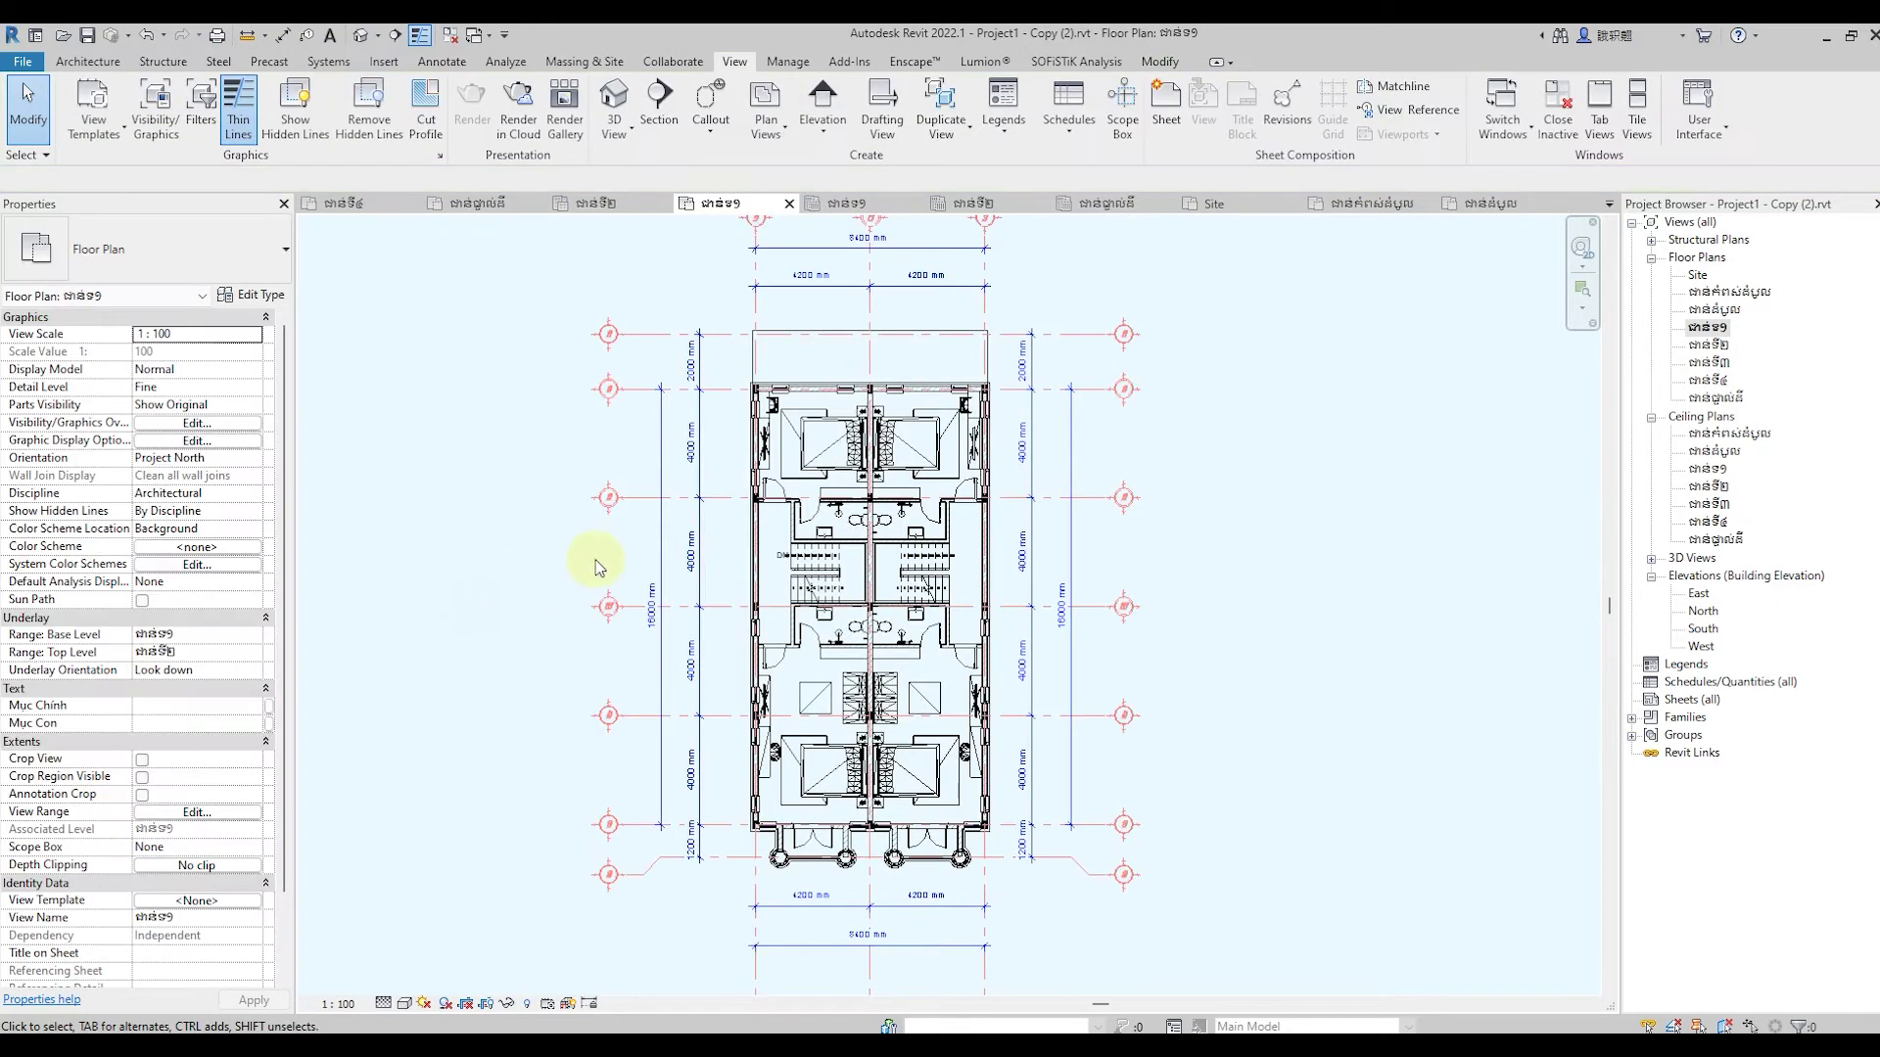
{"action": "scroll", "coordinate": [602, 558], "scroll_direction": "down", "scroll_amount": 1}
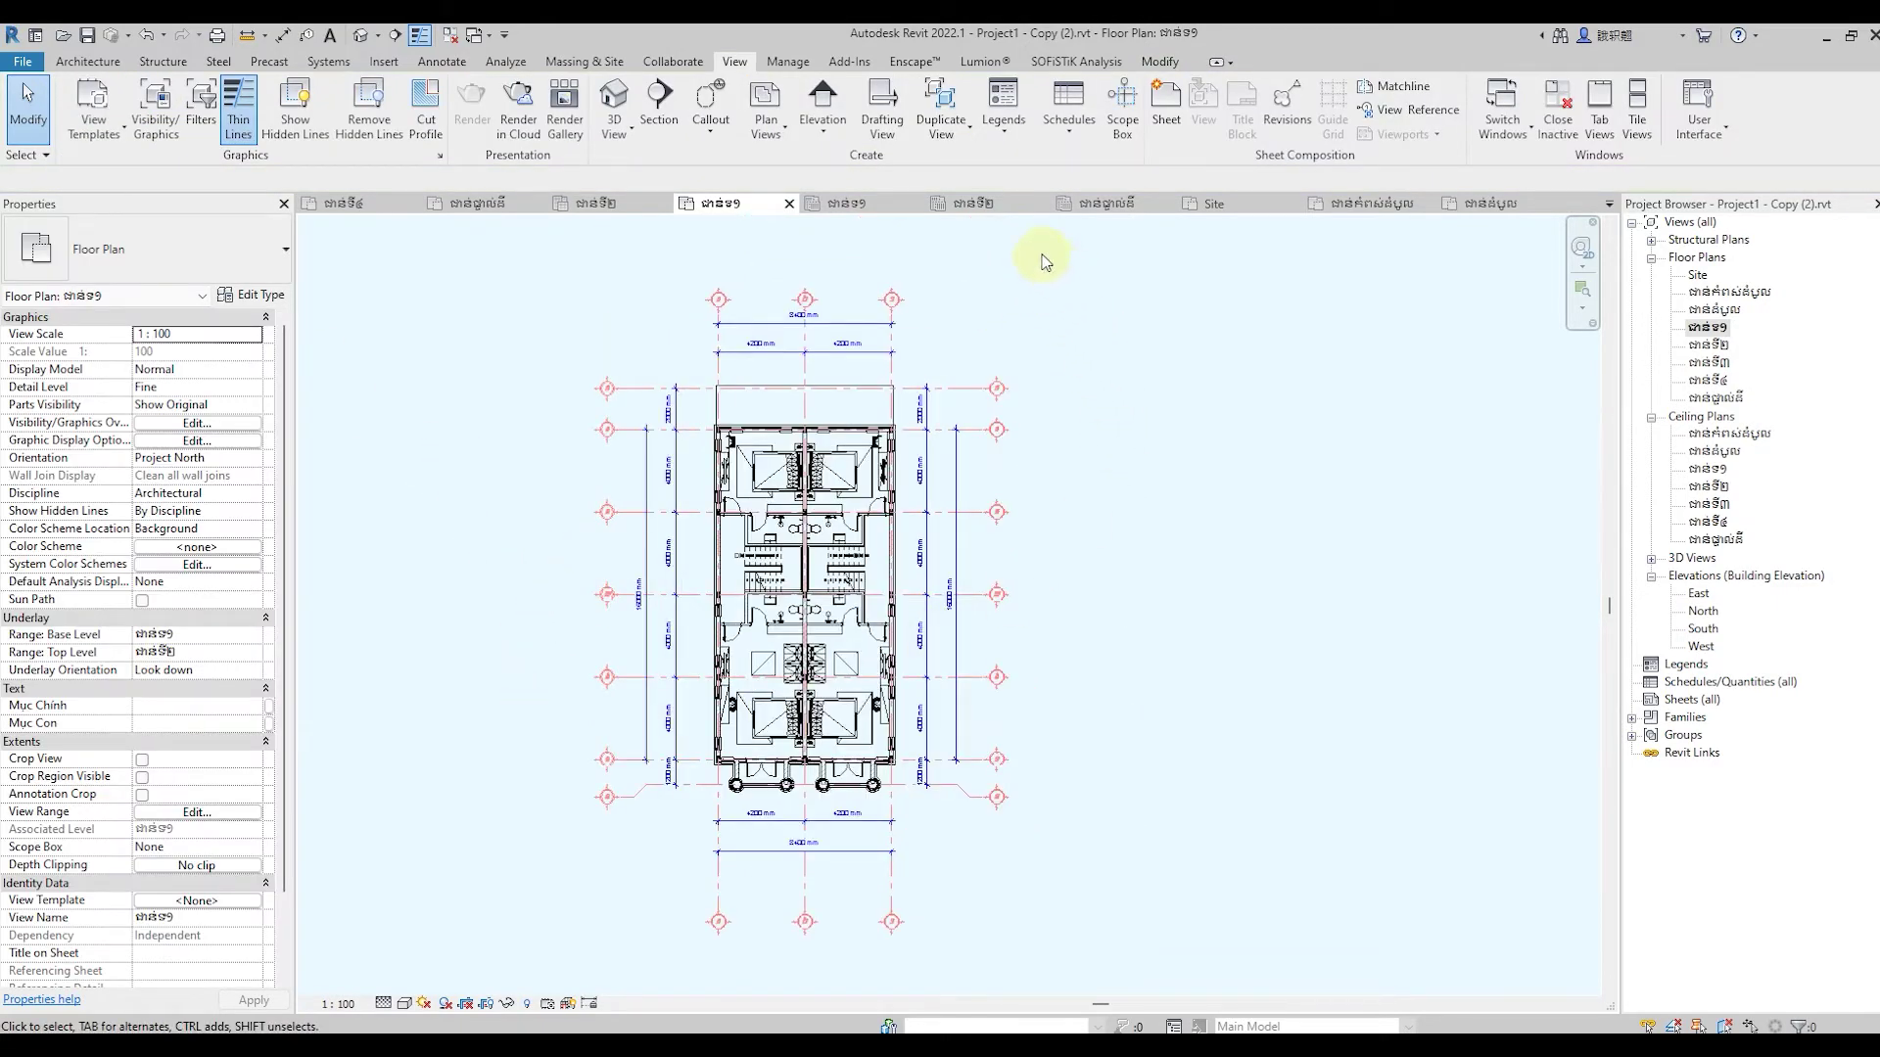
{"action": "left_click_drag", "start_coordinate": [1044, 244], "coordinate": [613, 354]}
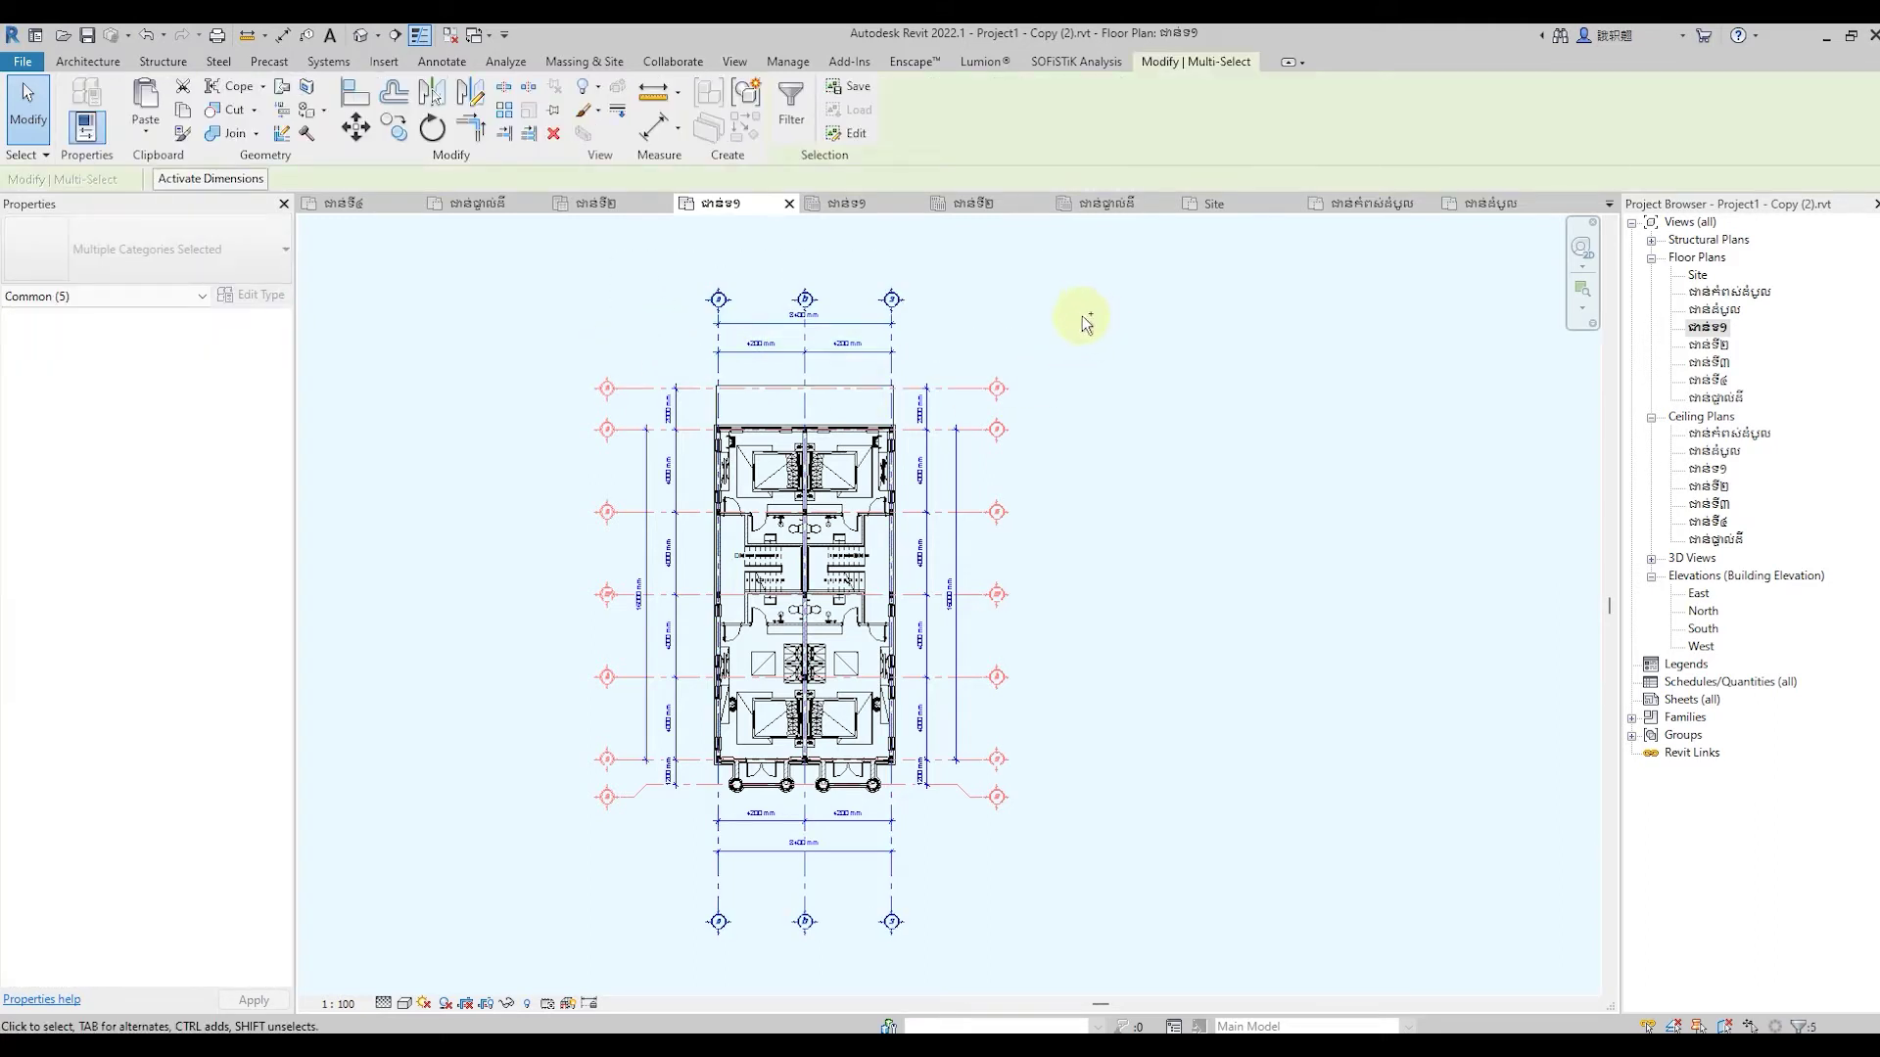
{"action": "mouse_move", "coordinate": [1083, 315]}
{"action": "left_mouse_down", "text": "ctrl"}
{"action": "mouse_move", "coordinate": [969, 862]}
{"action": "mouse_move", "coordinate": [634, 951]}
{"action": "left_mouse_up", "text": "ctrl"}
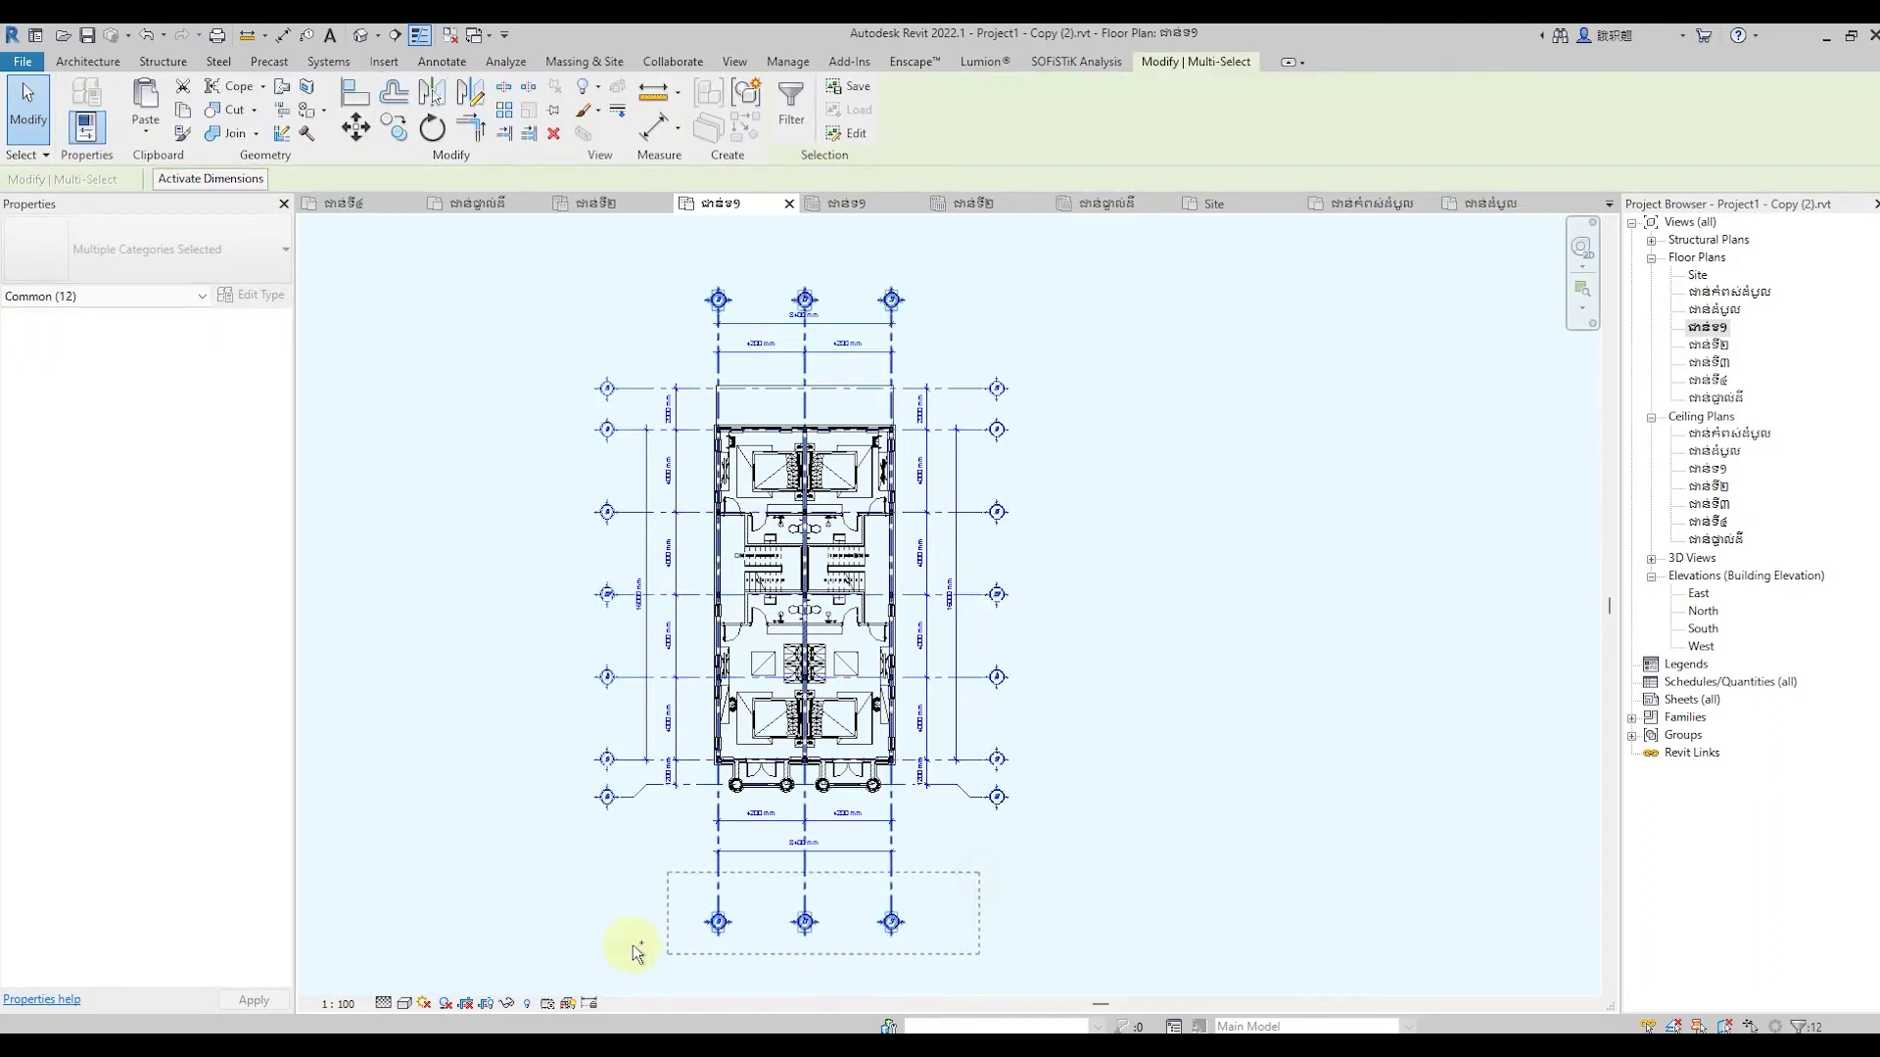
{"action": "left_click", "coordinate": [145, 143]}
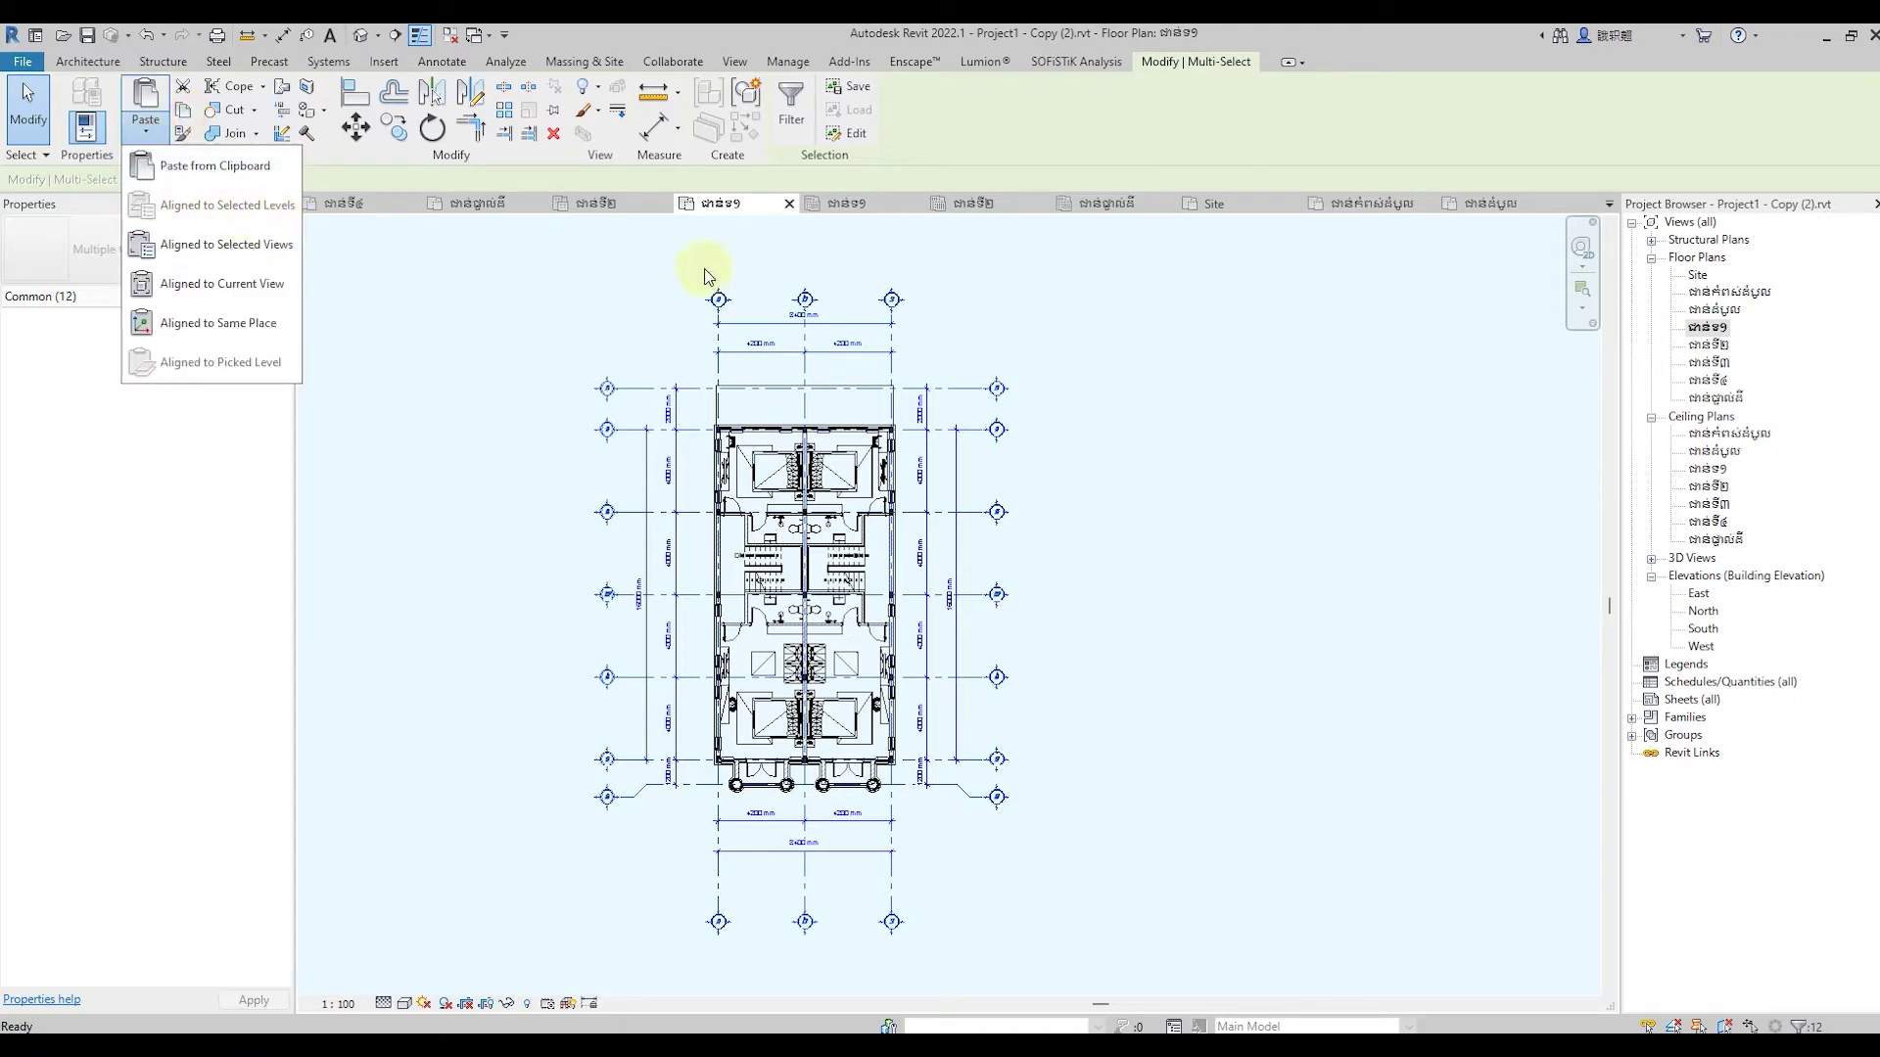
{"action": "left_click", "coordinate": [1079, 252]}
{"action": "left_click", "coordinate": [1204, 302]}
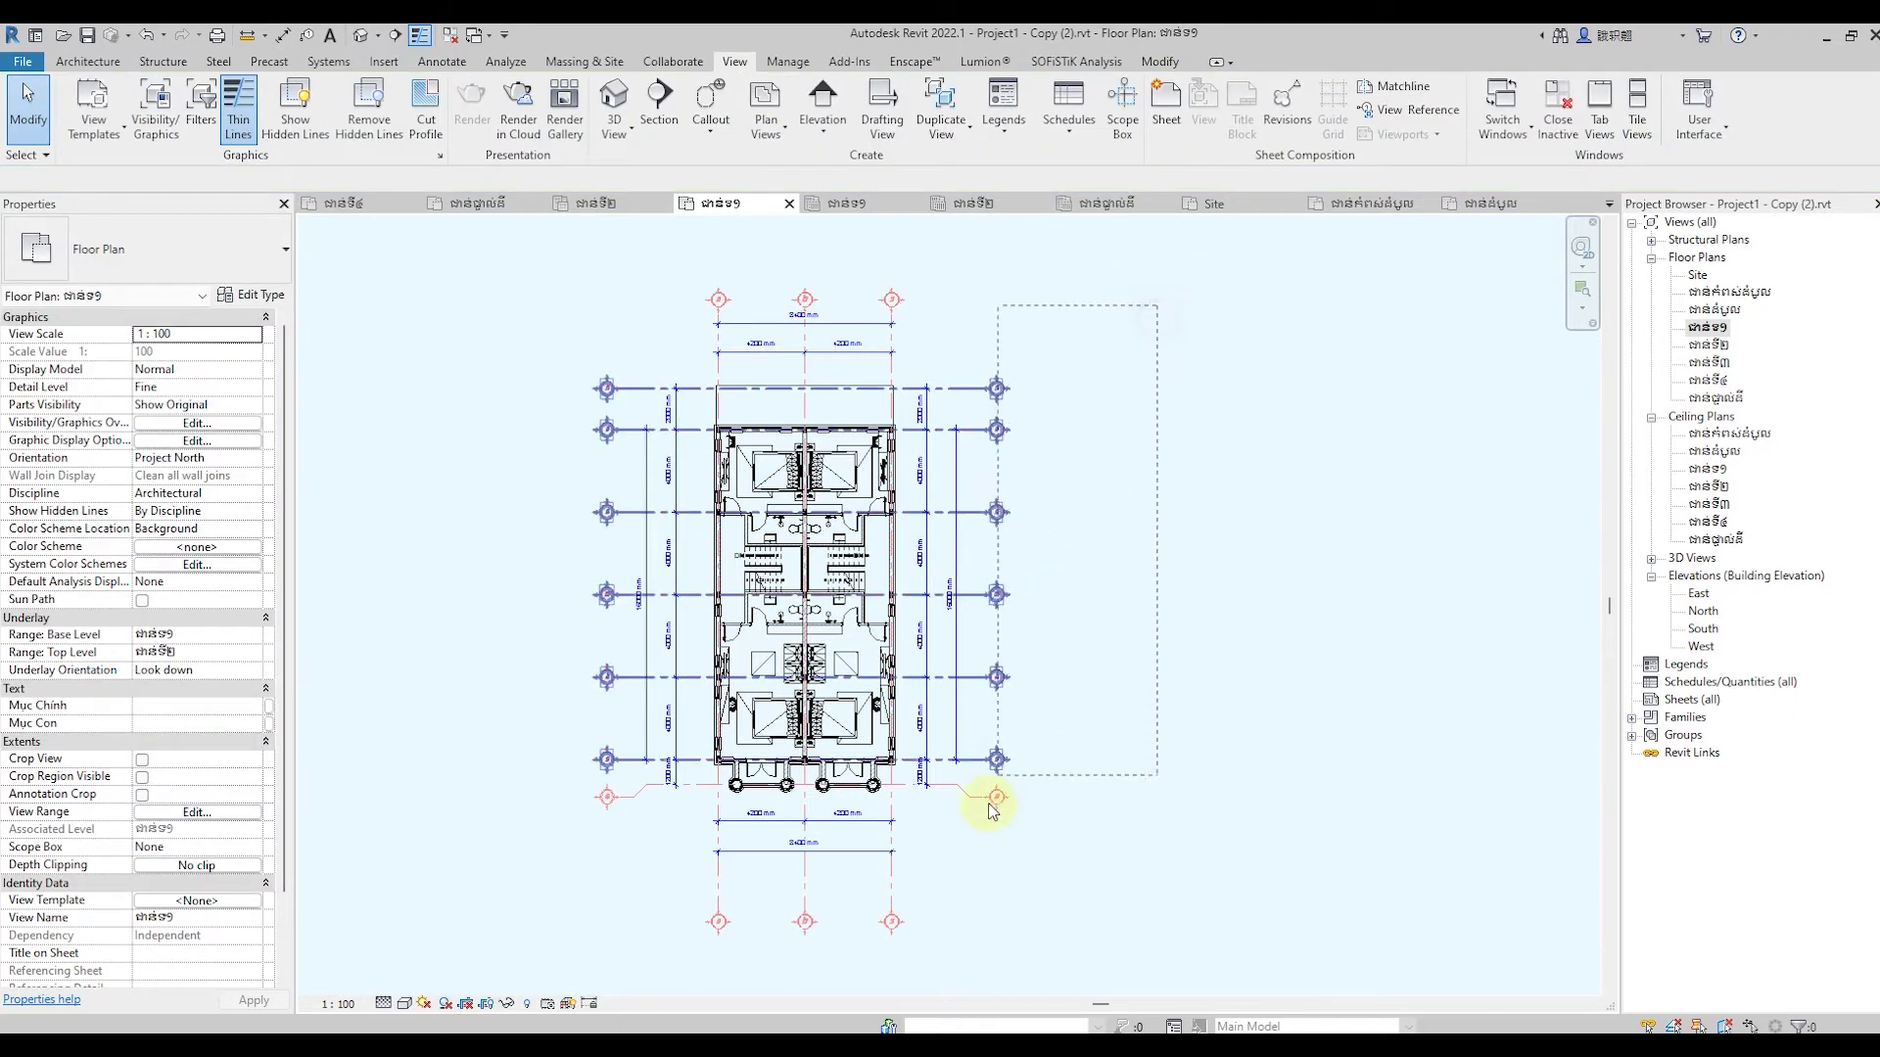
Copy the seven grids and paste them Aligned to Selected Levels onto ជាន់ទី២
{"action": "key", "text": "ctrl+Left"}
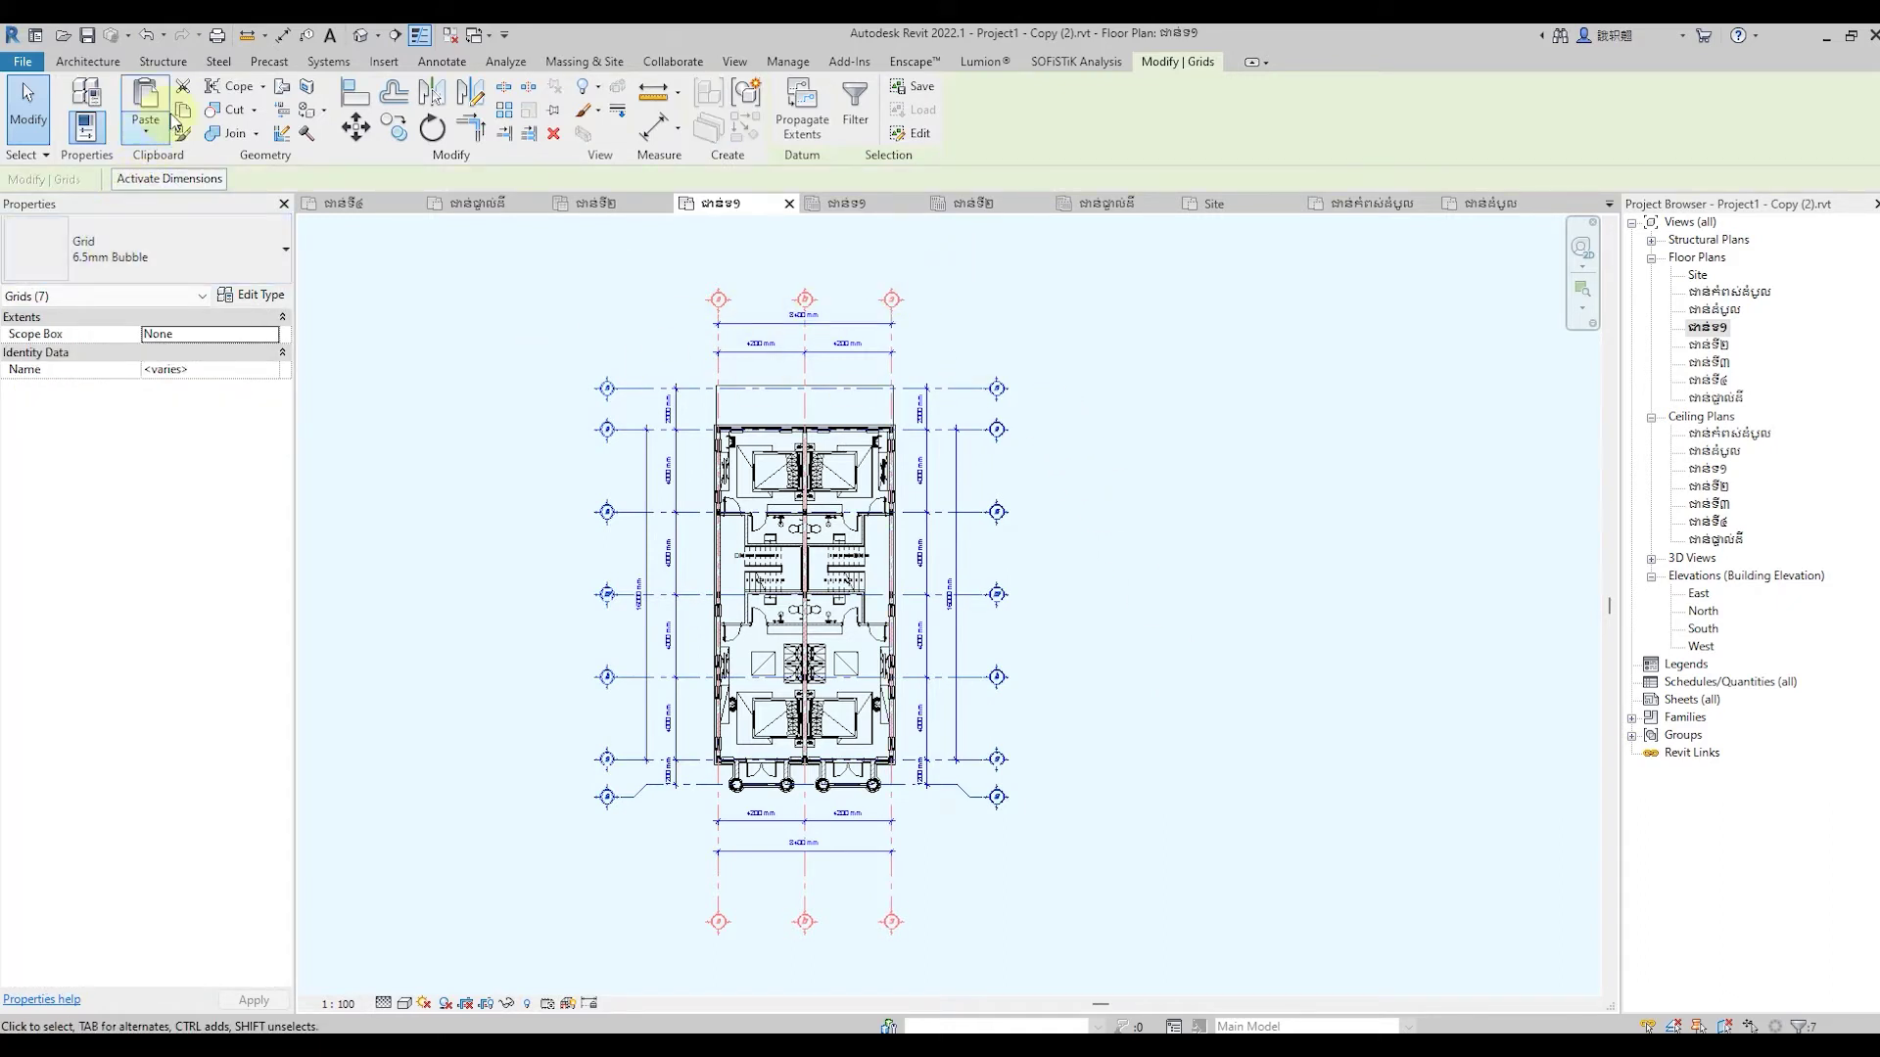
{"action": "left_click", "coordinate": [144, 140]}
{"action": "left_click", "coordinate": [164, 203]}
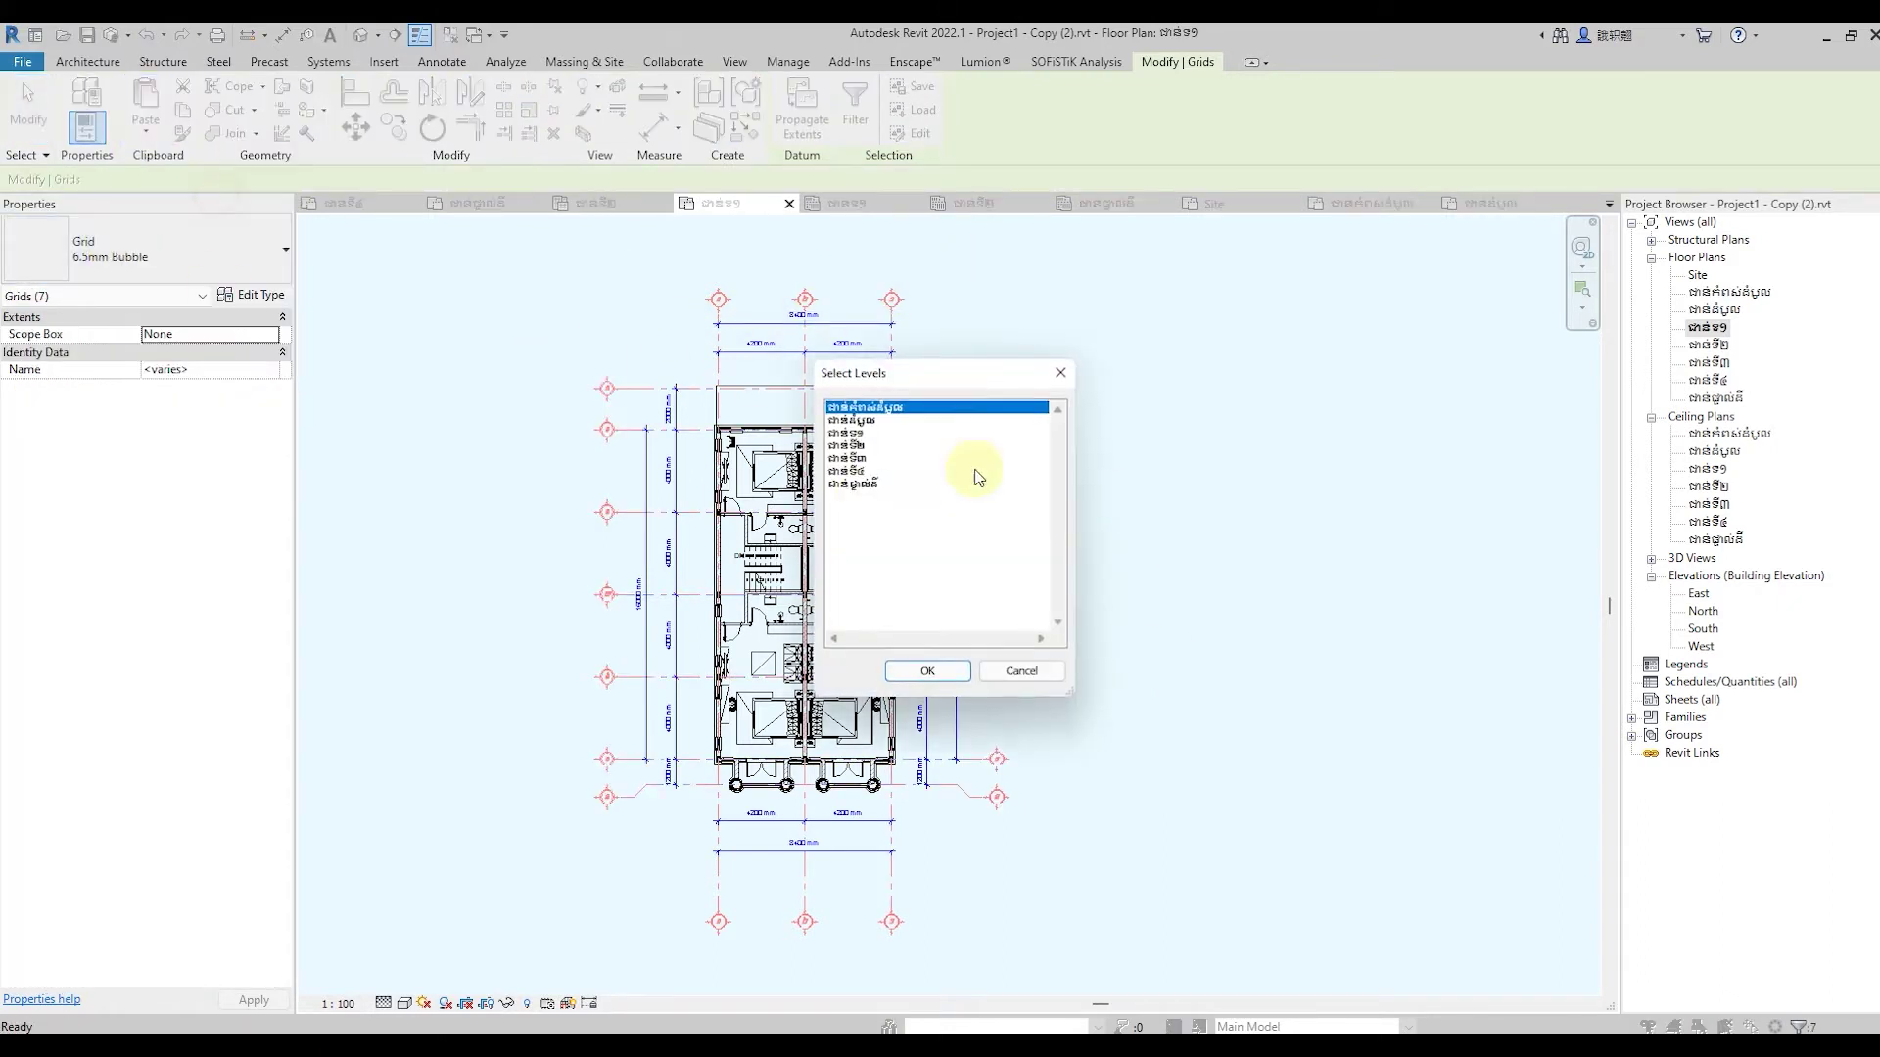
{"action": "left_click", "coordinate": [871, 446]}
{"action": "left_click", "coordinate": [917, 669]}
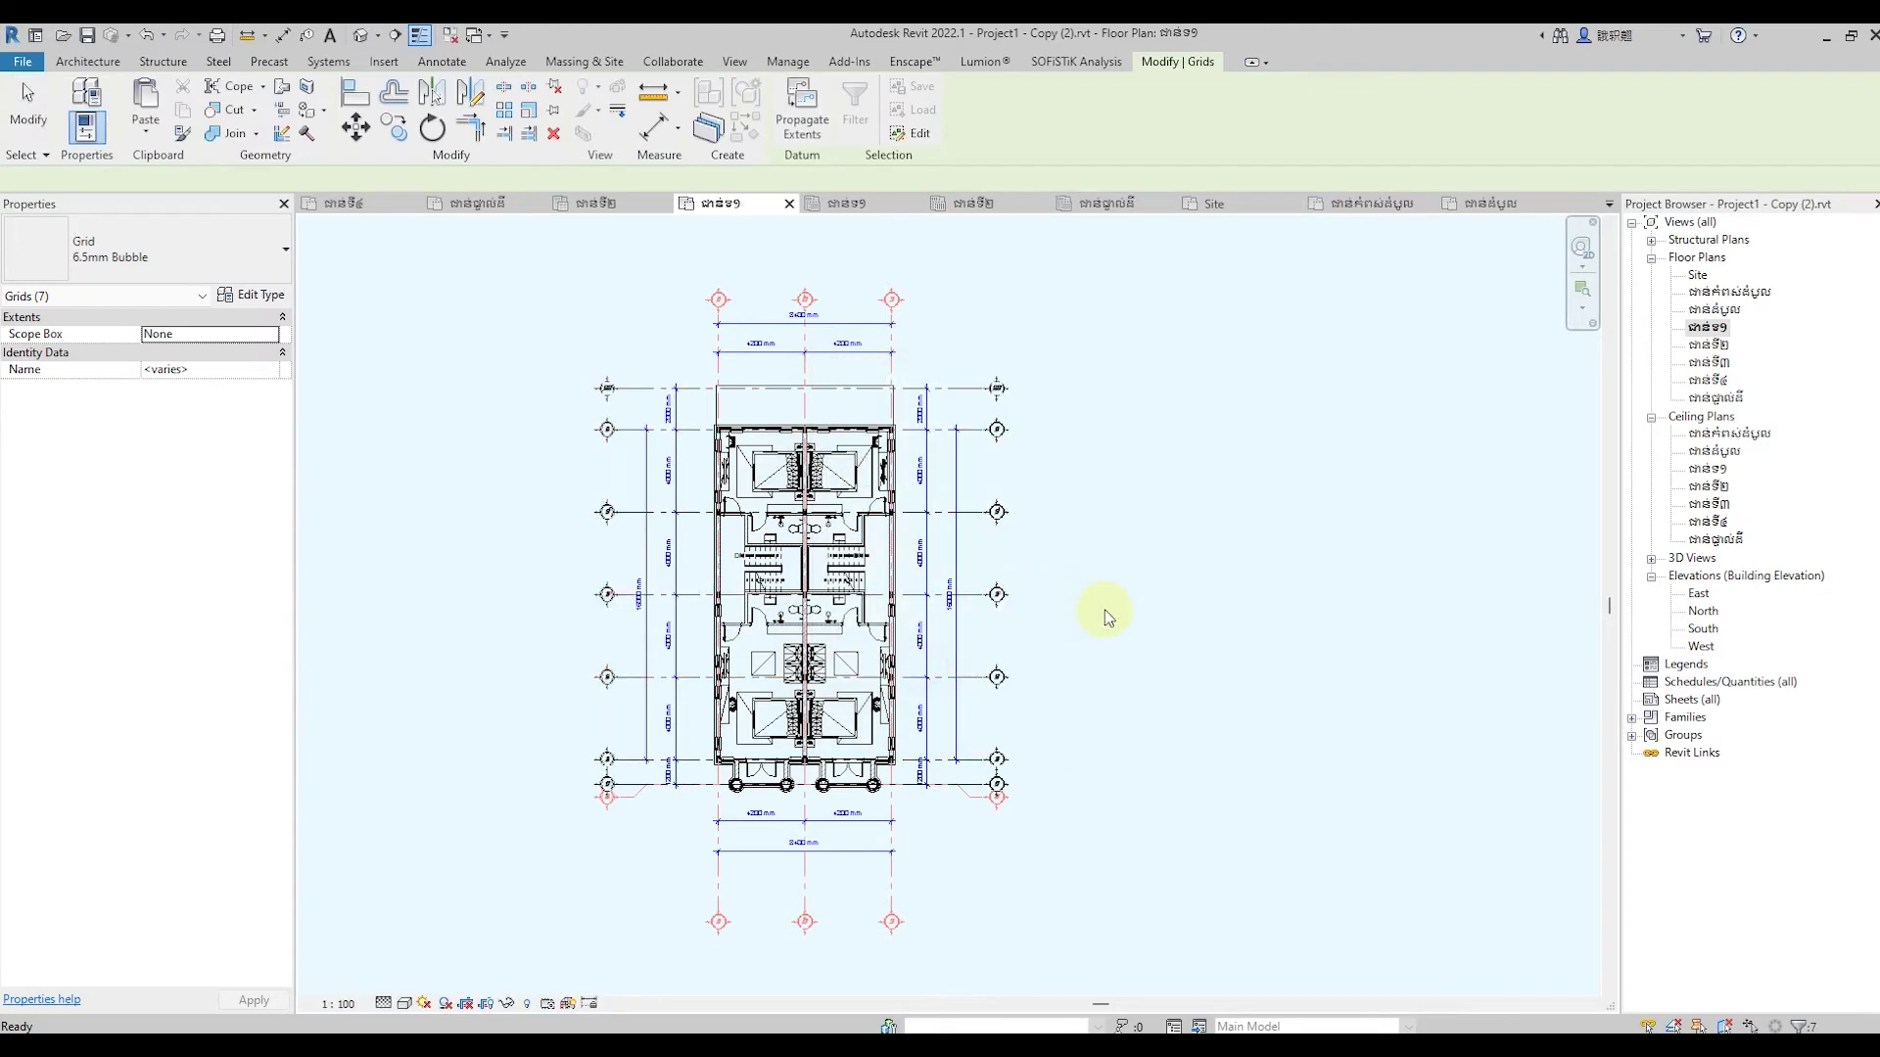
Deselect the pasted grids and open the ជាន់ទី២ floor plan
{"action": "scroll", "coordinate": [1008, 779], "scroll_direction": "up", "scroll_amount": 2}
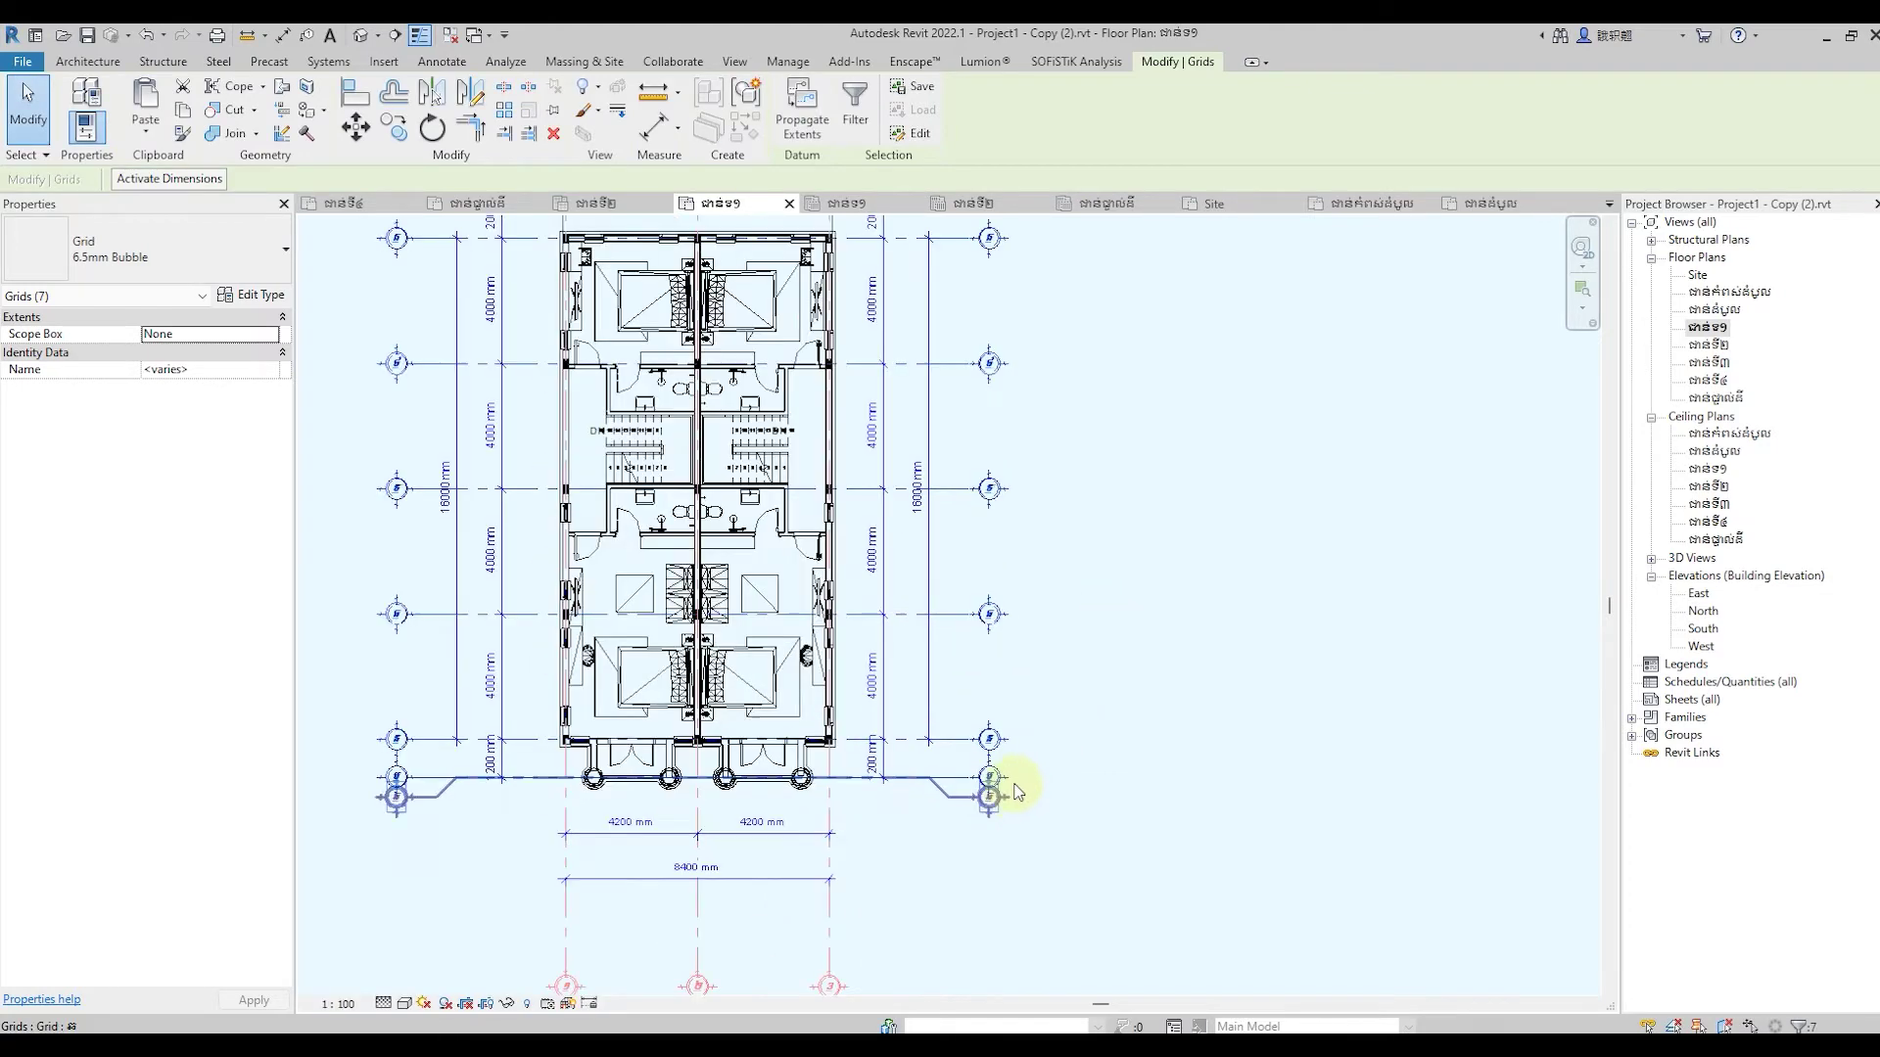
{"action": "scroll", "coordinate": [1008, 778], "scroll_direction": "up", "scroll_amount": 2}
{"action": "left_click", "coordinate": [1413, 634]}
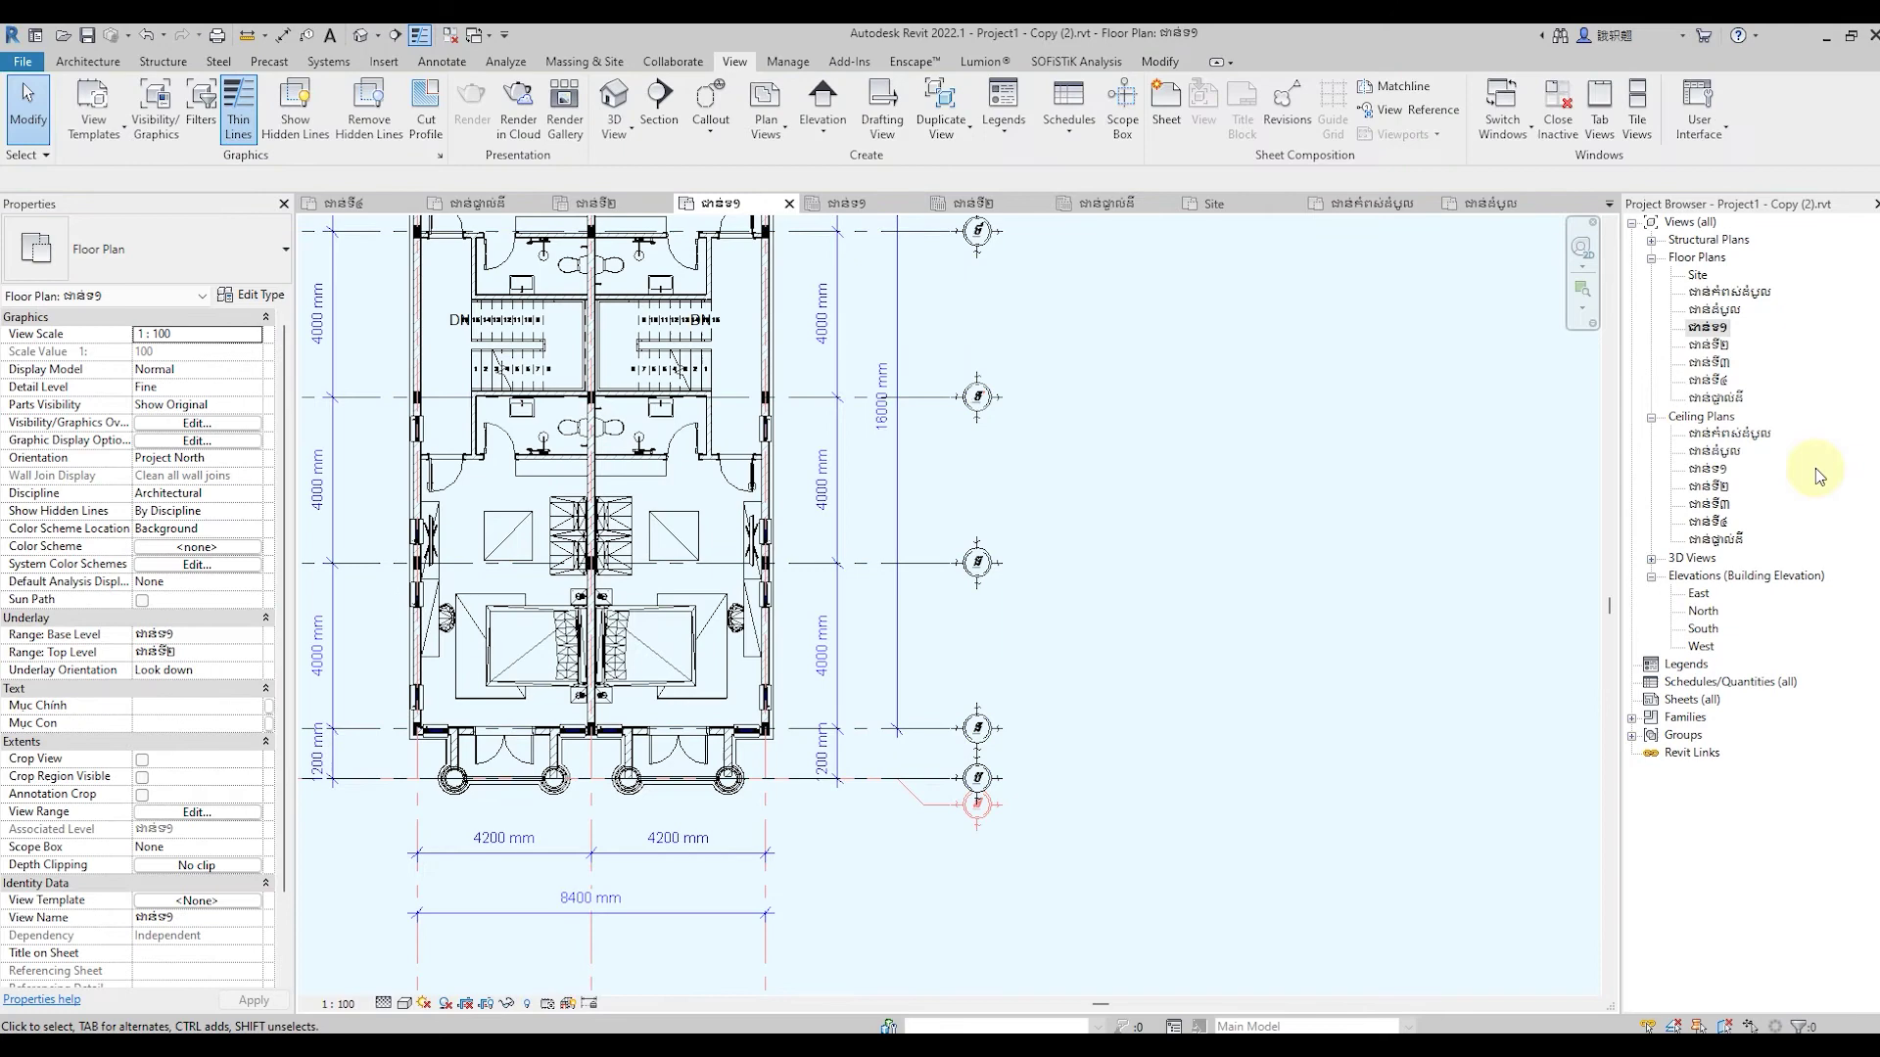
{"action": "double_click", "coordinate": [1708, 347]}
Zoom around ជាន់ទី២ to inspect the pasted grid bubbles, checking one grid
{"action": "scroll", "coordinate": [894, 558], "scroll_direction": "up", "scroll_amount": 2}
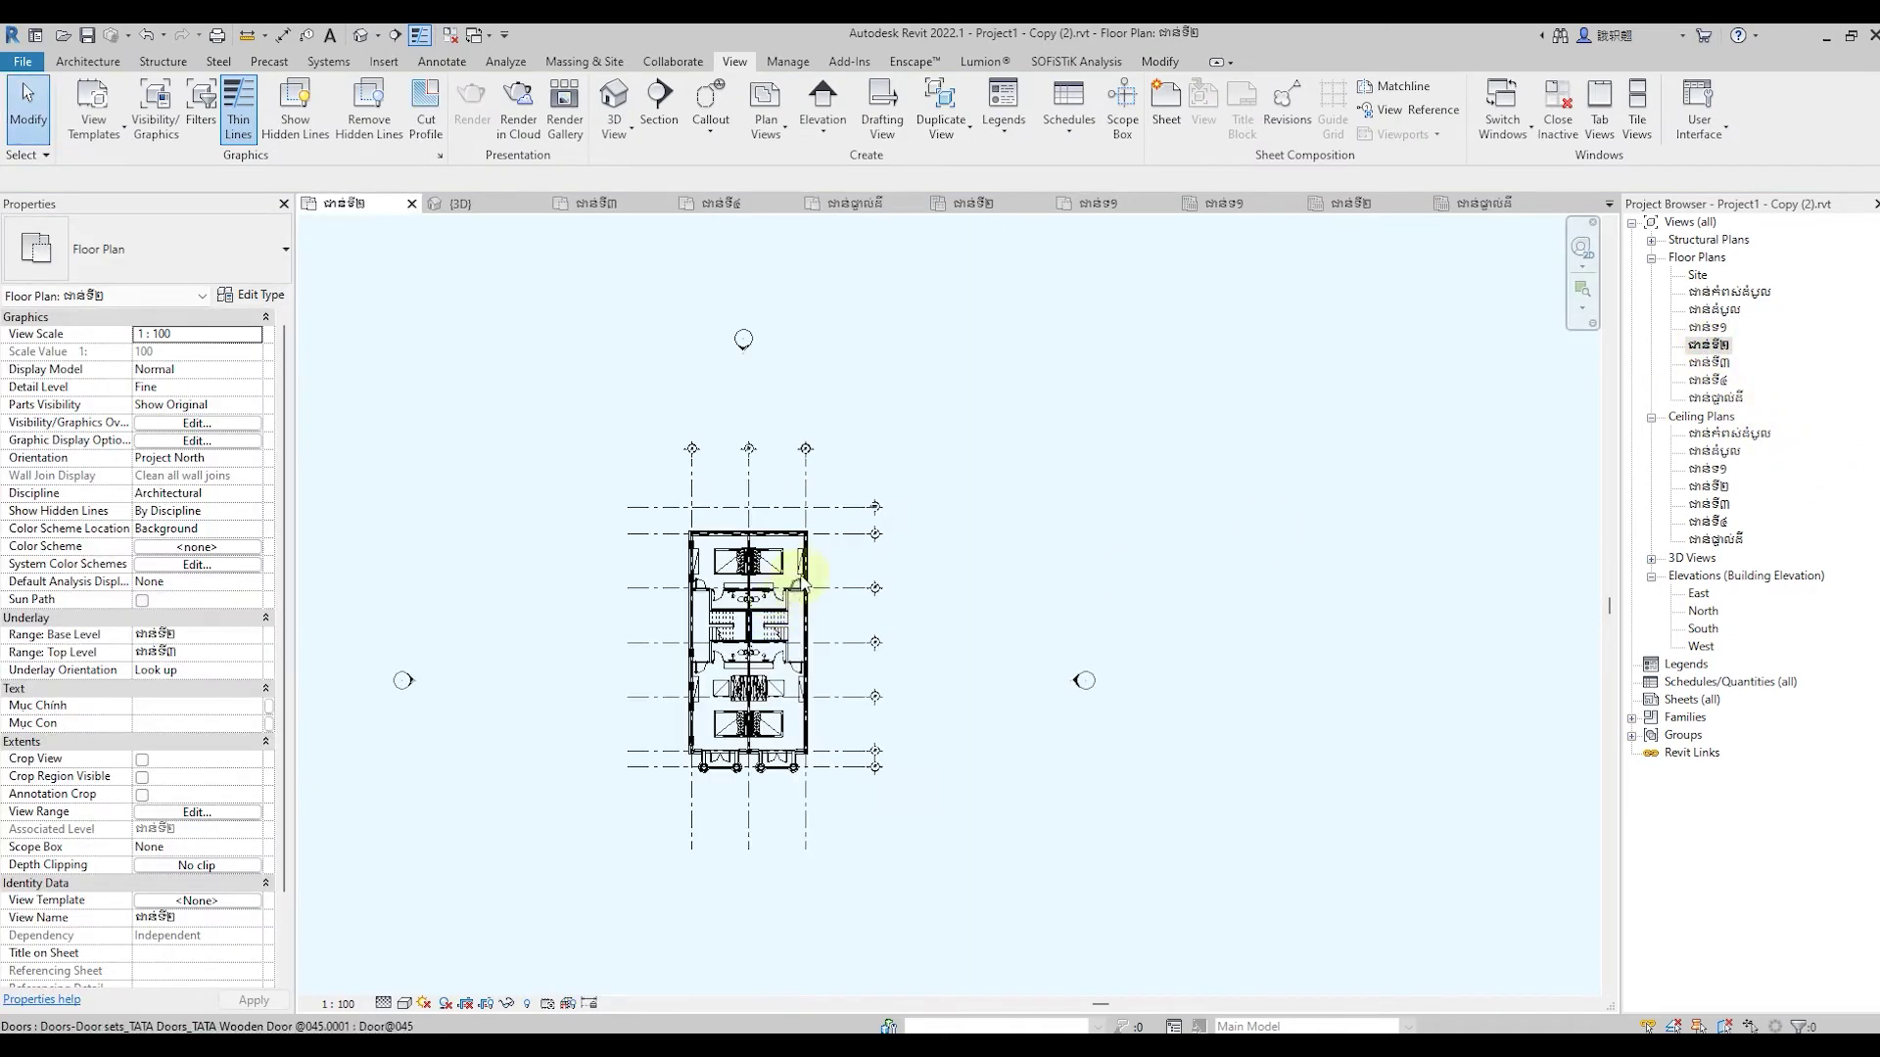
{"action": "scroll", "coordinate": [857, 548], "scroll_direction": "up", "scroll_amount": 3}
{"action": "scroll", "coordinate": [862, 548], "scroll_direction": "up", "scroll_amount": 2}
{"action": "scroll", "coordinate": [907, 440], "scroll_direction": "down", "scroll_amount": 1}
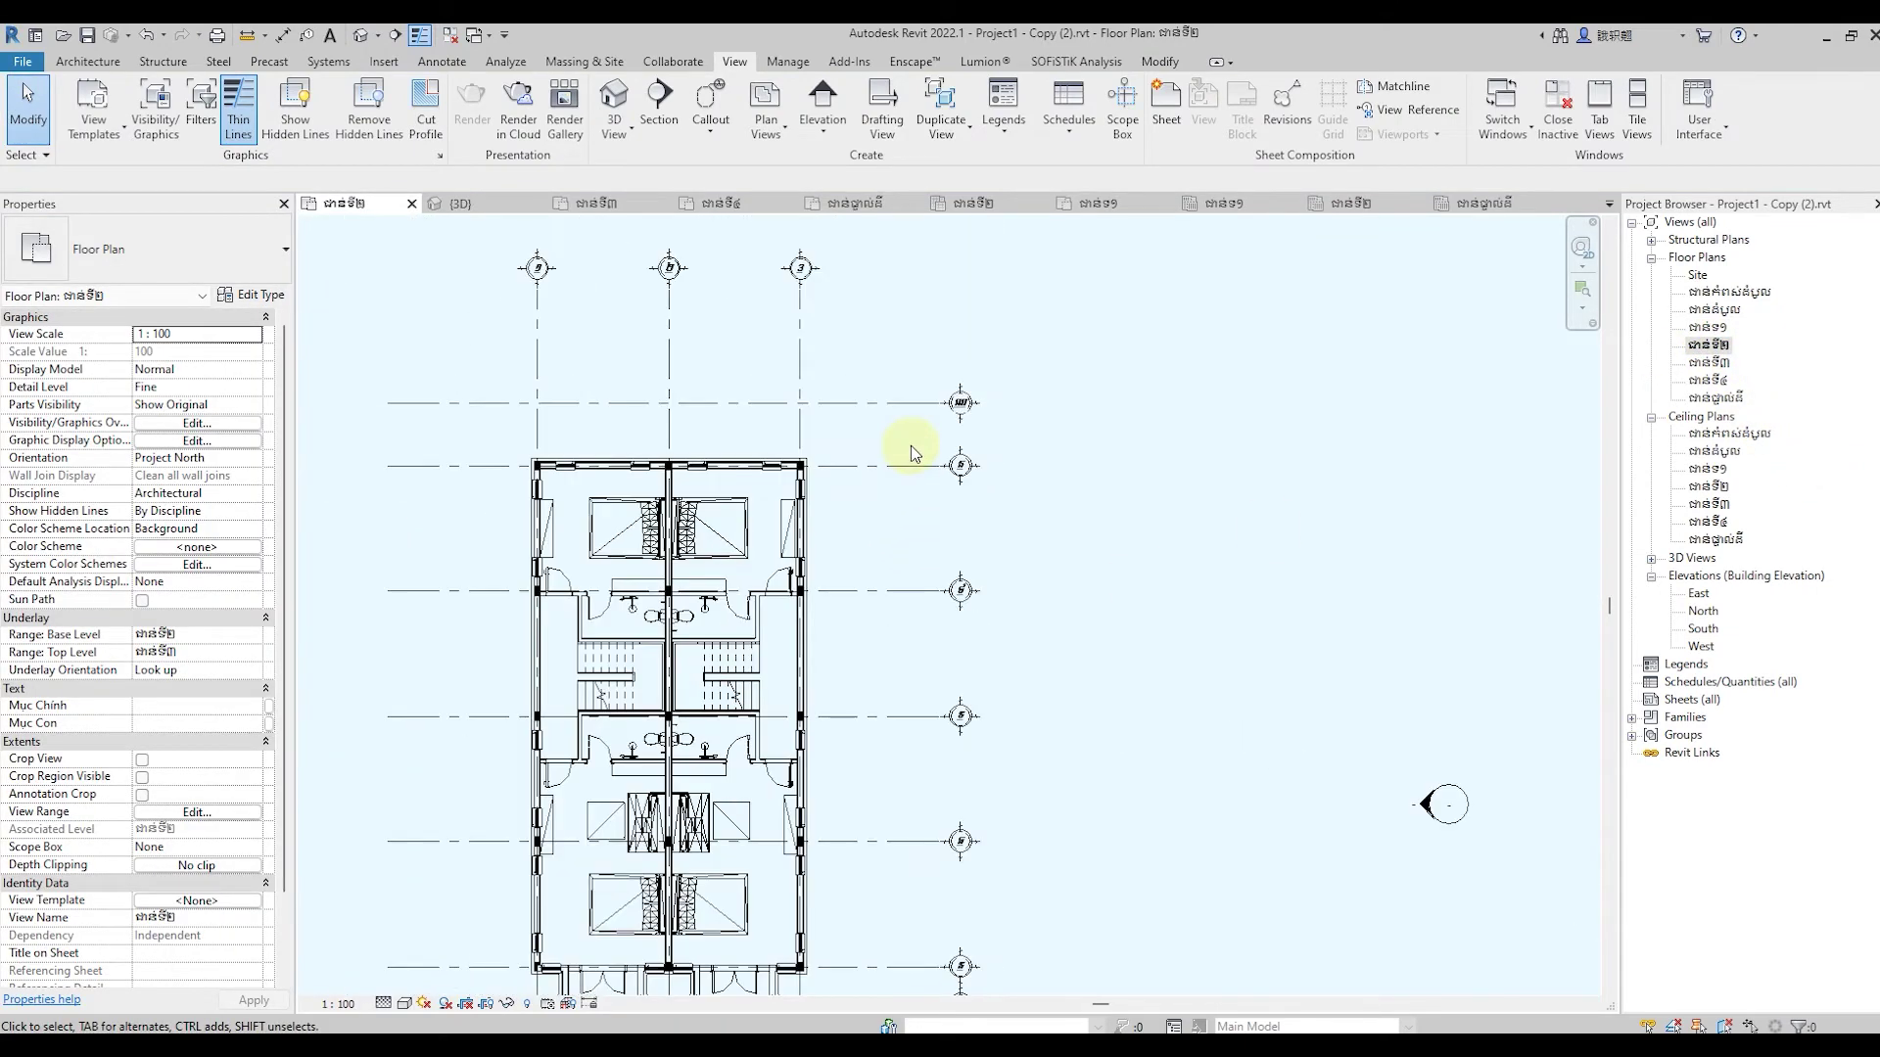
{"action": "scroll", "coordinate": [910, 444], "scroll_direction": "down", "scroll_amount": 1}
{"action": "scroll", "coordinate": [907, 529], "scroll_direction": "up", "scroll_amount": 1}
{"action": "scroll", "coordinate": [938, 754], "scroll_direction": "up", "scroll_amount": 2}
{"action": "scroll", "coordinate": [938, 754], "scroll_direction": "up", "scroll_amount": 1}
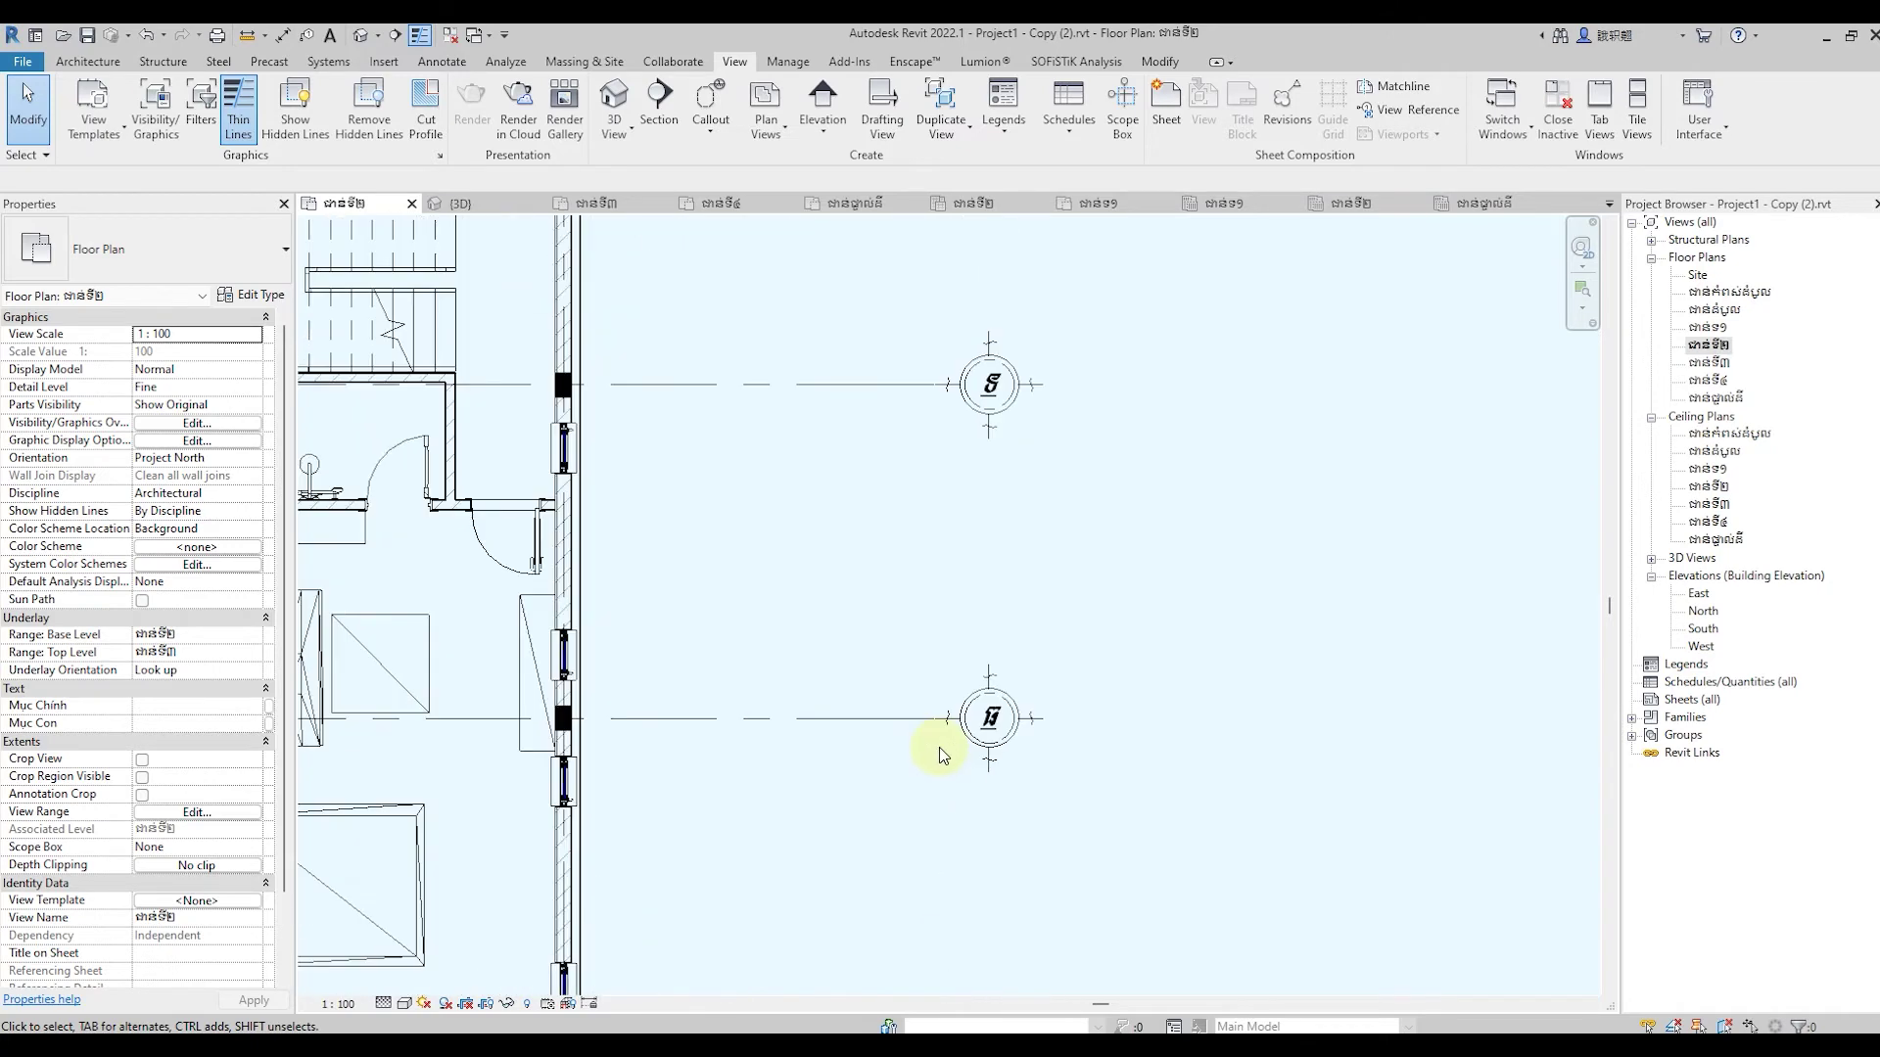
{"action": "scroll", "coordinate": [938, 754], "scroll_direction": "up", "scroll_amount": 1}
{"action": "scroll", "coordinate": [1110, 677], "scroll_direction": "up", "scroll_amount": 2}
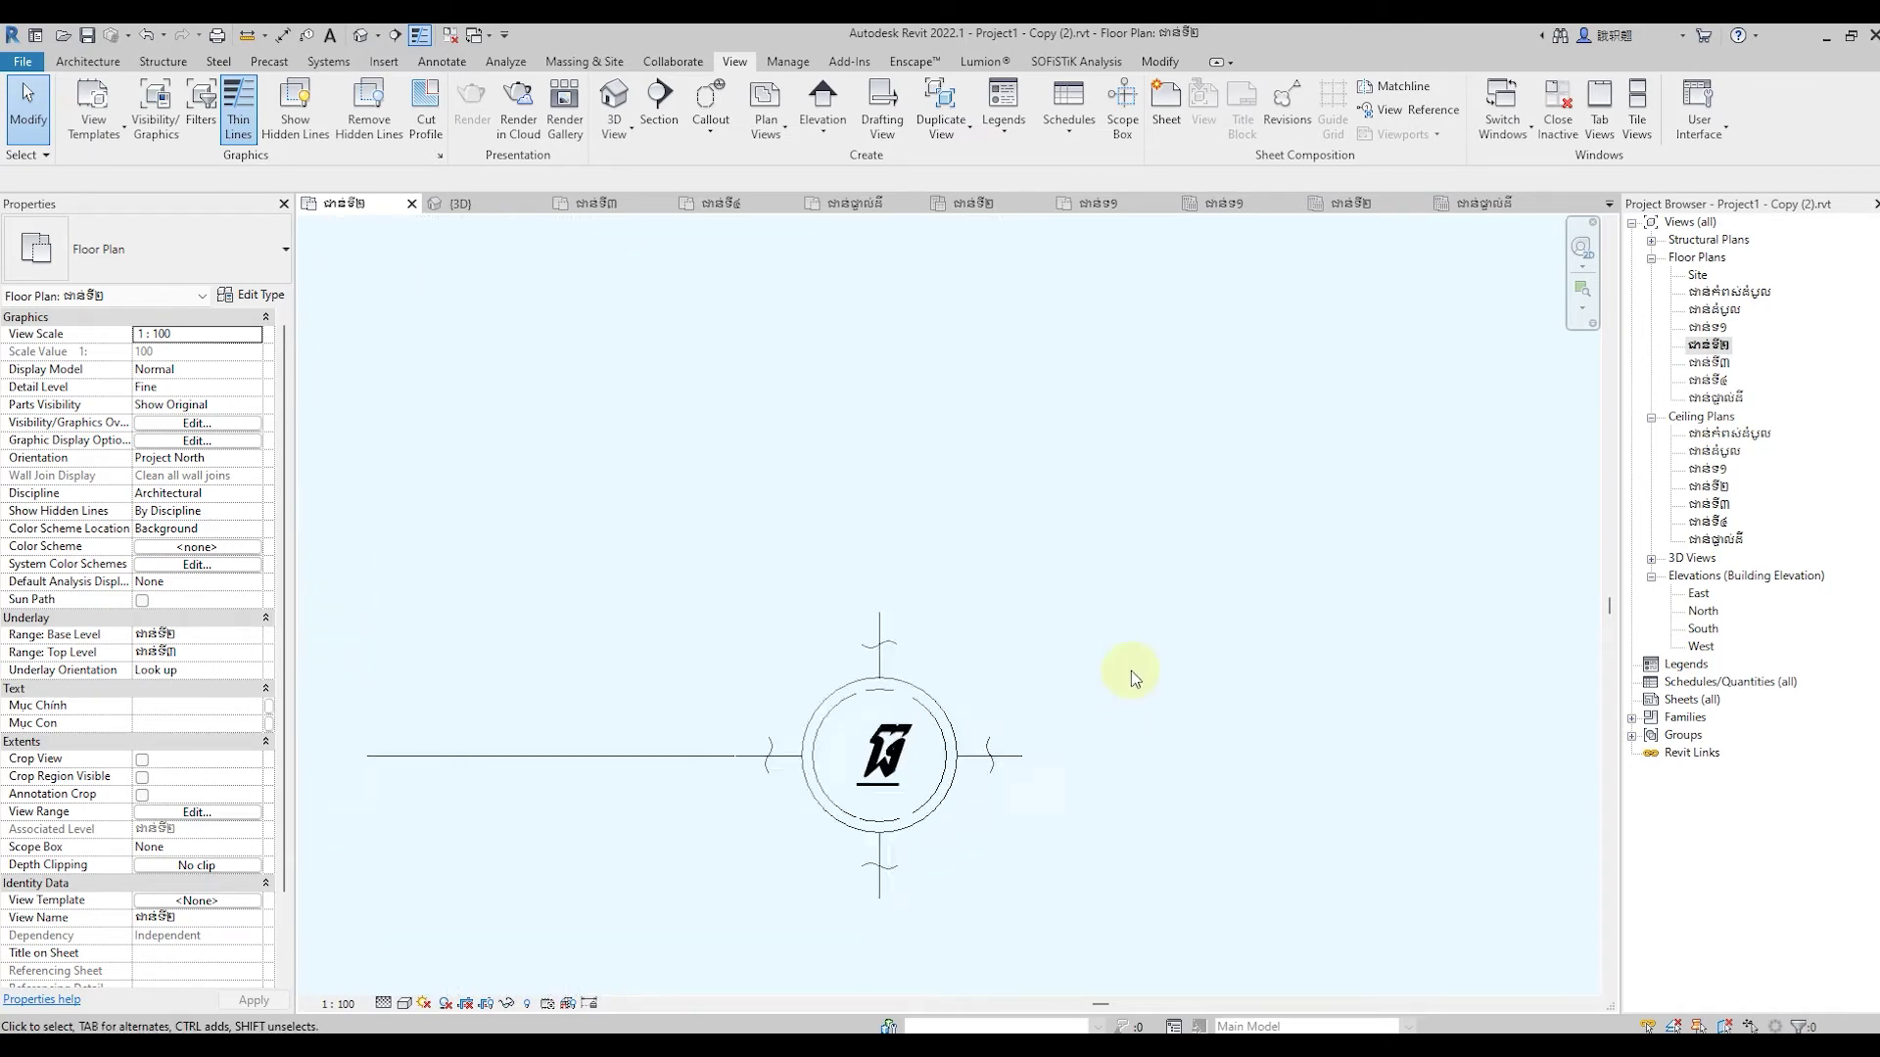
{"action": "left_click", "coordinate": [884, 754]}
{"action": "left_click", "coordinate": [1124, 667]}
{"action": "scroll", "coordinate": [1125, 666], "scroll_direction": "down", "scroll_amount": 2}
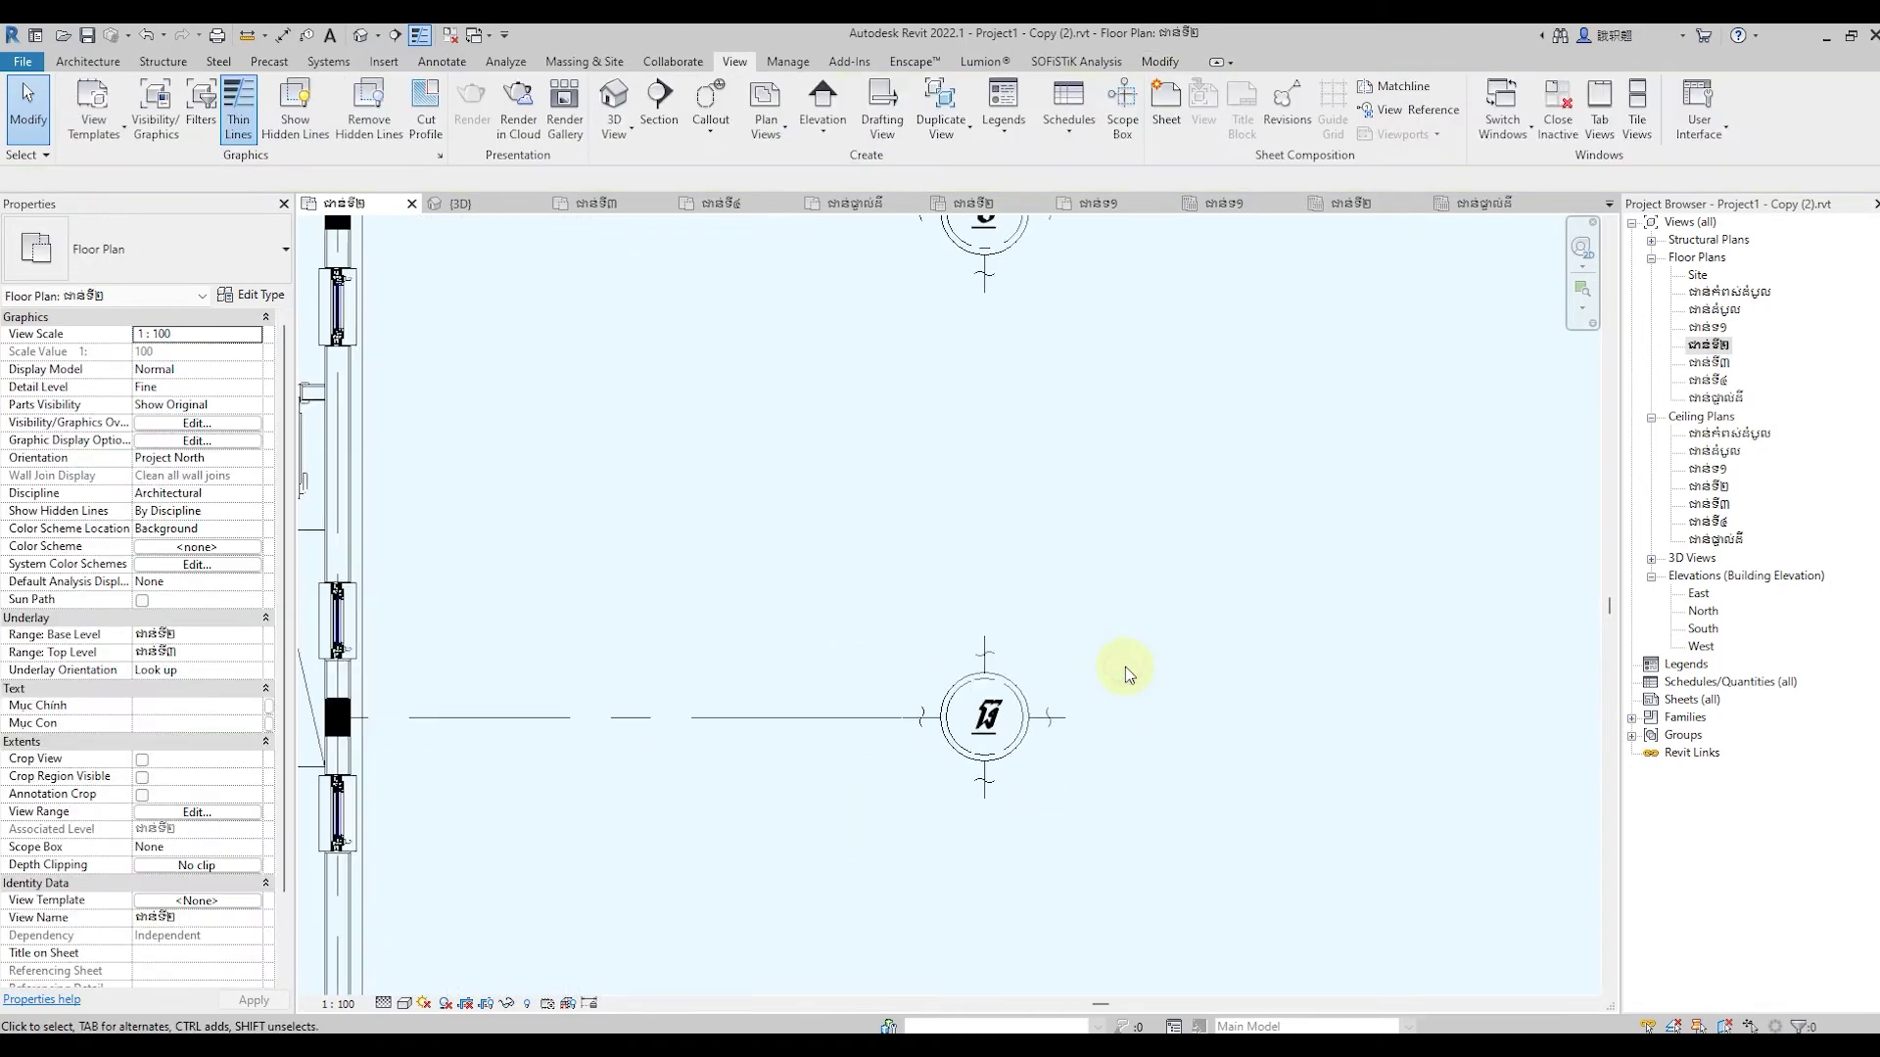
{"action": "scroll", "coordinate": [1125, 667], "scroll_direction": "down", "scroll_amount": 2}
{"action": "scroll", "coordinate": [1125, 667], "scroll_direction": "down", "scroll_amount": 1}
{"action": "scroll", "coordinate": [1125, 667], "scroll_direction": "down", "scroll_amount": 2}
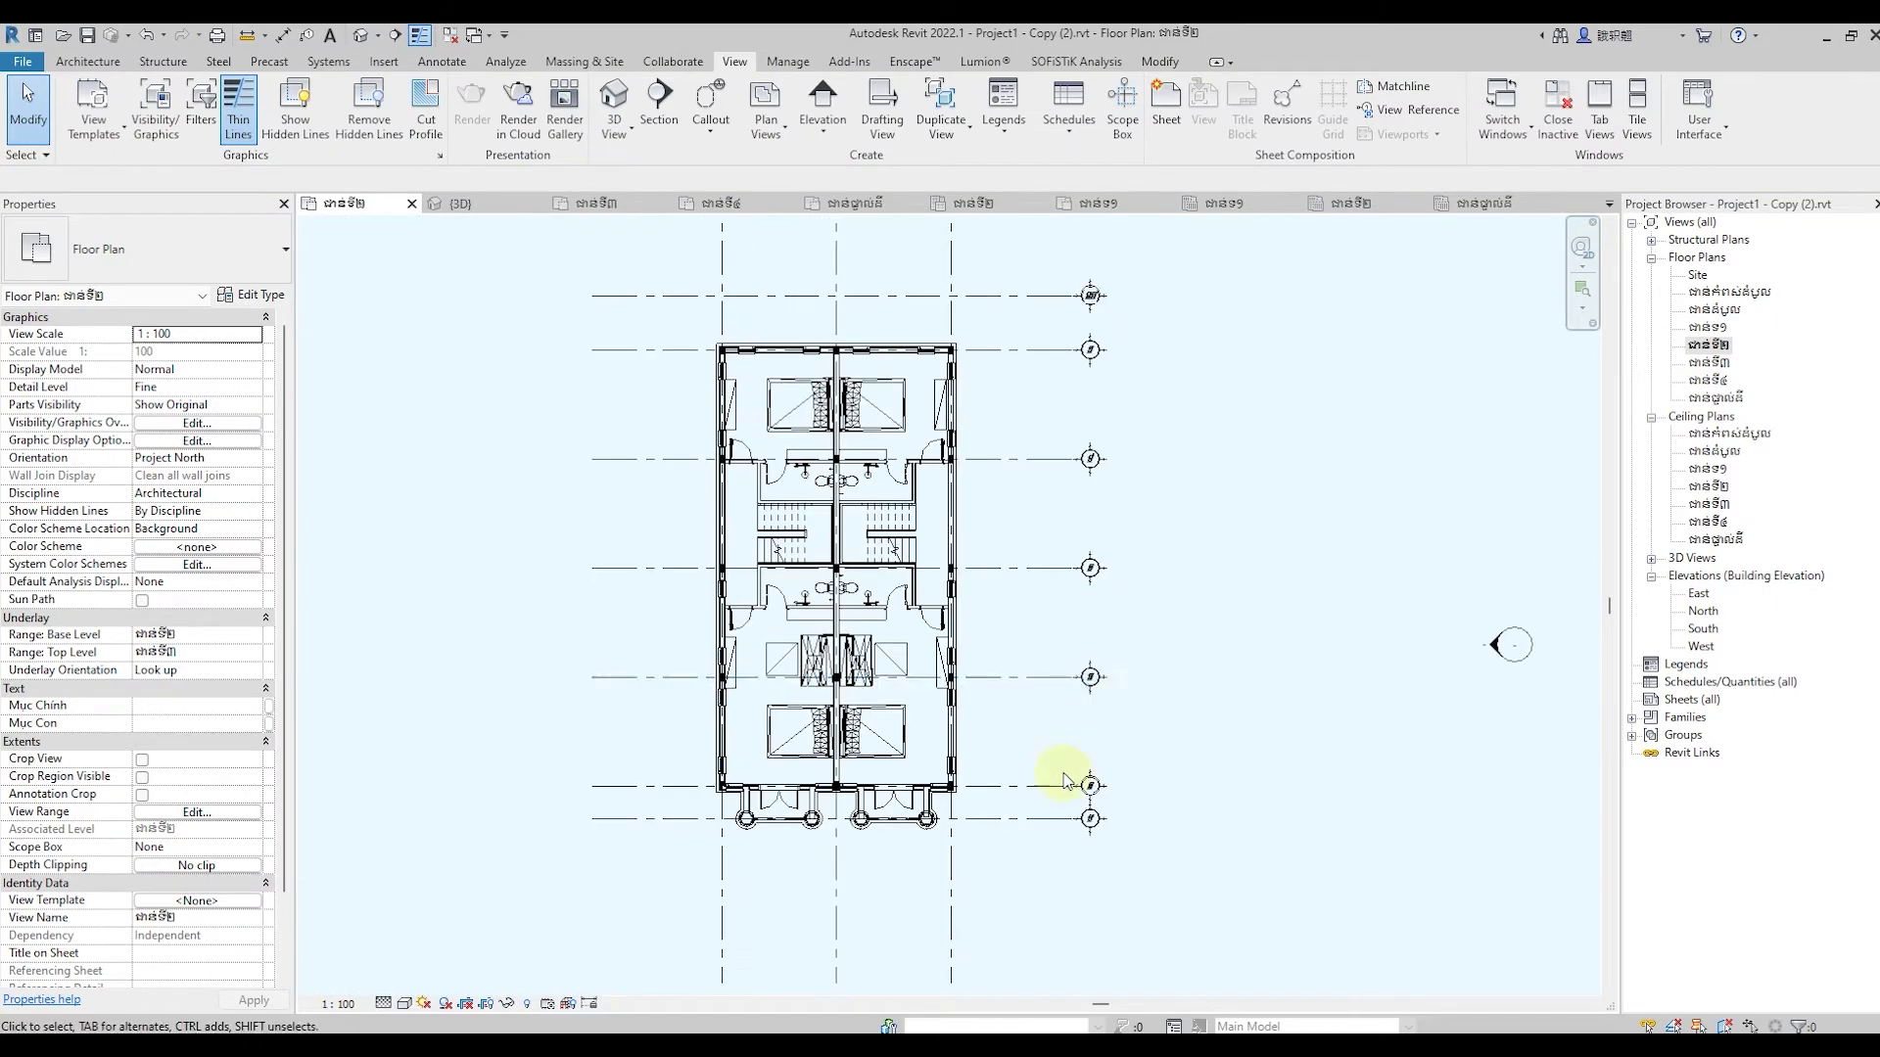
{"action": "scroll", "coordinate": [1070, 776], "scroll_direction": "up", "scroll_amount": 1}
{"action": "scroll", "coordinate": [1178, 780], "scroll_direction": "up", "scroll_amount": 2}
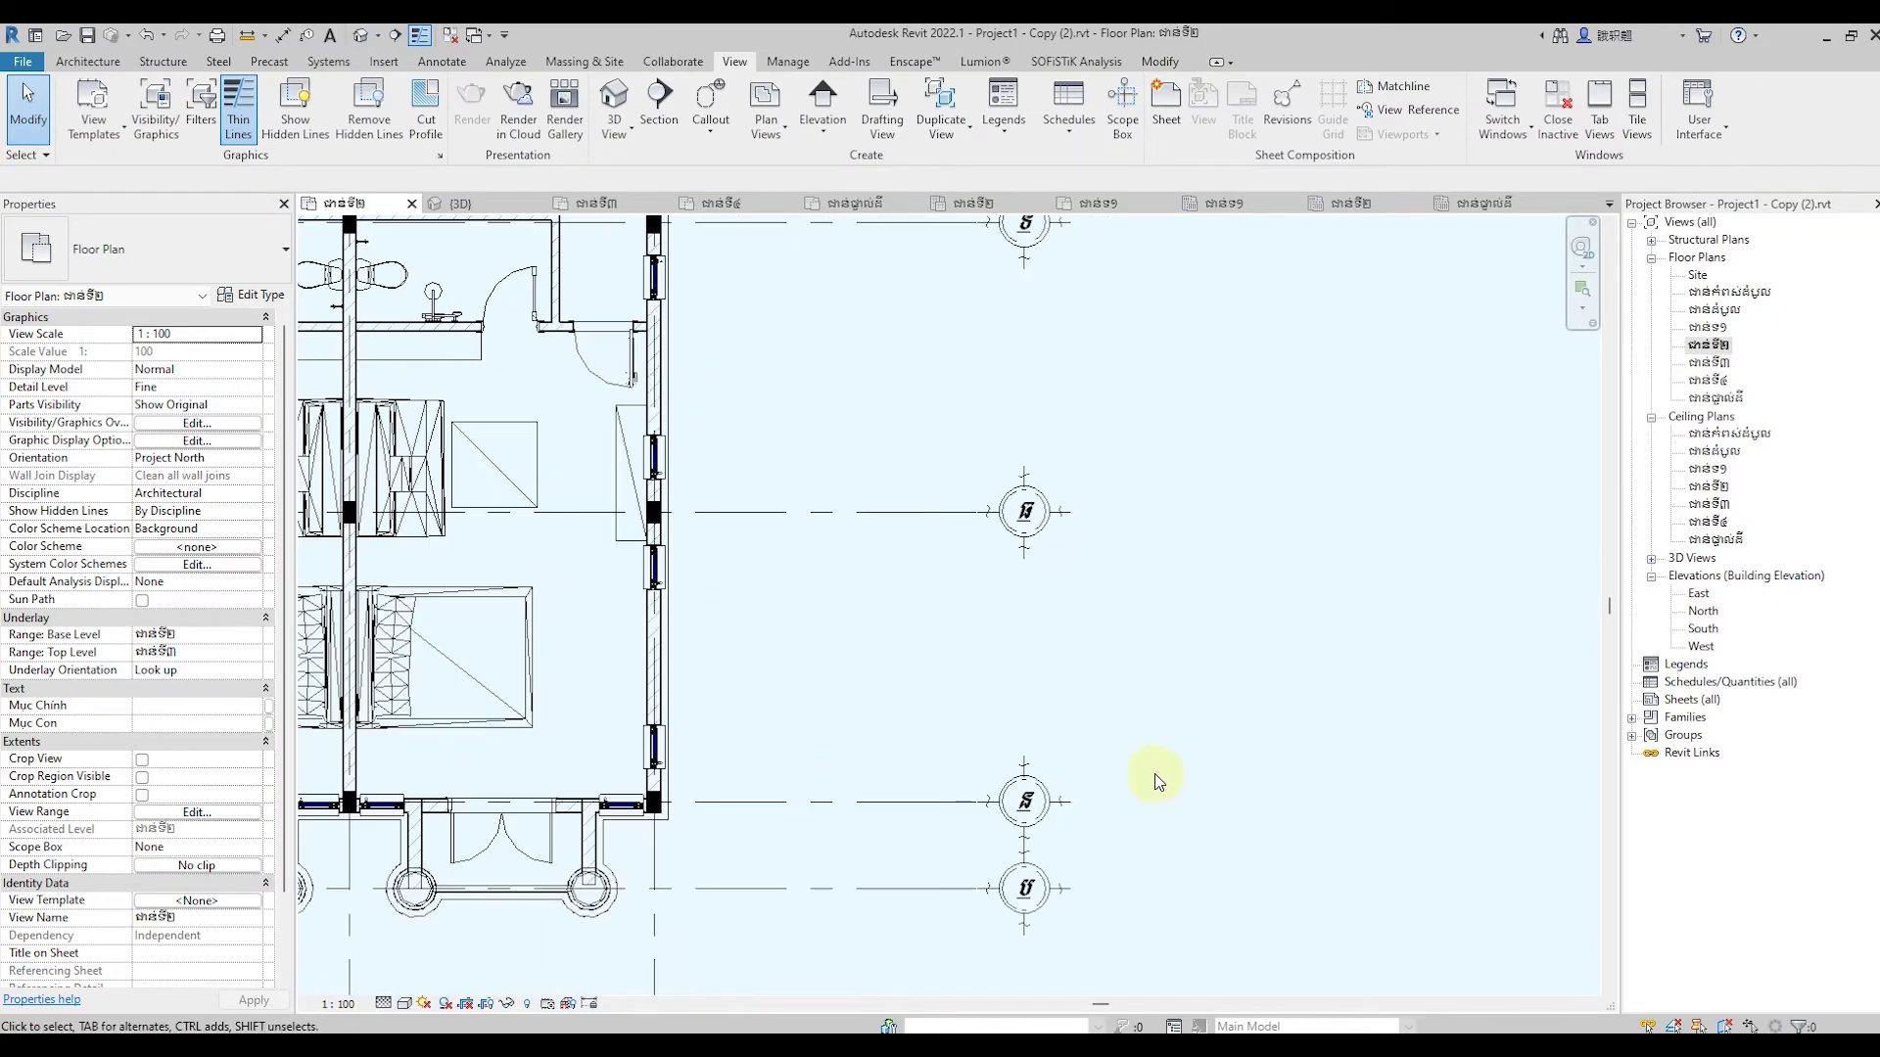
{"action": "scroll", "coordinate": [970, 808], "scroll_direction": "down", "scroll_amount": 2}
{"action": "scroll", "coordinate": [964, 798], "scroll_direction": "down", "scroll_amount": 1}
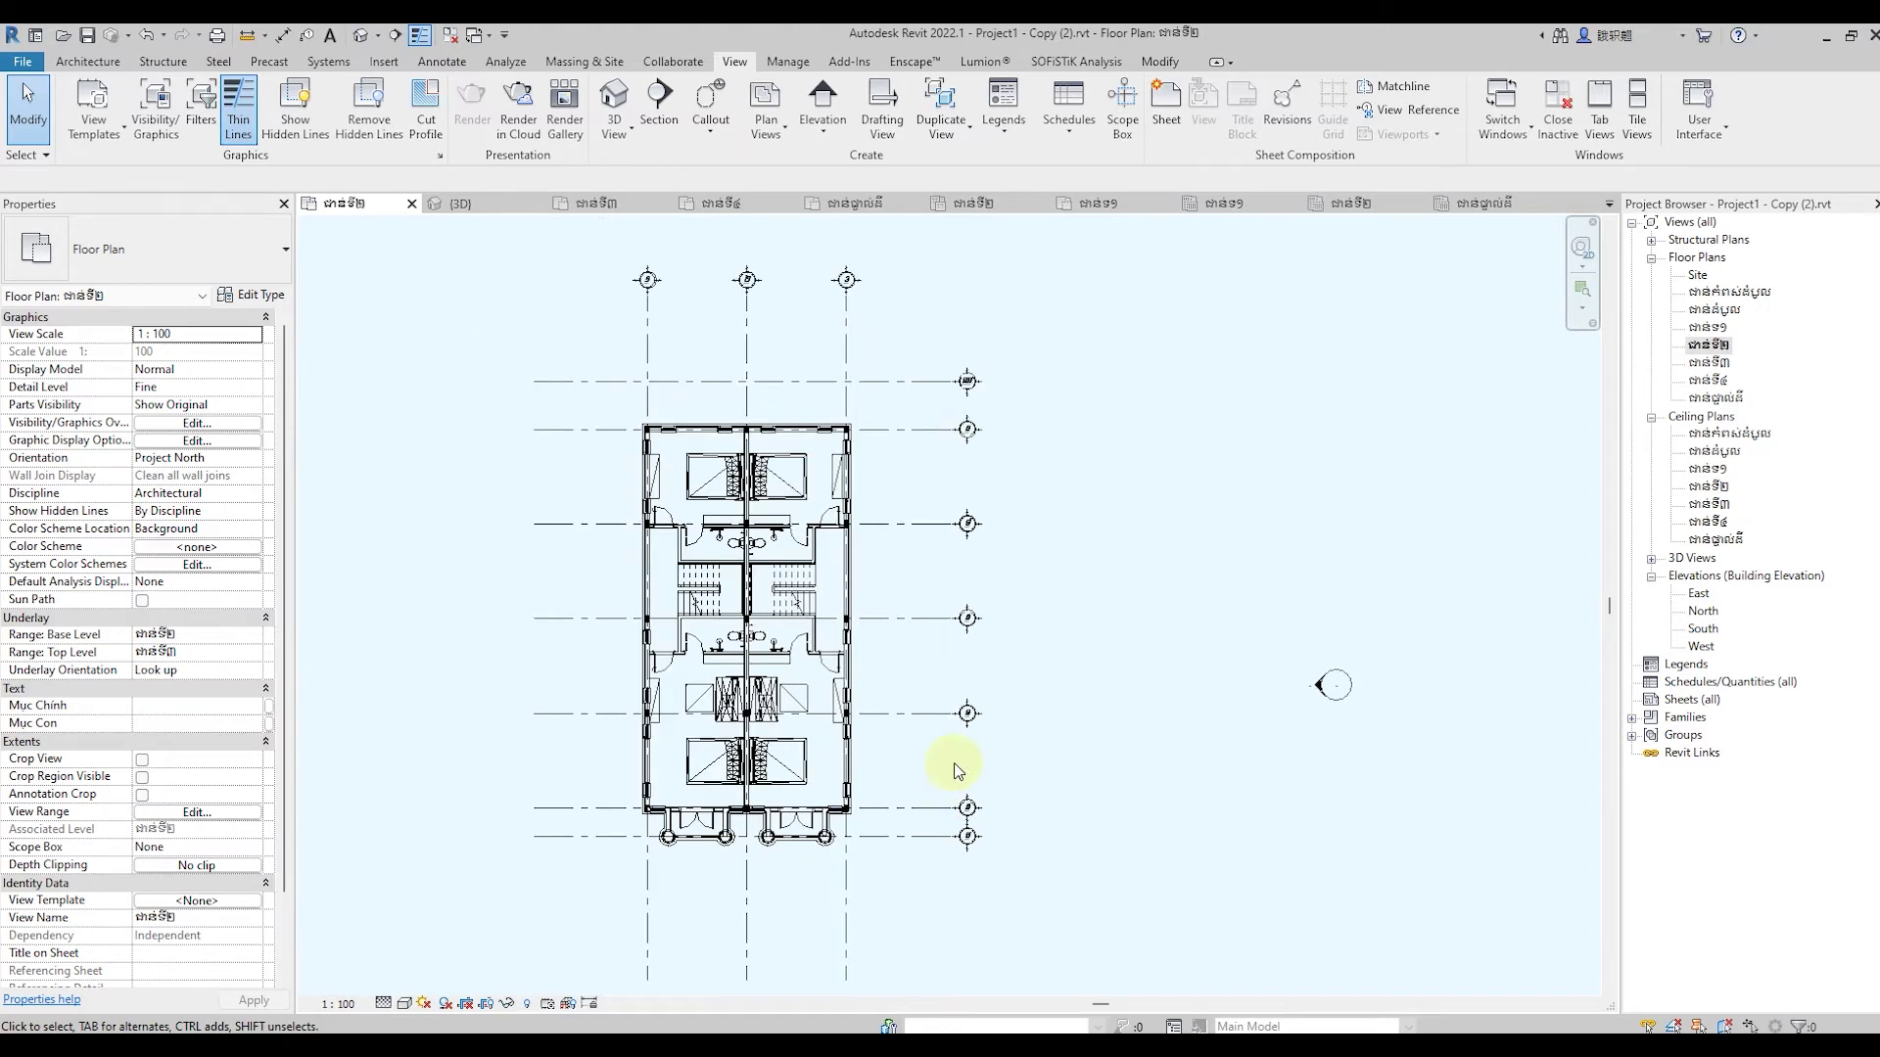
{"action": "scroll", "coordinate": [969, 407], "scroll_direction": "up", "scroll_amount": 2}
{"action": "scroll", "coordinate": [989, 318], "scroll_direction": "up", "scroll_amount": 2}
{"action": "scroll", "coordinate": [990, 308], "scroll_direction": "up", "scroll_amount": 1}
{"action": "double_click", "coordinate": [992, 340]}
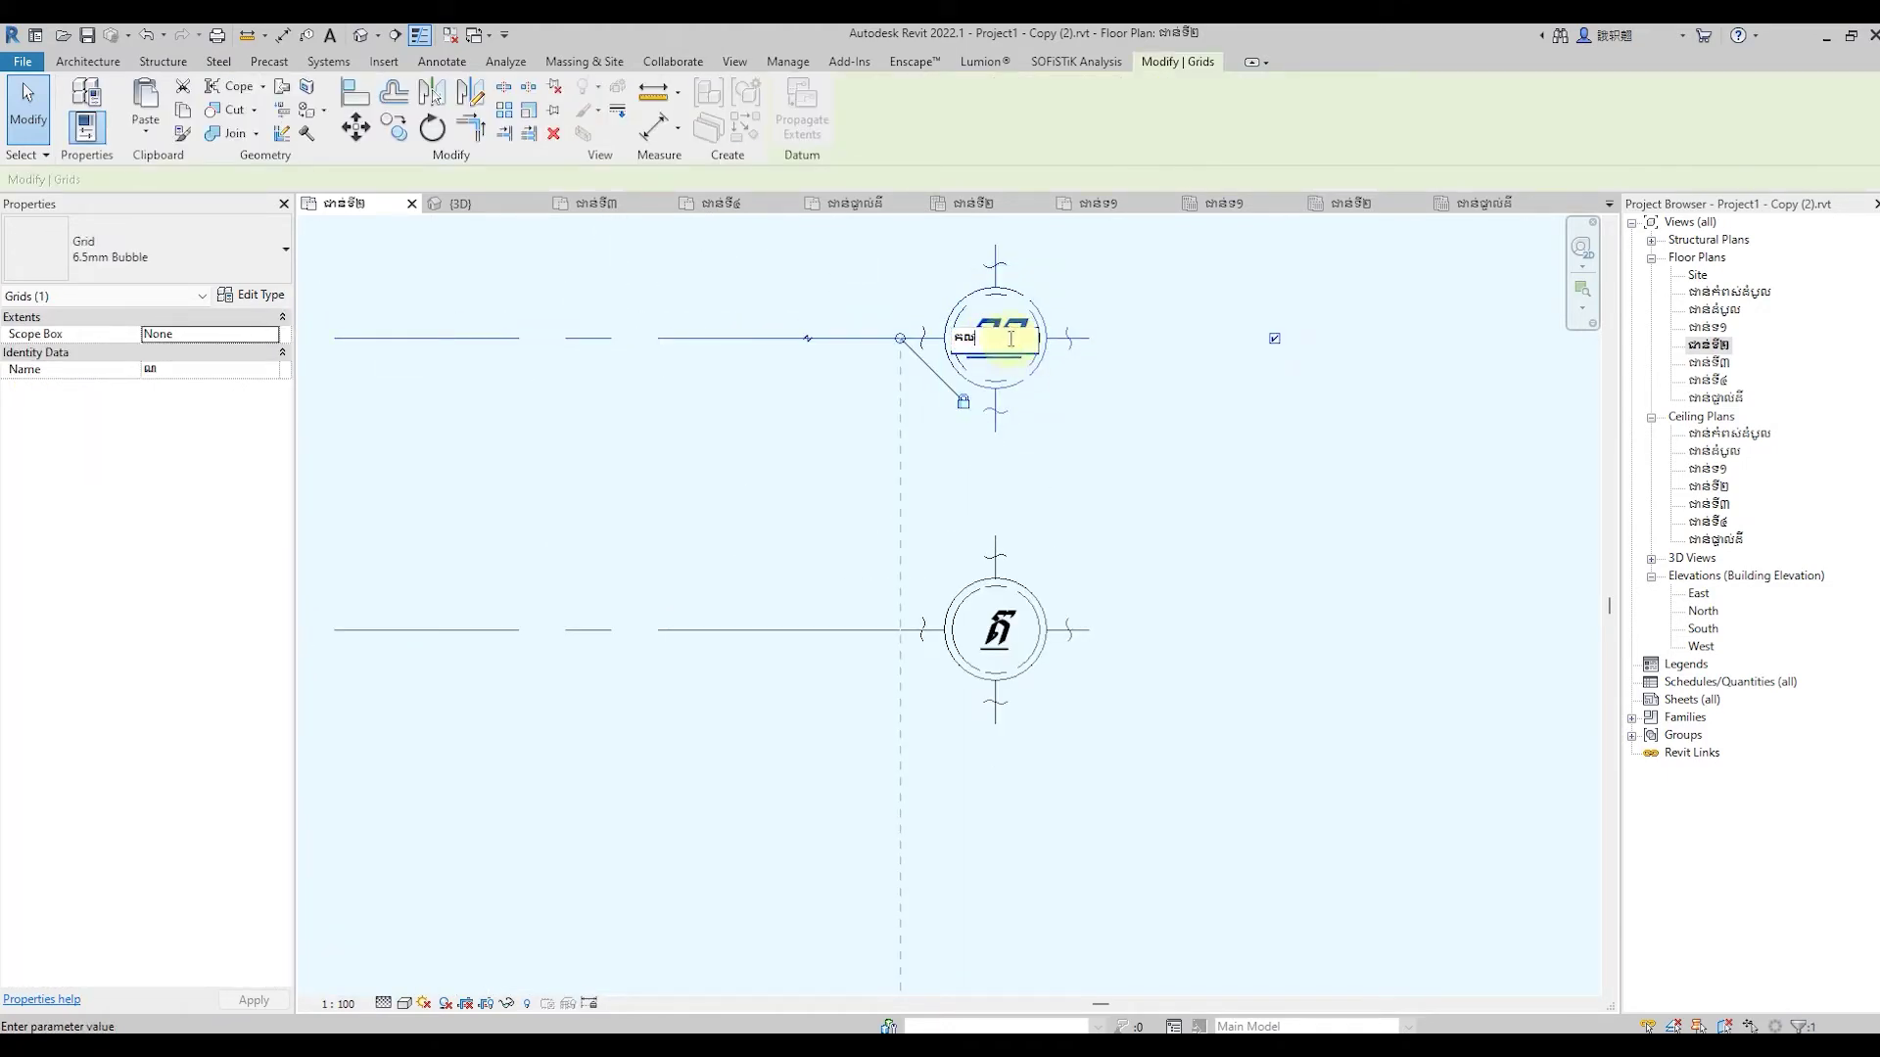
{"action": "type", "text": "គណ"}
{"action": "left_click", "coordinate": [1174, 462]}
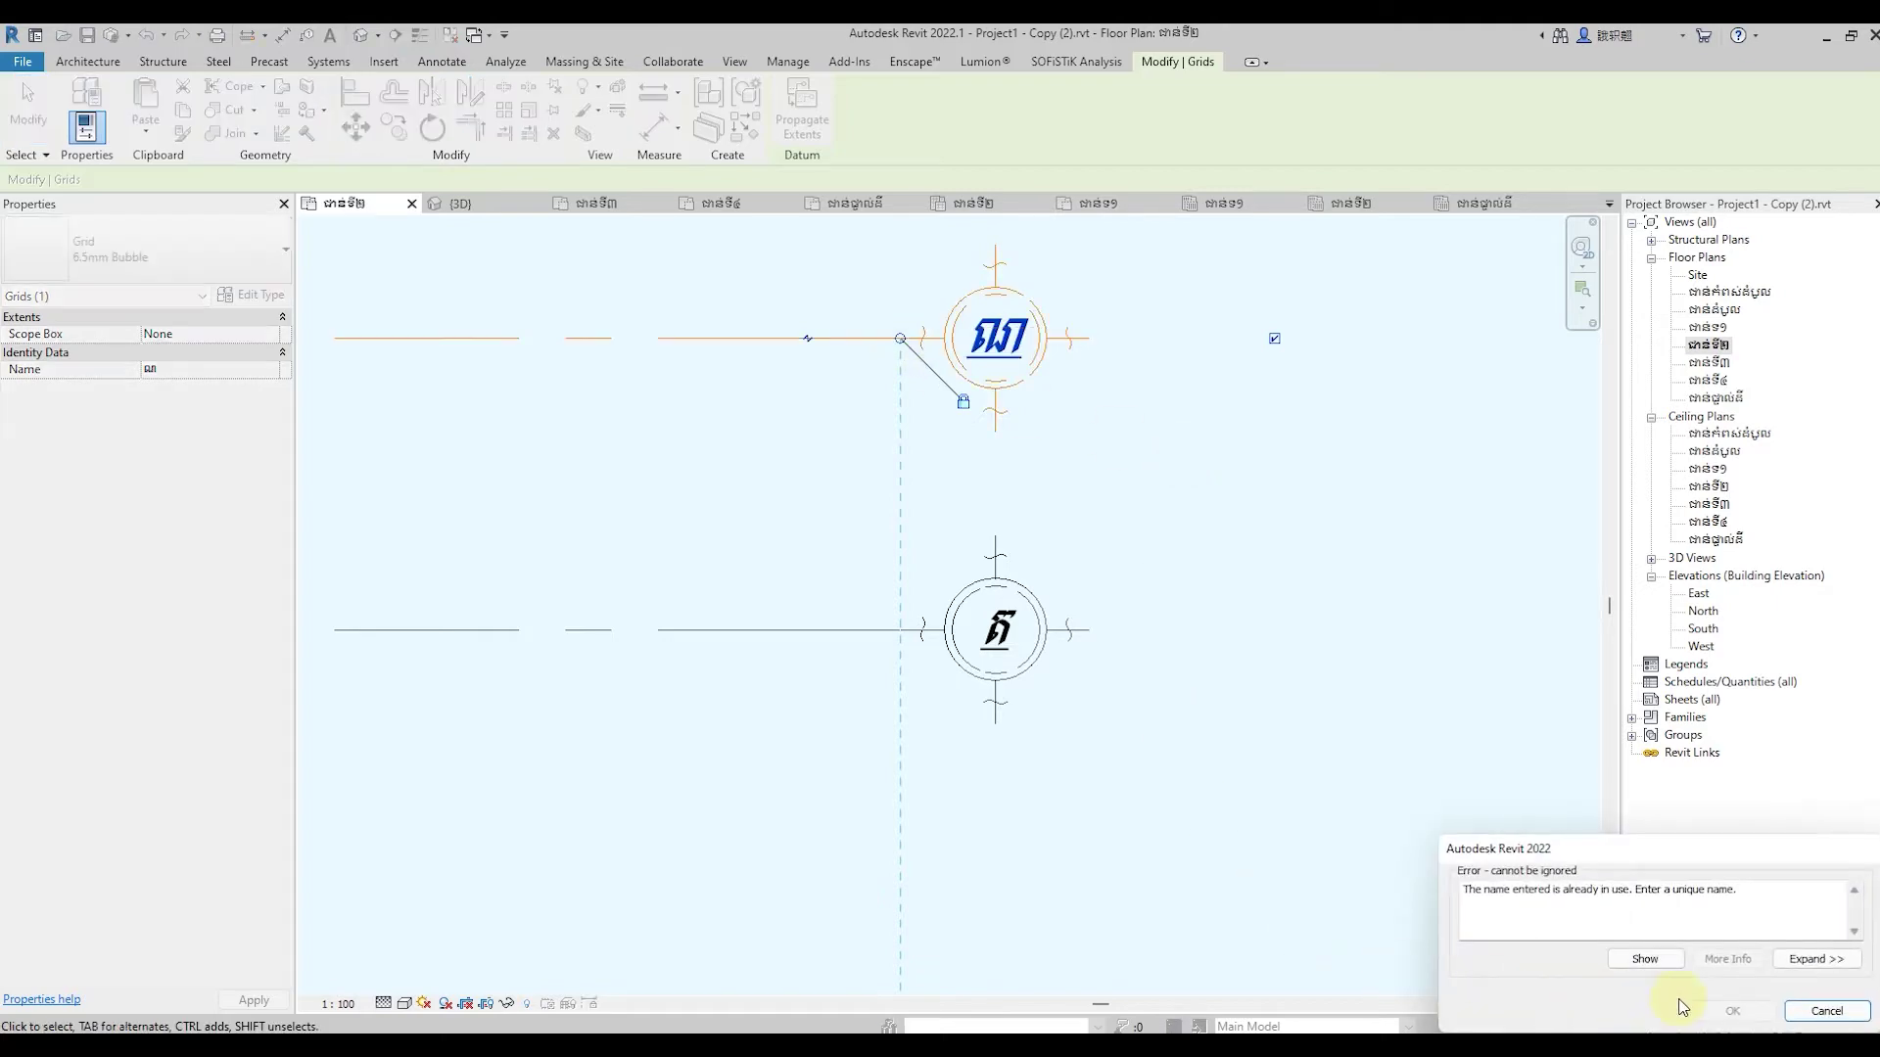
{"action": "left_click", "coordinate": [1645, 958]}
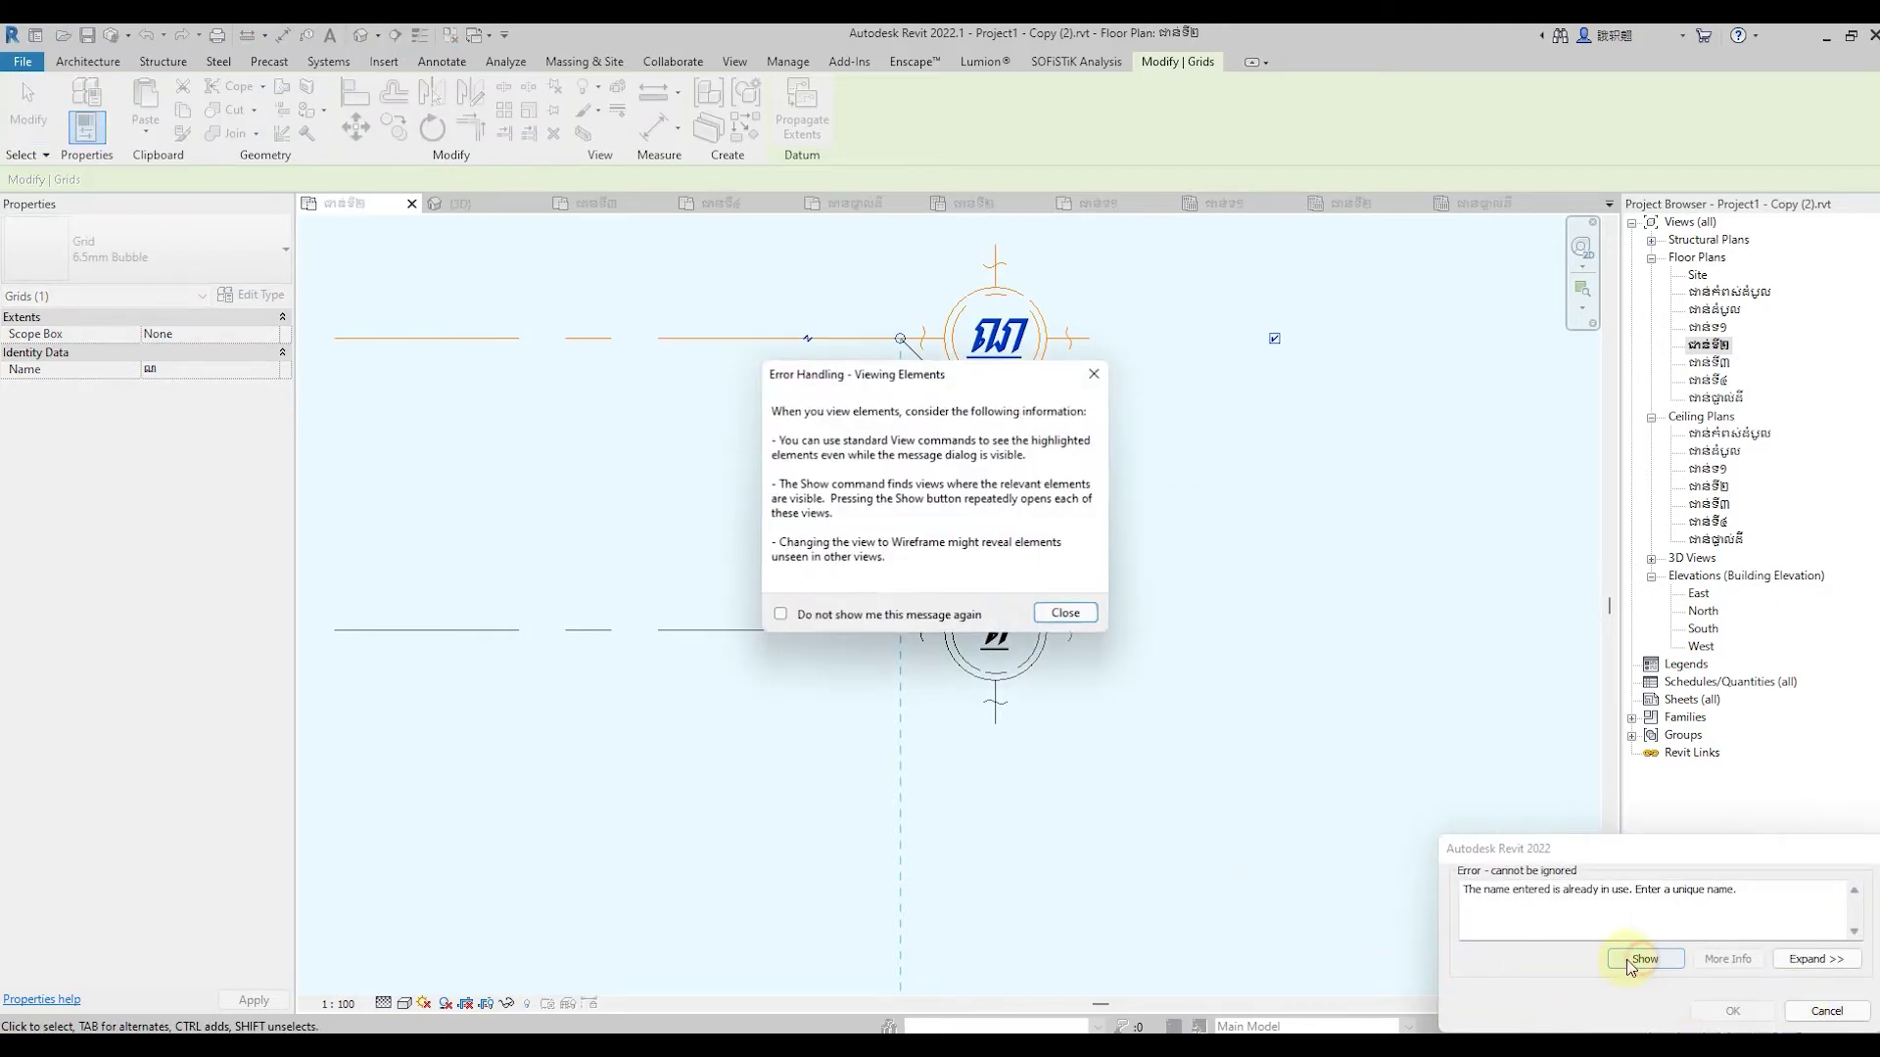
{"action": "left_click", "coordinate": [1060, 610]}
{"action": "scroll", "coordinate": [1251, 722], "scroll_direction": "up", "scroll_amount": 2}
{"action": "scroll", "coordinate": [1256, 723], "scroll_direction": "up", "scroll_amount": 2}
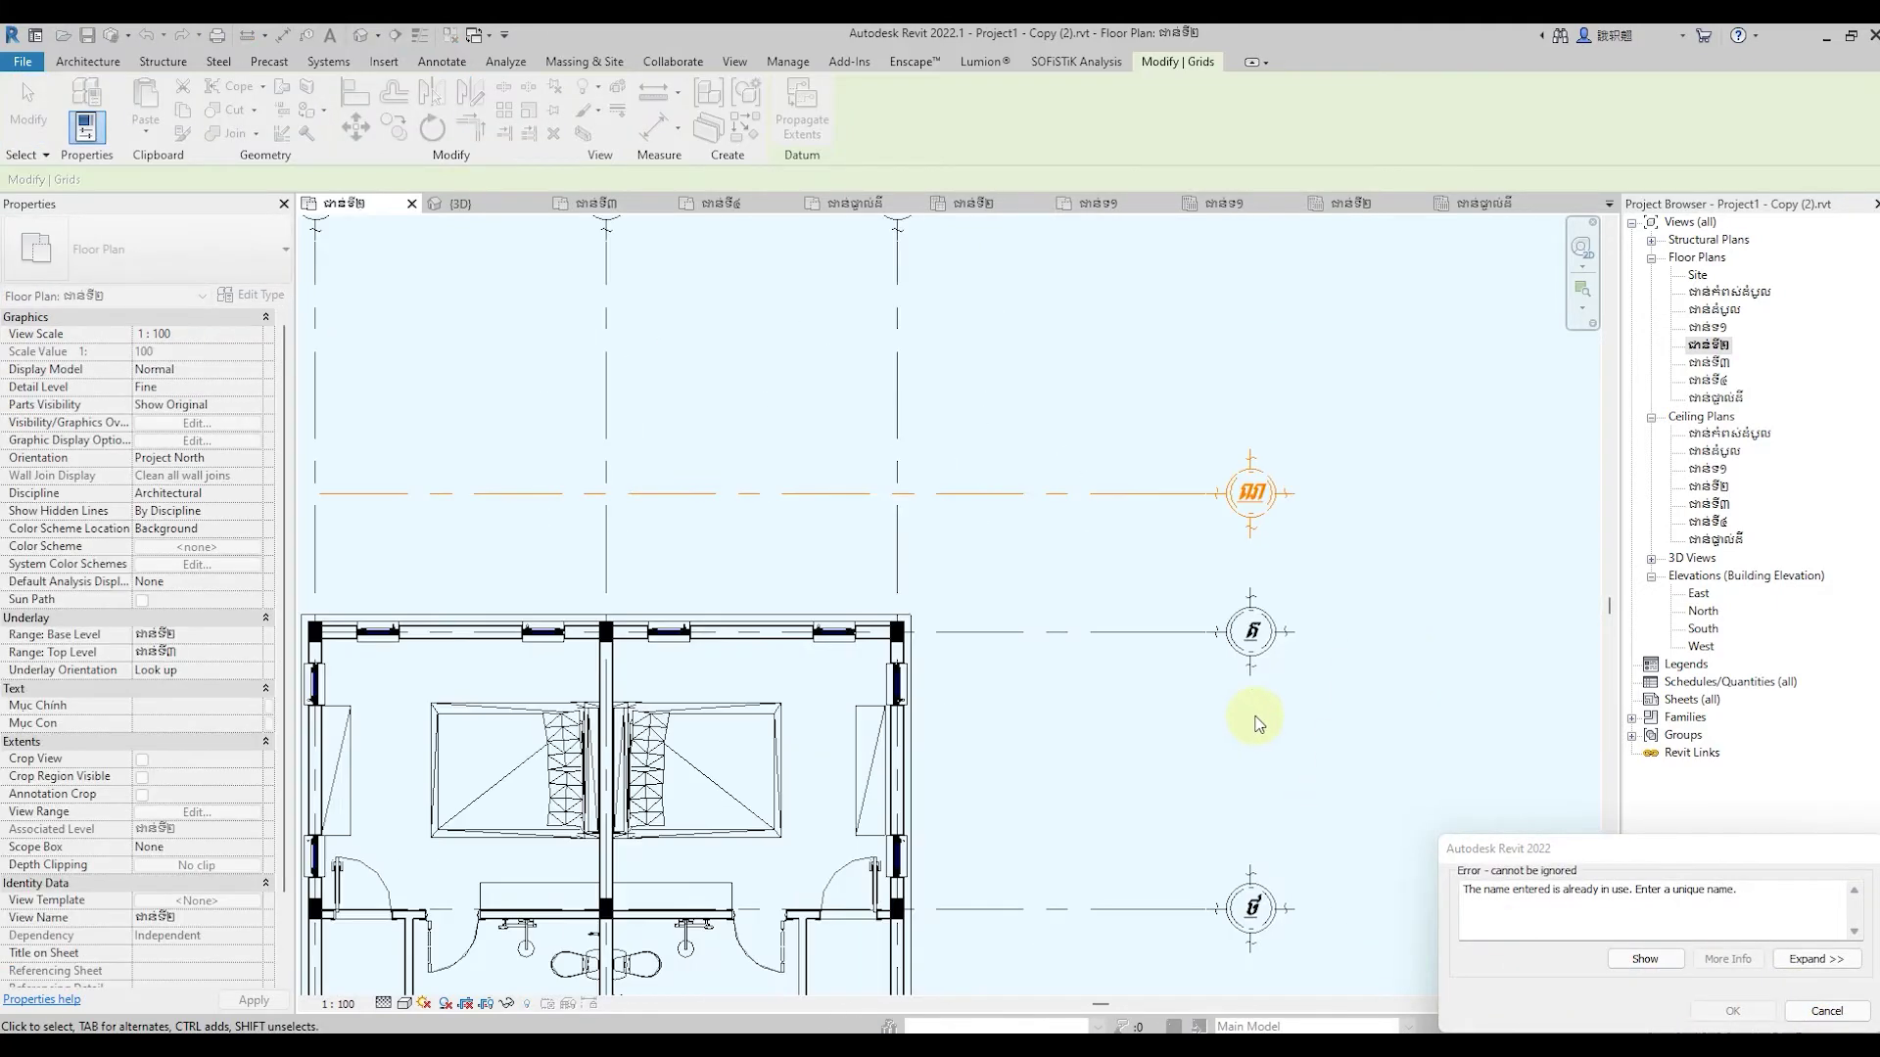
{"action": "scroll", "coordinate": [848, 415], "scroll_direction": "down", "scroll_amount": 3}
{"action": "scroll", "coordinate": [848, 415], "scroll_direction": "down", "scroll_amount": 2}
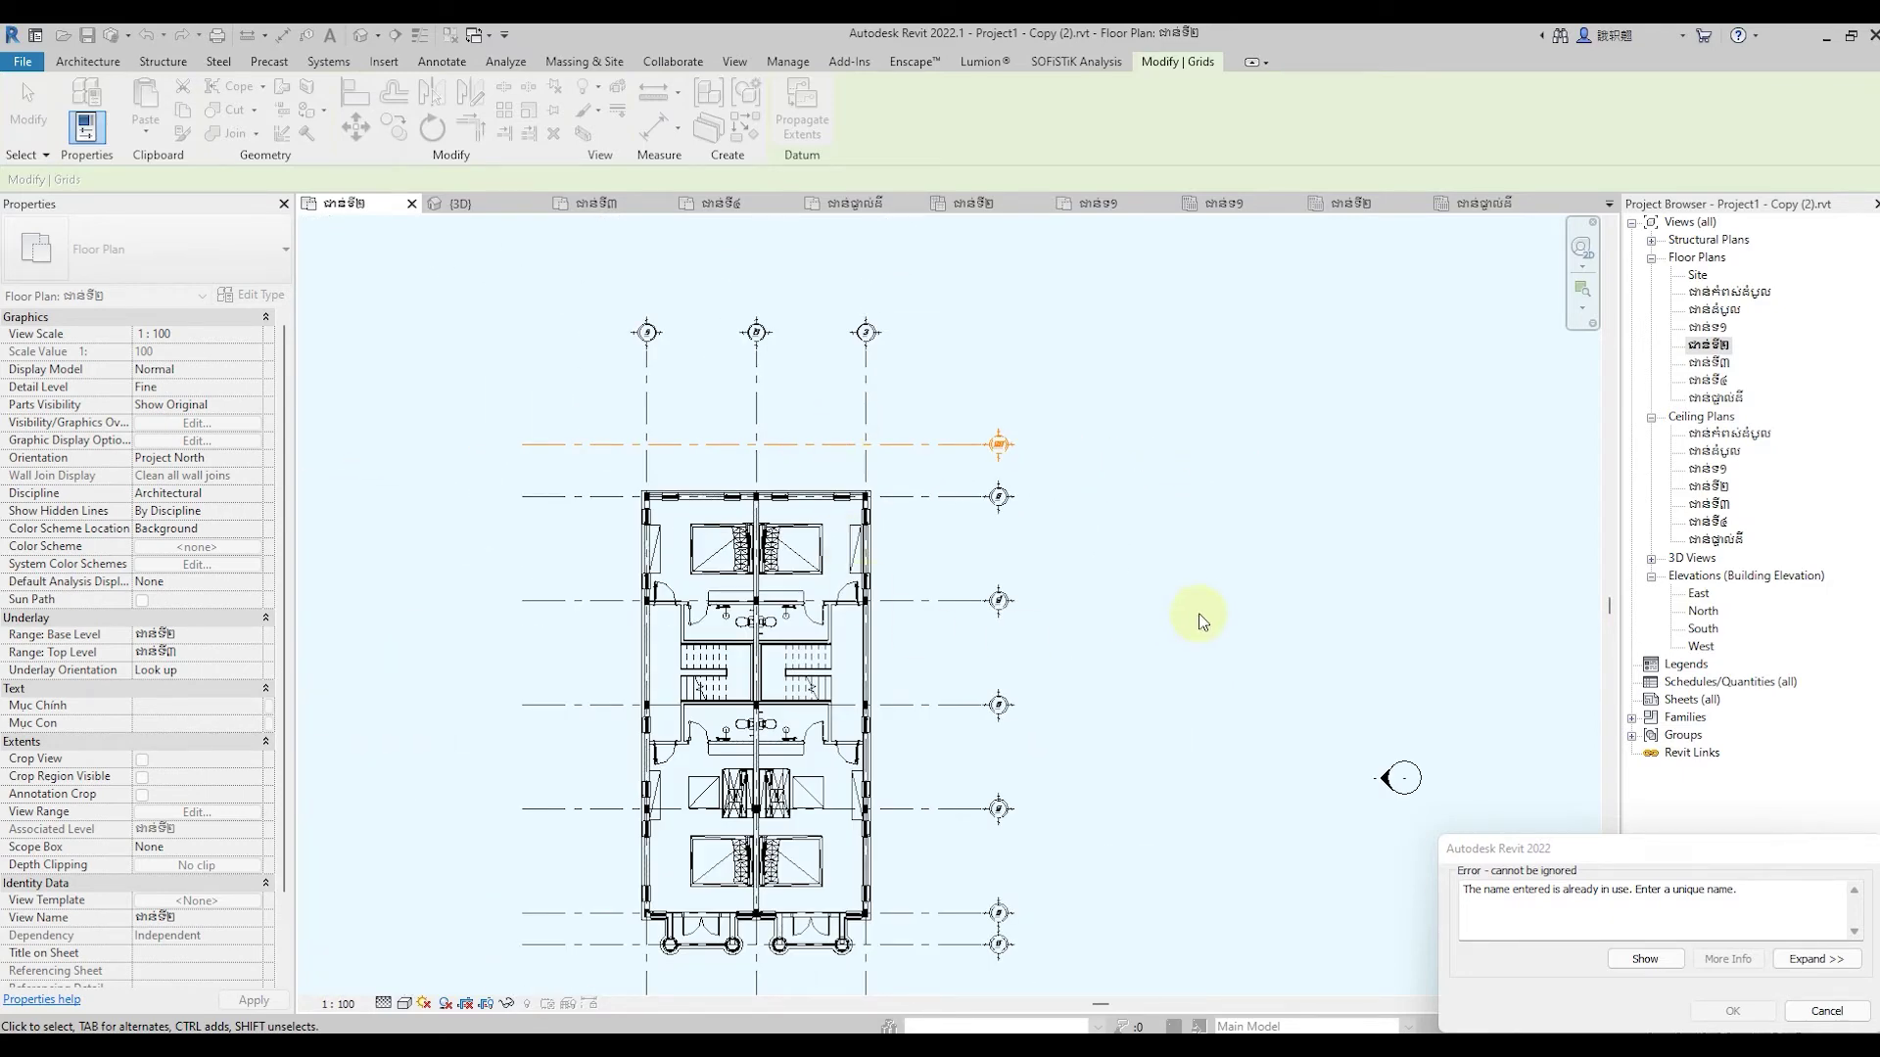
{"action": "left_click", "coordinate": [1827, 1010]}
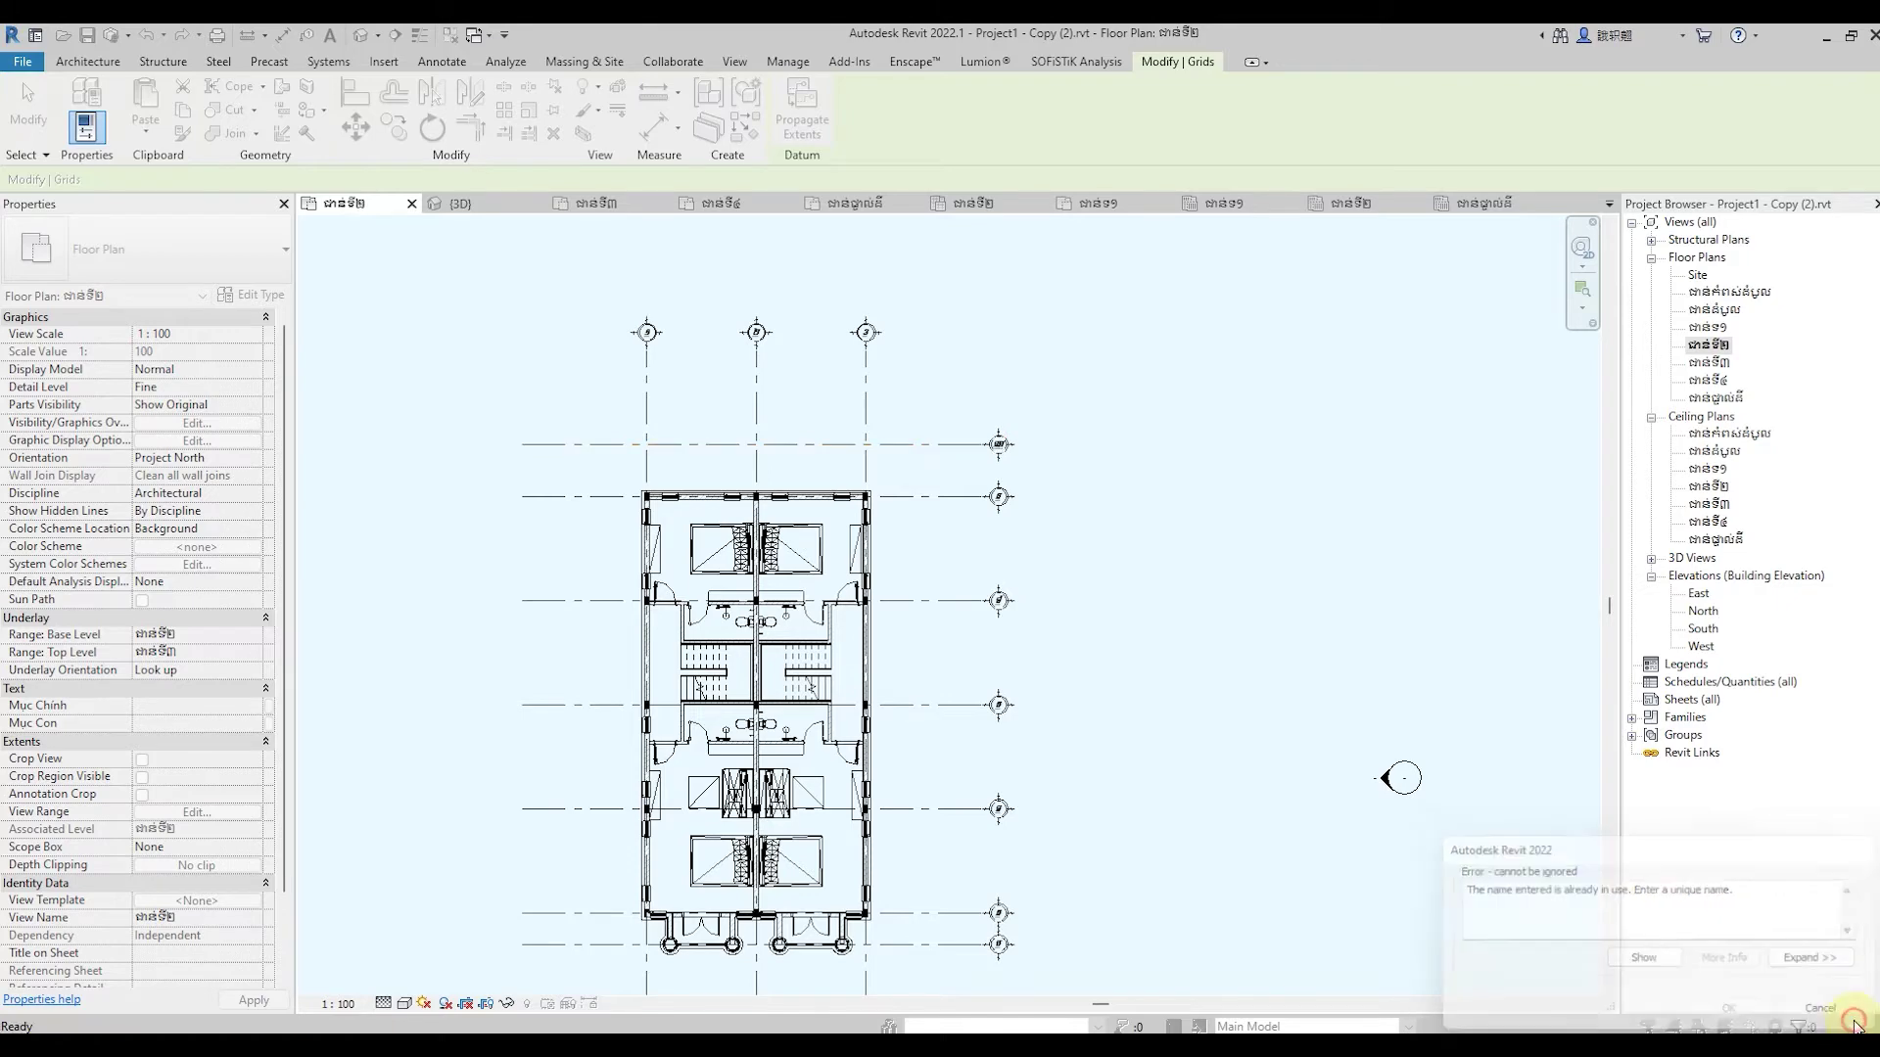
{"action": "scroll", "coordinate": [786, 865], "scroll_direction": "up", "scroll_amount": 2}
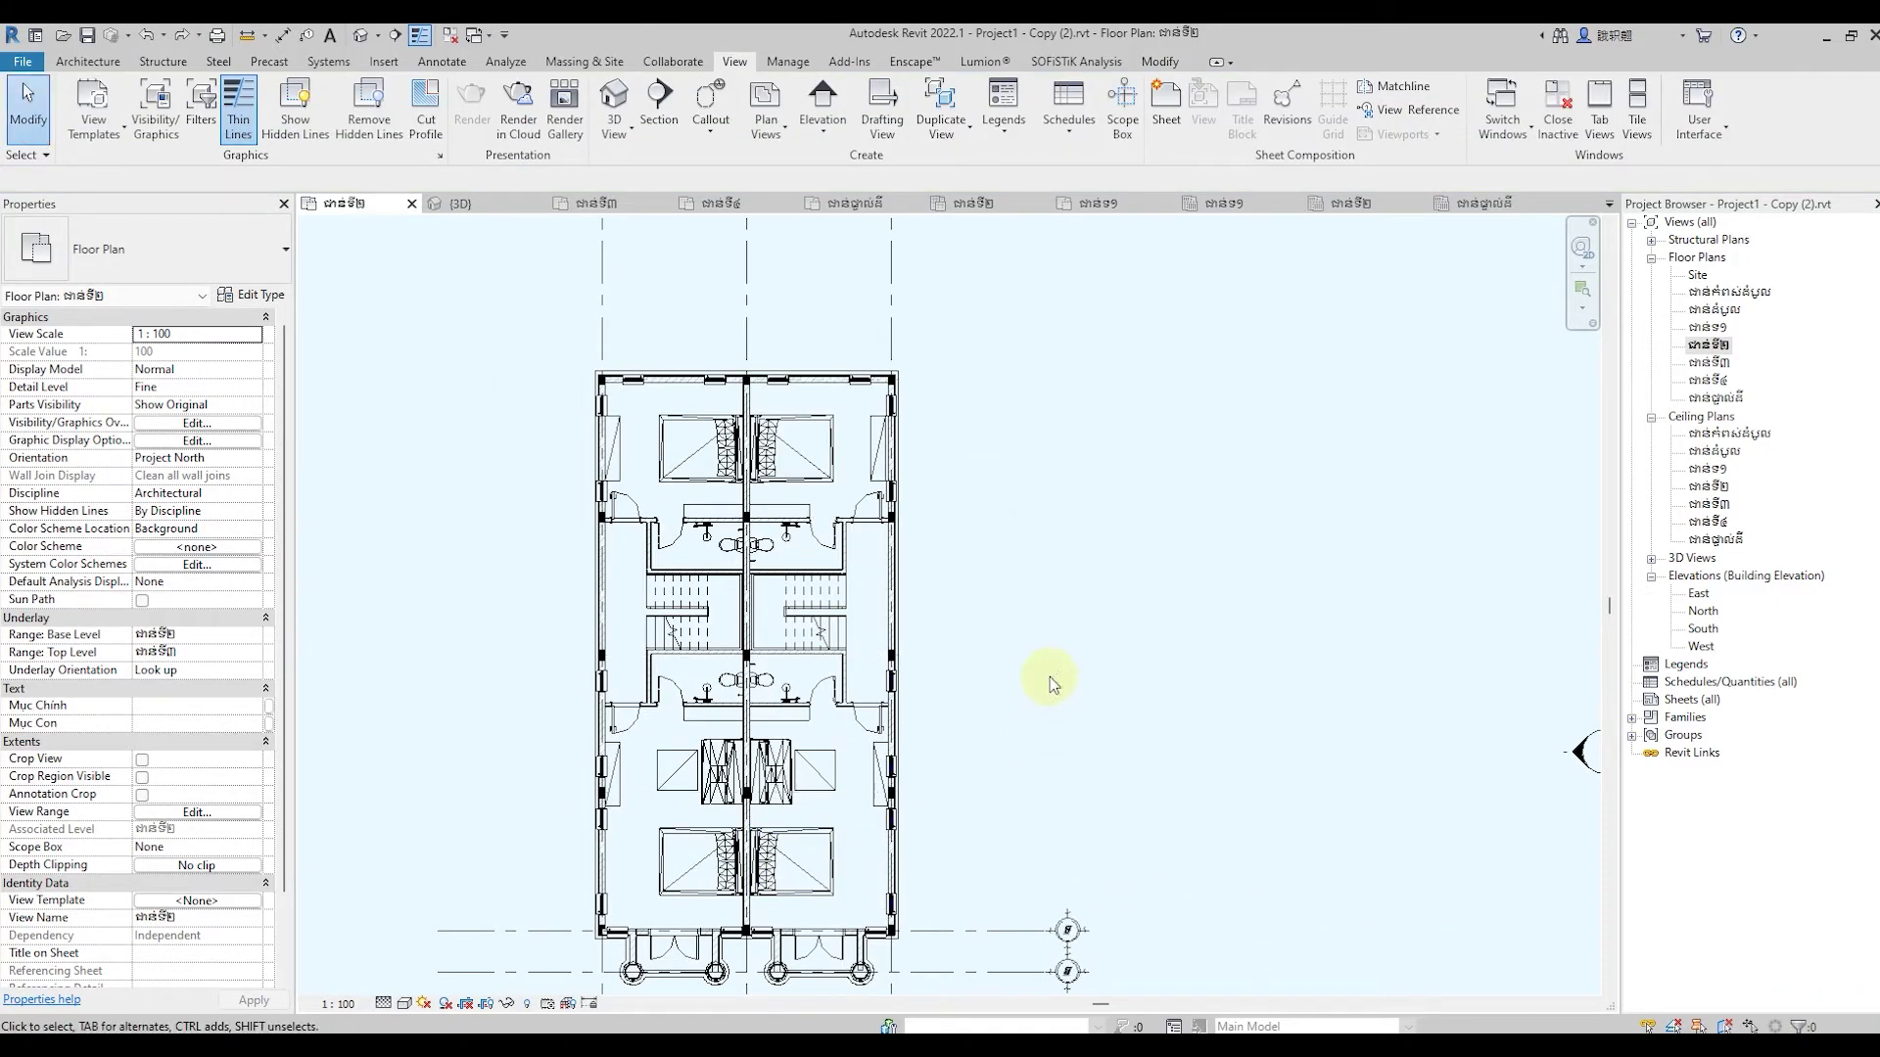
Close Inactive views so only the ជាន់ទី២ floor plan stays open
{"action": "scroll", "coordinate": [1010, 886], "scroll_direction": "up", "scroll_amount": 2}
{"action": "middle_click_drag", "start_coordinate": [1067, 622], "coordinate": [1084, 468]}
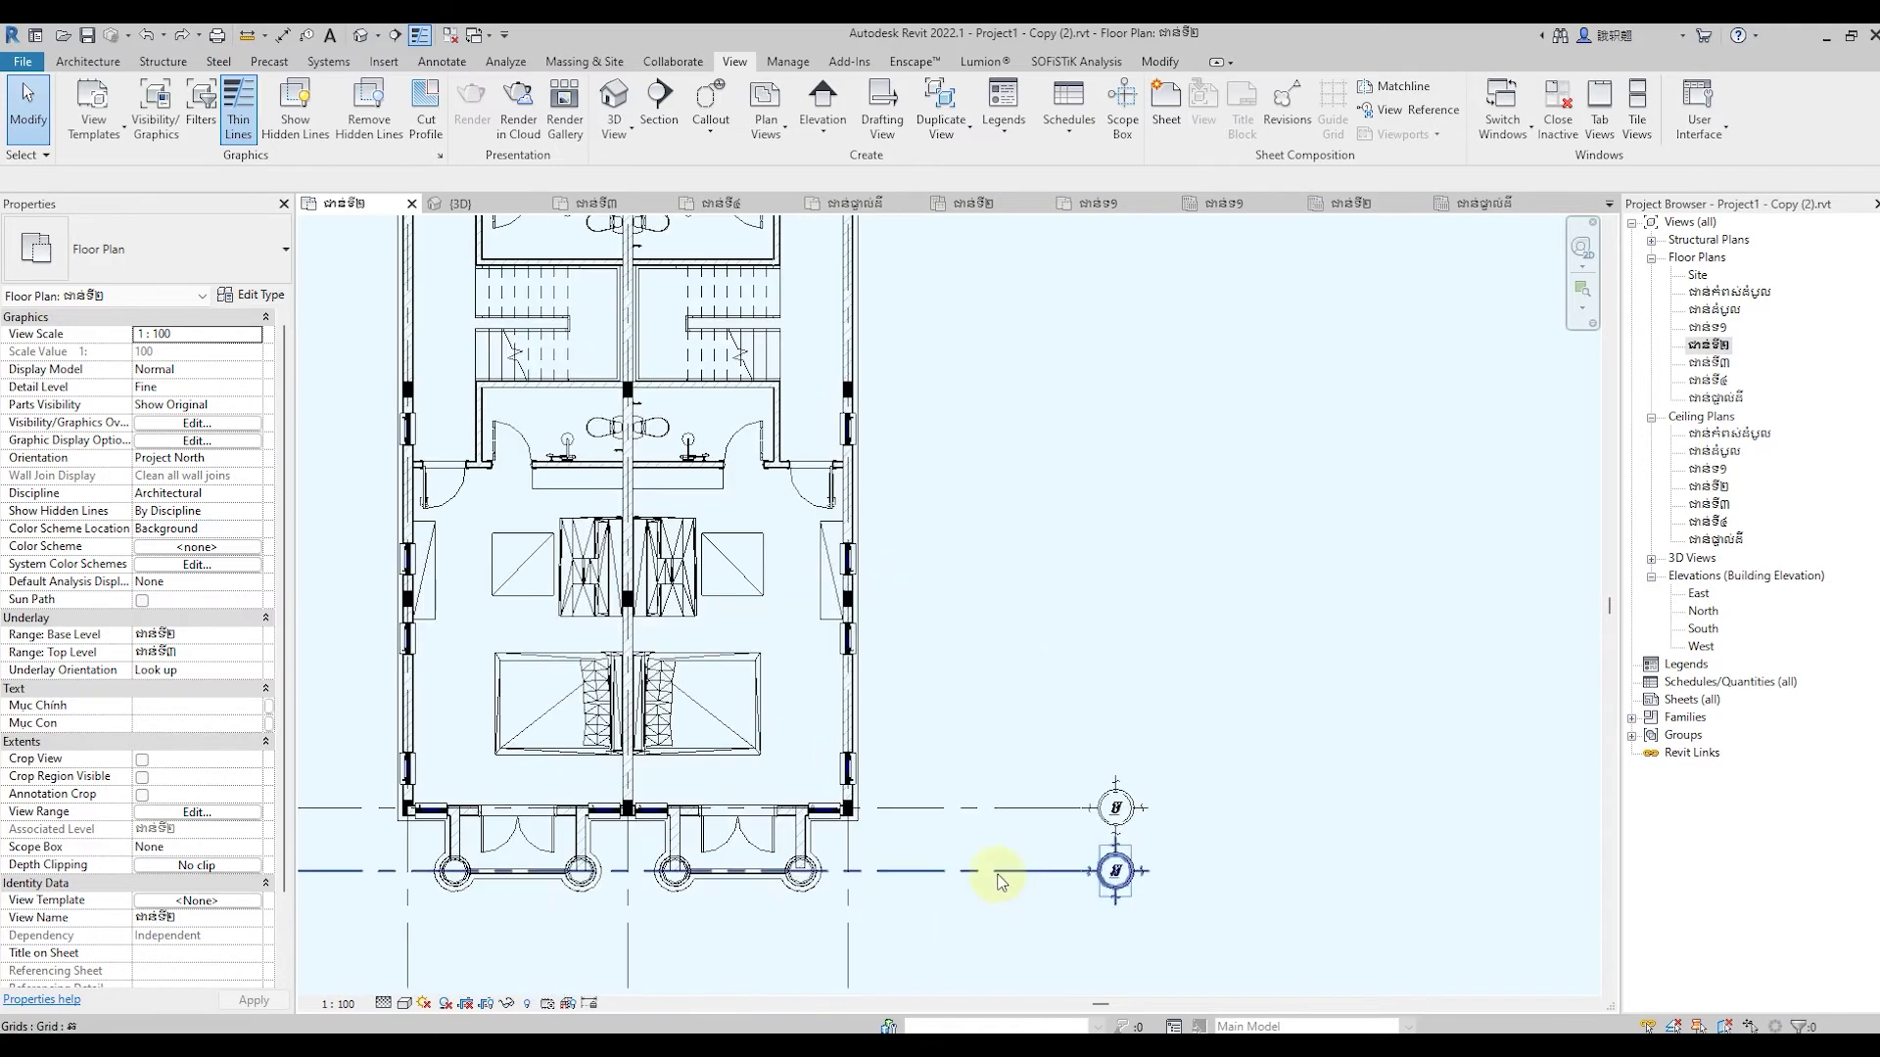
{"action": "scroll", "coordinate": [915, 794], "scroll_direction": "down", "scroll_amount": 2}
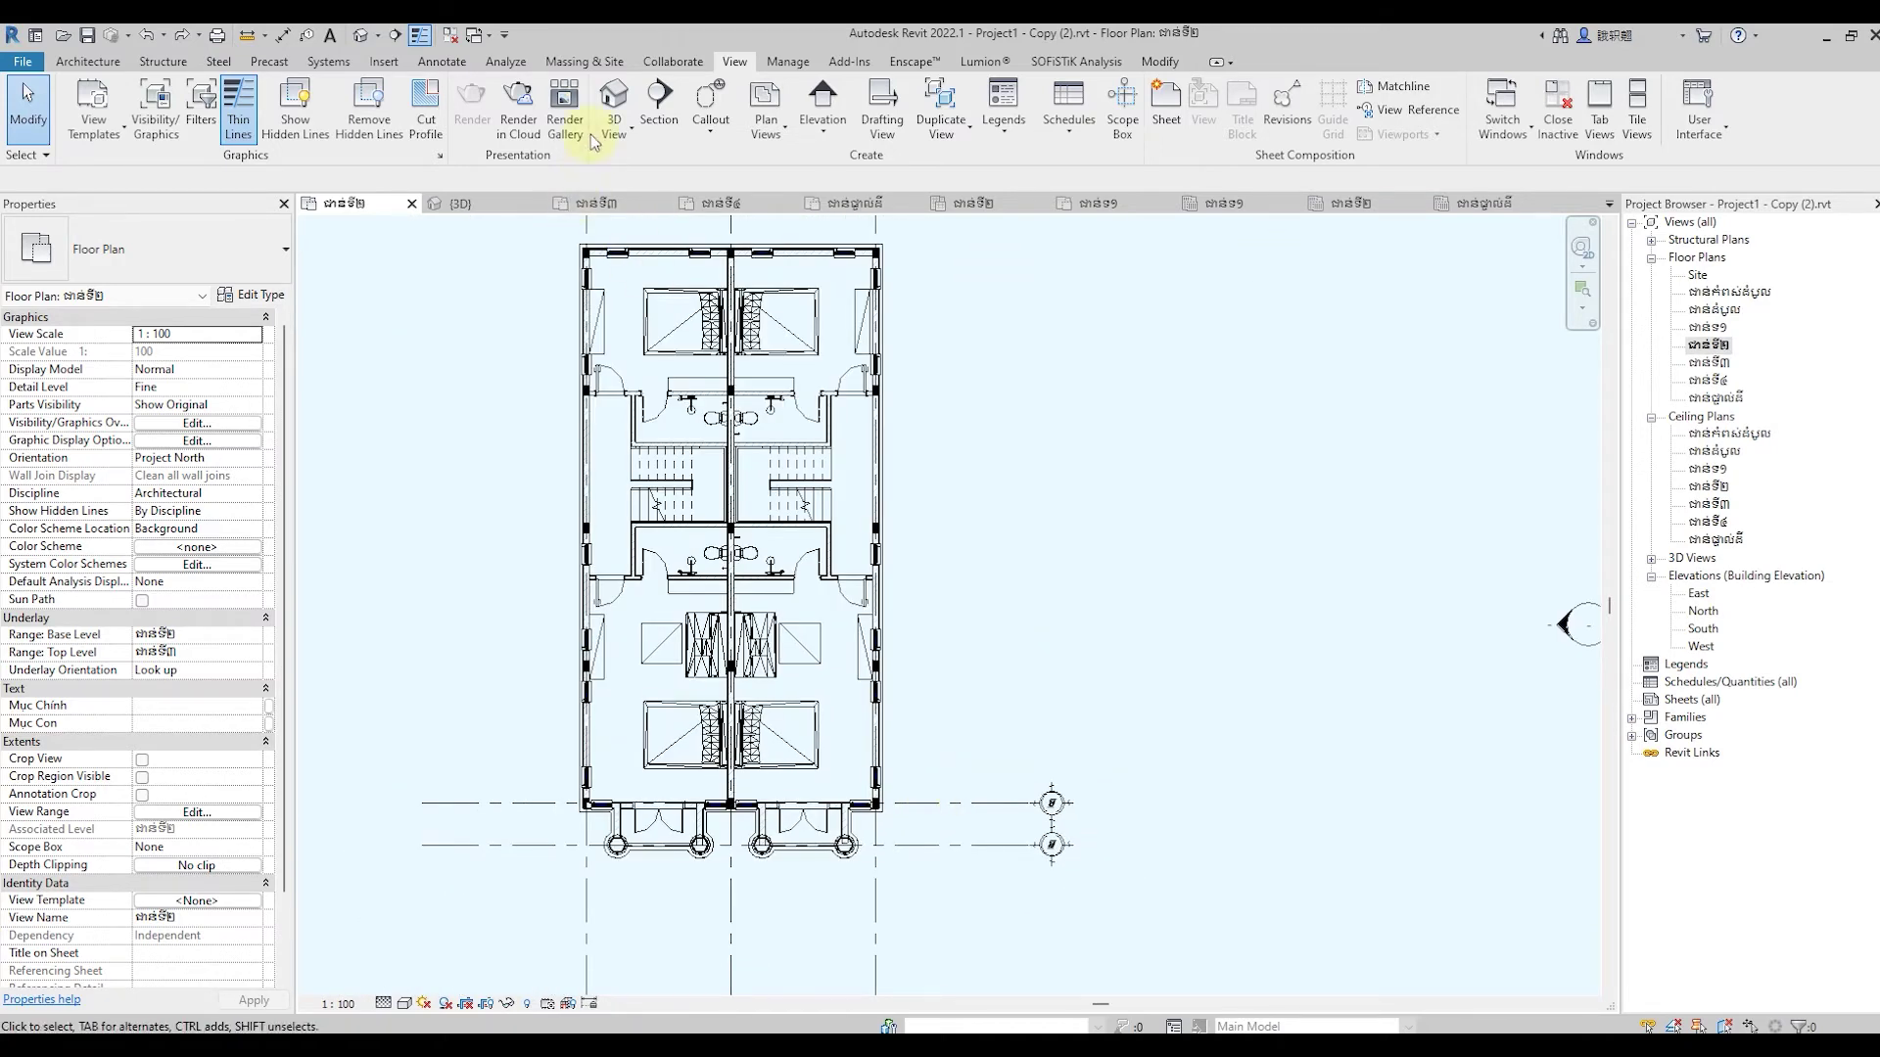
{"action": "left_click", "coordinate": [454, 37]}
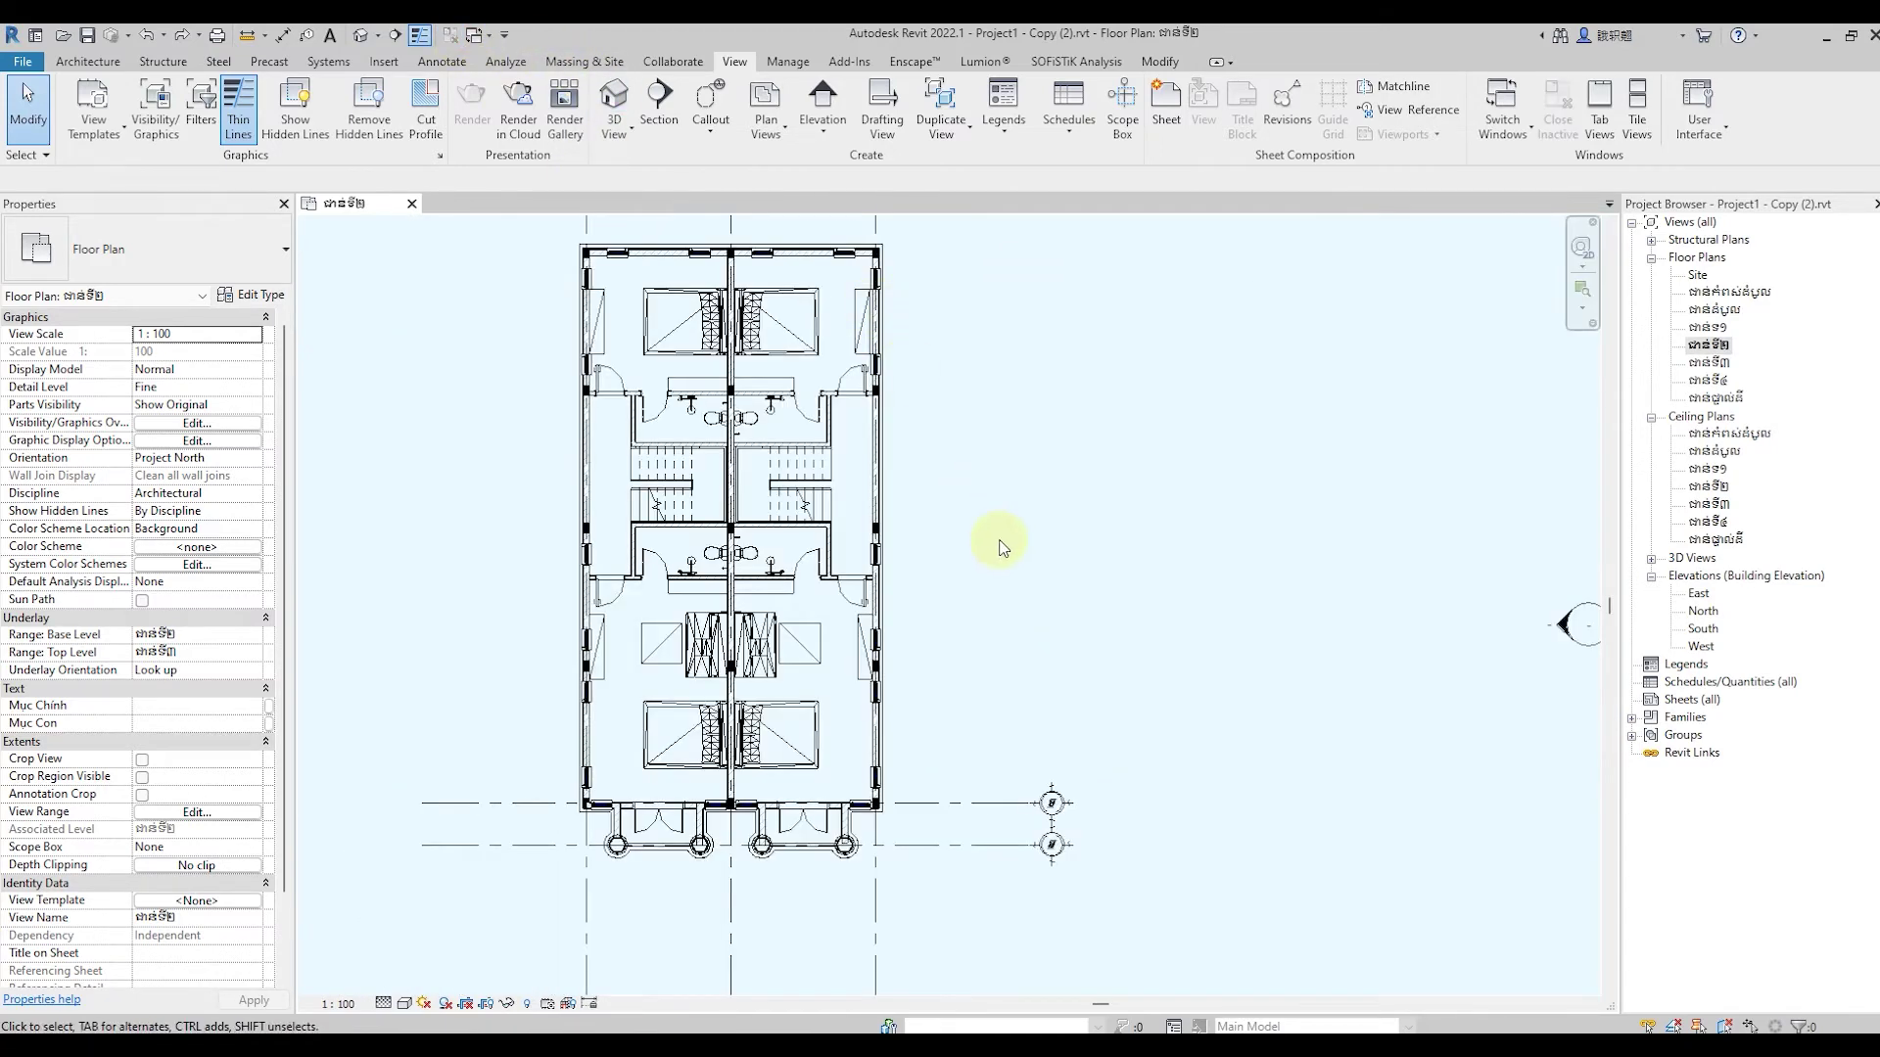
{"action": "scroll", "coordinate": [392, 697], "scroll_direction": "up", "scroll_amount": 1}
{"action": "scroll", "coordinate": [490, 683], "scroll_direction": "up", "scroll_amount": 1}
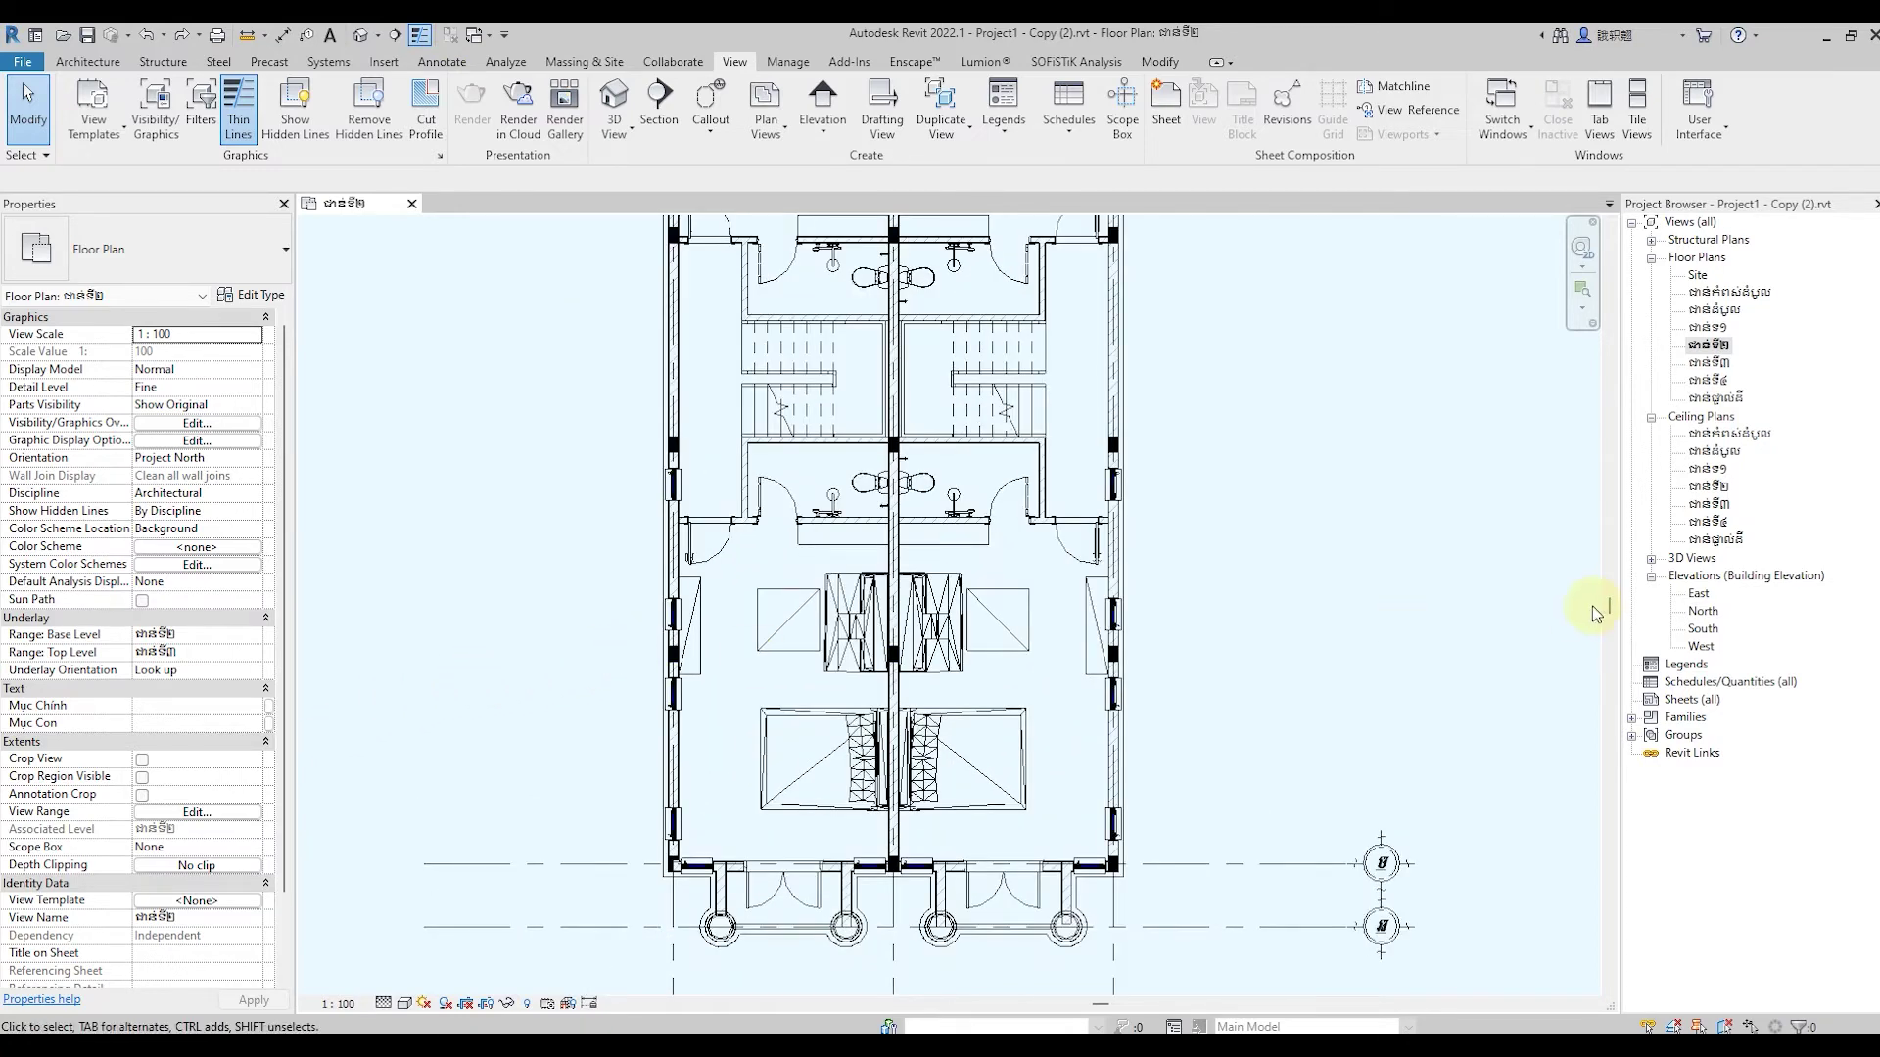
Open the West elevation view
{"action": "double_click", "coordinate": [1701, 646]}
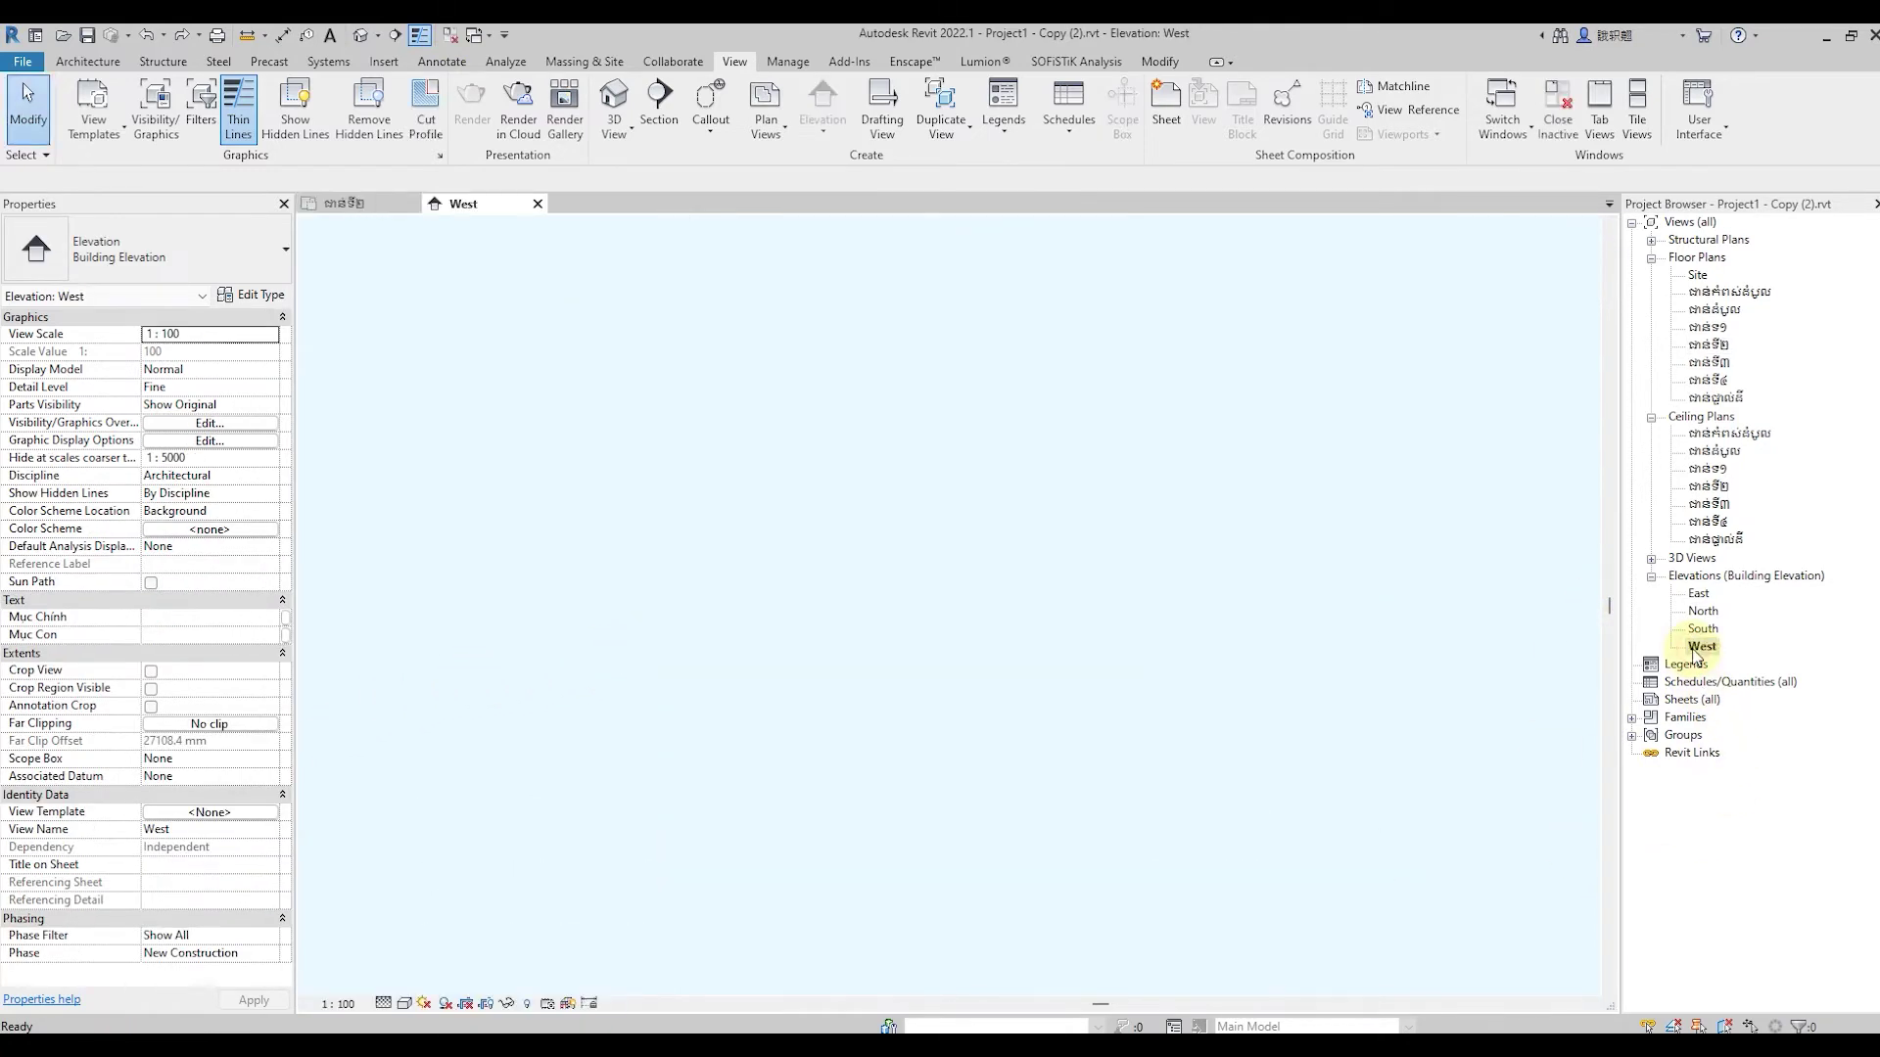
{"action": "scroll", "coordinate": [1447, 649], "scroll_direction": "down", "scroll_amount": 1}
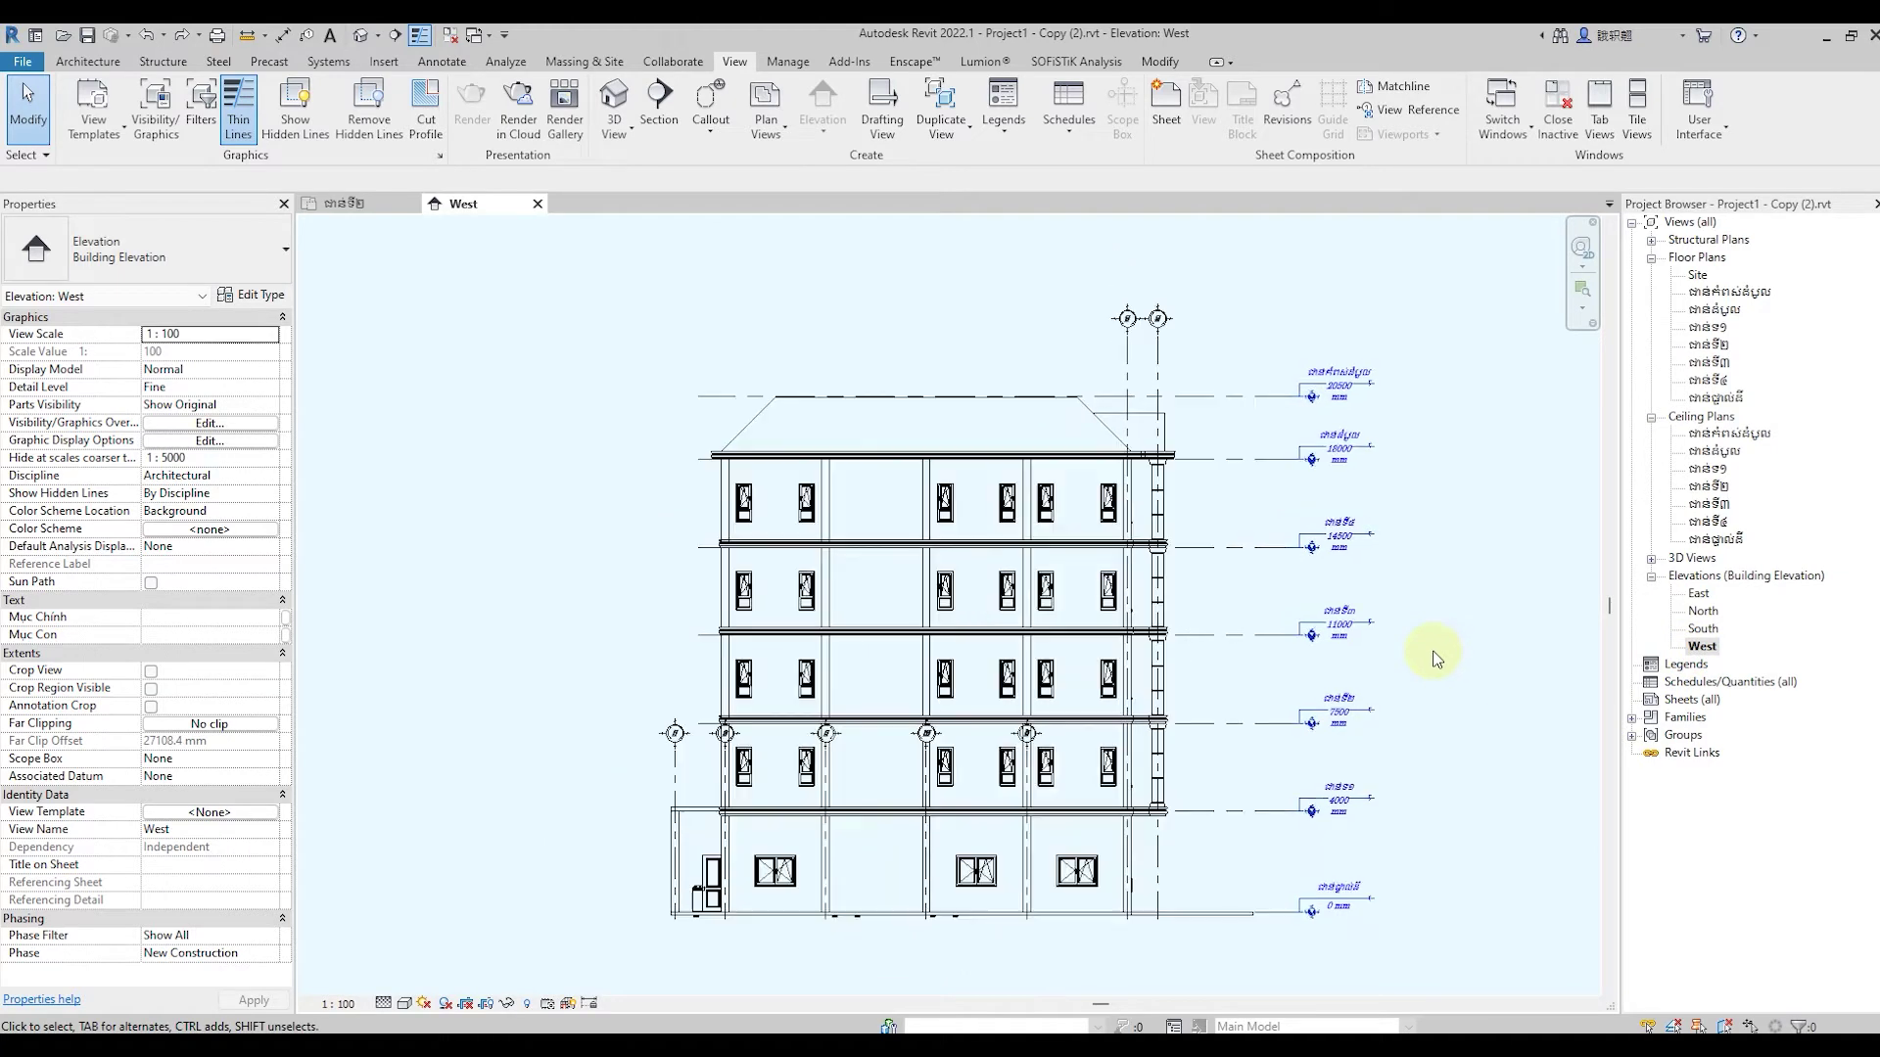
{"action": "scroll", "coordinate": [1447, 649], "scroll_direction": "down", "scroll_amount": 1}
{"action": "scroll", "coordinate": [822, 805], "scroll_direction": "up", "scroll_amount": 1}
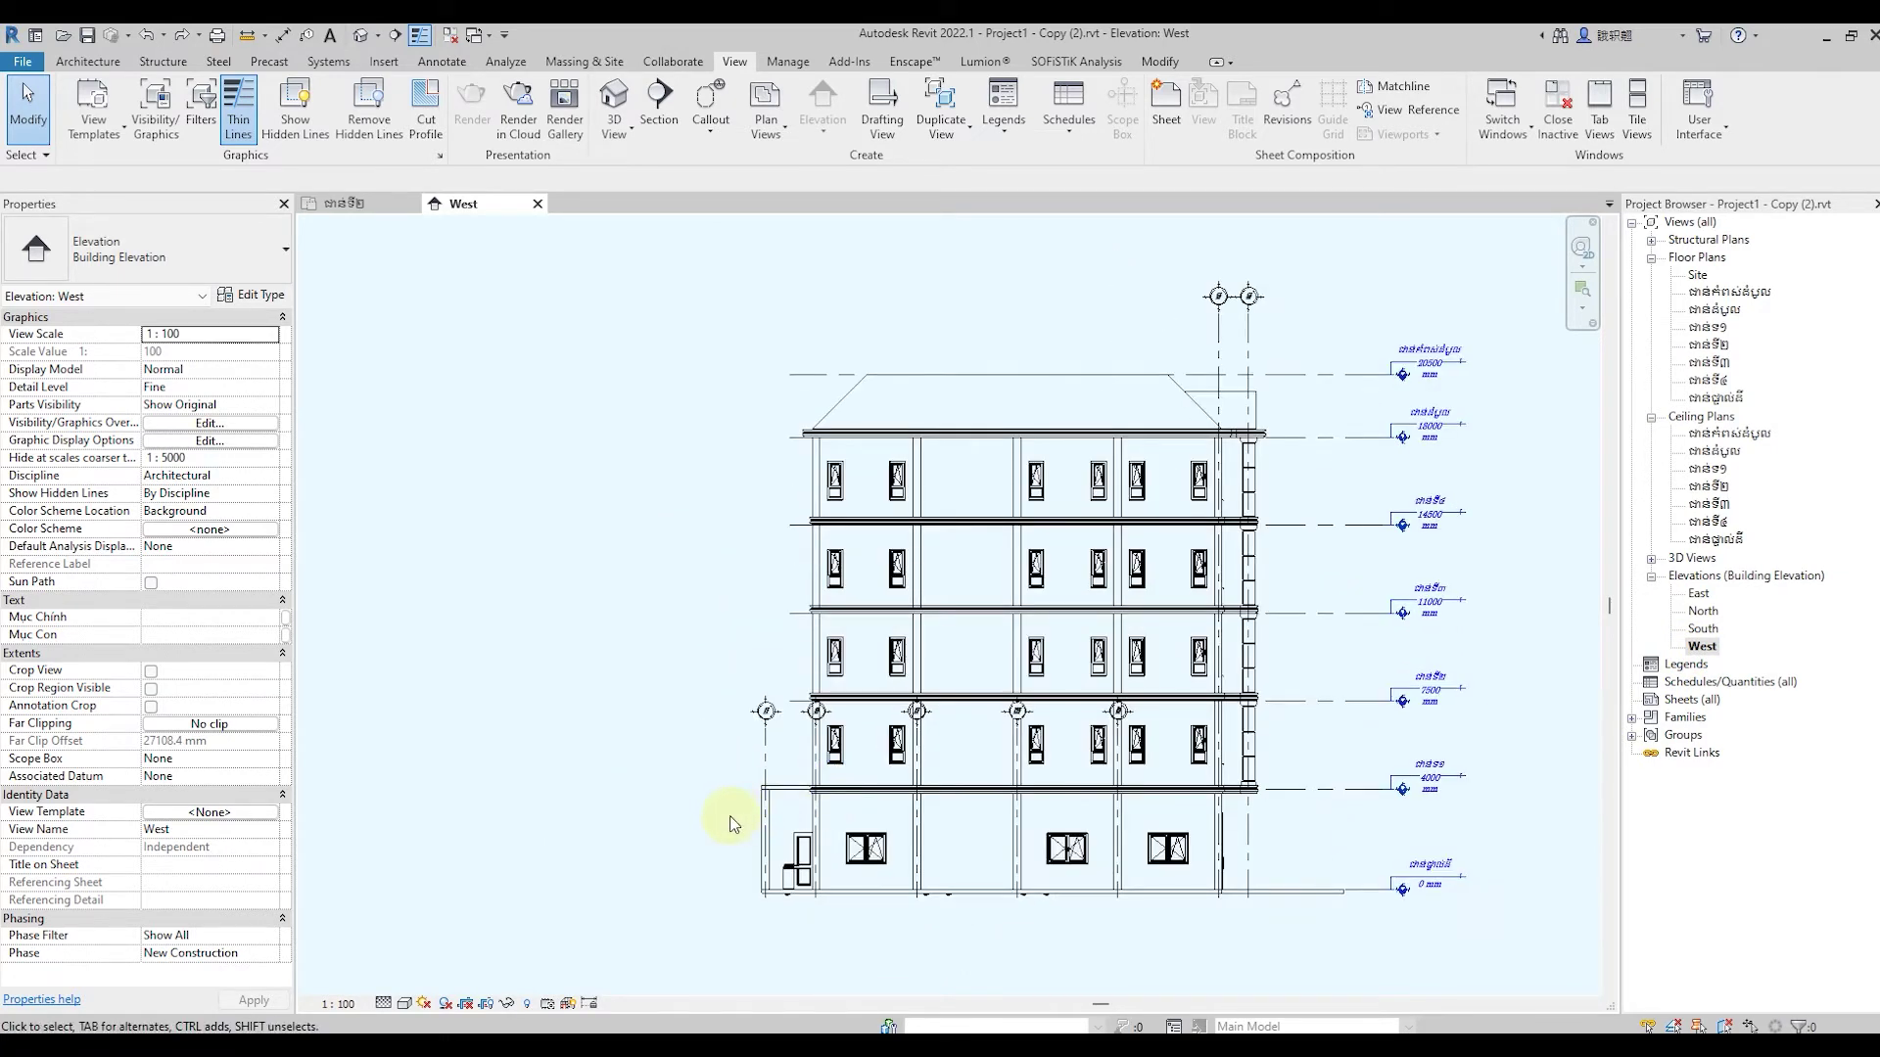
{"action": "scroll", "coordinate": [744, 822], "scroll_direction": "up", "scroll_amount": 1}
{"action": "scroll", "coordinate": [768, 724], "scroll_direction": "up", "scroll_amount": 1}
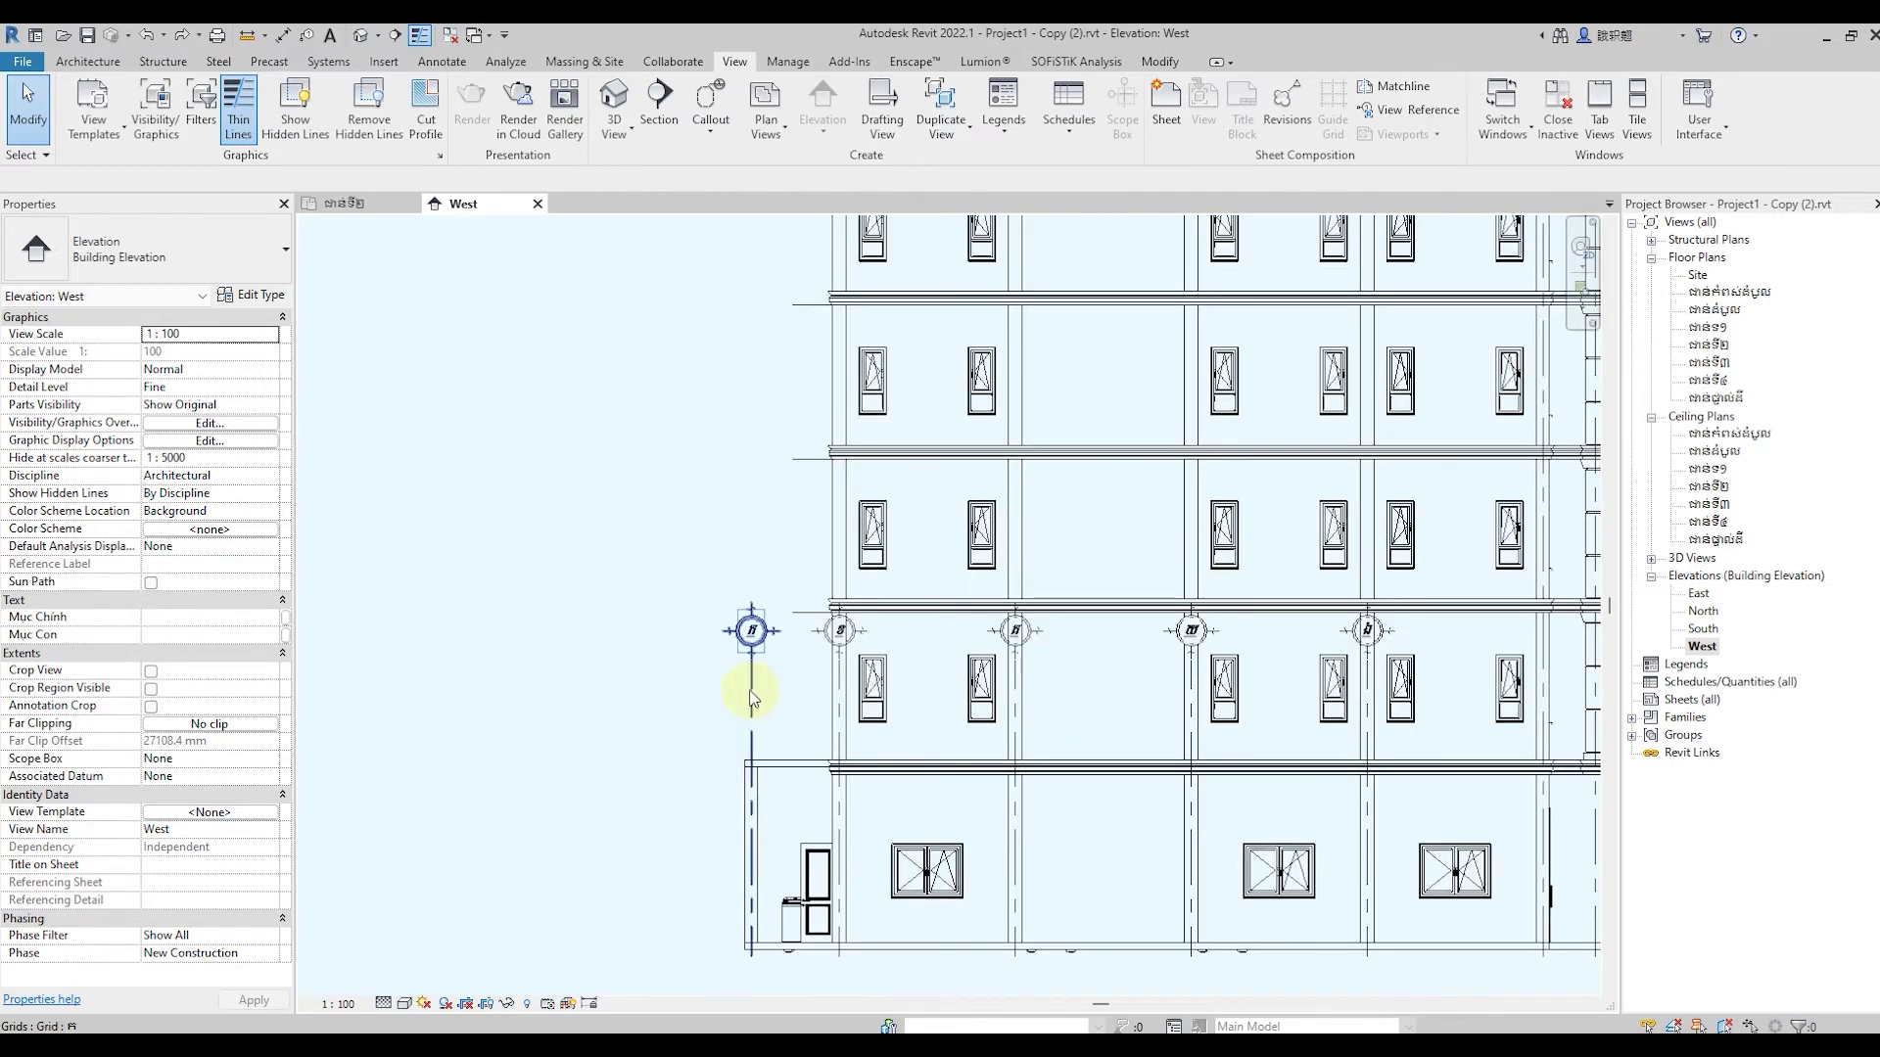
Raise the leftmost grid's head to line up with the other grids and extend its lower end
{"action": "left_click", "coordinate": [751, 690]}
{"action": "scroll", "coordinate": [769, 741], "scroll_direction": "down", "scroll_amount": 2}
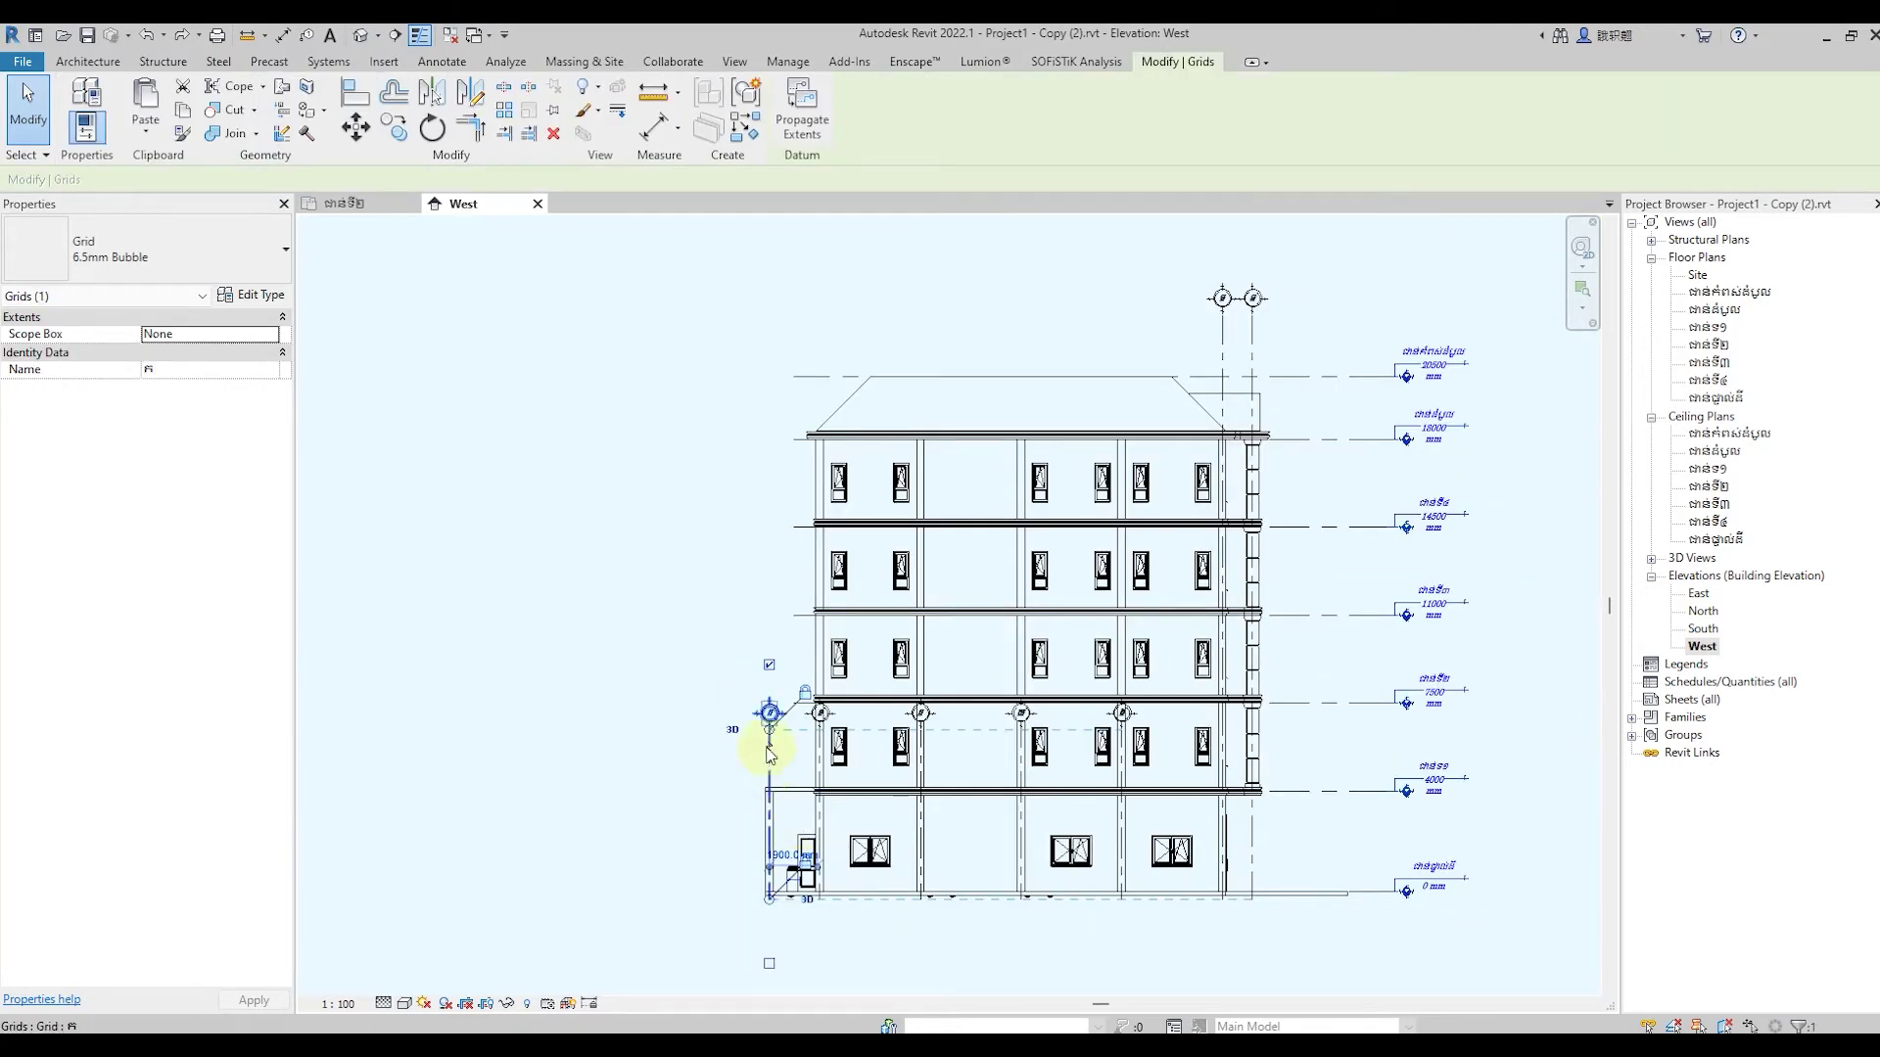
{"action": "left_click_drag", "start_coordinate": [769, 734], "coordinate": [770, 300]}
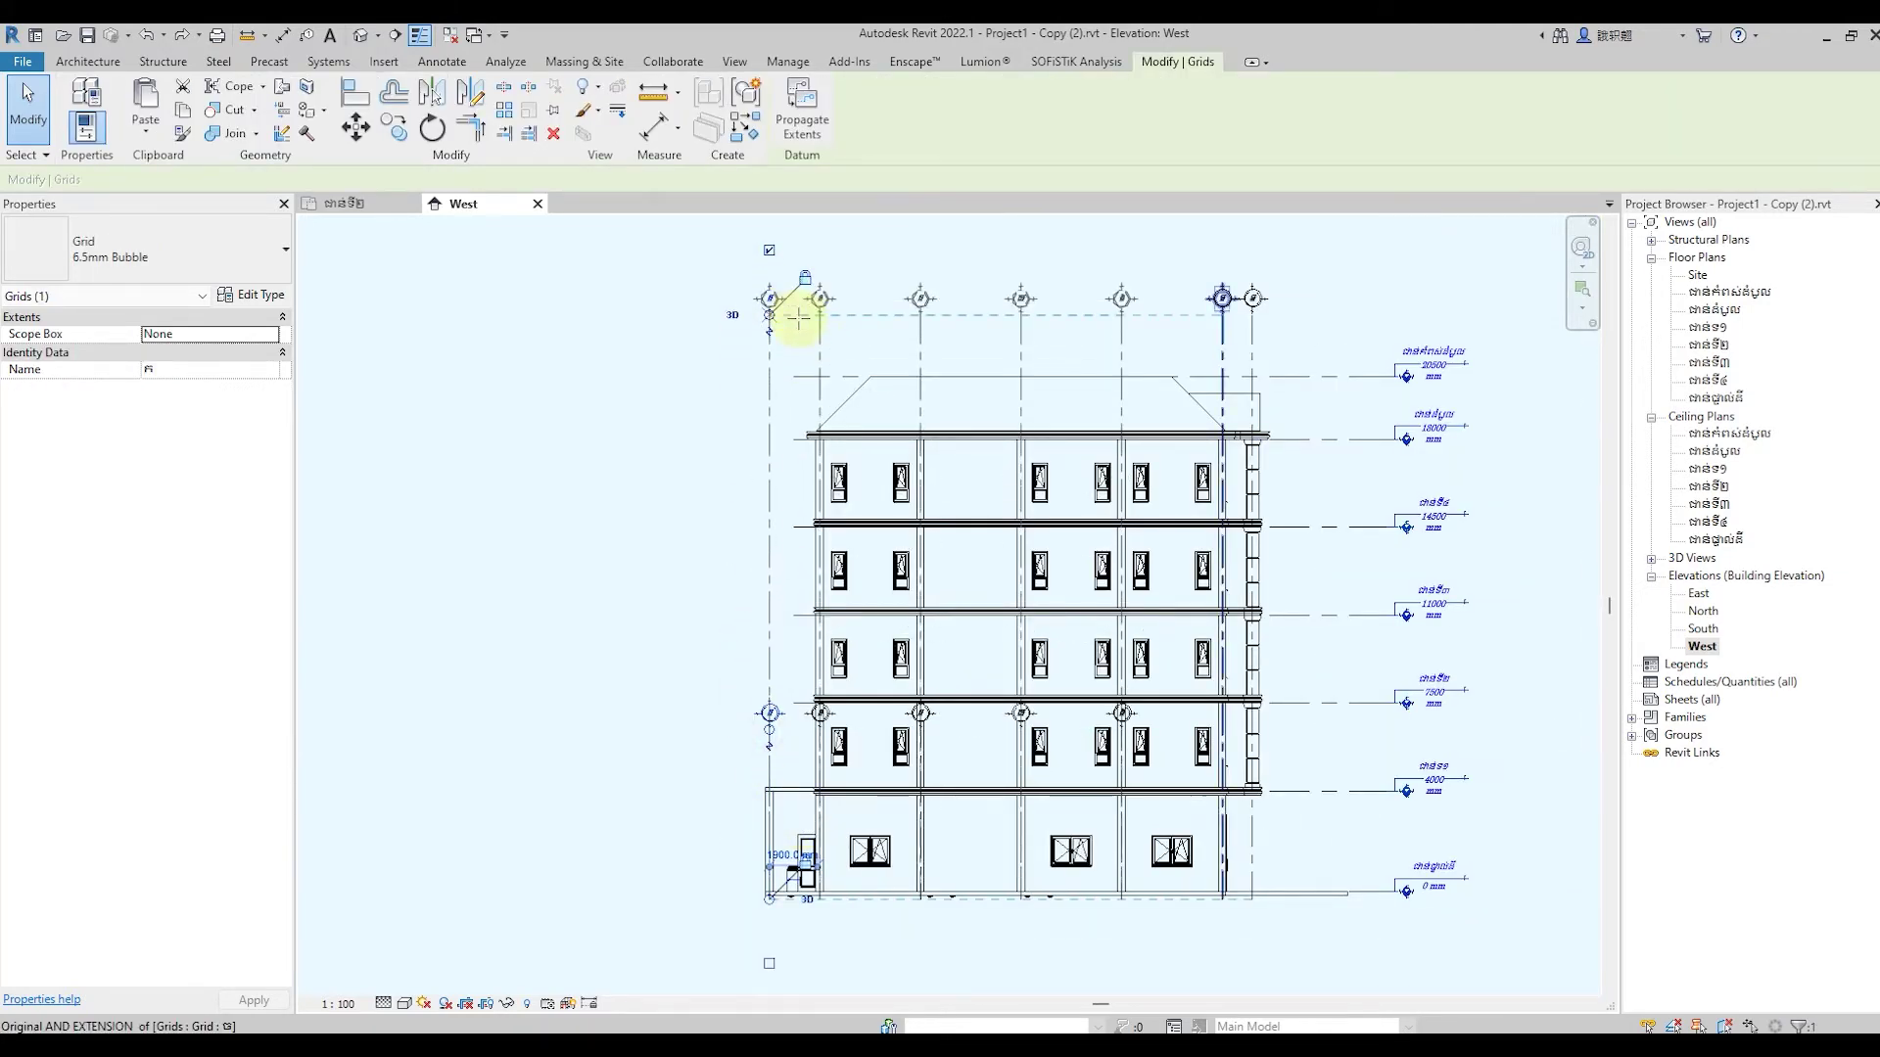
{"action": "left_click", "coordinate": [618, 565]}
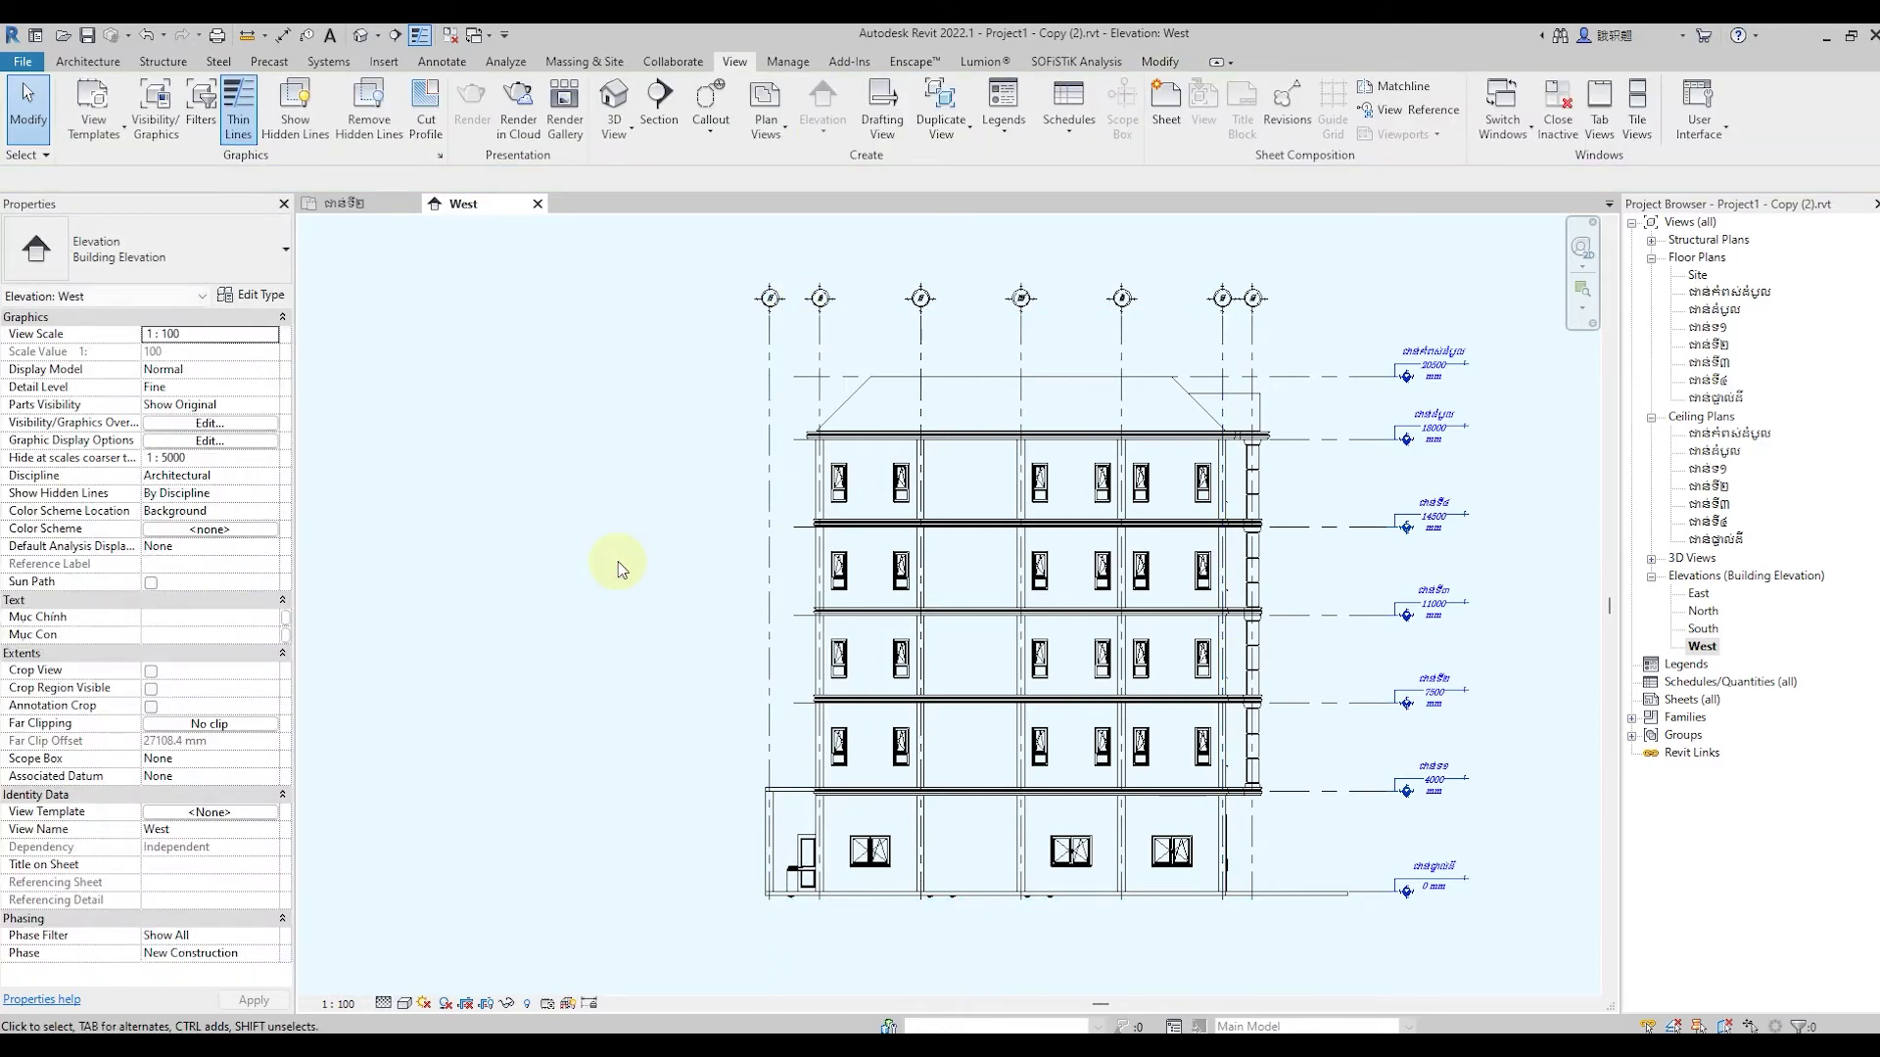
{"action": "left_click", "coordinate": [768, 529]}
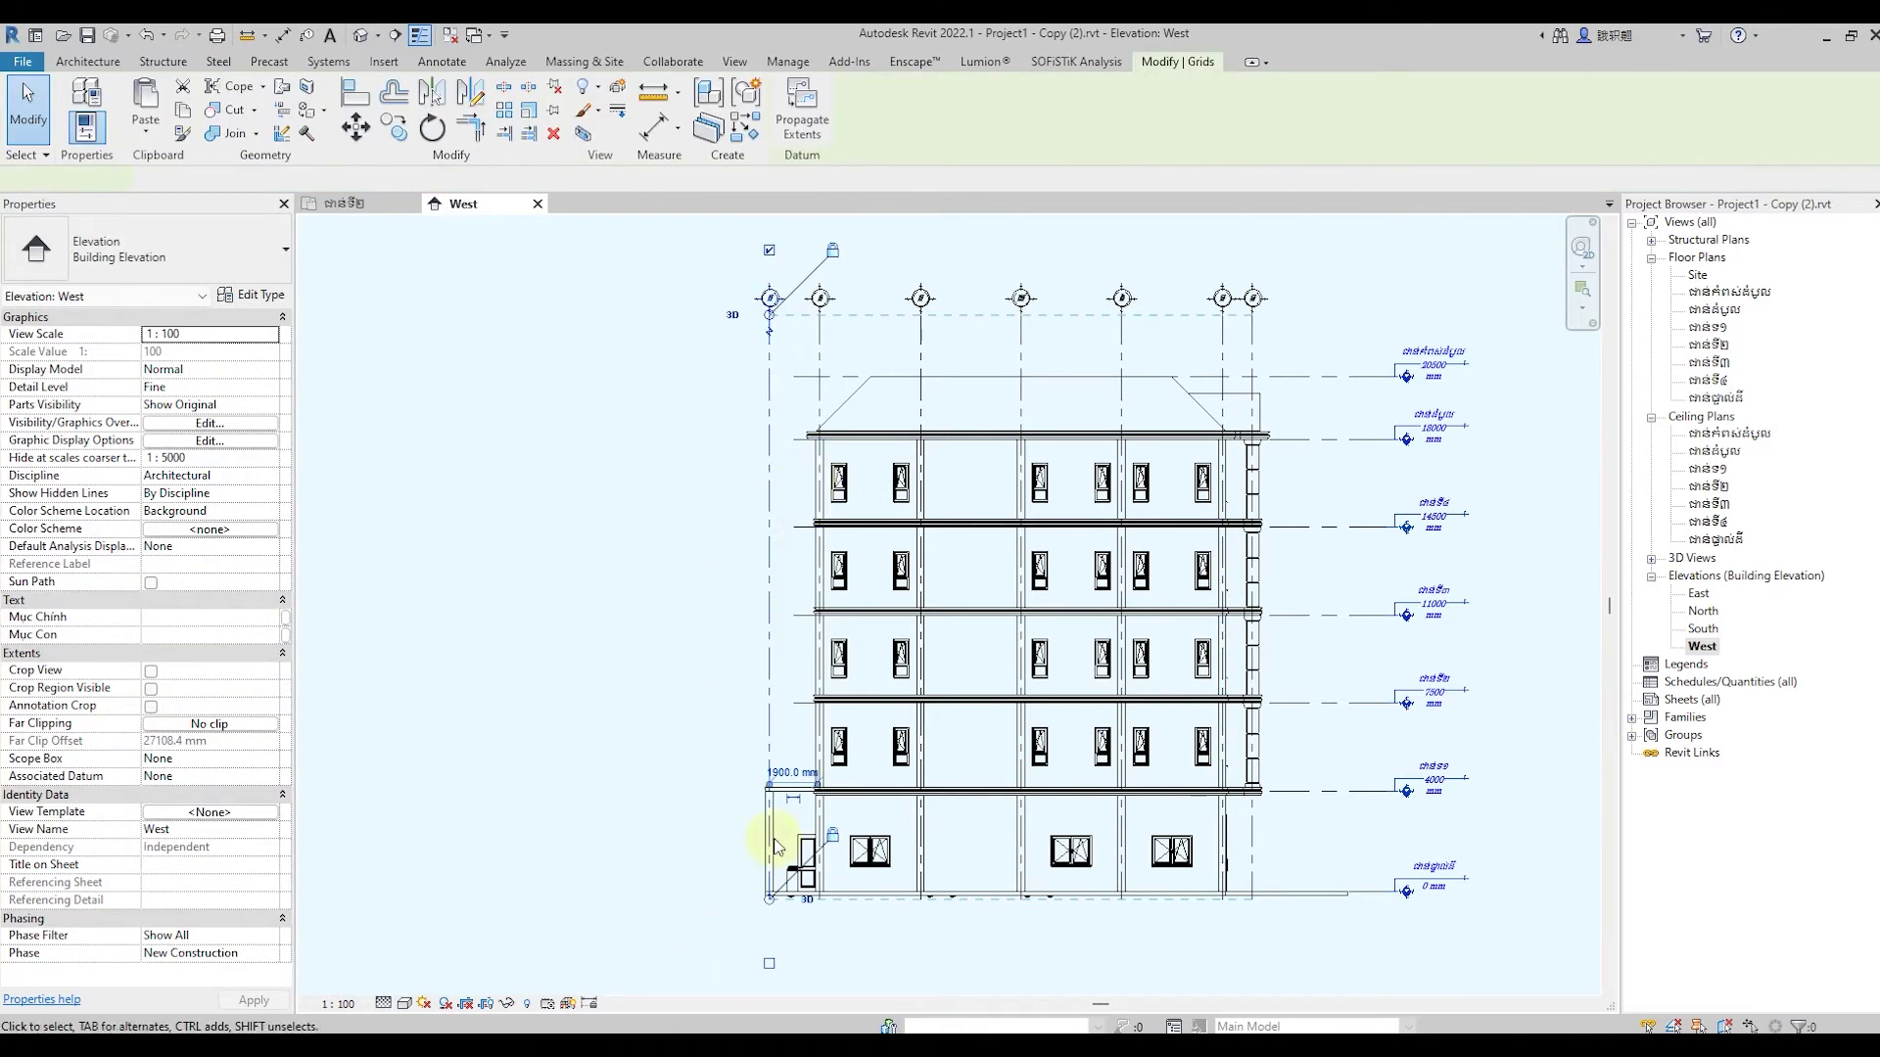
{"action": "scroll", "coordinate": [819, 852], "scroll_direction": "up", "scroll_amount": 1}
{"action": "left_click_drag", "start_coordinate": [792, 770], "coordinate": [768, 852]}
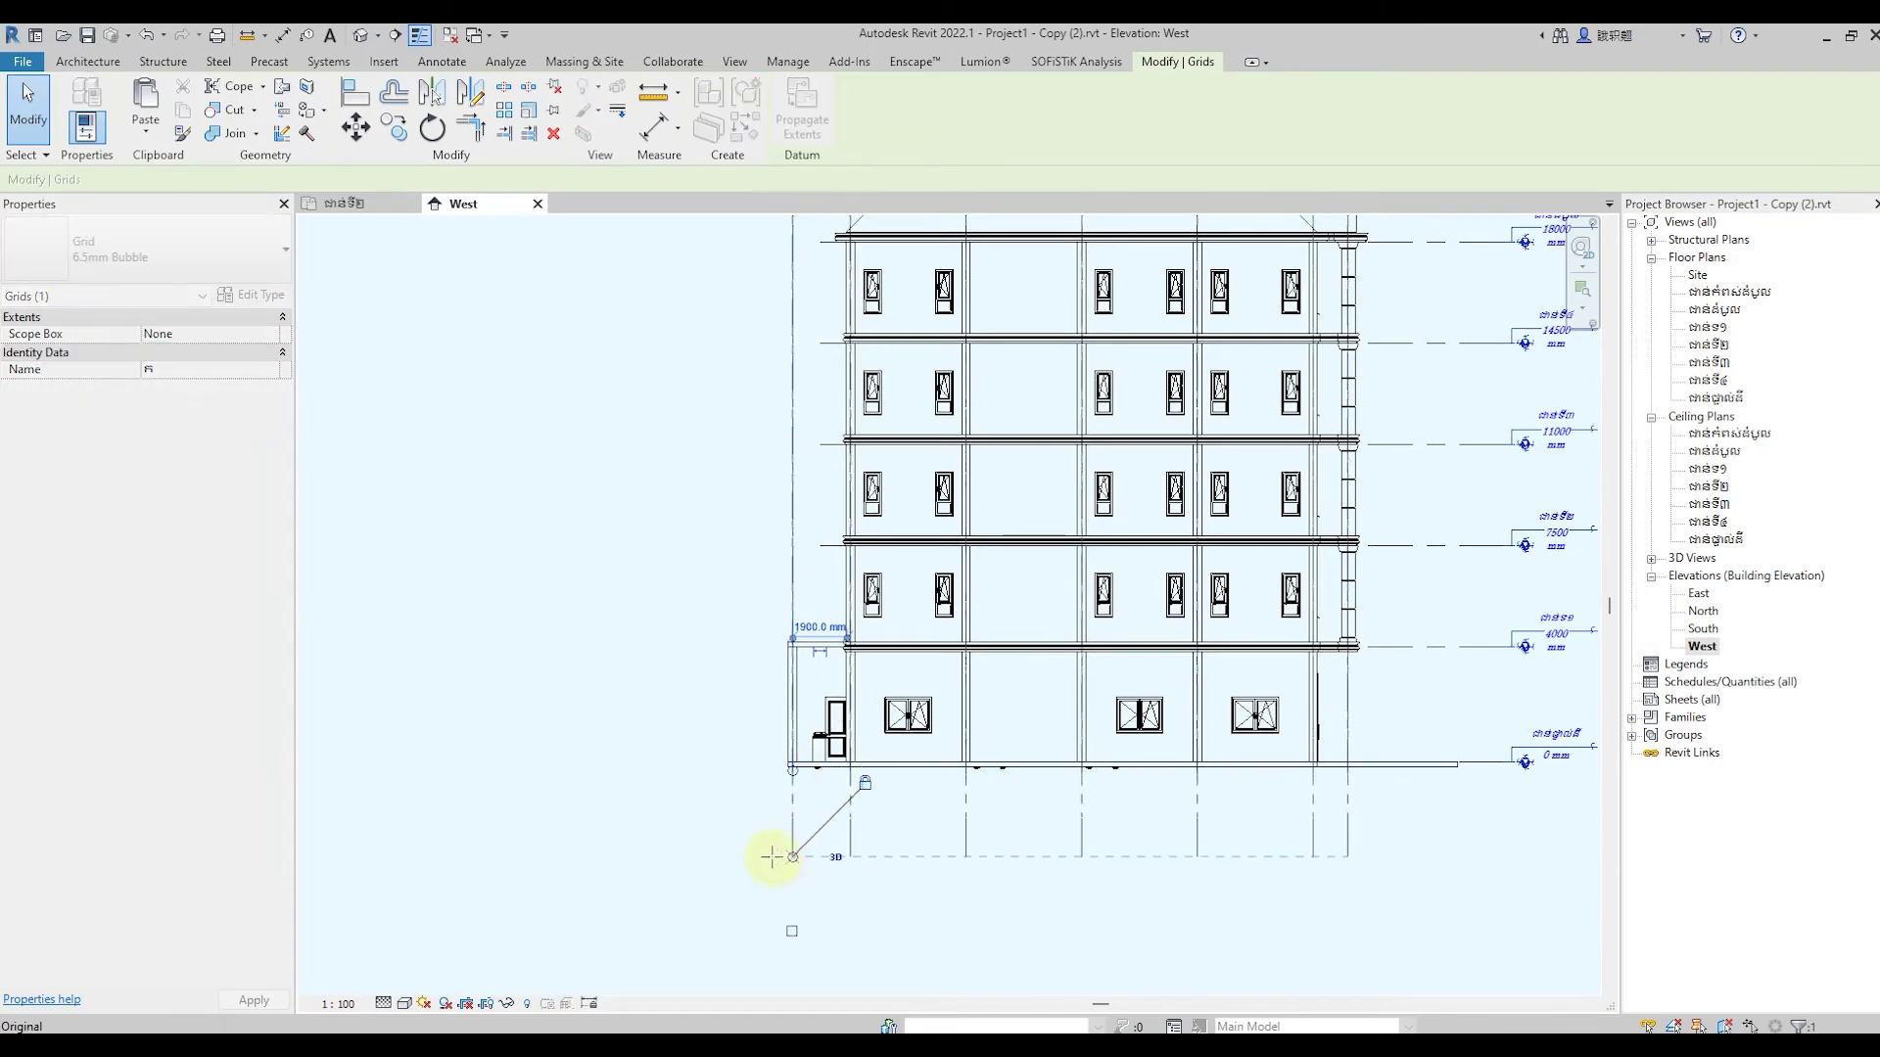
{"action": "left_click", "coordinate": [650, 797]}
Extend the level lines' left ends slightly past the outermost grid
{"action": "scroll", "coordinate": [679, 797], "scroll_direction": "down", "scroll_amount": 1}
{"action": "scroll", "coordinate": [679, 797], "scroll_direction": "down", "scroll_amount": 1}
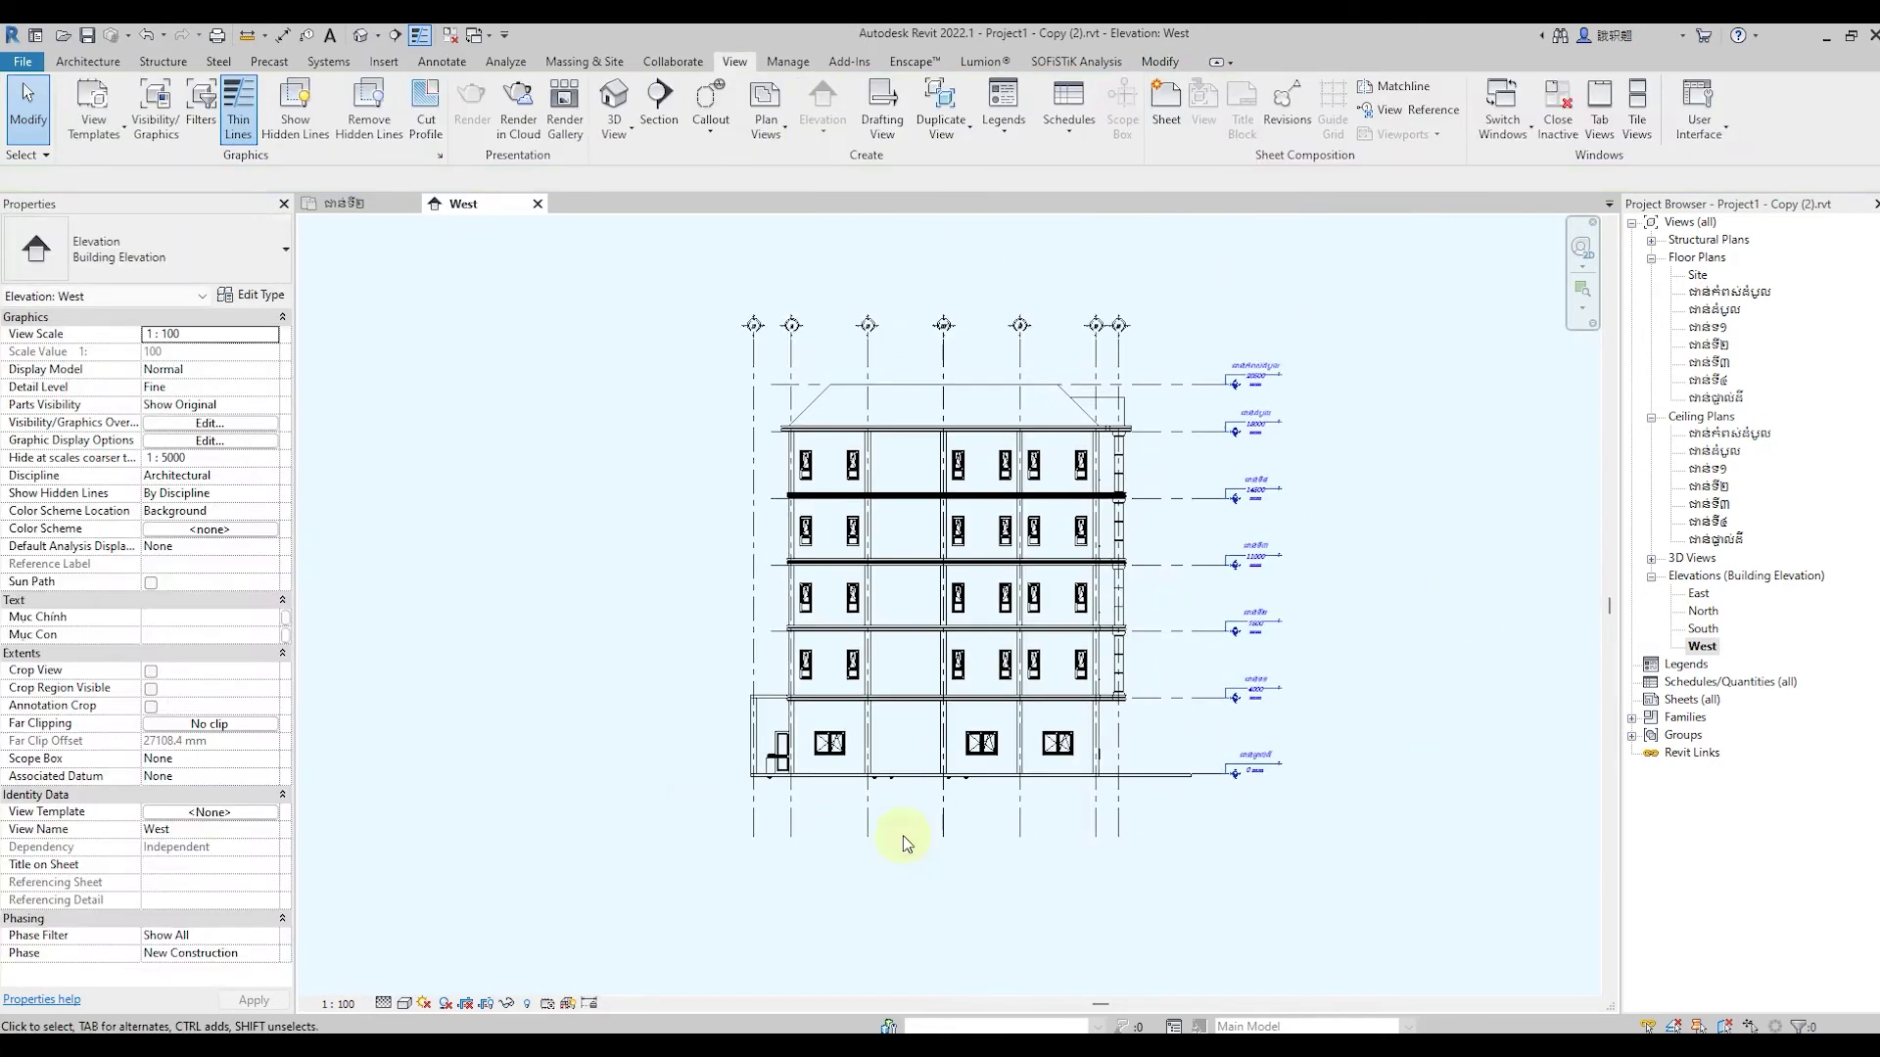
{"action": "left_click", "coordinate": [1192, 698]}
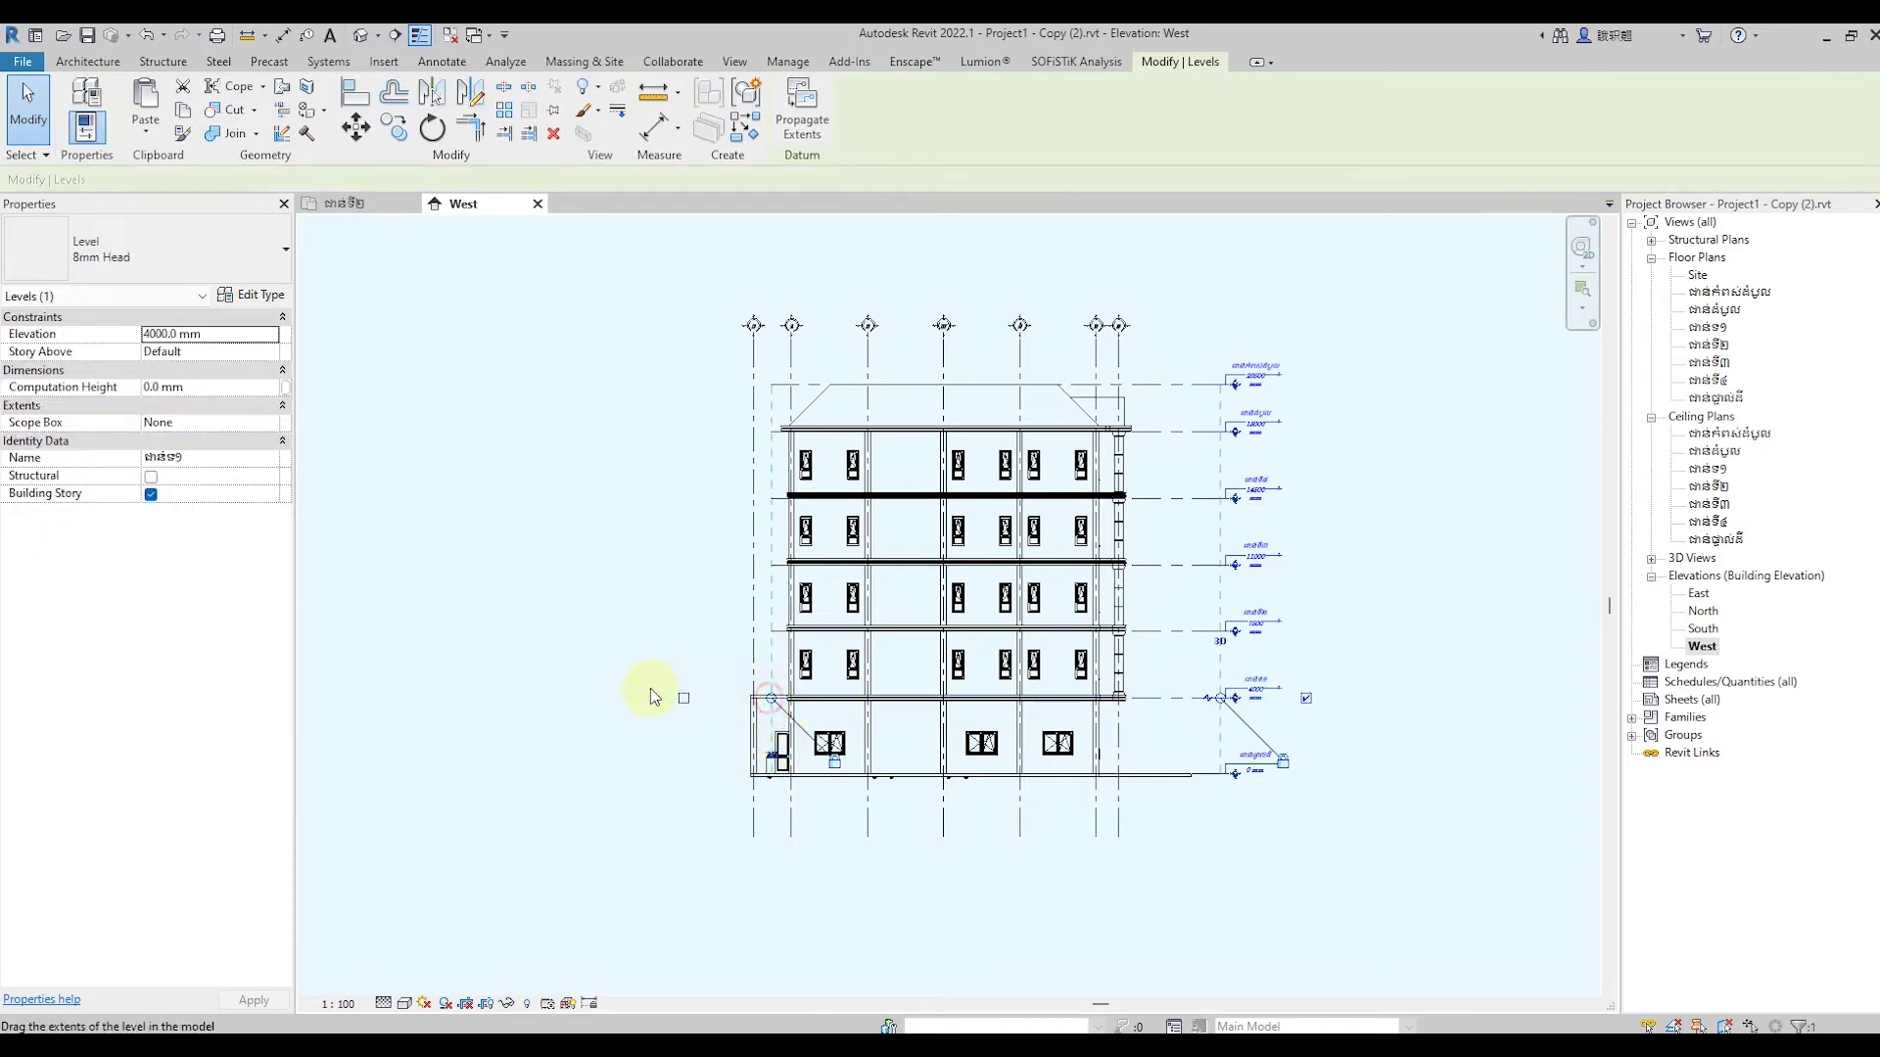
{"action": "left_click_drag", "start_coordinate": [654, 697], "coordinate": [627, 698]}
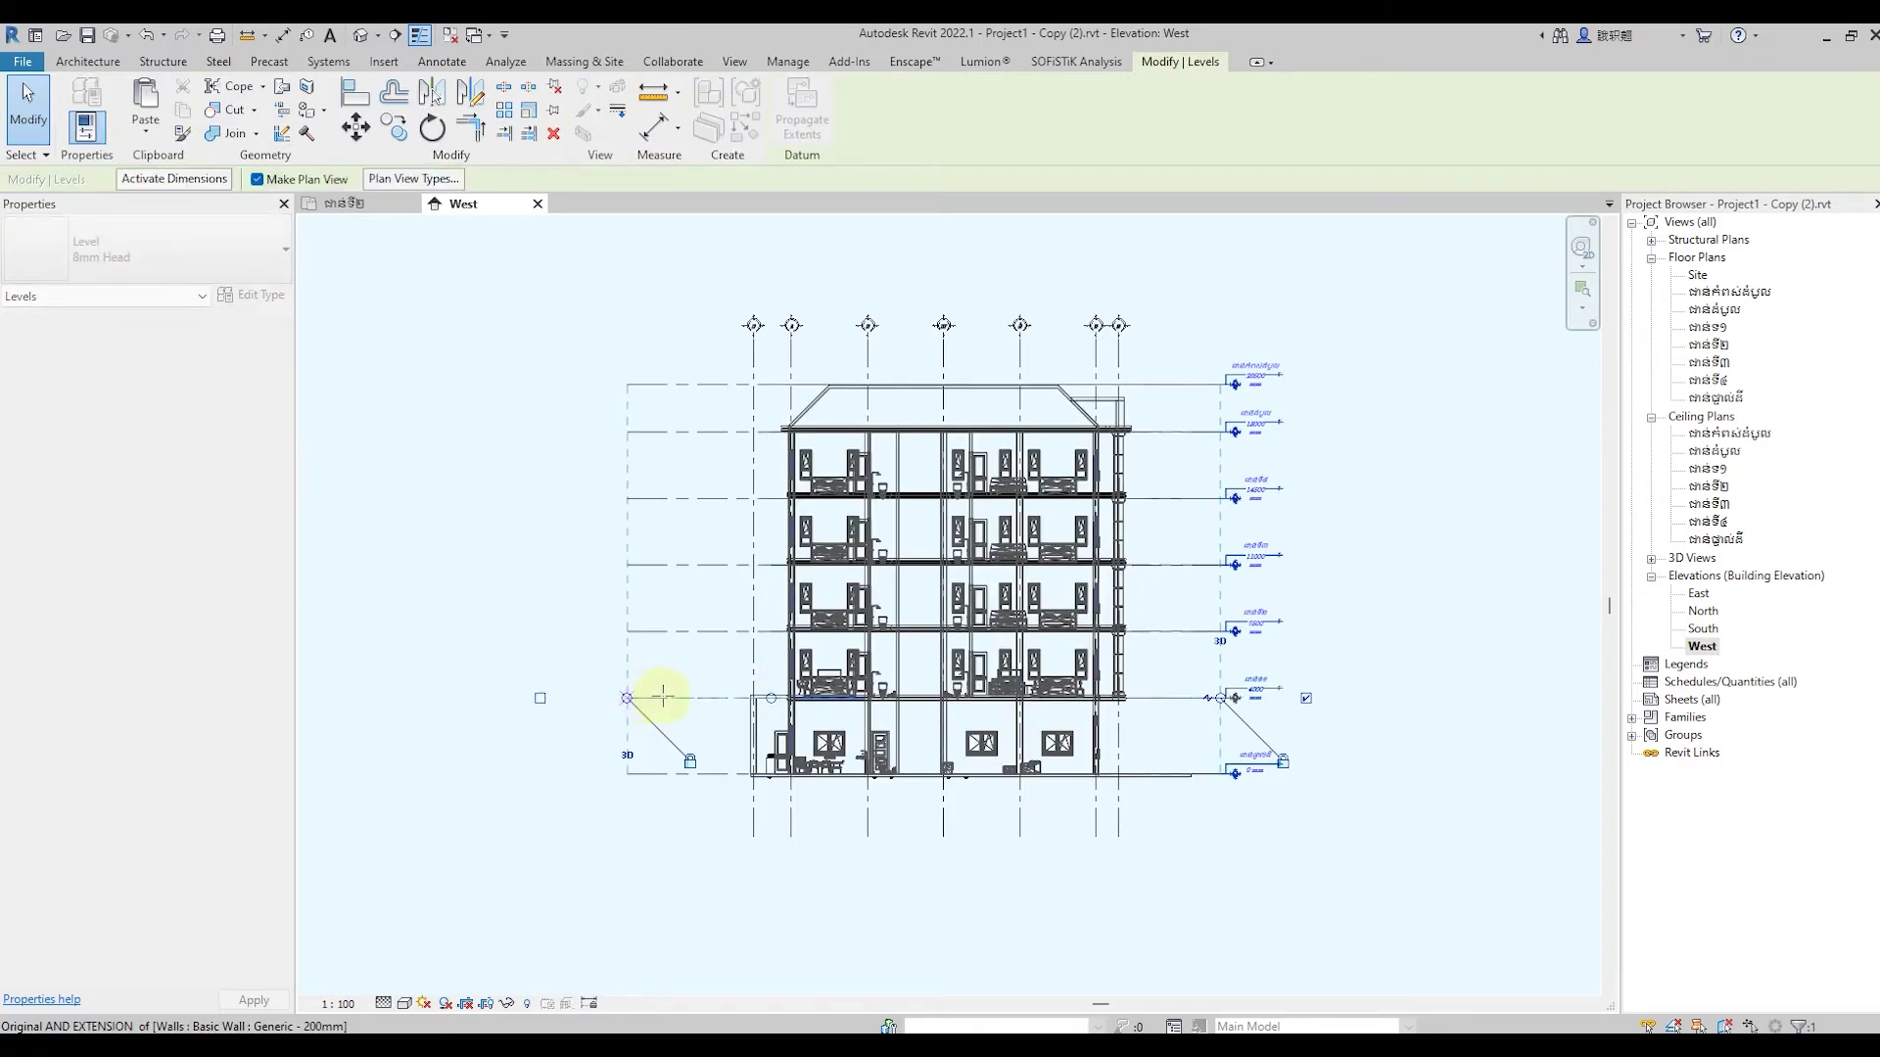
{"action": "key", "text": "ctrl+z"}
{"action": "left_click_drag", "start_coordinate": [651, 697], "coordinate": [651, 698]}
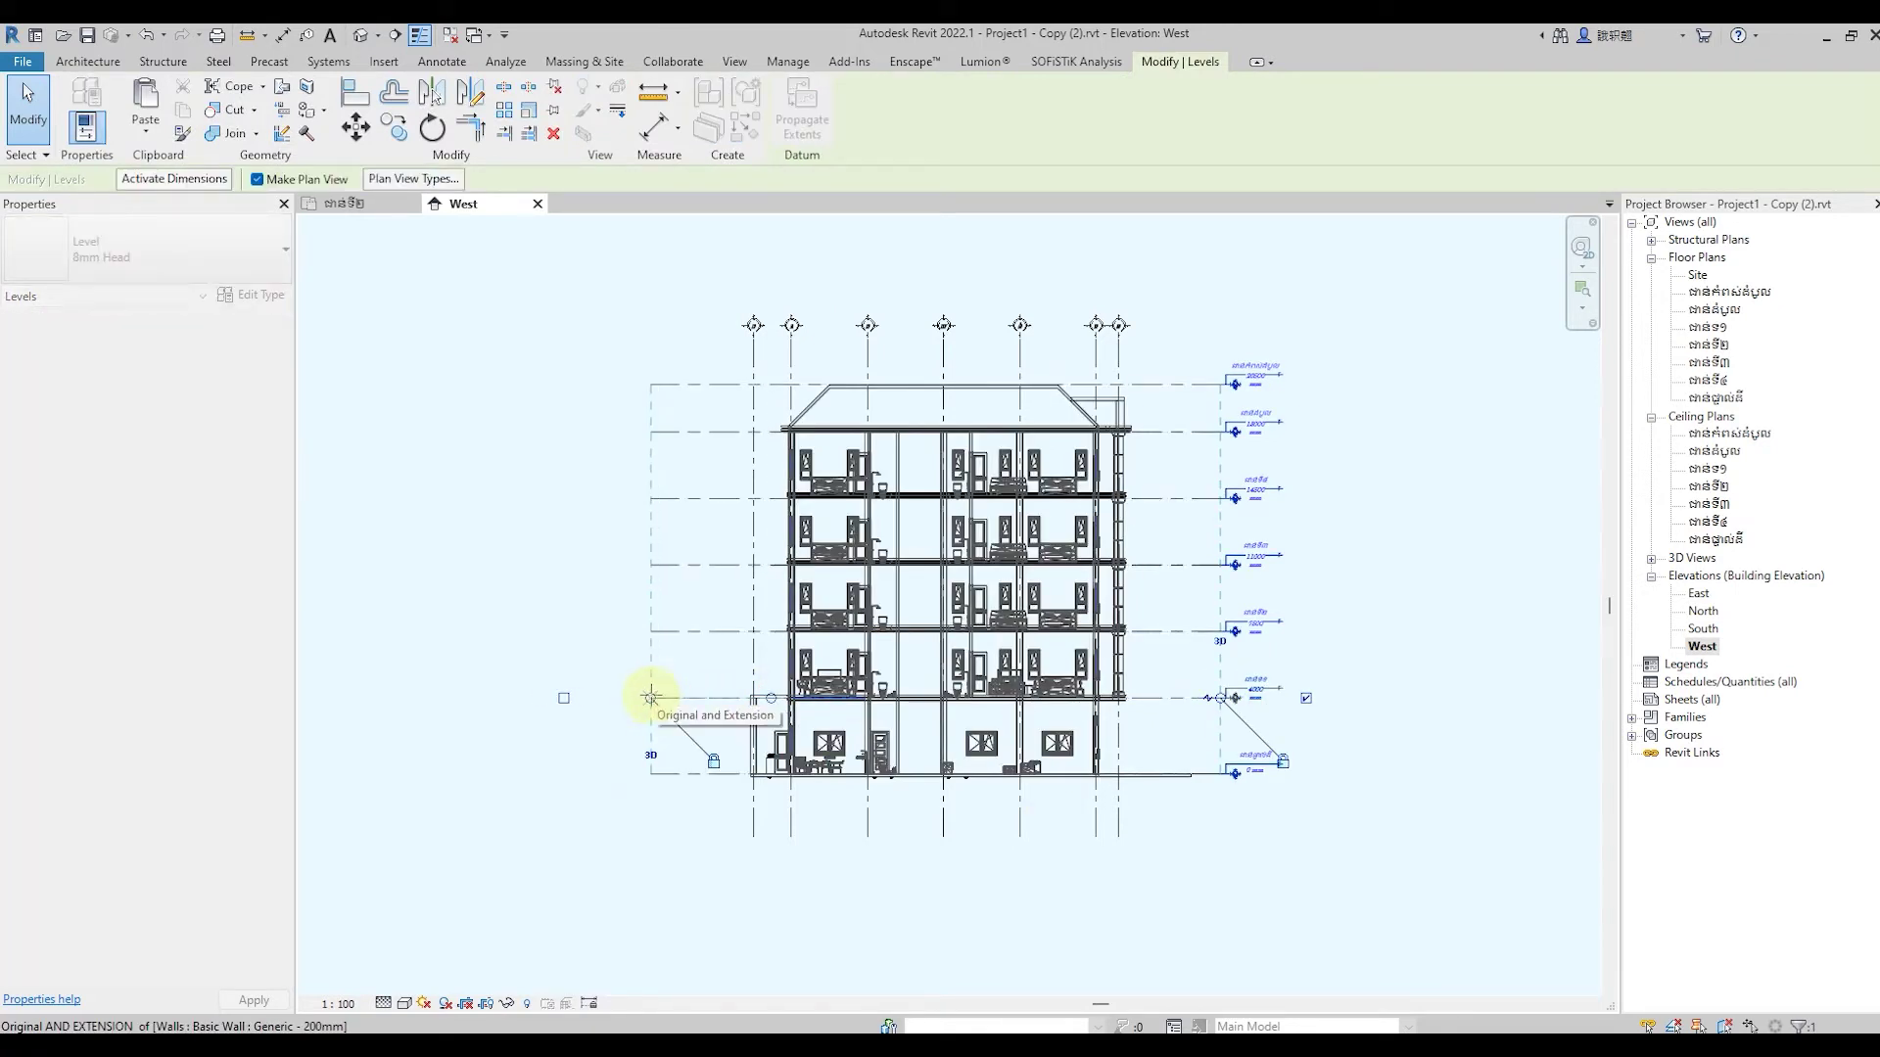
{"action": "left_click", "coordinate": [1019, 927]}
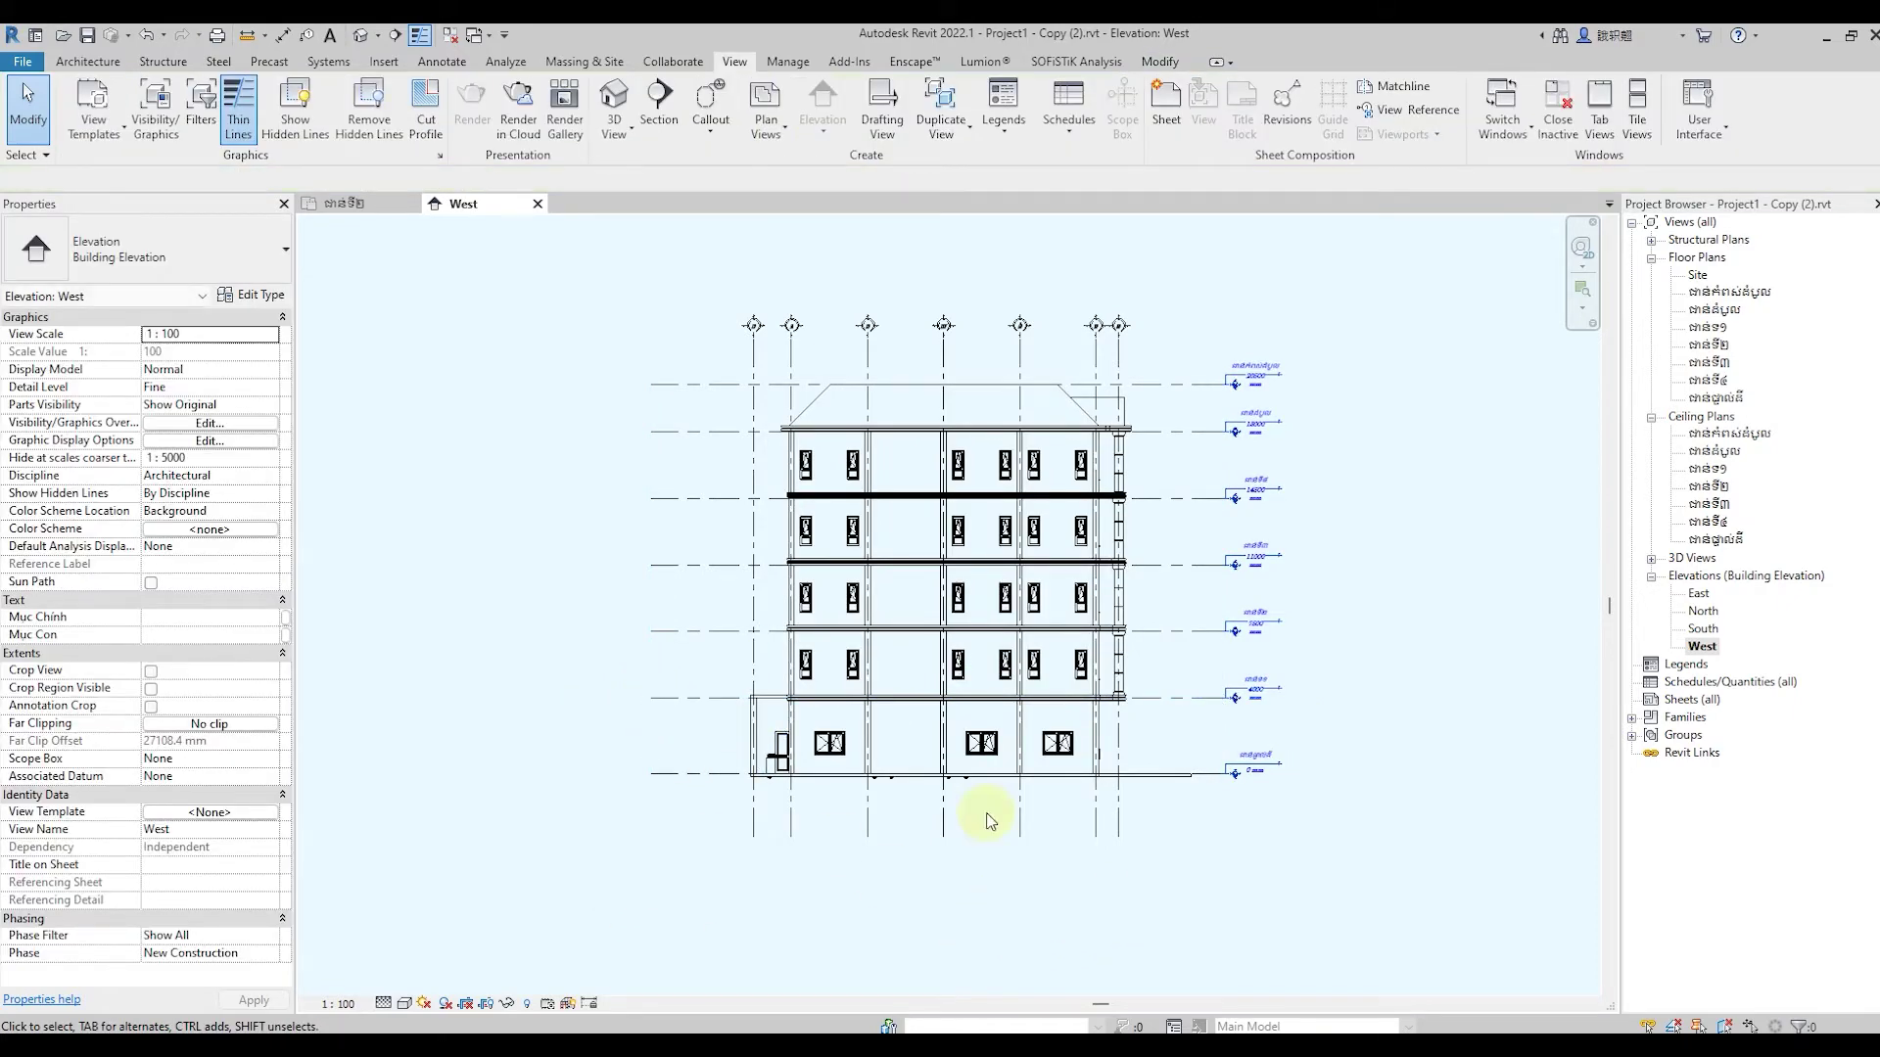
Open the East, North and South elevations, then return to the ជាន់ទី២ floor plan
{"action": "double_click", "coordinate": [1698, 594]}
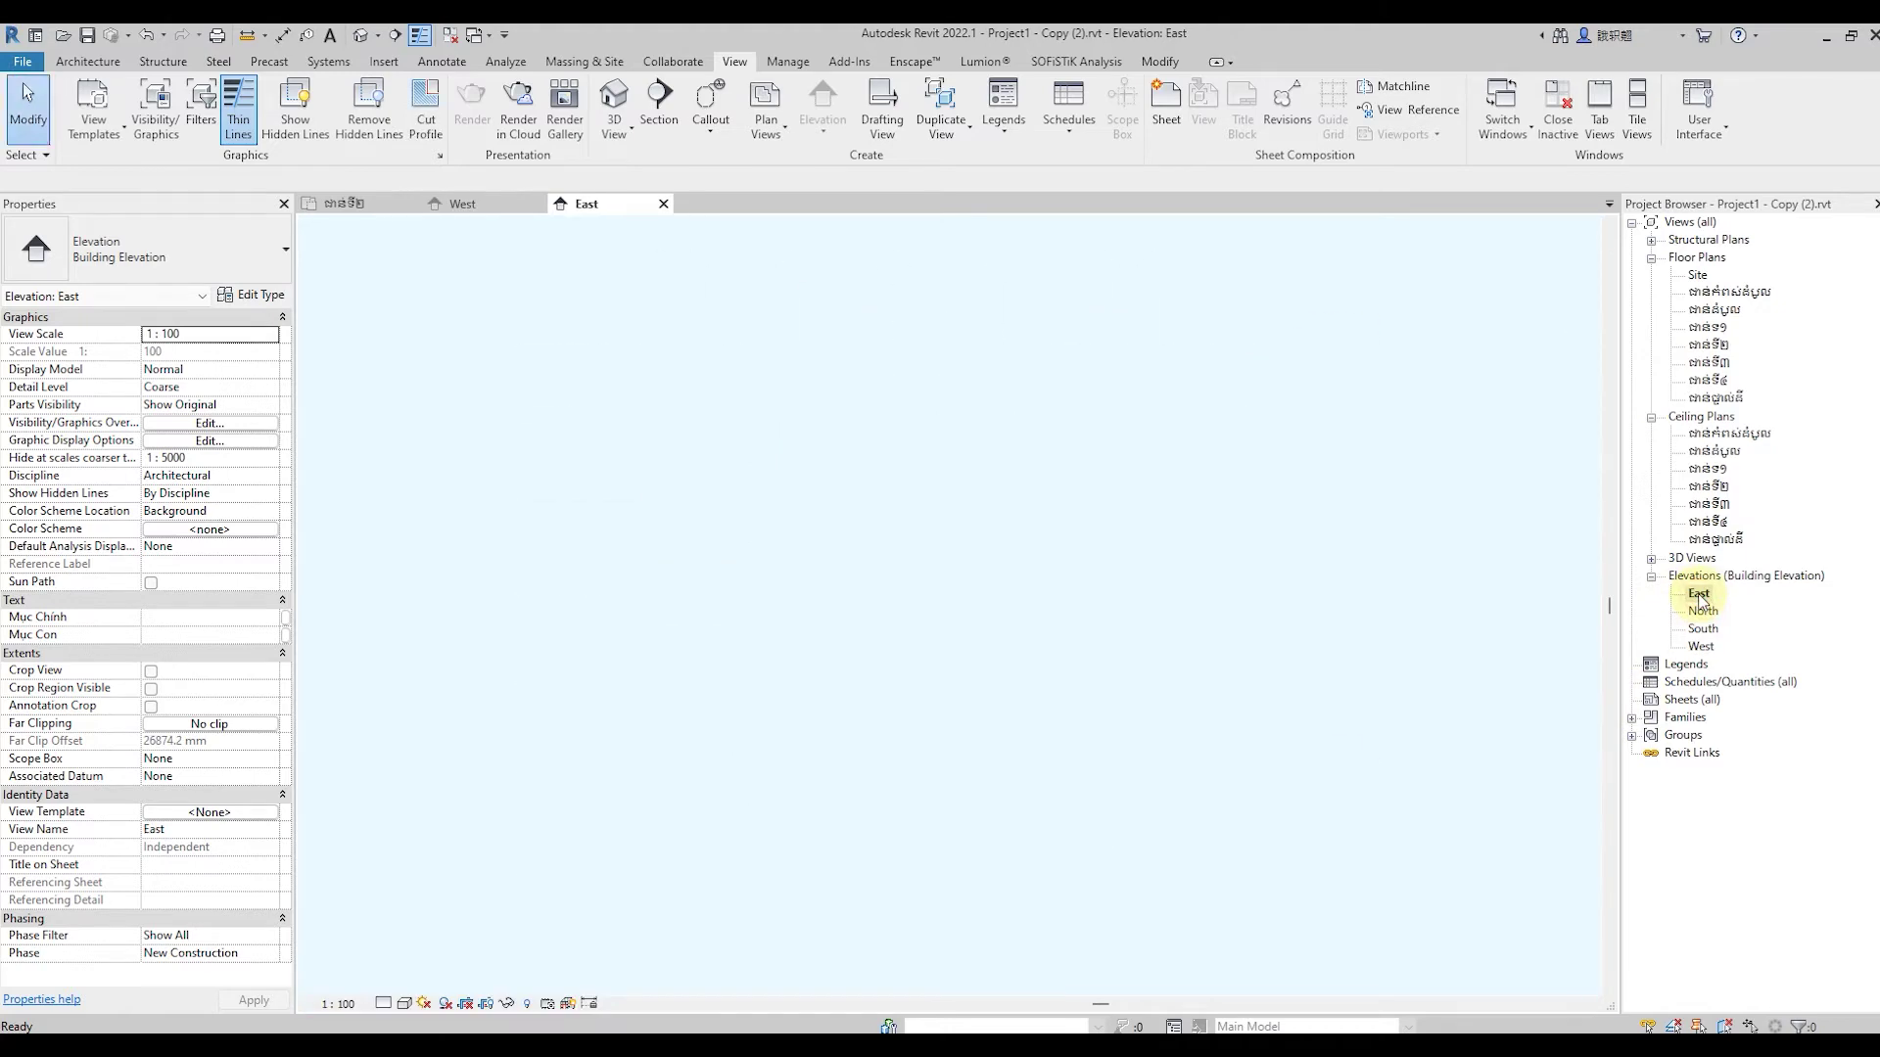
{"action": "scroll", "coordinate": [1357, 625], "scroll_direction": "down", "scroll_amount": 1}
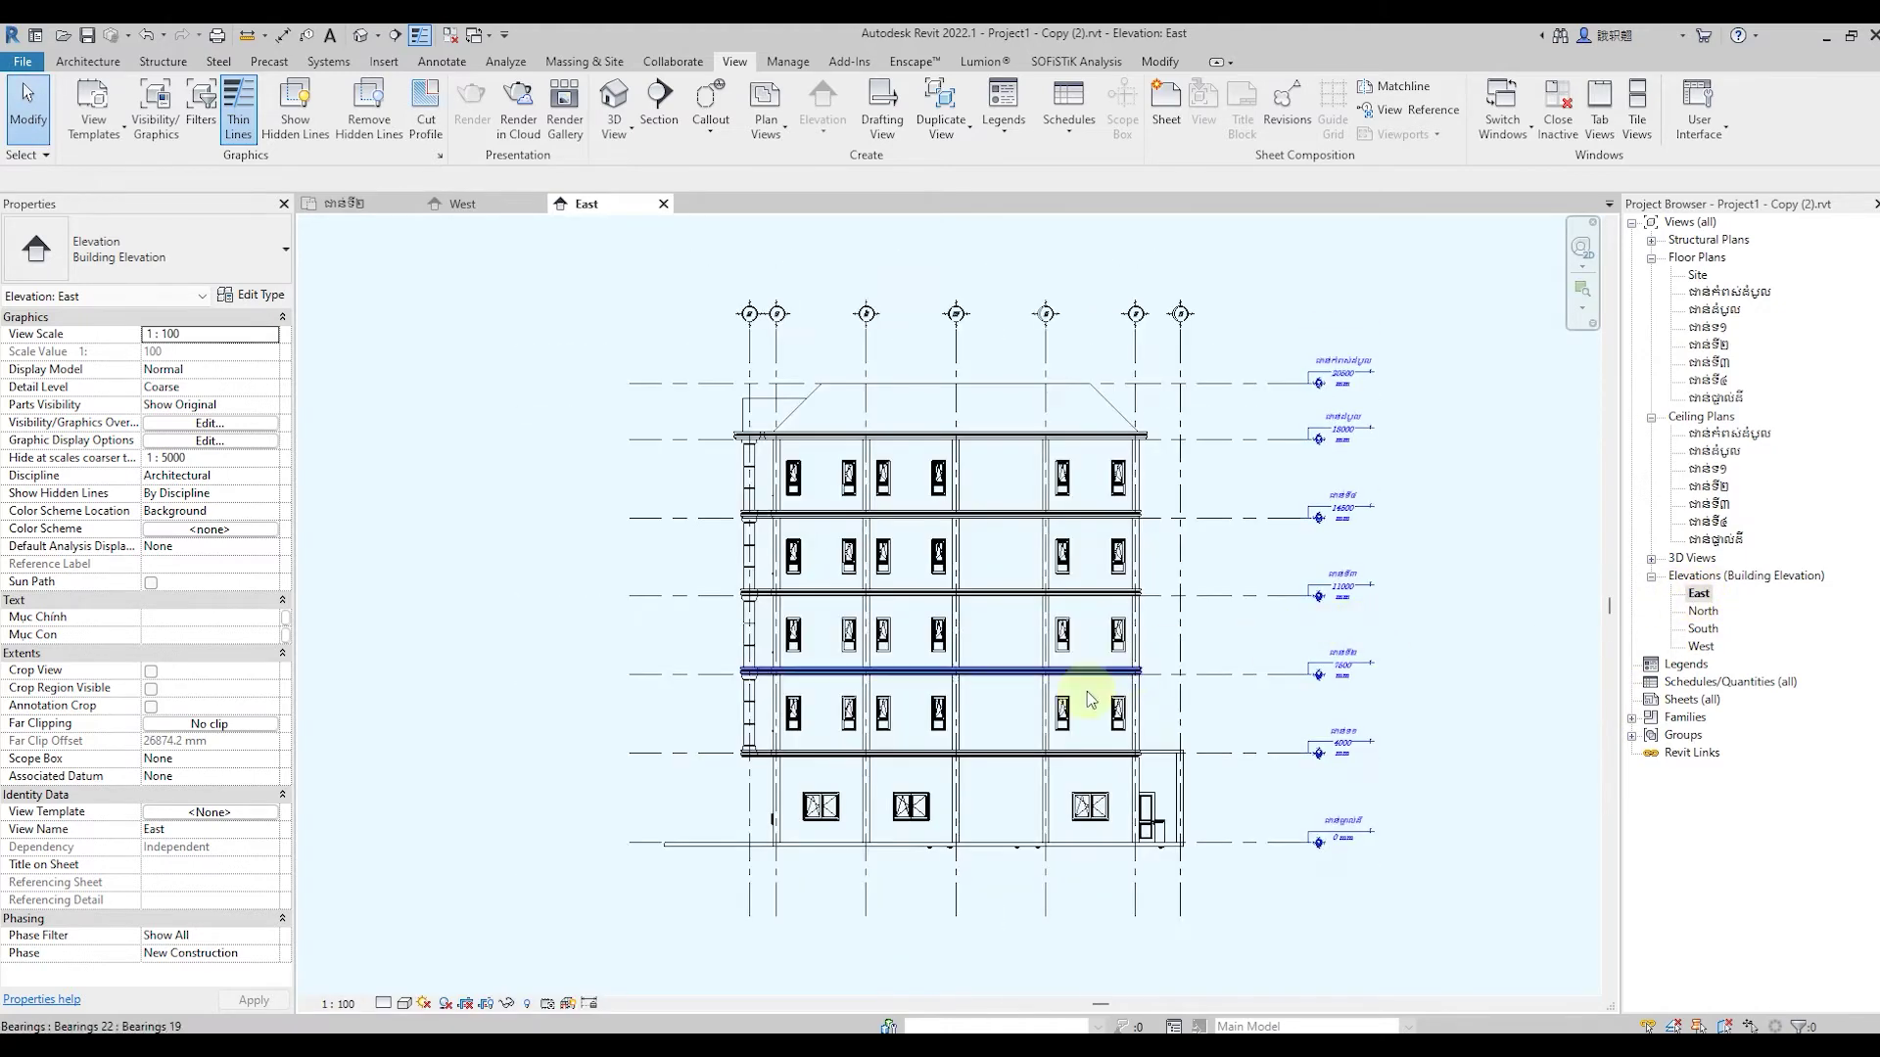
{"action": "double_click", "coordinate": [1703, 611]}
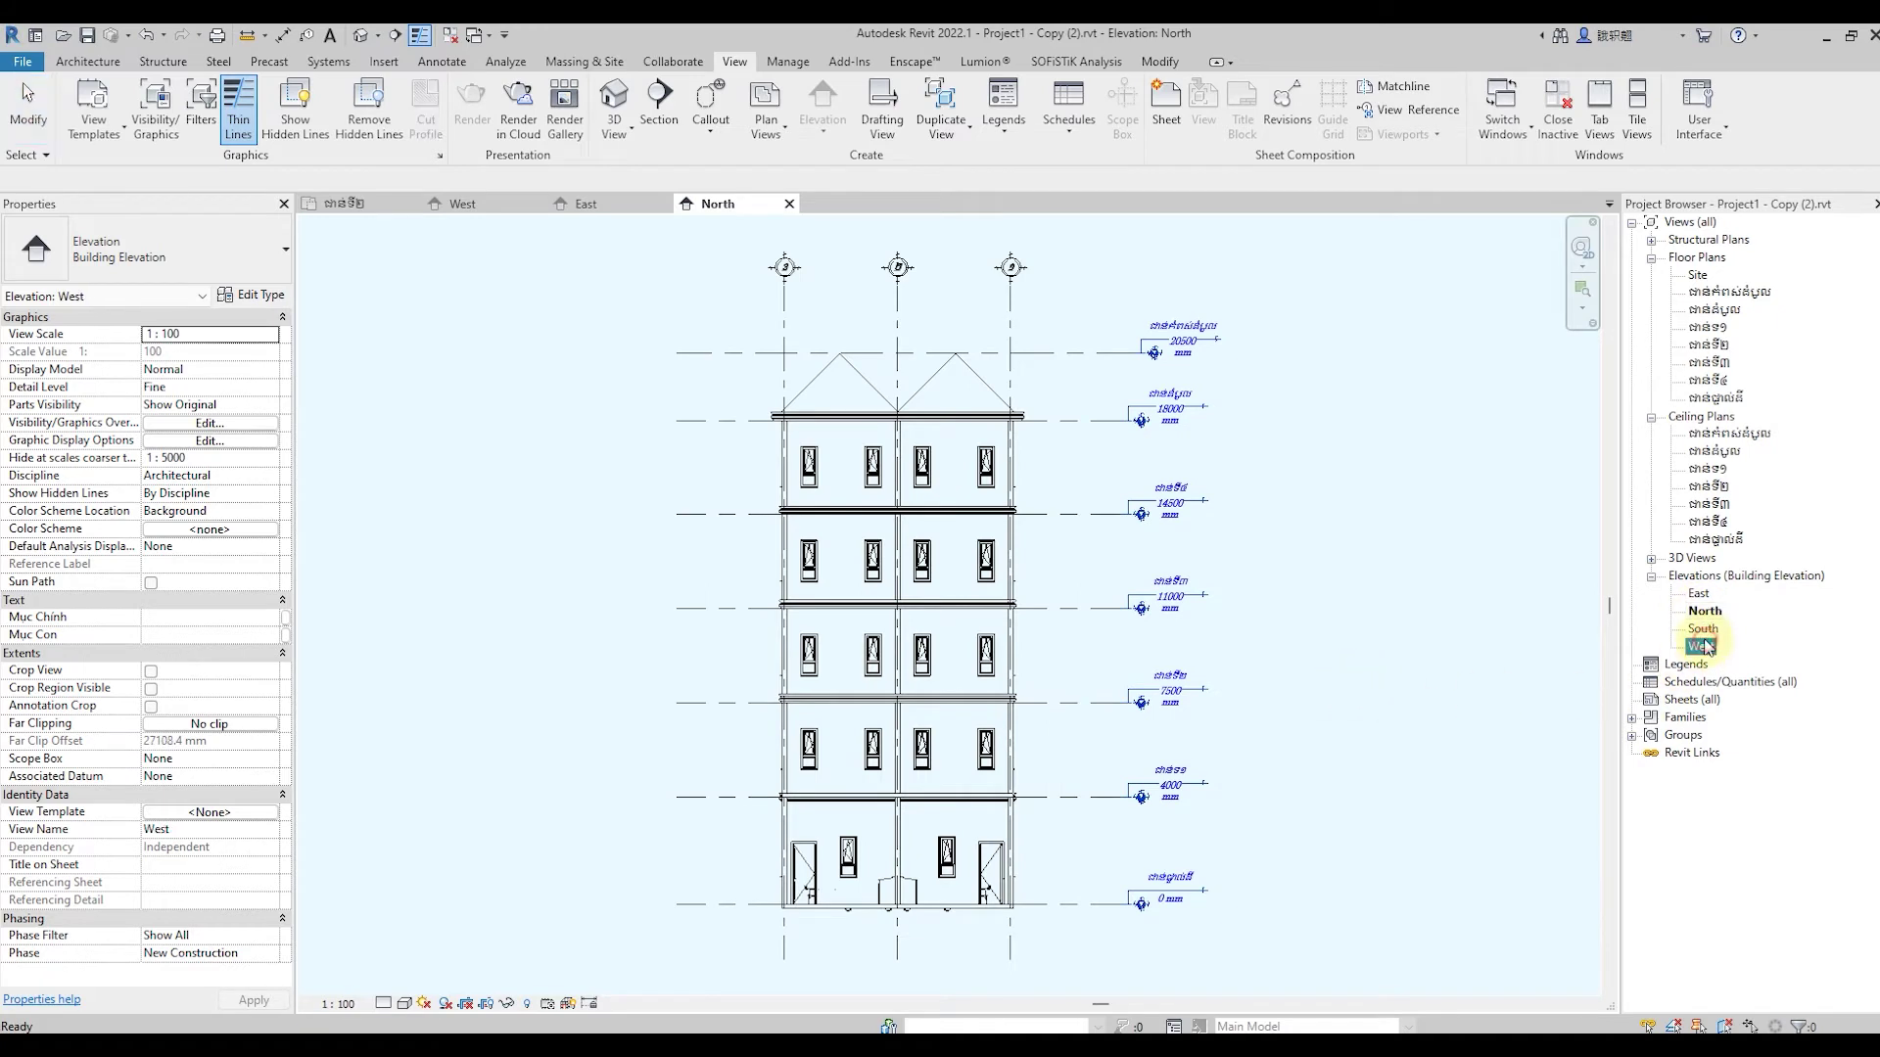
{"action": "double_click", "coordinate": [1704, 629]}
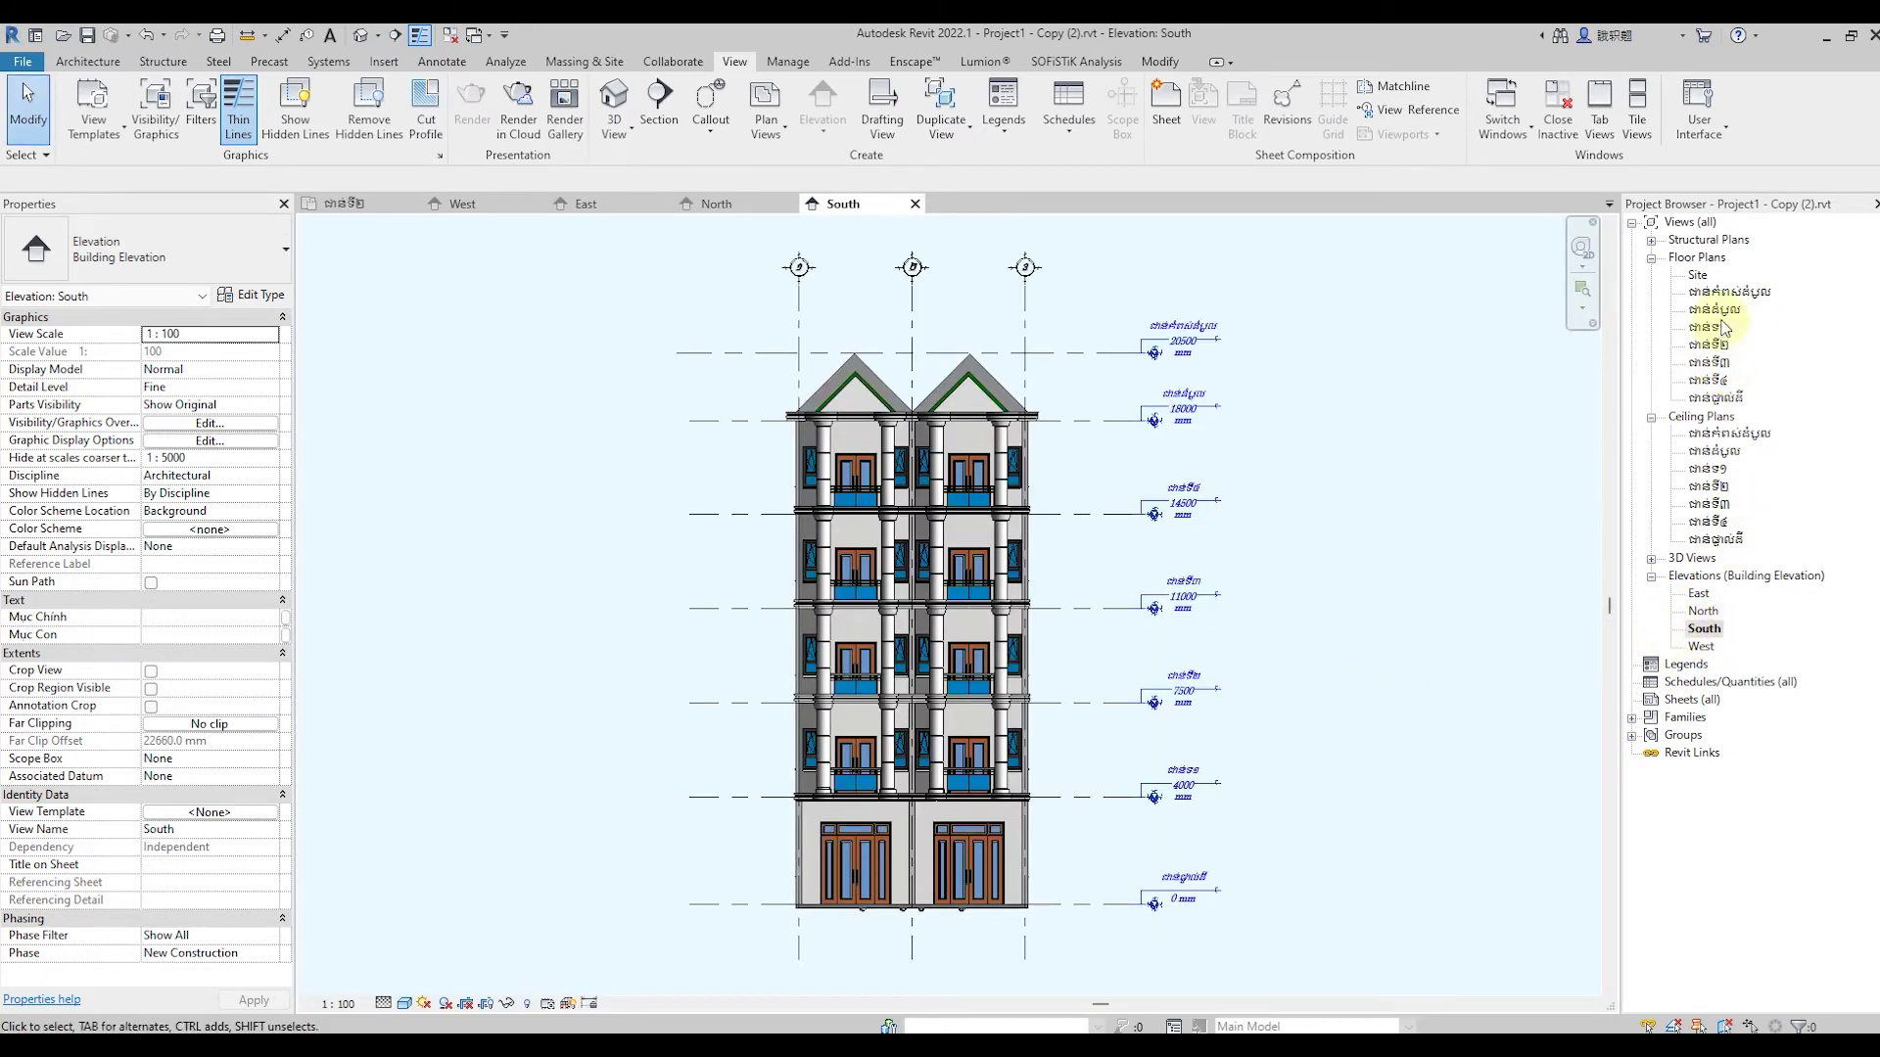
{"action": "double_click", "coordinate": [1709, 346]}
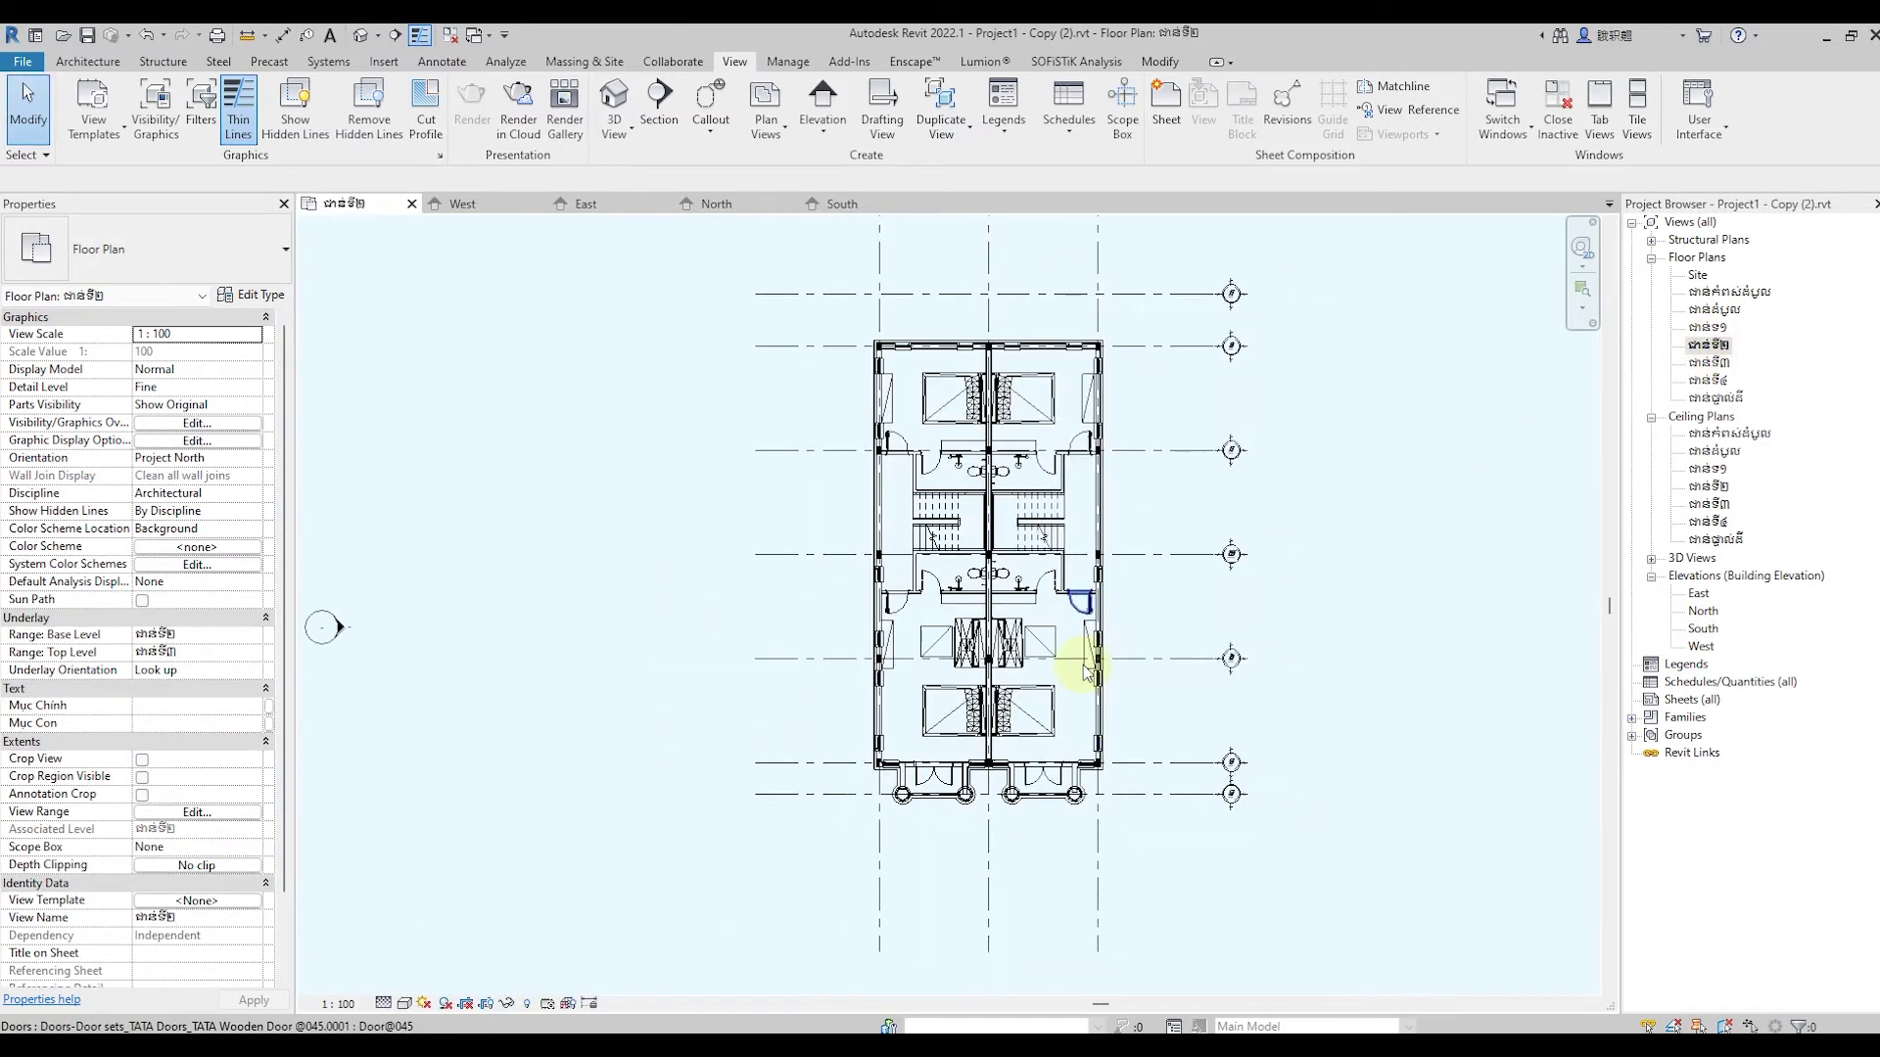
Show bubbles at the left ends of the top three horizontal grids
{"action": "scroll", "coordinate": [1278, 370], "scroll_direction": "up", "scroll_amount": 2}
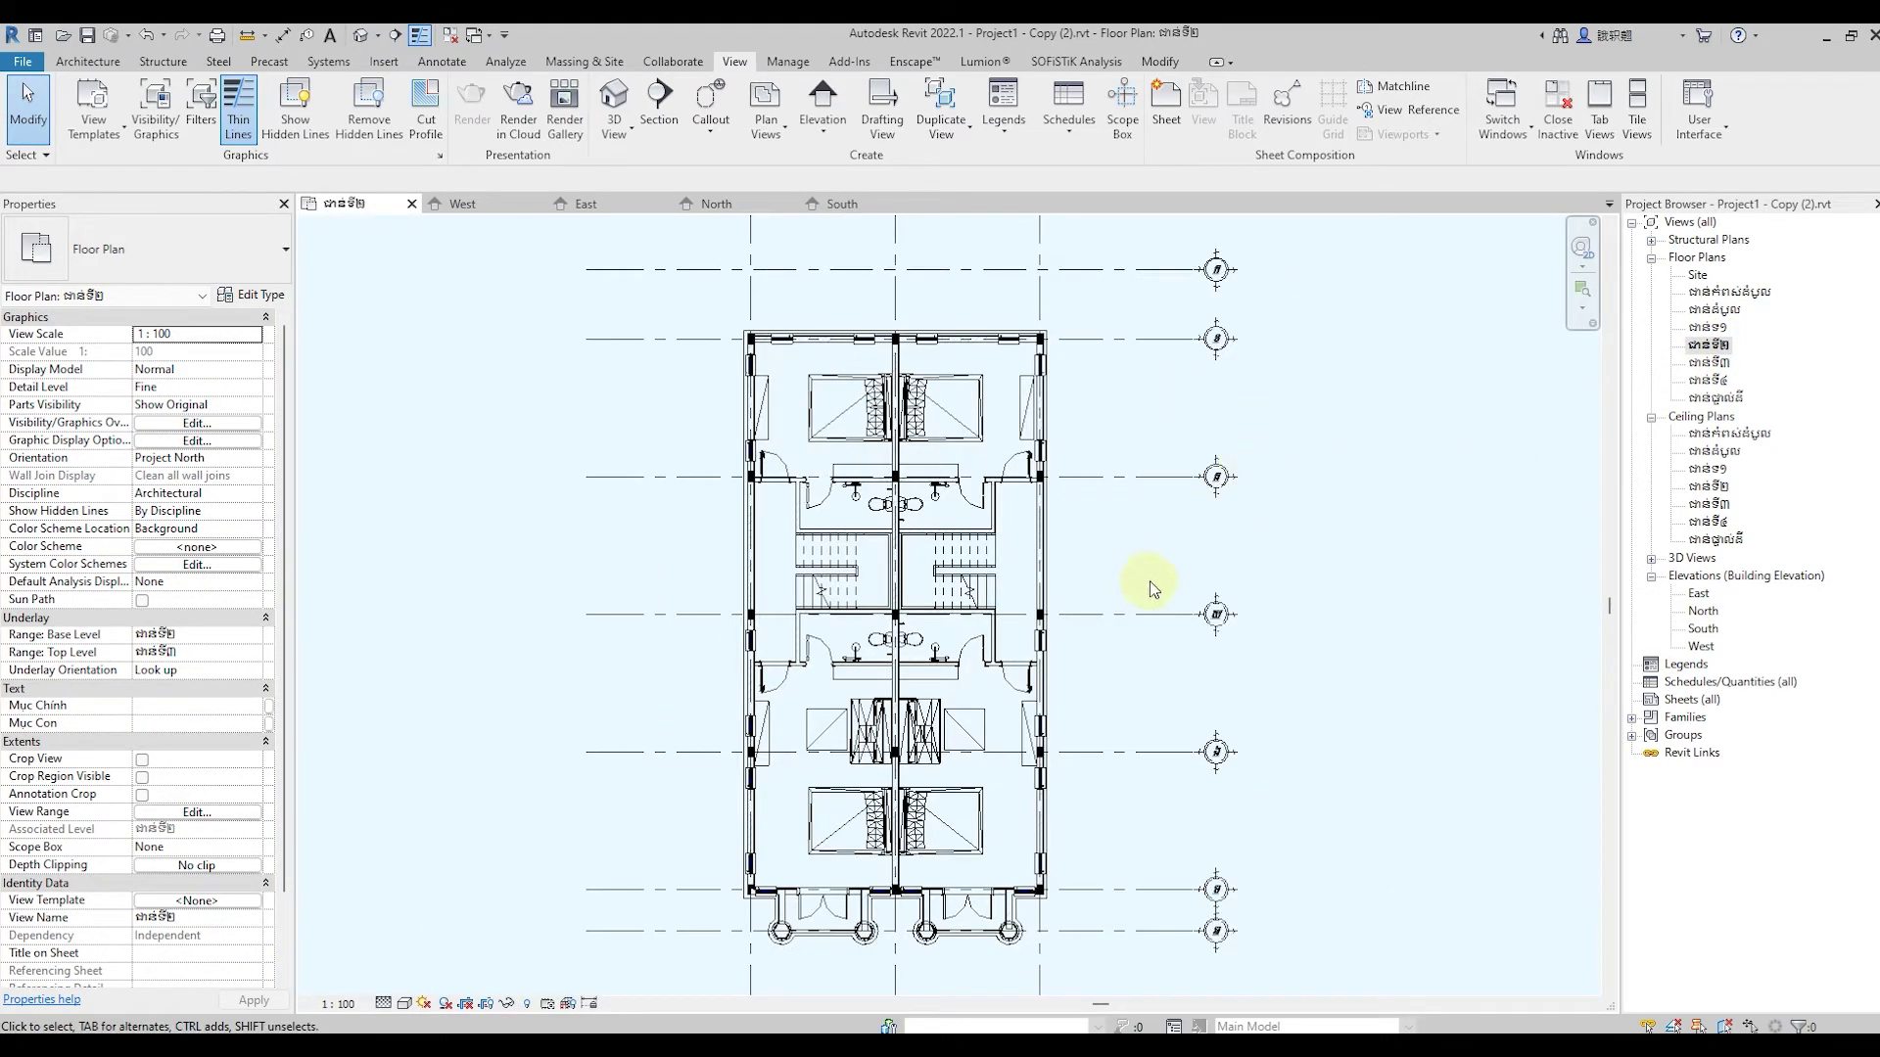
{"action": "scroll", "coordinate": [1154, 574], "scroll_direction": "down", "scroll_amount": 1}
{"action": "scroll", "coordinate": [1136, 566], "scroll_direction": "down", "scroll_amount": 1}
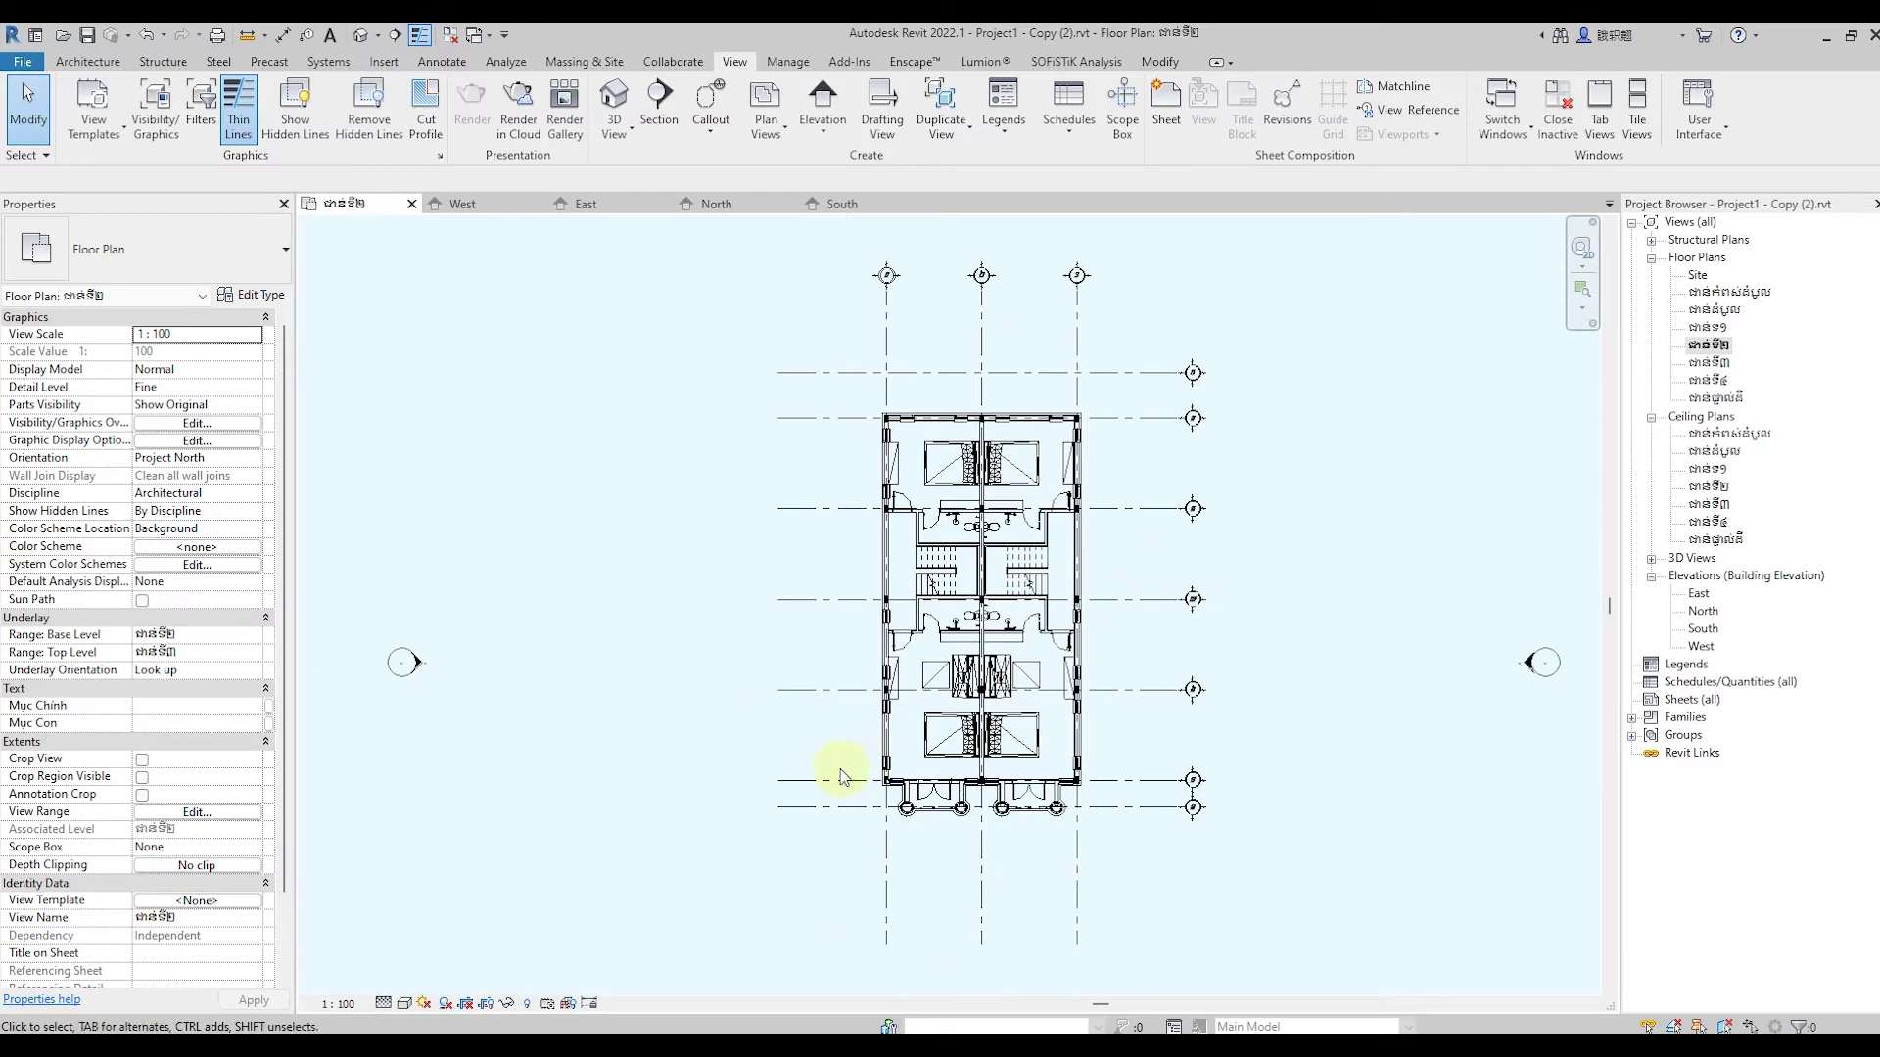
{"action": "scroll", "coordinate": [852, 588], "scroll_direction": "down", "scroll_amount": 1}
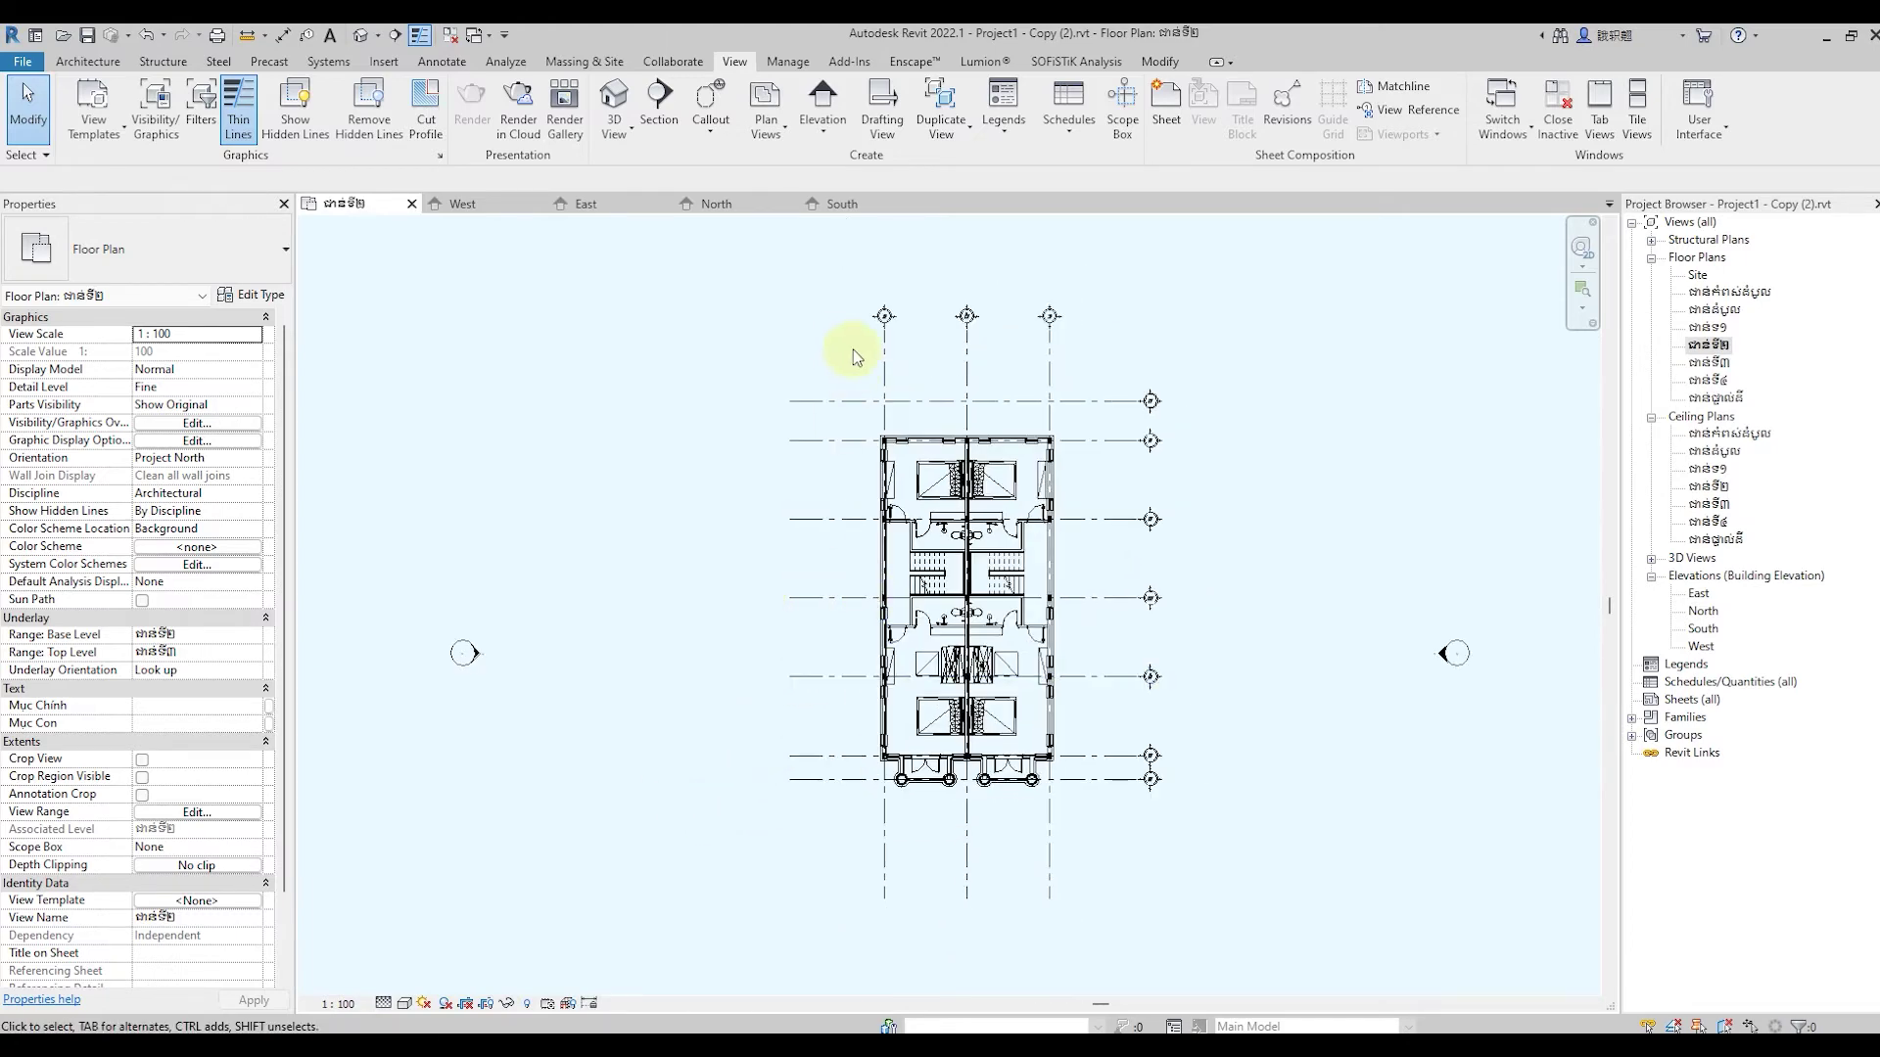
{"action": "left_click", "coordinate": [832, 401]}
{"action": "left_click", "coordinate": [739, 401]}
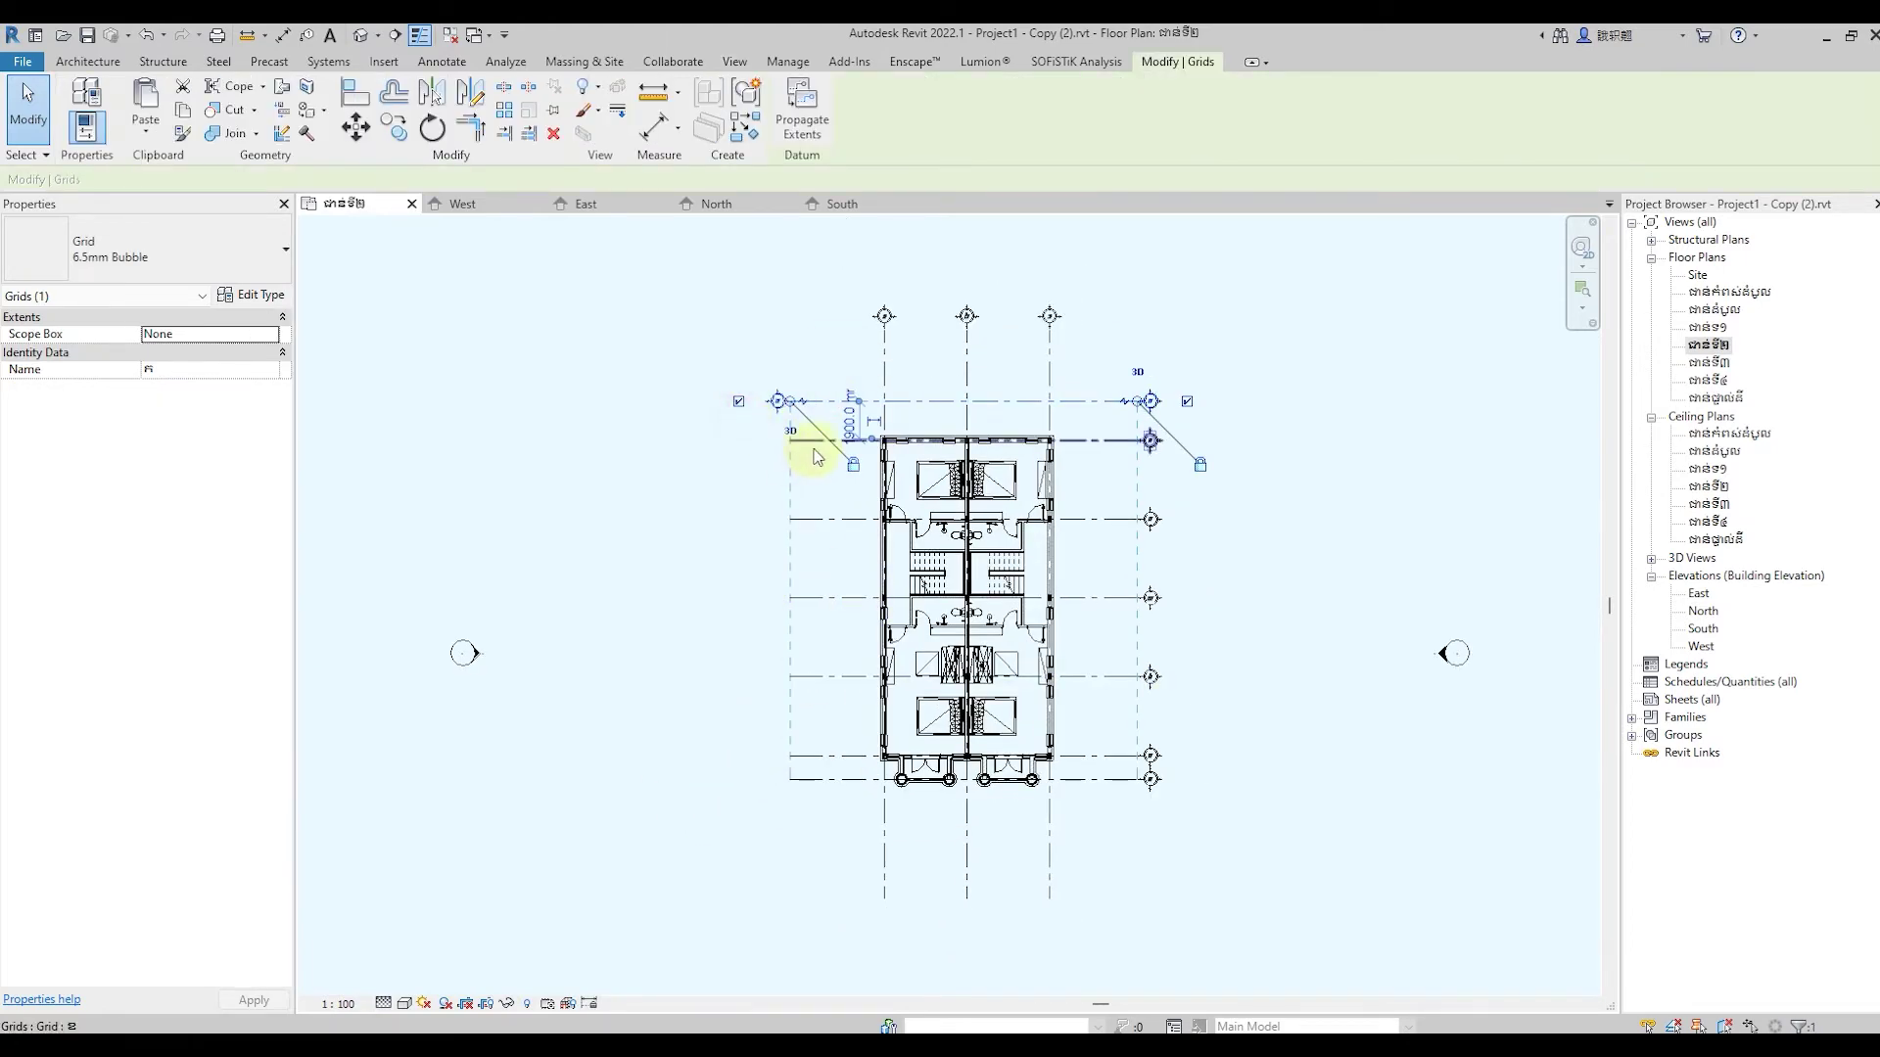
{"action": "left_click", "coordinate": [795, 440]}
{"action": "left_click", "coordinate": [738, 441]}
{"action": "left_click", "coordinate": [804, 519]}
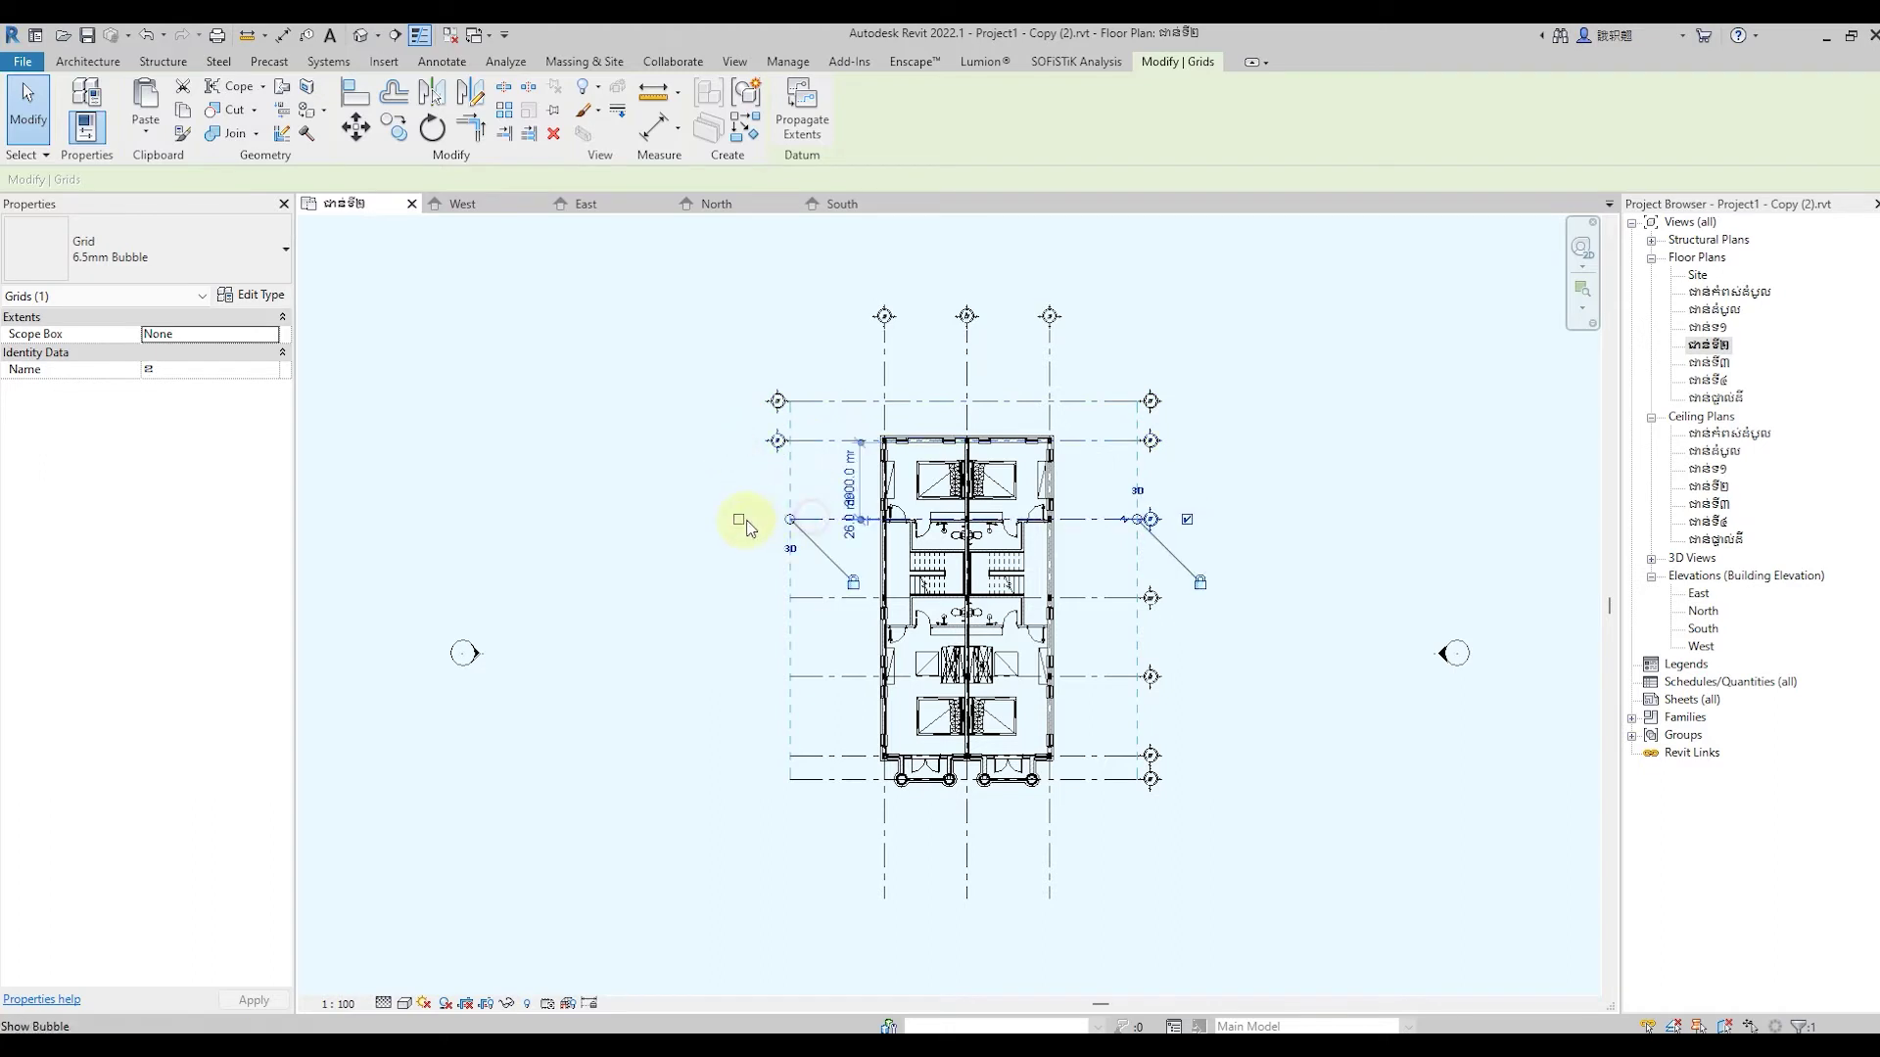
{"action": "left_click", "coordinate": [739, 519]}
Show left-end bubbles on the remaining lower horizontal grids
{"action": "left_click", "coordinate": [798, 597]}
{"action": "left_click", "coordinate": [738, 597]}
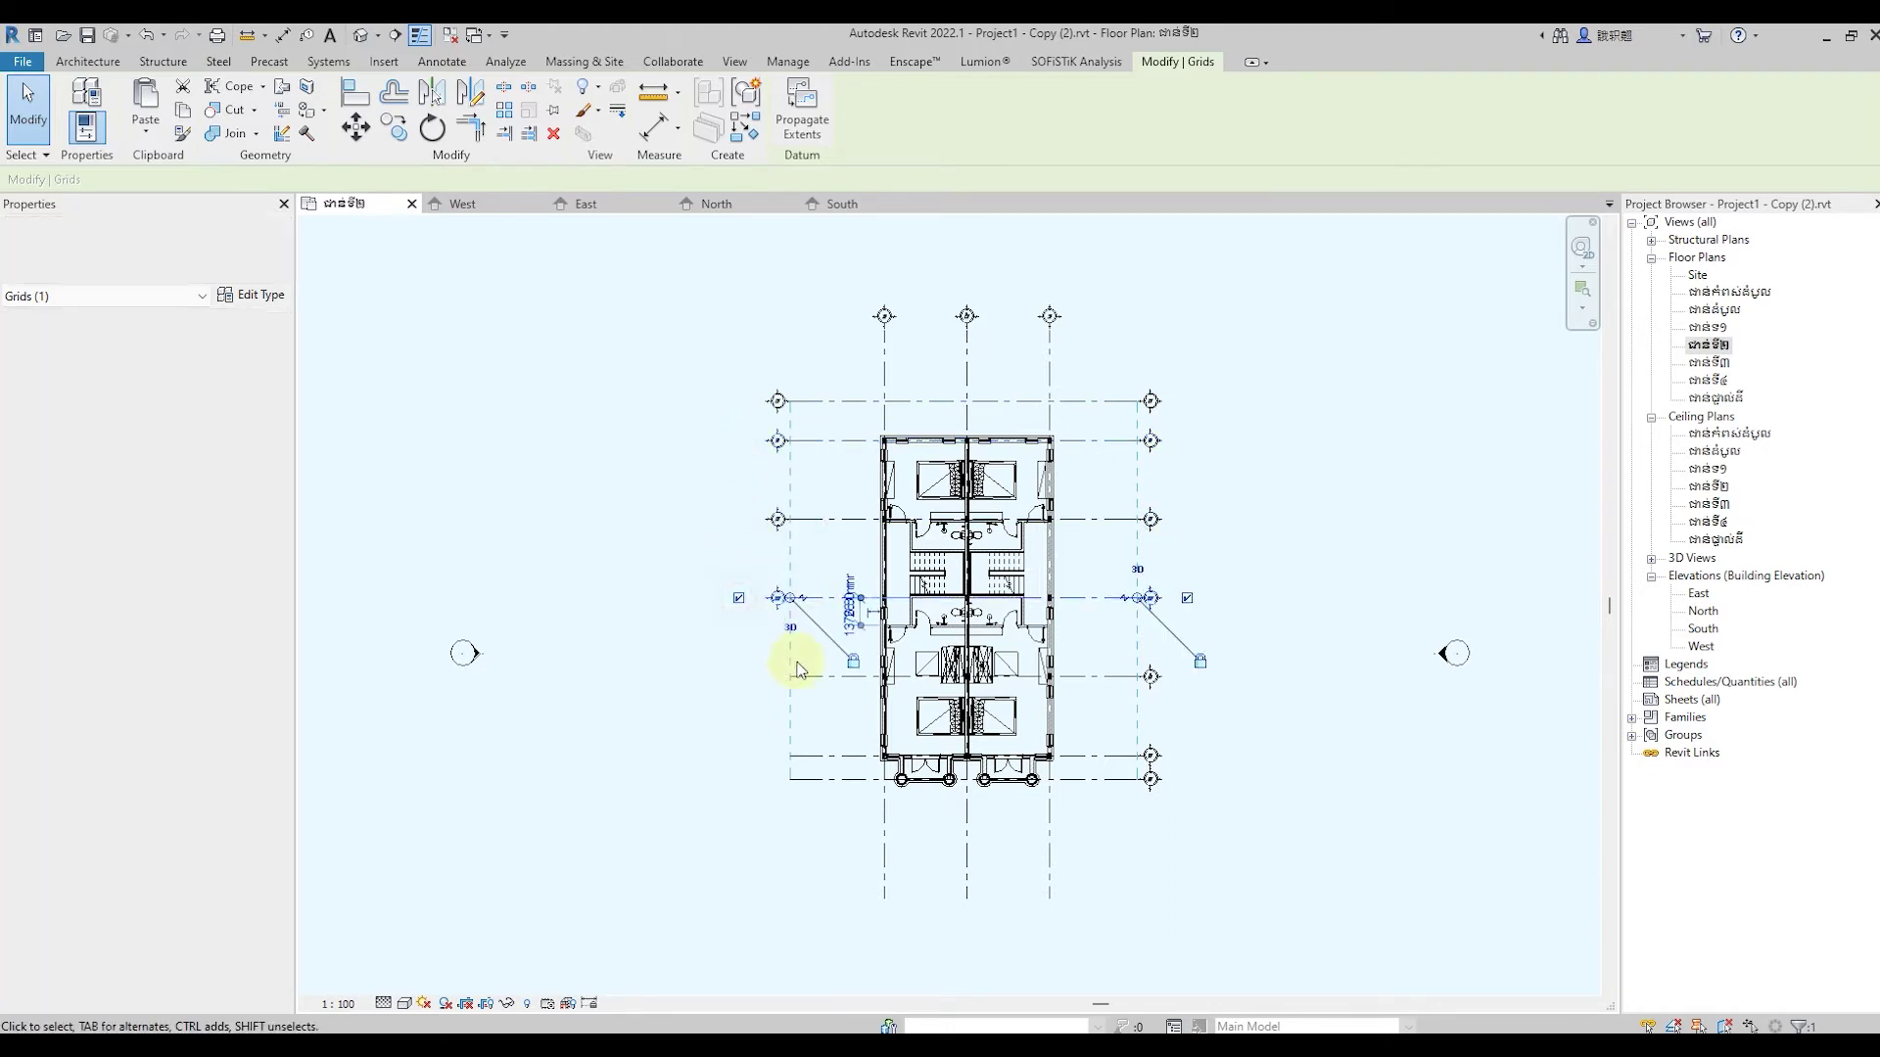
{"action": "left_click", "coordinate": [817, 676]}
{"action": "left_click", "coordinate": [738, 676]}
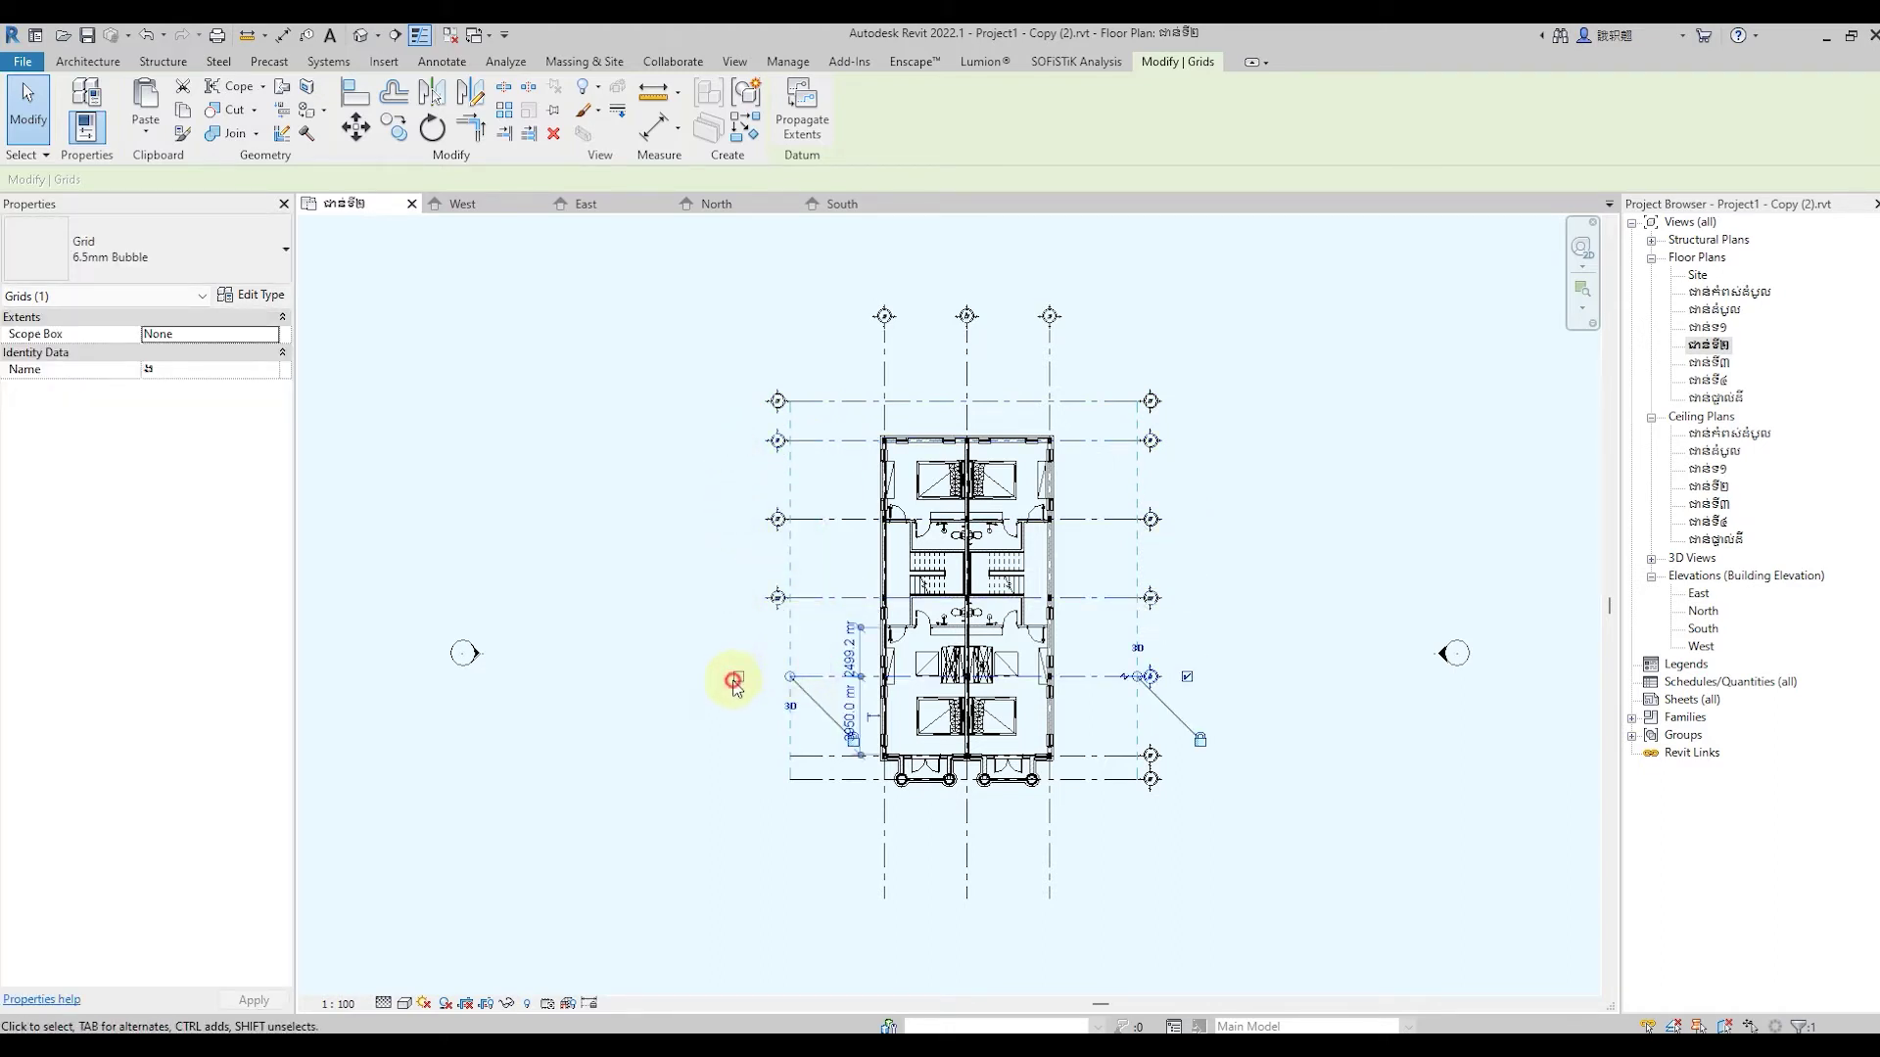
{"action": "left_click", "coordinate": [811, 755]}
{"action": "left_click", "coordinate": [727, 768]}
{"action": "left_click", "coordinate": [797, 757]}
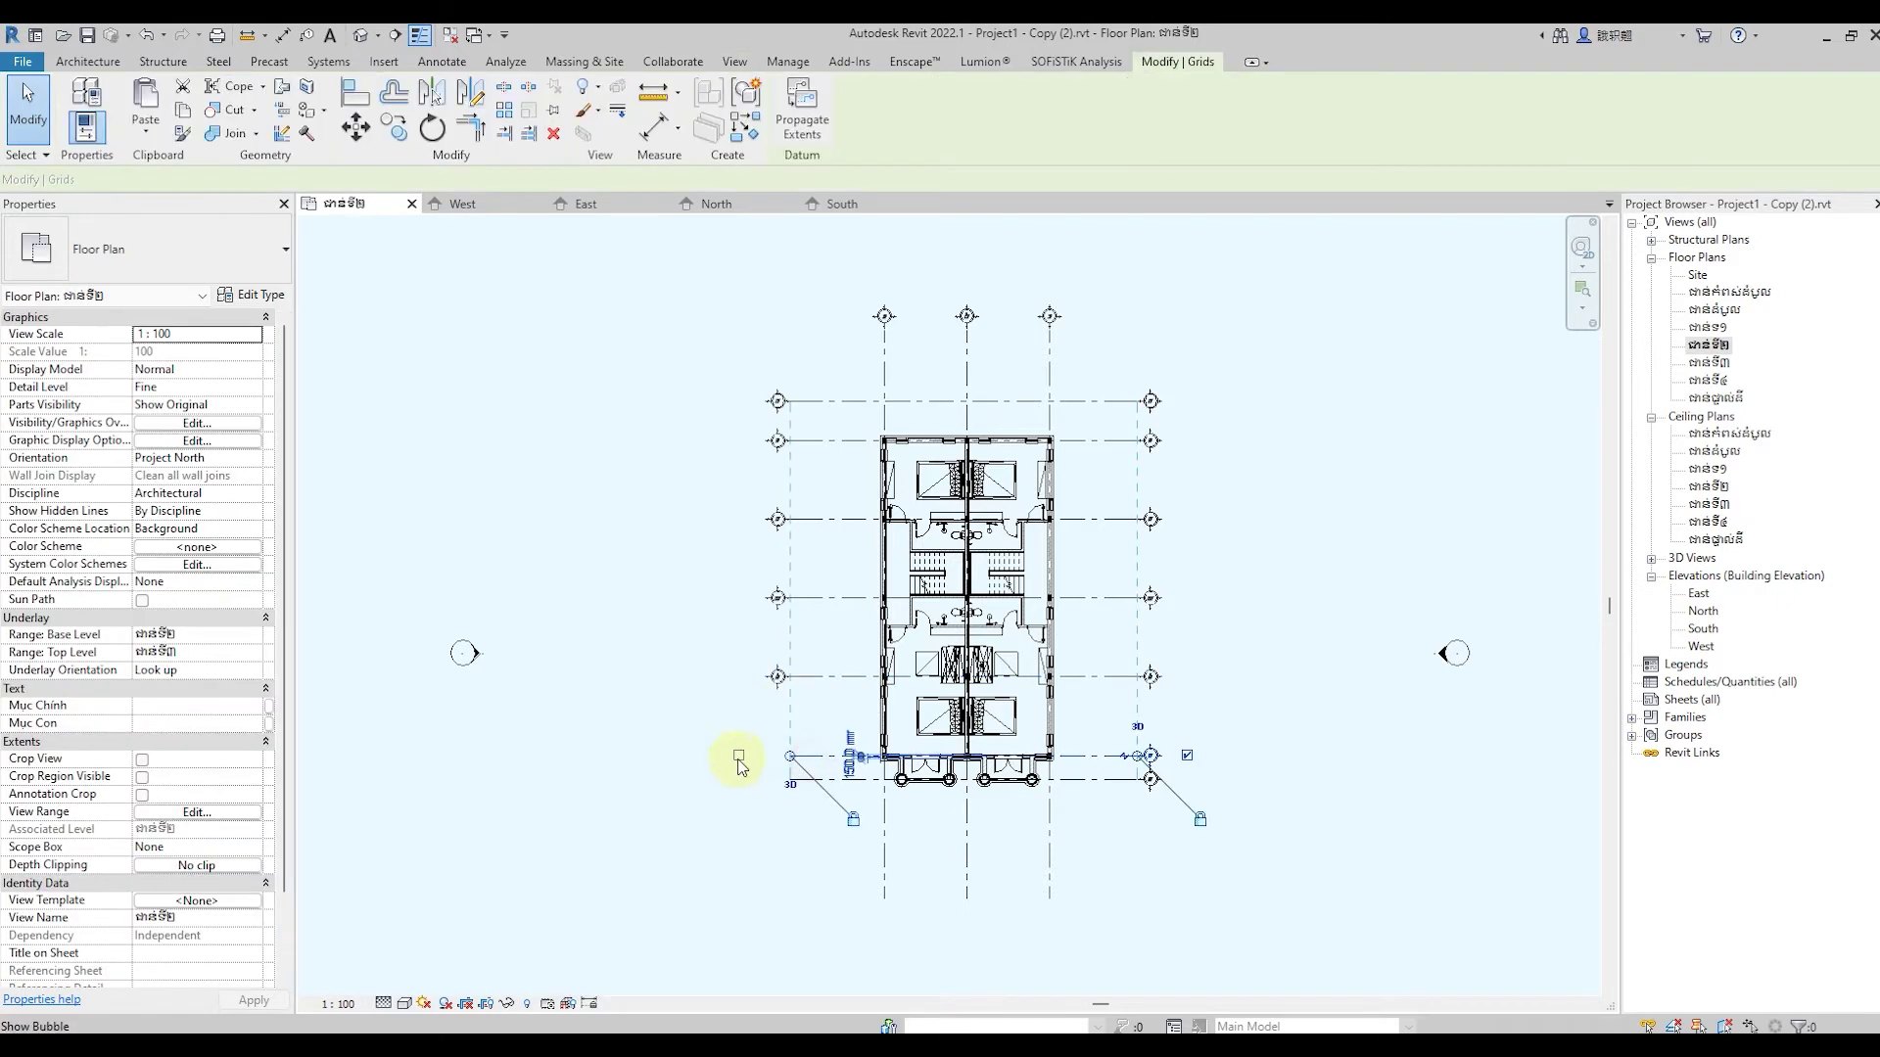
{"action": "left_click", "coordinate": [738, 755]}
{"action": "left_click", "coordinate": [798, 801]}
{"action": "scroll", "coordinate": [797, 801], "scroll_direction": "up", "scroll_amount": 2}
{"action": "left_click", "coordinate": [749, 775]}
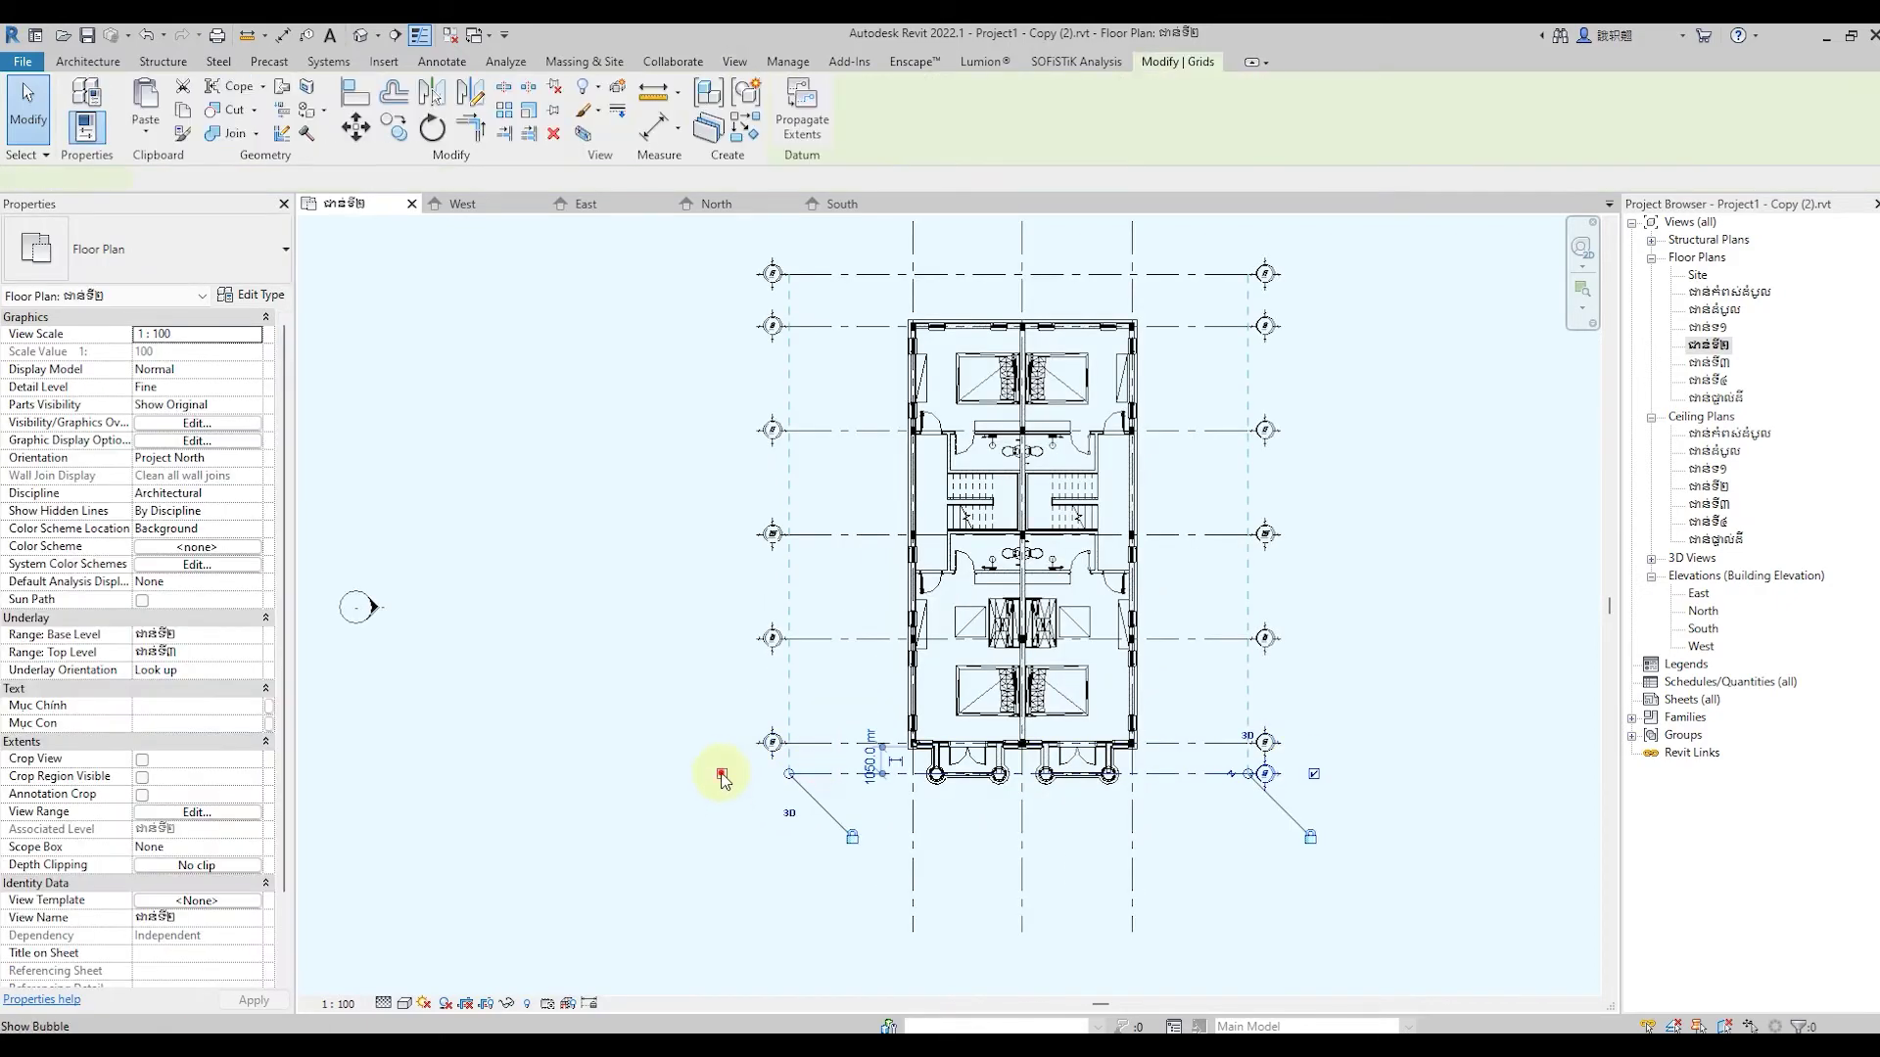
Turn on bottom-end bubbles for the left, middle and right vertical grids
{"action": "left_click", "coordinate": [908, 863]}
{"action": "scroll", "coordinate": [902, 861], "scroll_direction": "down", "scroll_amount": 2}
{"action": "scroll", "coordinate": [914, 879], "scroll_direction": "up", "scroll_amount": 2}
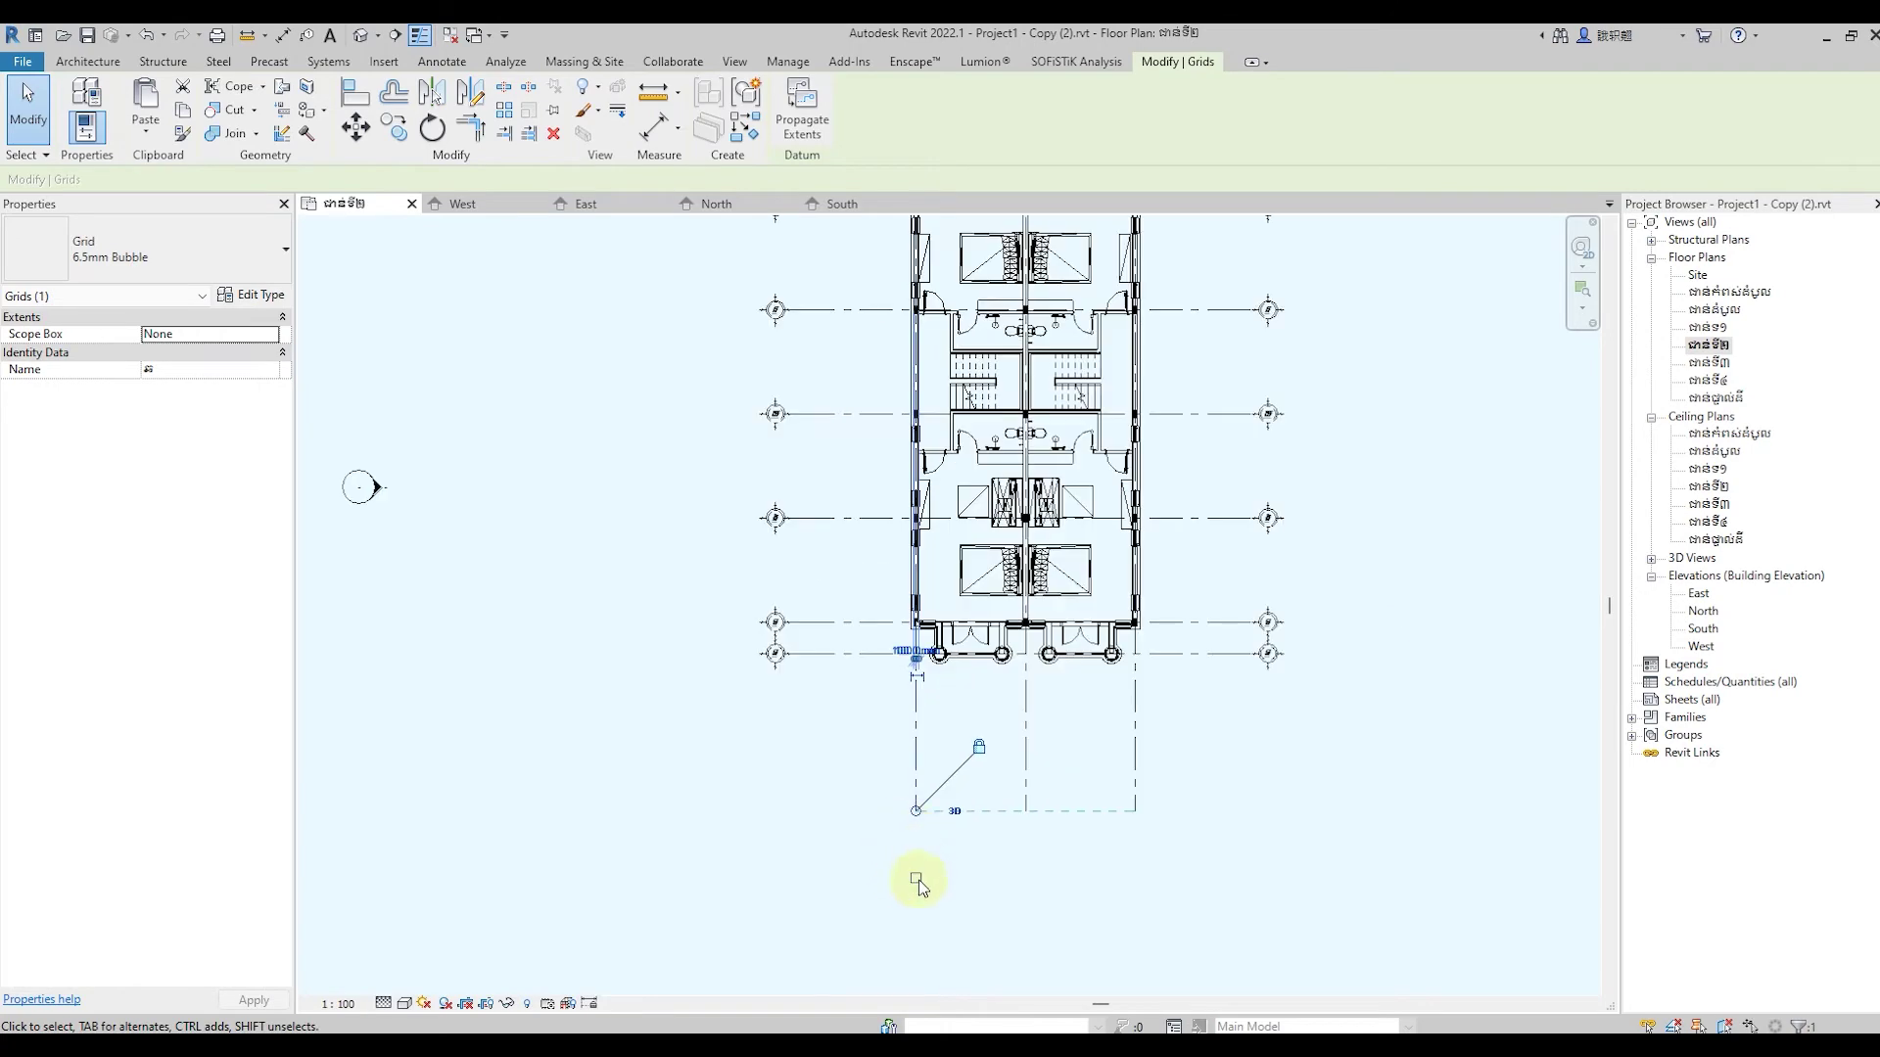
{"action": "left_click", "coordinate": [914, 879]}
{"action": "left_click", "coordinate": [1026, 793]}
{"action": "left_click", "coordinate": [1024, 877]}
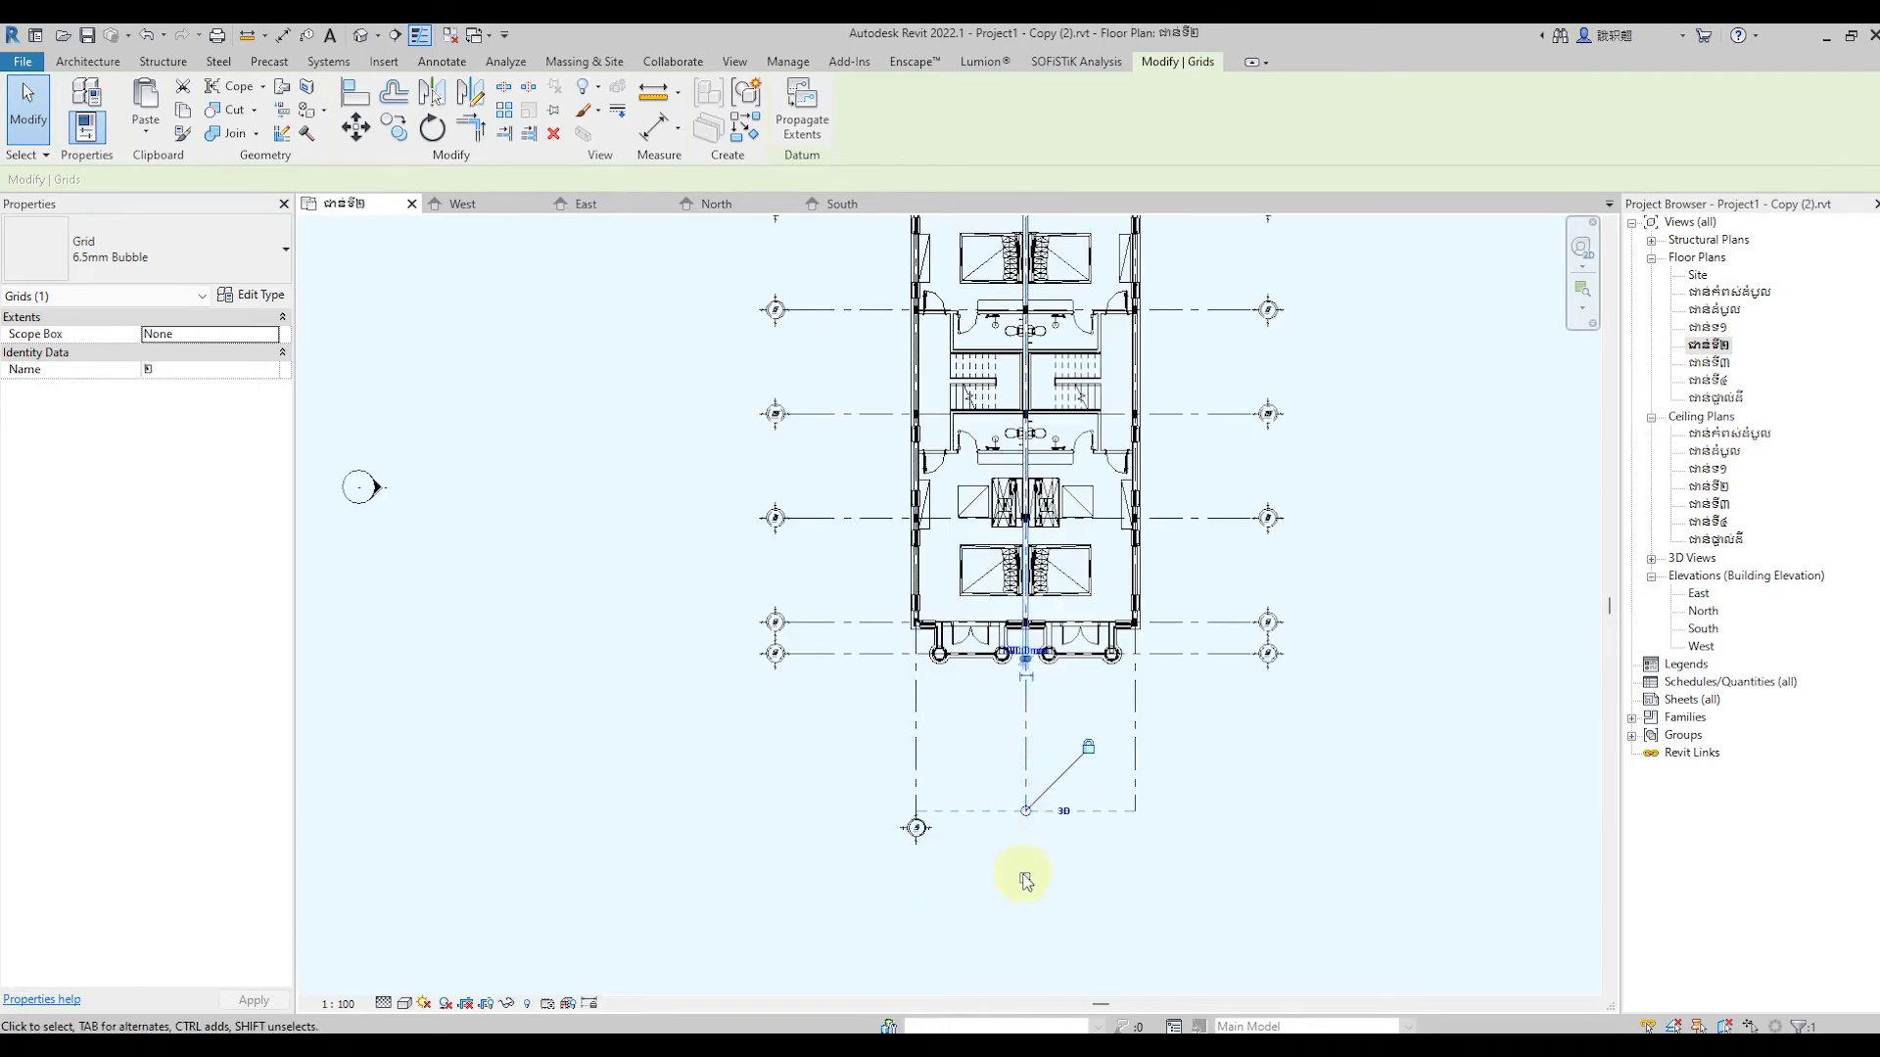
{"action": "left_click", "coordinate": [1131, 759]}
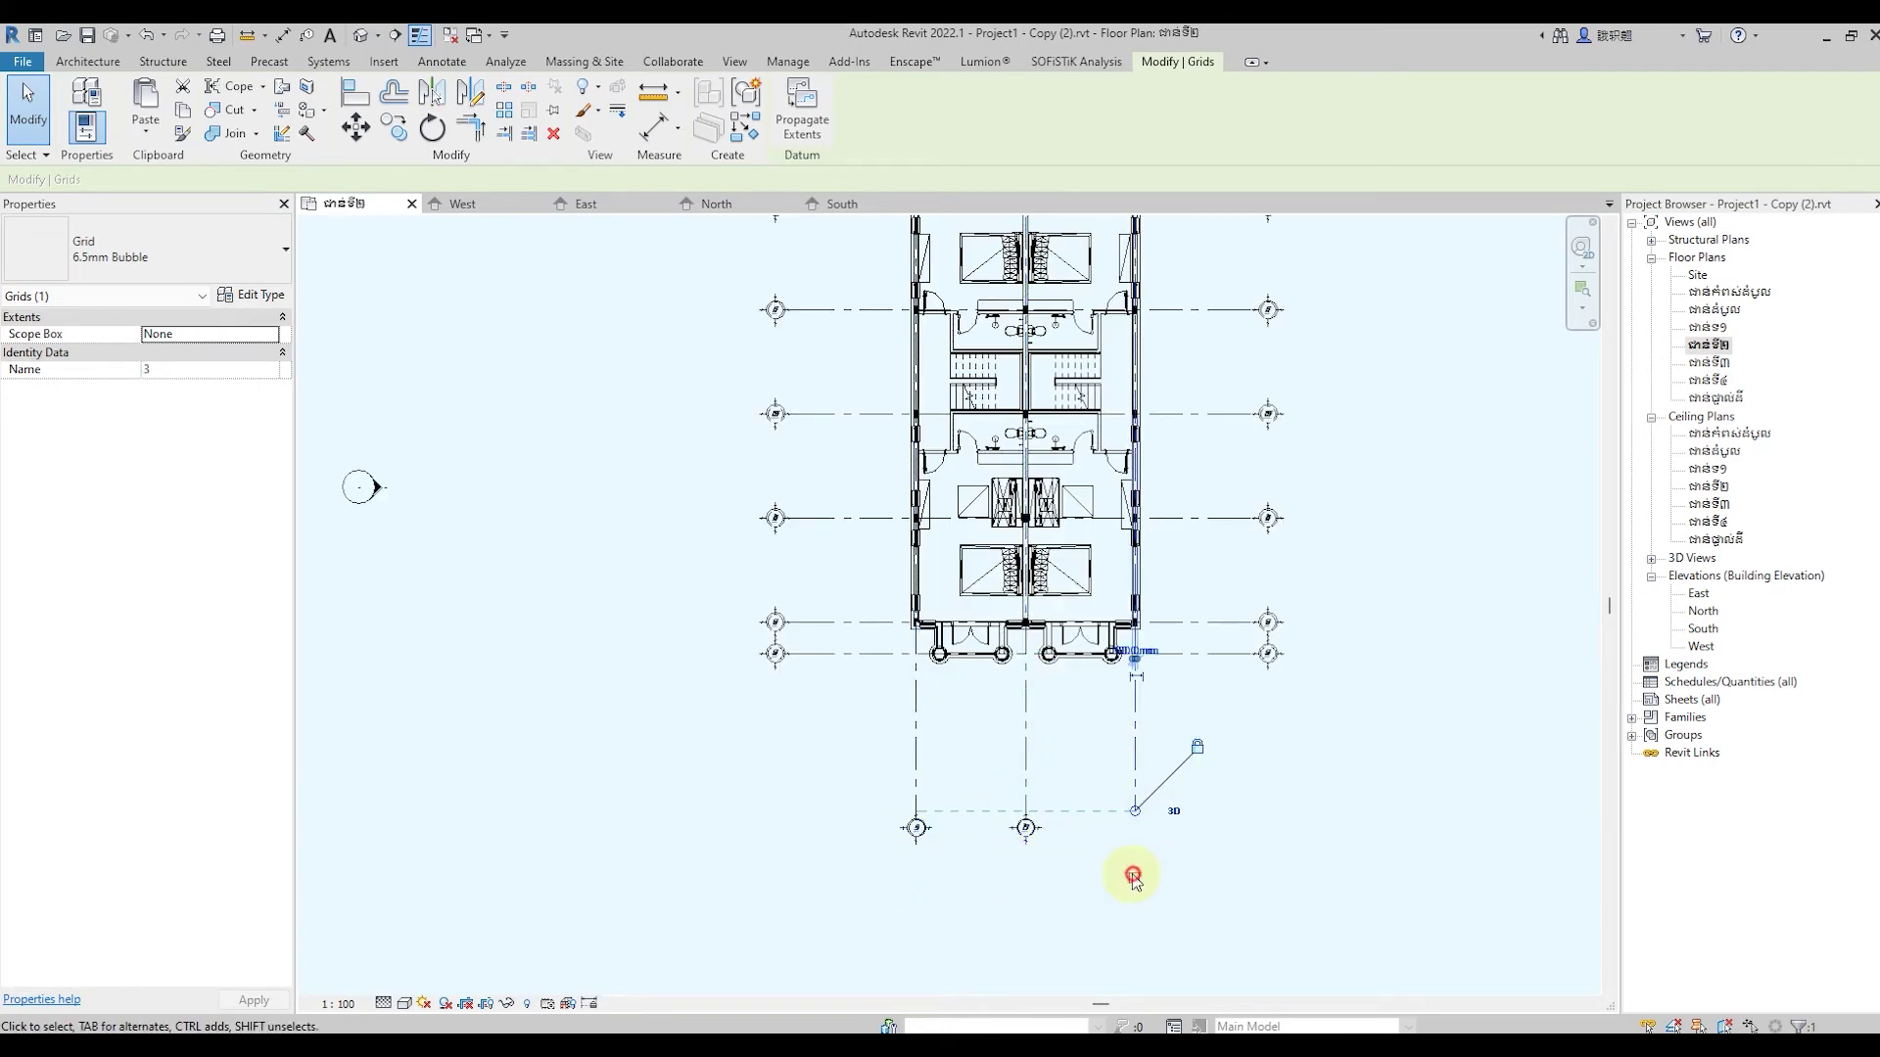
{"action": "left_click", "coordinate": [1133, 878]}
{"action": "left_click", "coordinate": [819, 898]}
{"action": "scroll", "coordinate": [822, 881], "scroll_direction": "down", "scroll_amount": 2}
{"action": "scroll", "coordinate": [835, 809], "scroll_direction": "up", "scroll_amount": 2}
{"action": "left_click", "coordinate": [812, 689]}
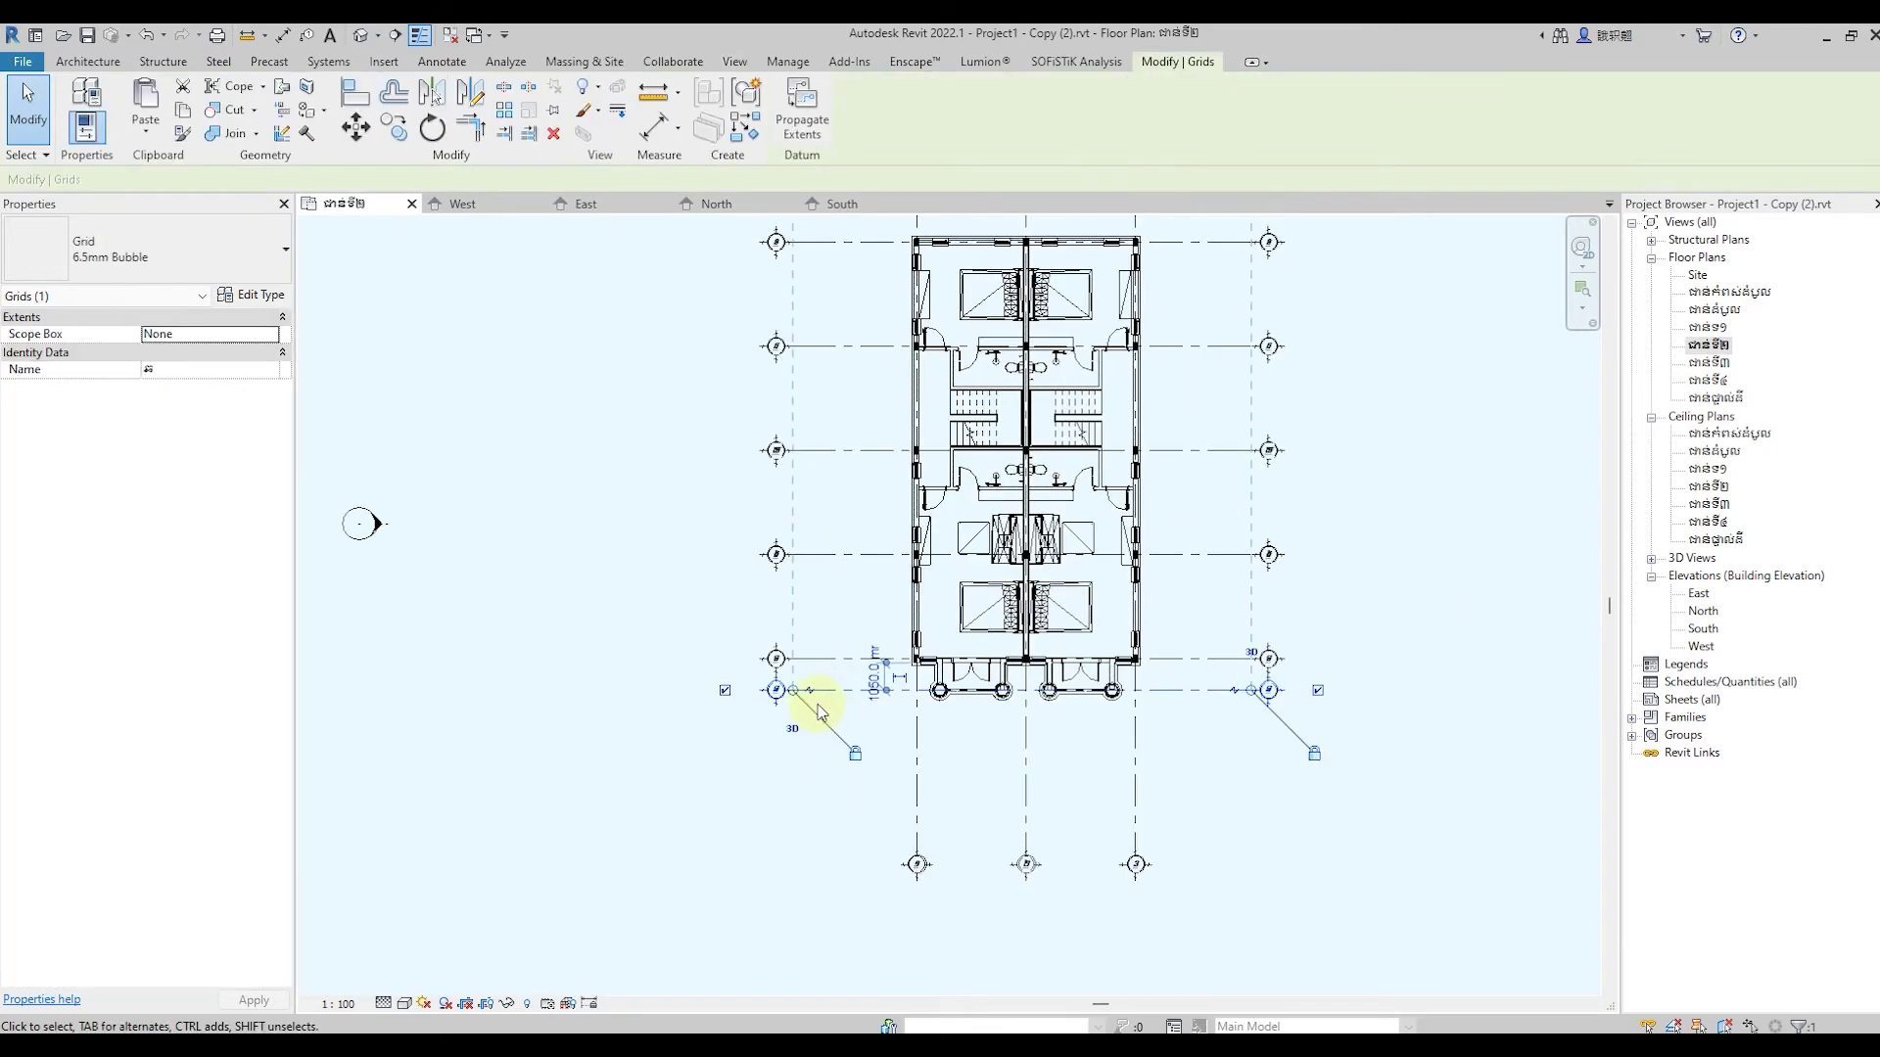
{"action": "left_click", "coordinate": [1223, 761]}
{"action": "scroll", "coordinate": [1189, 773], "scroll_direction": "down", "scroll_amount": 1}
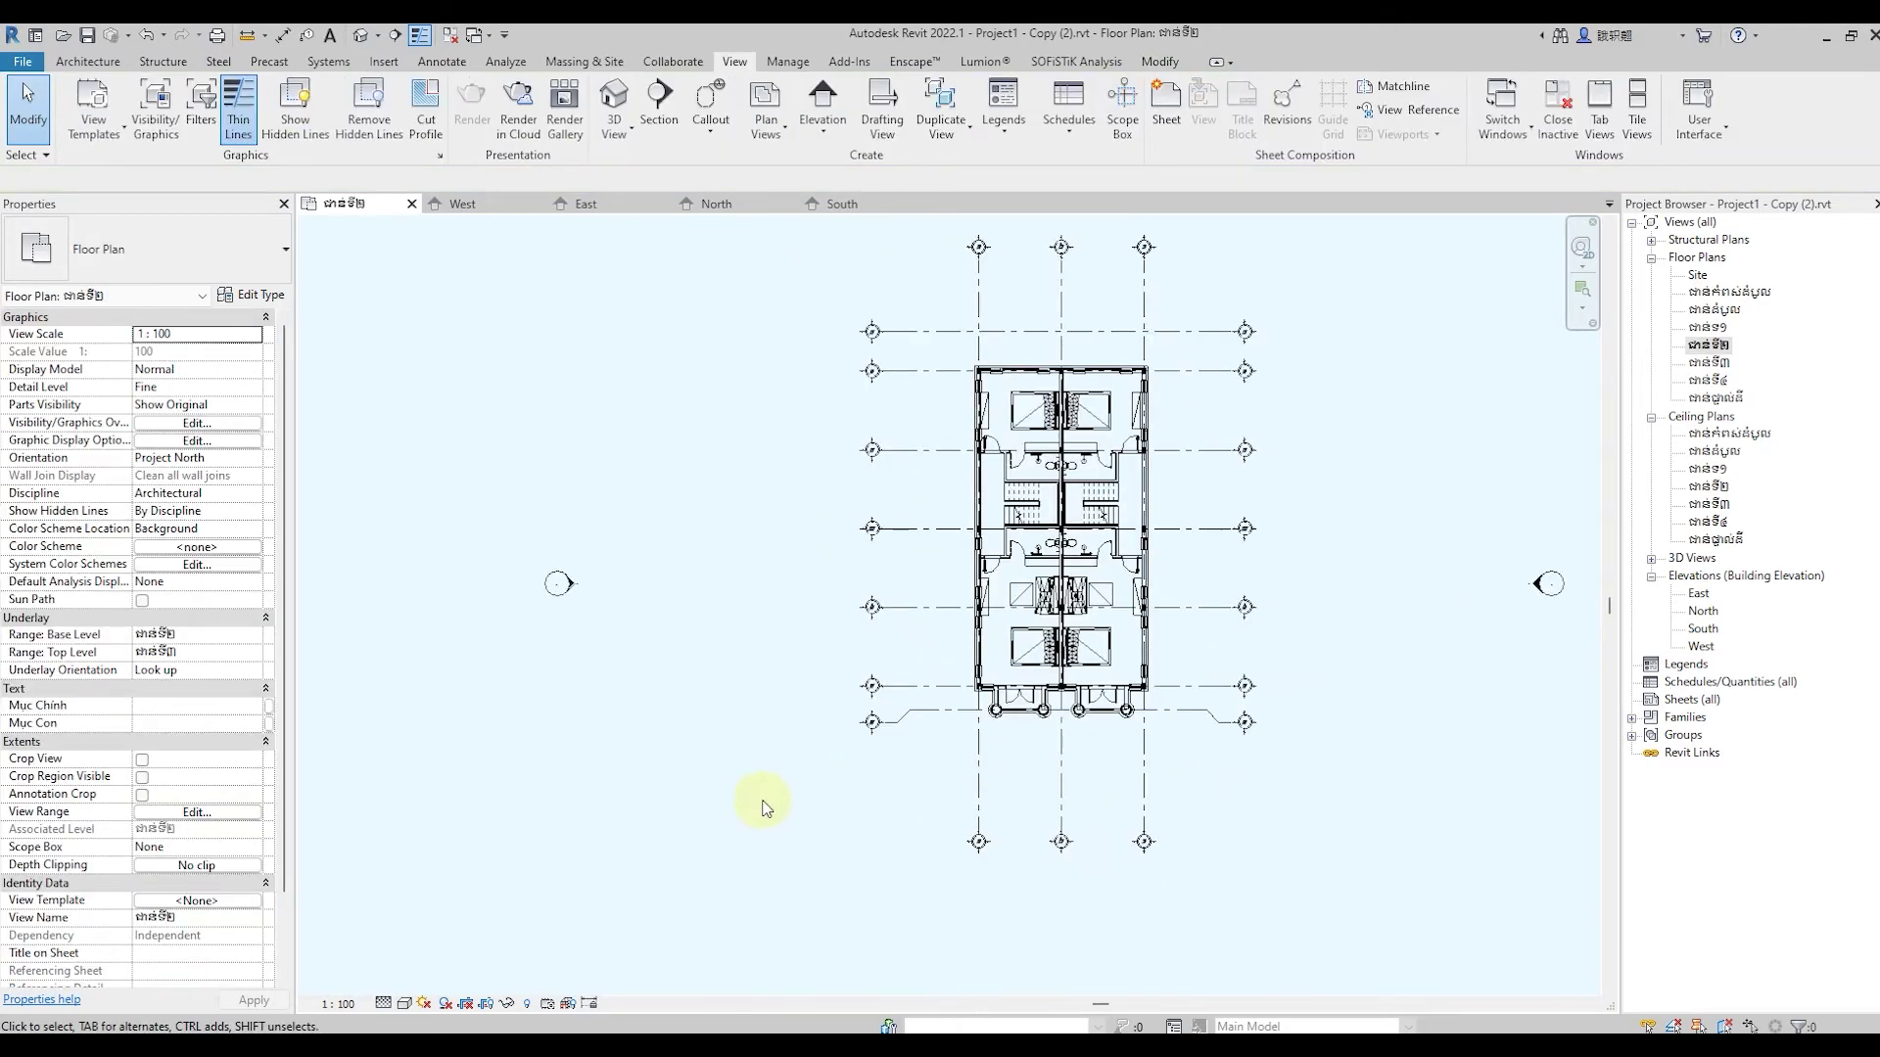
Delete the left sofa and the two square furniture pieces in the central room
{"action": "scroll", "coordinate": [763, 804], "scroll_direction": "down", "scroll_amount": 1}
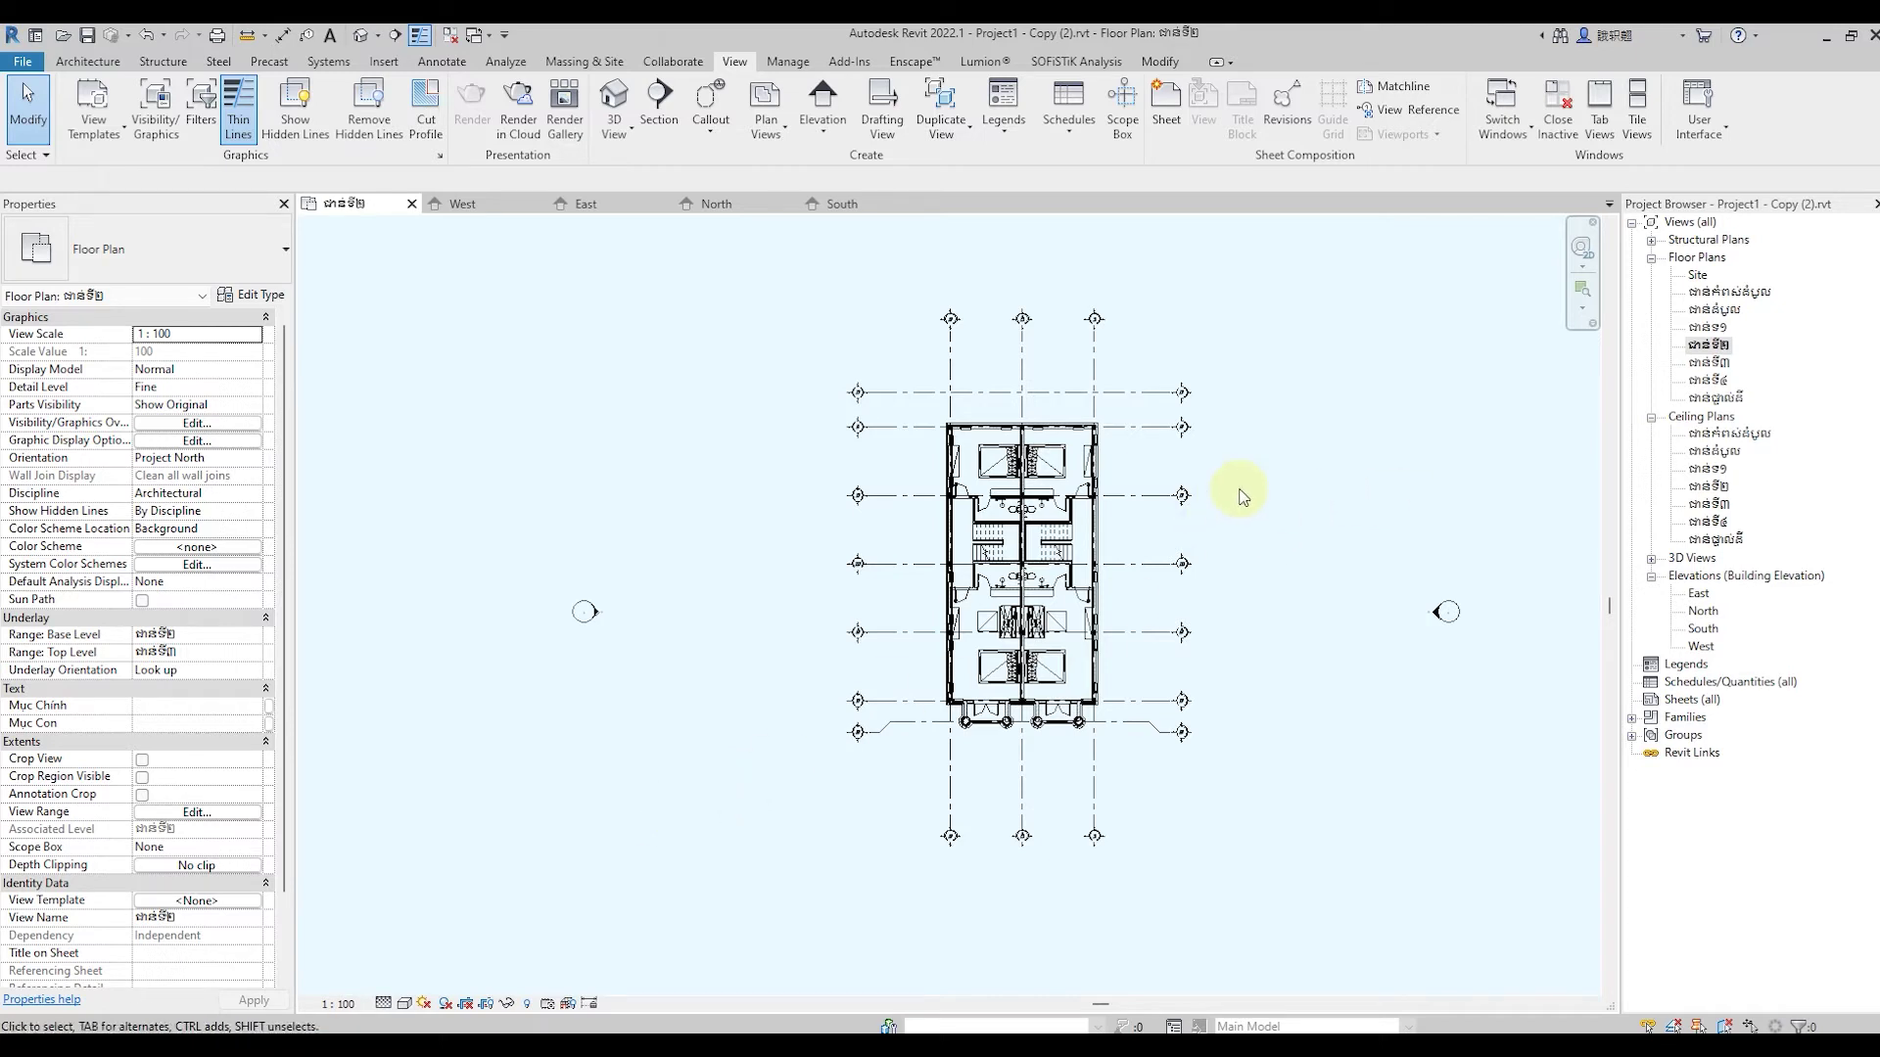
{"action": "scroll", "coordinate": [1241, 495], "scroll_direction": "up", "scroll_amount": 1}
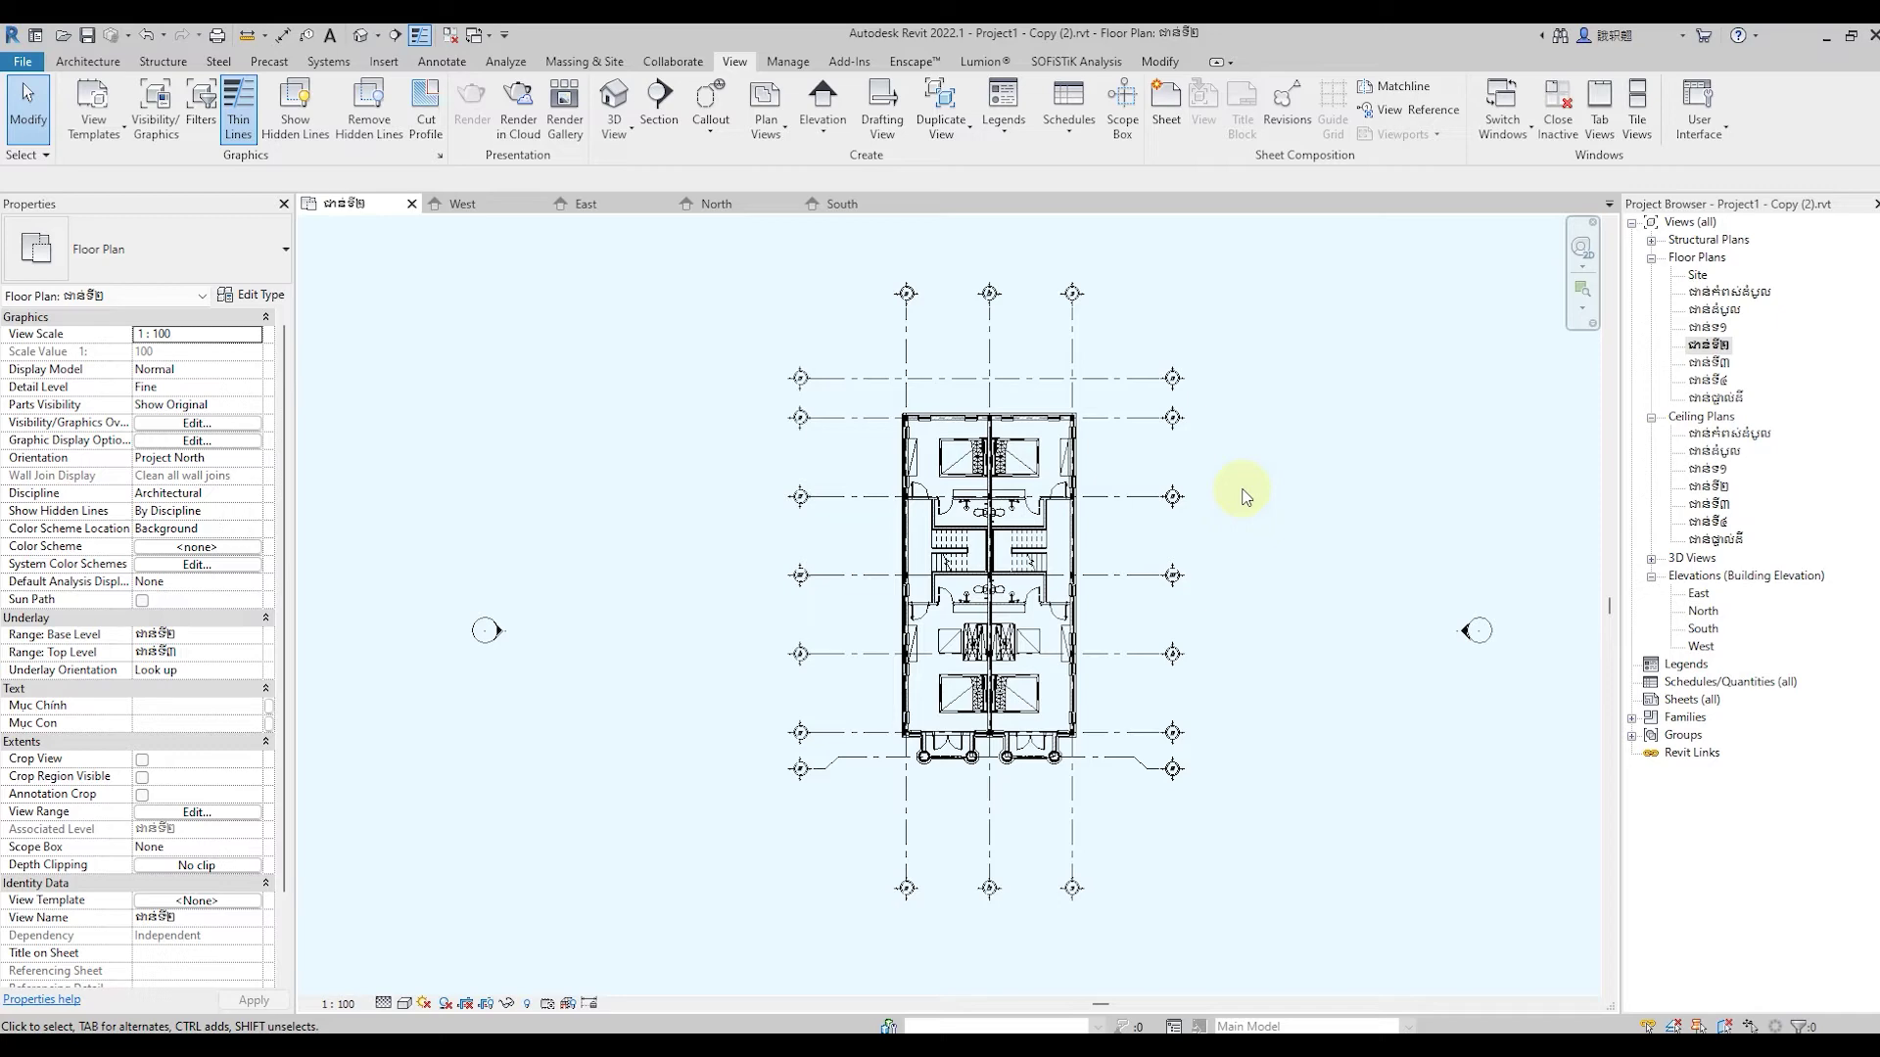
{"action": "scroll", "coordinate": [1028, 621], "scroll_direction": "up", "scroll_amount": 2}
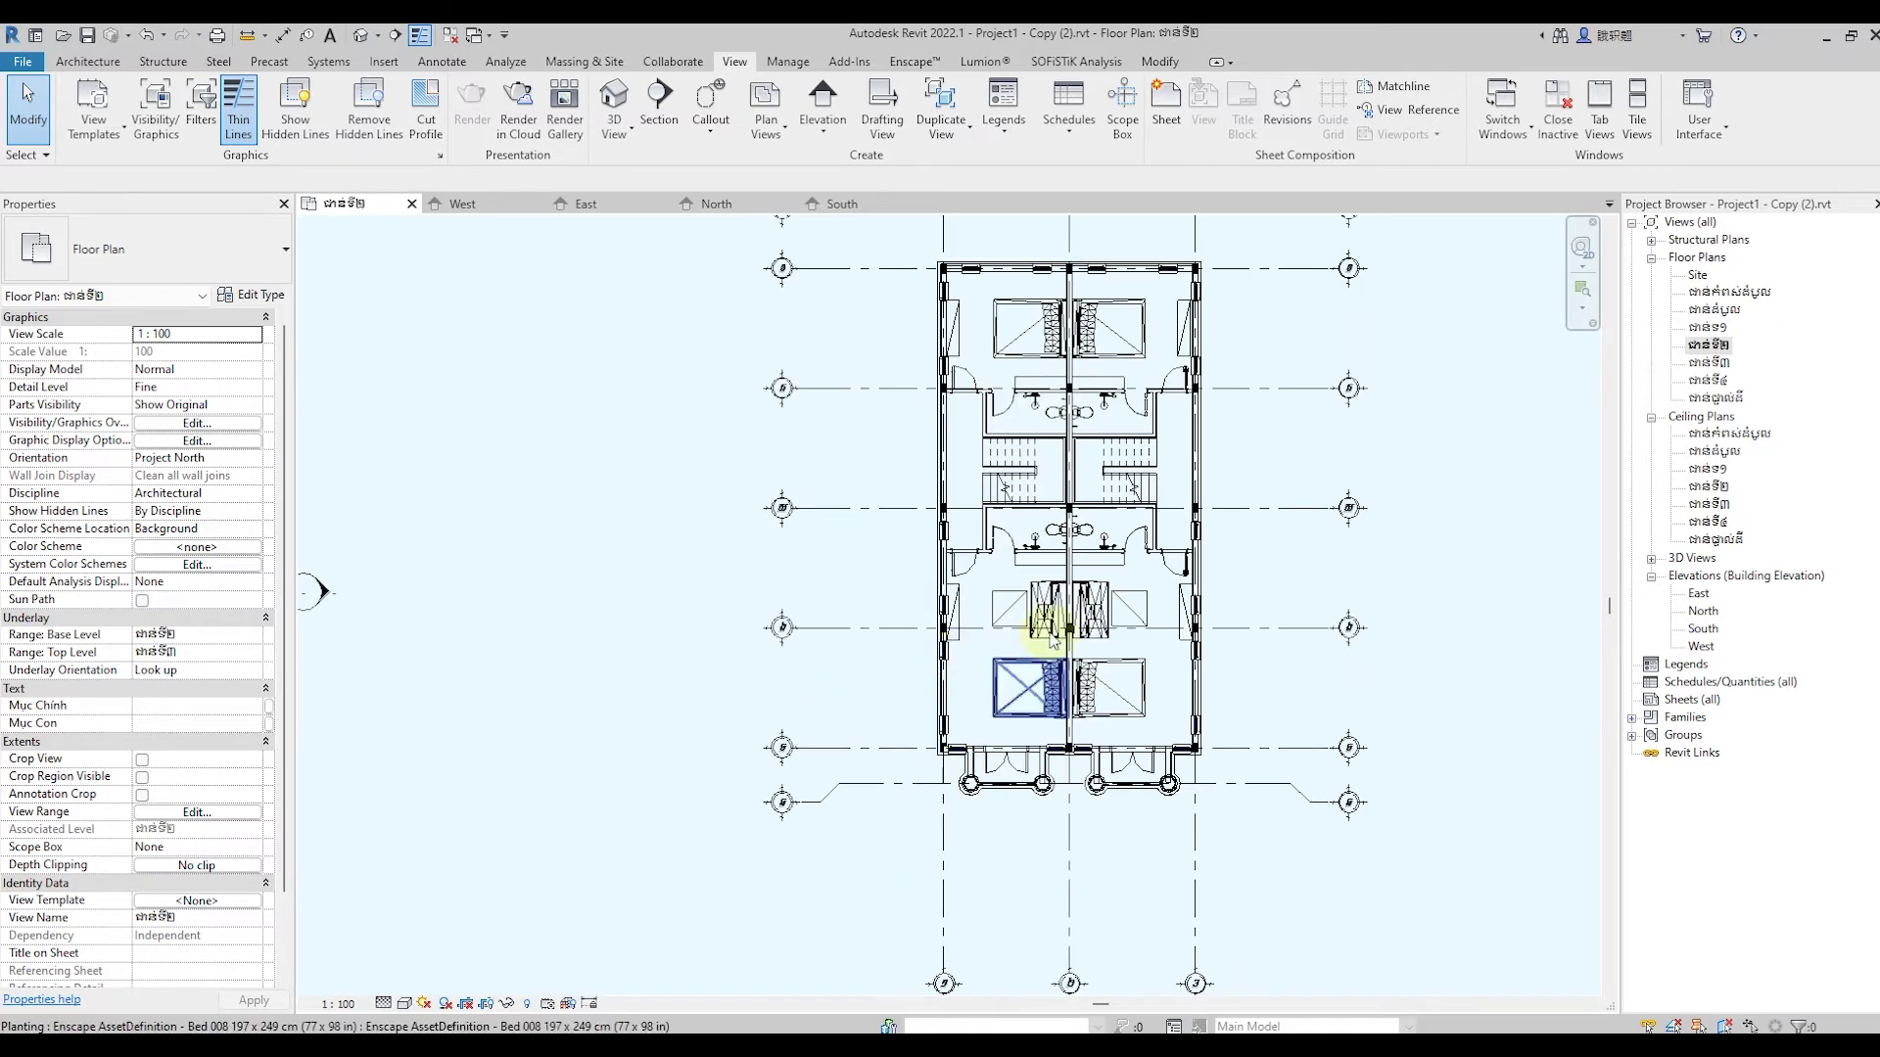
{"action": "scroll", "coordinate": [1160, 616], "scroll_direction": "up", "scroll_amount": 1}
{"action": "scroll", "coordinate": [1016, 644], "scroll_direction": "up", "scroll_amount": 2}
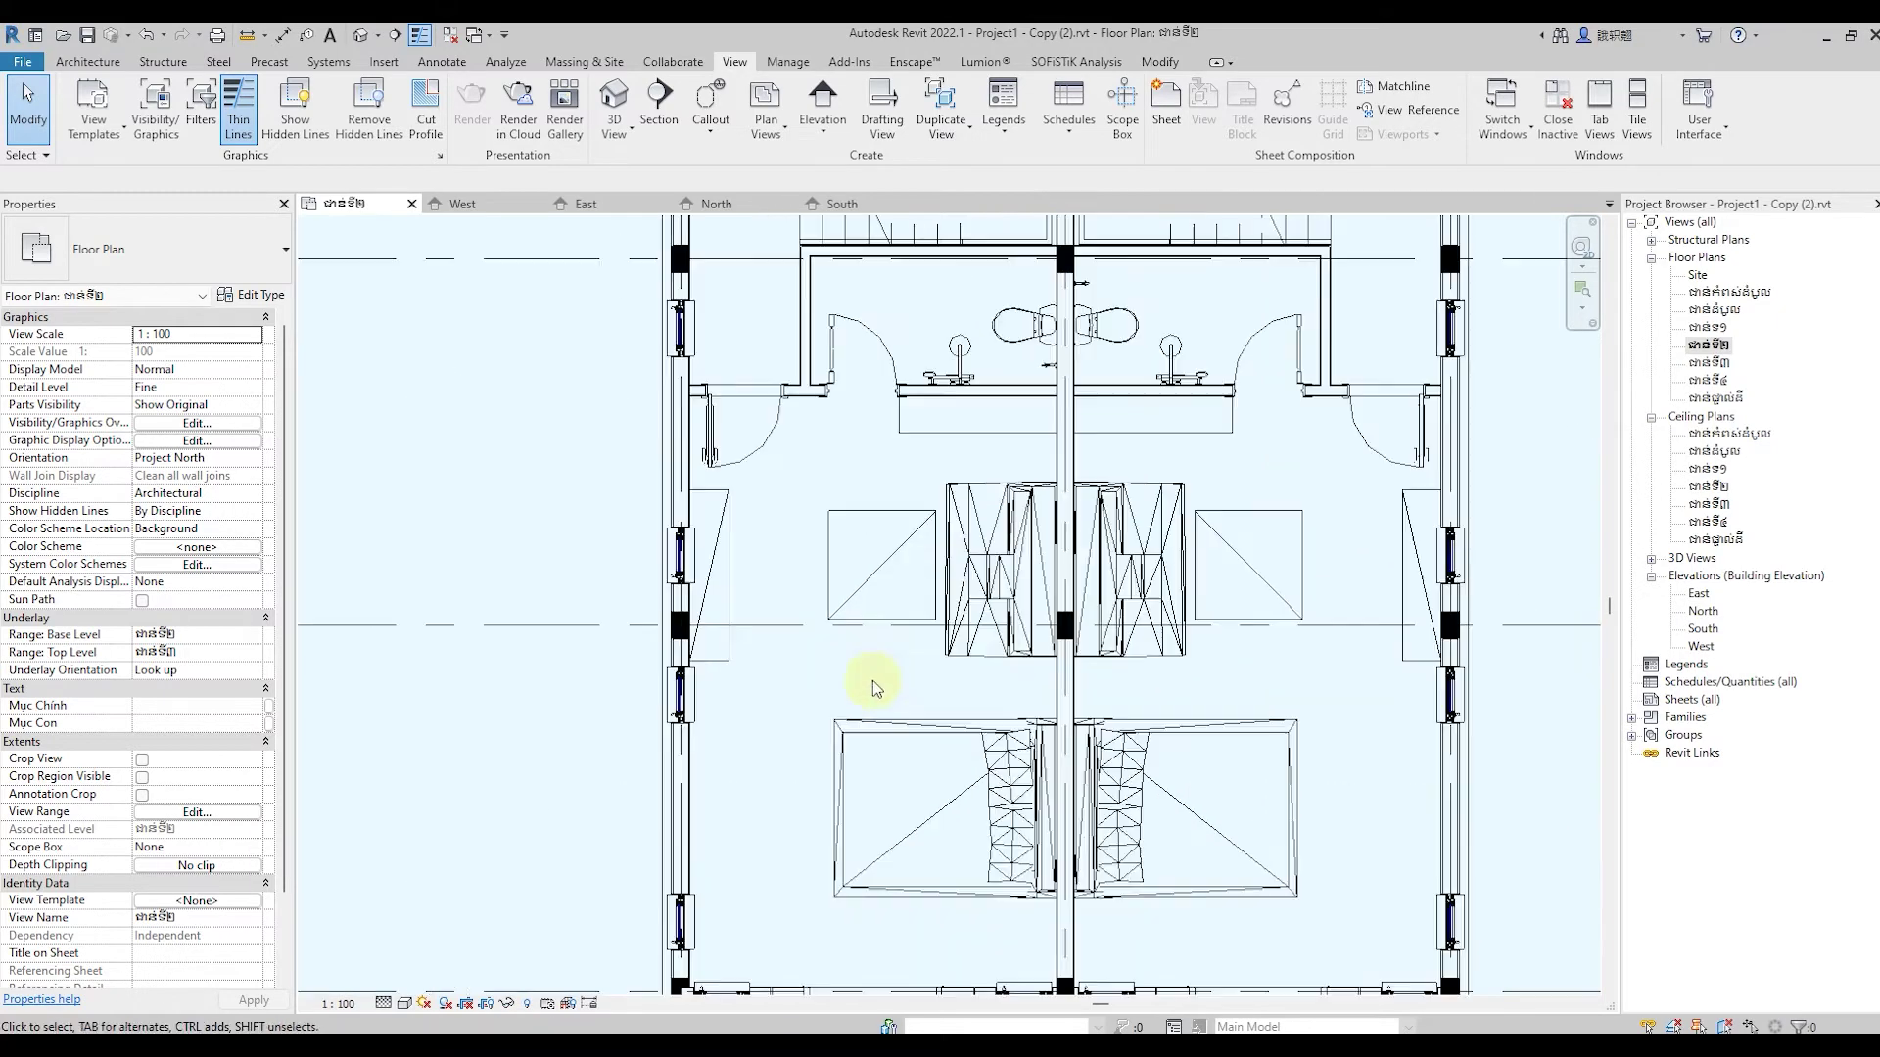
{"action": "left_click", "coordinate": [979, 641]}
{"action": "left_click", "coordinate": [902, 553], "text": "ctrl"}
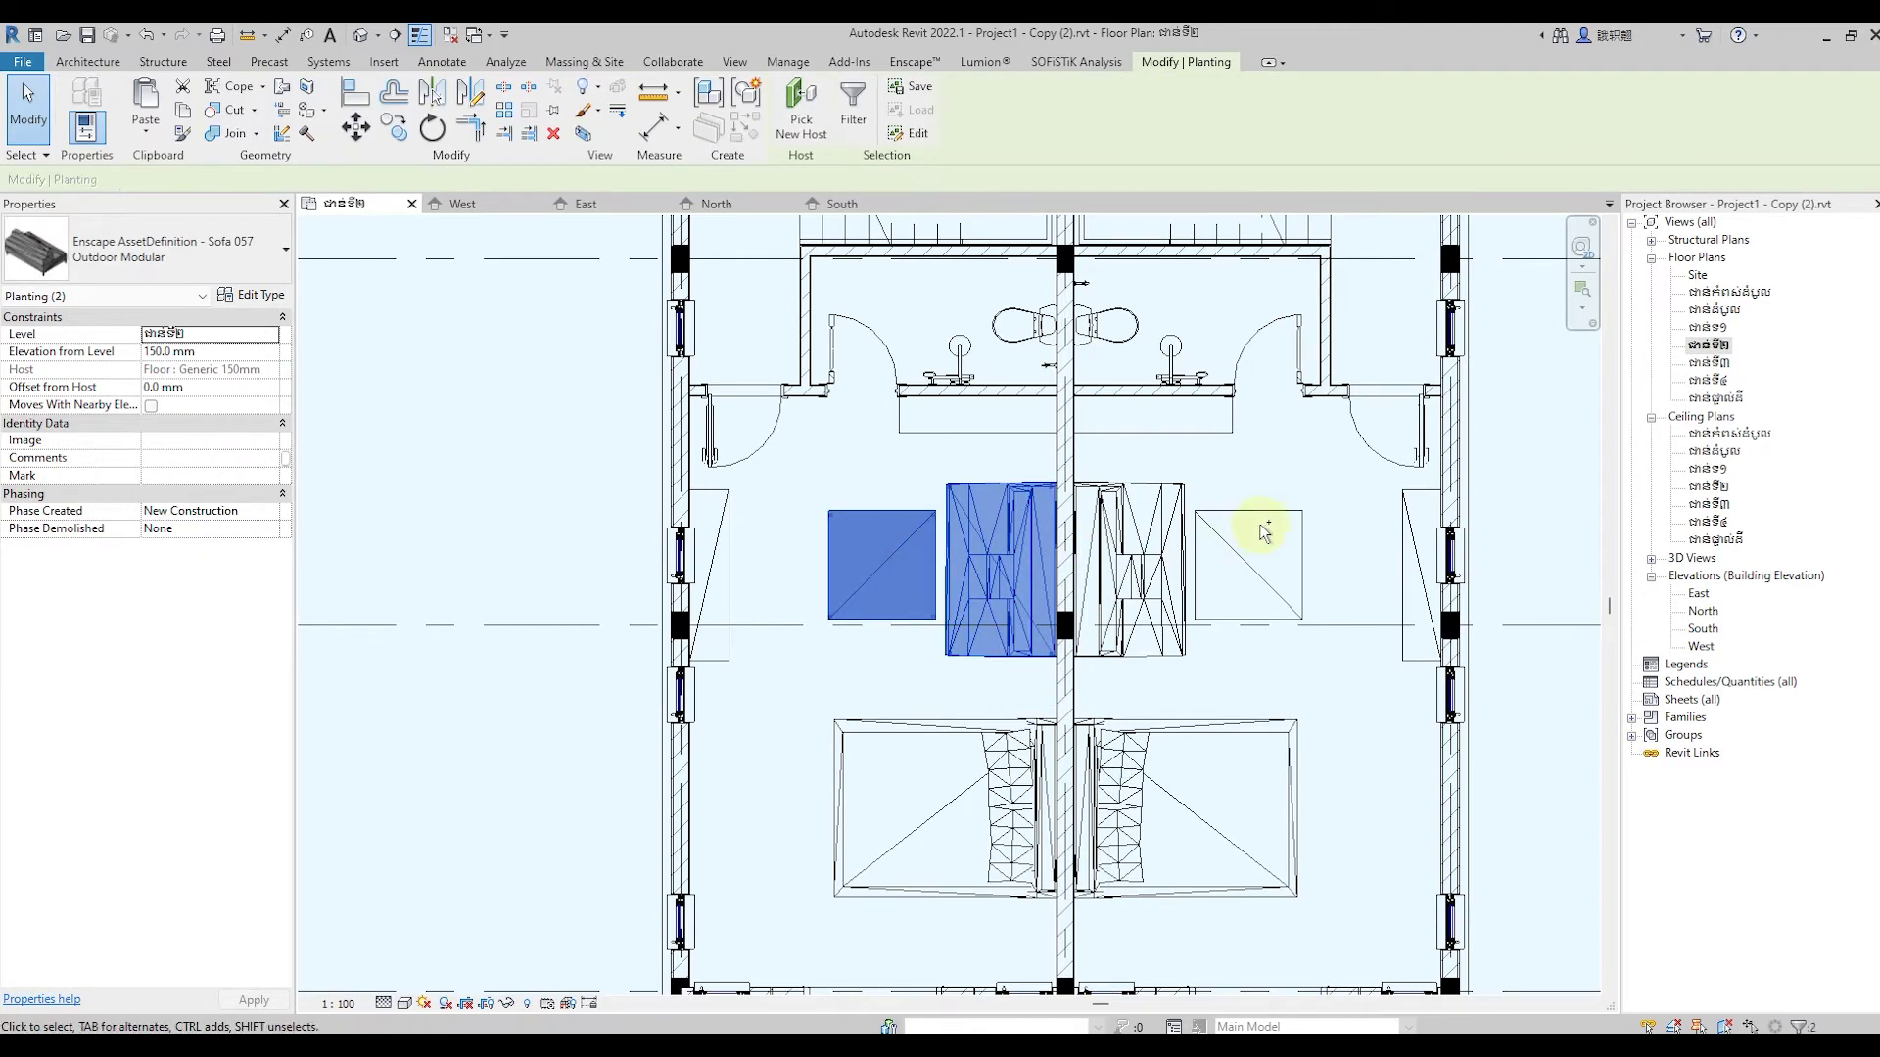
{"action": "left_click", "coordinate": [1245, 520], "text": "ctrl"}
{"action": "left_click", "coordinate": [553, 133]}
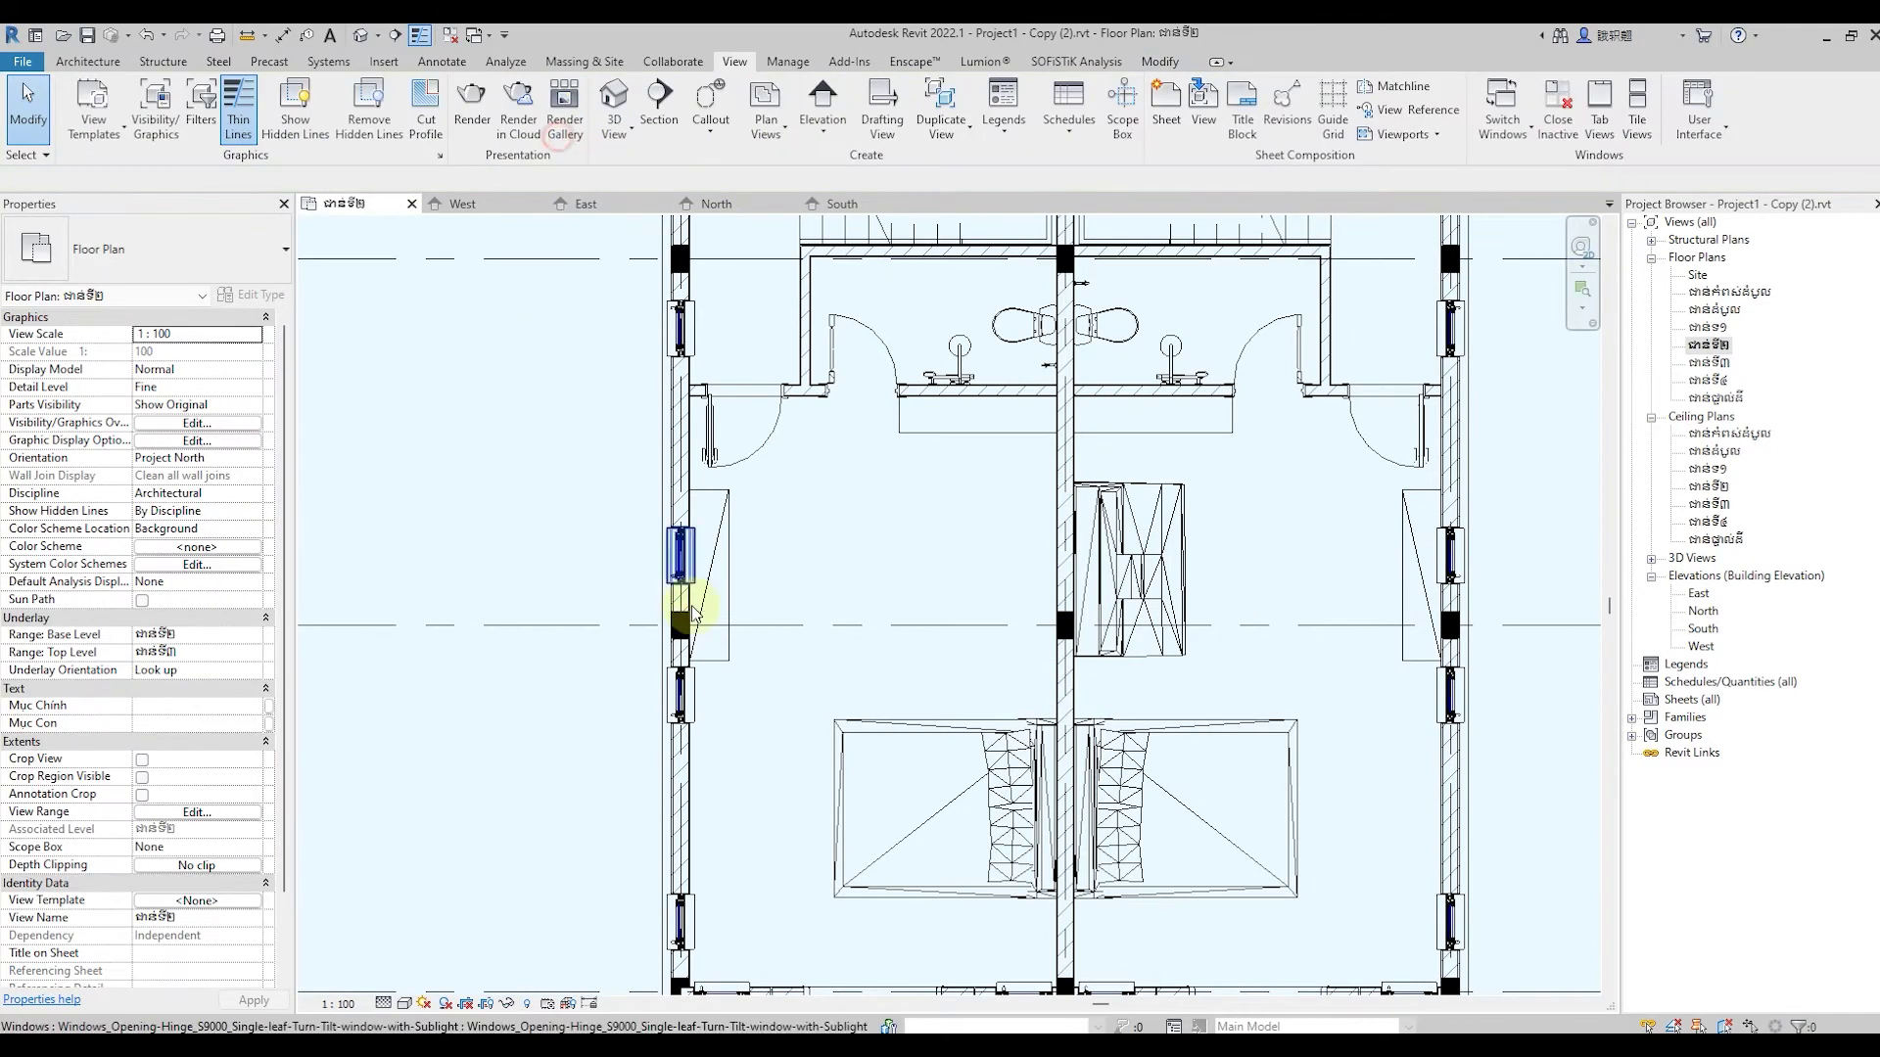
Delete the remaining sofa from the central room
{"action": "scroll", "coordinate": [786, 576], "scroll_direction": "down", "scroll_amount": 1}
{"action": "left_click", "coordinate": [1076, 578]}
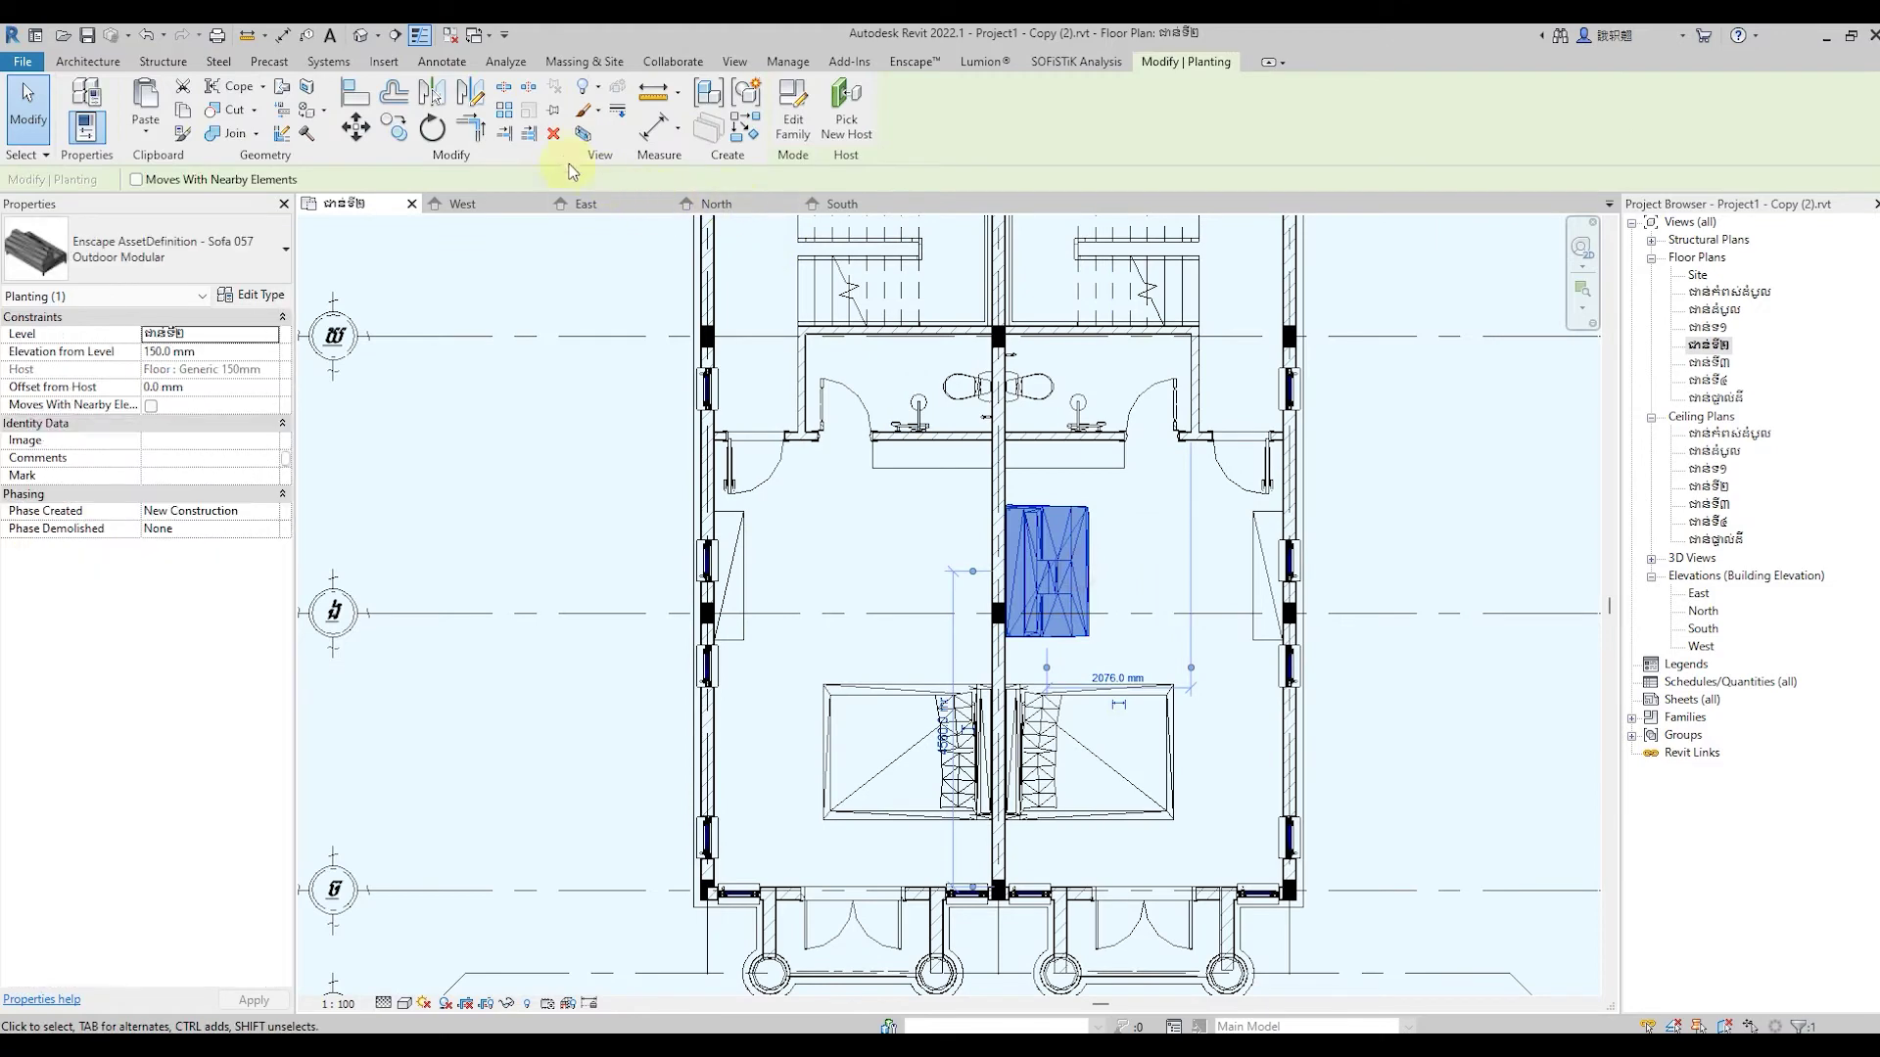
{"action": "left_click", "coordinate": [554, 133]}
{"action": "scroll", "coordinate": [822, 575], "scroll_direction": "down", "scroll_amount": 2}
{"action": "scroll", "coordinate": [768, 637], "scroll_direction": "down", "scroll_amount": 1}
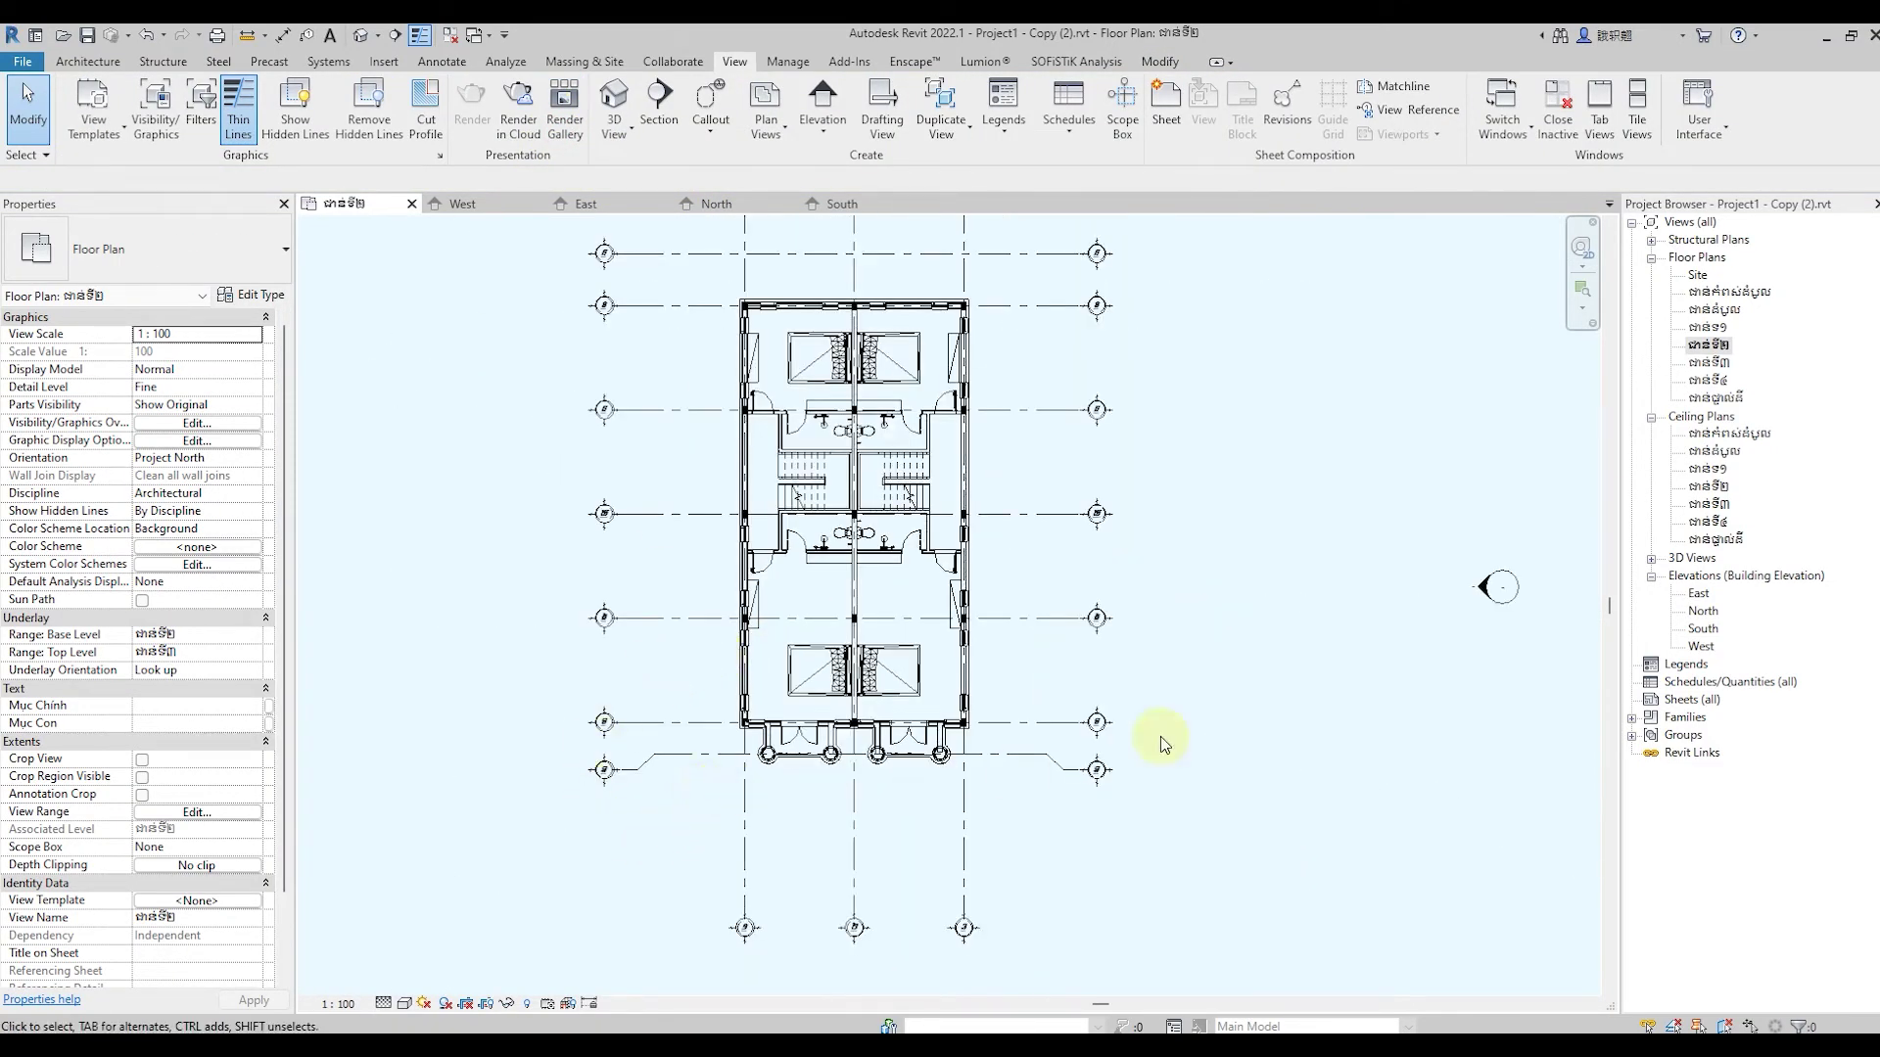
{"action": "scroll", "coordinate": [1269, 693], "scroll_direction": "down", "scroll_amount": 1}
{"action": "scroll", "coordinate": [1246, 701], "scroll_direction": "up", "scroll_amount": 1}
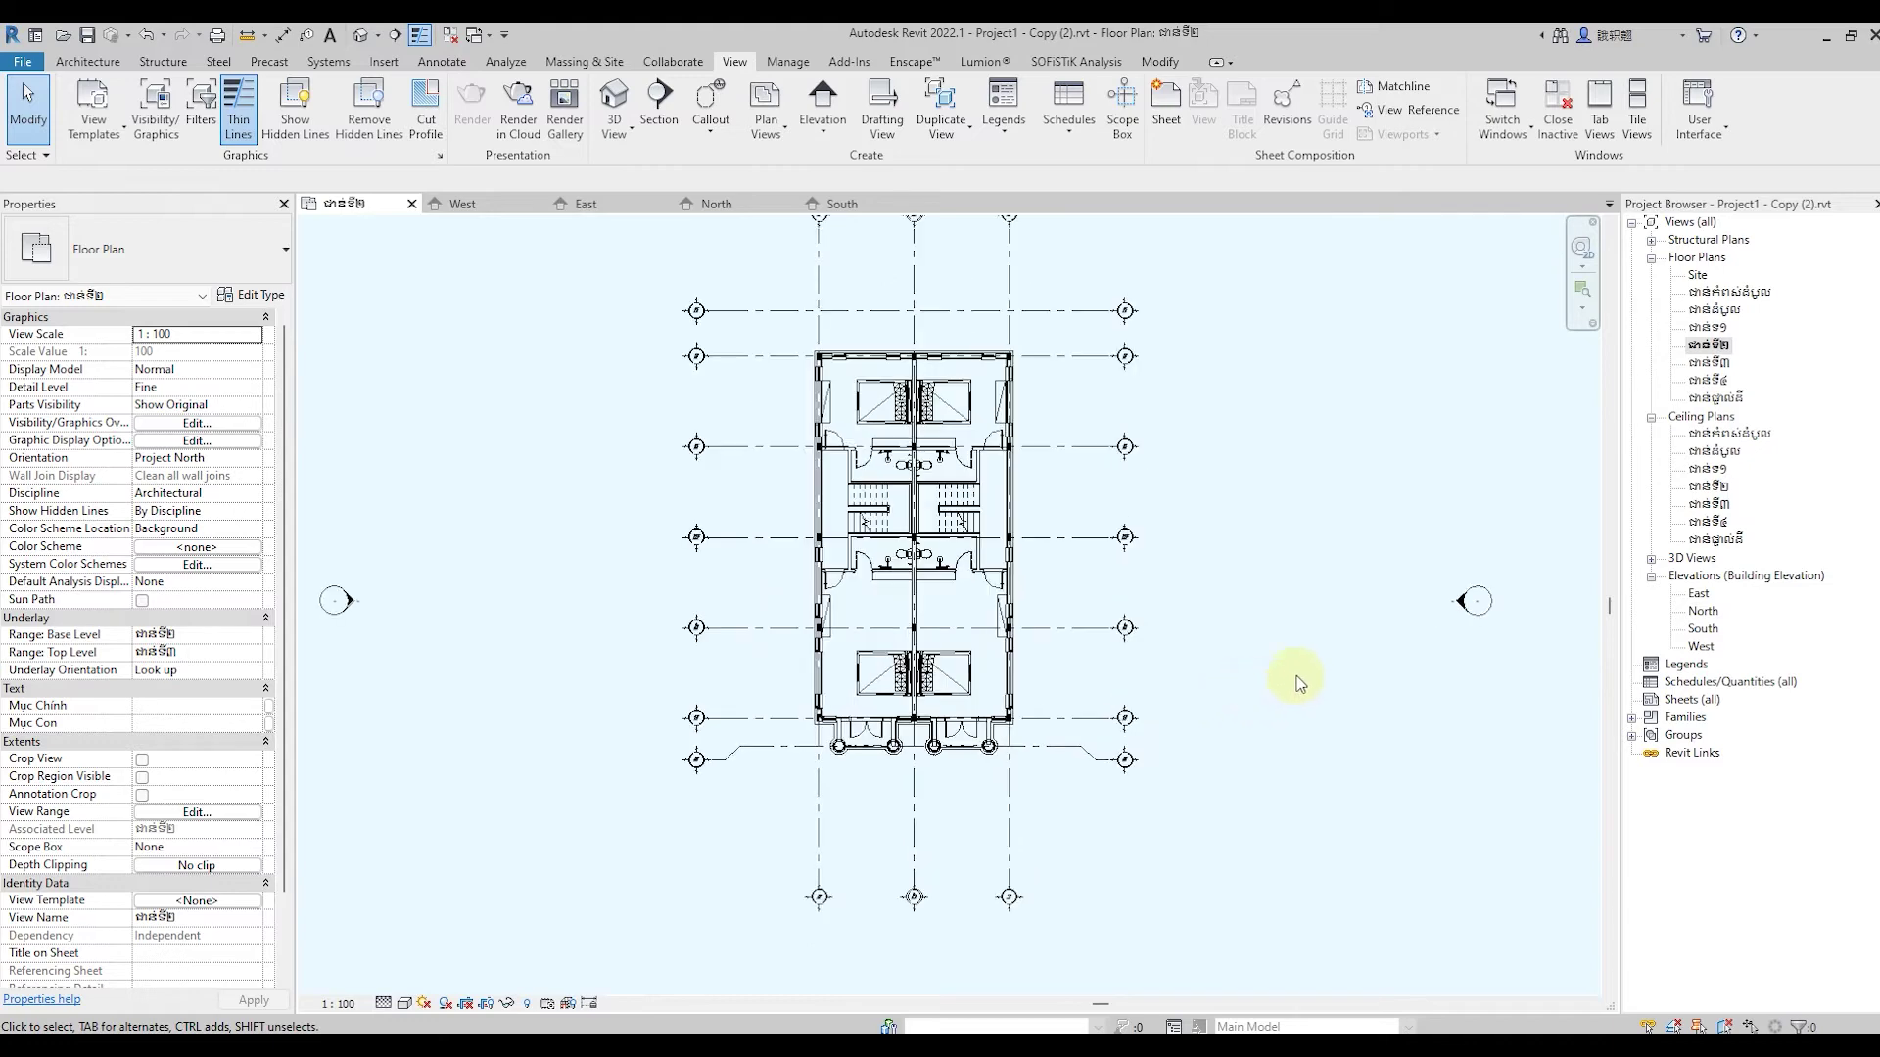
Open the dimensioned floor plan and select the sideboard, plant, rug and lamp-nightstand groups
{"action": "double_click", "coordinate": [1707, 327]}
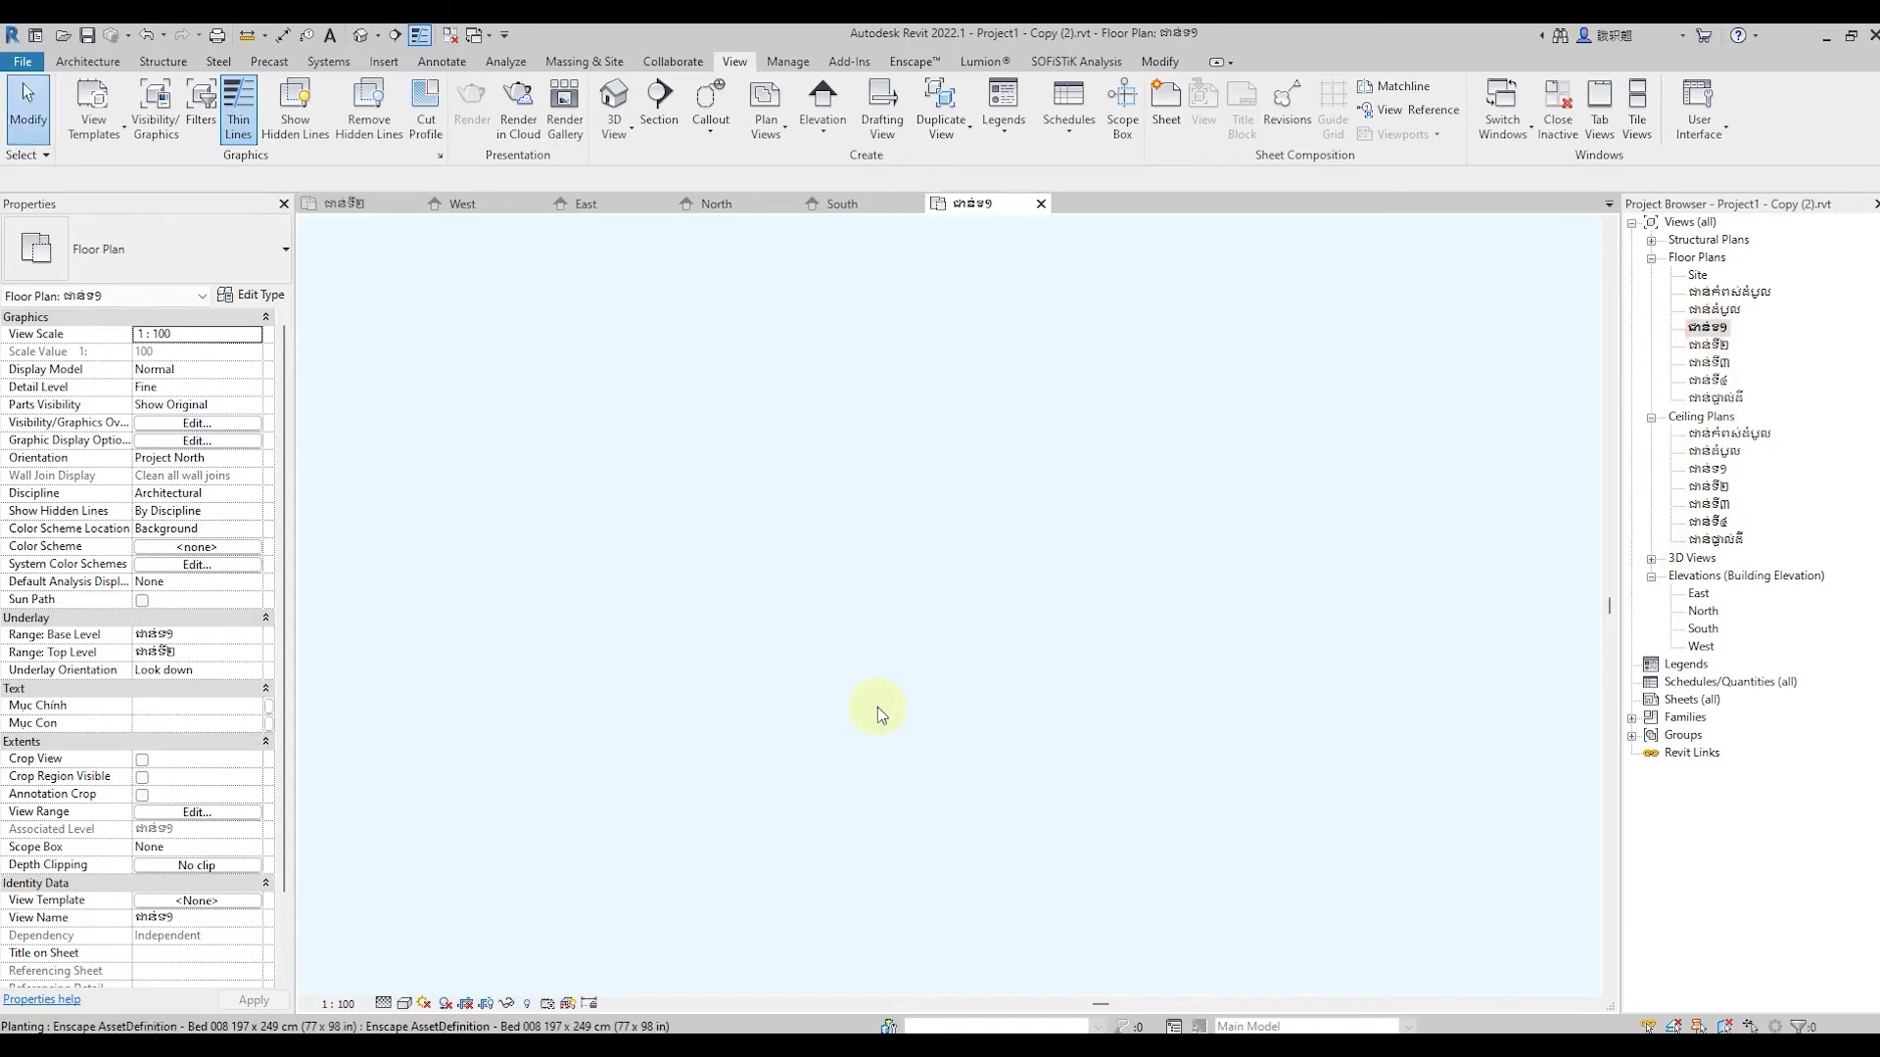
{"action": "scroll", "coordinate": [760, 808], "scroll_direction": "up", "scroll_amount": 1}
{"action": "scroll", "coordinate": [859, 629], "scroll_direction": "up", "scroll_amount": 3}
{"action": "scroll", "coordinate": [839, 525], "scroll_direction": "up", "scroll_amount": 1}
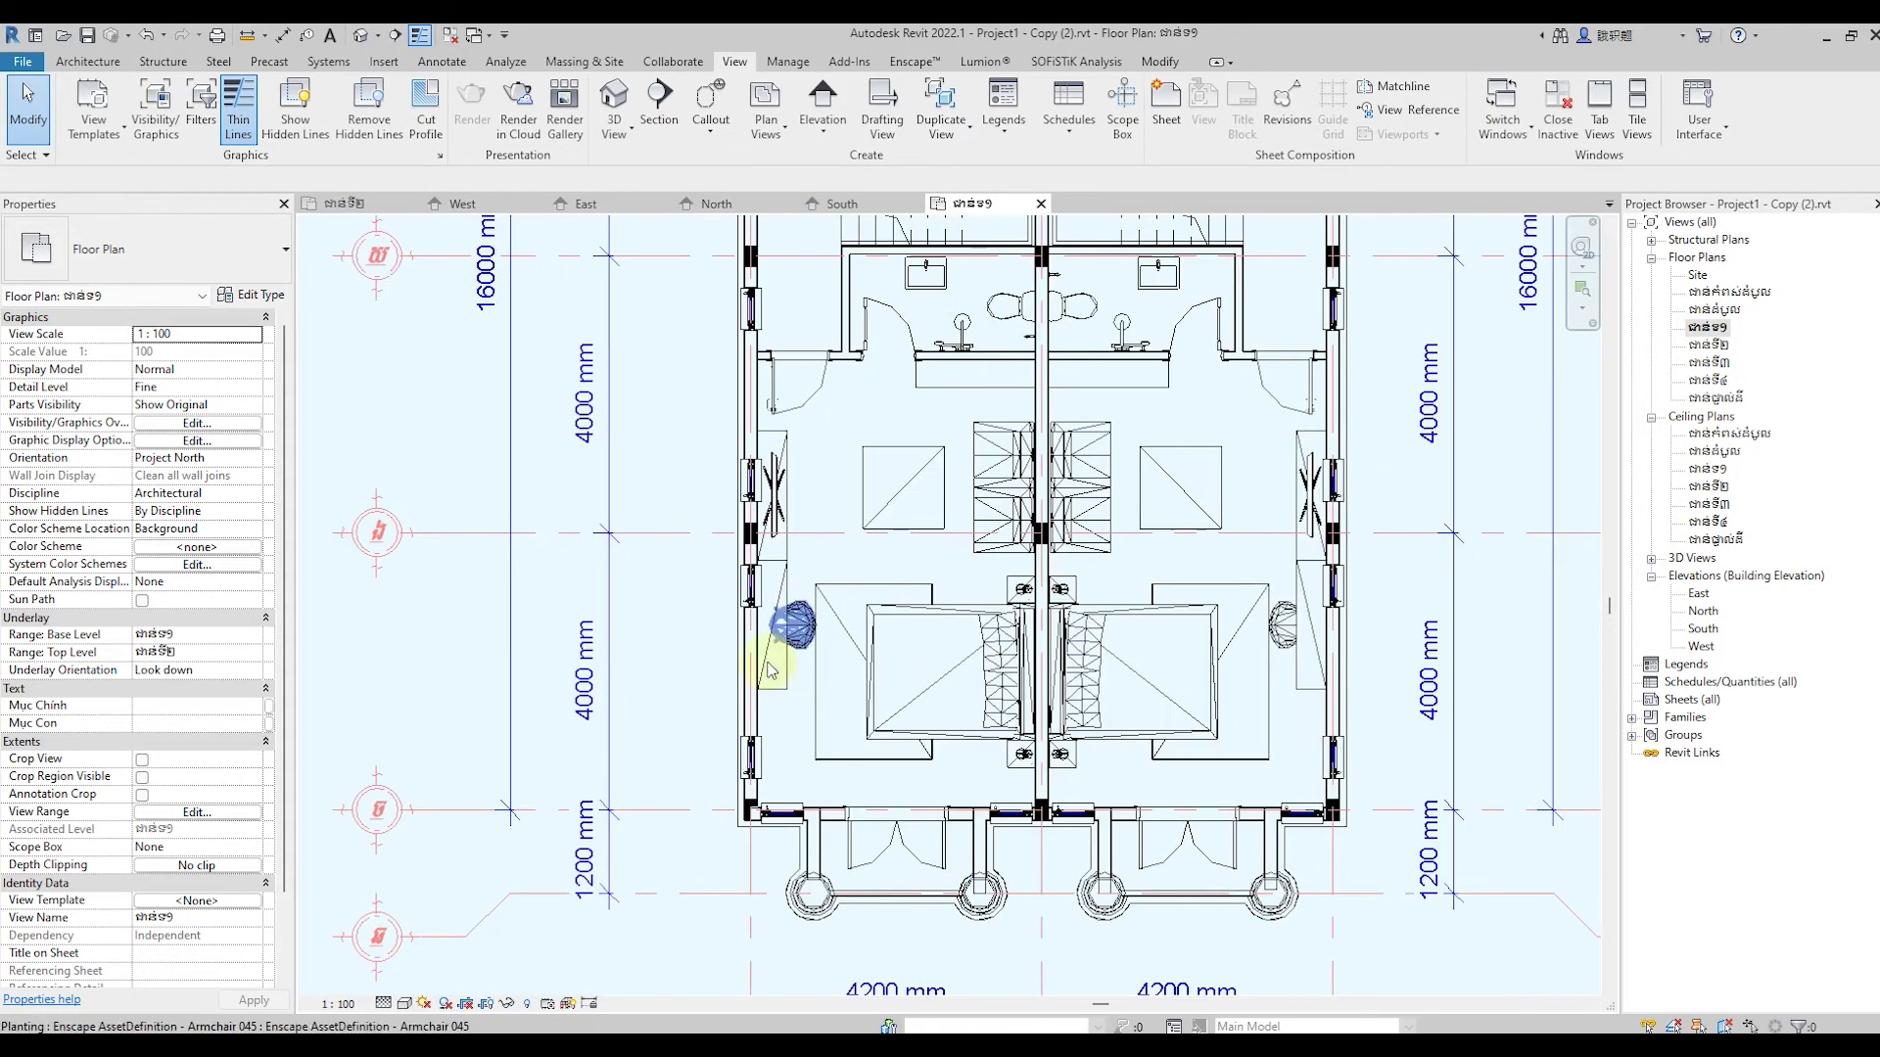
{"action": "scroll", "coordinate": [784, 520], "scroll_direction": "up", "scroll_amount": 1}
{"action": "left_click", "coordinate": [779, 685]}
{"action": "left_click", "coordinate": [795, 594], "text": "ctrl"}
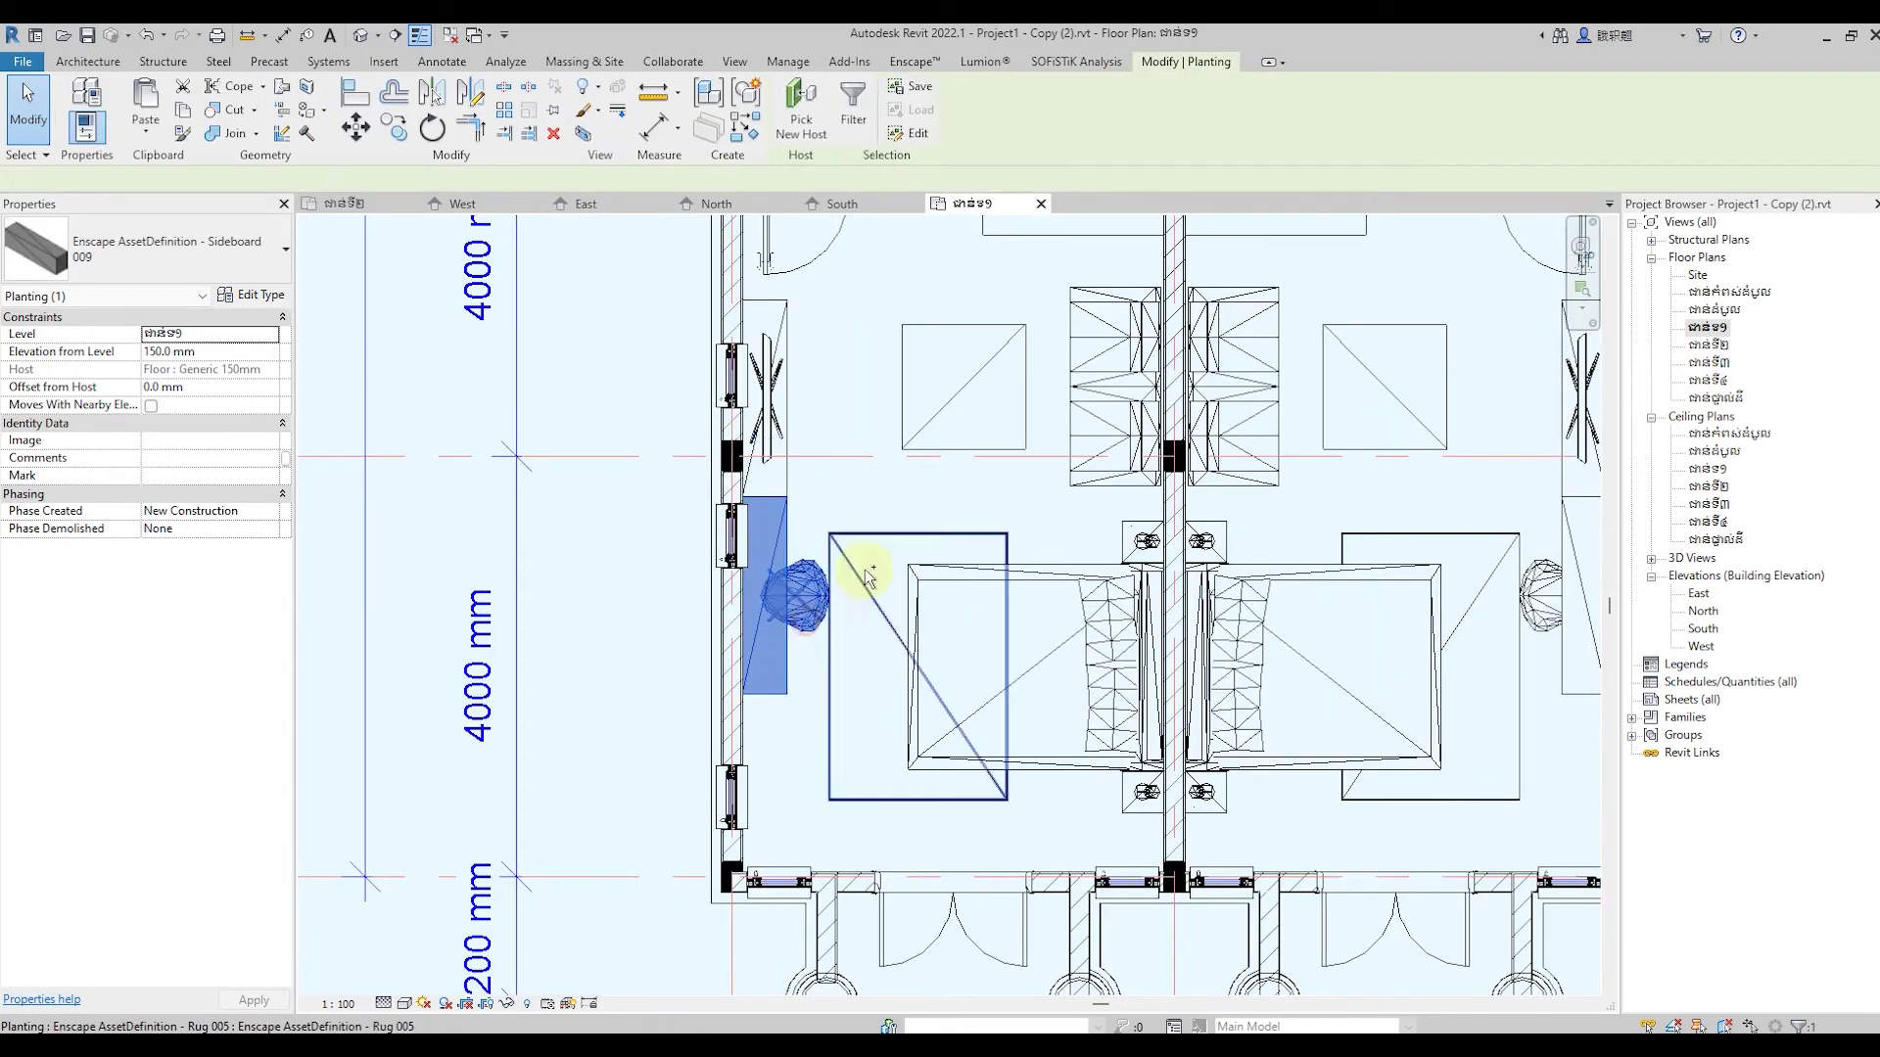
{"action": "left_click", "coordinate": [881, 547], "text": "ctrl"}
{"action": "left_click", "coordinate": [1209, 797], "text": "ctrl"}
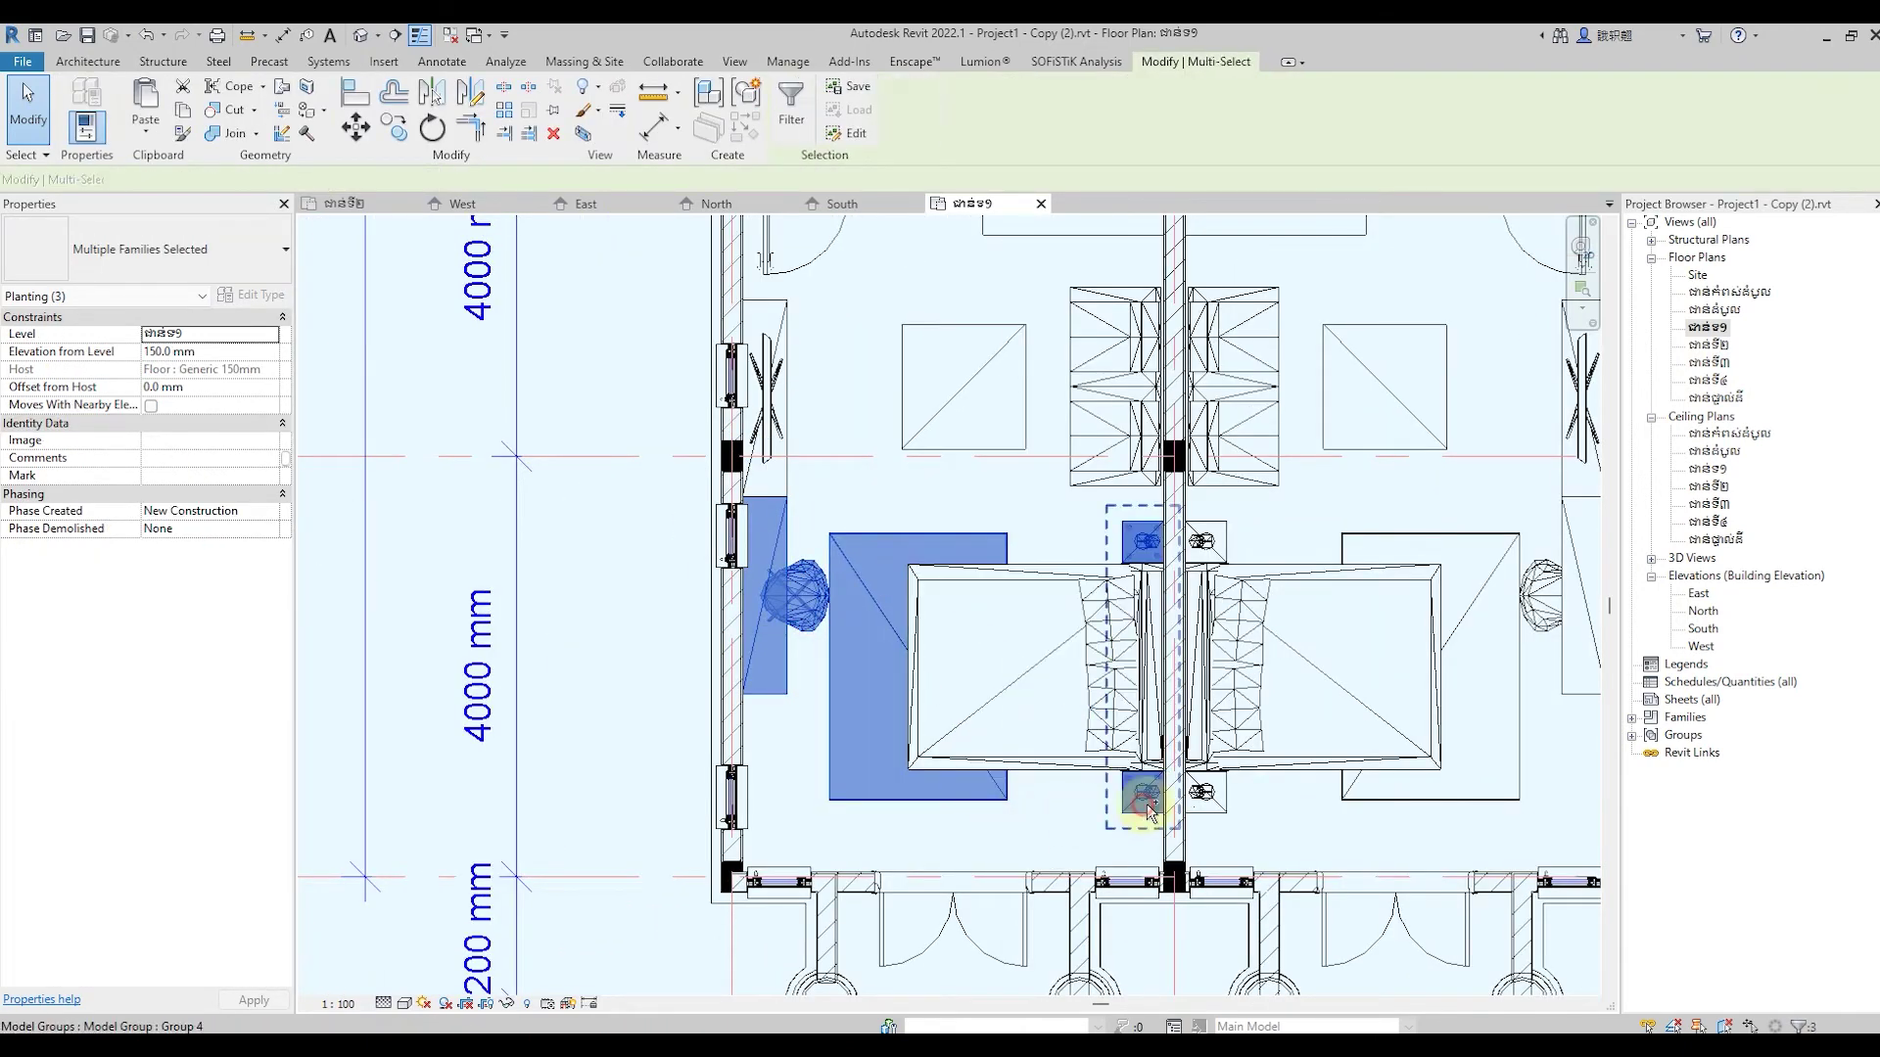
{"action": "left_click", "coordinate": [1540, 616], "text": "ctrl"}
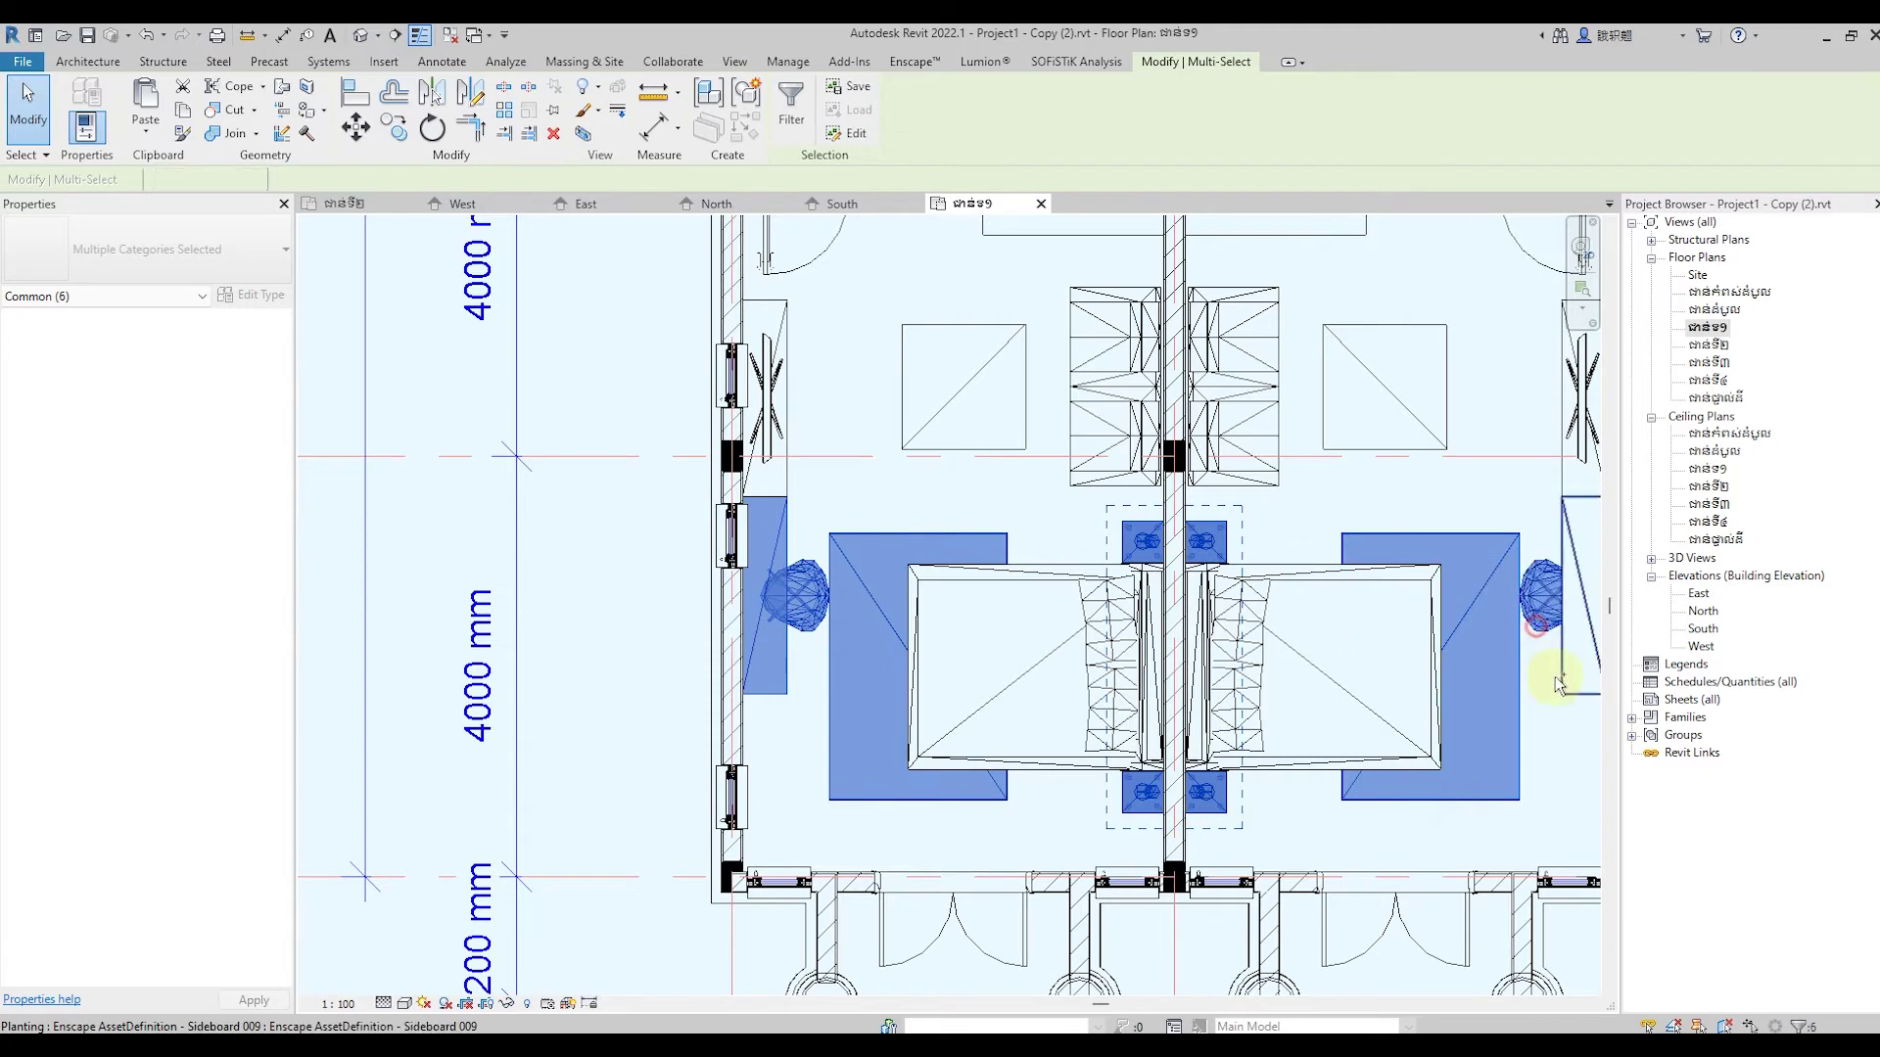
Add both square furniture pieces, the central sofa group and both wall TVs to the selection
{"action": "scroll", "coordinate": [1214, 587], "scroll_direction": "down", "scroll_amount": 3}
{"action": "scroll", "coordinate": [1273, 509], "scroll_direction": "up", "scroll_amount": 2}
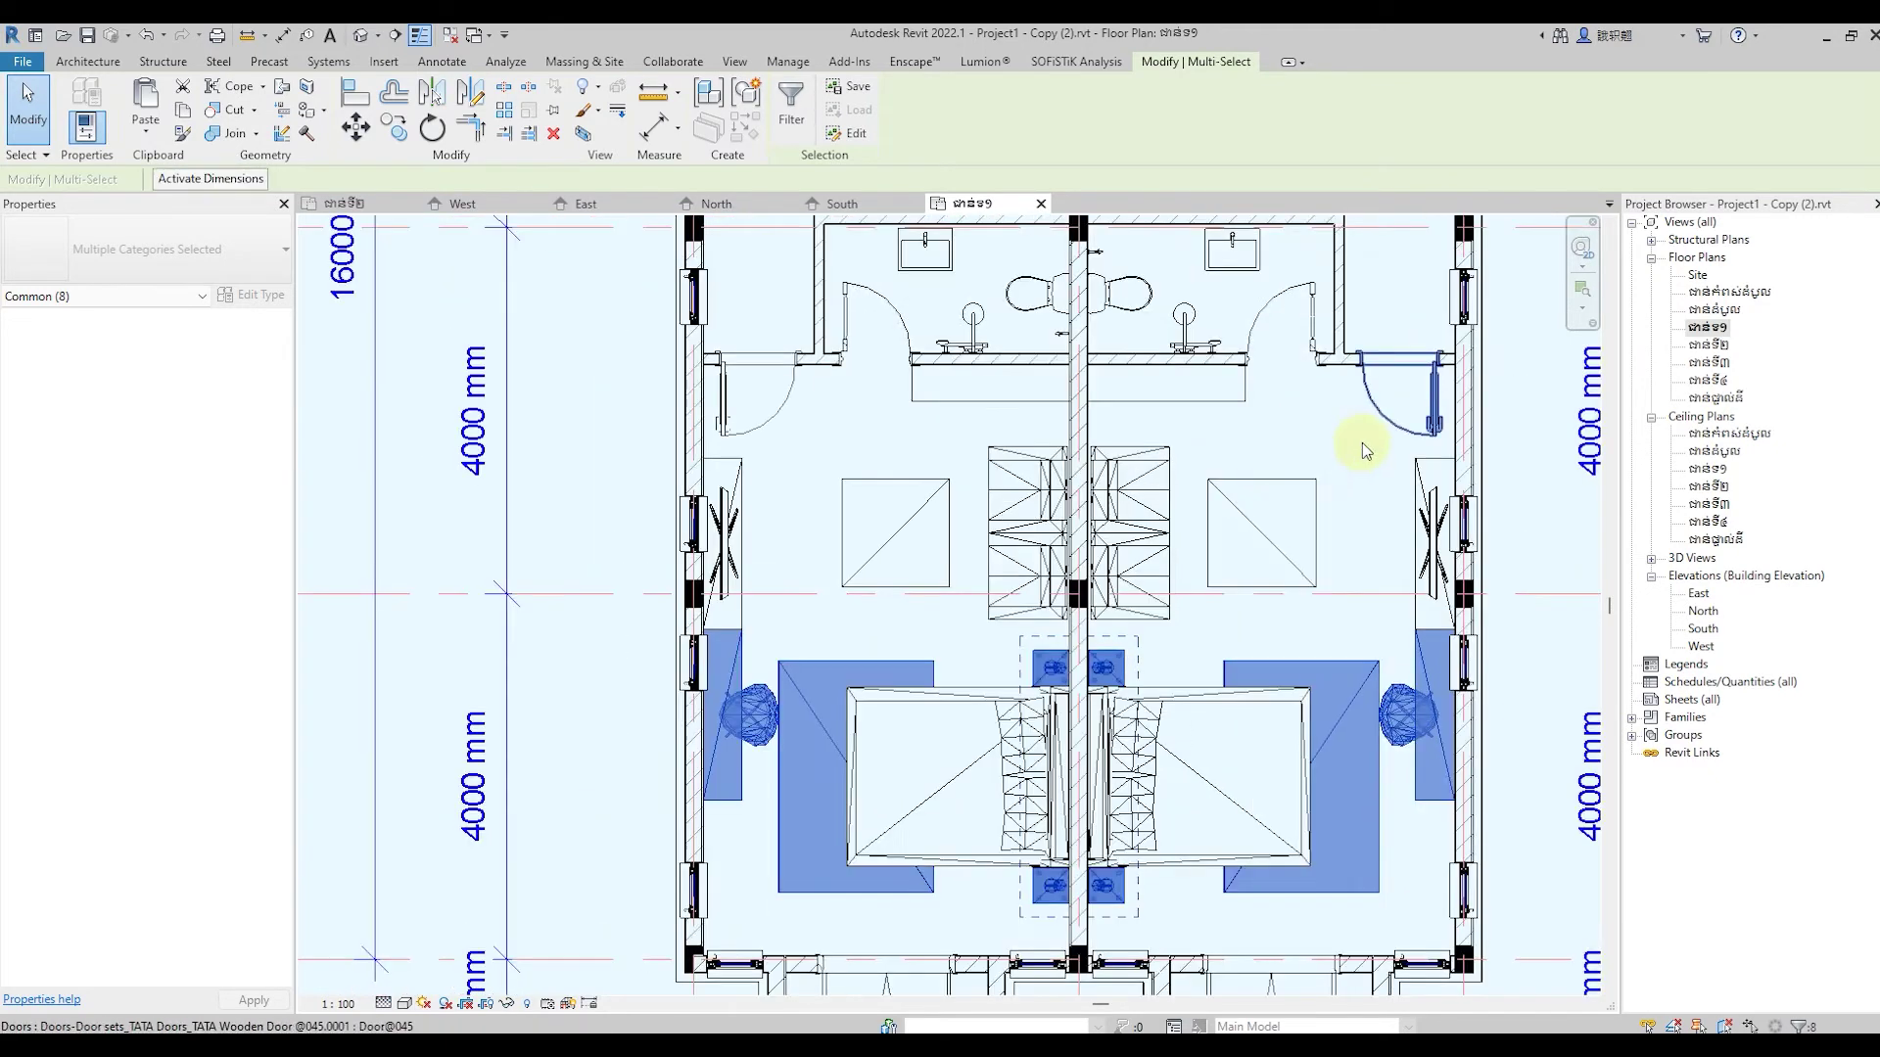
{"action": "left_click", "coordinate": [1301, 497], "text": "ctrl"}
{"action": "left_click", "coordinate": [982, 556], "text": "ctrl"}
{"action": "left_click", "coordinate": [895, 560], "text": "ctrl"}
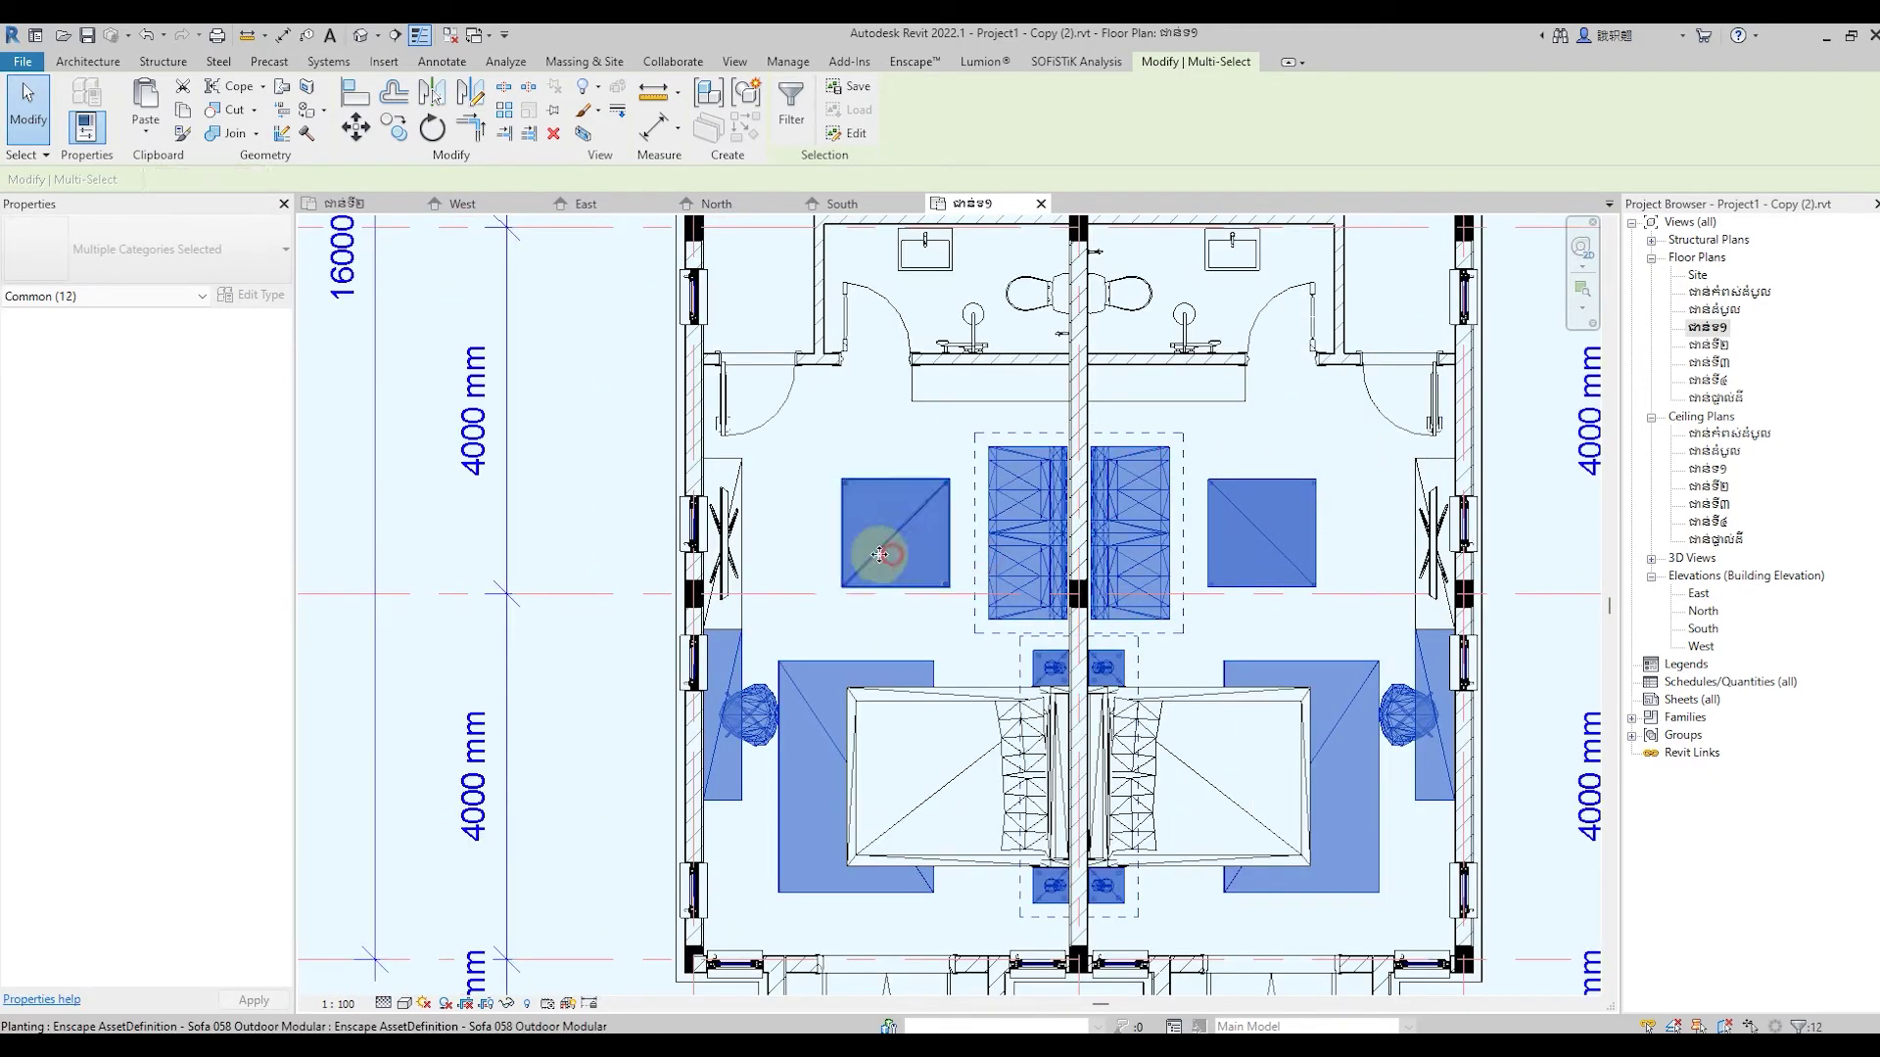
{"action": "left_click", "coordinate": [730, 537], "text": "ctrl"}
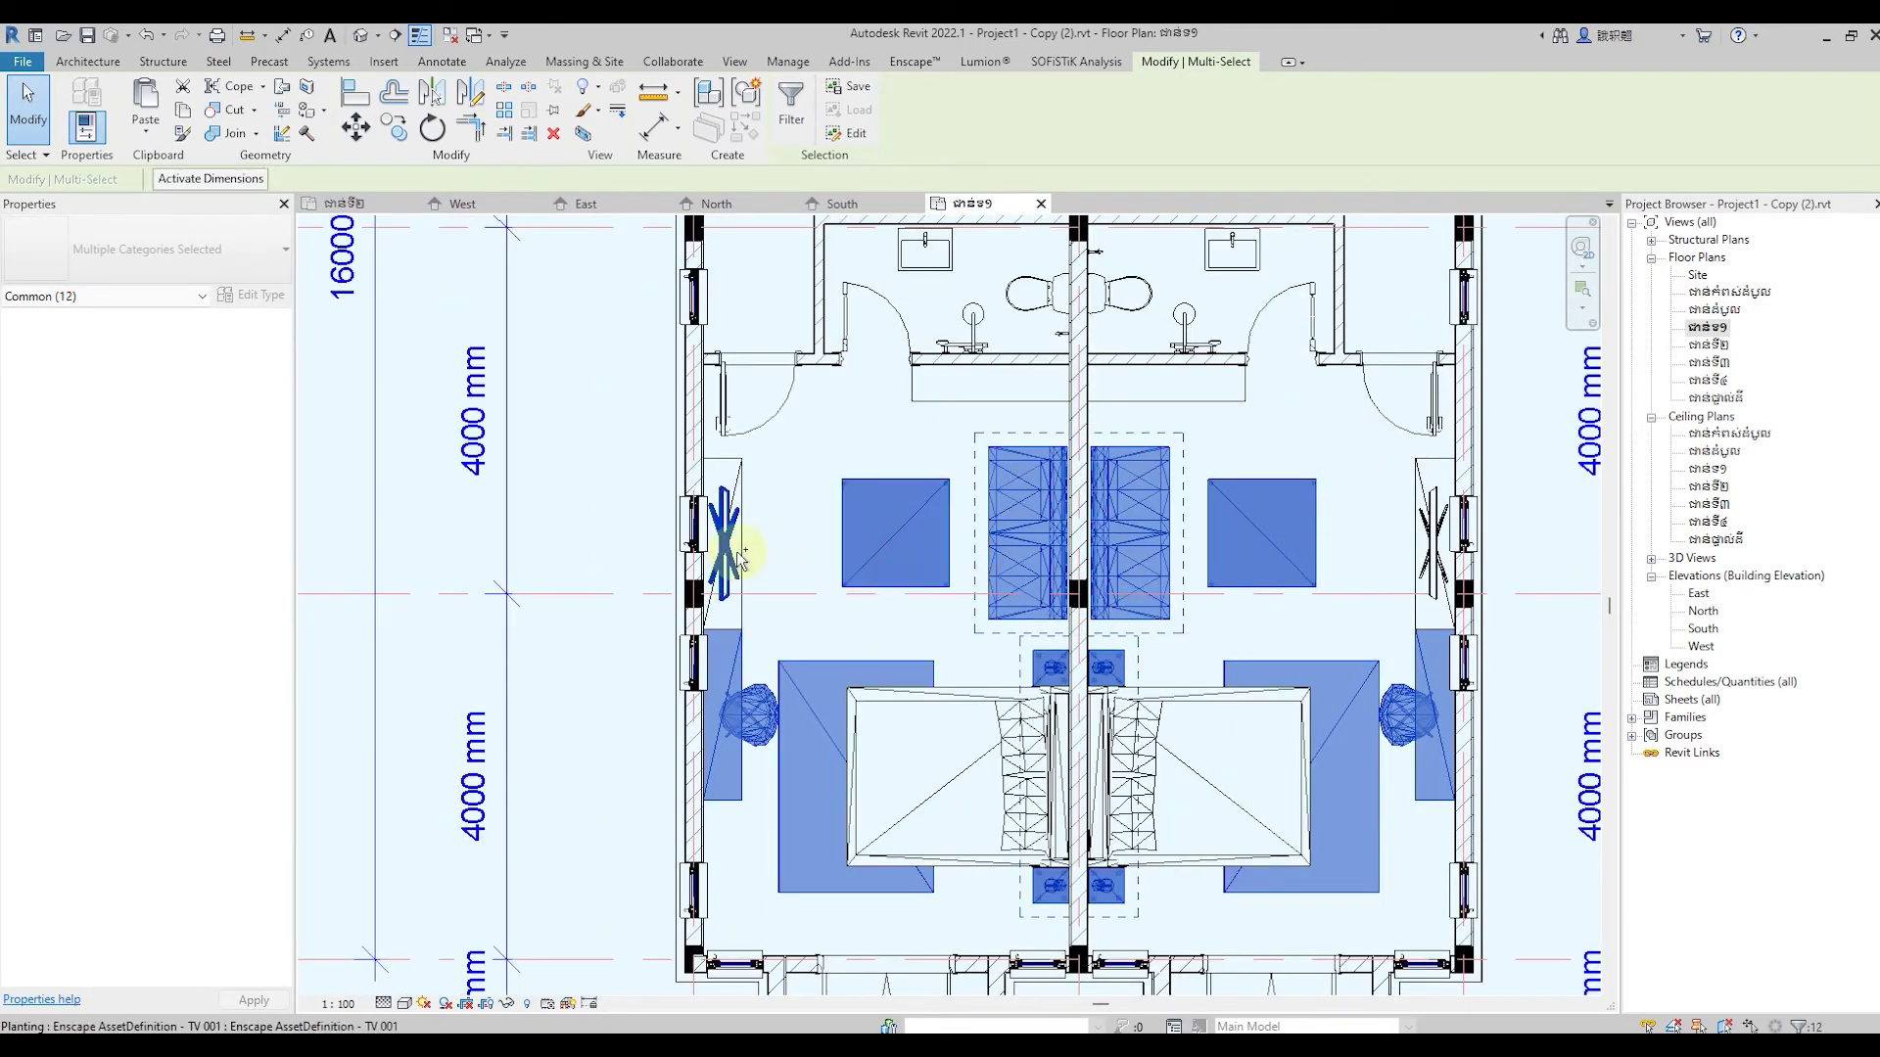
{"action": "left_click", "coordinate": [1429, 548], "text": "ctrl"}
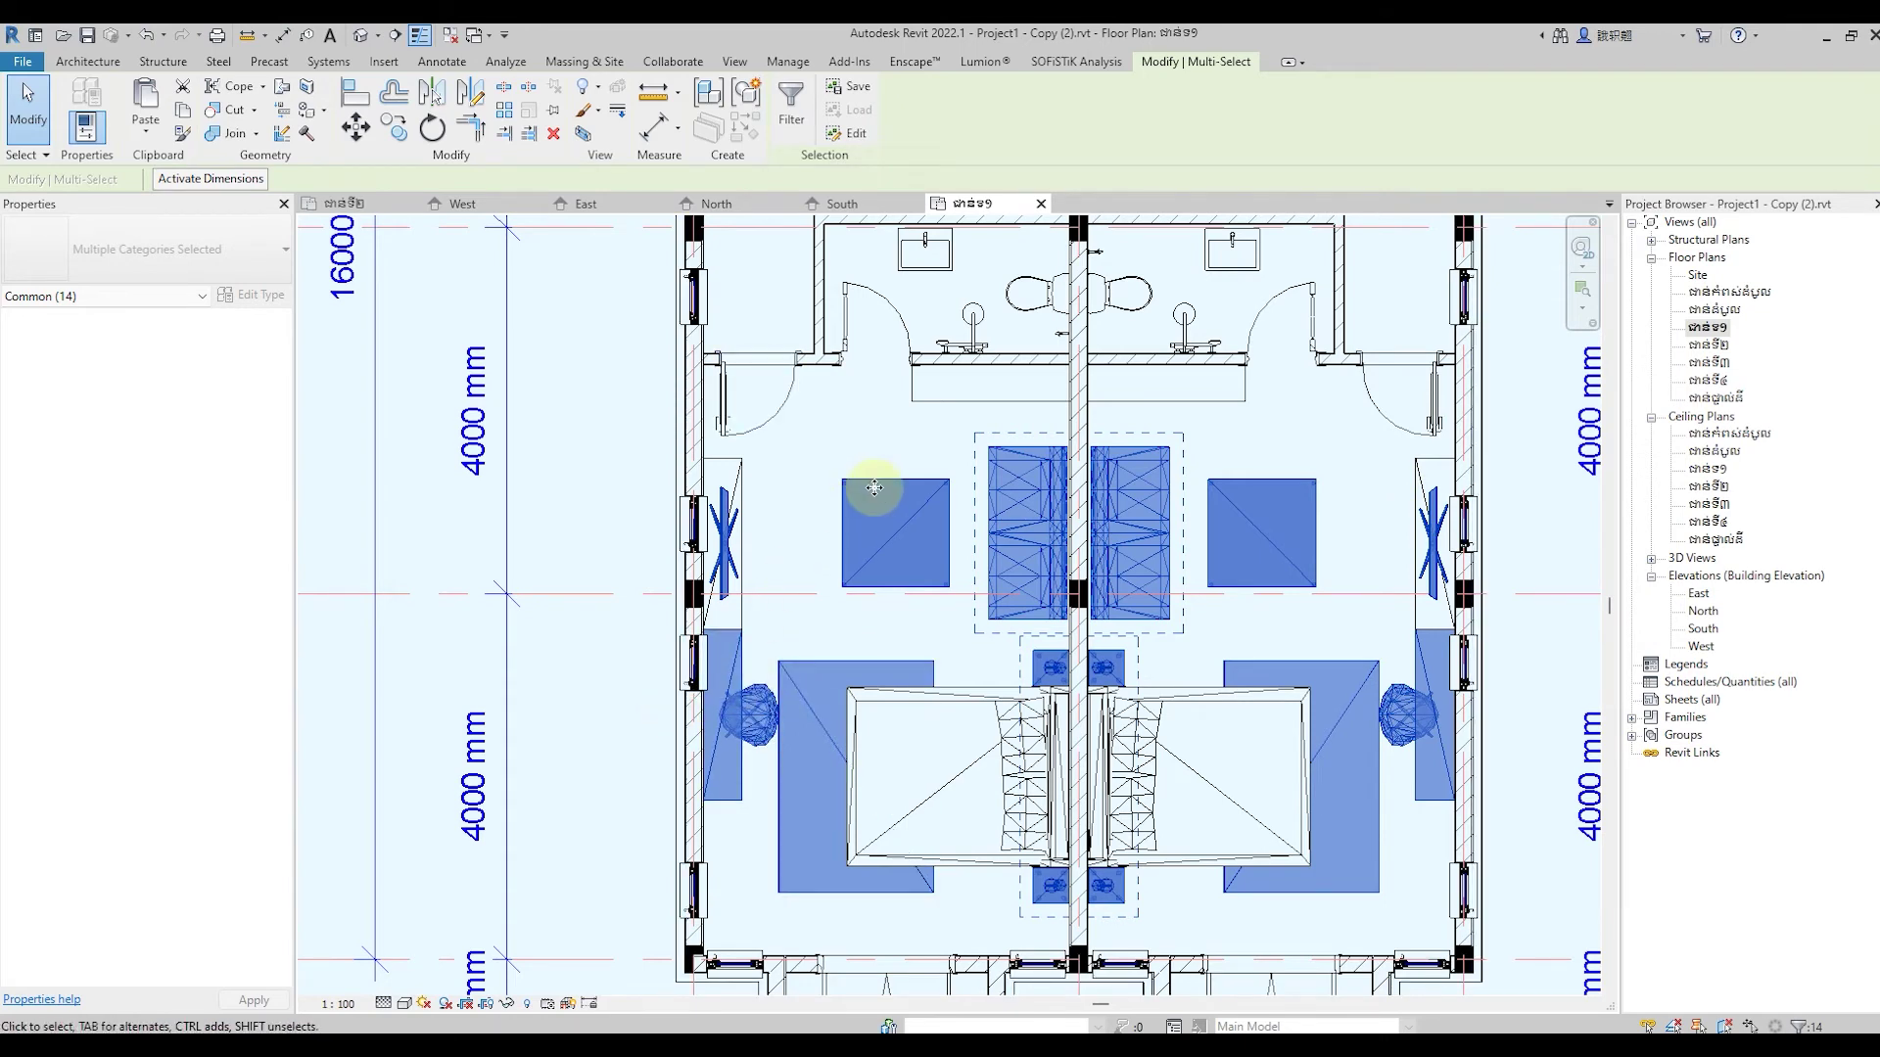
{"action": "scroll", "coordinate": [852, 492], "scroll_direction": "down", "scroll_amount": 2}
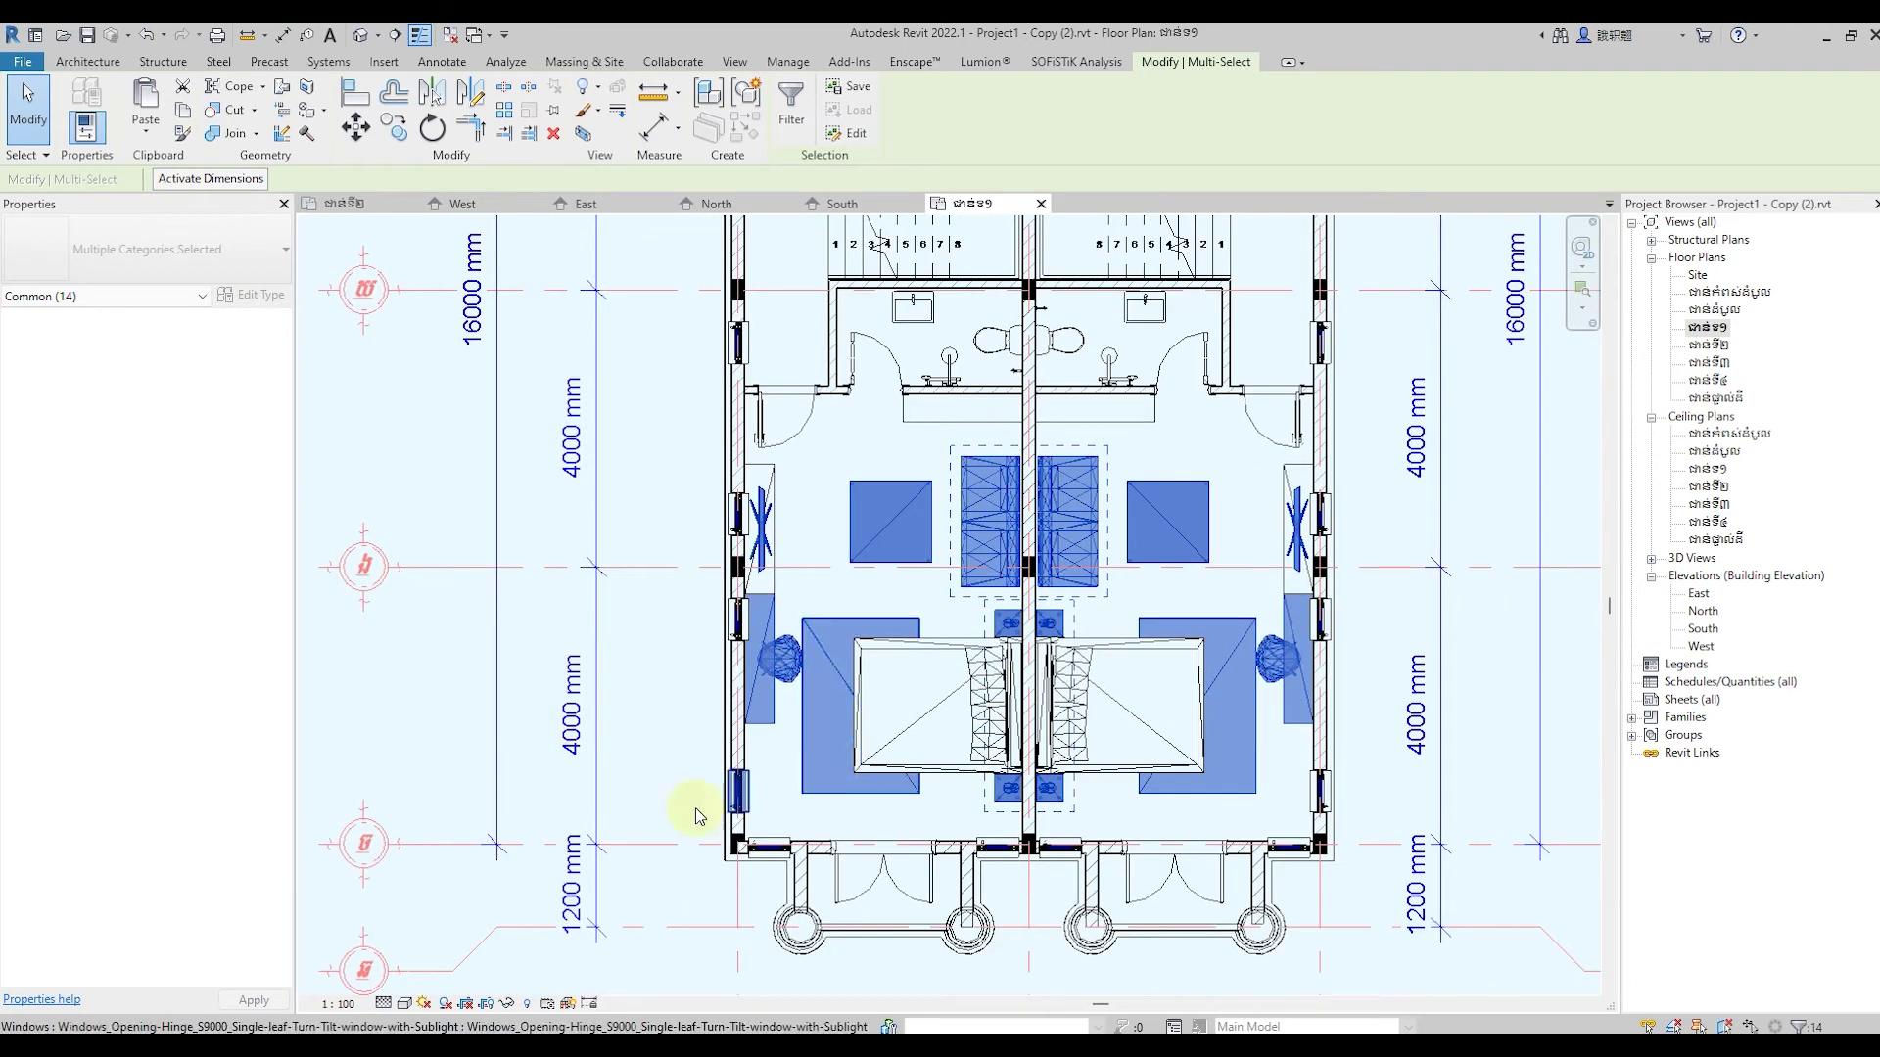
{"action": "scroll", "coordinate": [656, 822], "scroll_direction": "down", "scroll_amount": 1}
{"action": "scroll", "coordinate": [862, 744], "scroll_direction": "down", "scroll_amount": 1}
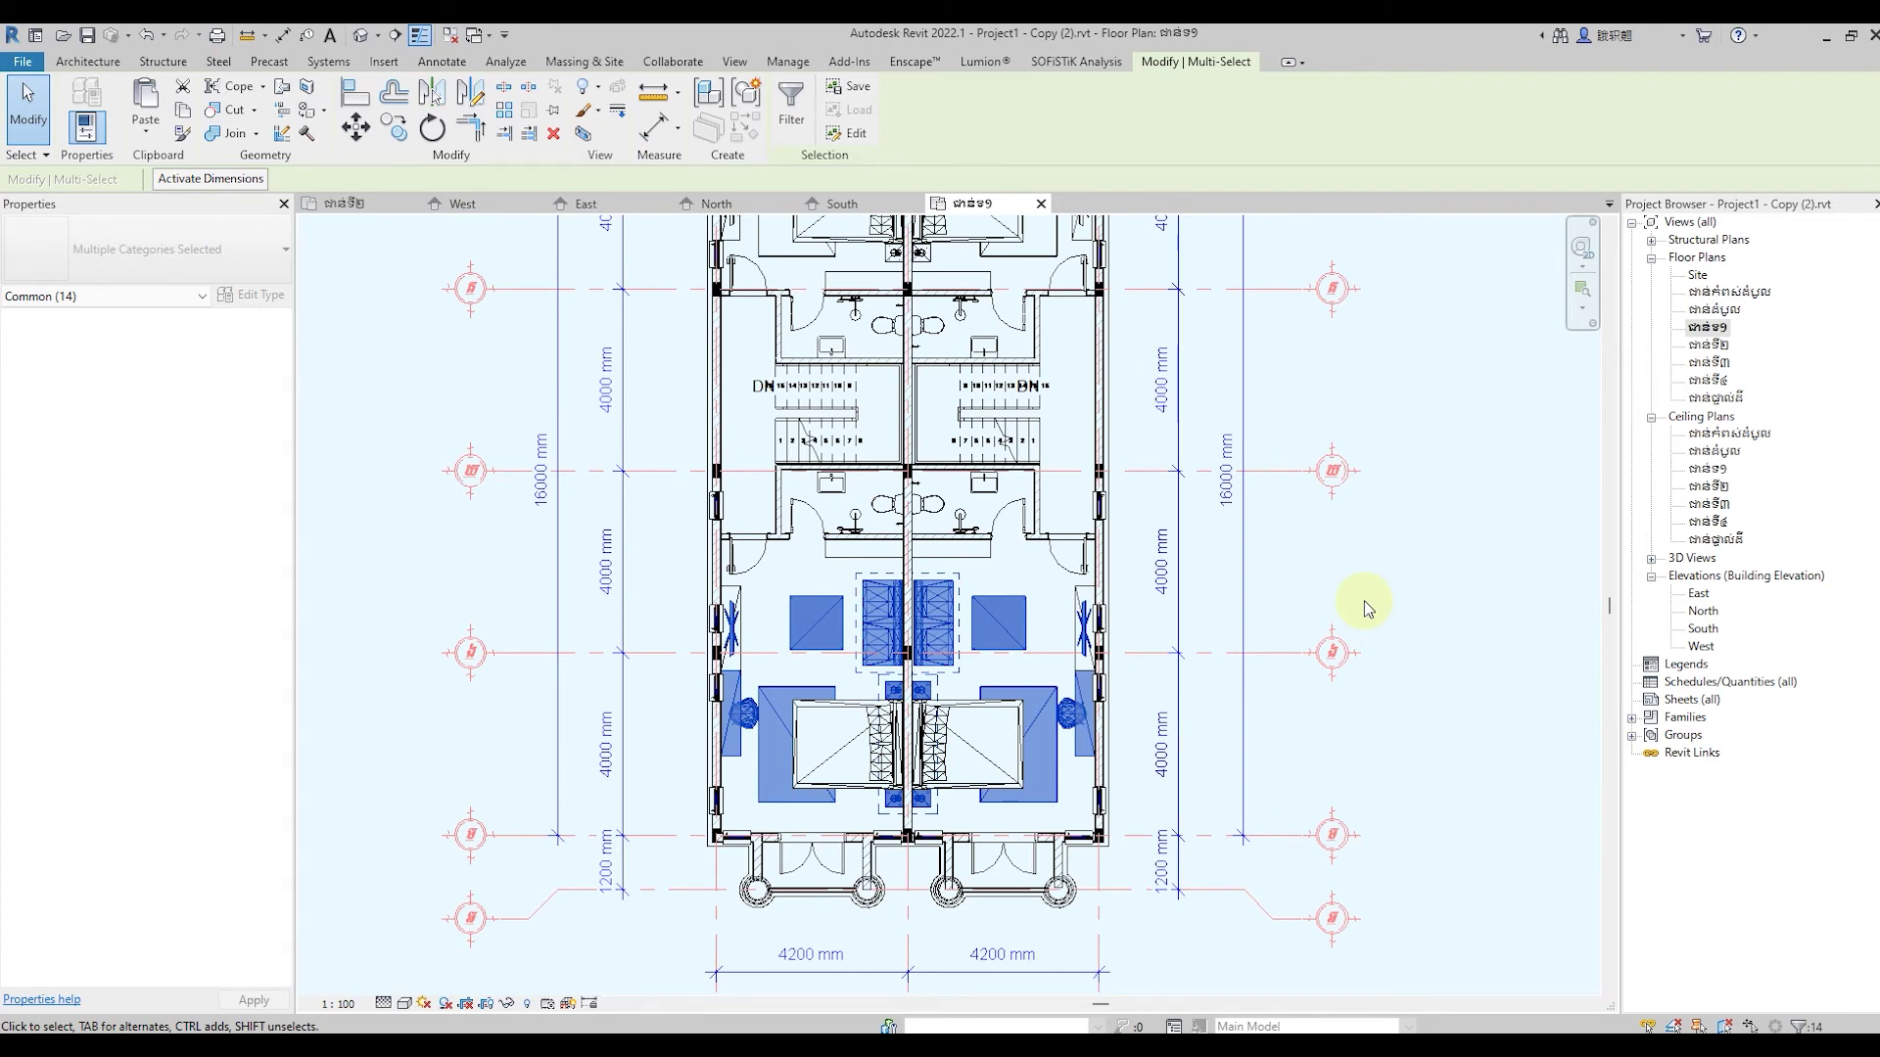
Copy the selected furniture and paste it aligned onto the second floor level
{"action": "left_click", "coordinate": [182, 110]}
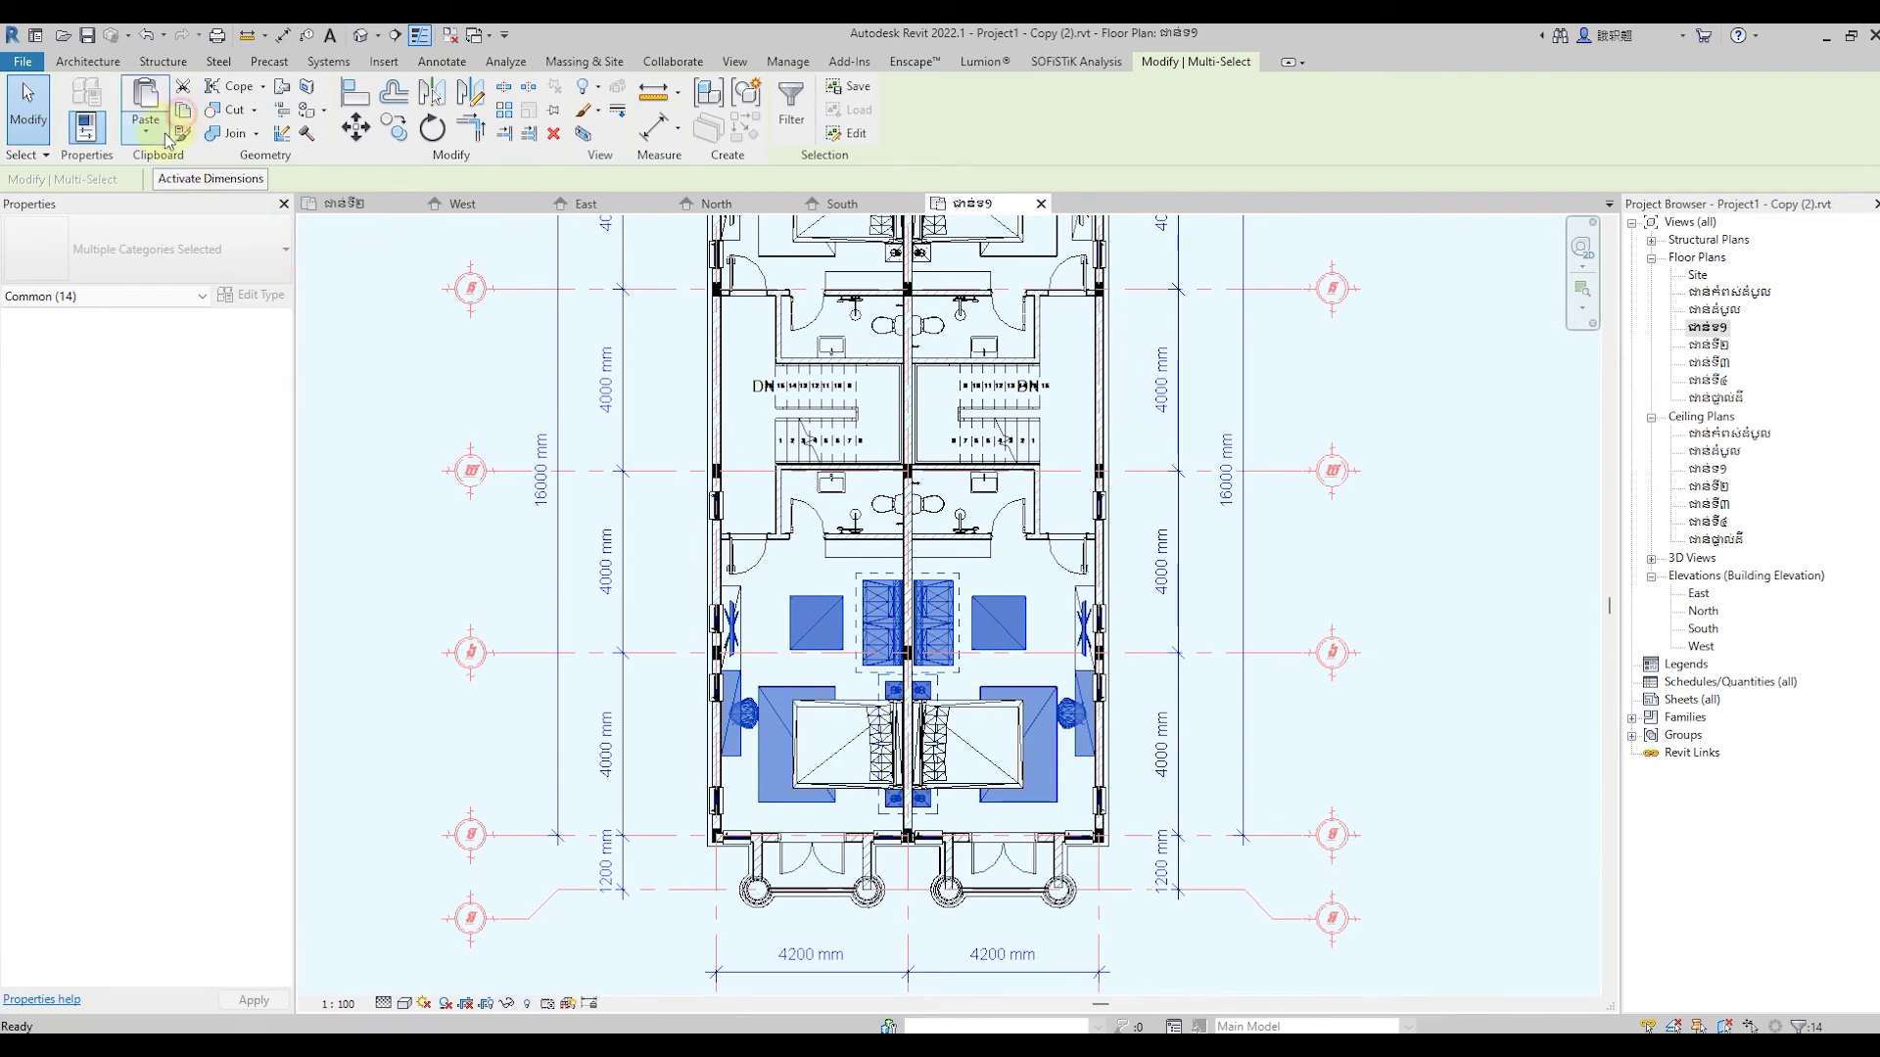
{"action": "left_click", "coordinate": [145, 134]}
{"action": "left_click", "coordinate": [202, 197]}
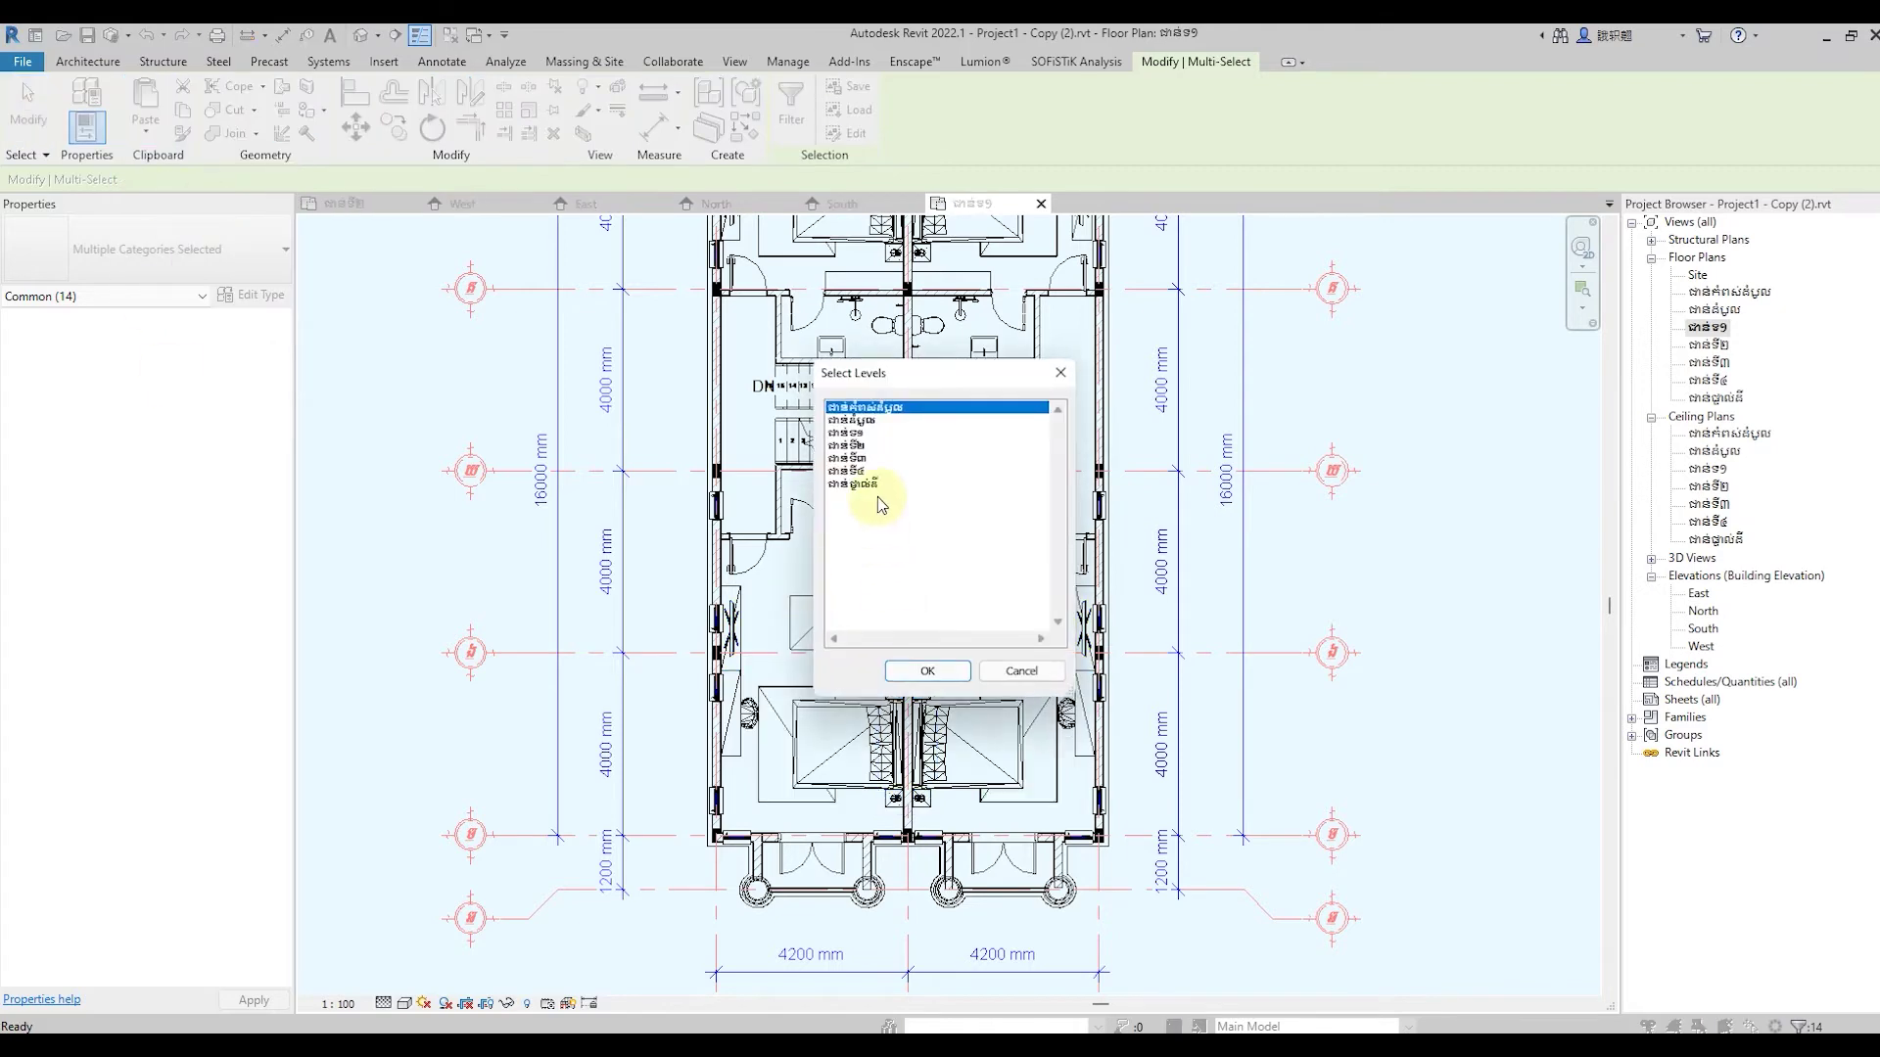
{"action": "left_click", "coordinate": [862, 446]}
{"action": "left_click", "coordinate": [938, 670]}
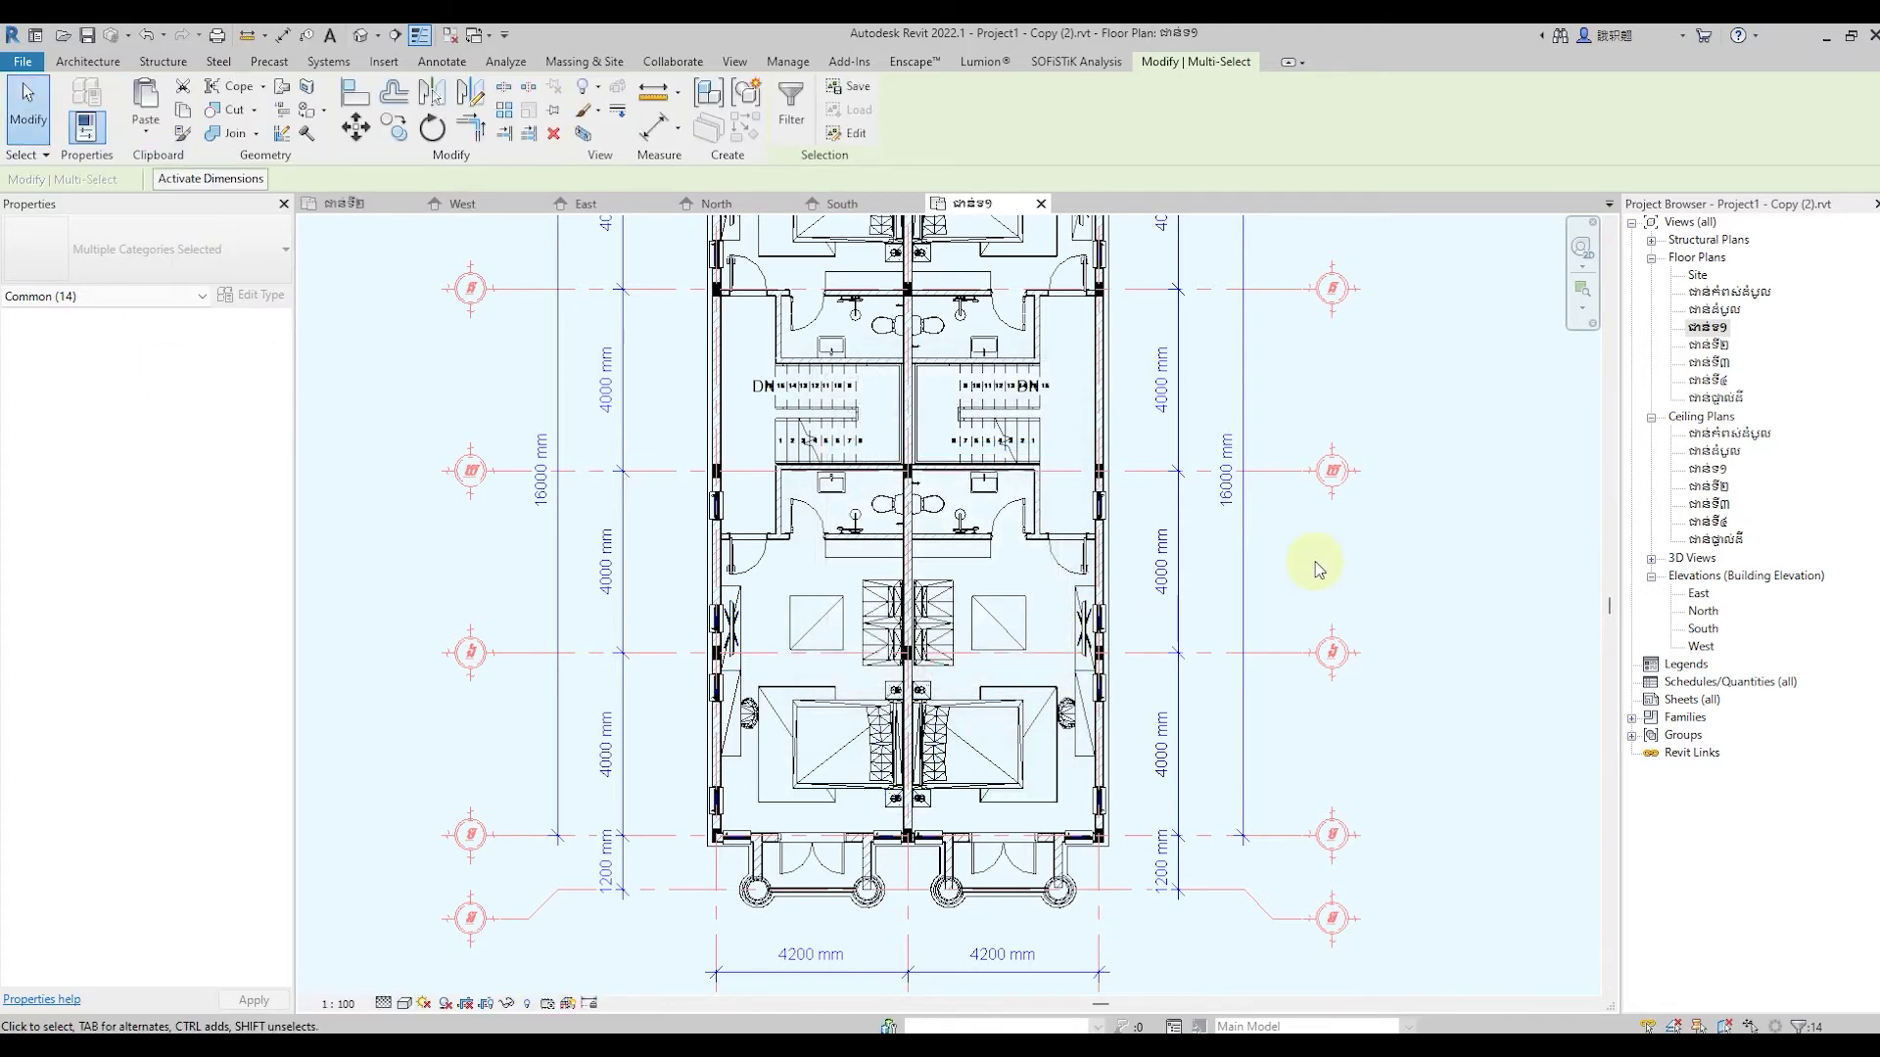
Open the second floor plan and inspect the pasted furniture
{"action": "double_click", "coordinate": [1713, 348]}
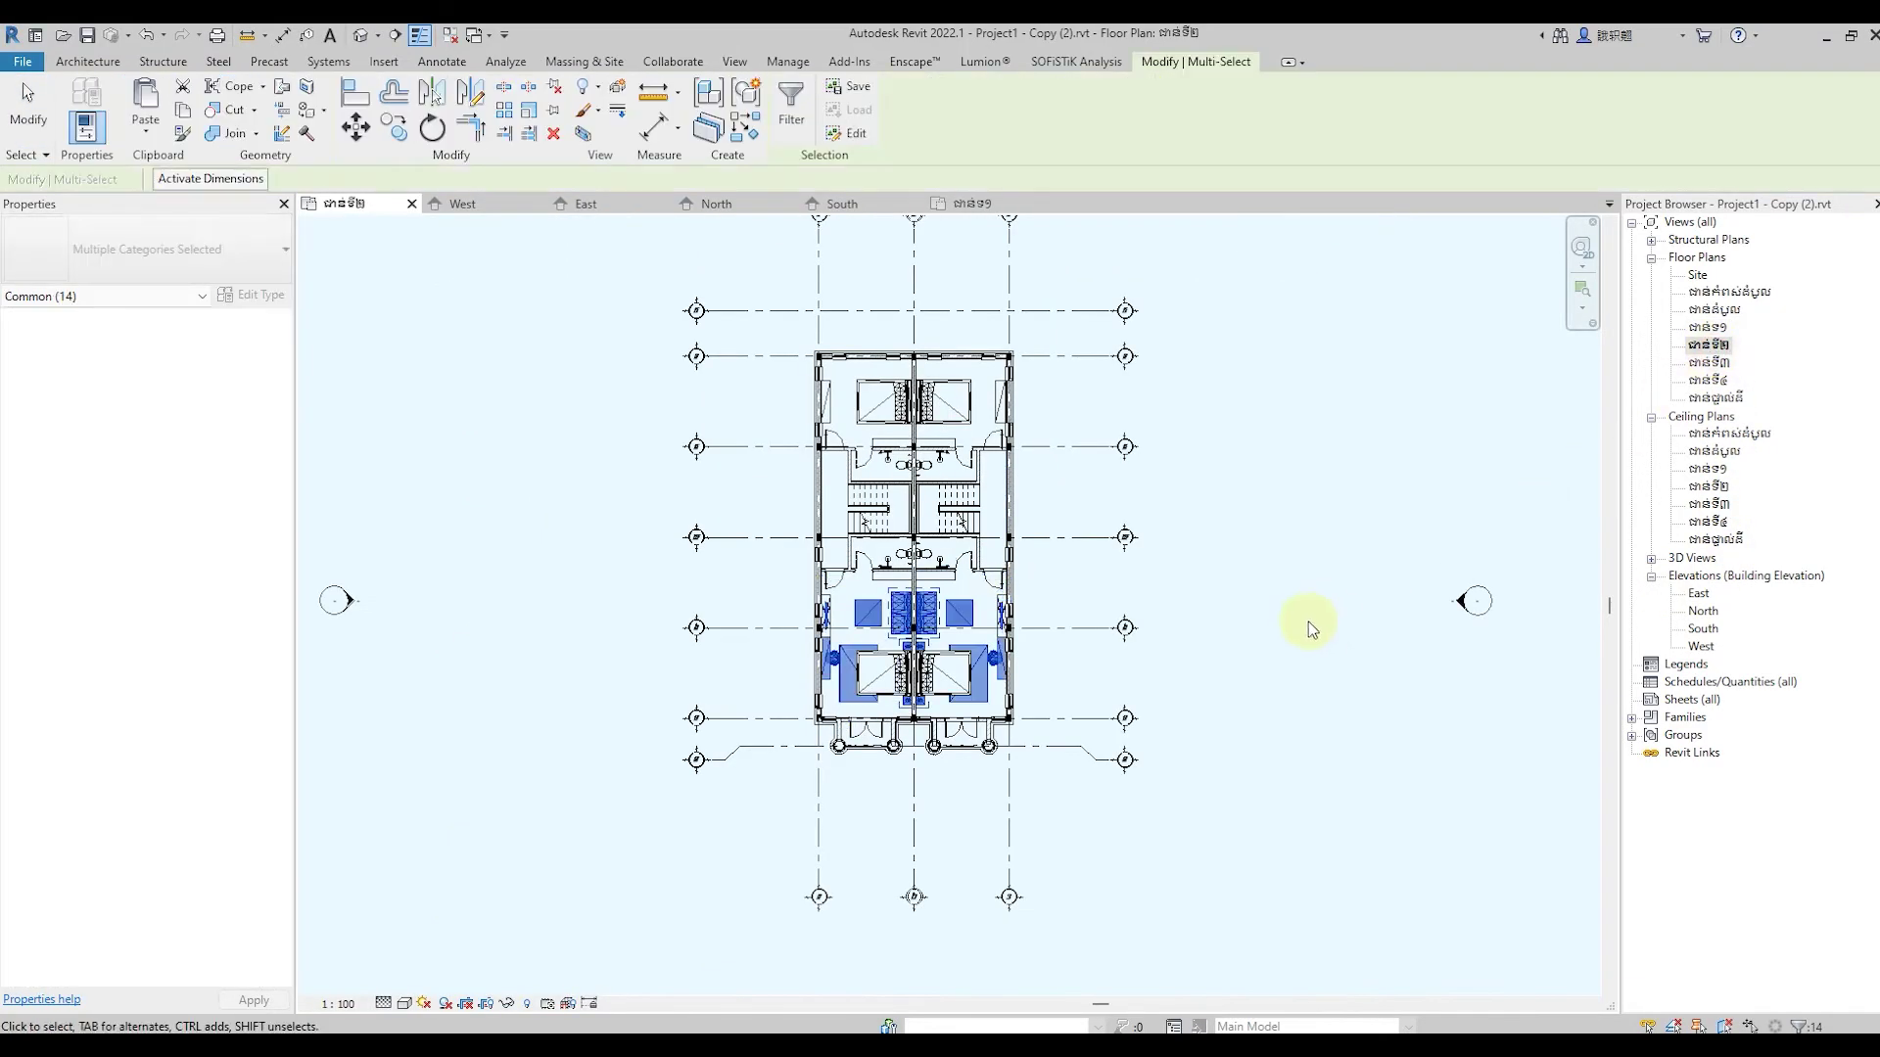
{"action": "left_click", "coordinate": [1308, 621]}
{"action": "scroll", "coordinate": [822, 673], "scroll_direction": "up", "scroll_amount": 2}
{"action": "scroll", "coordinate": [671, 685], "scroll_direction": "up", "scroll_amount": 1}
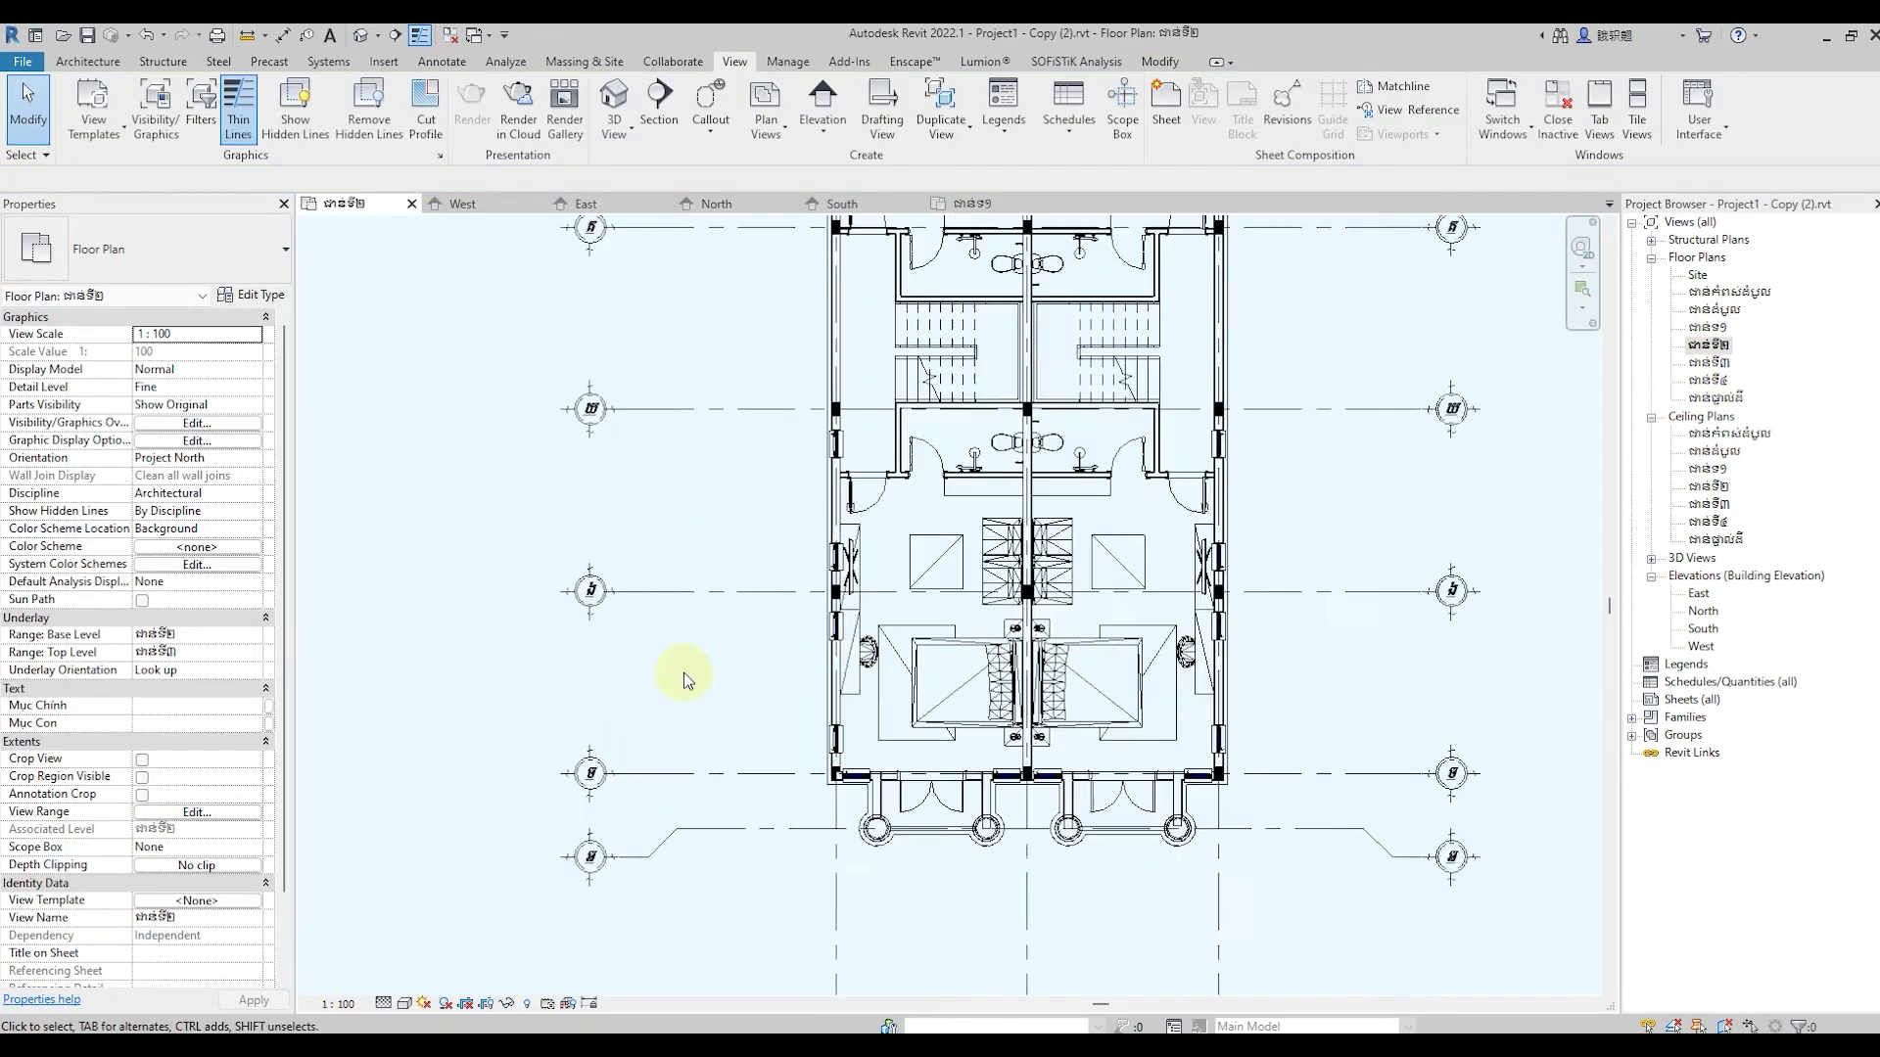
{"action": "scroll", "coordinate": [685, 679], "scroll_direction": "up", "scroll_amount": 1}
{"action": "scroll", "coordinate": [764, 631], "scroll_direction": "up", "scroll_amount": 1}
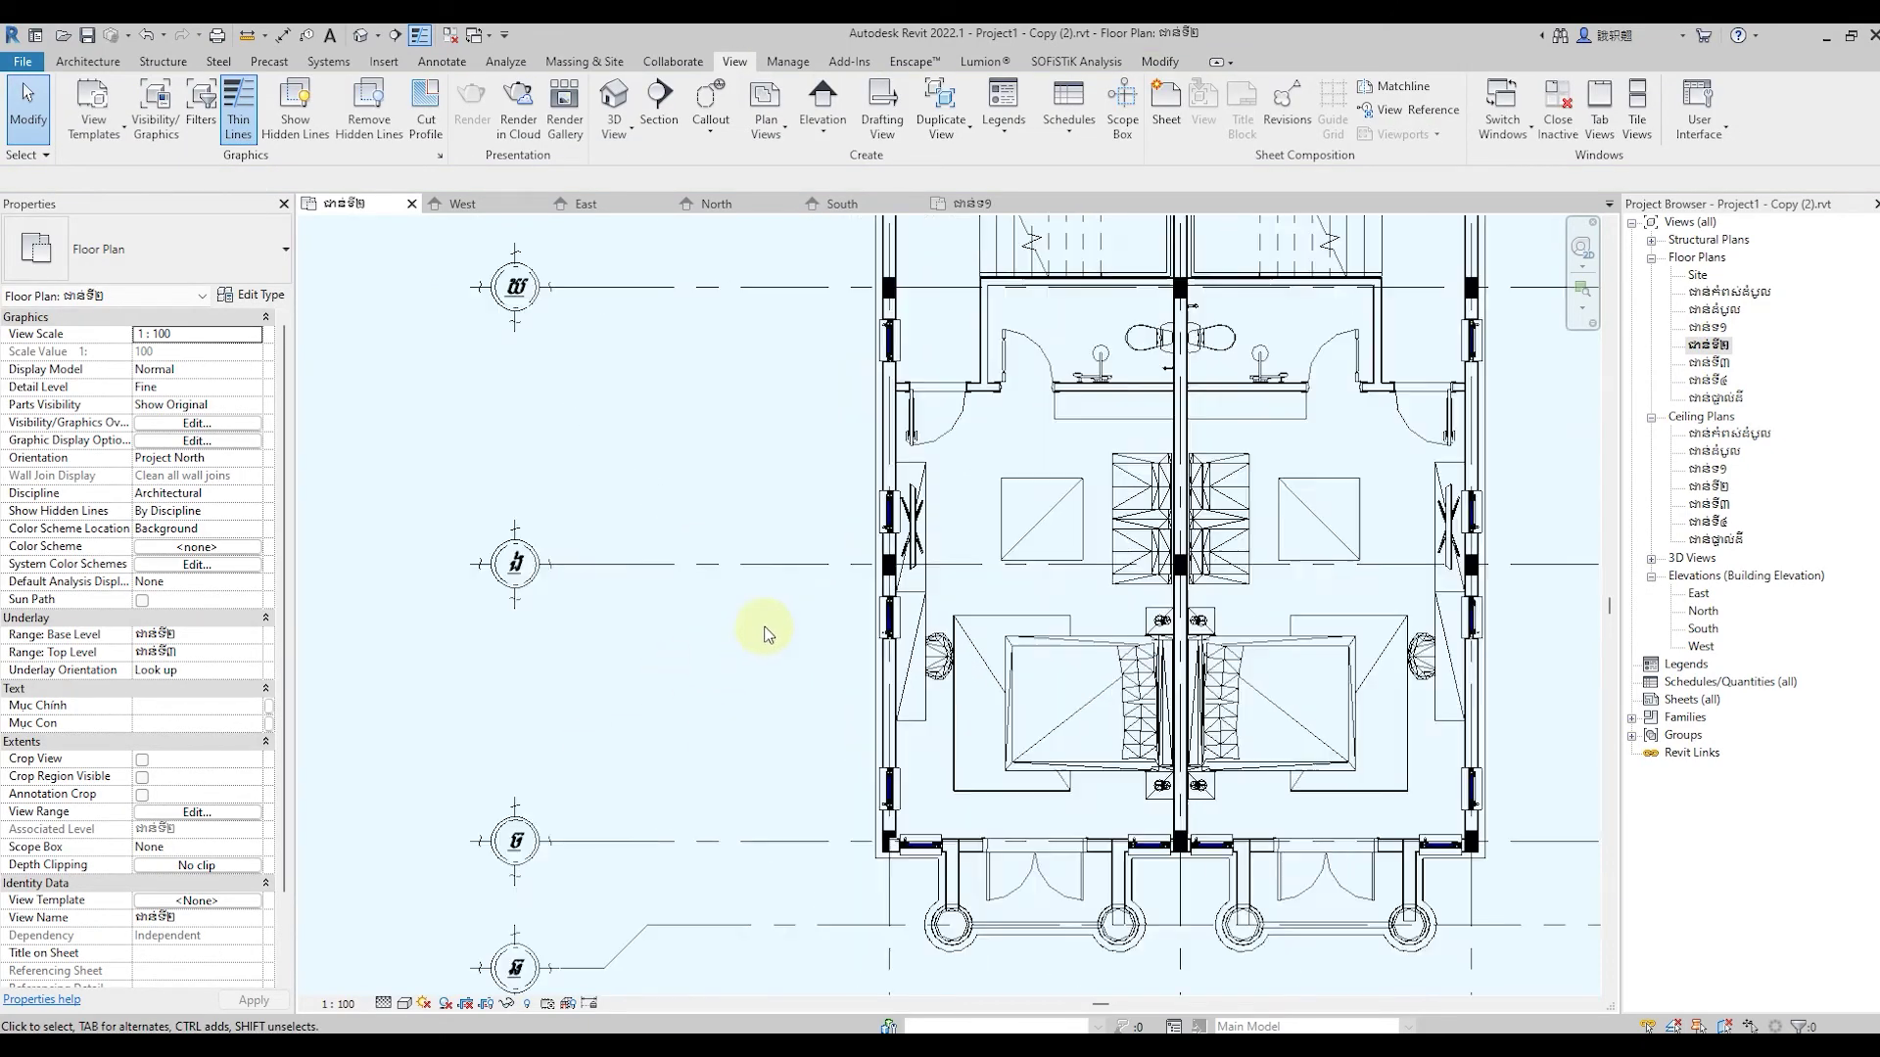
{"action": "scroll", "coordinate": [765, 631], "scroll_direction": "up", "scroll_amount": 1}
{"action": "scroll", "coordinate": [764, 631], "scroll_direction": "down", "scroll_amount": 1}
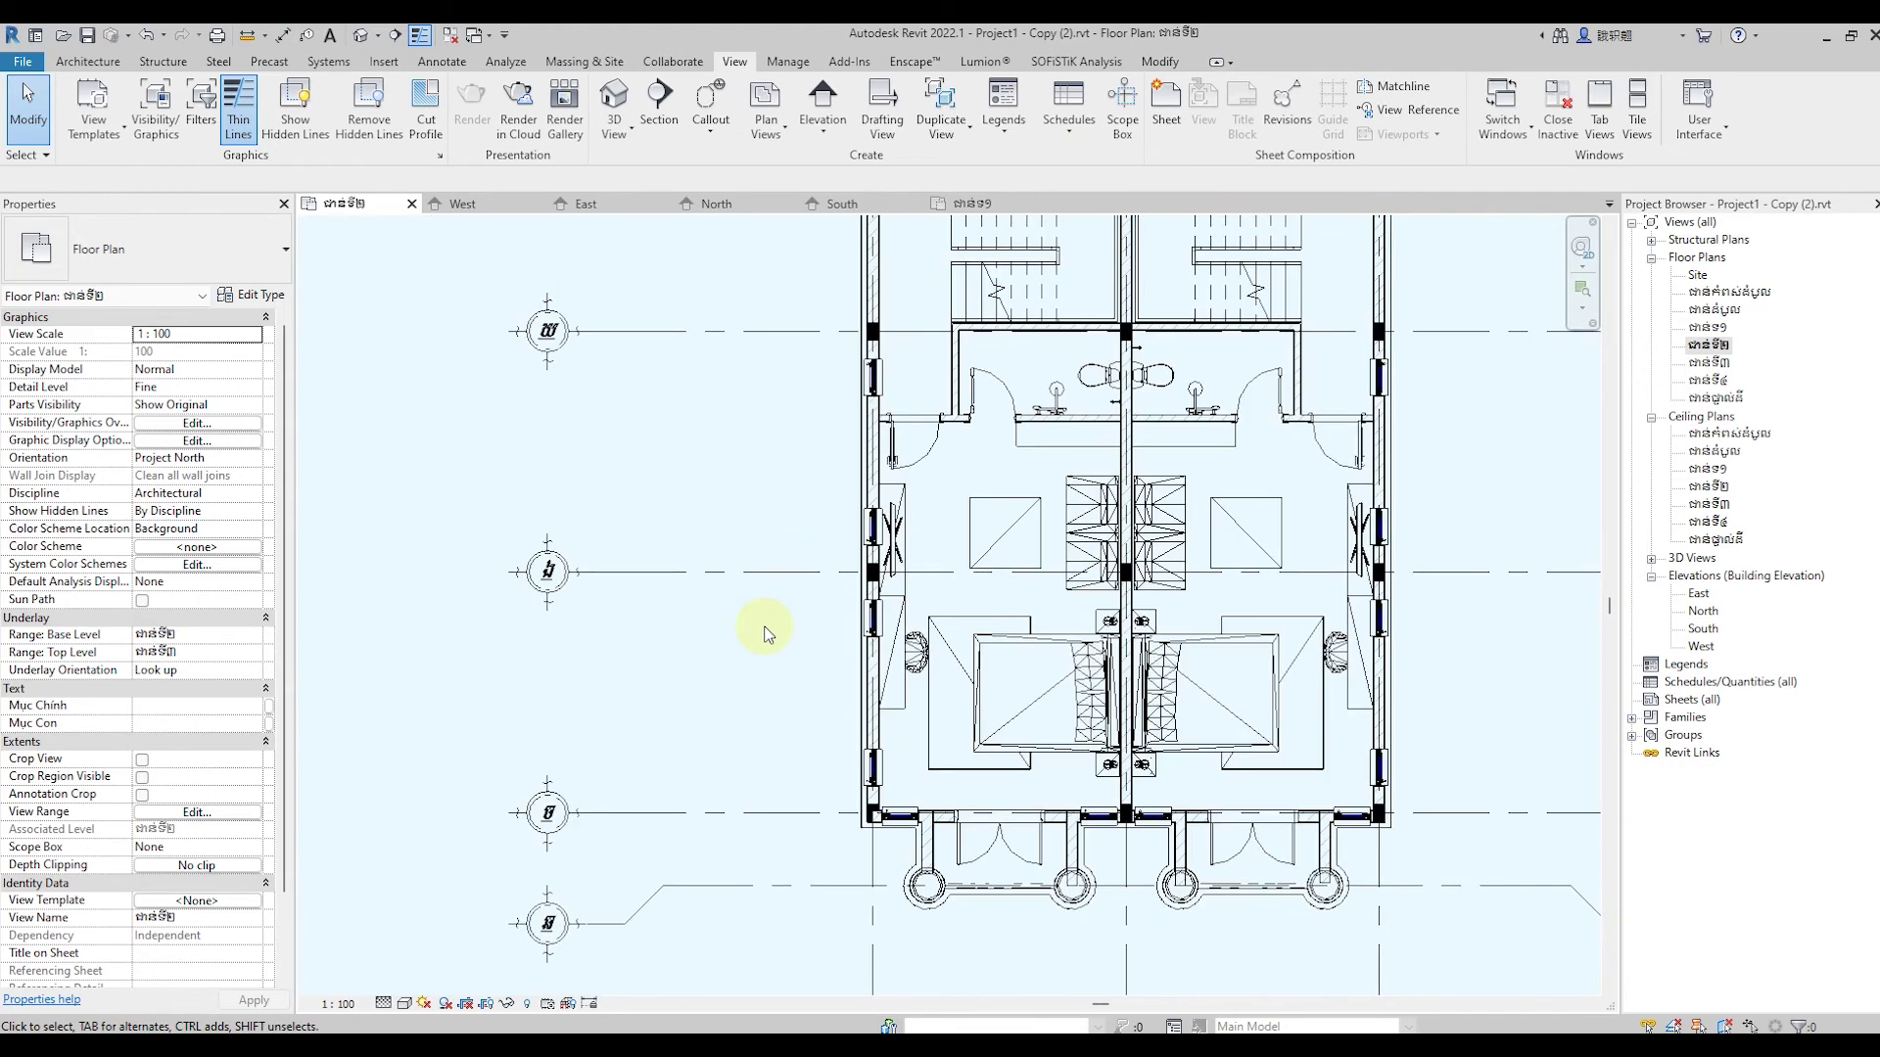
{"action": "scroll", "coordinate": [764, 632], "scroll_direction": "down", "scroll_amount": 2}
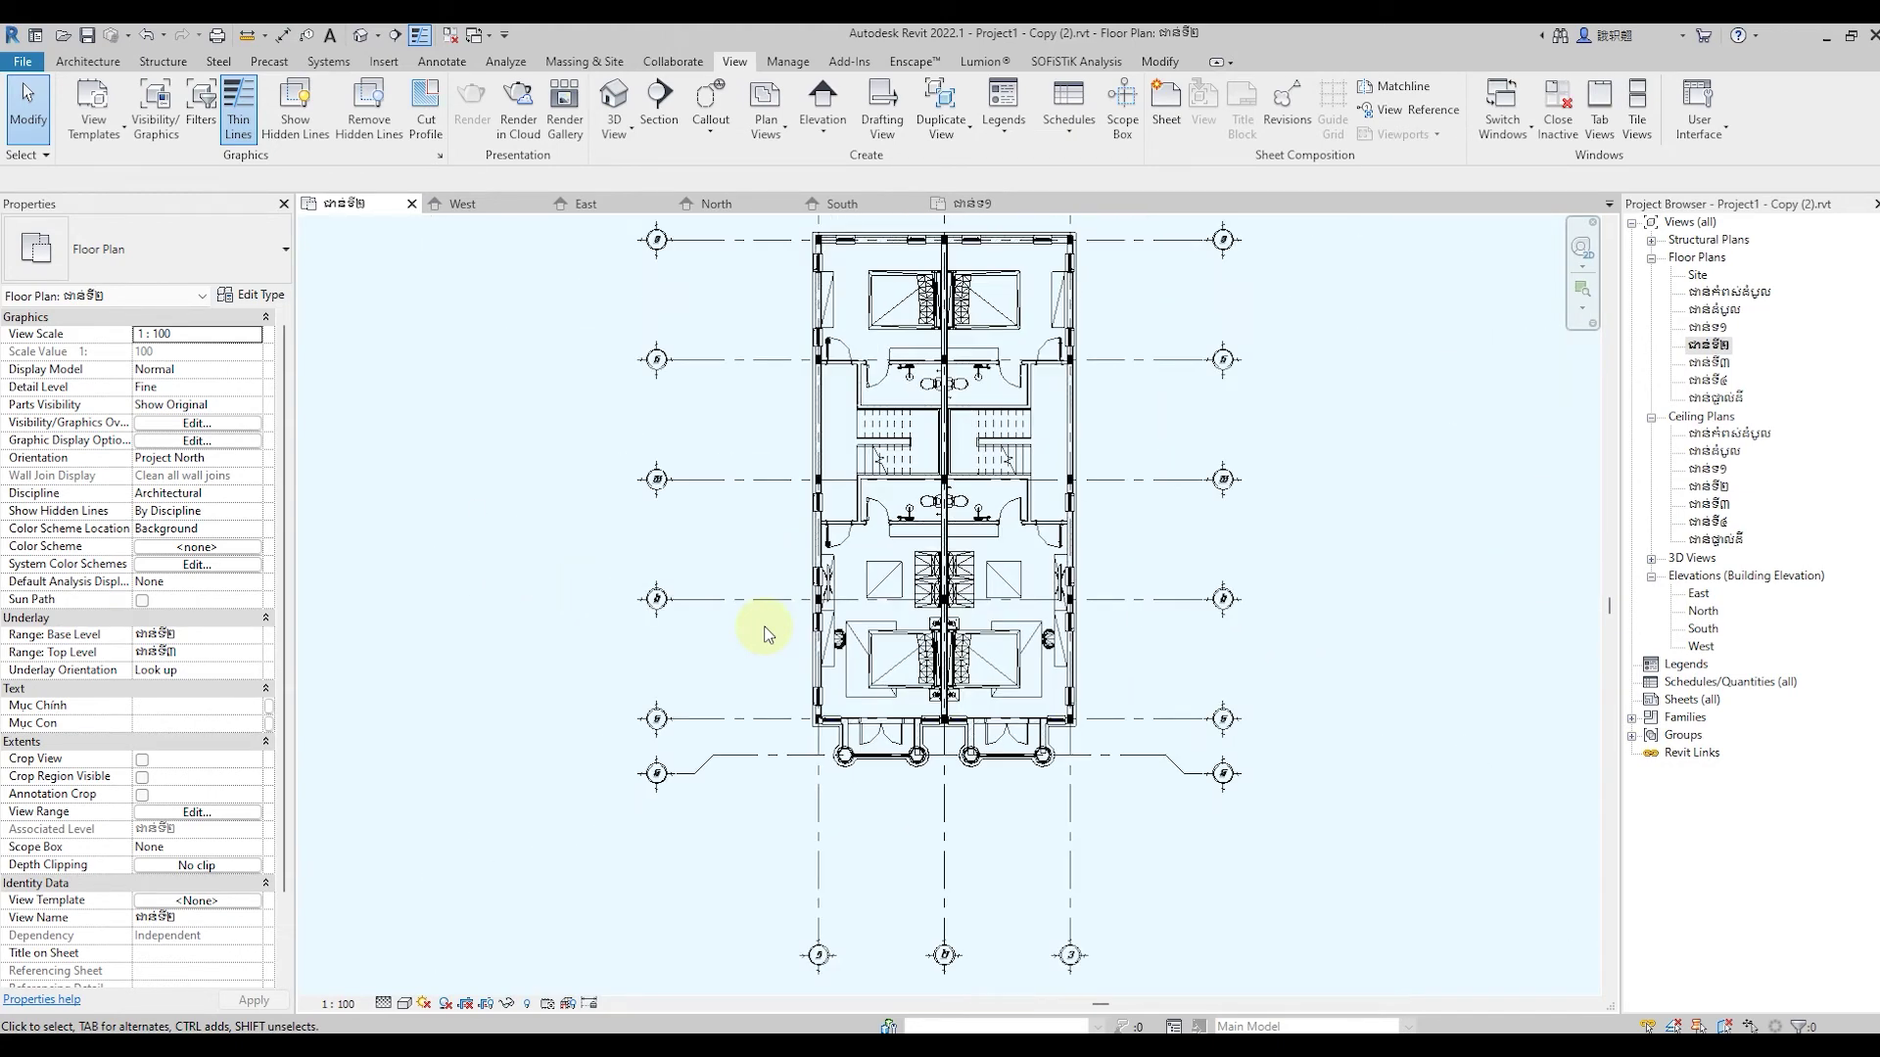
On ជាន់ទី១, select the upper bedroom's rug, chairs, curtain, bedside lamps and bed
{"action": "double_click", "coordinate": [1706, 327]}
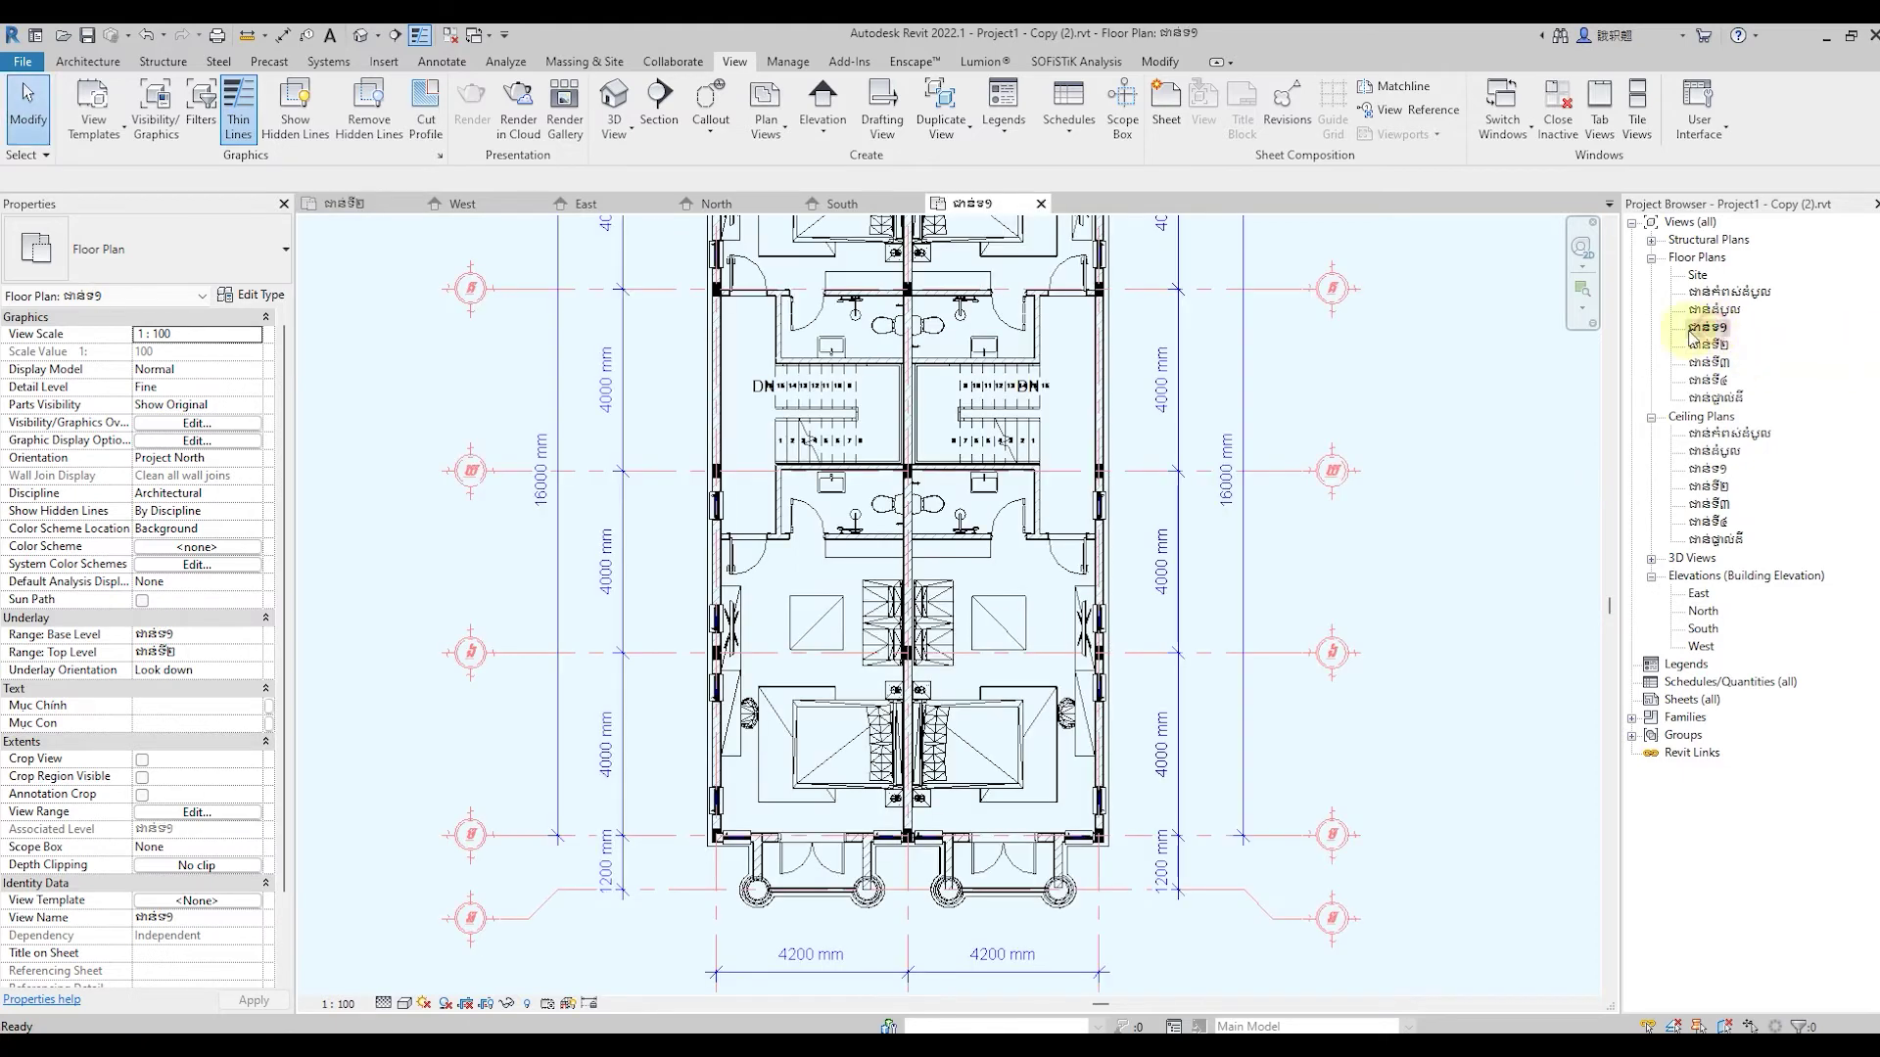
{"action": "middle_click_drag", "start_coordinate": [776, 420], "coordinate": [783, 661]}
{"action": "scroll", "coordinate": [756, 387], "scroll_direction": "up", "scroll_amount": 2}
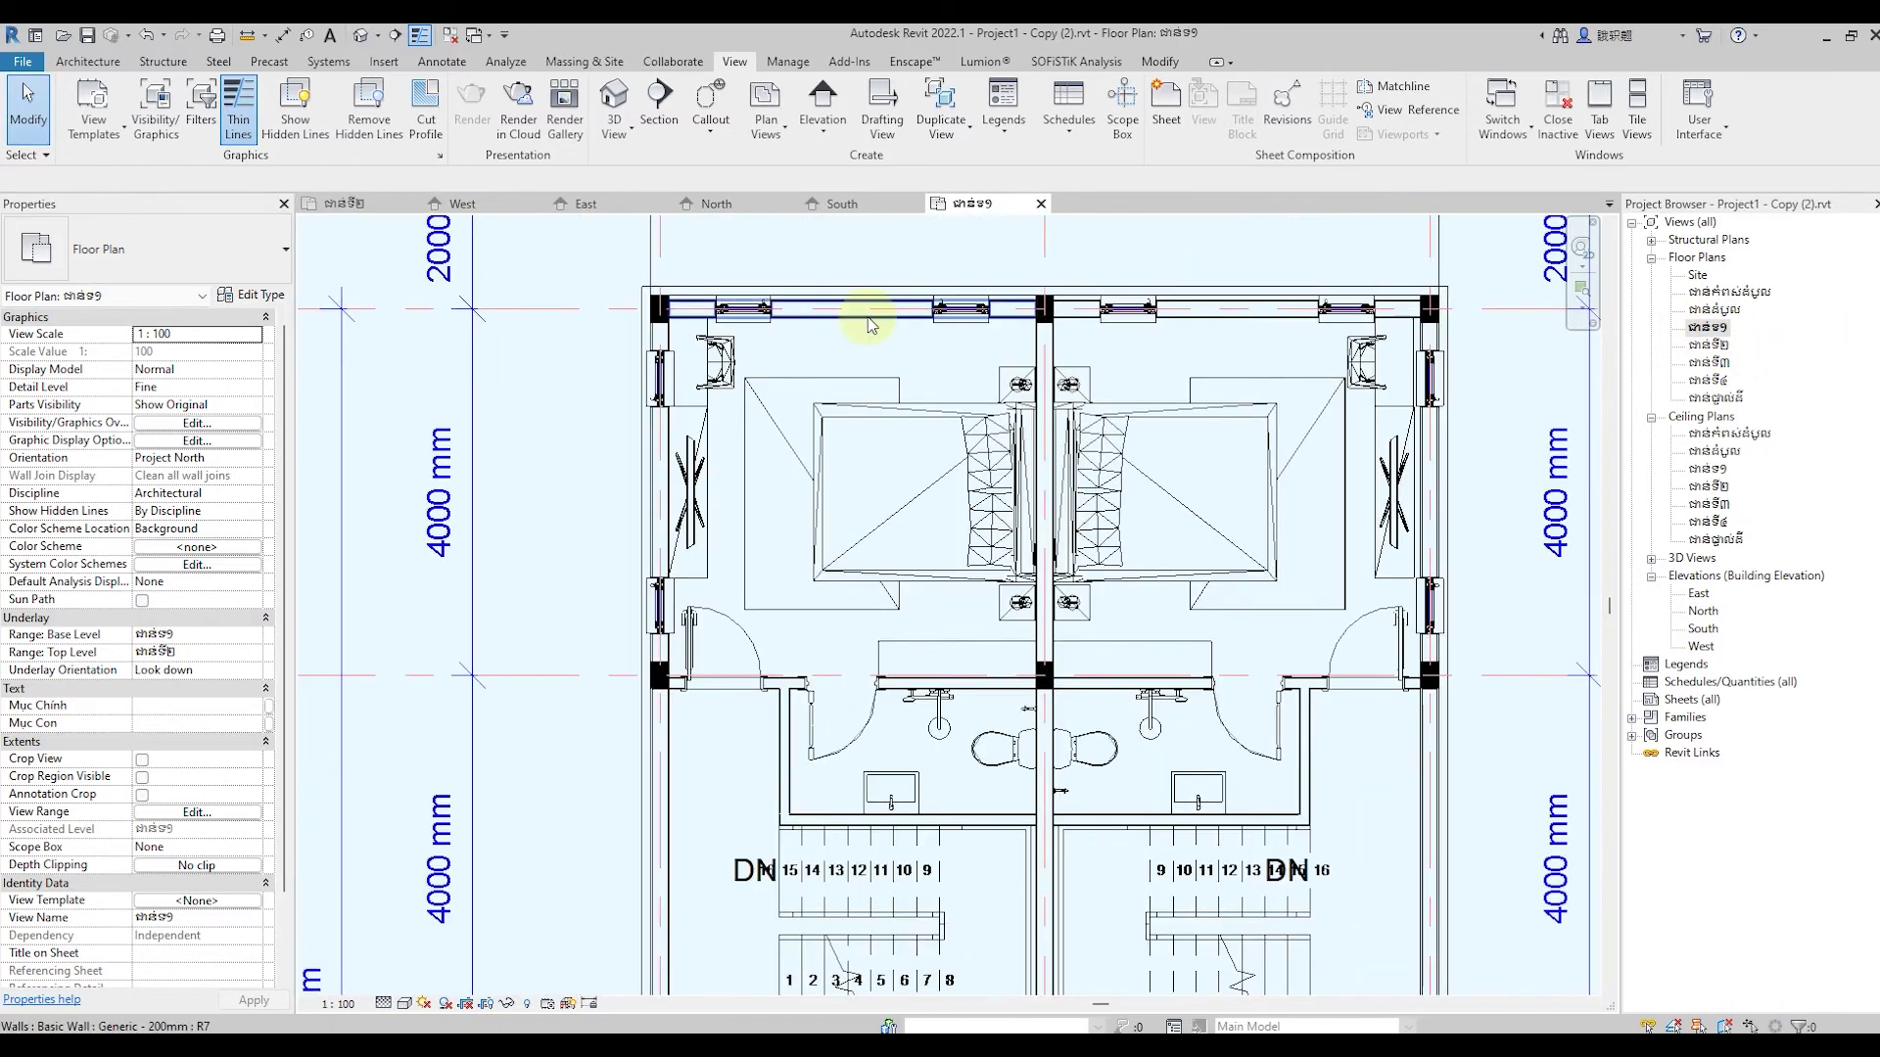
{"action": "left_click", "coordinate": [756, 387]}
{"action": "scroll", "coordinate": [769, 387], "scroll_direction": "up", "scroll_amount": 1}
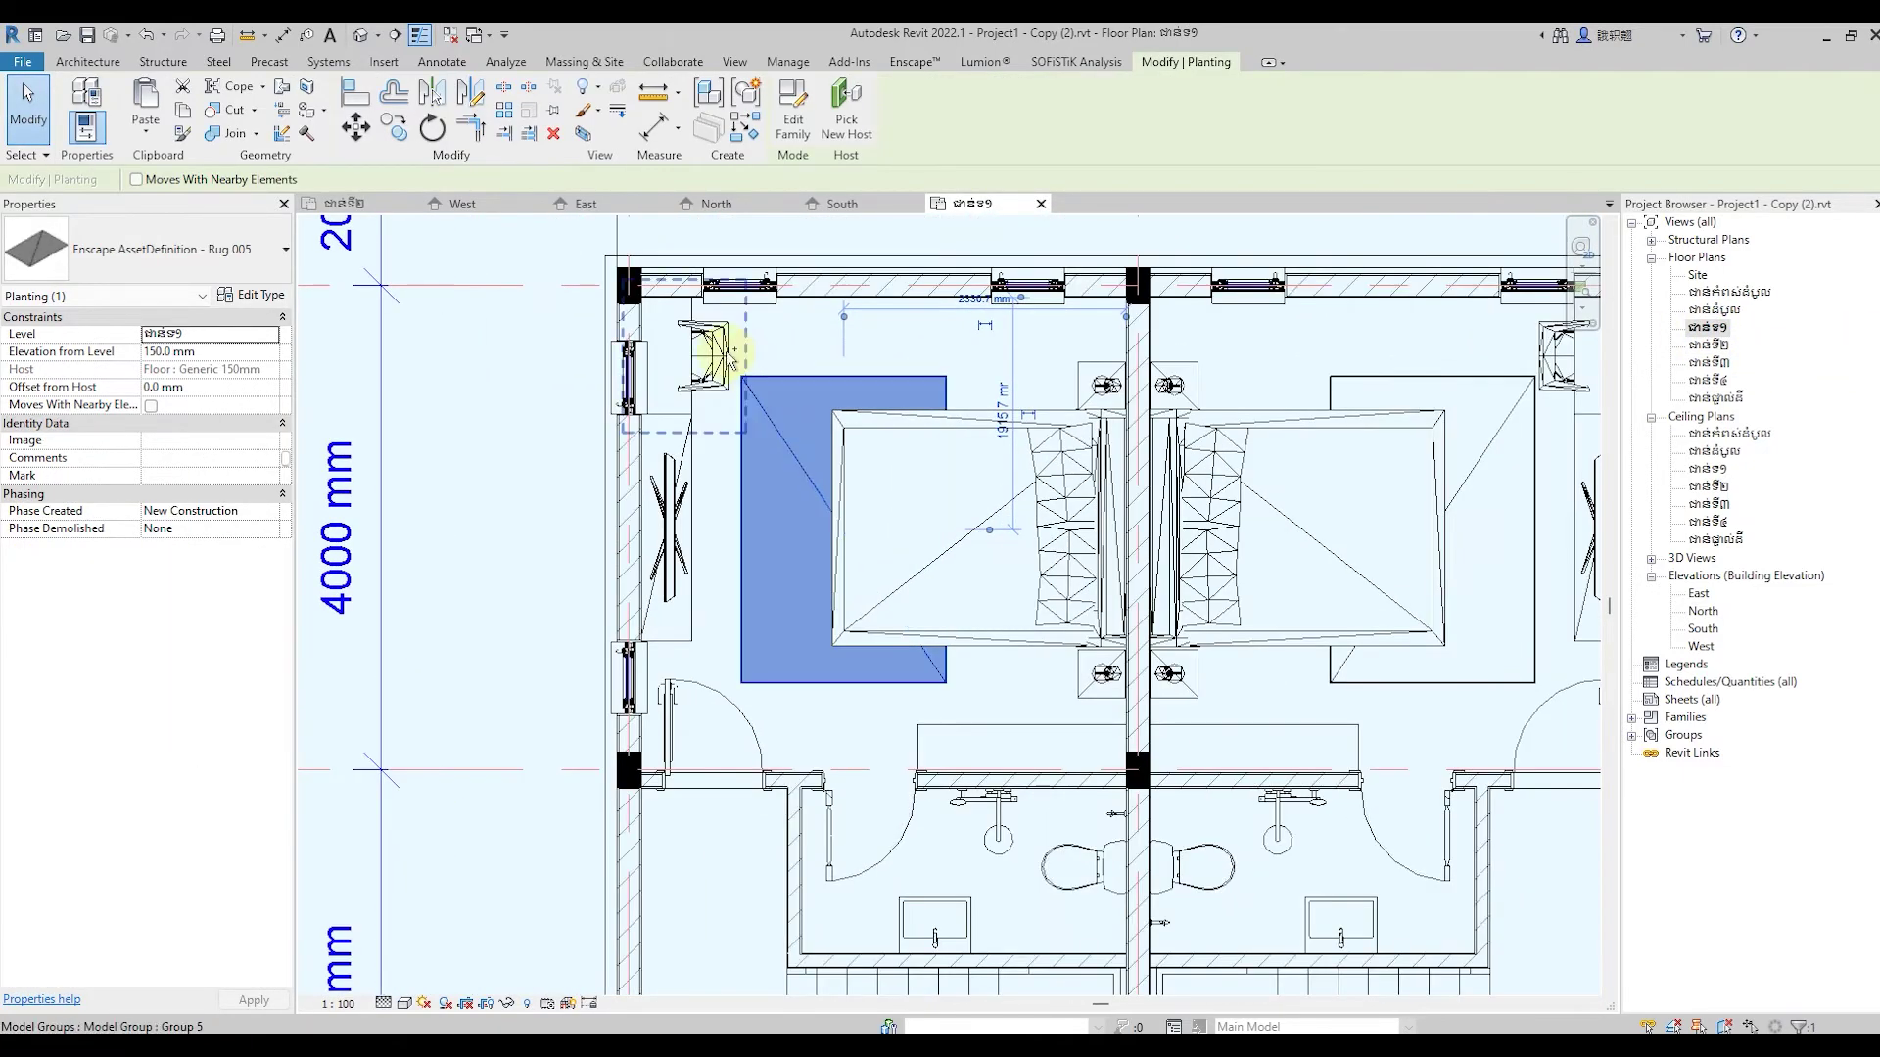
{"action": "left_click", "coordinate": [730, 357], "text": "ctrl"}
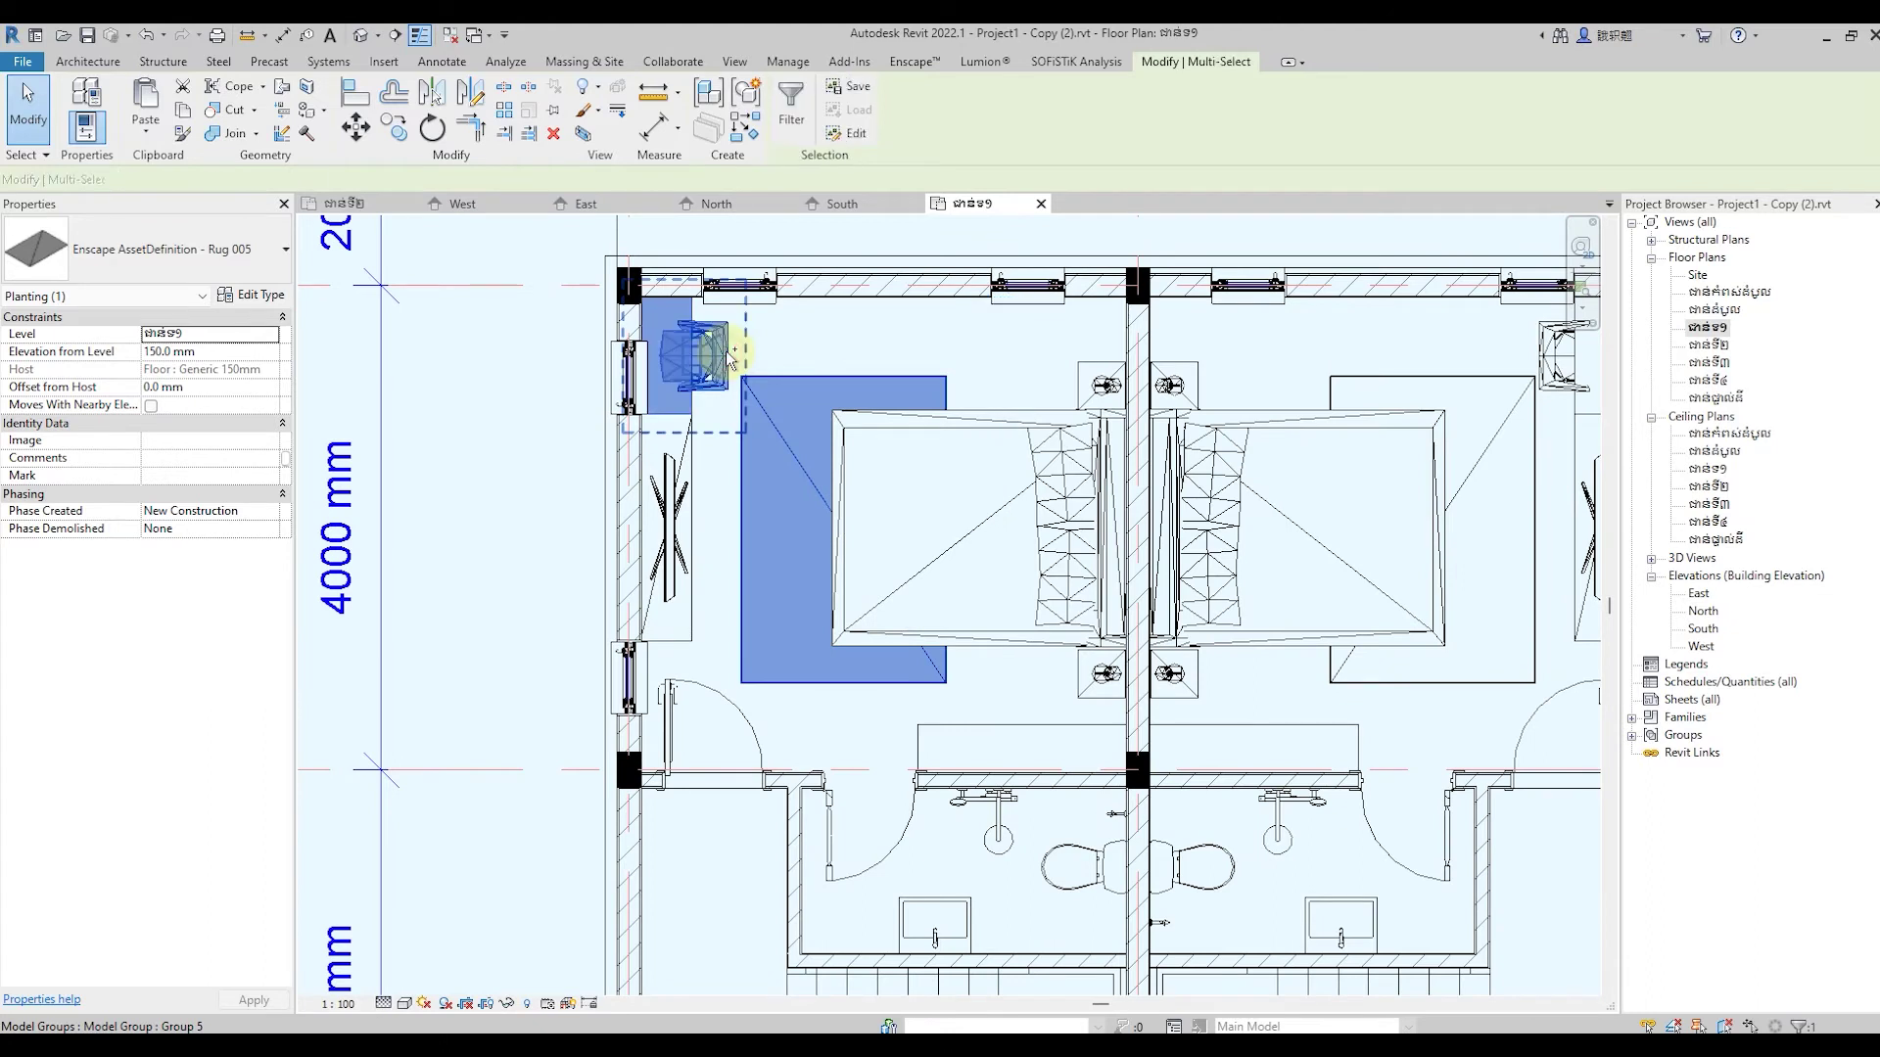
{"action": "left_click", "coordinate": [670, 519], "text": "ctrl"}
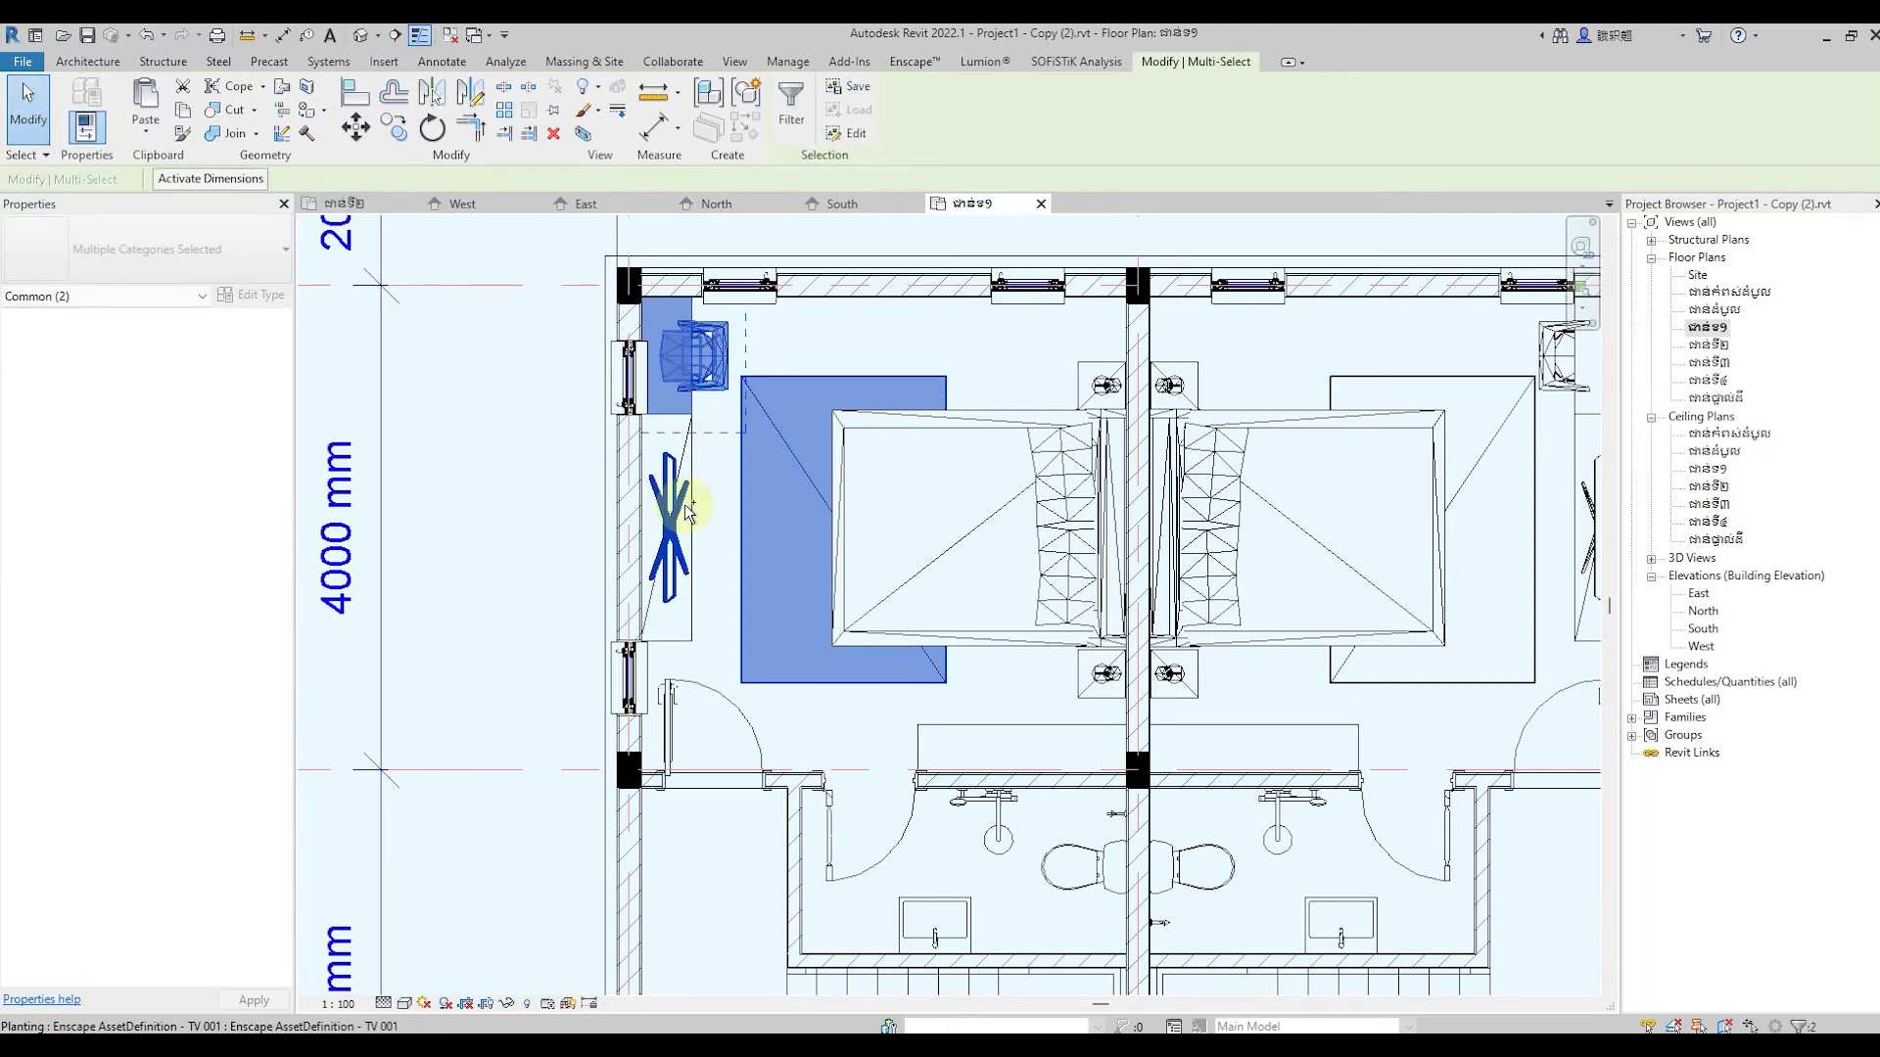
{"action": "left_click", "coordinate": [1103, 387], "text": "ctrl"}
{"action": "left_click", "coordinate": [1170, 384], "text": "ctrl"}
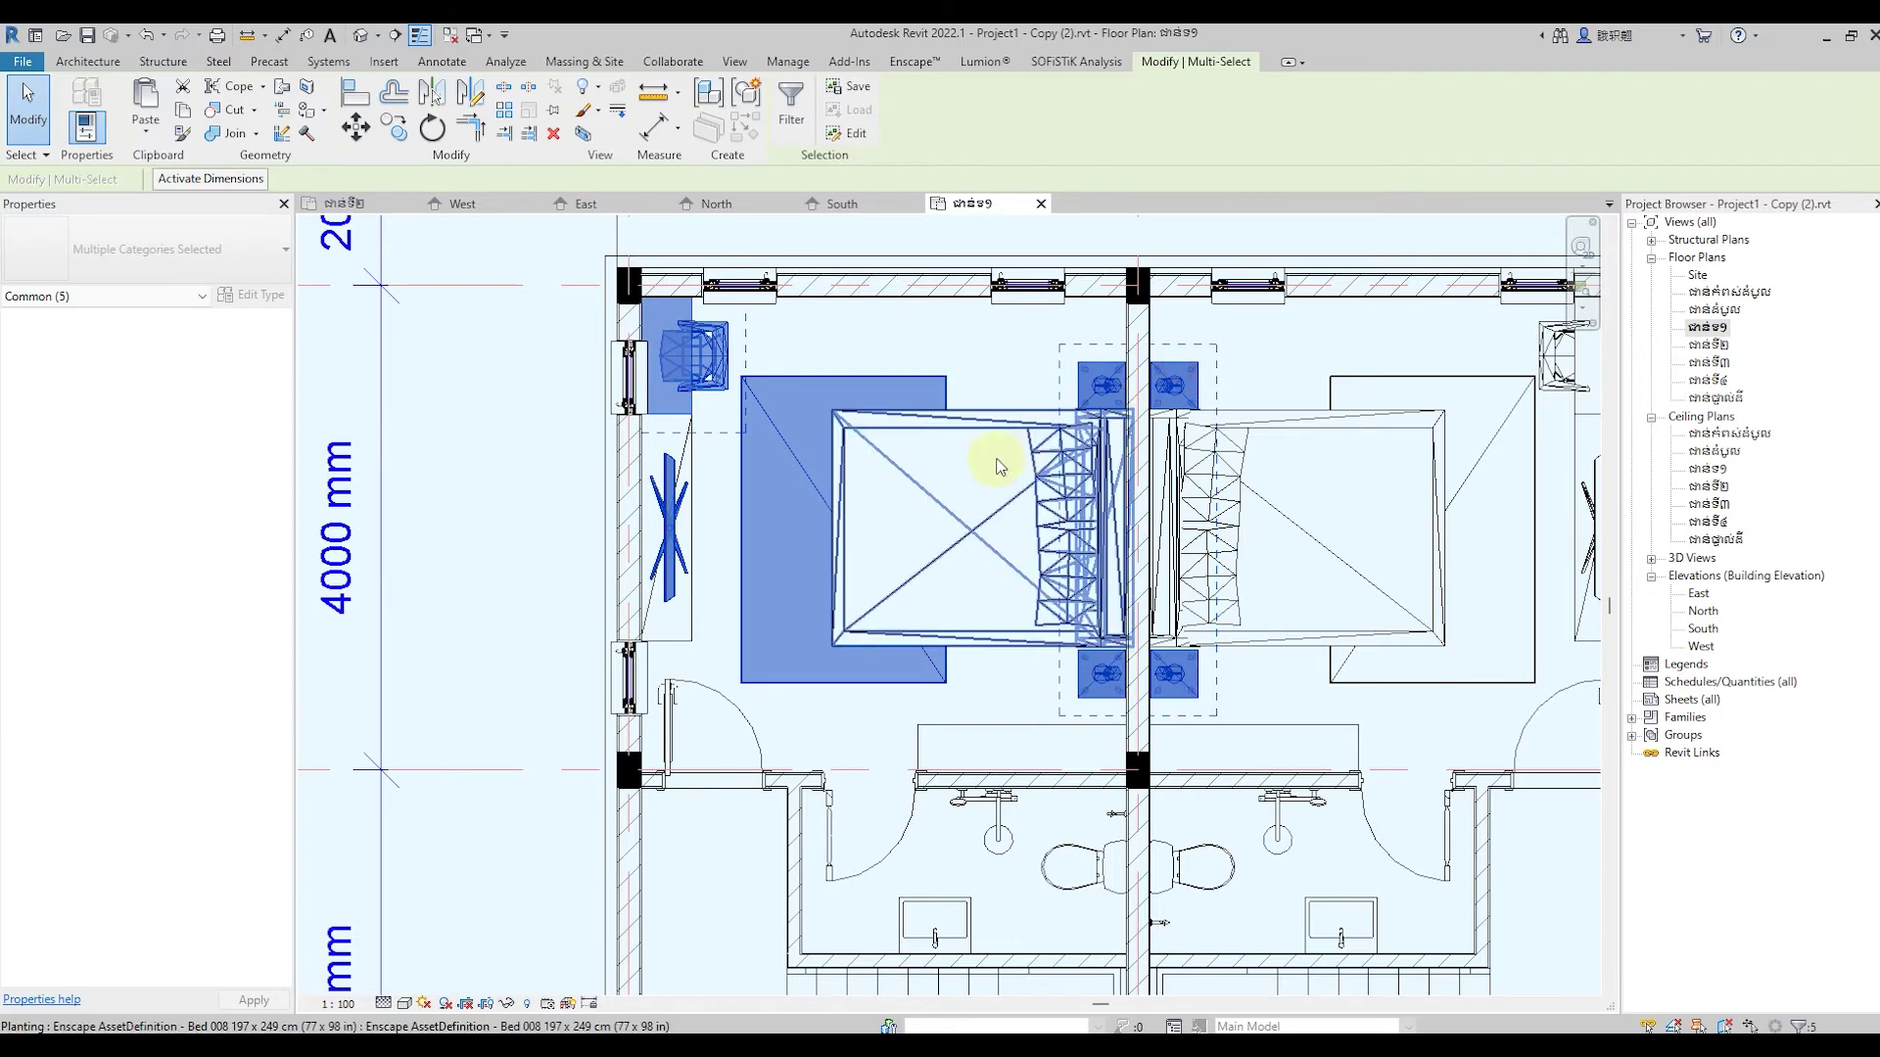
{"action": "scroll", "coordinate": [999, 457], "scroll_direction": "down", "scroll_amount": 1}
{"action": "left_click", "coordinate": [1415, 380], "text": "ctrl"}
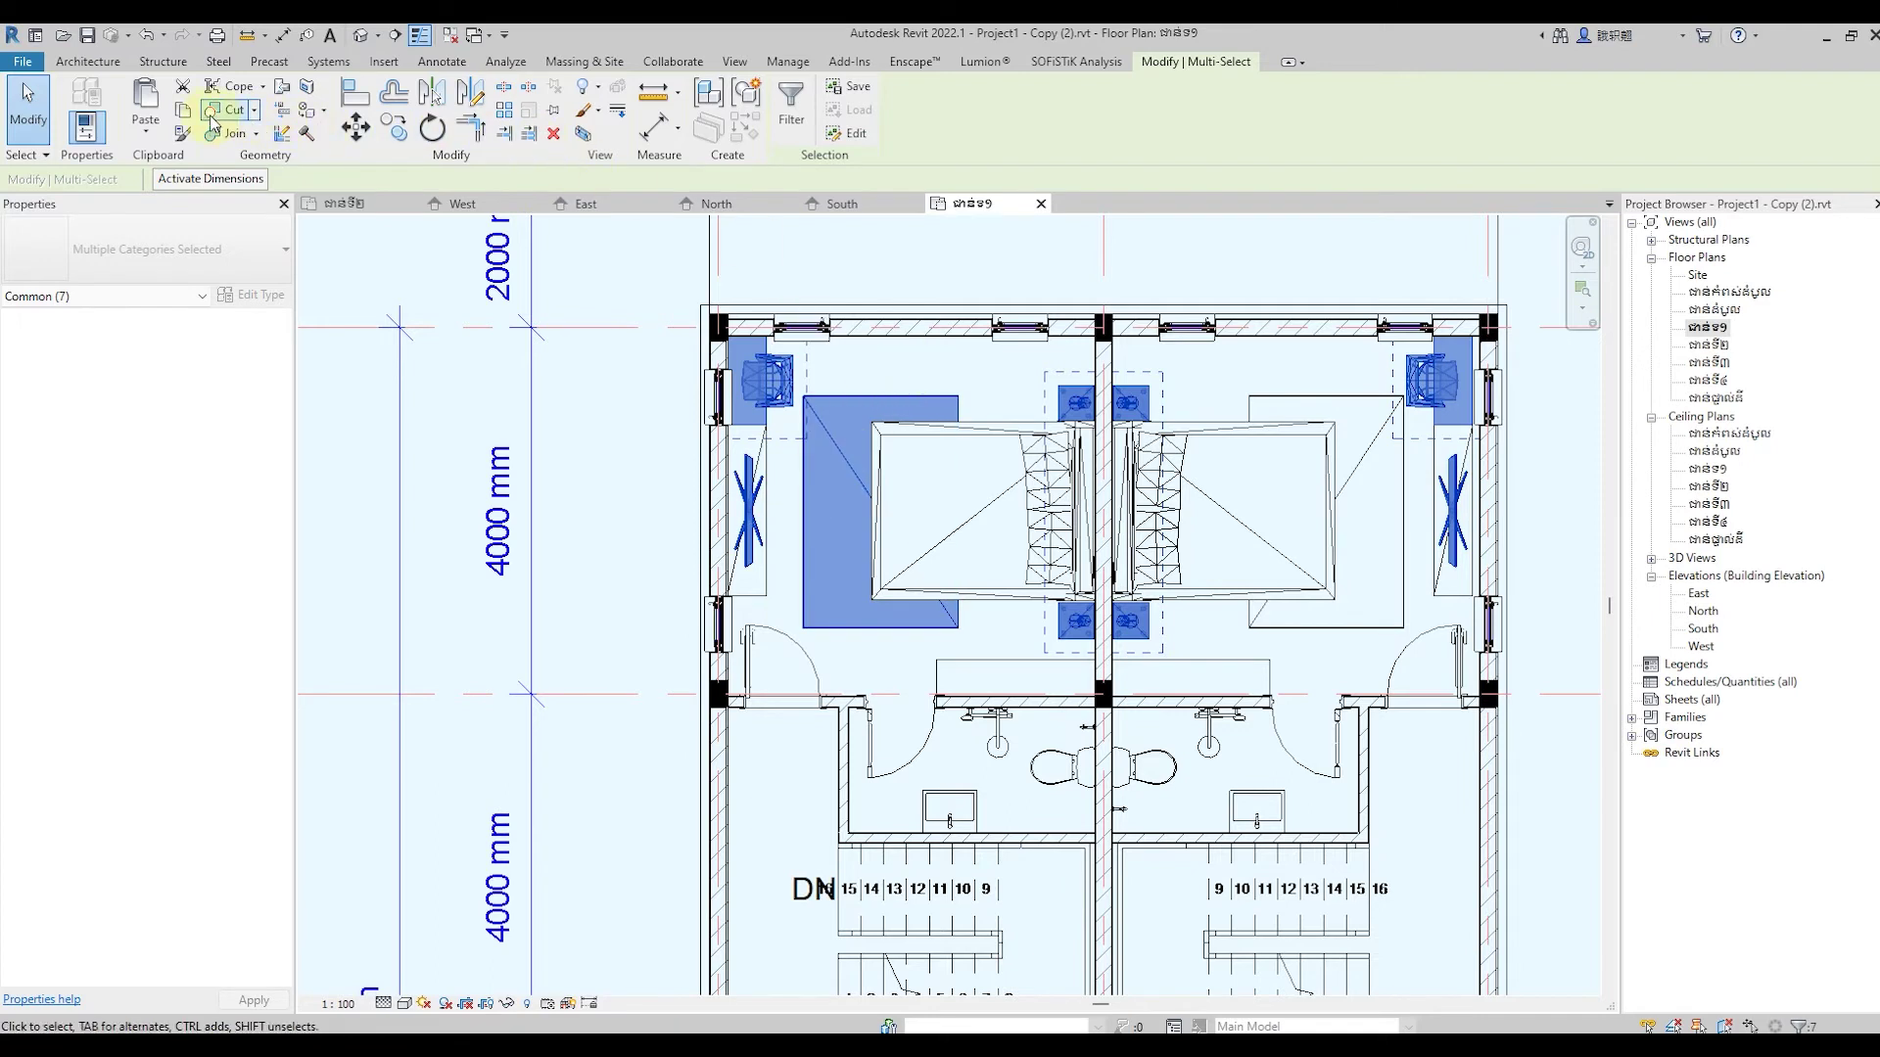
Copy the bedroom furniture and paste it aligned onto ជាន់ទី២
{"action": "left_click", "coordinate": [183, 110]}
{"action": "left_click", "coordinate": [146, 137]}
{"action": "left_click", "coordinate": [192, 214]}
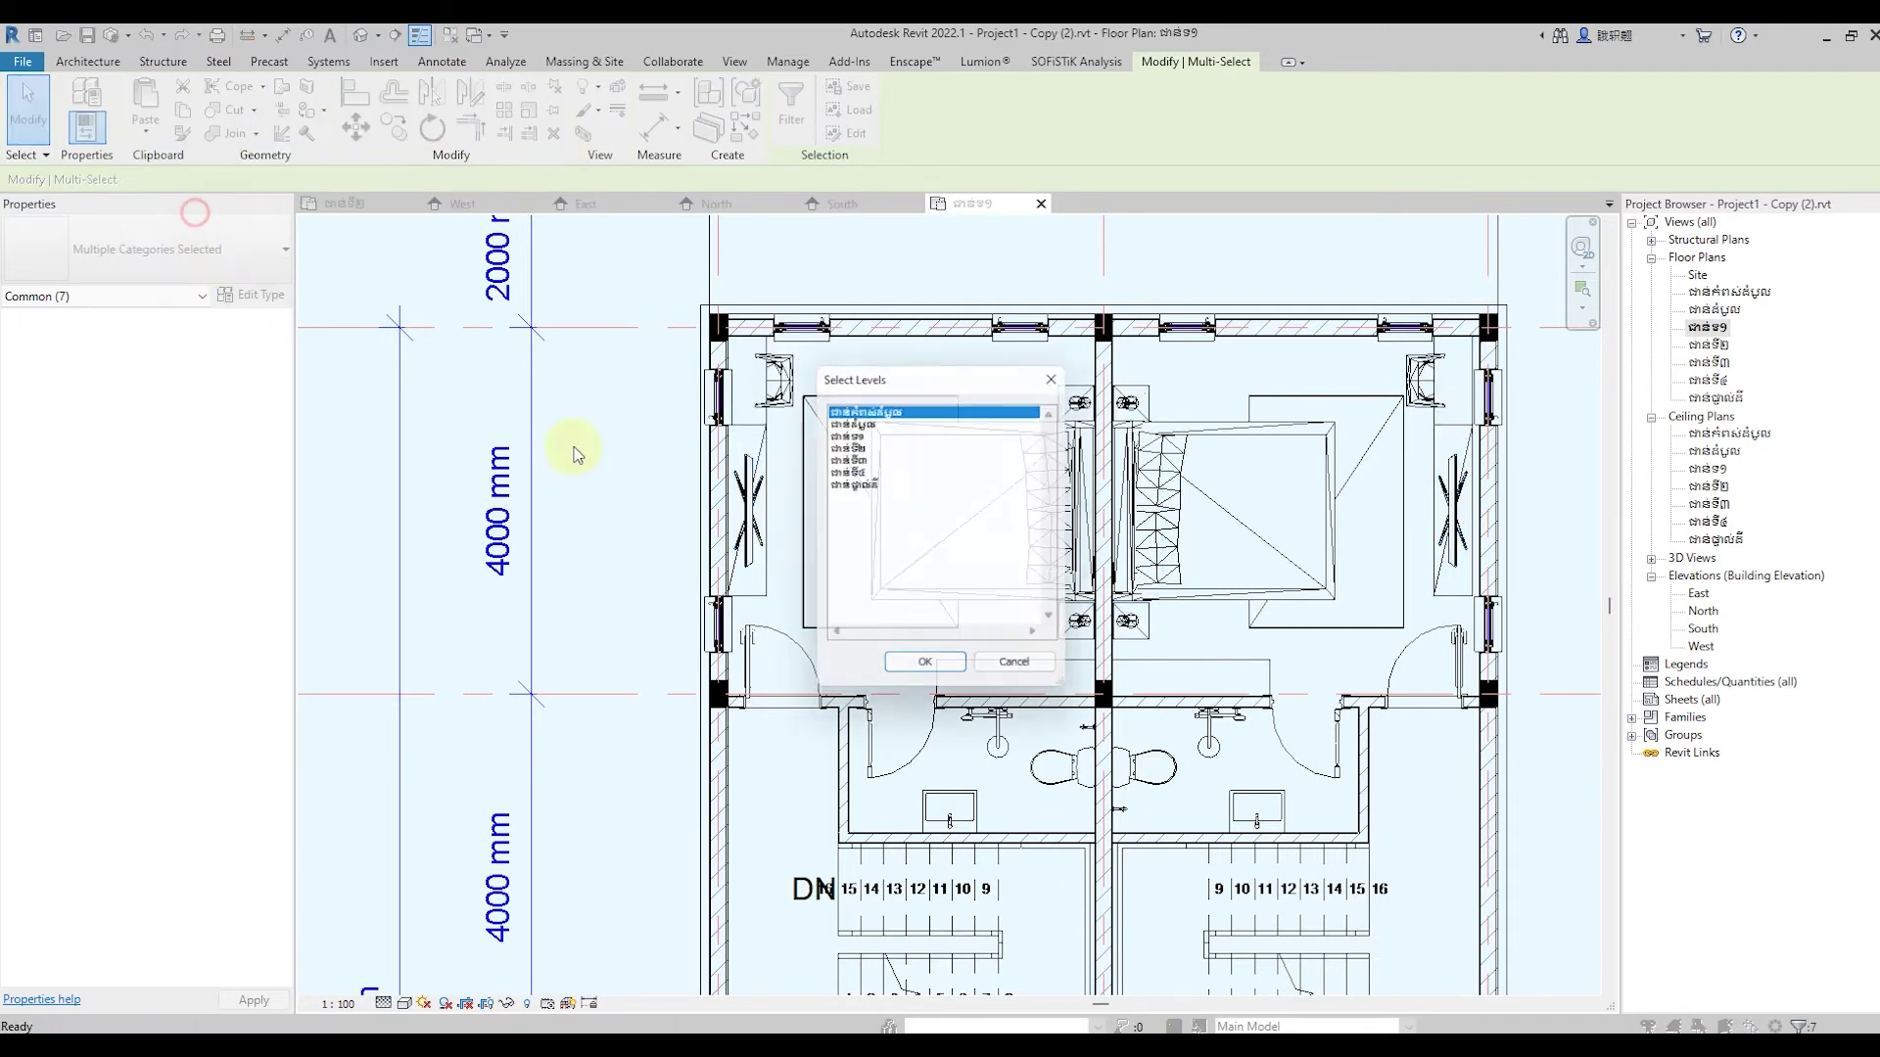
{"action": "left_click", "coordinate": [847, 446]}
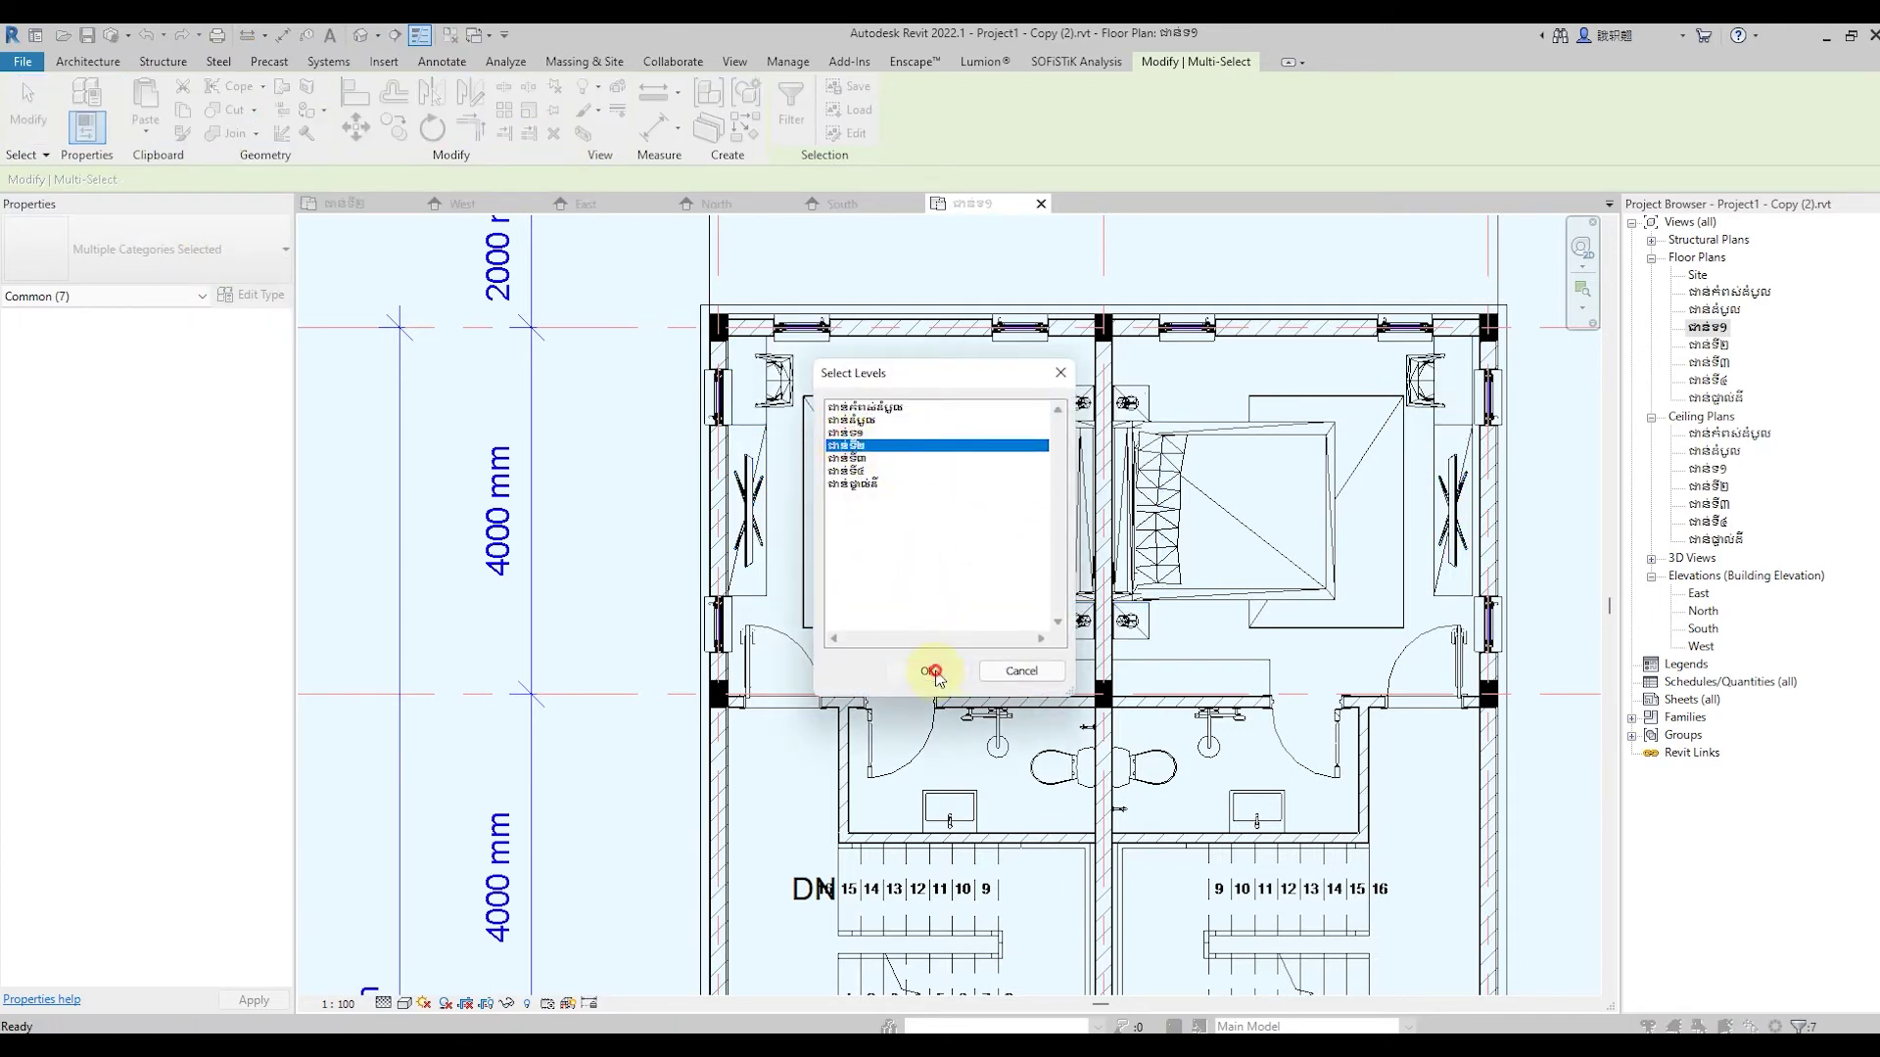
{"action": "left_click", "coordinate": [928, 670]}
{"action": "scroll", "coordinate": [920, 355], "scroll_direction": "down", "scroll_amount": 3}
{"action": "scroll", "coordinate": [920, 355], "scroll_direction": "down", "scroll_amount": 3}
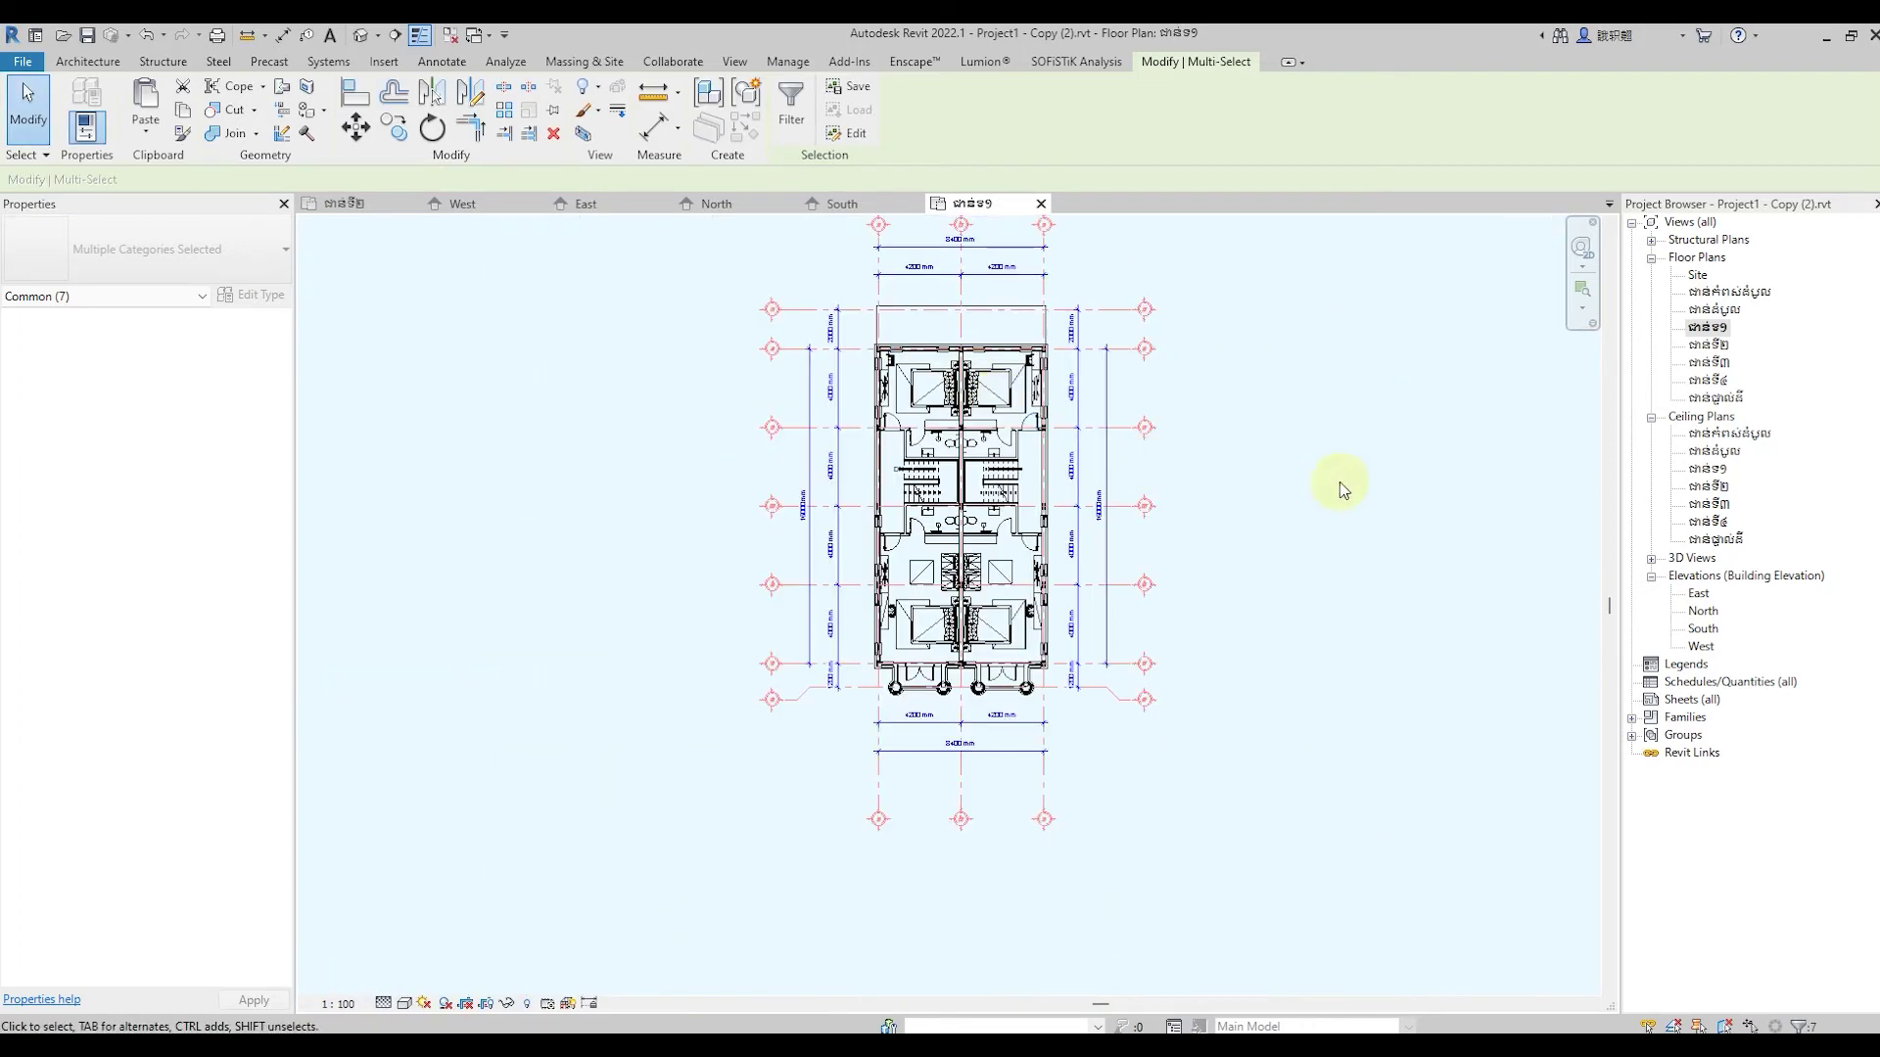
{"action": "key", "text": "Escape"}
Switch from the ជាន់ទី២ plan back to ជាន់ទី១ and zoom in
{"action": "double_click", "coordinate": [1709, 344]}
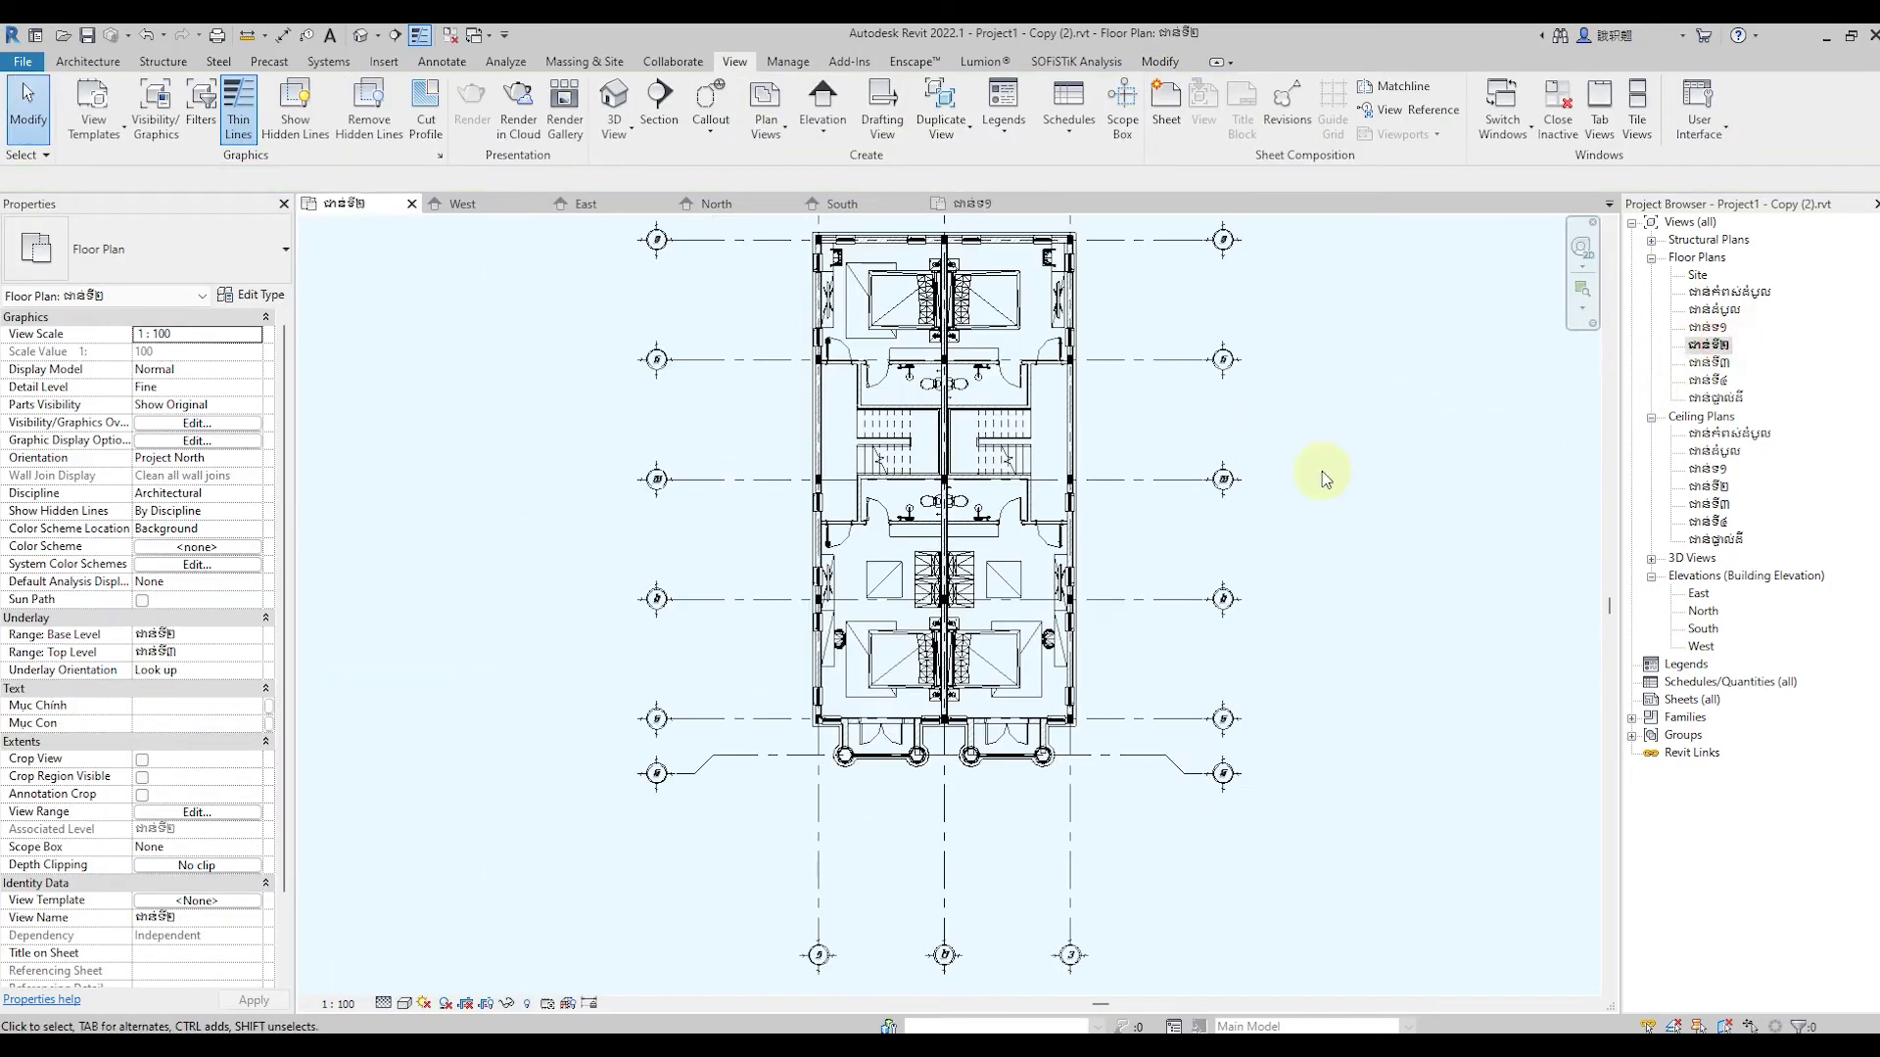
{"action": "double_click", "coordinate": [1726, 326]}
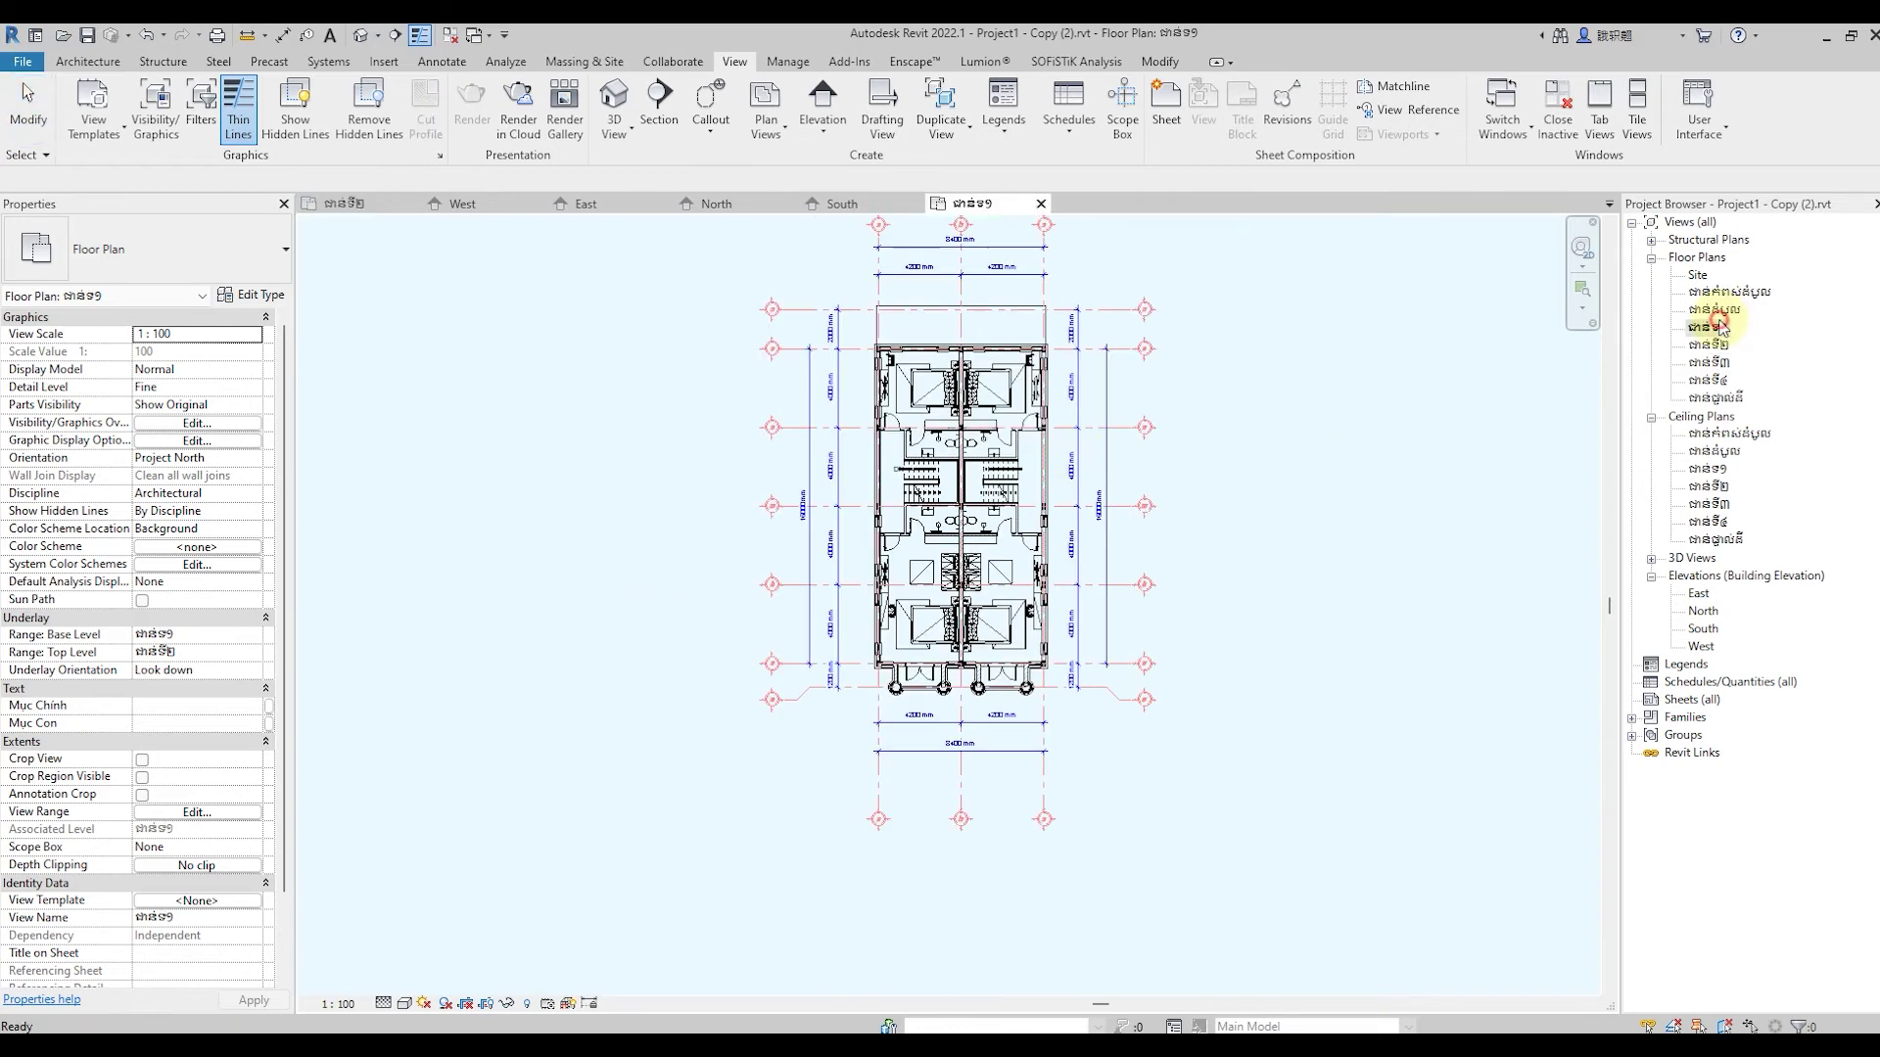
{"action": "scroll", "coordinate": [915, 421], "scroll_direction": "up", "scroll_amount": 2}
{"action": "scroll", "coordinate": [915, 421], "scroll_direction": "up", "scroll_amount": 1}
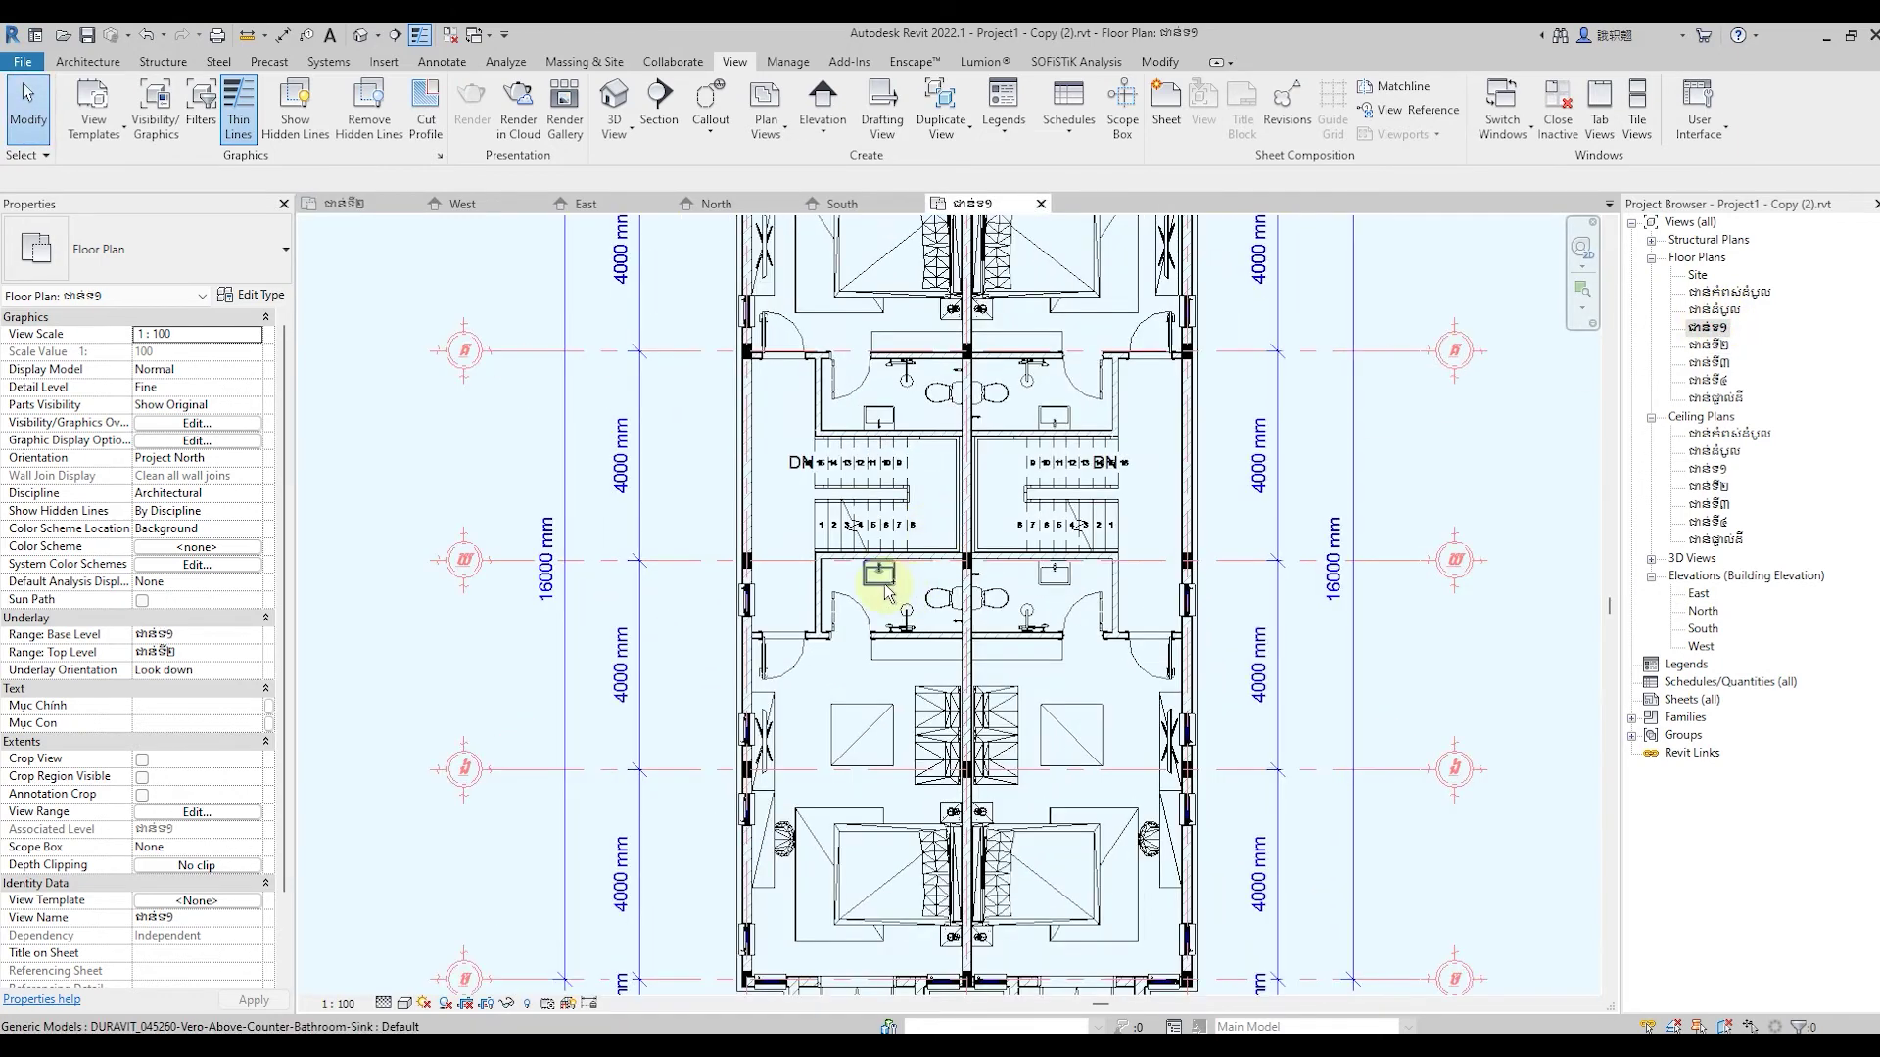
Copy the four bathroom sinks and paste them aligned onto the fourth level
{"action": "left_click", "coordinate": [876, 576]}
{"action": "left_click", "coordinate": [1053, 576], "text": "ctrl"}
{"action": "scroll", "coordinate": [973, 642], "scroll_direction": "down", "scroll_amount": 1}
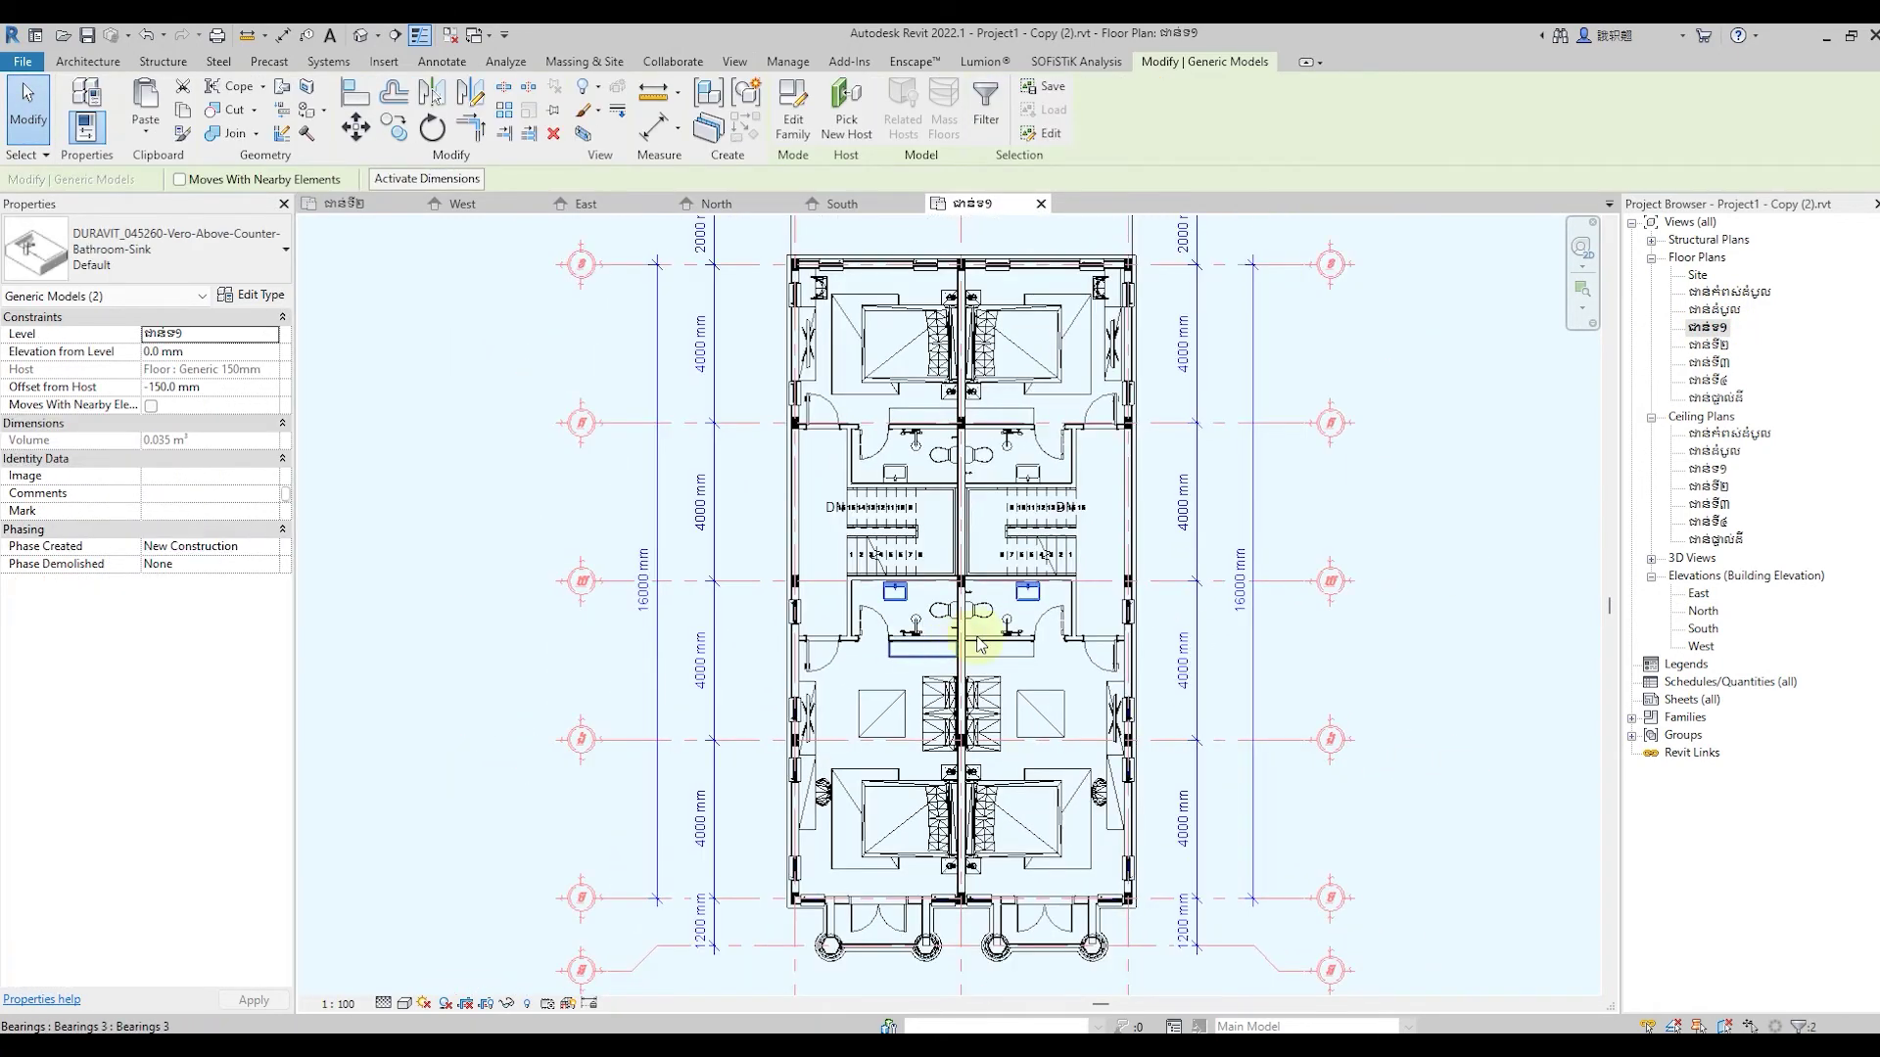
{"action": "scroll", "coordinate": [940, 470], "scroll_direction": "up", "scroll_amount": 3}
{"action": "left_click", "coordinate": [866, 458], "text": "ctrl"}
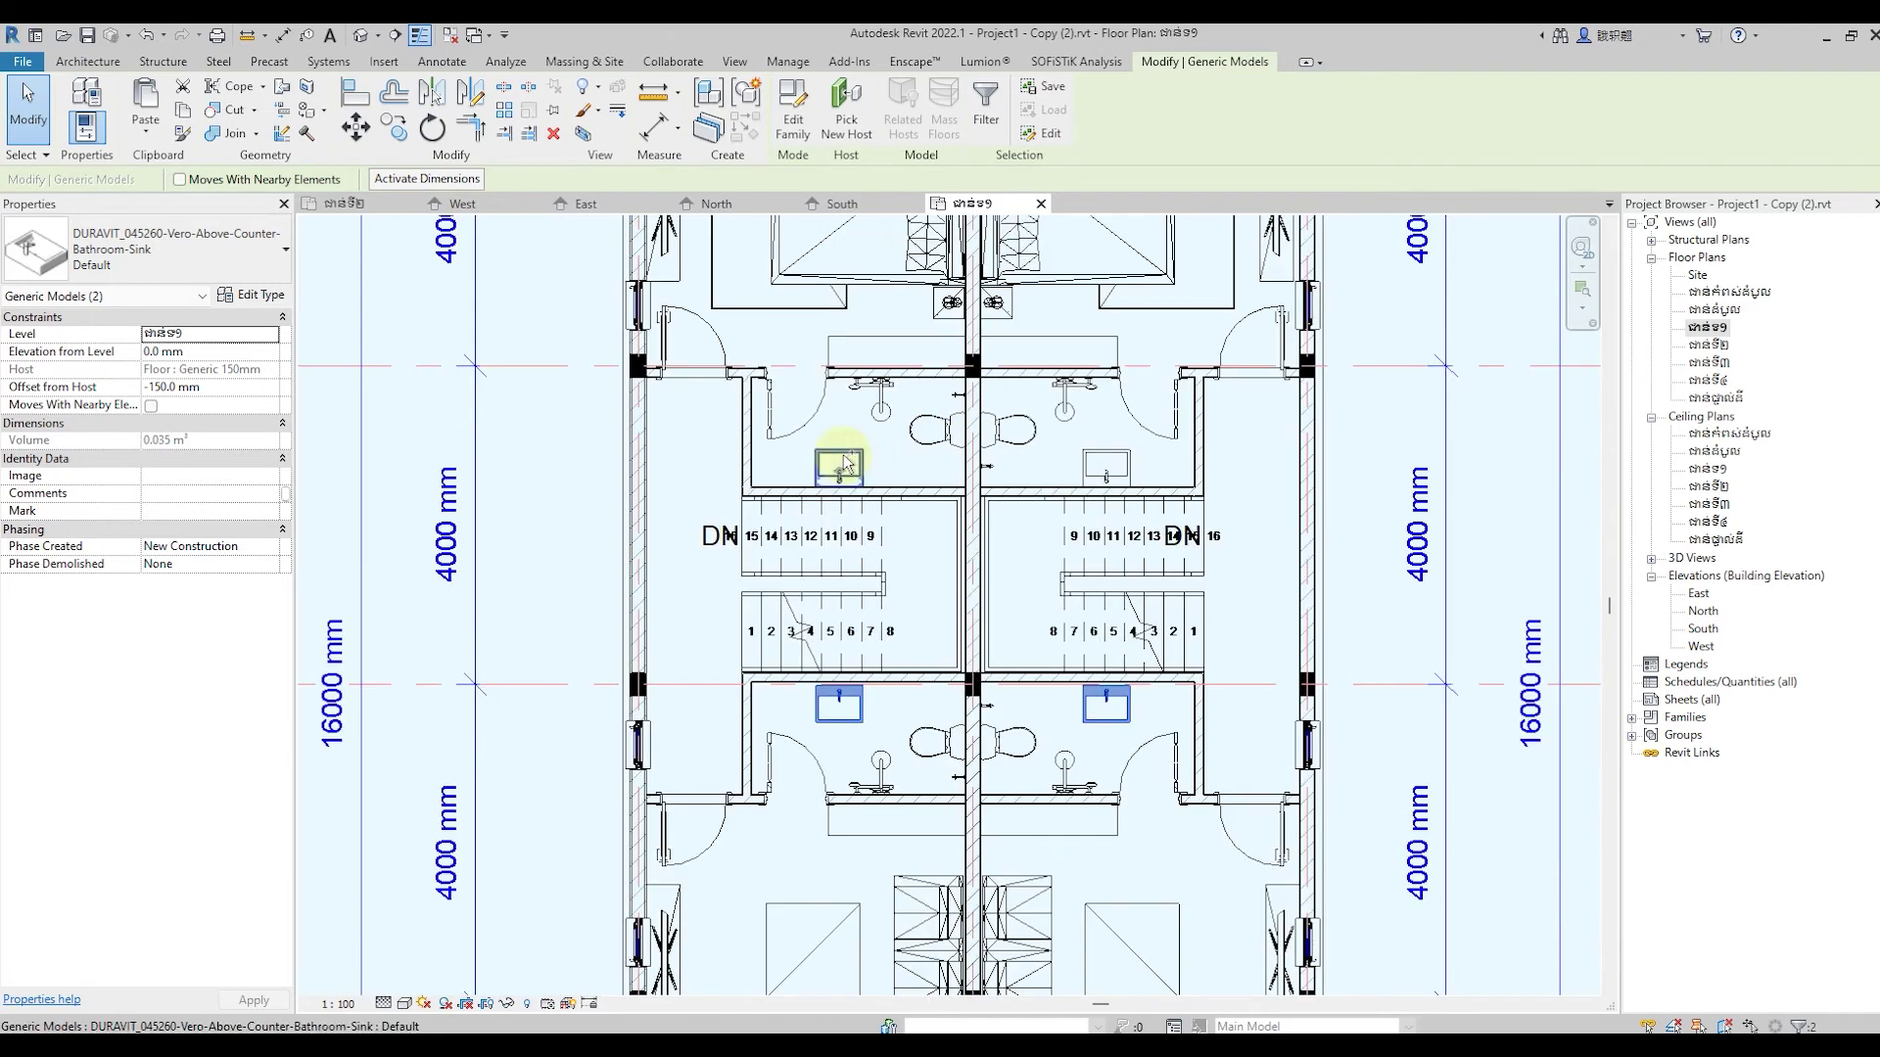
{"action": "left_click", "coordinate": [1096, 459], "text": "ctrl"}
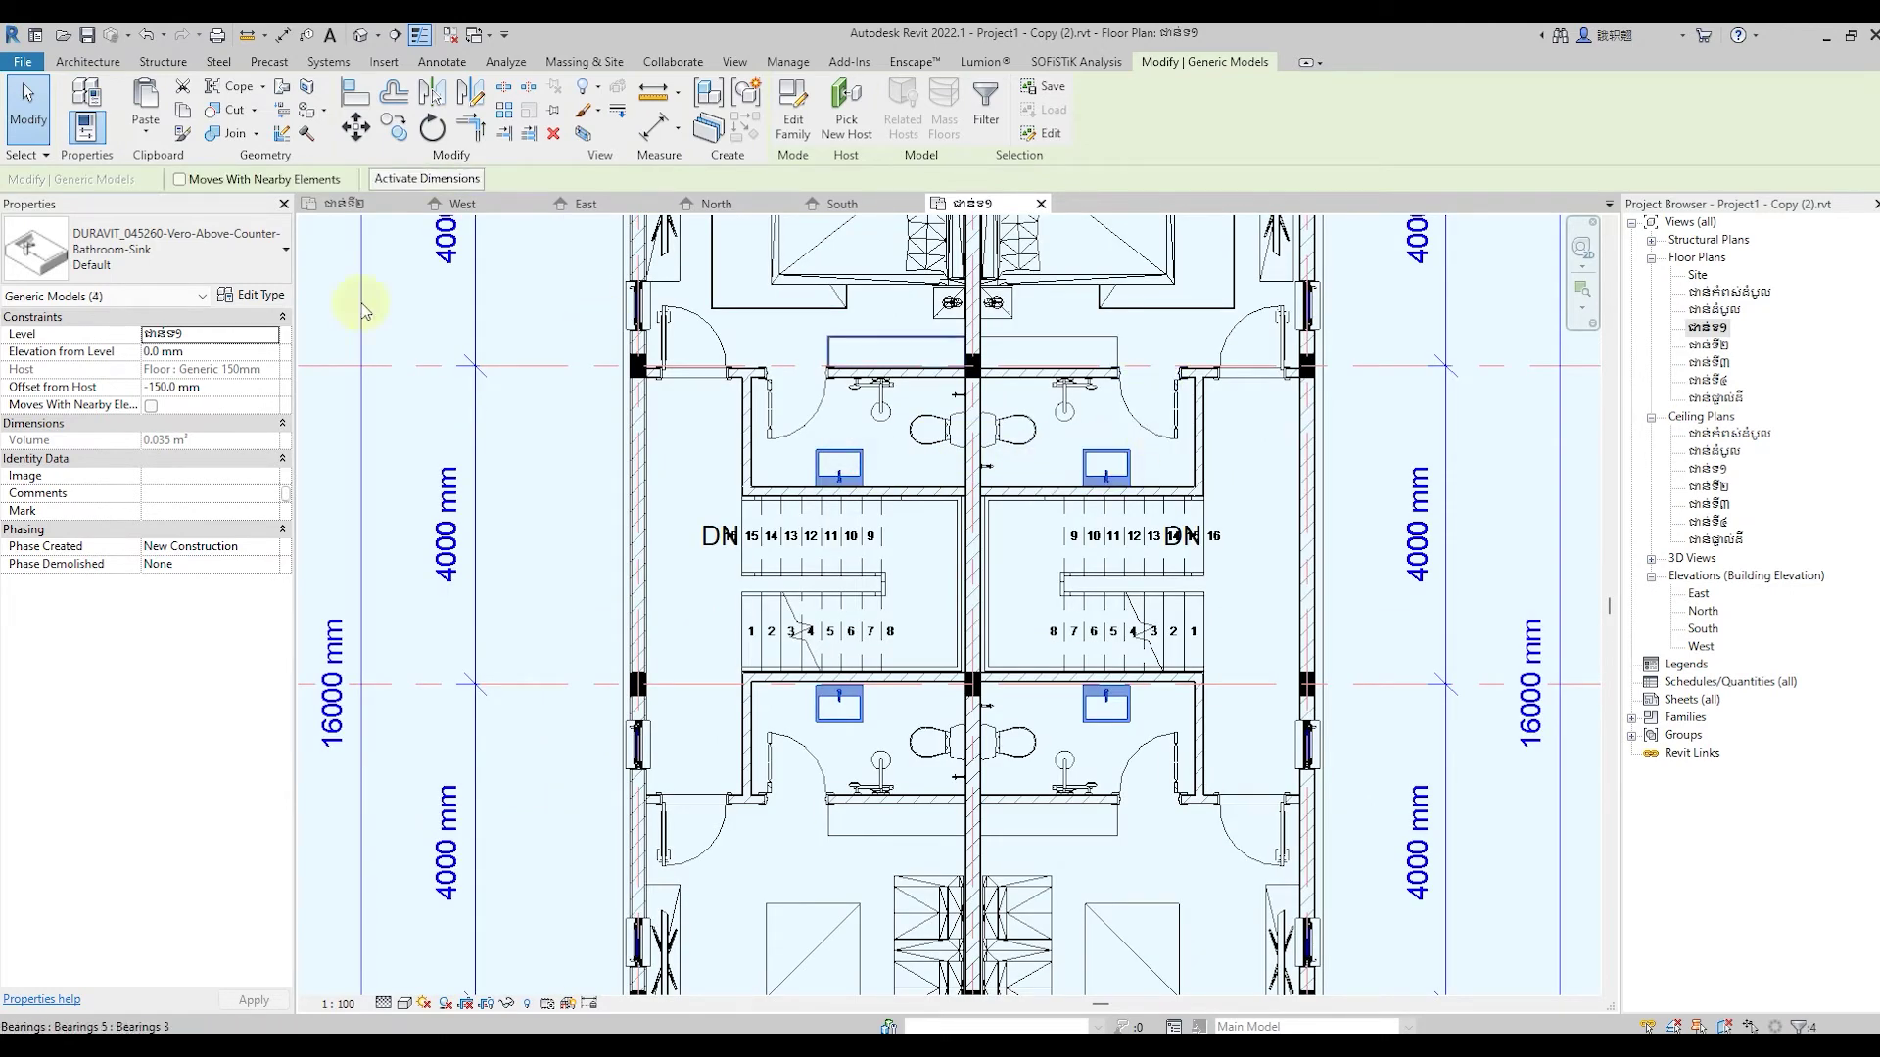
{"action": "key", "text": "ctrl+c"}
{"action": "left_click", "coordinate": [145, 132]}
{"action": "left_click", "coordinate": [227, 204]}
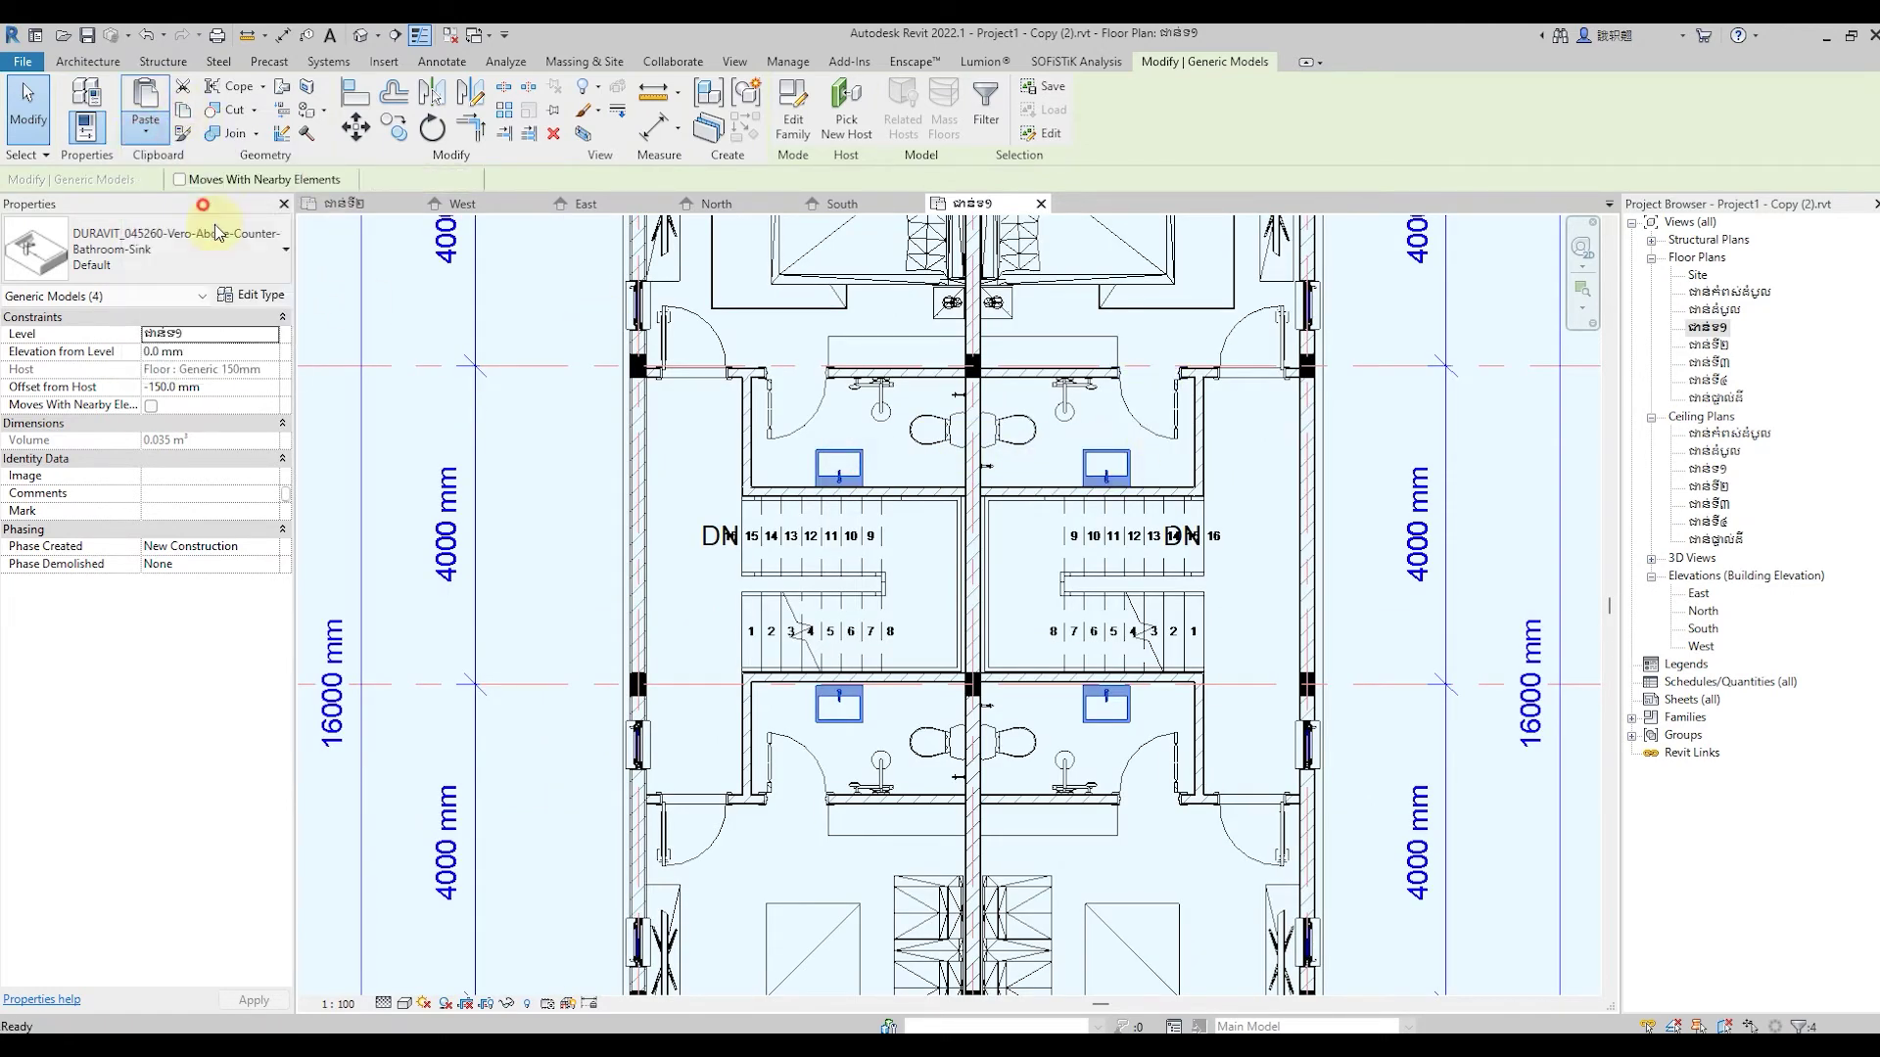
{"action": "left_click", "coordinate": [848, 446]}
{"action": "left_click", "coordinate": [925, 672]}
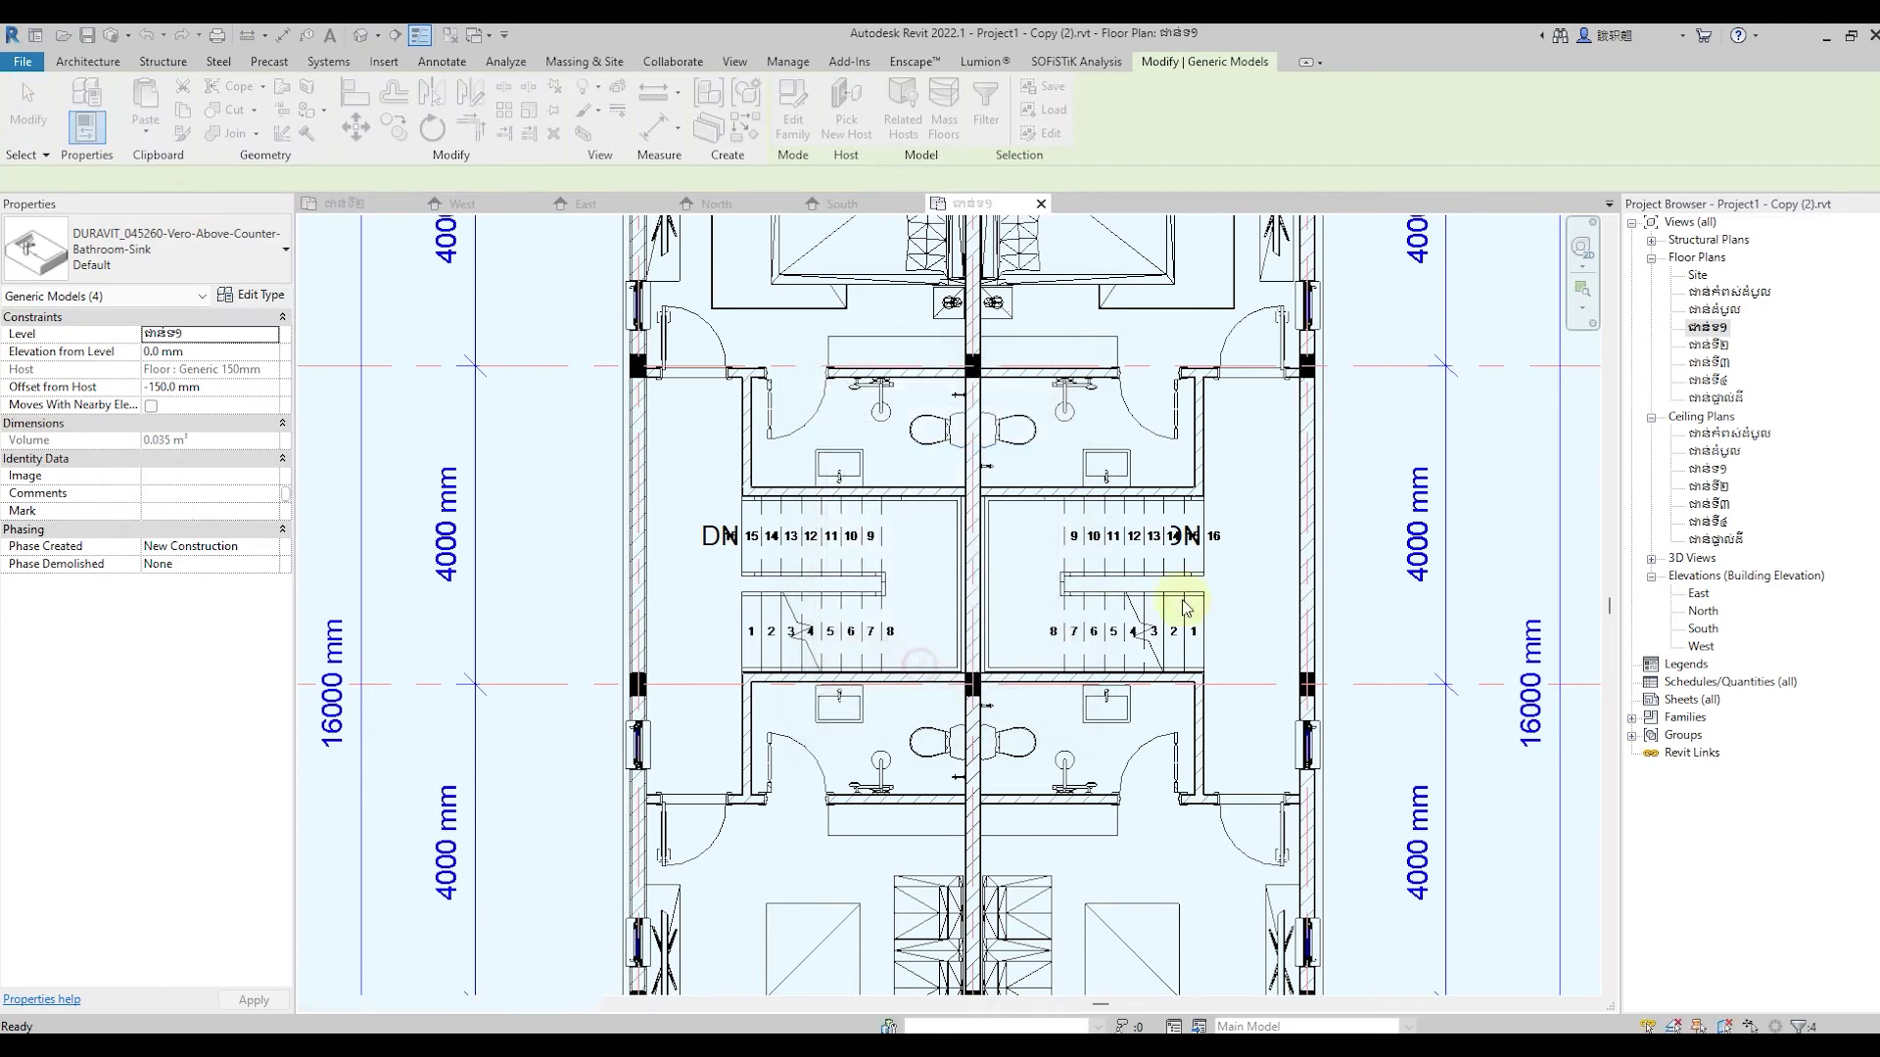
Open the ជាន់ទី២ plan and zoom and pan to check the pasted sinks
{"action": "double_click", "coordinate": [1709, 344]}
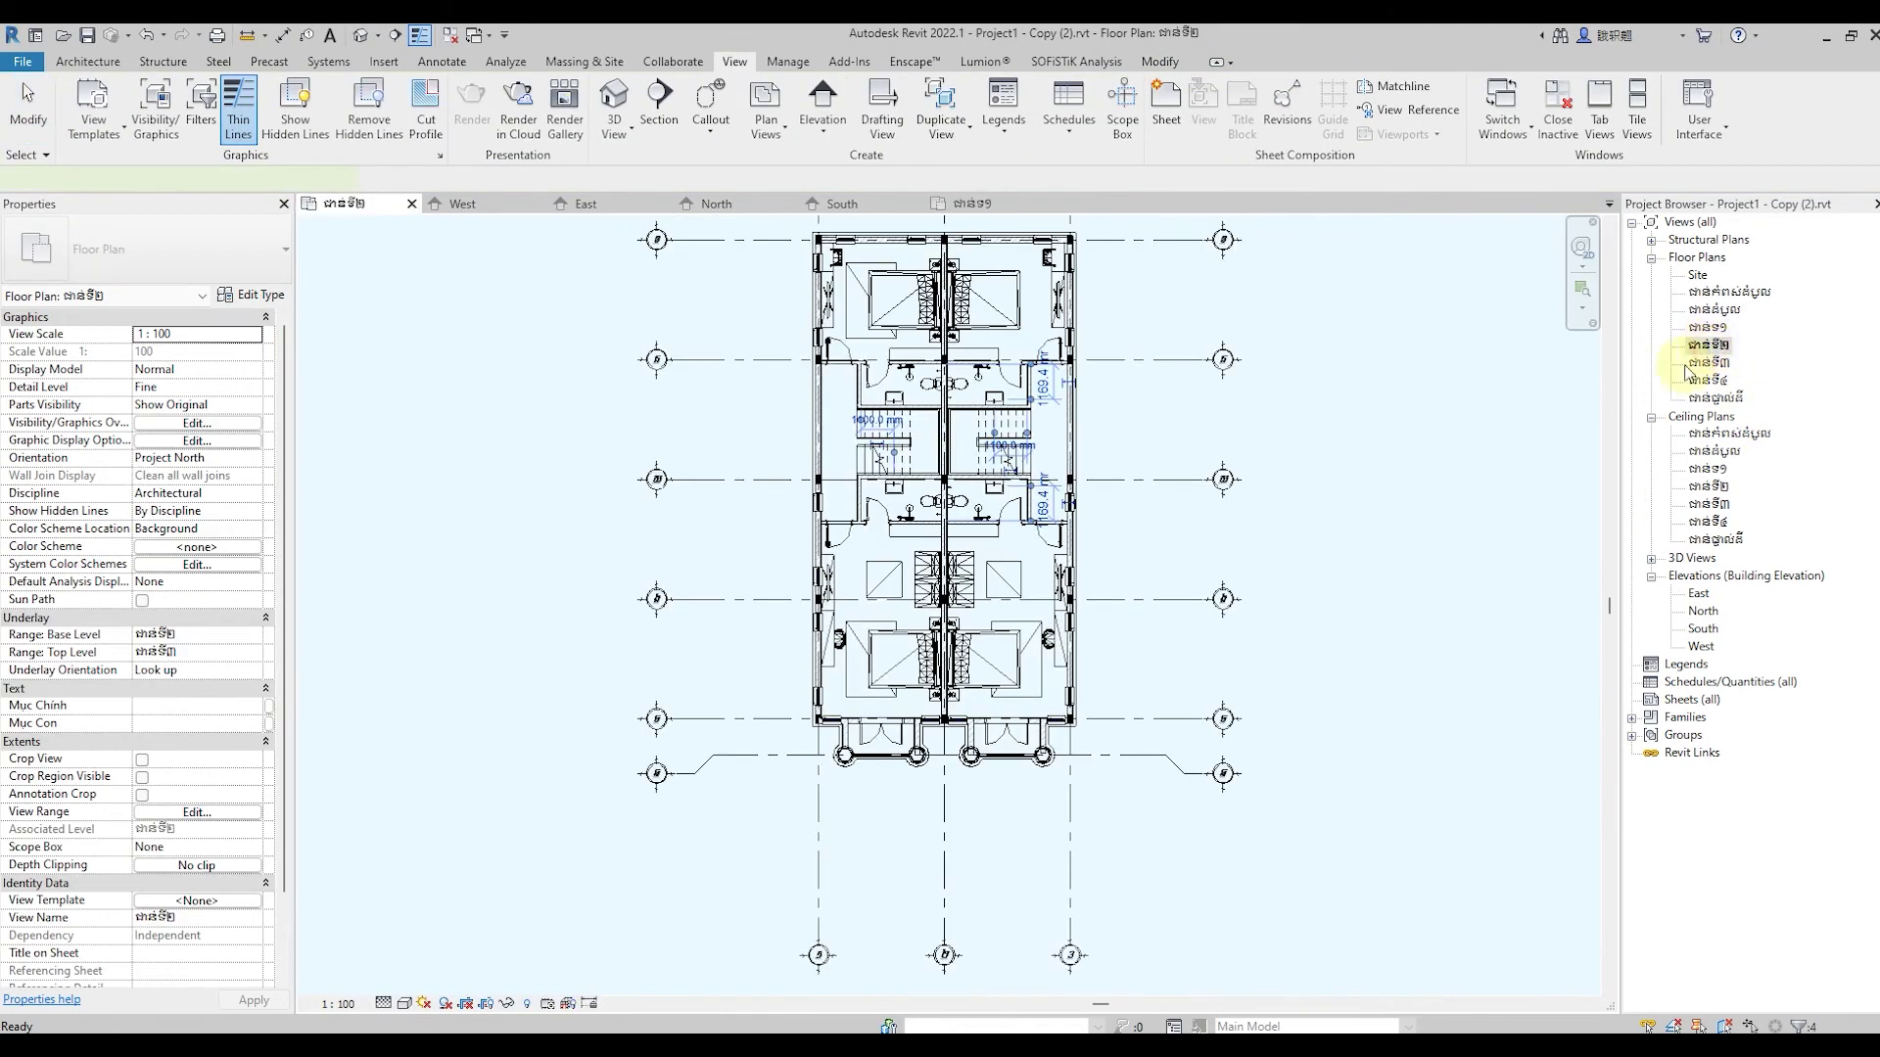
{"action": "scroll", "coordinate": [832, 363], "scroll_direction": "up", "scroll_amount": 1}
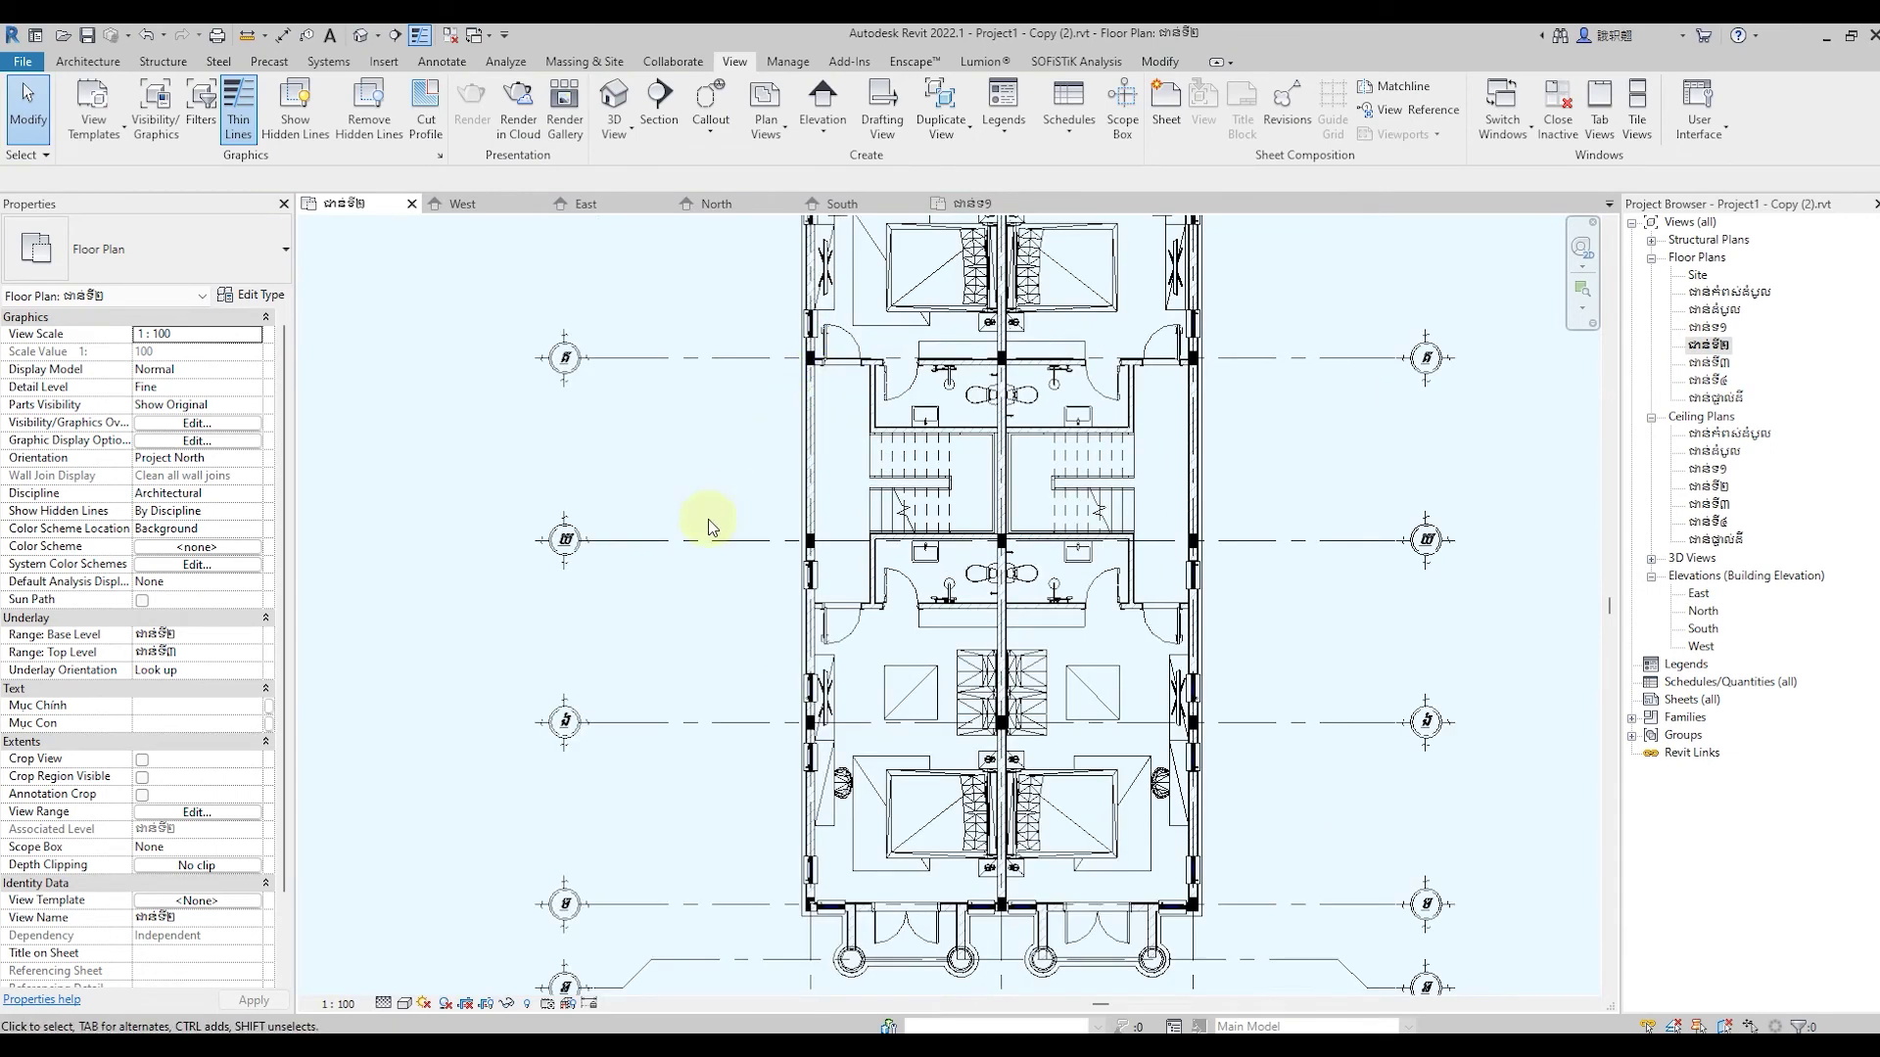
{"action": "scroll", "coordinate": [759, 530], "scroll_direction": "down", "scroll_amount": 3}
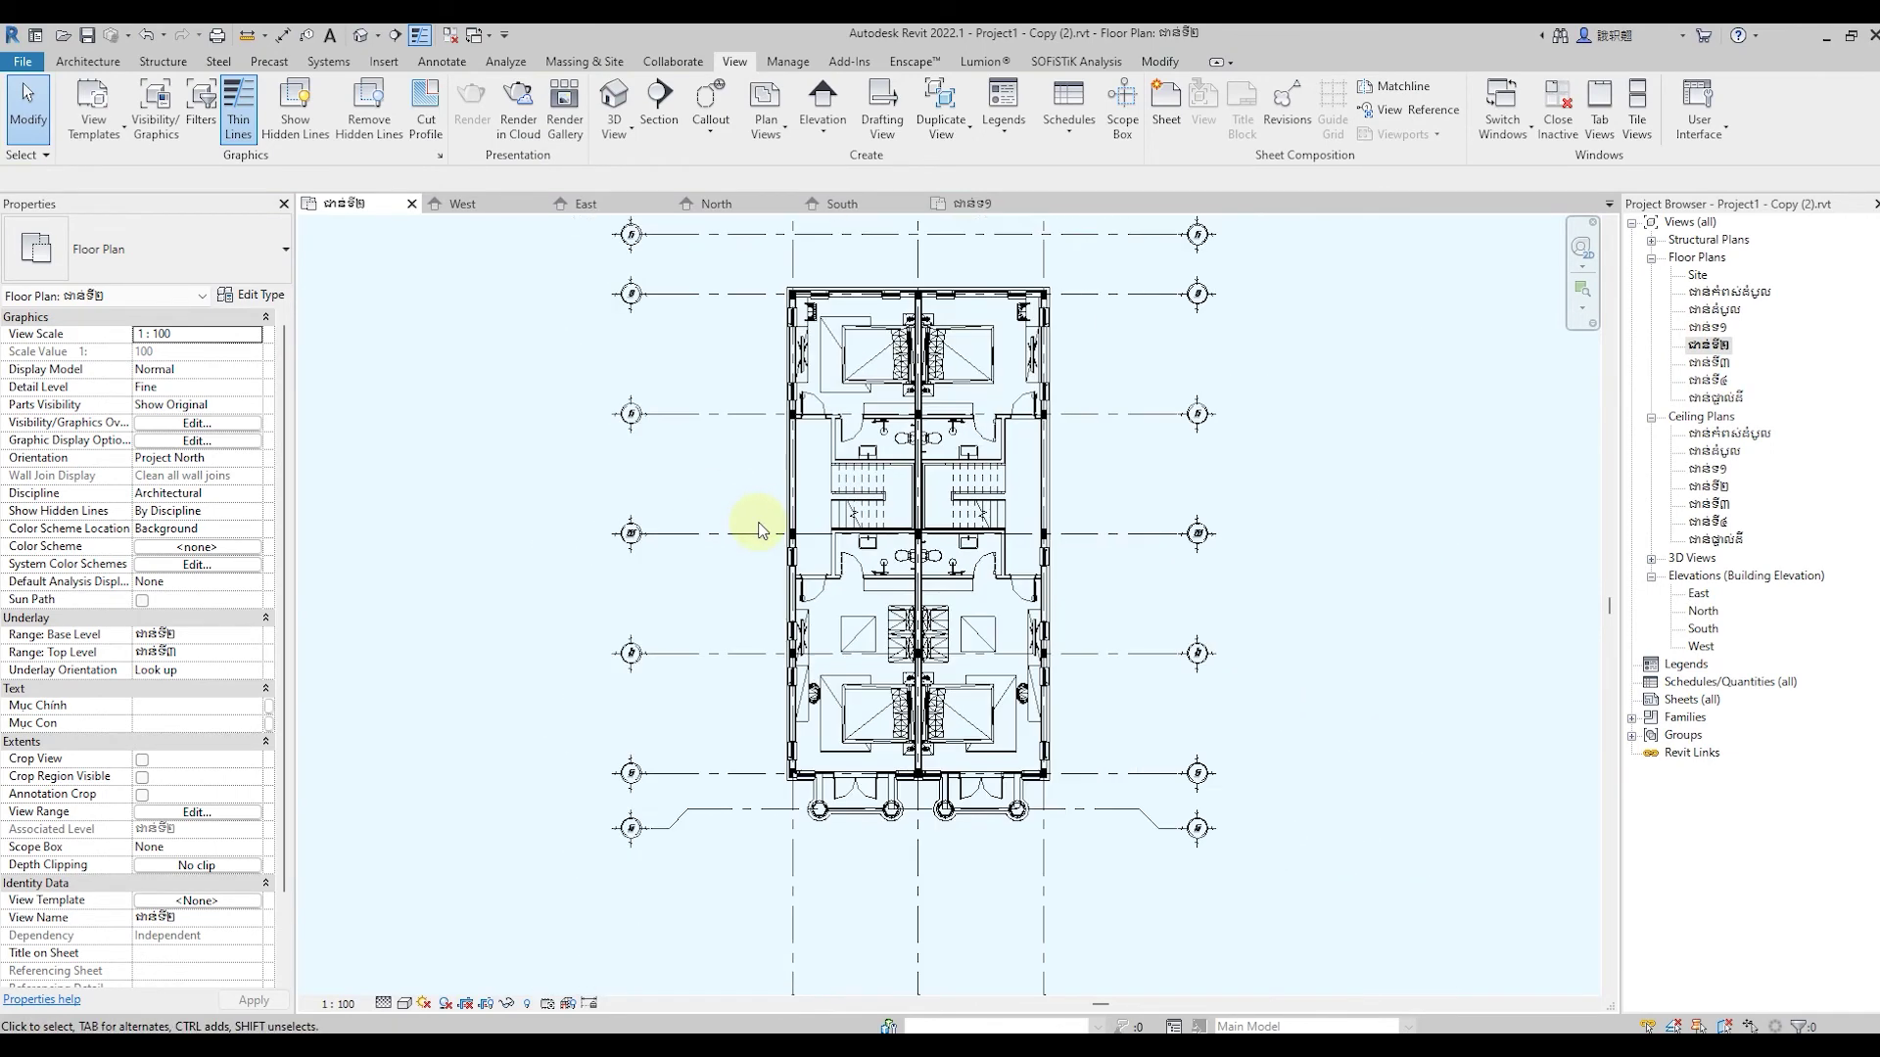
{"action": "scroll", "coordinate": [759, 531], "scroll_direction": "up", "scroll_amount": 2}
{"action": "scroll", "coordinate": [709, 492], "scroll_direction": "up", "scroll_amount": 4}
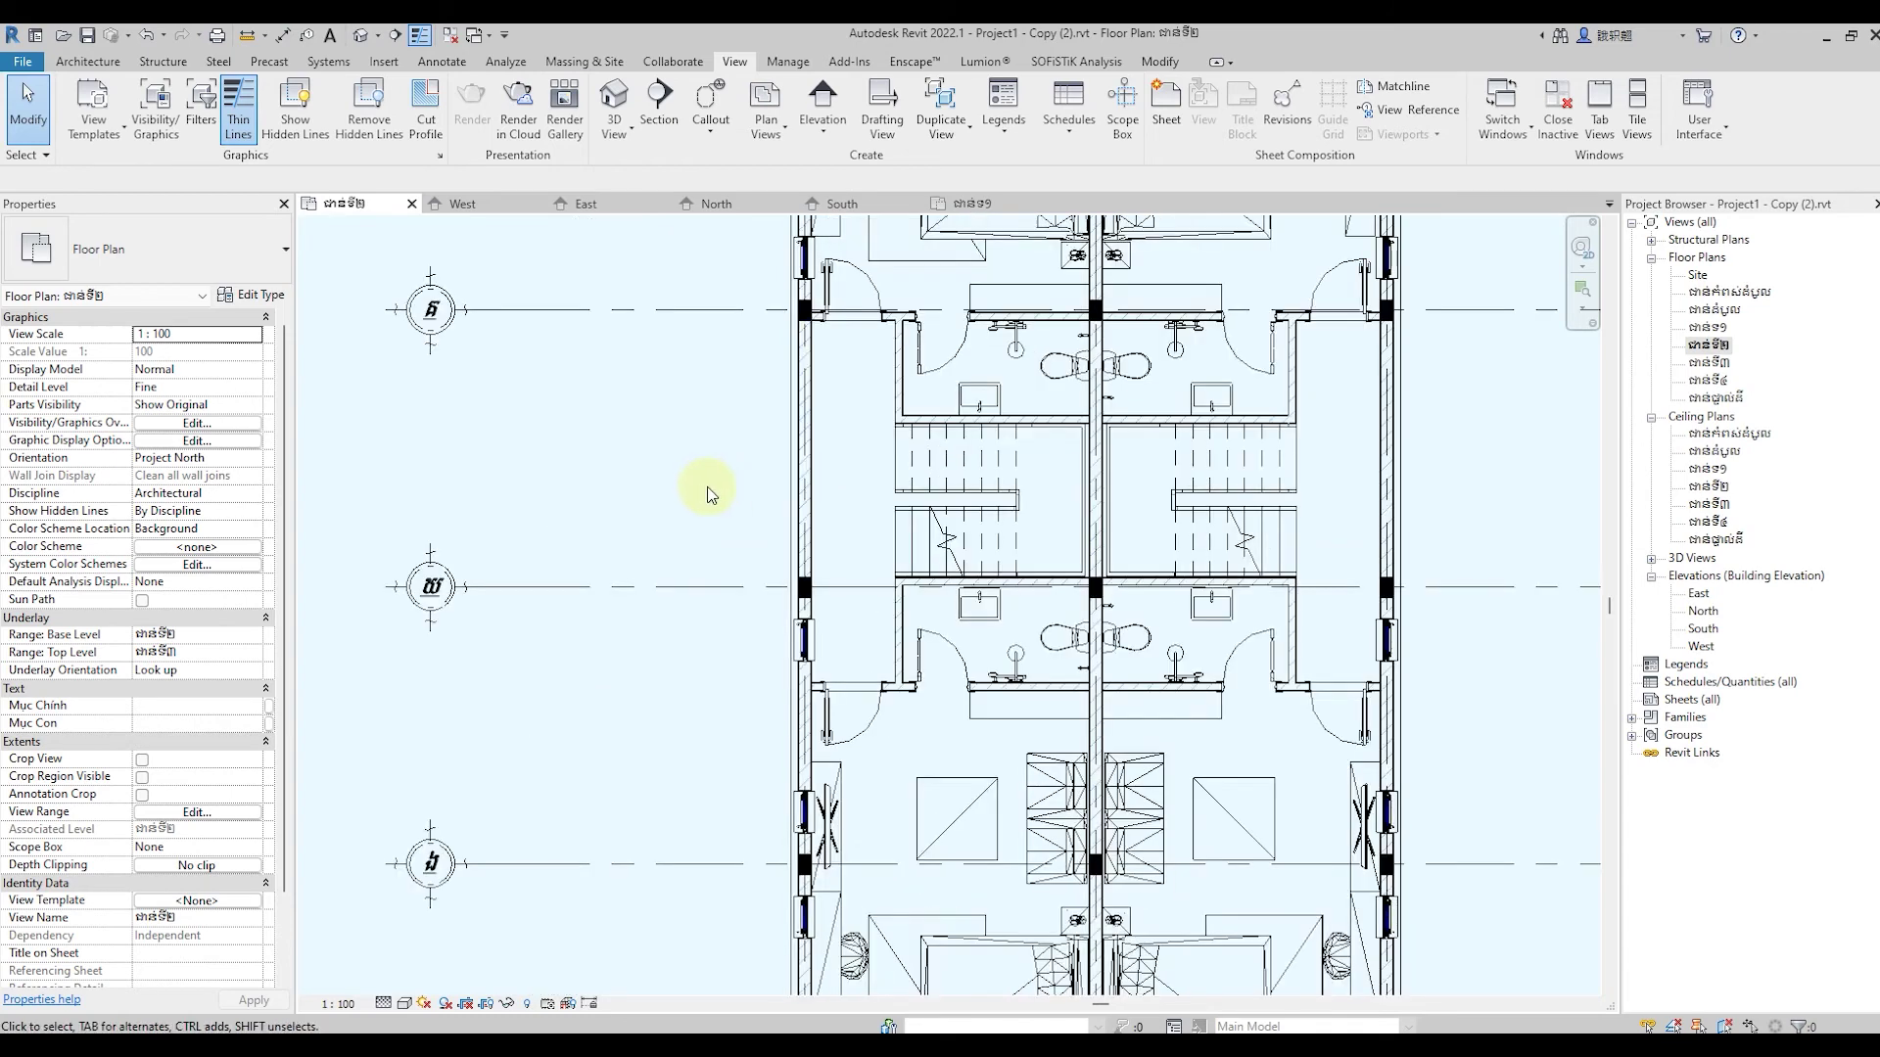
{"action": "scroll", "coordinate": [709, 492], "scroll_direction": "down", "scroll_amount": 3}
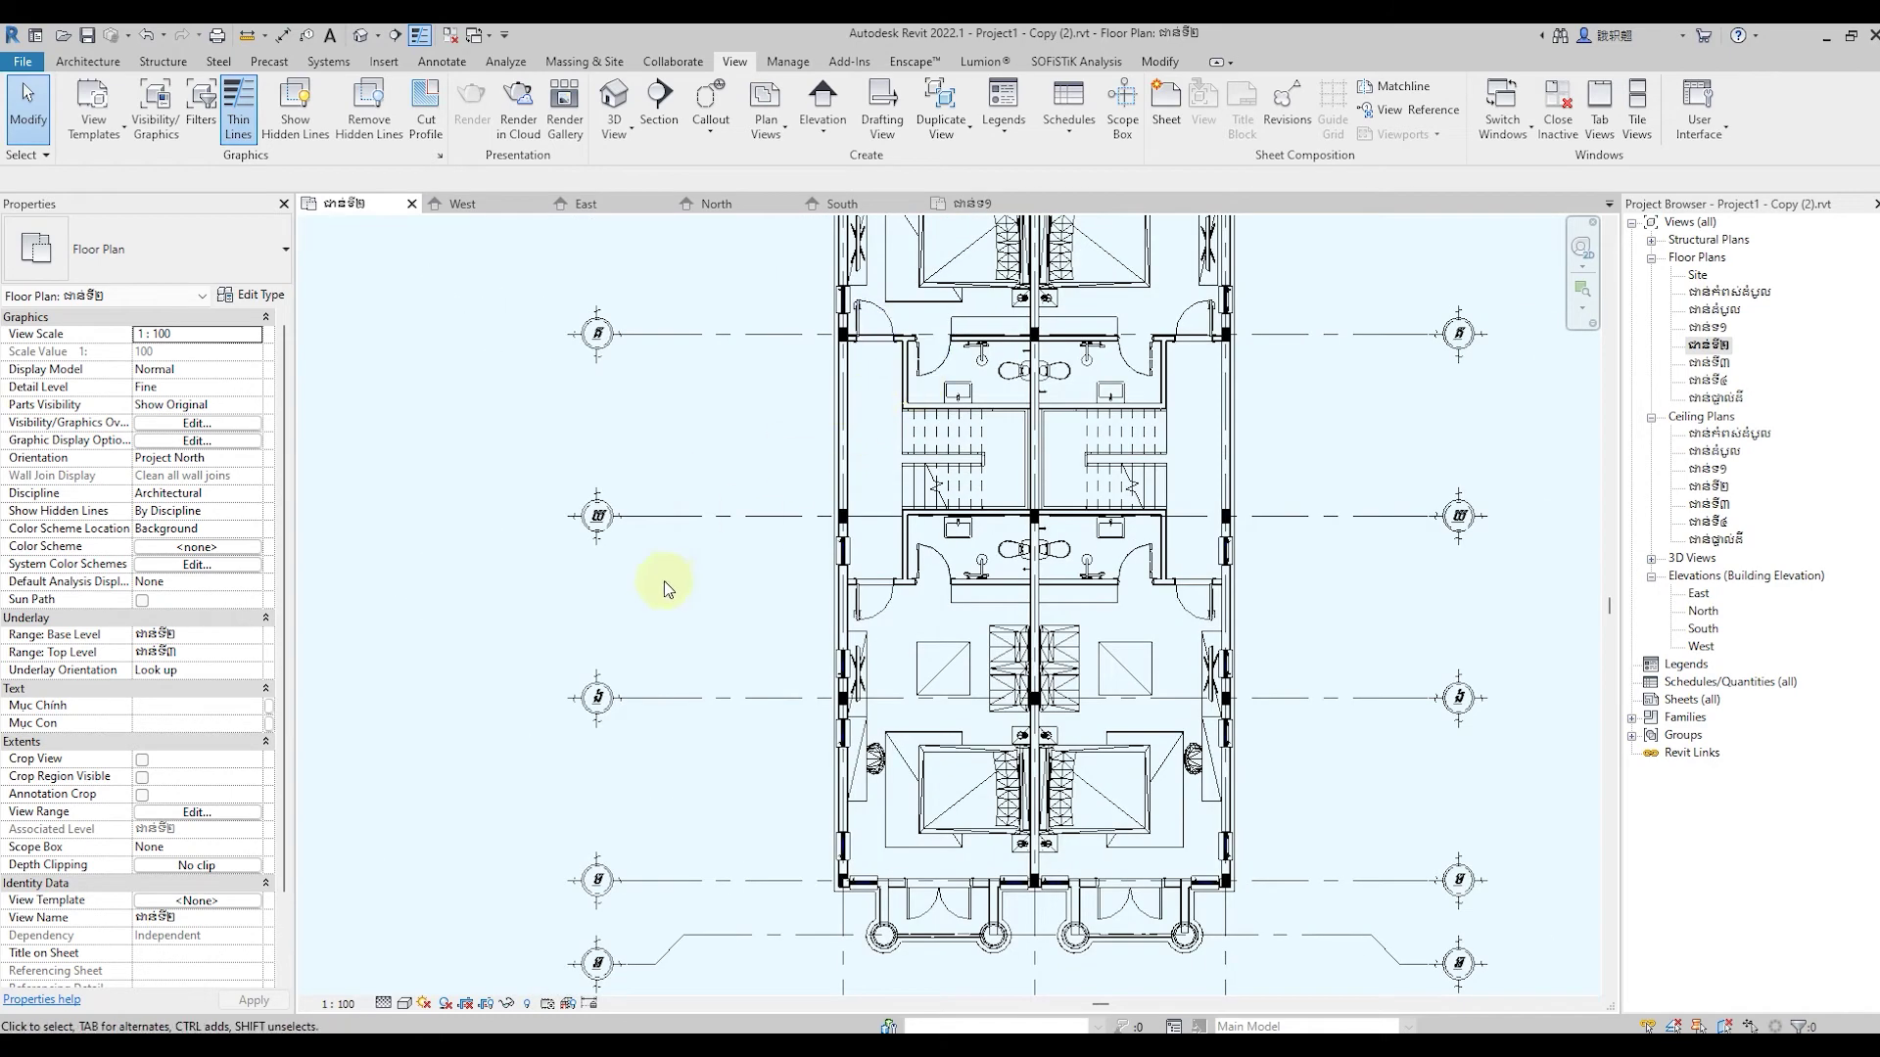
{"action": "scroll", "coordinate": [678, 571], "scroll_direction": "down", "scroll_amount": 2}
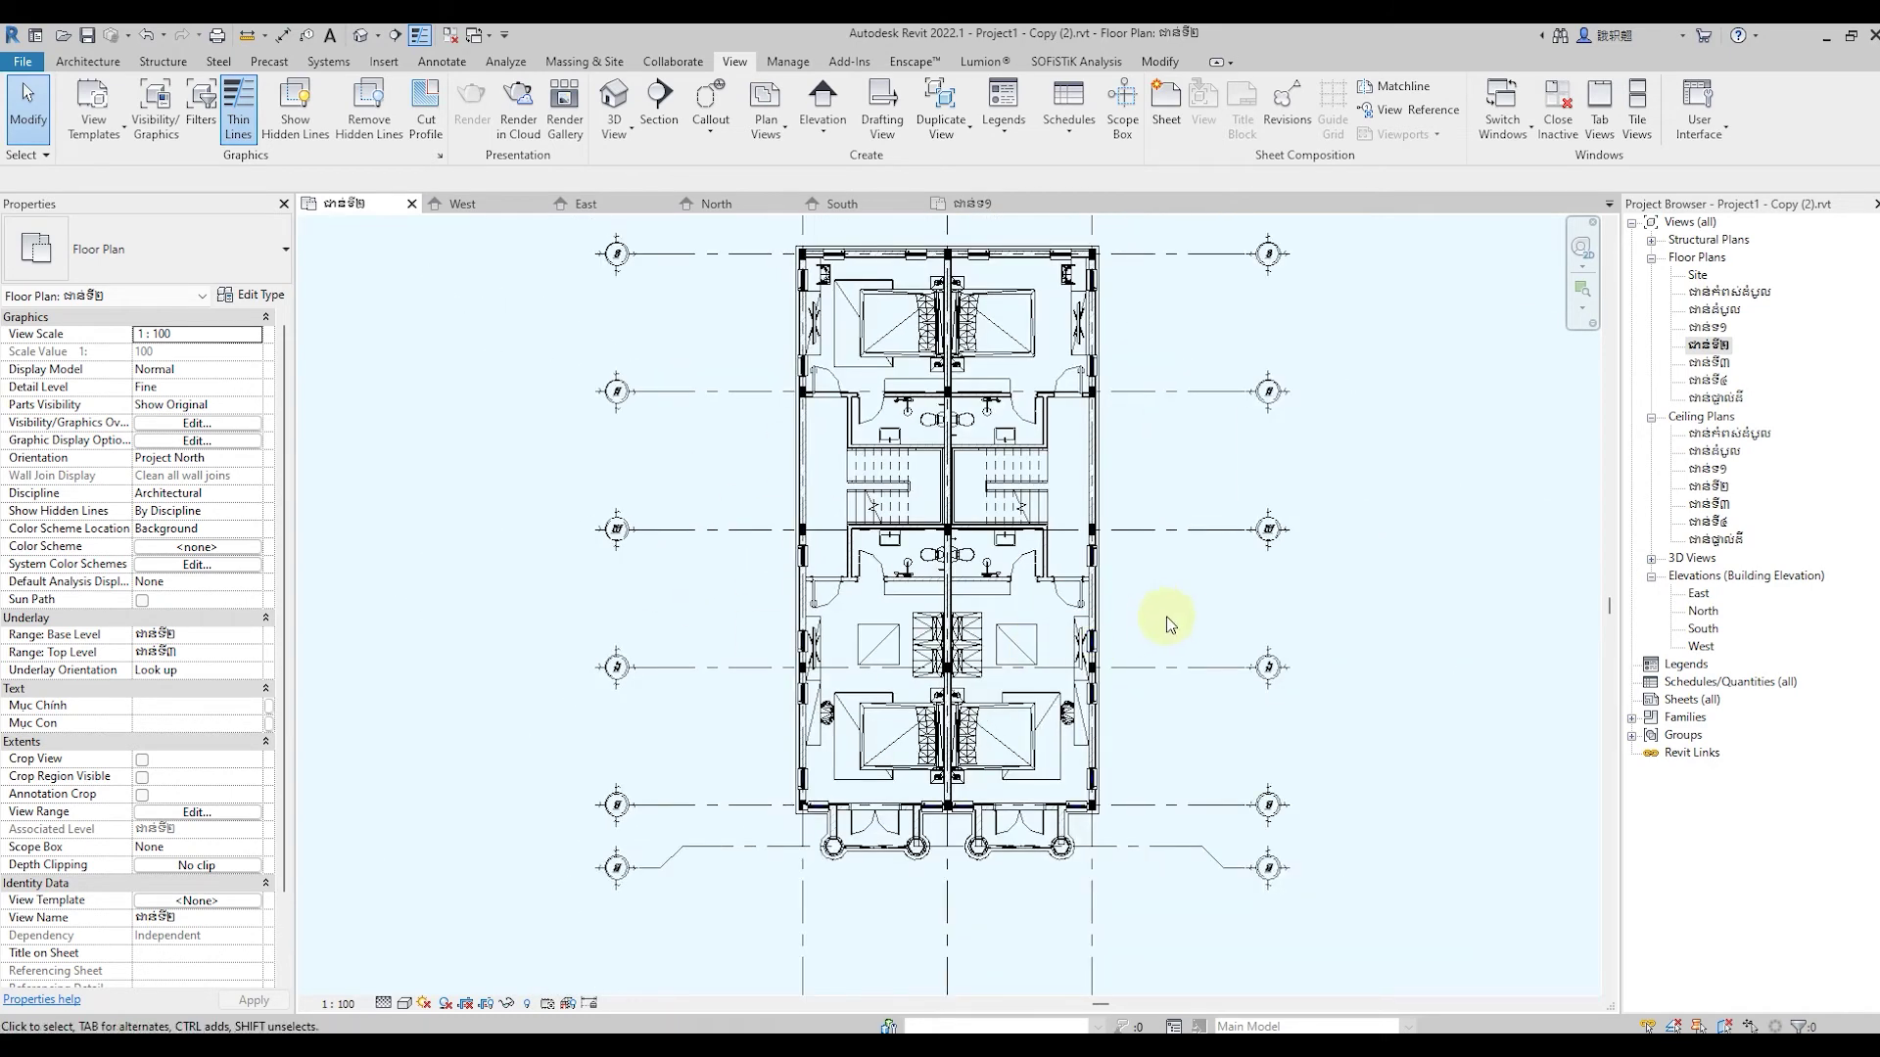
{"action": "middle_click_drag", "start_coordinate": [1196, 607], "coordinate": [1309, 592]}
{"action": "scroll", "coordinate": [849, 654], "scroll_direction": "down", "scroll_amount": 1}
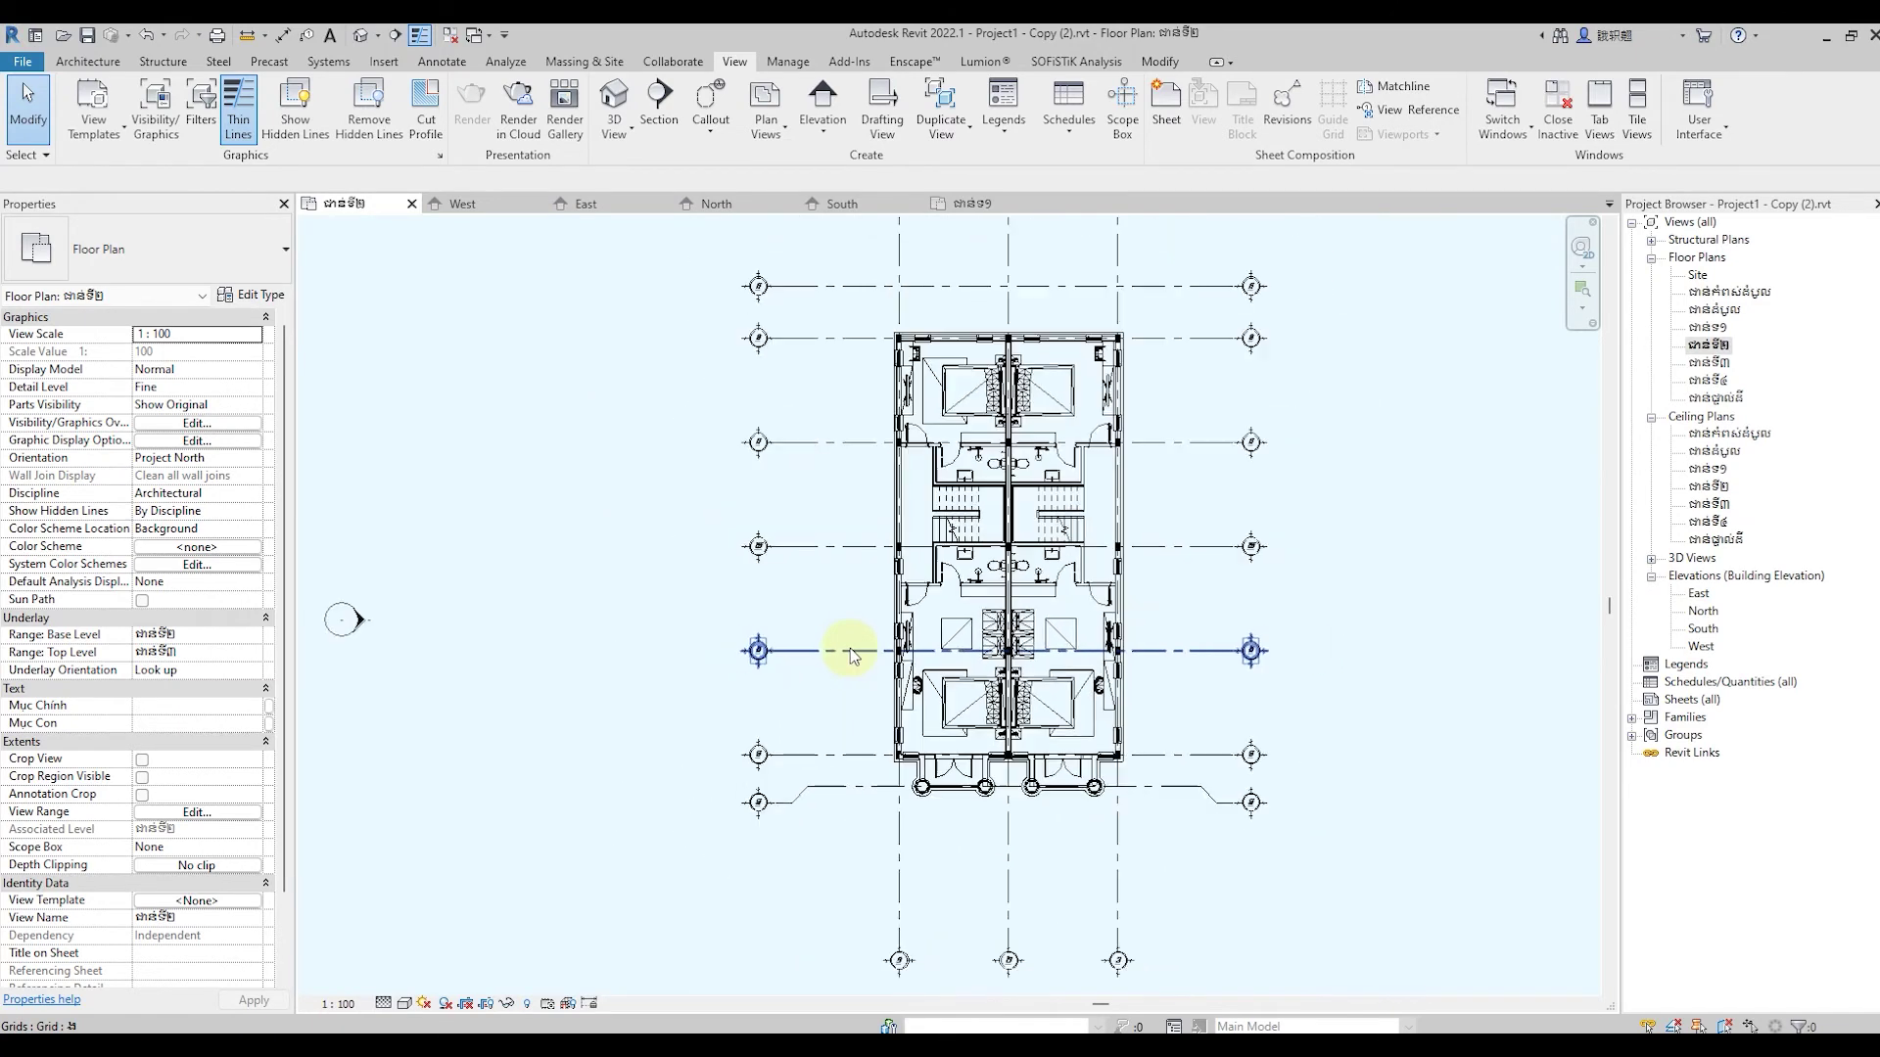
{"action": "scroll", "coordinate": [799, 409], "scroll_direction": "down", "scroll_amount": 1}
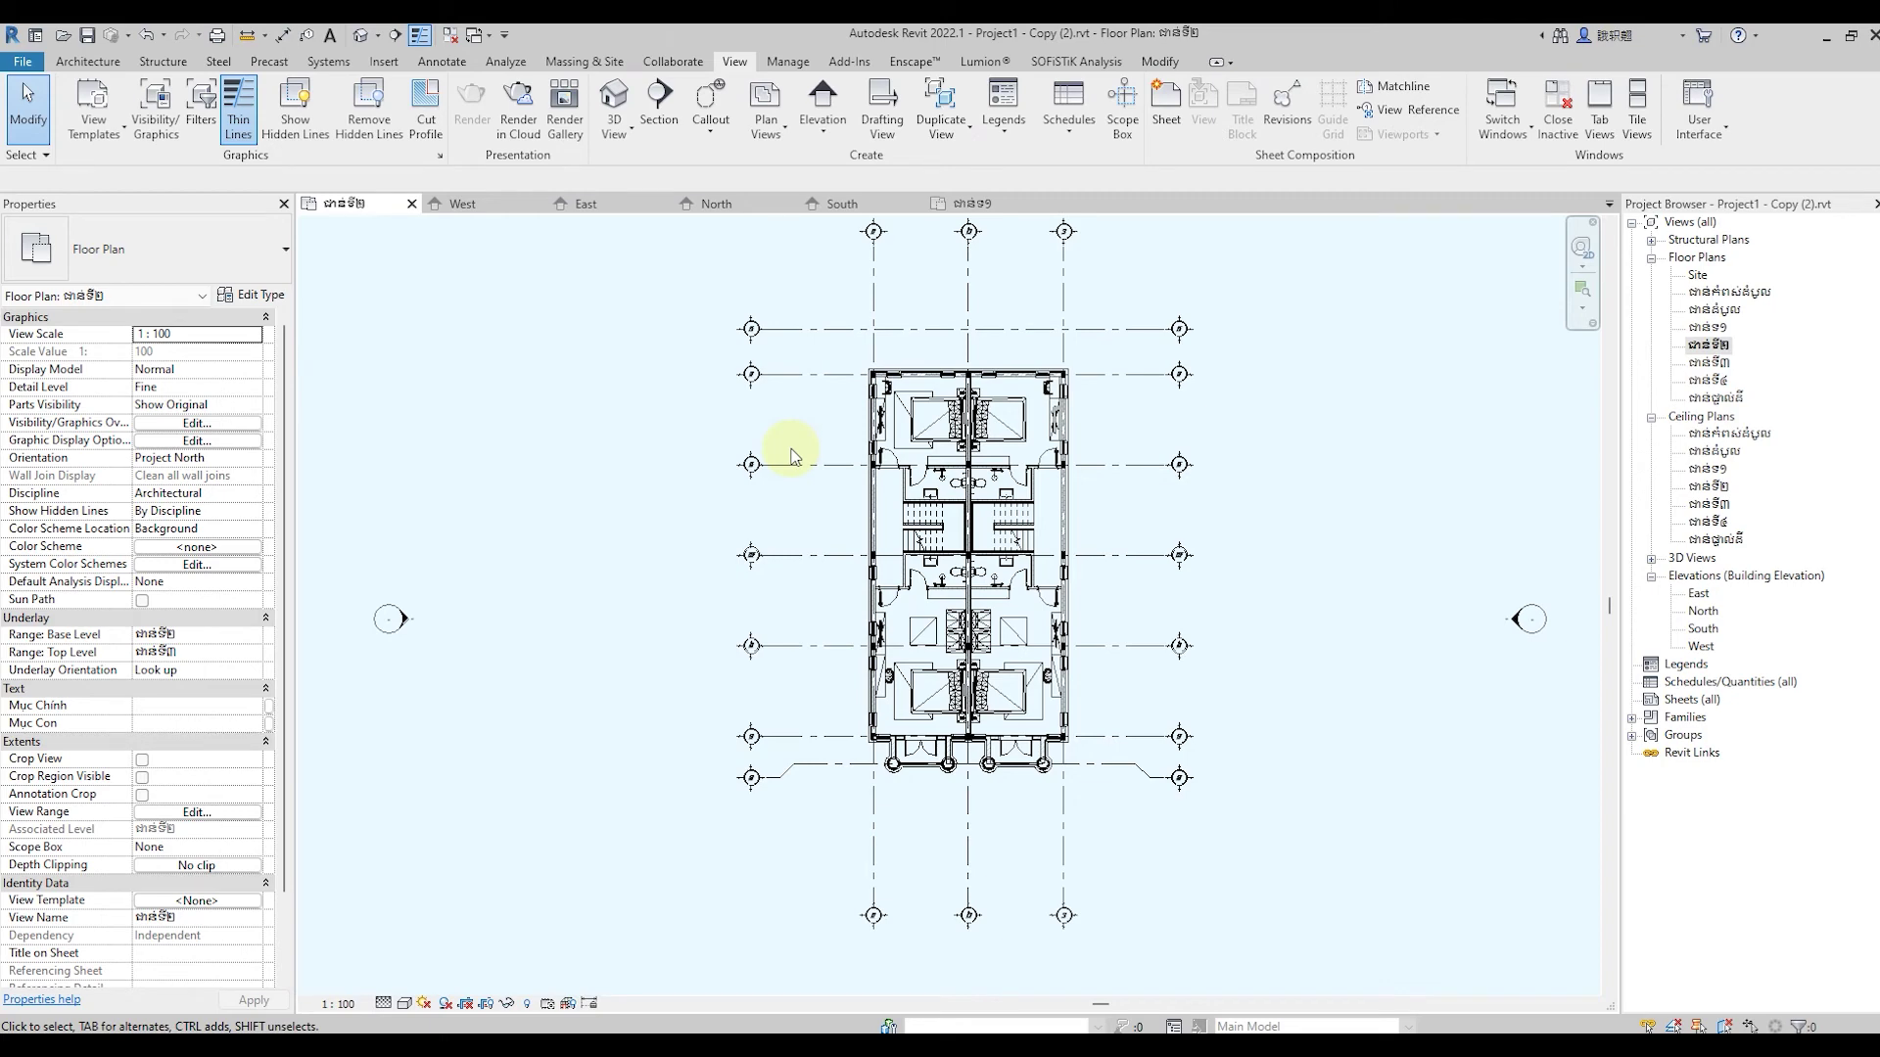
{"action": "scroll", "coordinate": [1214, 253], "scroll_direction": "up", "scroll_amount": 2}
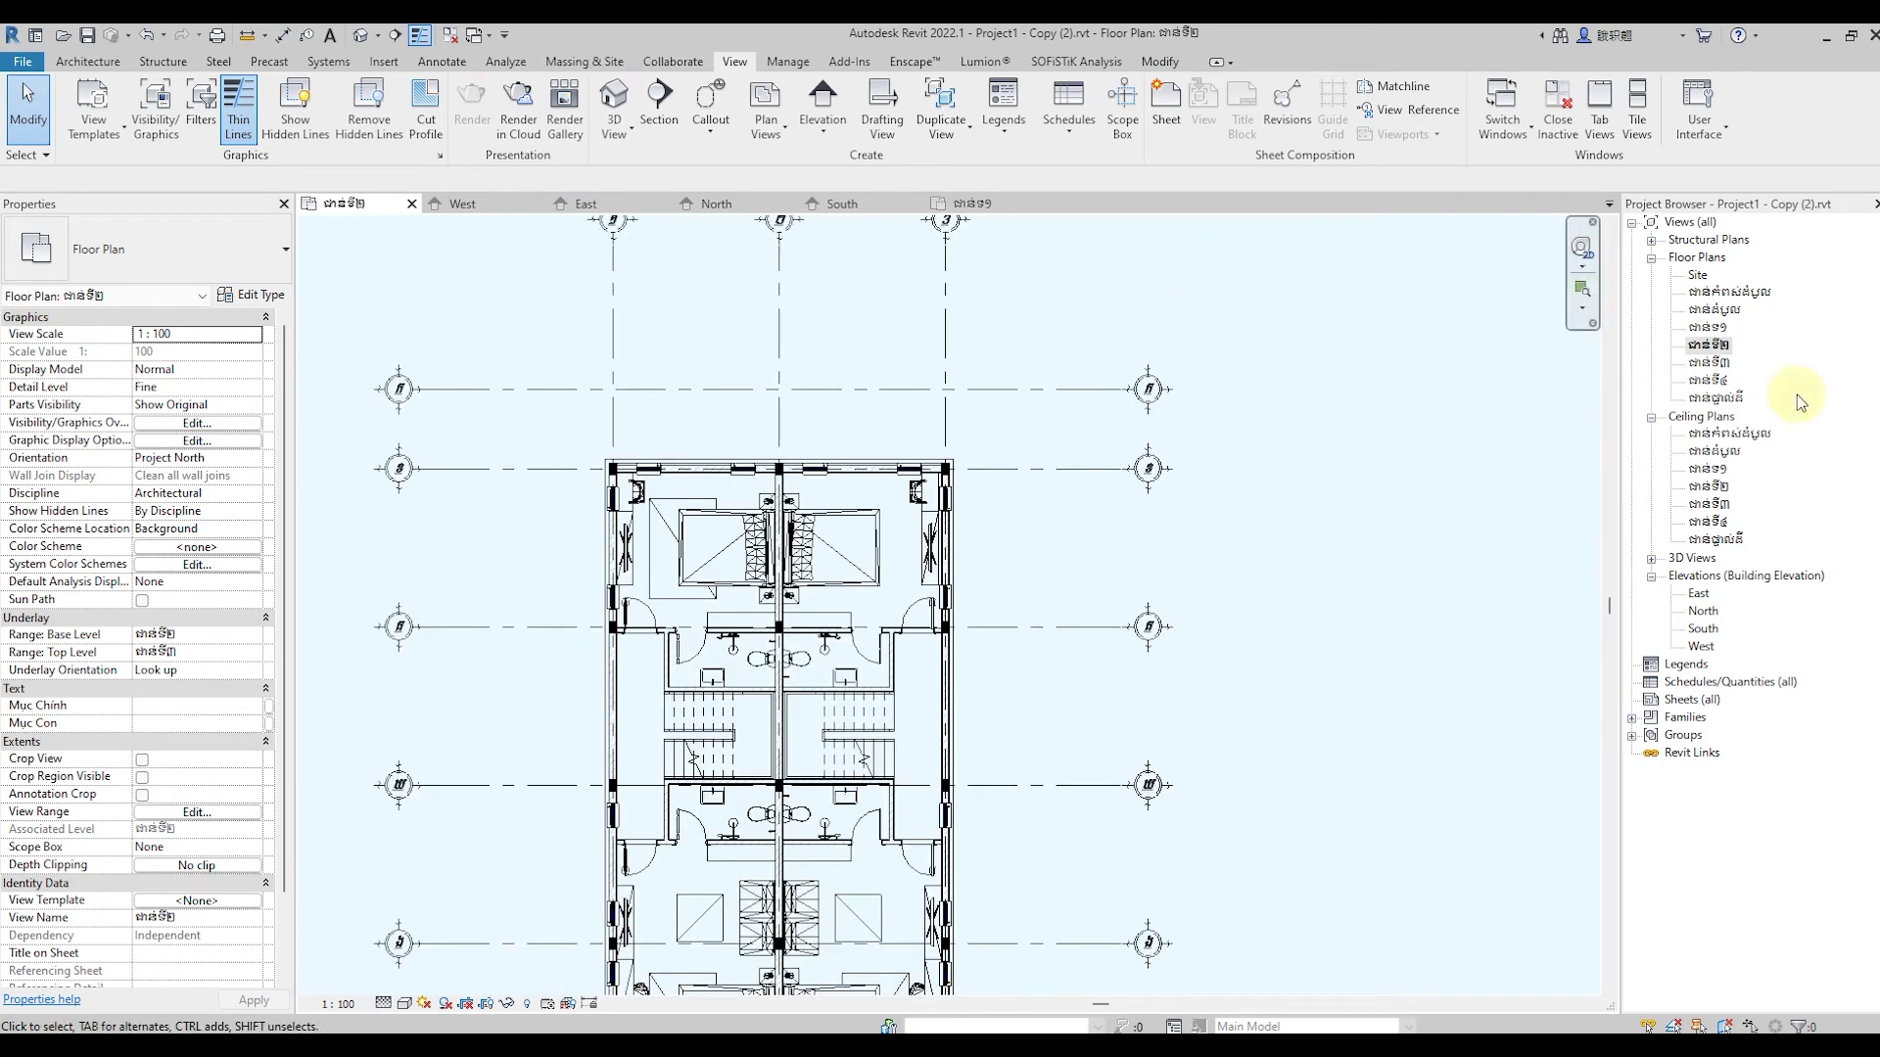
Reopen ជាន់ទី១ and zoom to inspect its red grids and dimension chains
{"action": "double_click", "coordinate": [1708, 327]}
{"action": "scroll", "coordinate": [958, 622], "scroll_direction": "down", "scroll_amount": 3}
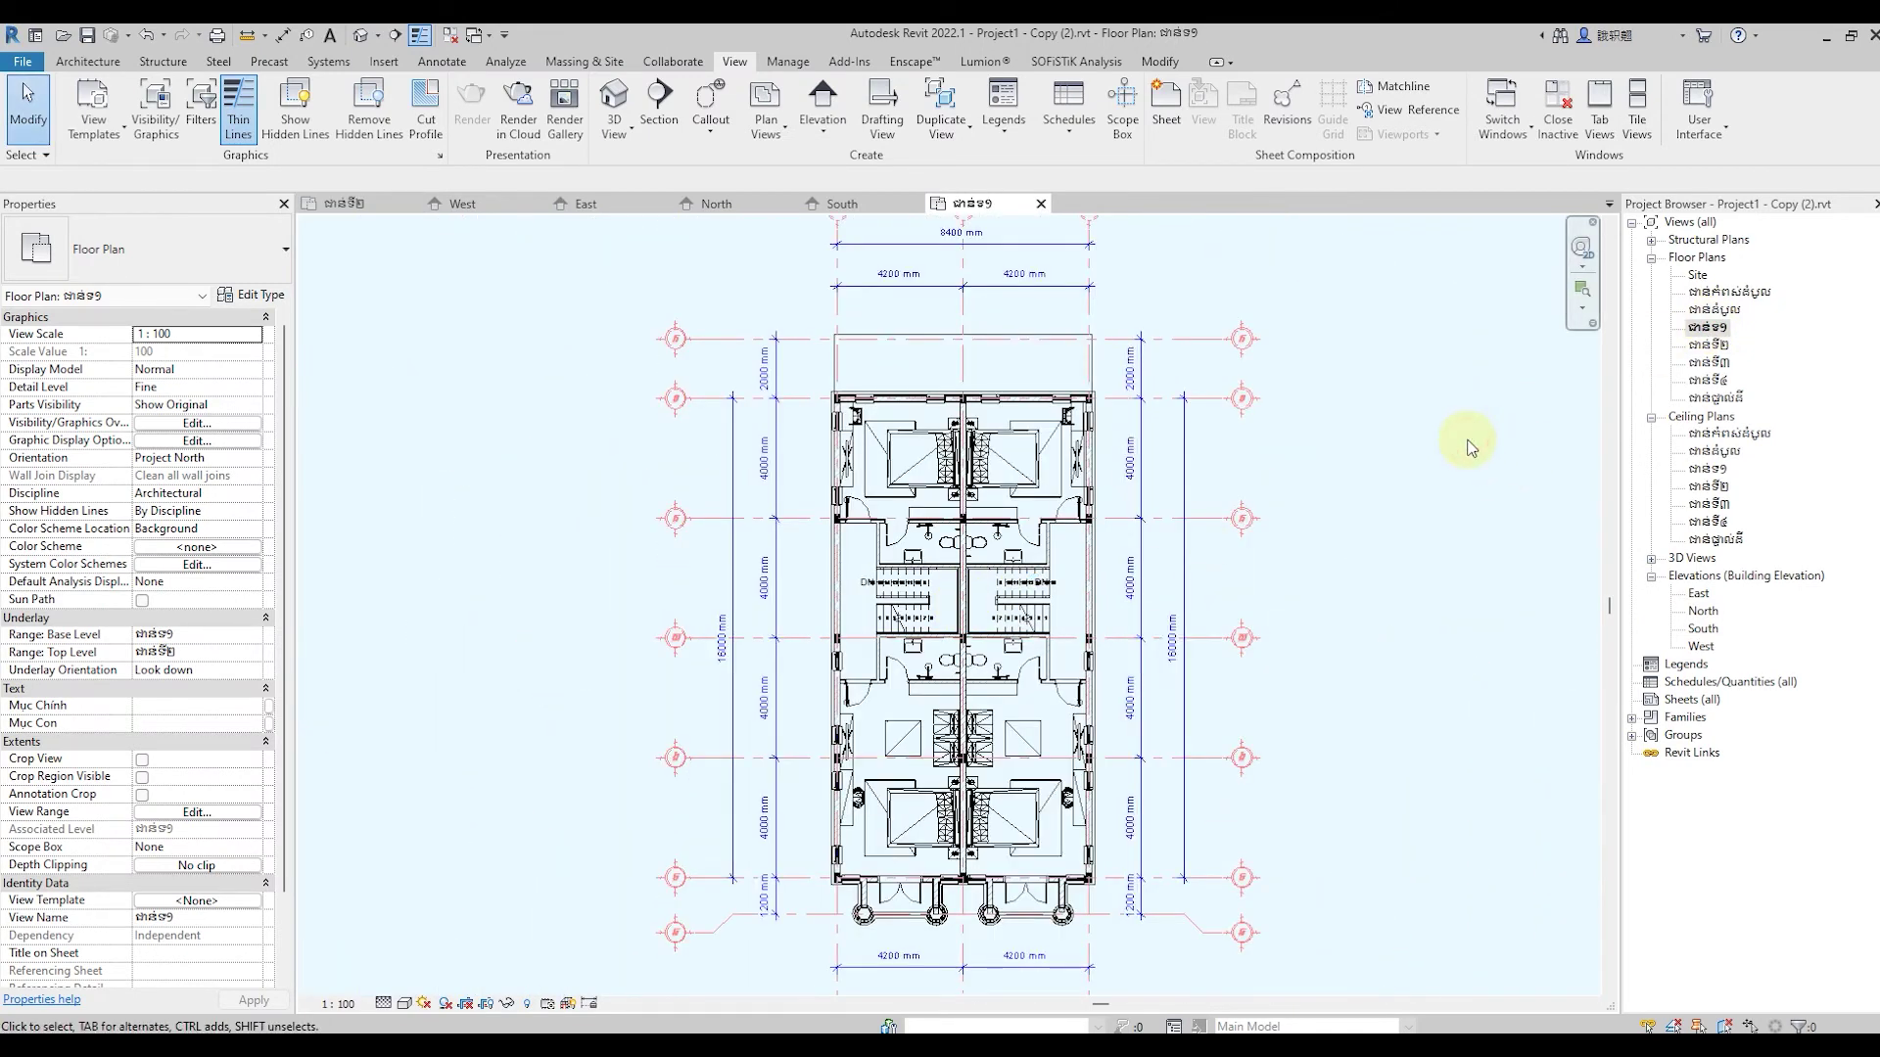
{"action": "scroll", "coordinate": [1126, 313], "scroll_direction": "up", "scroll_amount": 2}
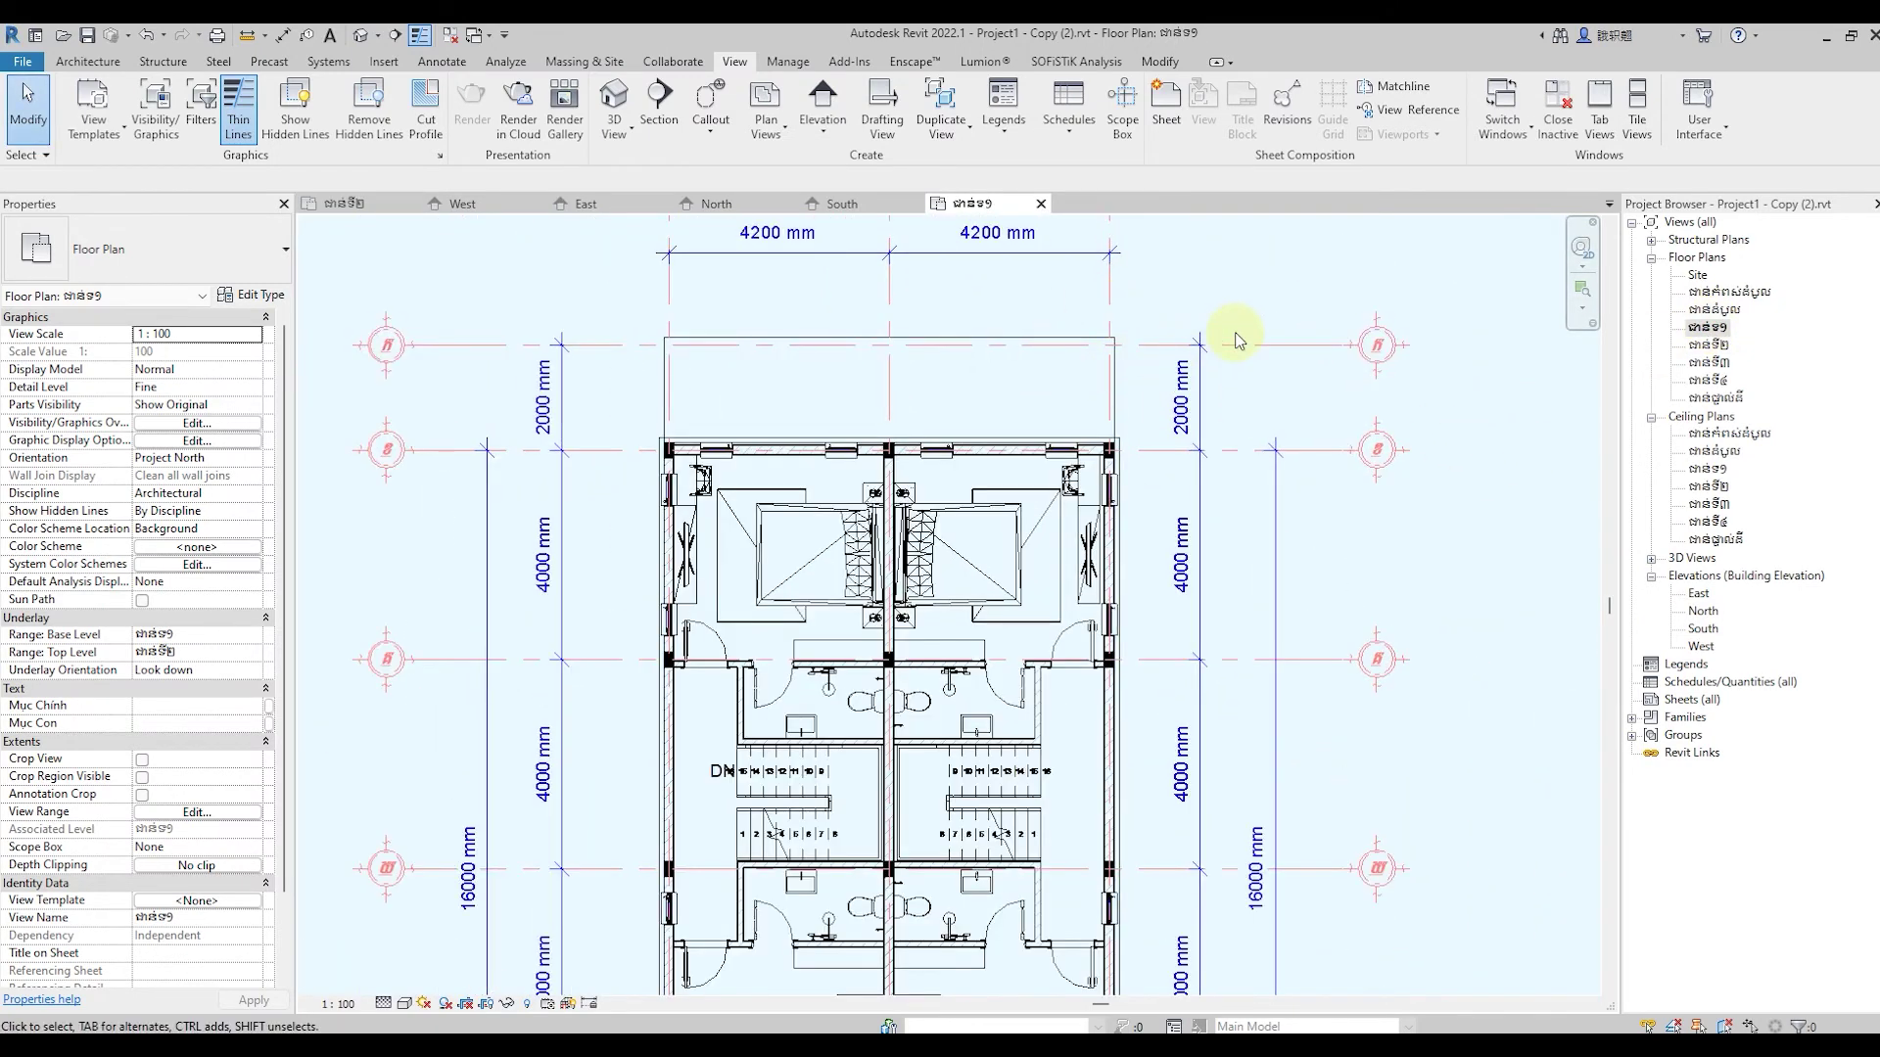
{"action": "scroll", "coordinate": [1038, 333], "scroll_direction": "down", "scroll_amount": 1}
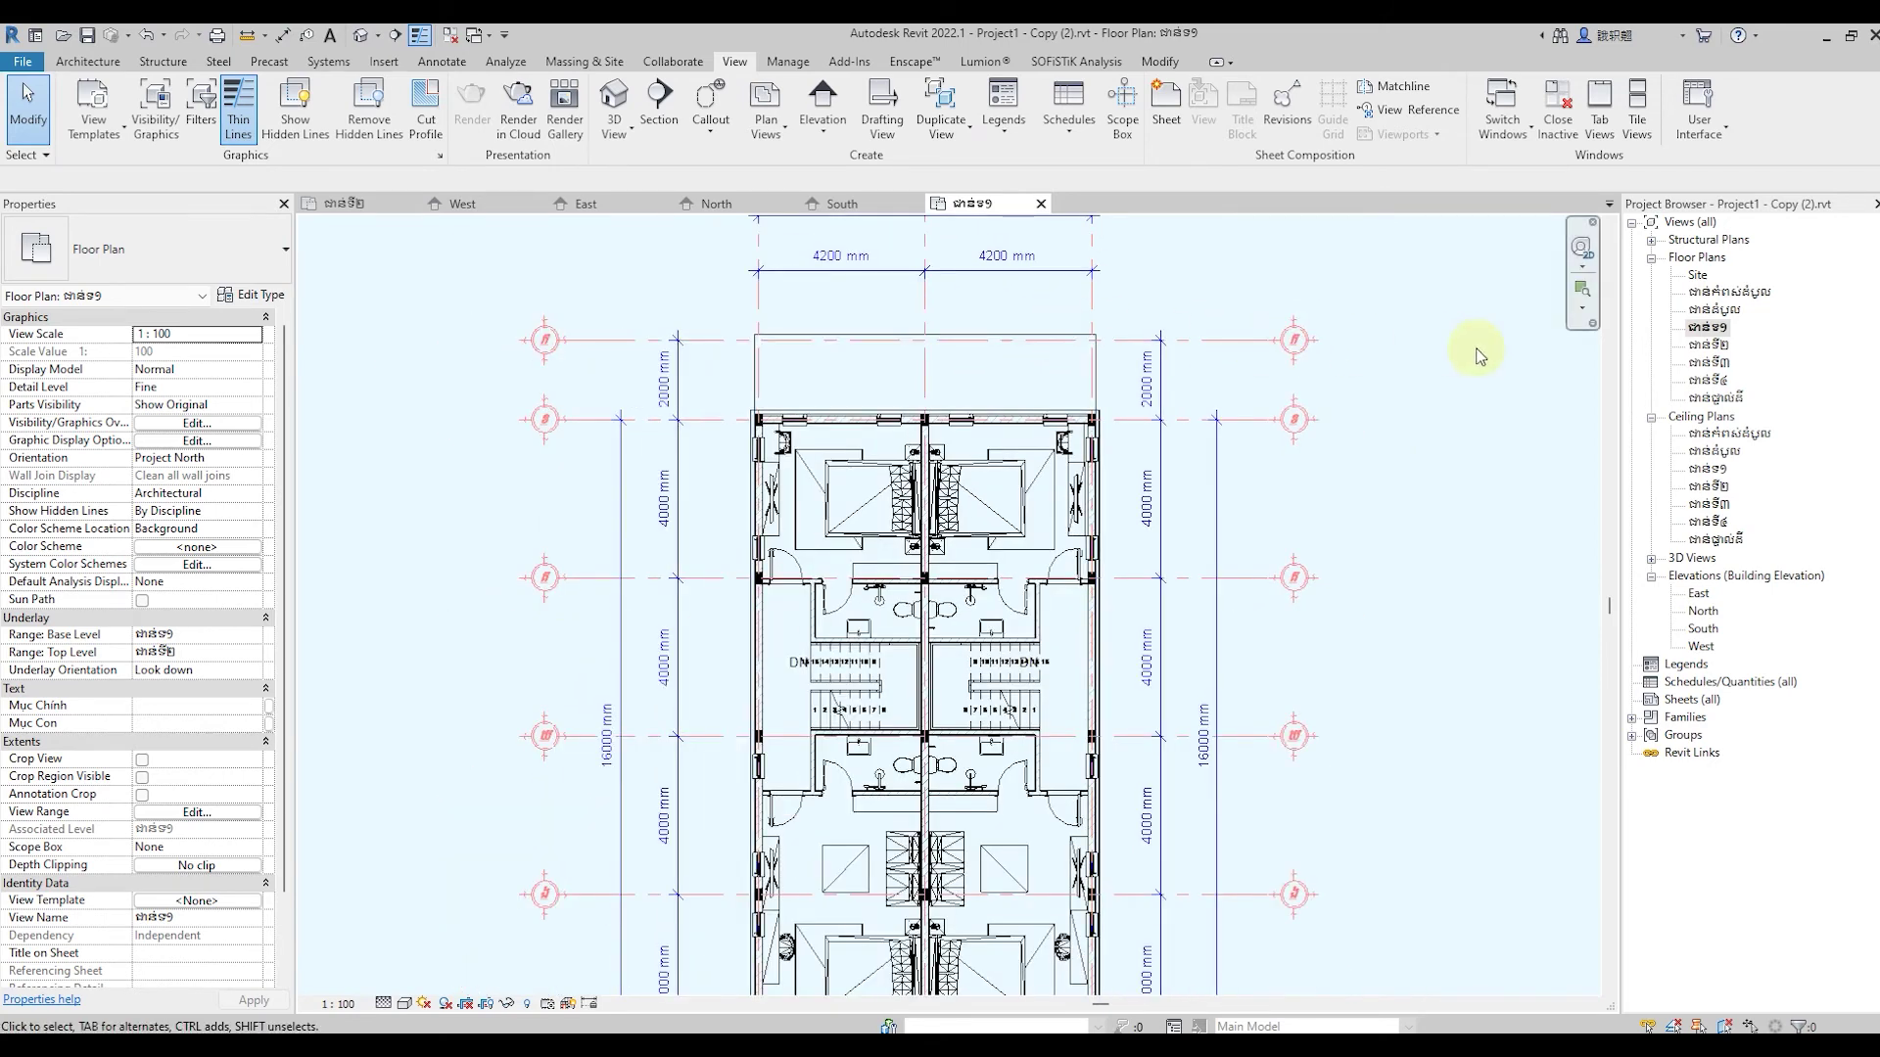
In ជាន់ផ្ទាល់ដី, select all 20 columns visible in the view
{"action": "double_click", "coordinate": [1715, 399]}
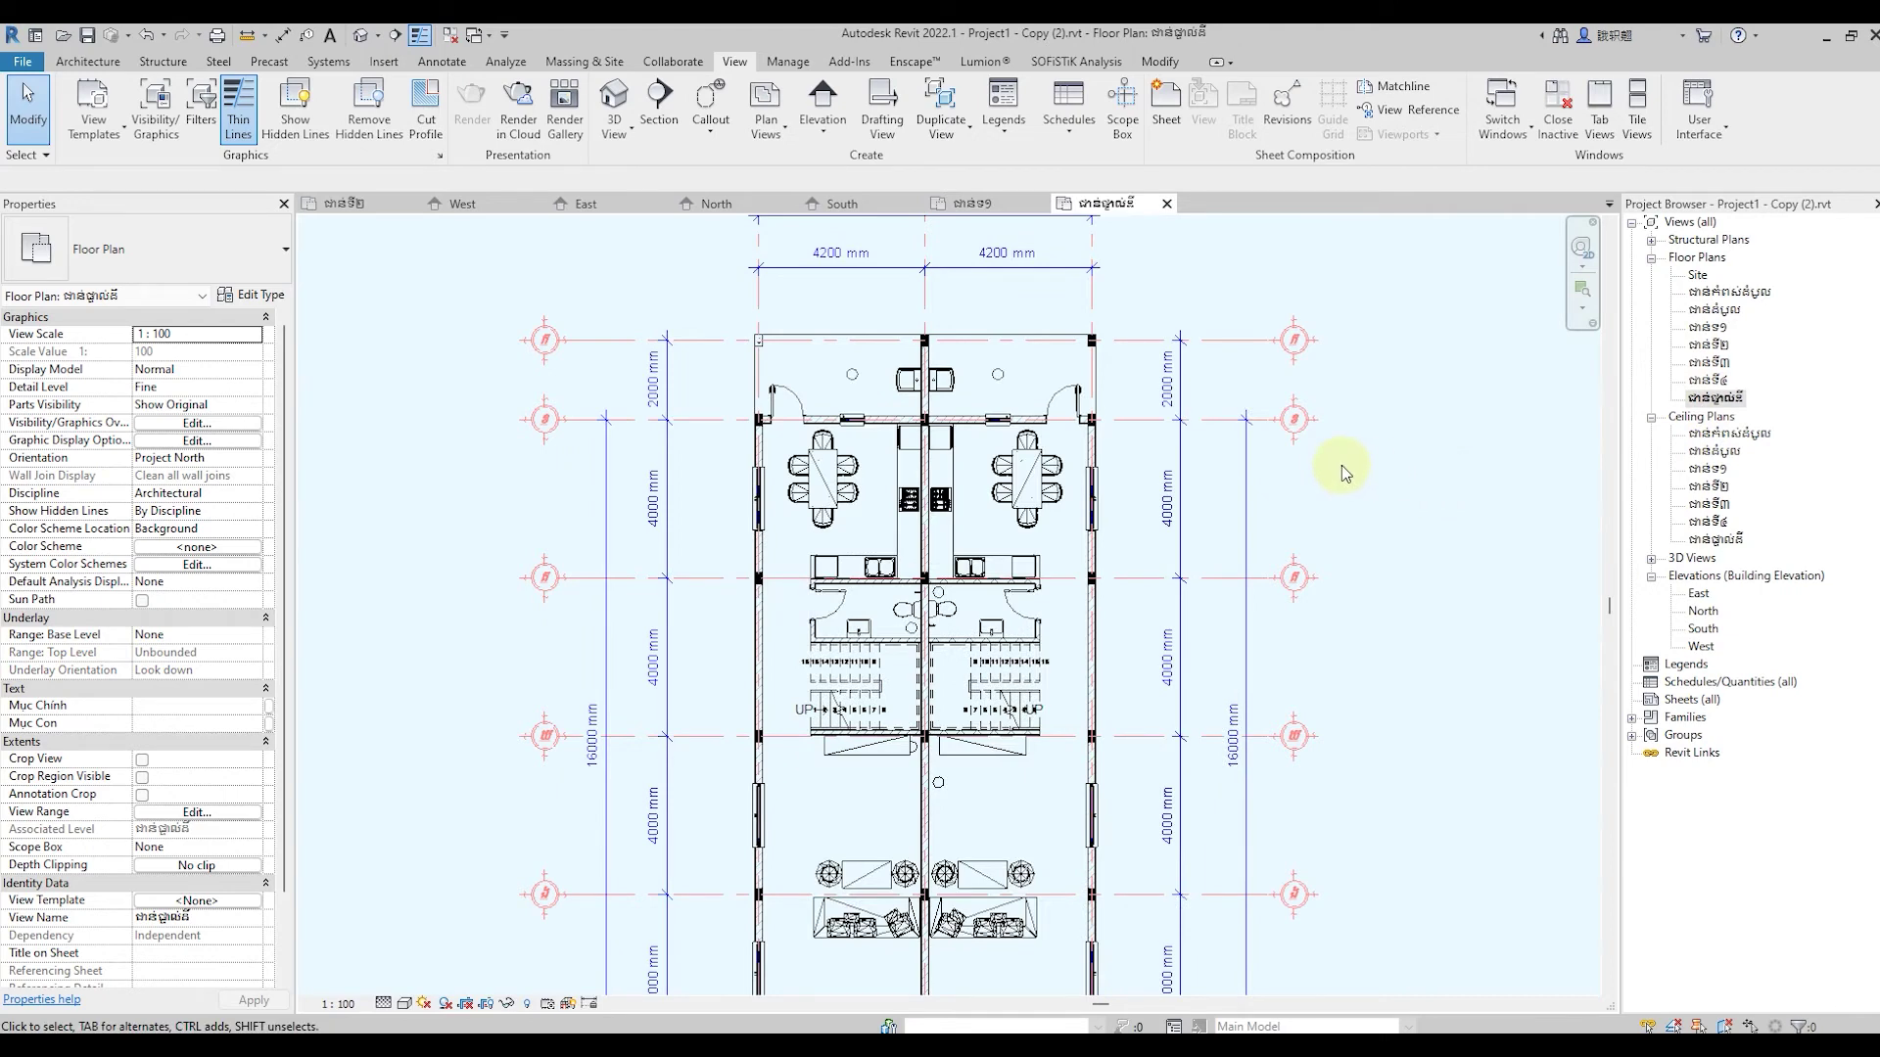
{"action": "scroll", "coordinate": [739, 350], "scroll_direction": "up", "scroll_amount": 5}
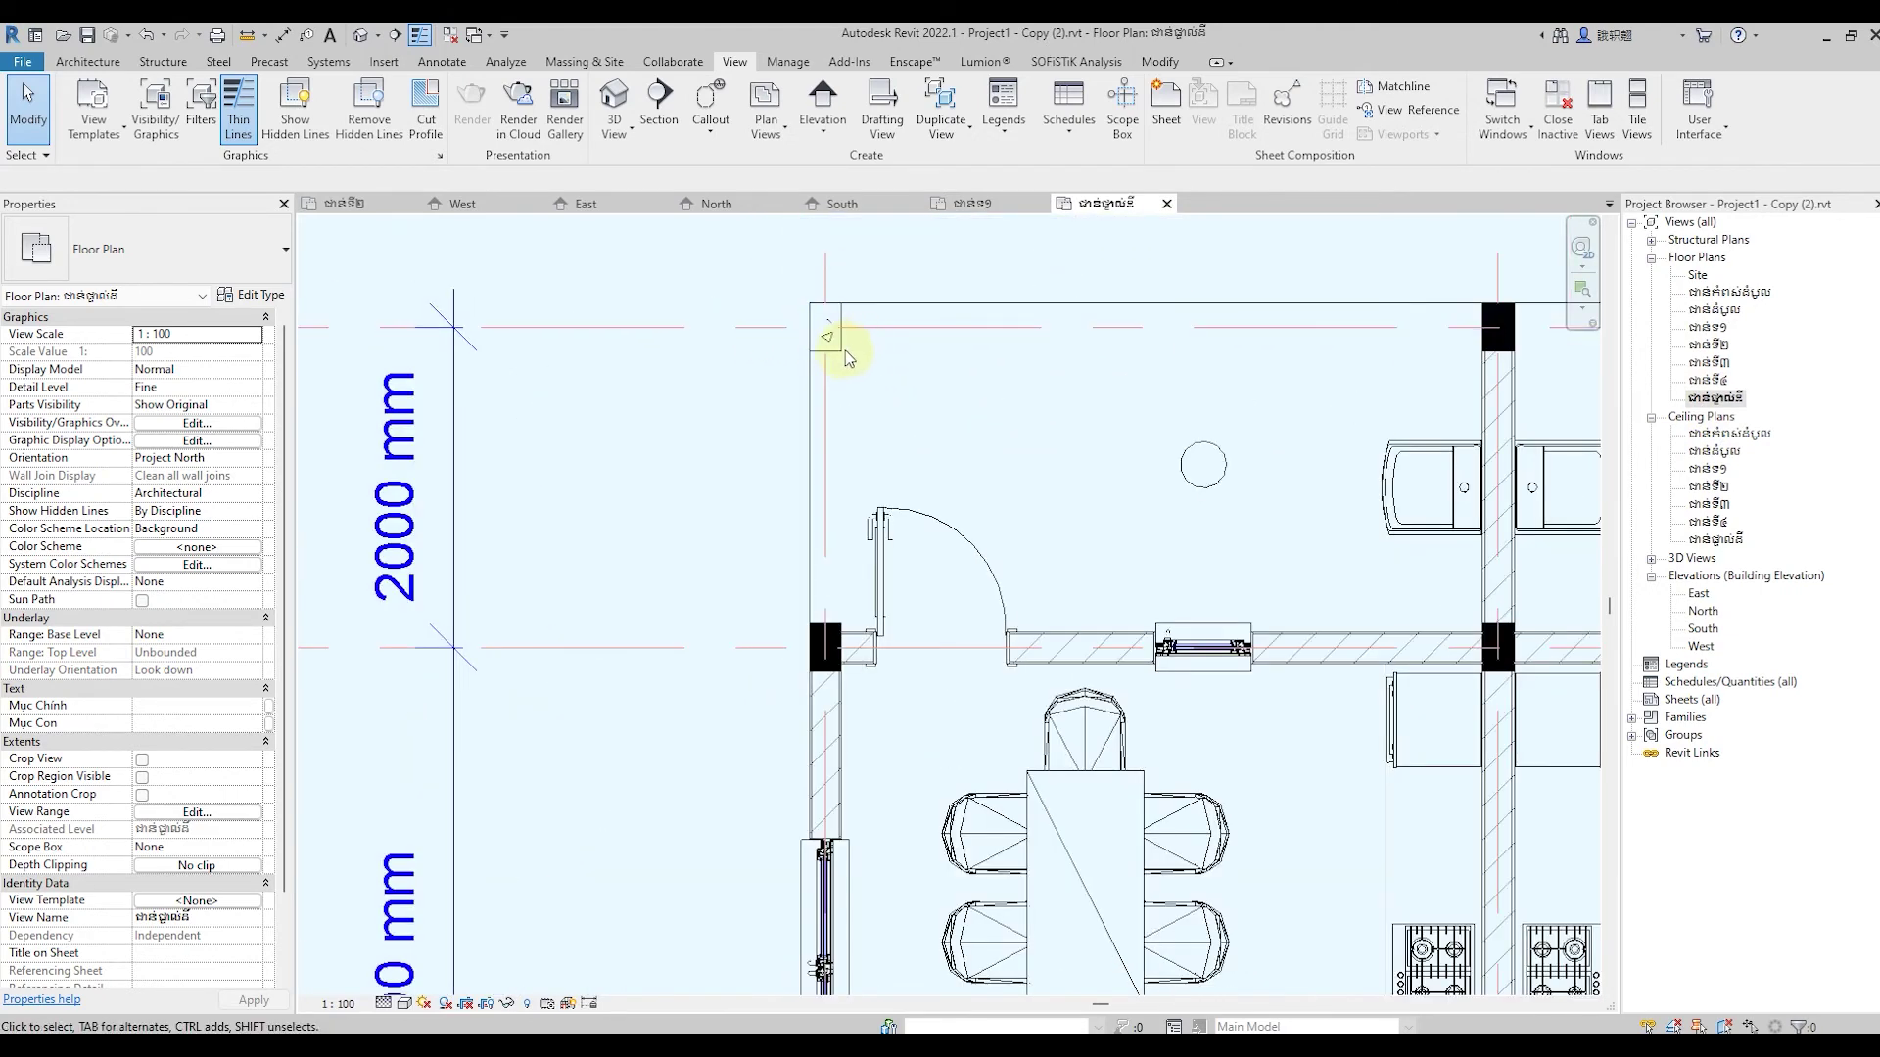
{"action": "left_click", "coordinate": [842, 349]}
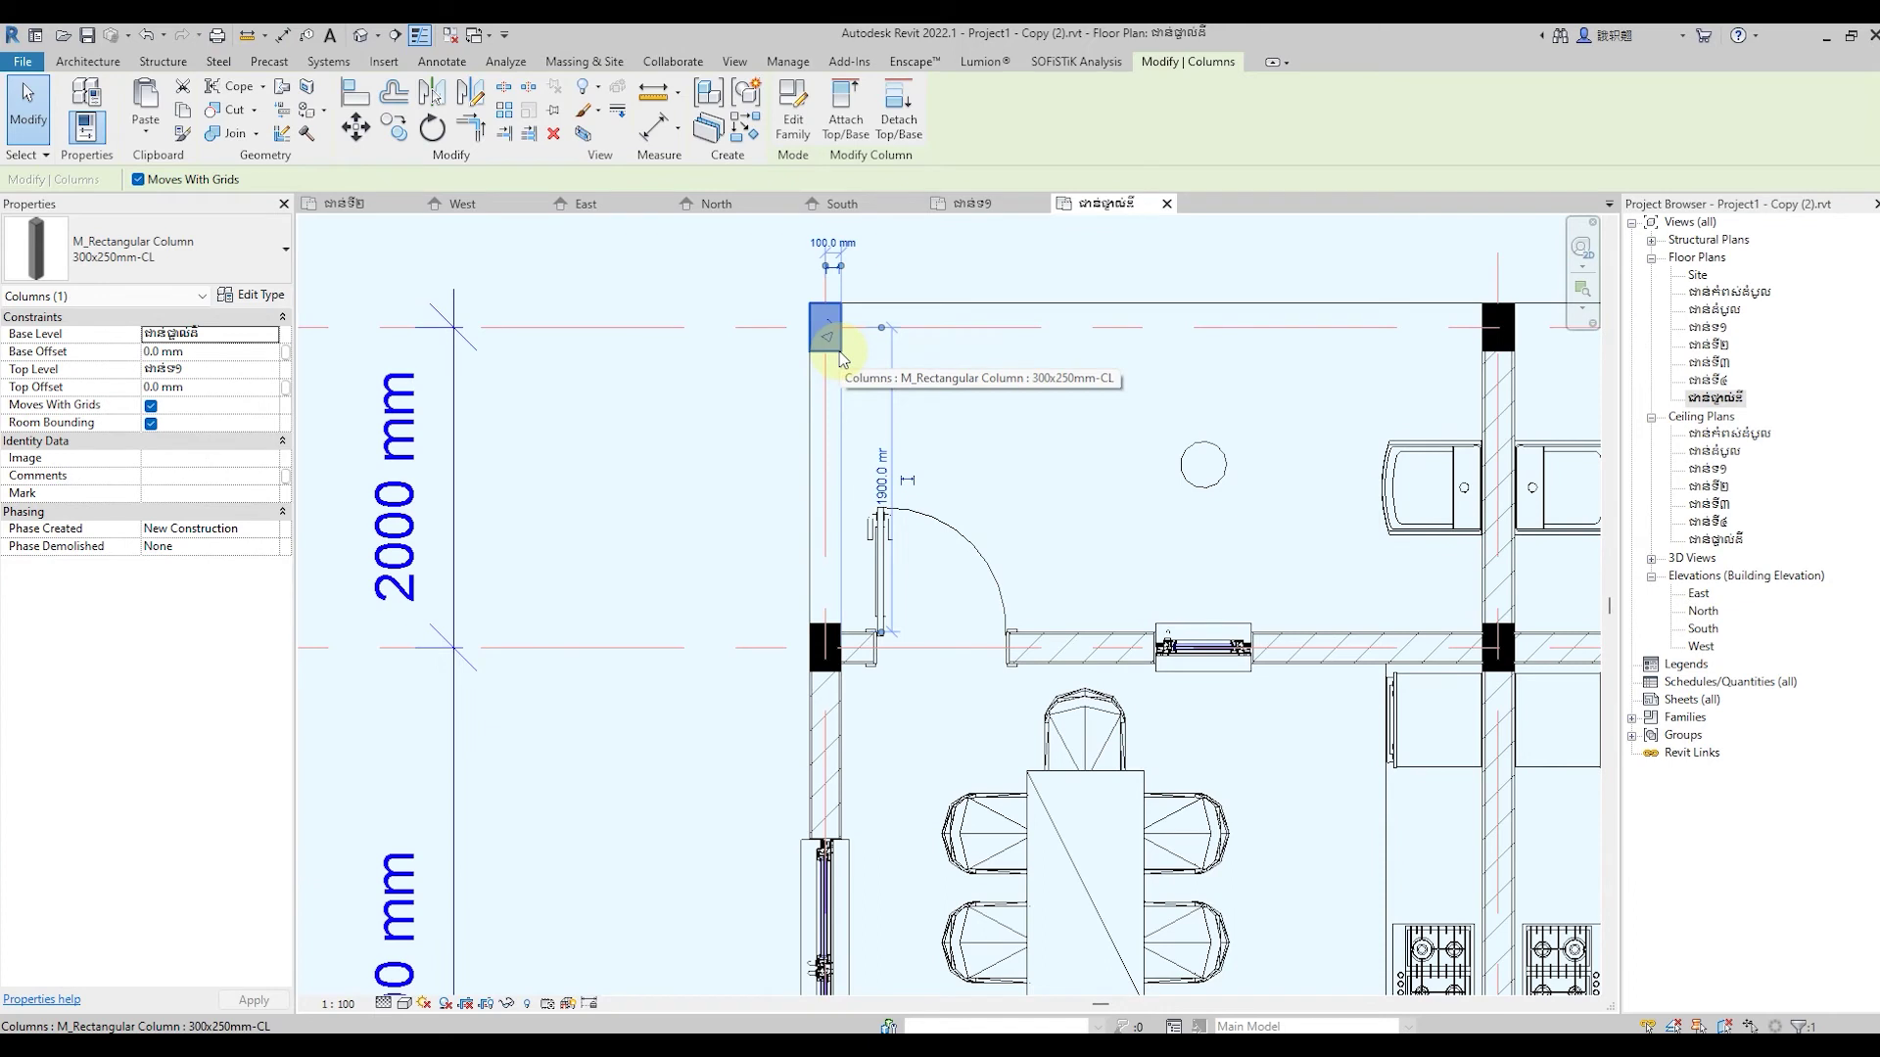
{"action": "right_click", "coordinate": [840, 354]}
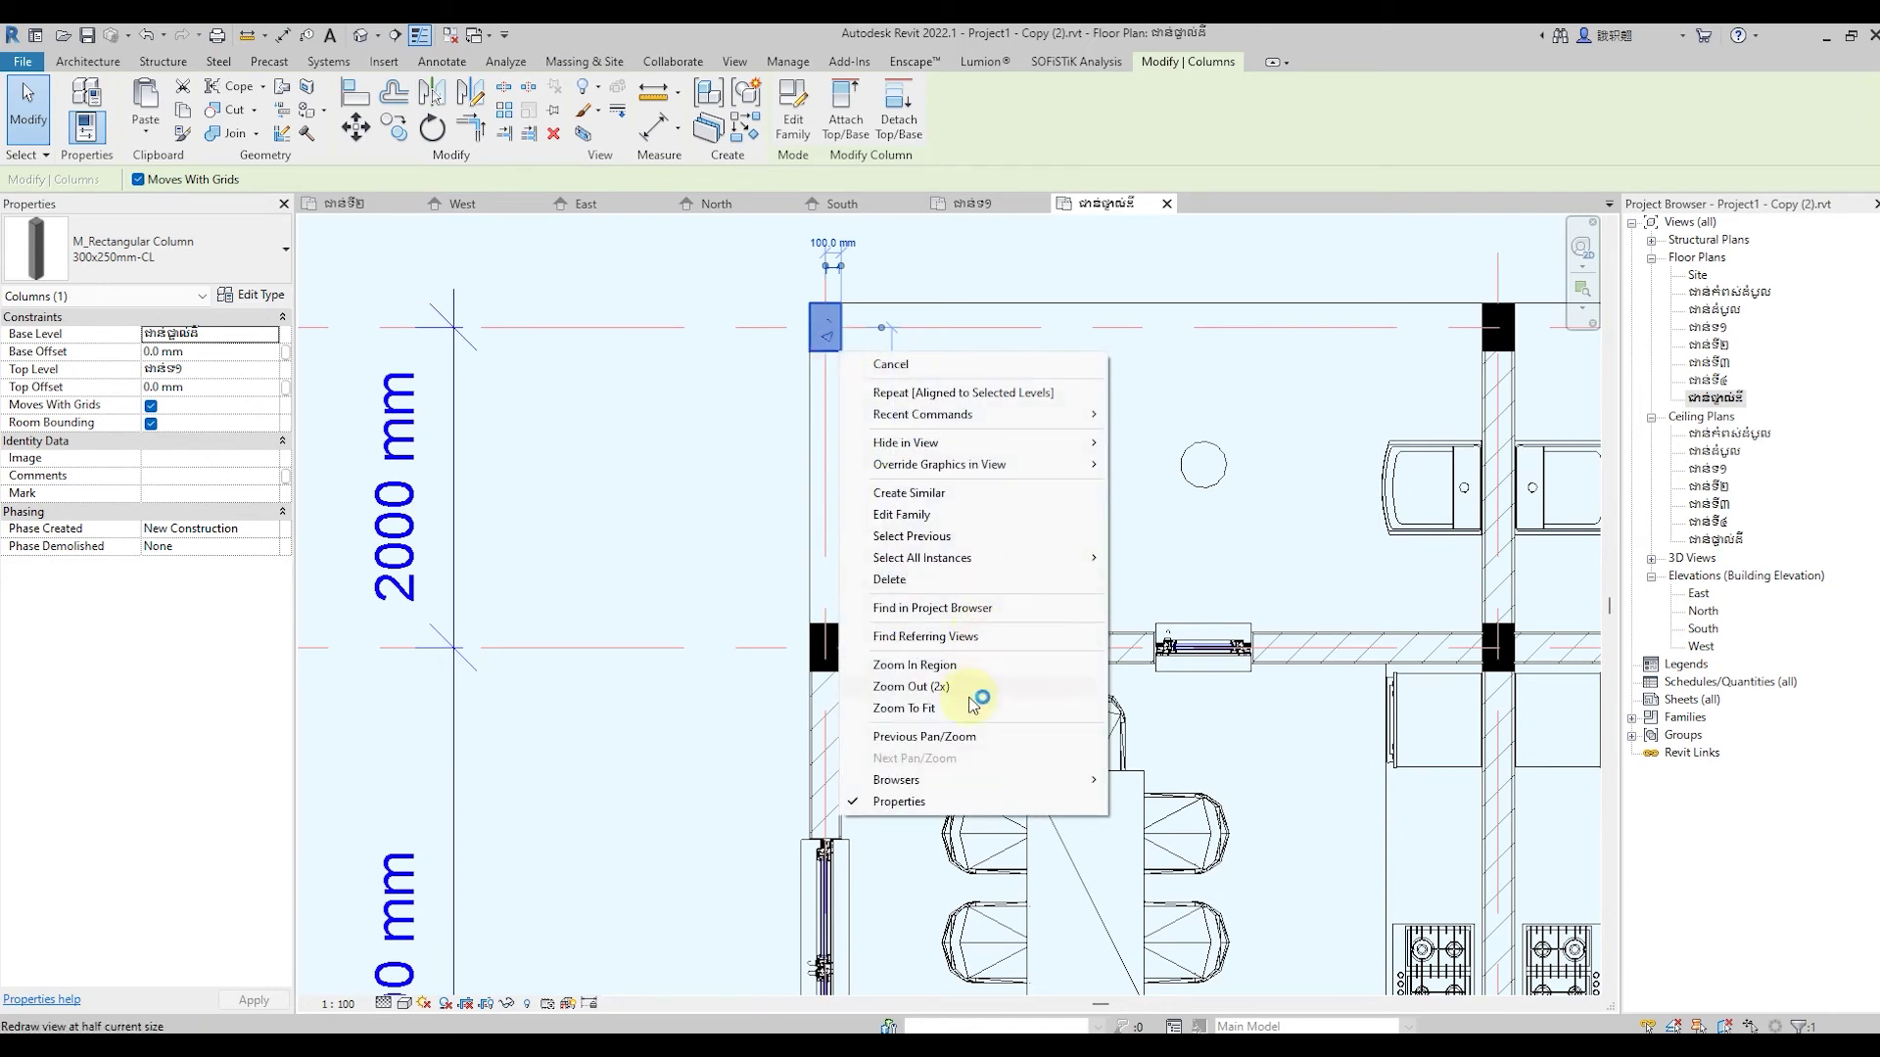
{"action": "mouse_move", "coordinate": [922, 558]}
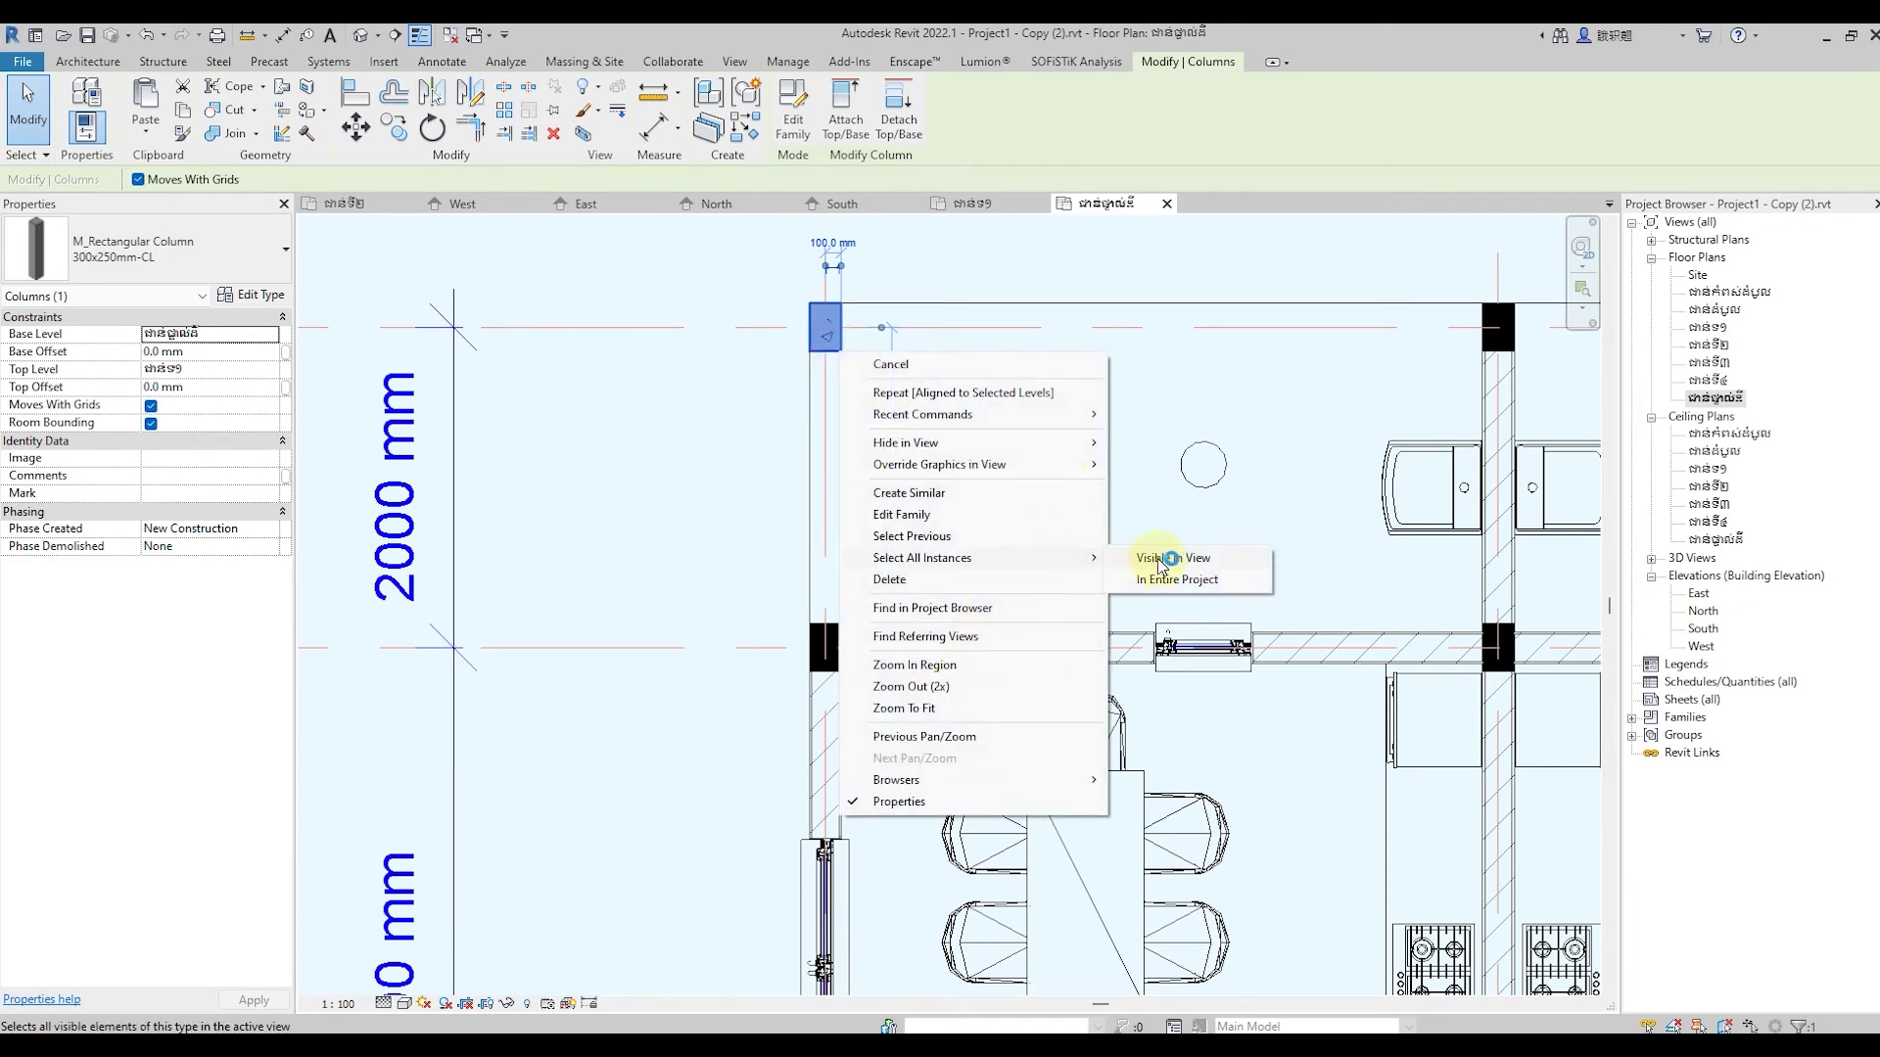
{"action": "left_click", "coordinate": [1126, 554]}
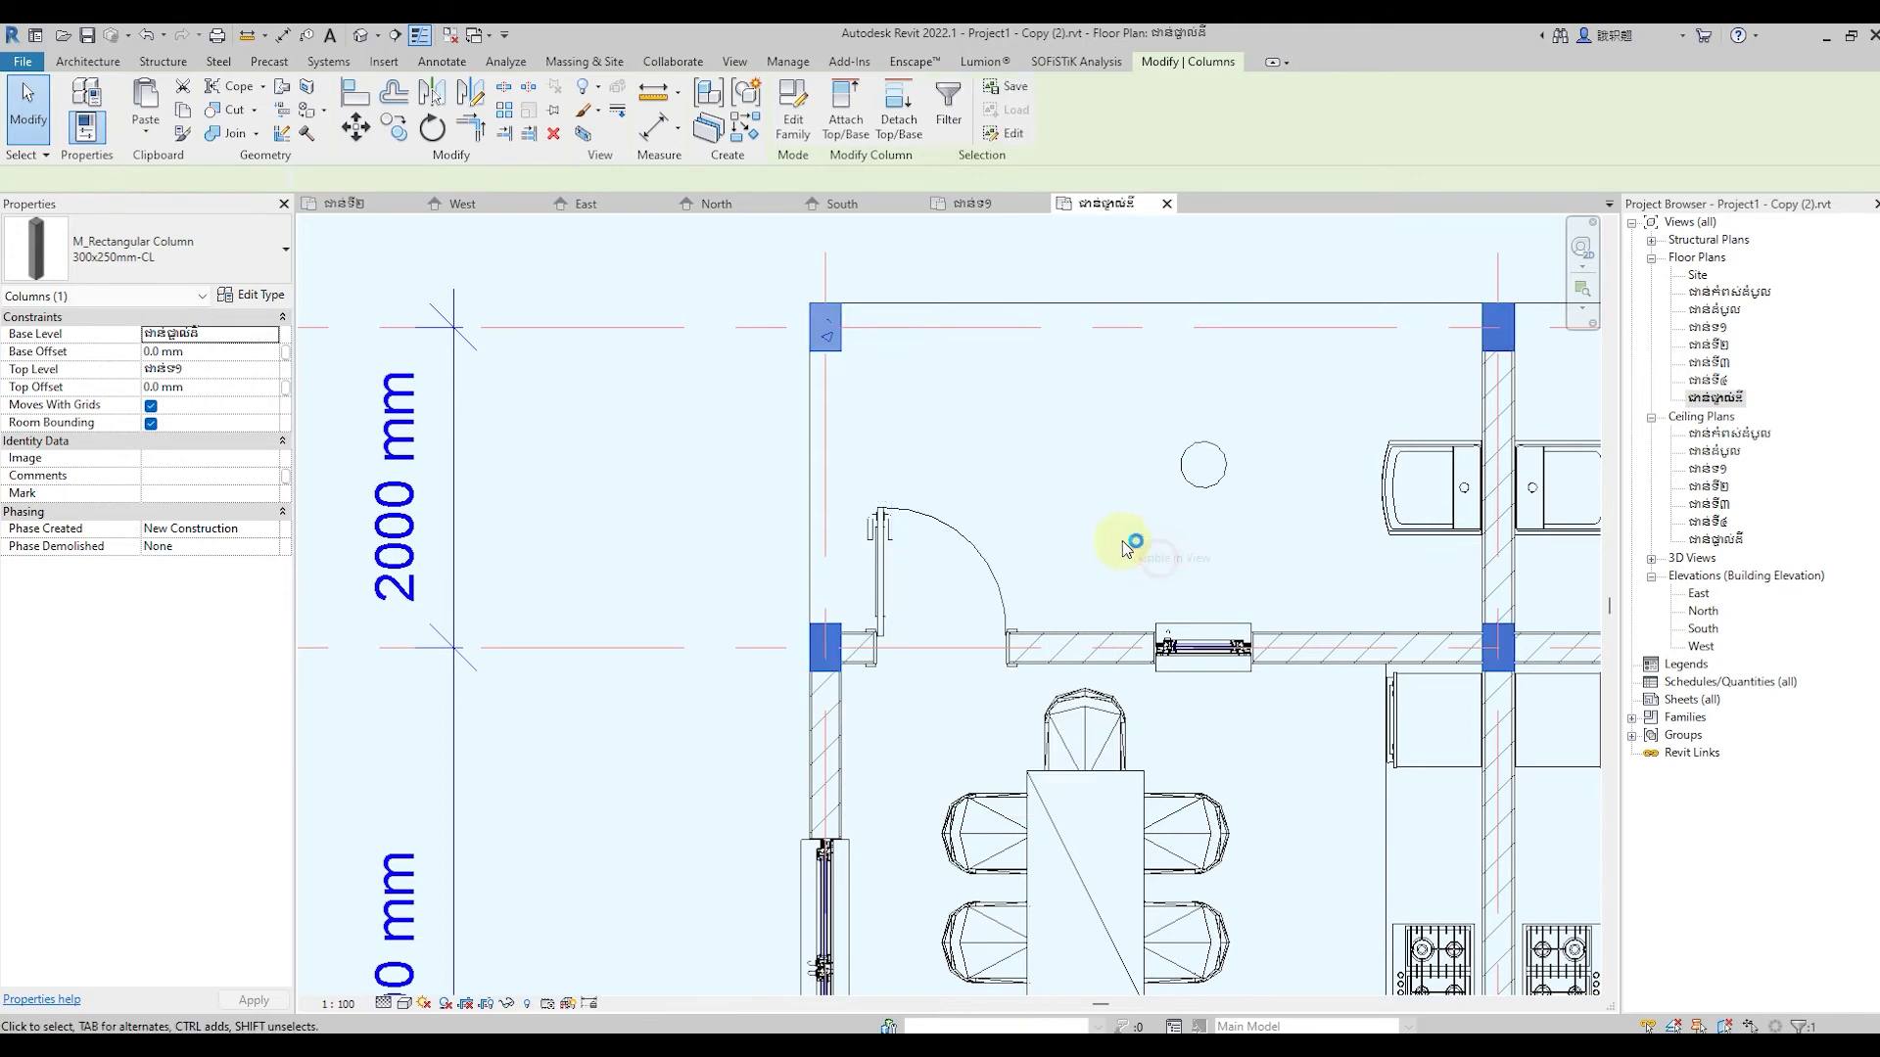
Override the columns' cut foreground and background patterns to Solid fill
{"action": "right_click", "coordinate": [839, 346]}
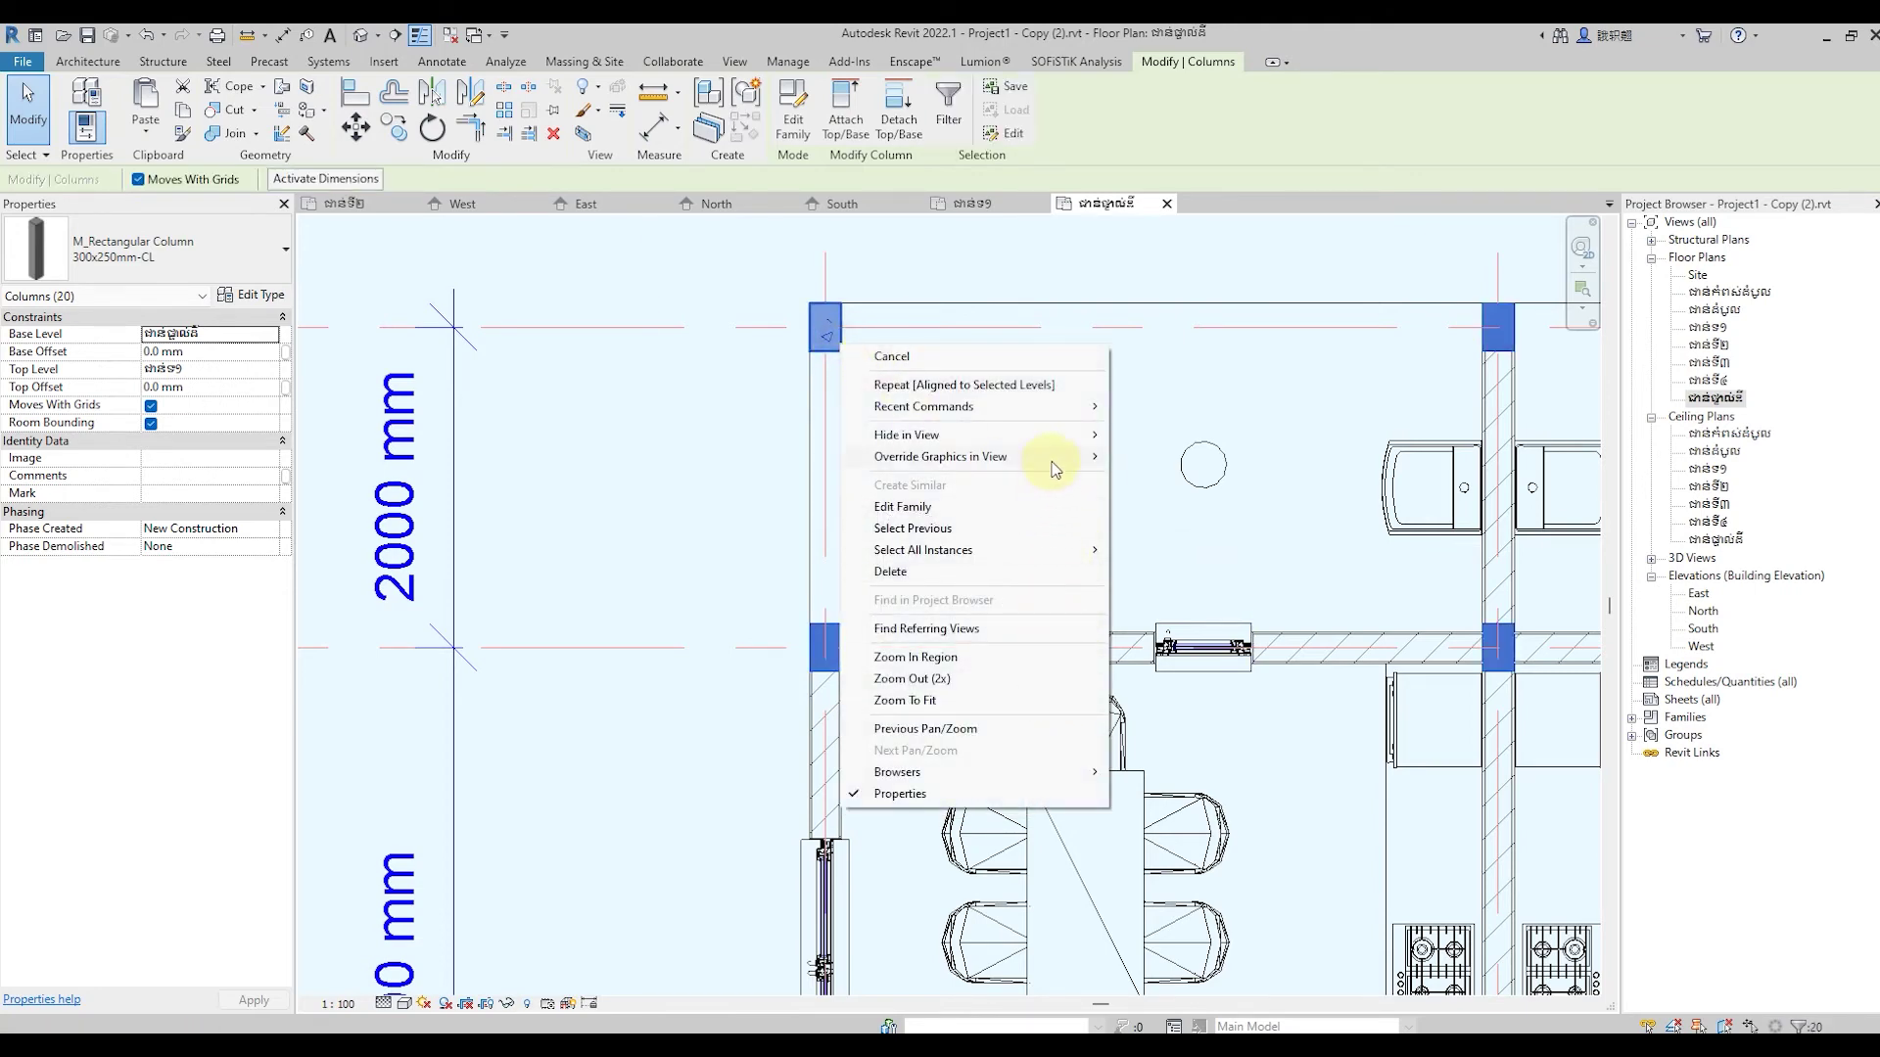
{"action": "mouse_move", "coordinate": [969, 456]}
{"action": "left_click", "coordinate": [1171, 458]}
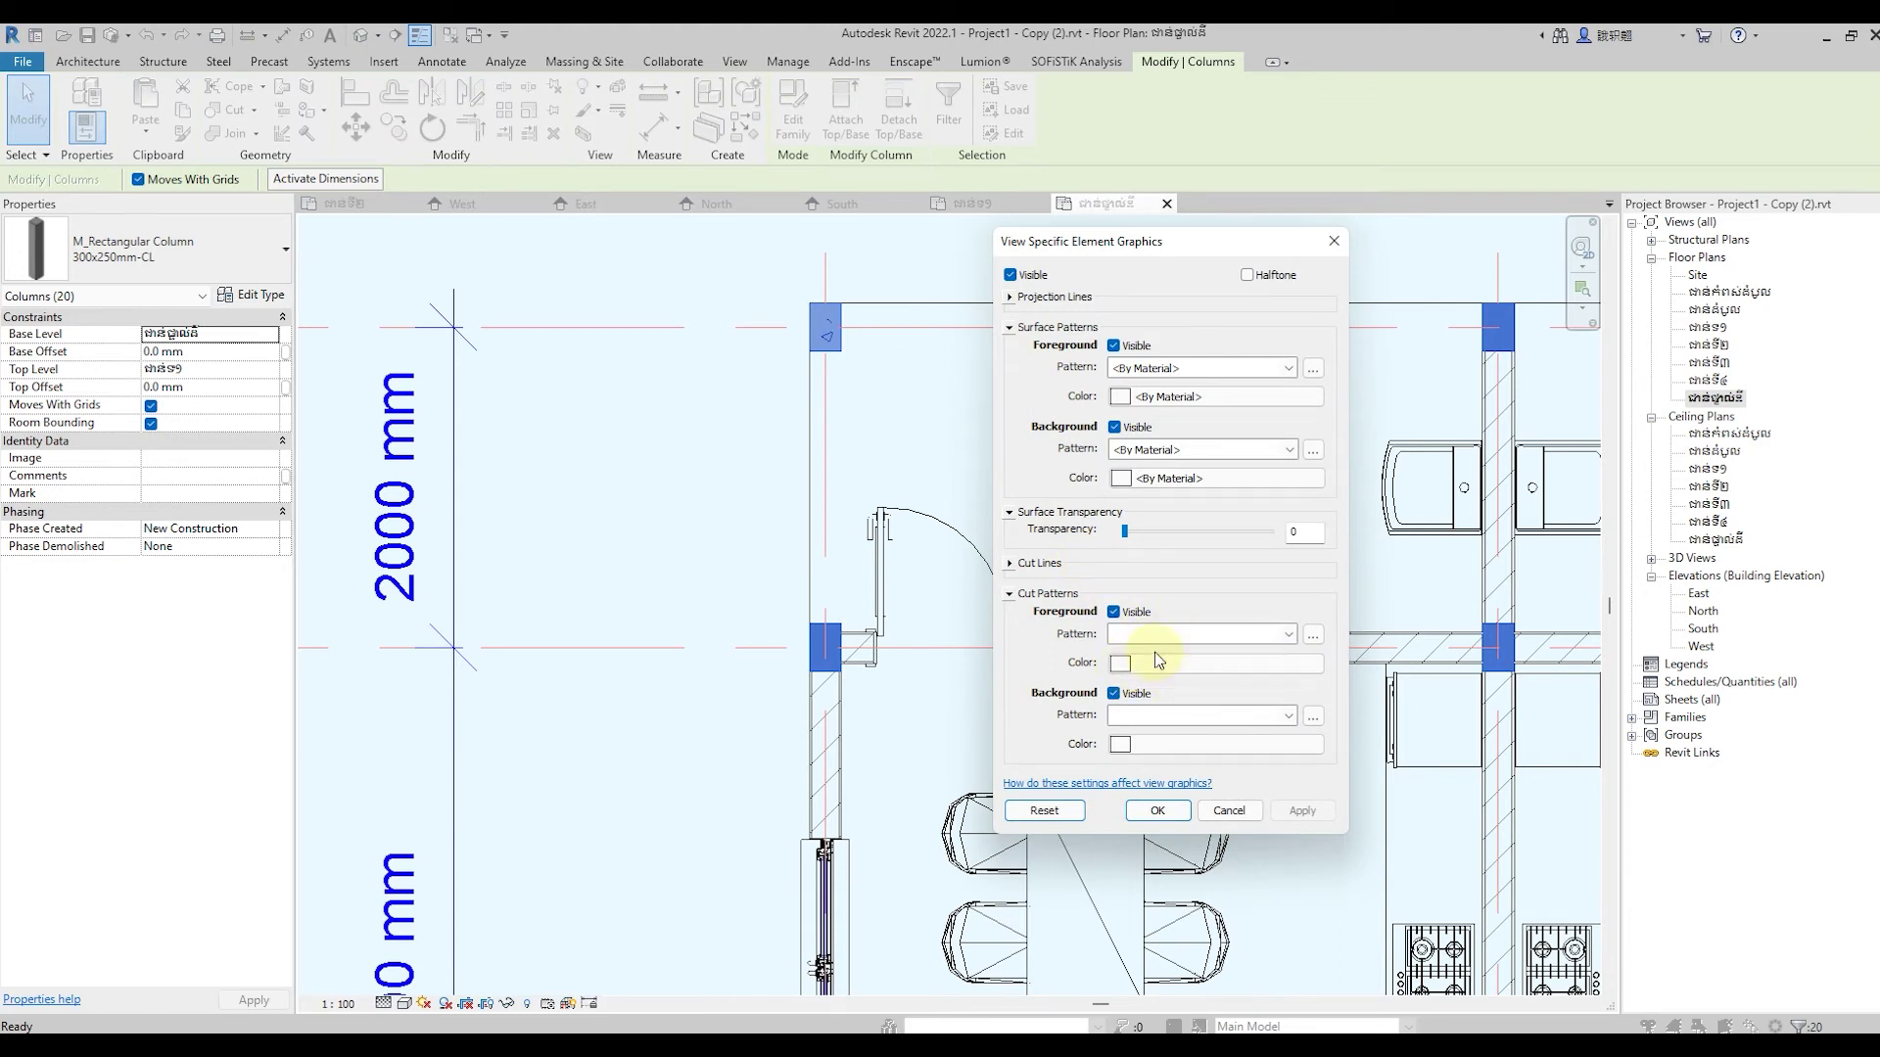
{"action": "left_click", "coordinate": [1194, 635]}
{"action": "left_click", "coordinate": [1170, 176]}
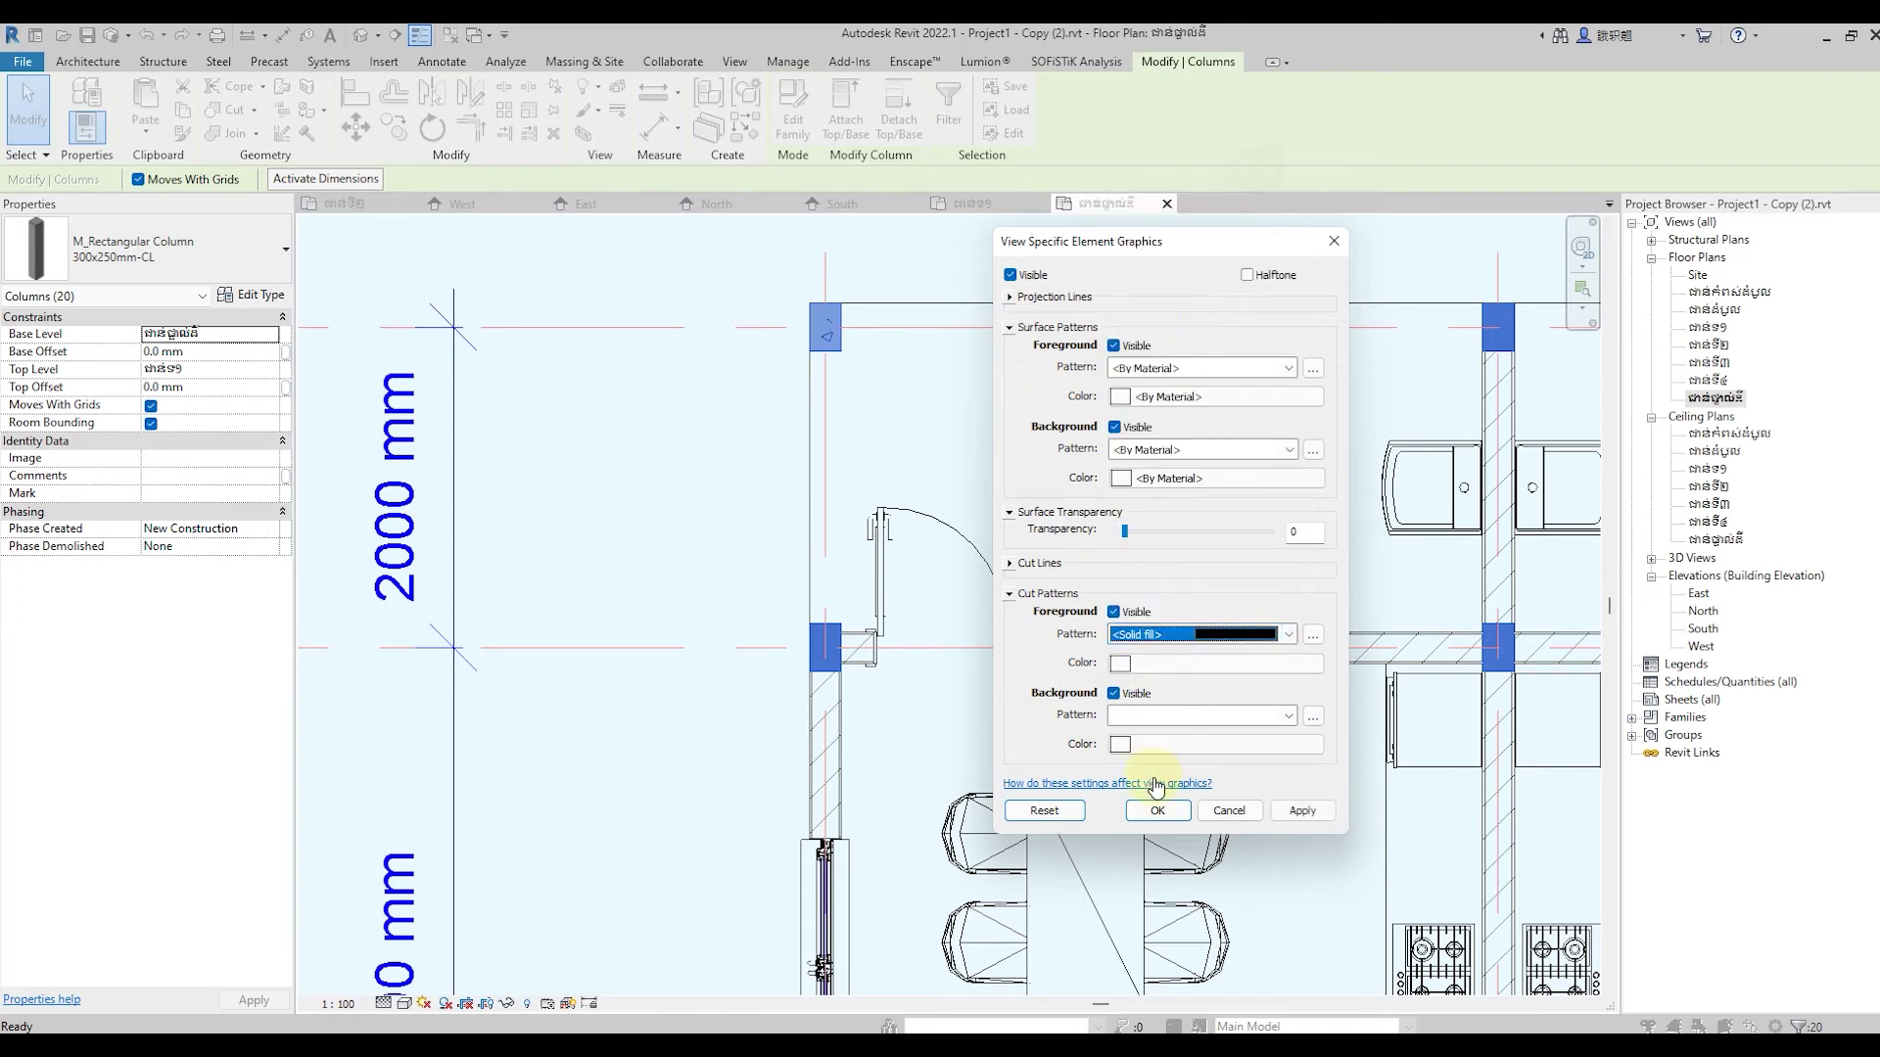
{"action": "left_click", "coordinate": [1151, 732]}
{"action": "left_click", "coordinate": [1220, 256]}
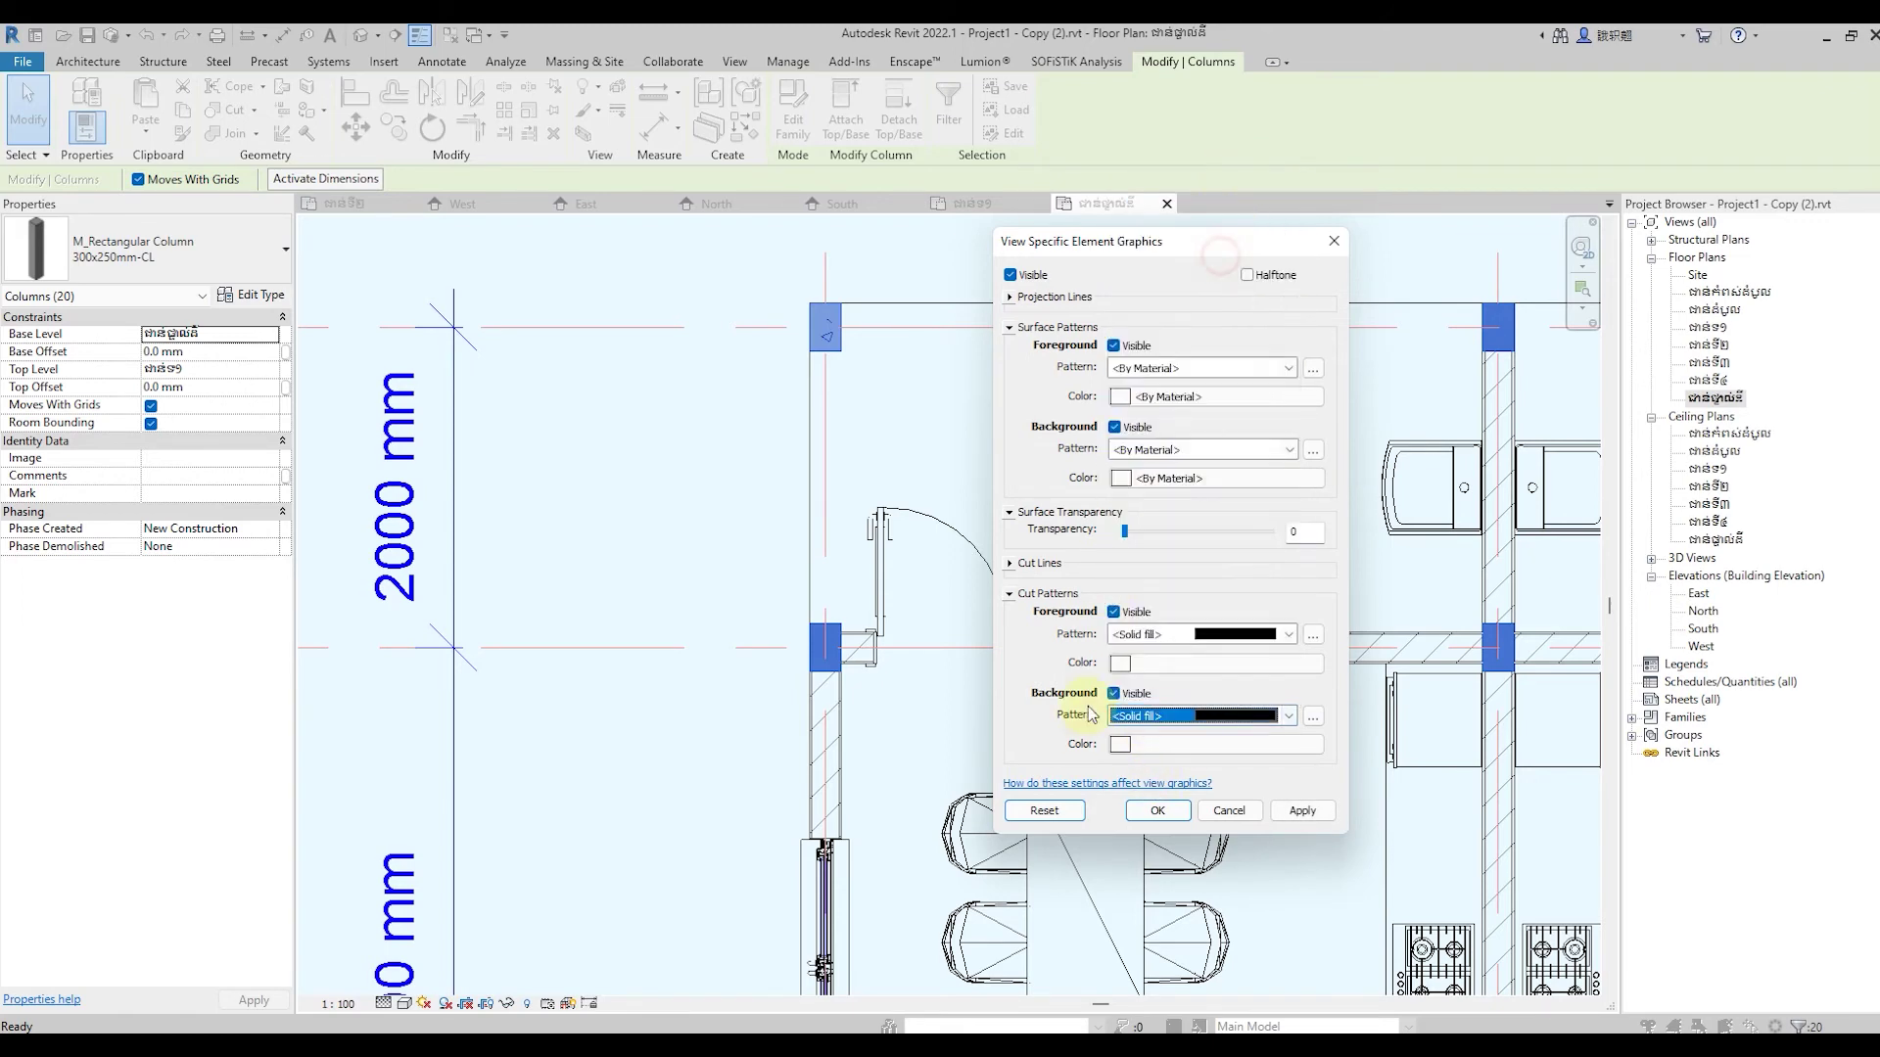
Set both cut pattern colours to black and apply the column override
{"action": "left_click", "coordinate": [1120, 665]}
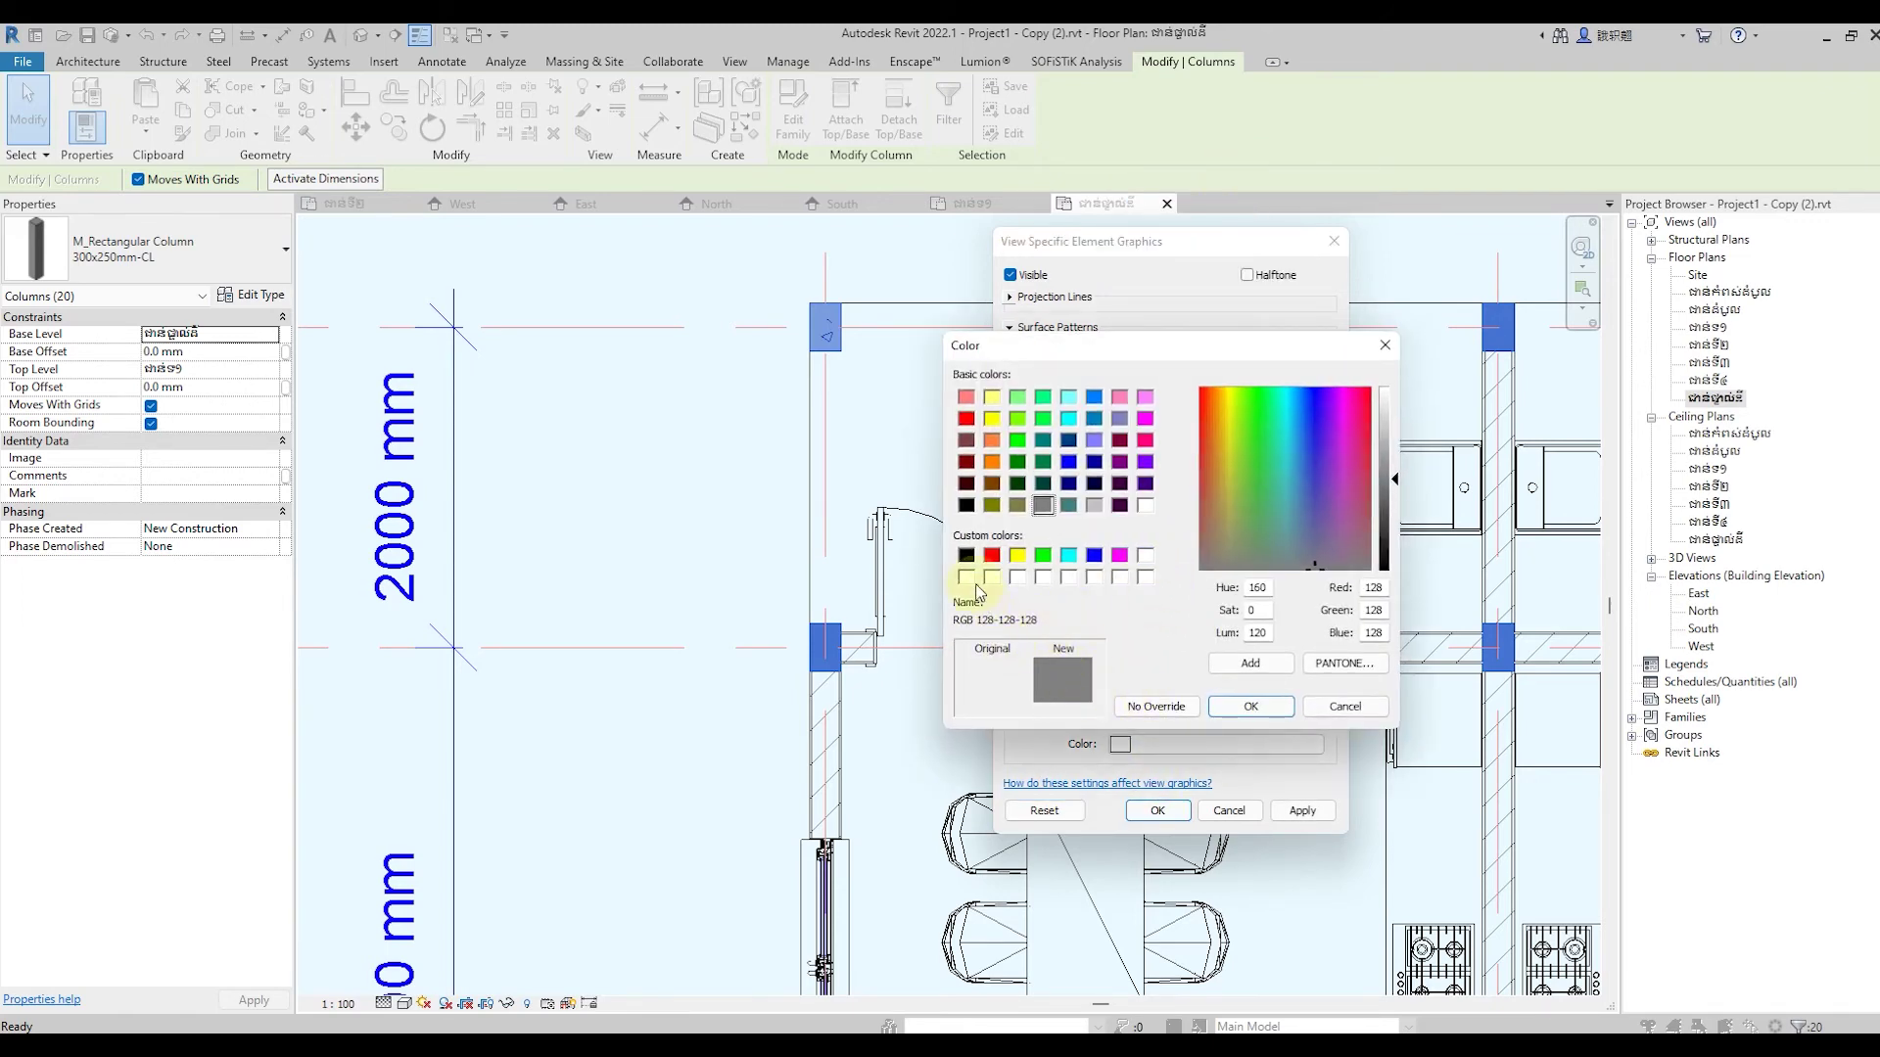
{"action": "left_click", "coordinate": [965, 555]}
{"action": "left_click", "coordinate": [1251, 706]}
{"action": "left_click", "coordinate": [1120, 744]}
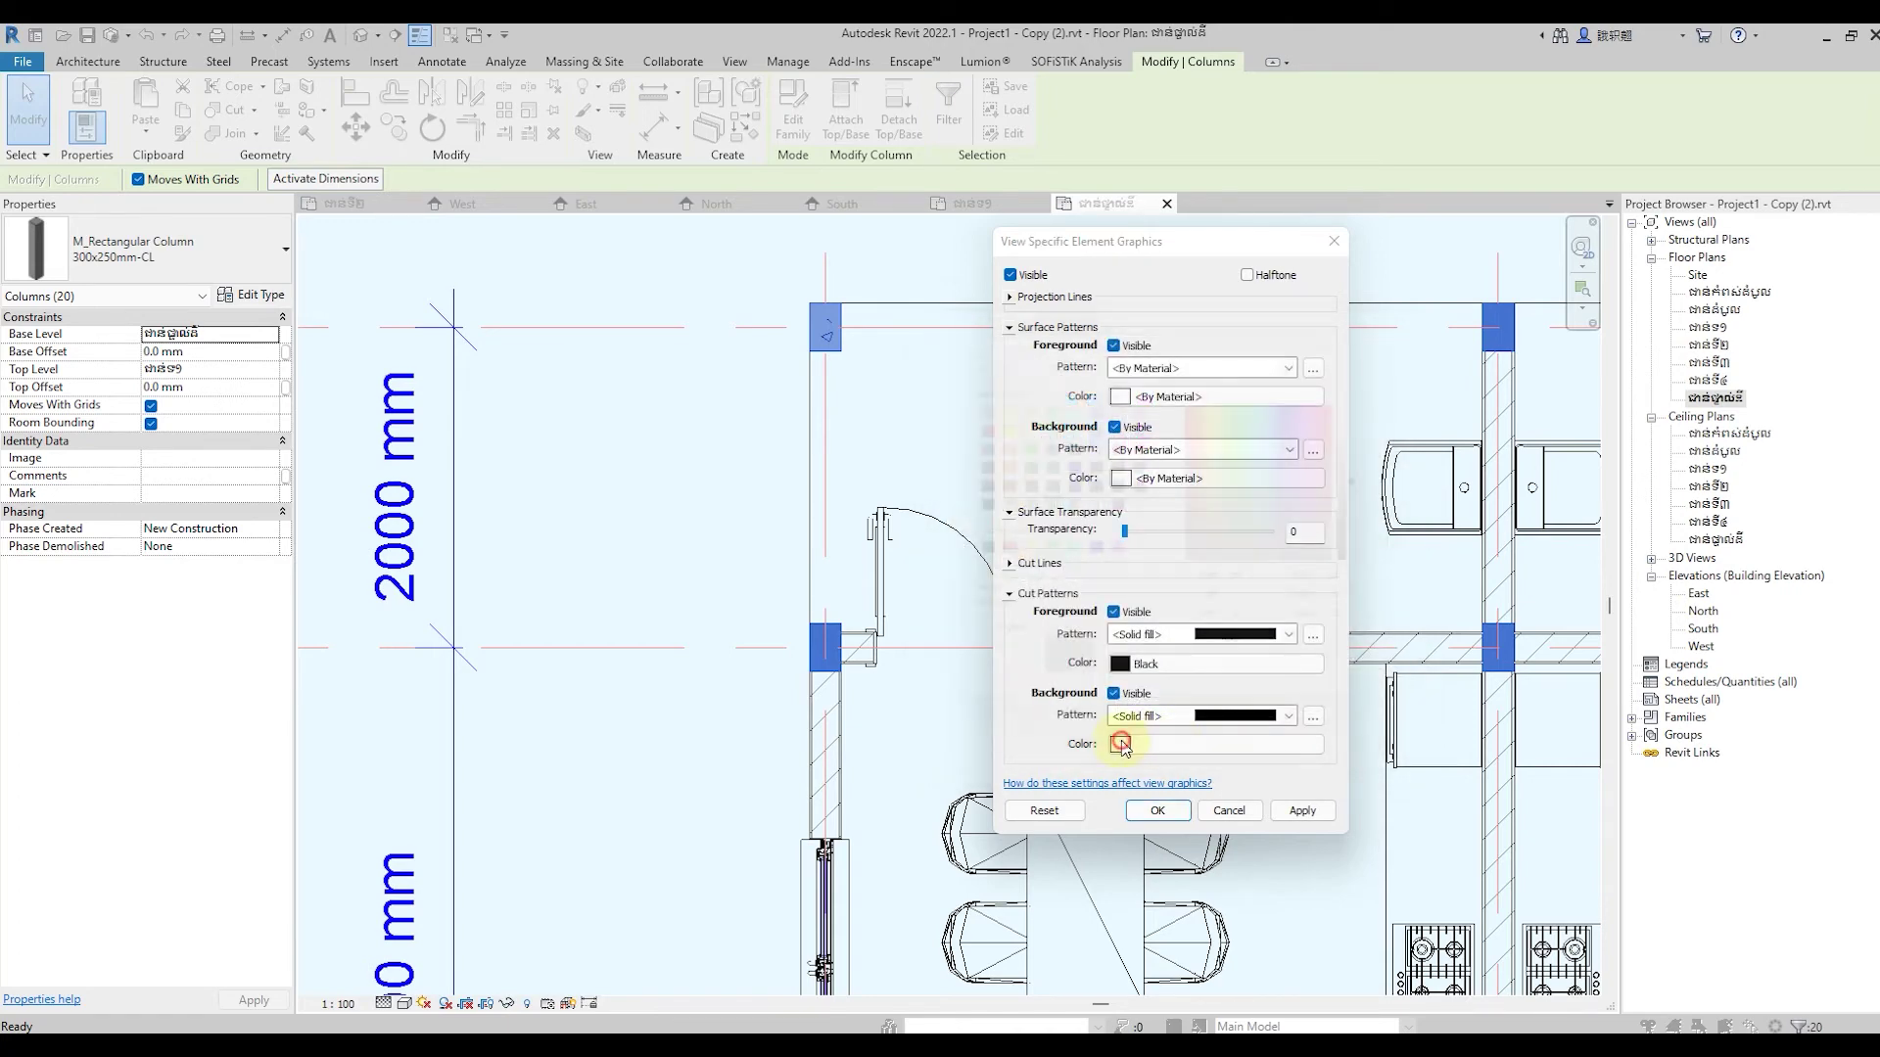
{"action": "left_click", "coordinate": [965, 555]}
{"action": "left_click", "coordinate": [1251, 706]}
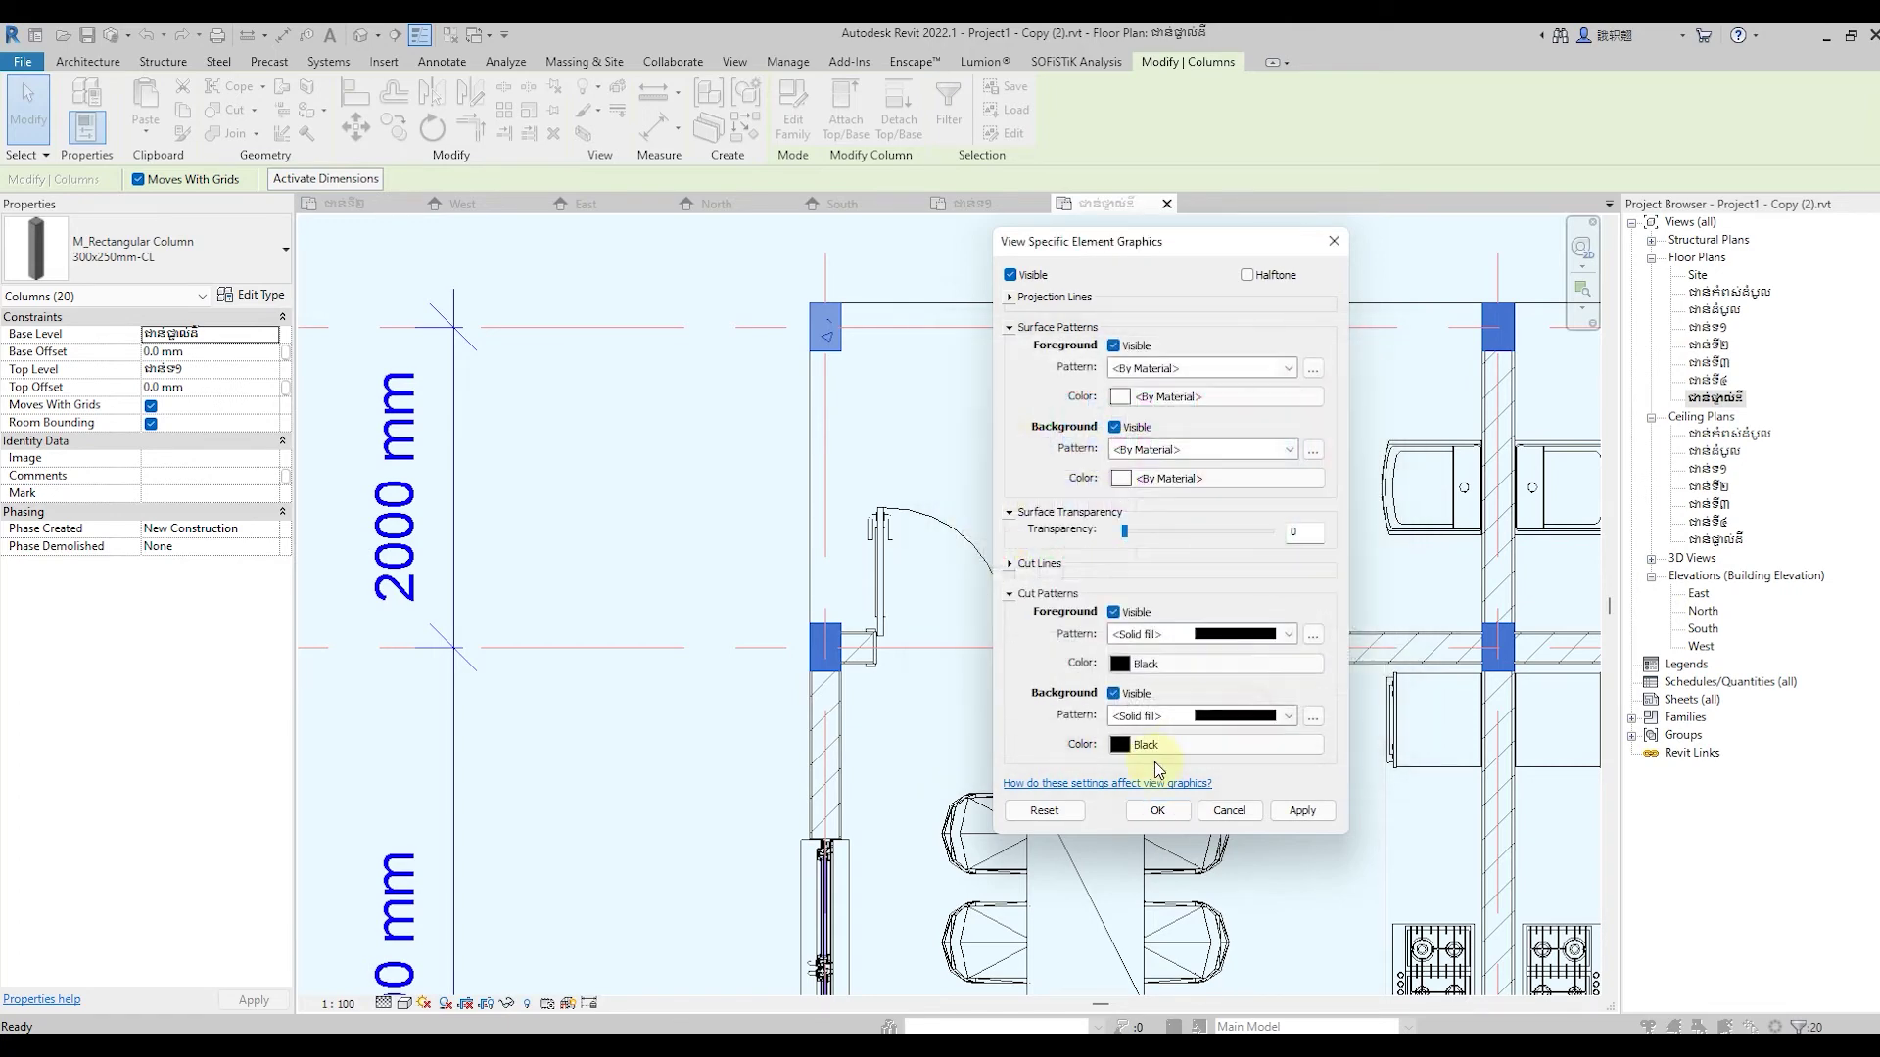
{"action": "left_click", "coordinate": [1300, 813]}
{"action": "left_click", "coordinate": [1159, 820]}
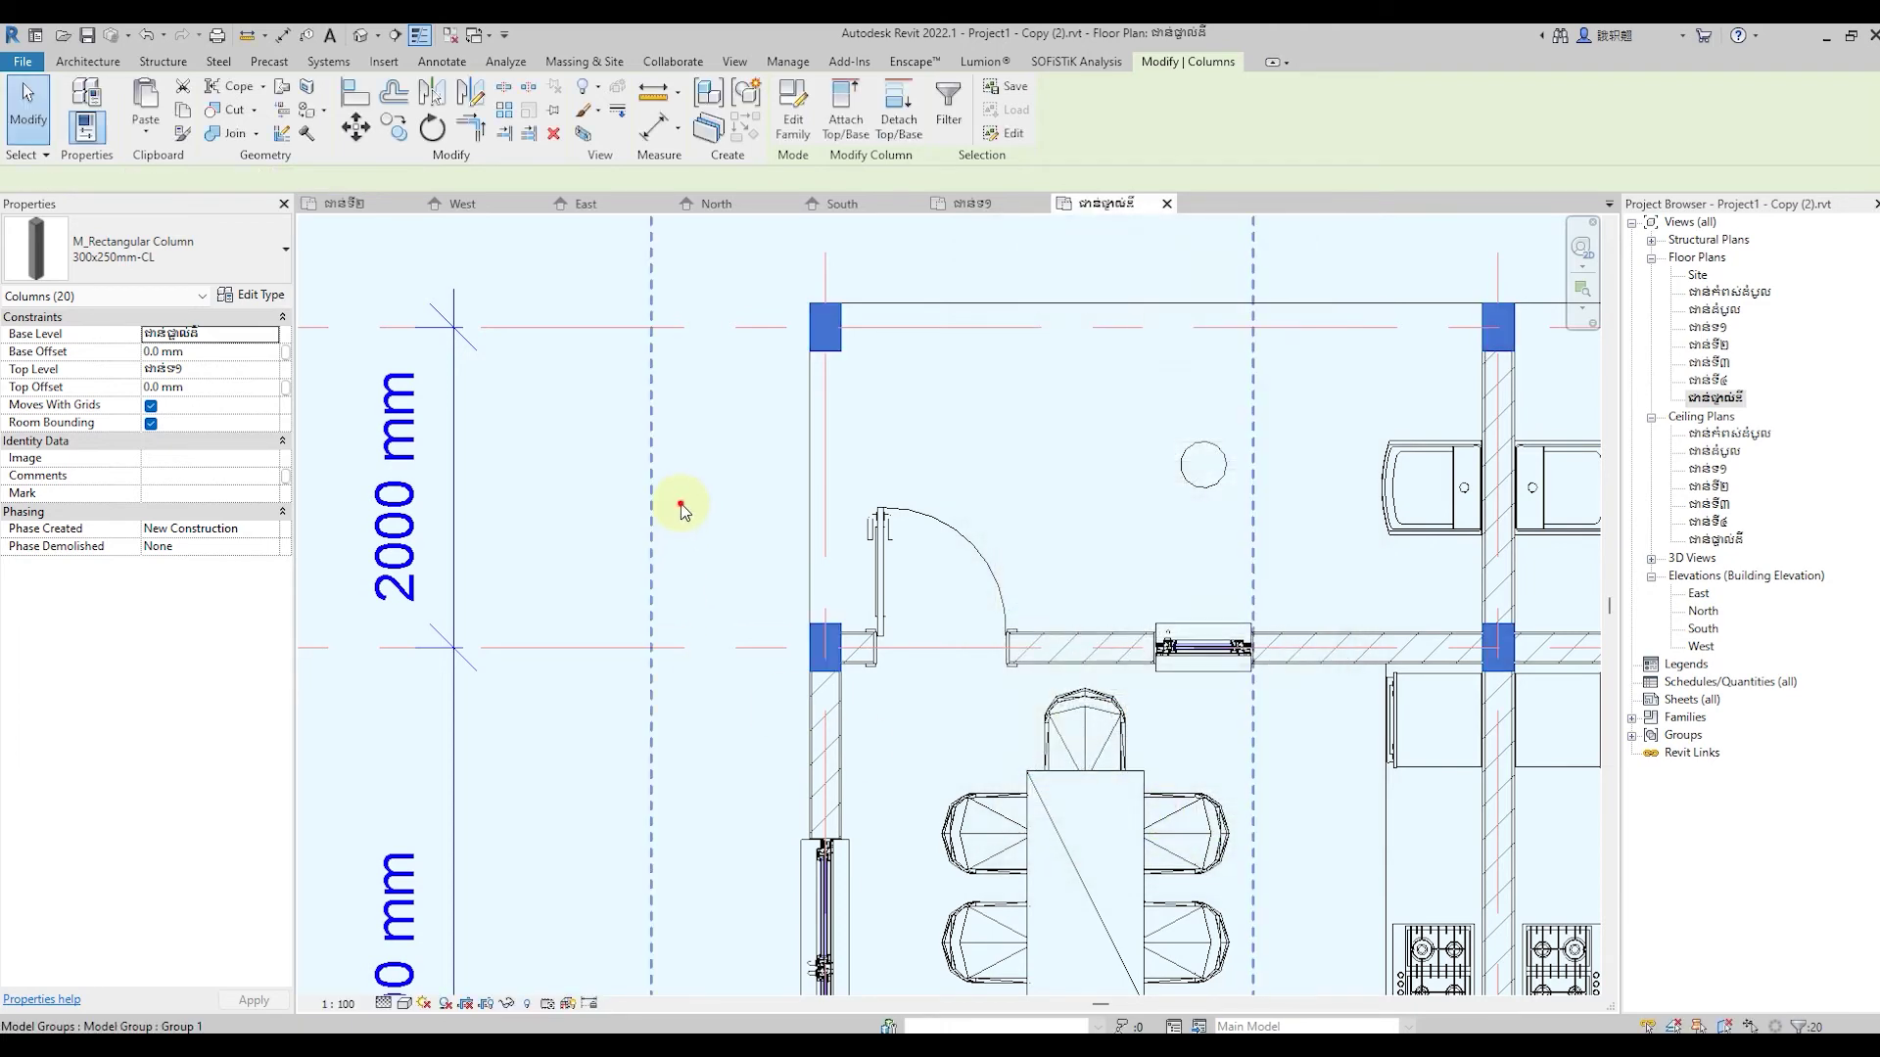
Clear the selection and zoom out to check the black columns on the ground floor
{"action": "left_click", "coordinate": [860, 457]}
{"action": "scroll", "coordinate": [984, 431], "scroll_direction": "down", "scroll_amount": 2}
{"action": "scroll", "coordinate": [984, 430], "scroll_direction": "down", "scroll_amount": 3}
{"action": "left_click", "coordinate": [1363, 336]}
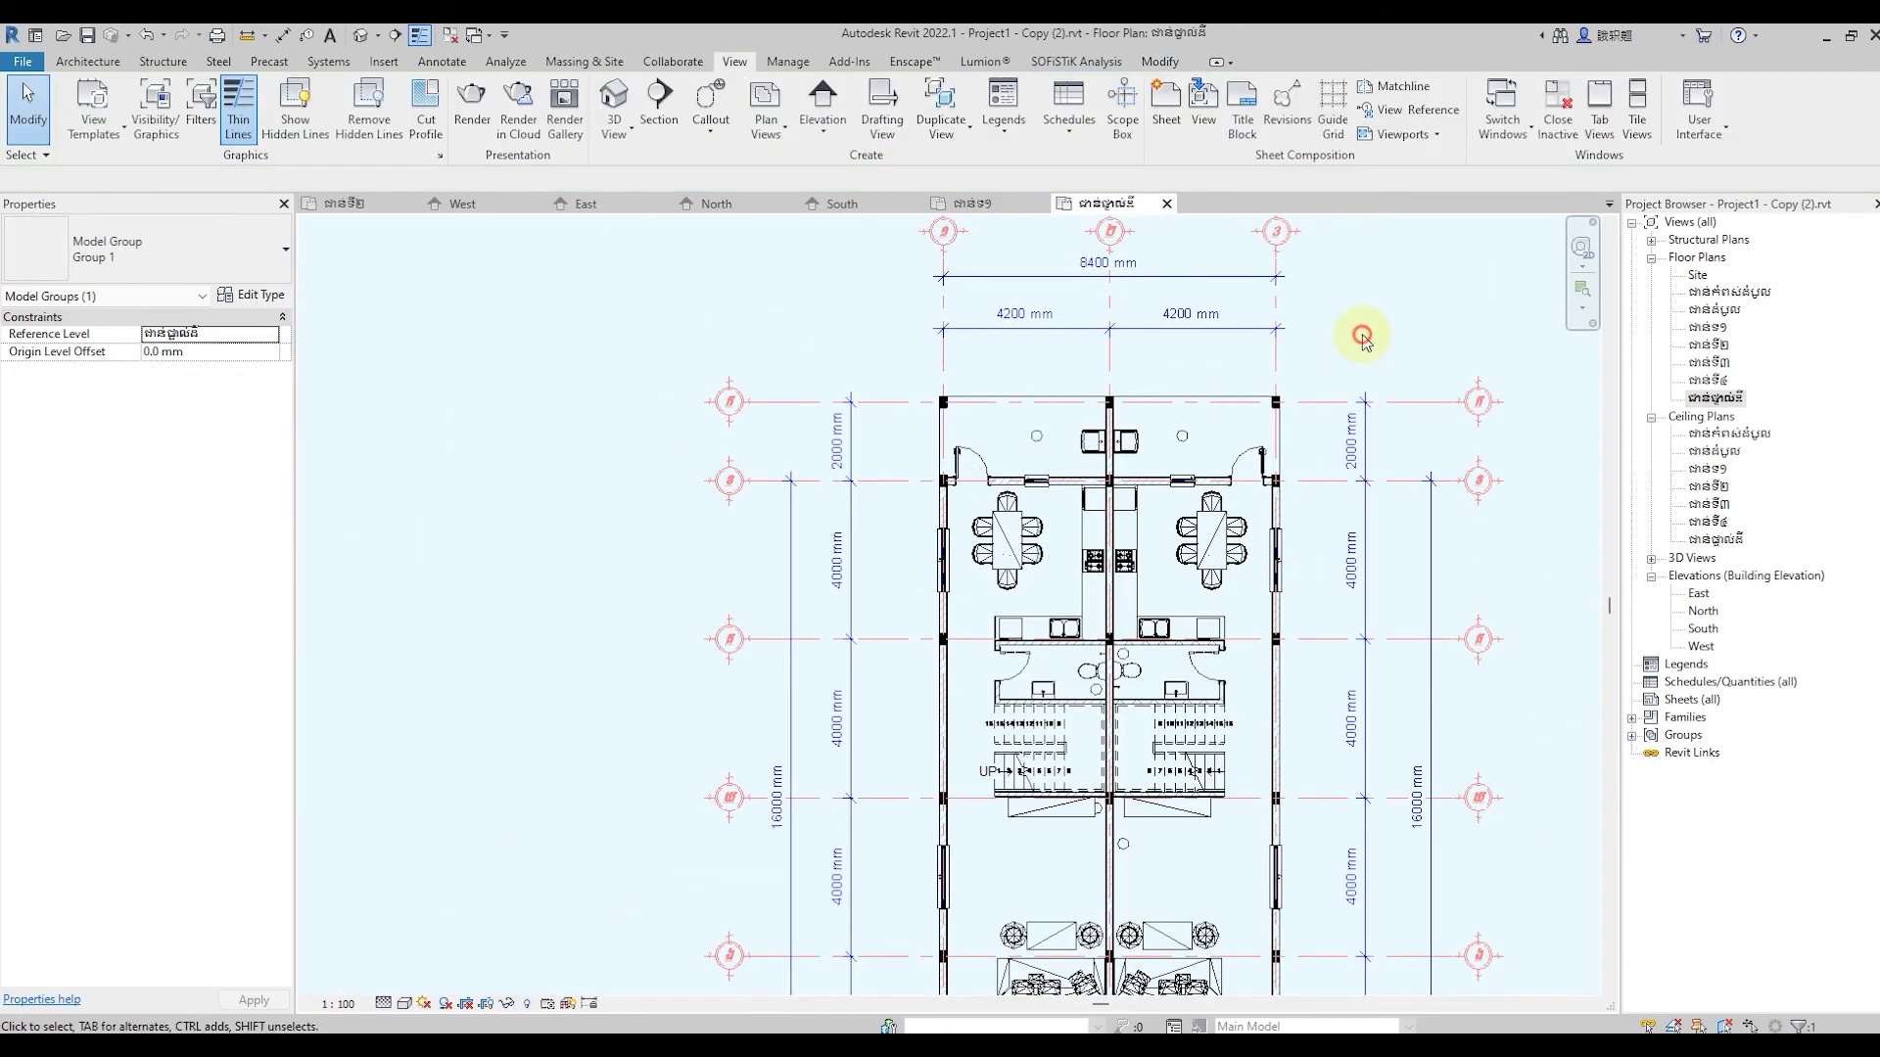
{"action": "scroll", "coordinate": [783, 568], "scroll_direction": "down", "scroll_amount": 1}
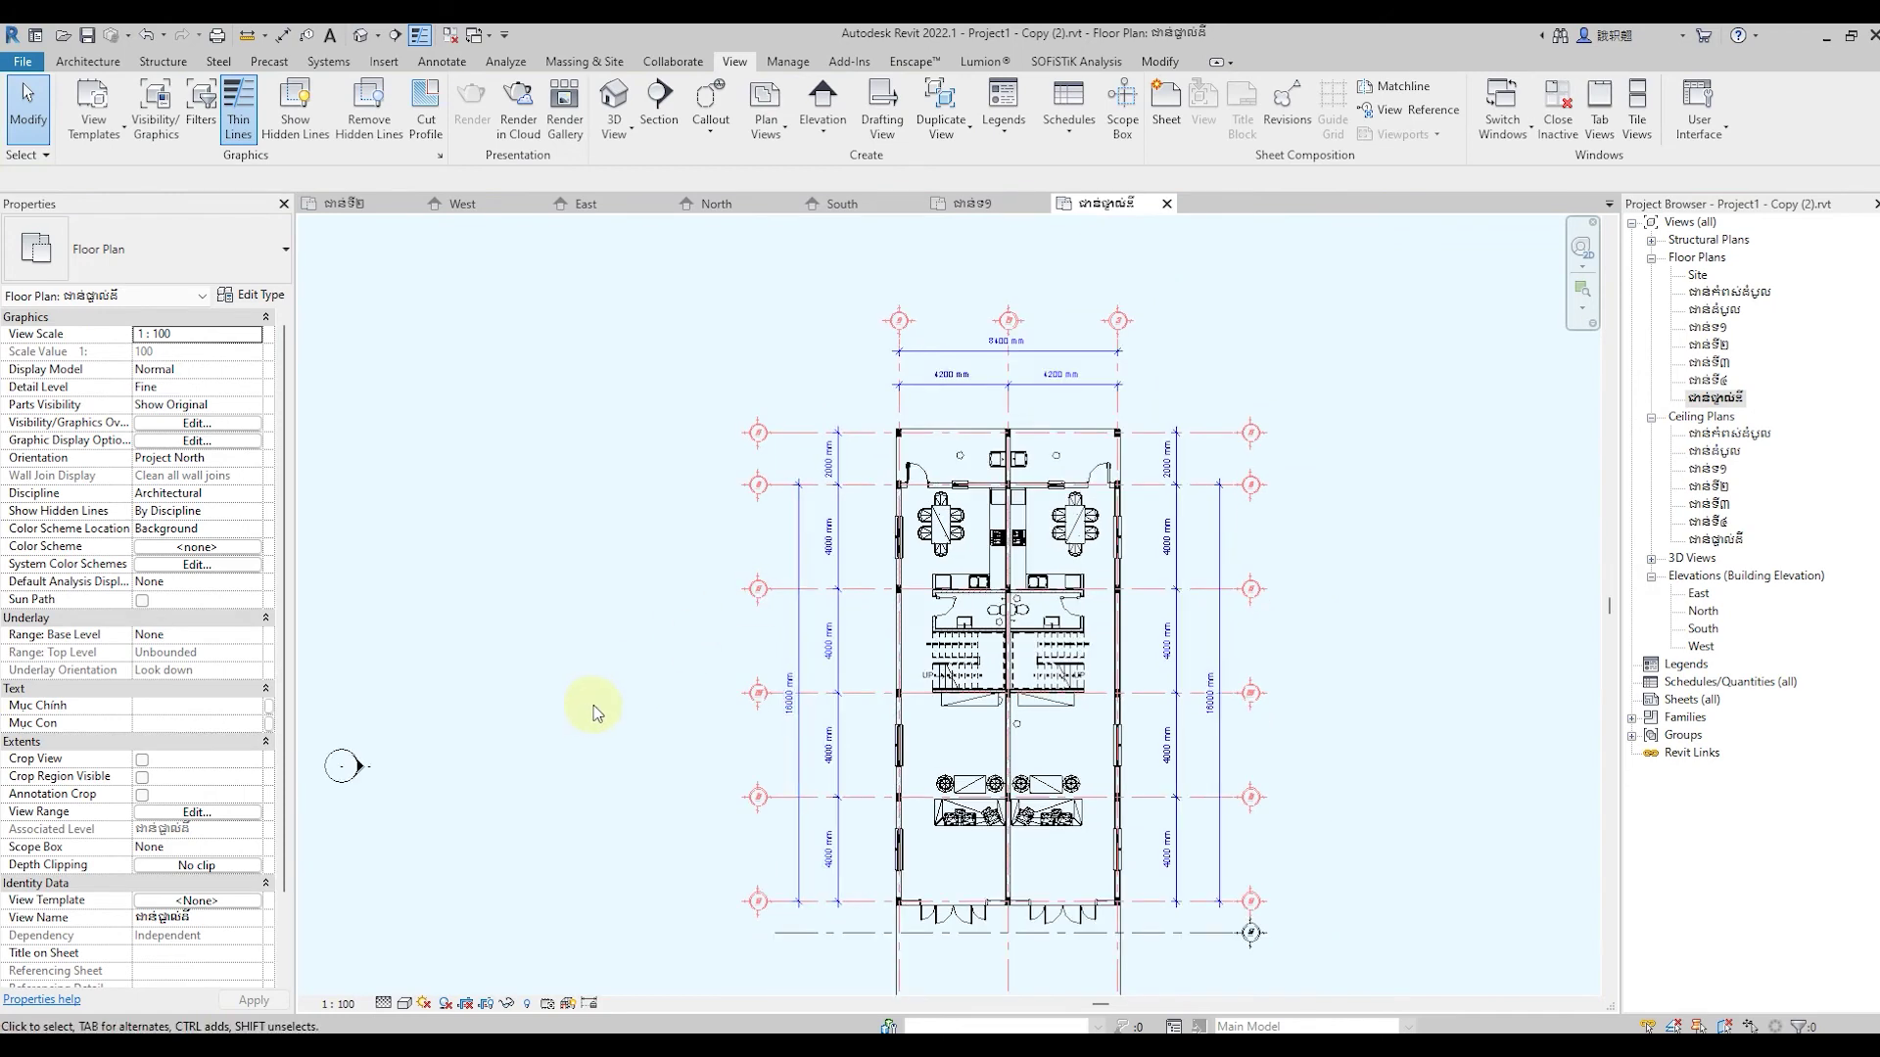
{"action": "scroll", "coordinate": [631, 685], "scroll_direction": "up", "scroll_amount": 1}
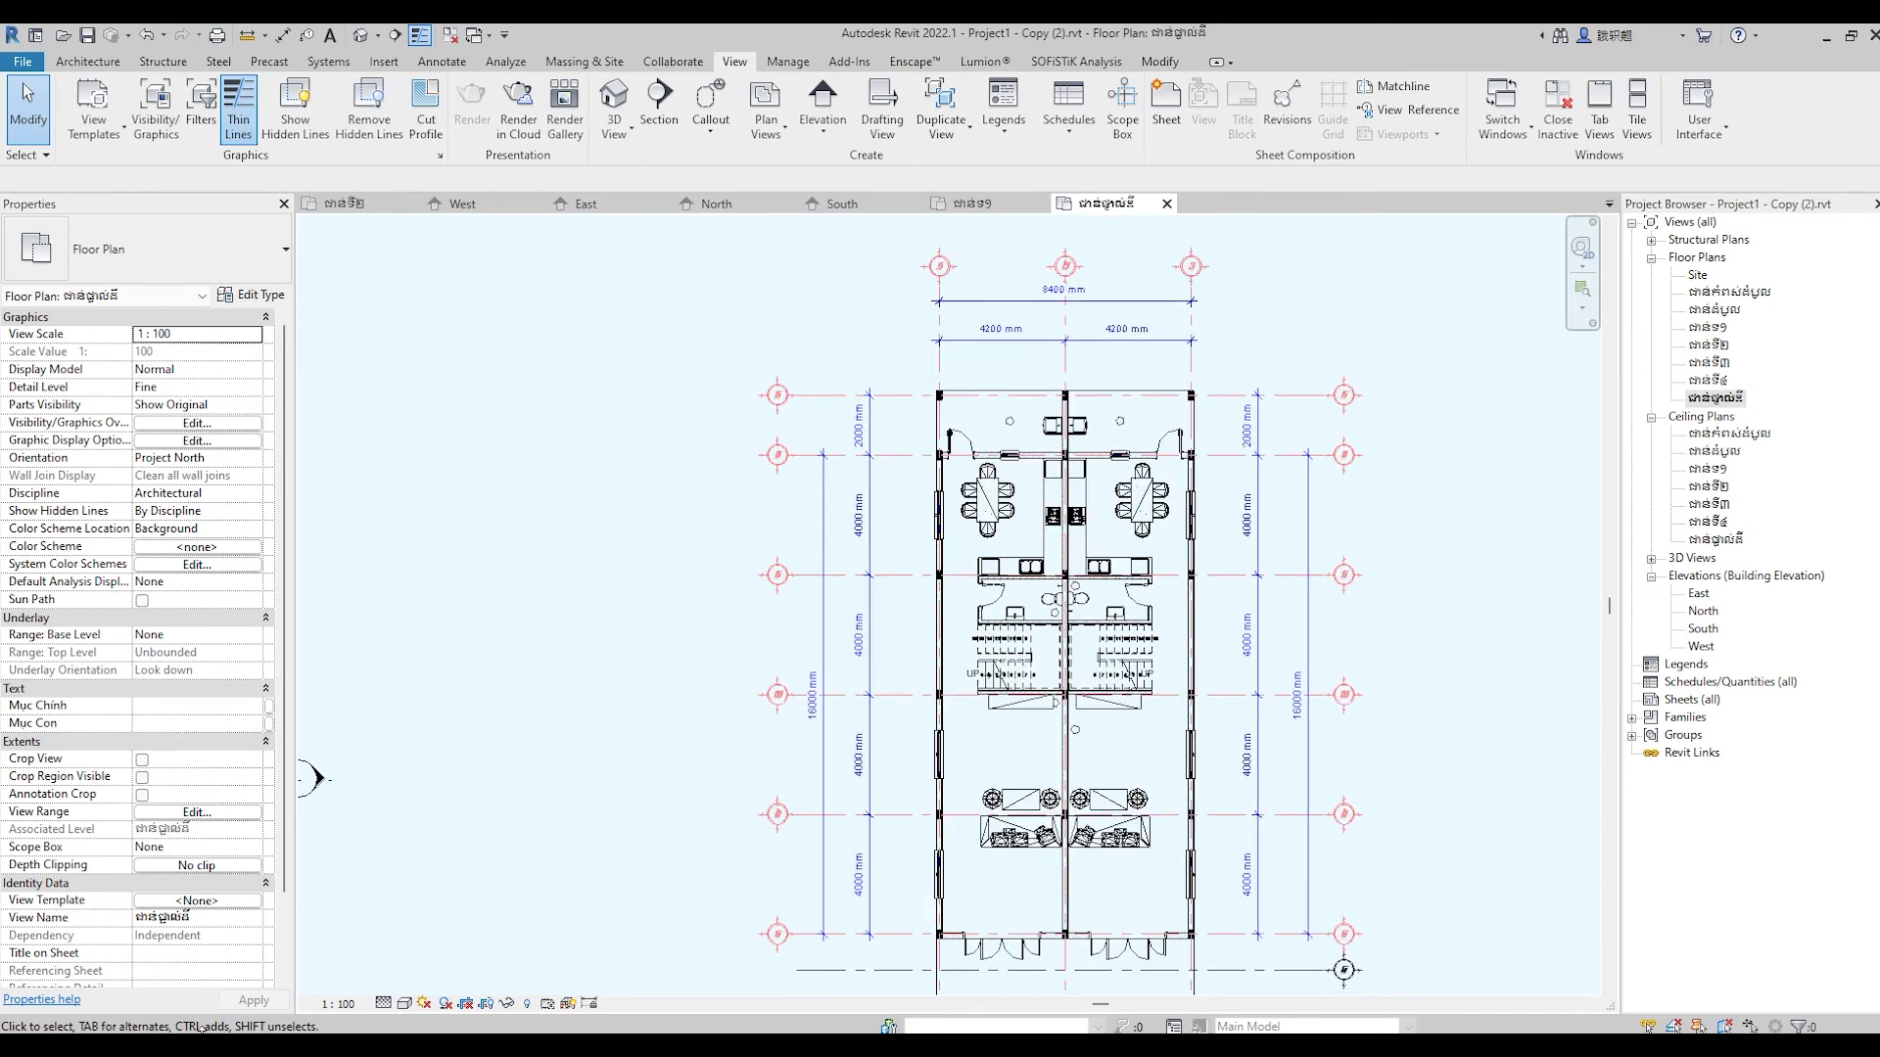
{"action": "scroll", "coordinate": [779, 555], "scroll_direction": "down", "scroll_amount": 1}
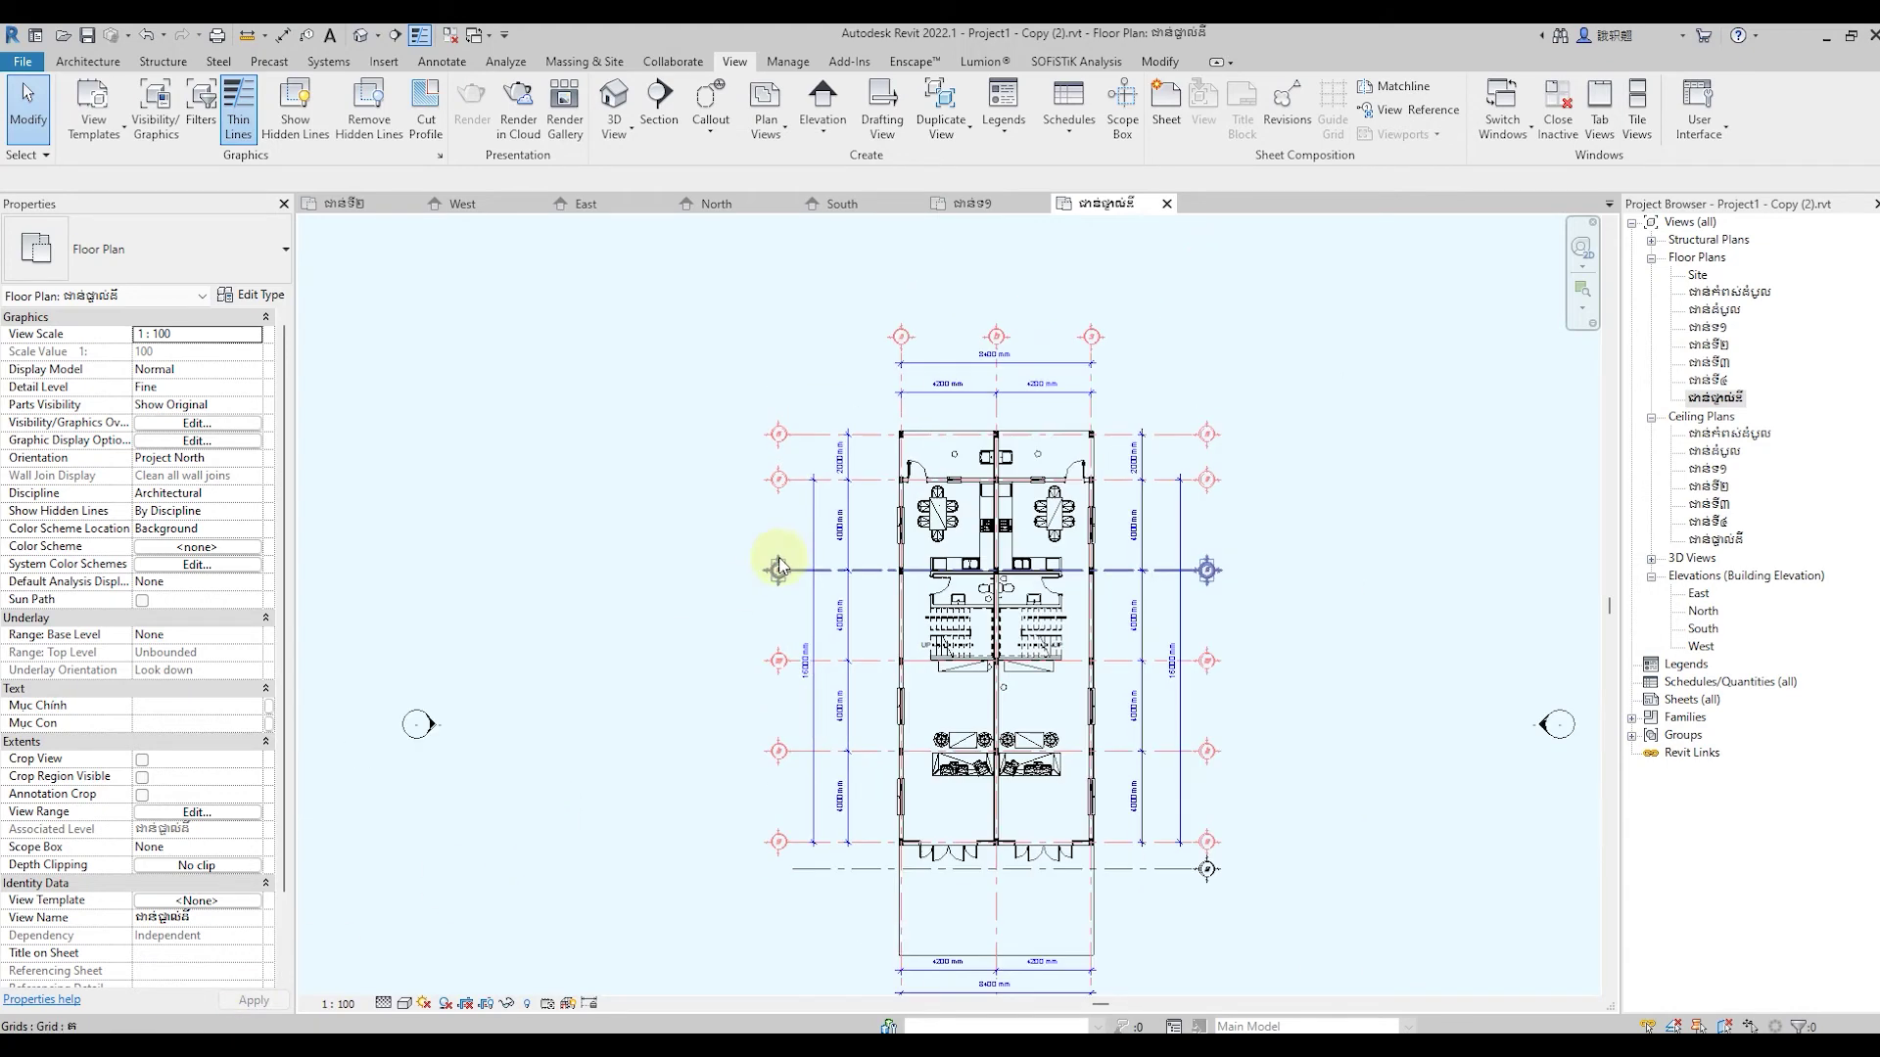
Open the ជាន់ទី១ plan and zoom around to compare its grids and dimensions
{"action": "double_click", "coordinate": [1708, 336]}
{"action": "scroll", "coordinate": [1302, 466], "scroll_direction": "down", "scroll_amount": 1}
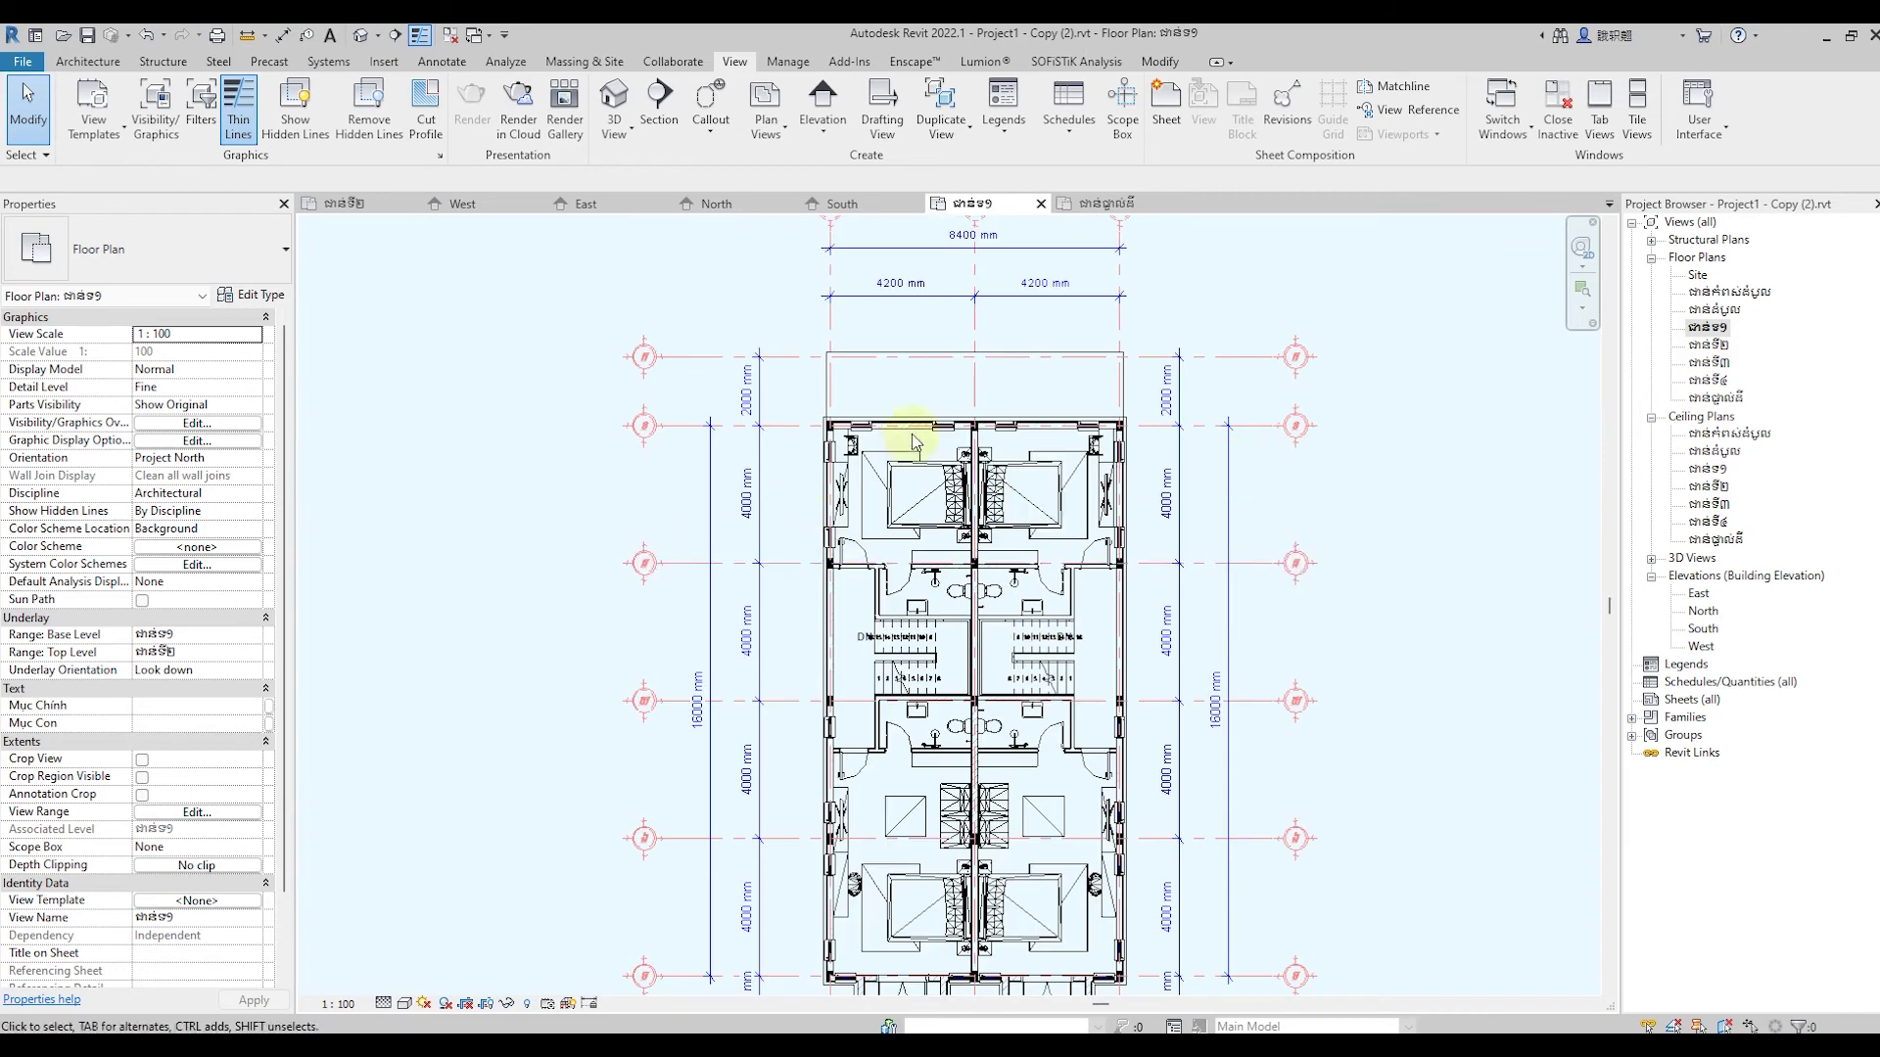
{"action": "scroll", "coordinate": [901, 421], "scroll_direction": "down", "scroll_amount": 1}
{"action": "scroll", "coordinate": [735, 496], "scroll_direction": "down", "scroll_amount": 1}
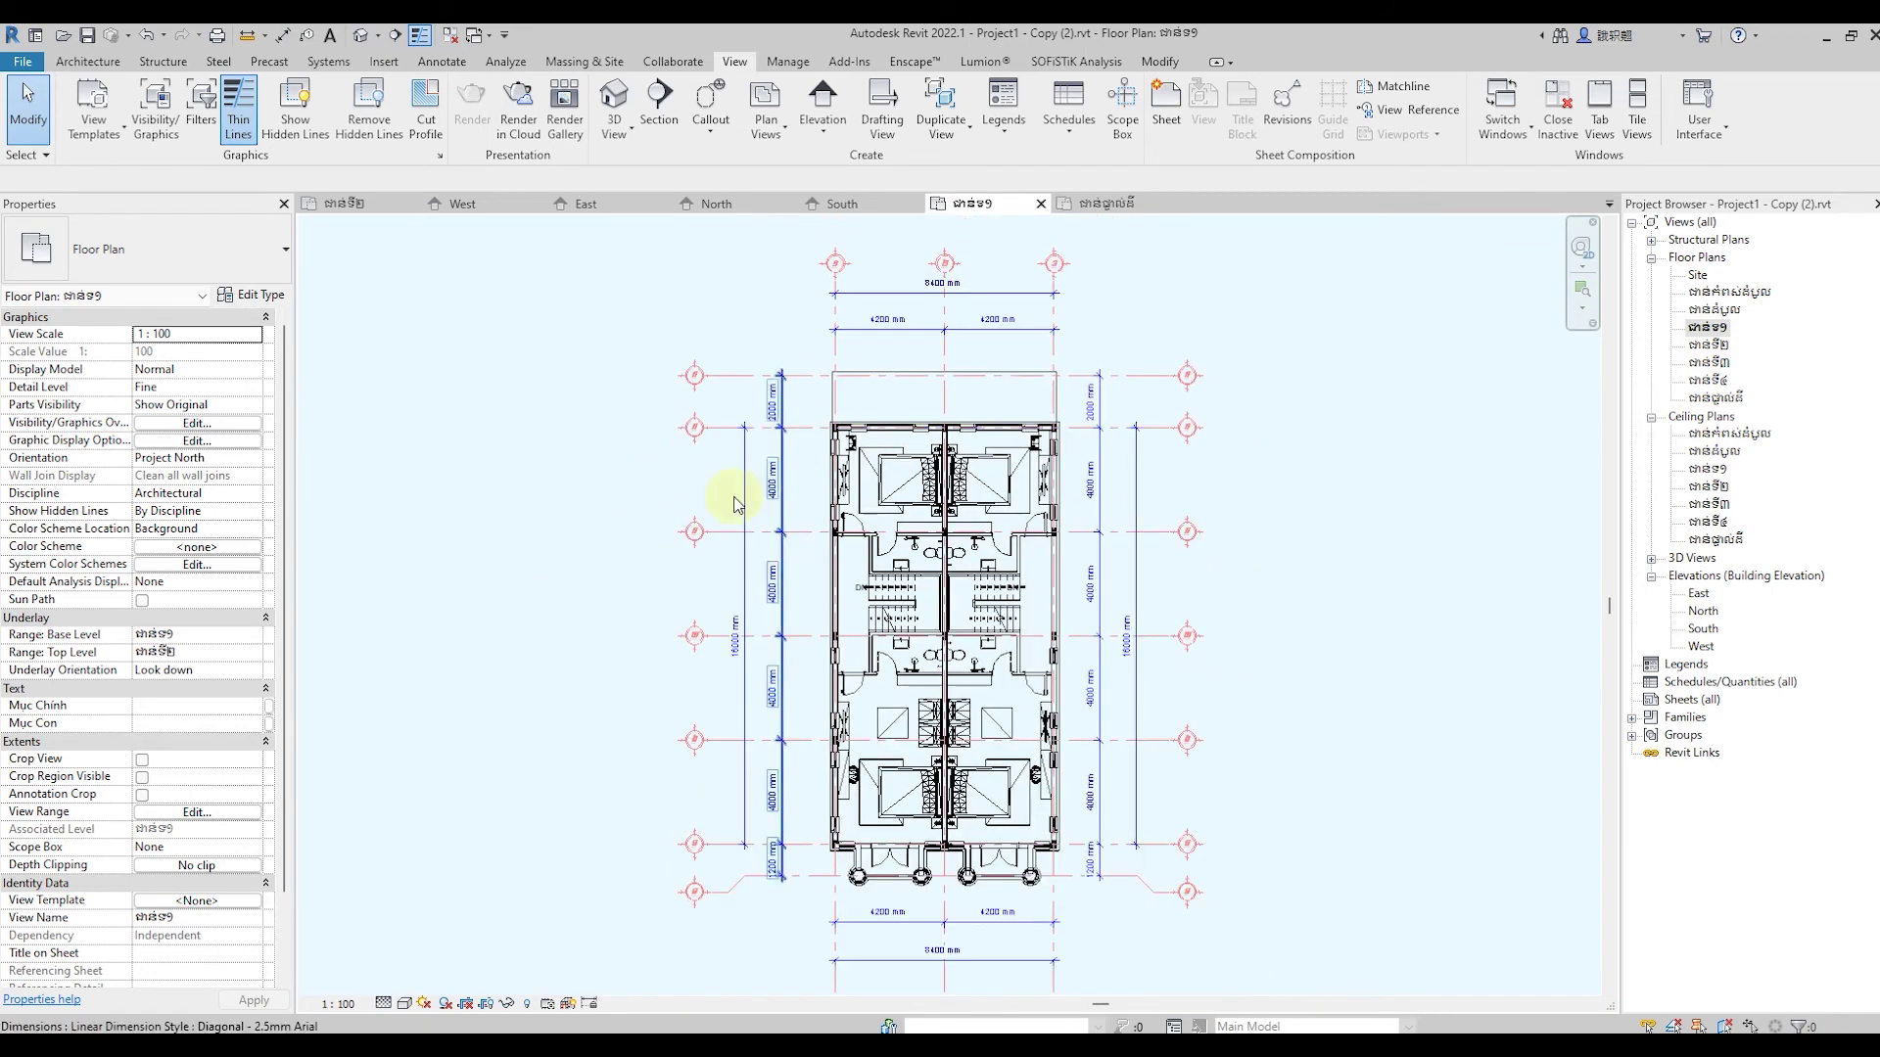
{"action": "scroll", "coordinate": [636, 585], "scroll_direction": "up", "scroll_amount": 1}
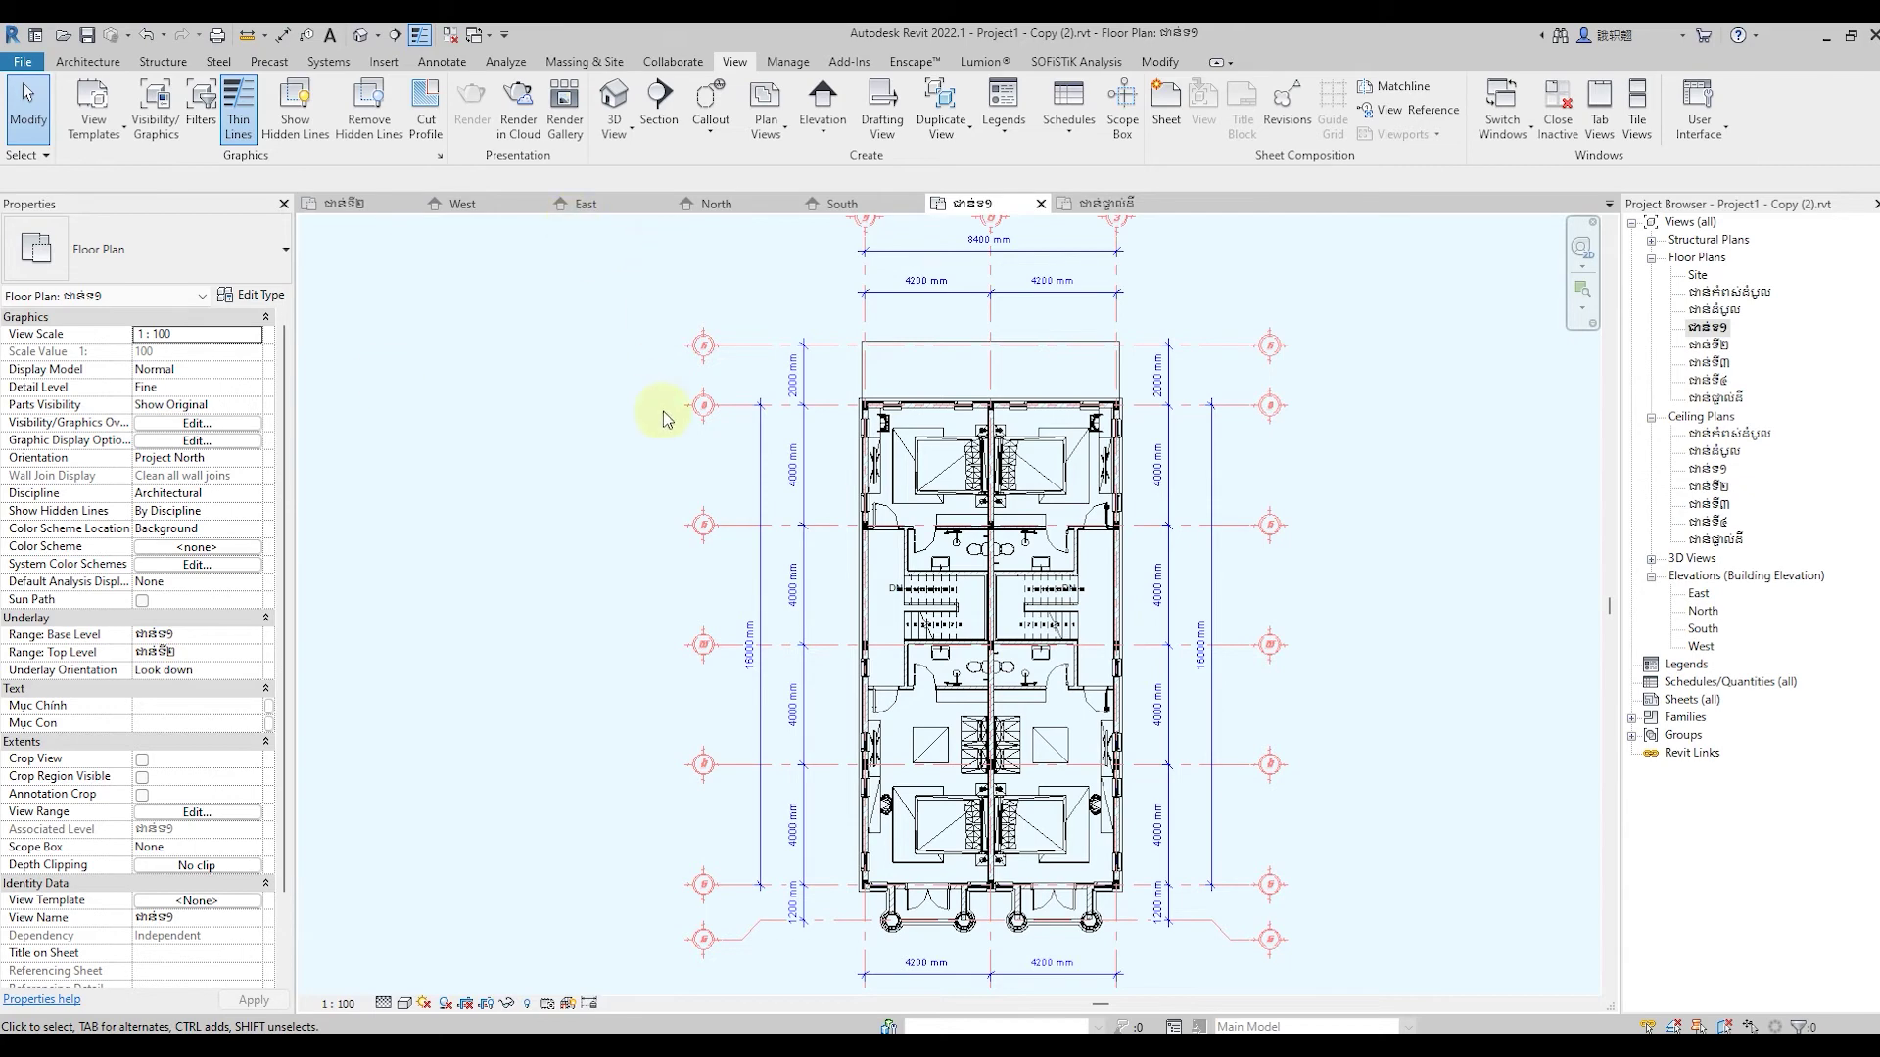
{"action": "scroll", "coordinate": [673, 394], "scroll_direction": "down", "scroll_amount": 1, "text": "ctrl"}
{"action": "scroll", "coordinate": [666, 676], "scroll_direction": "down", "scroll_amount": 1, "text": "ctrl"}
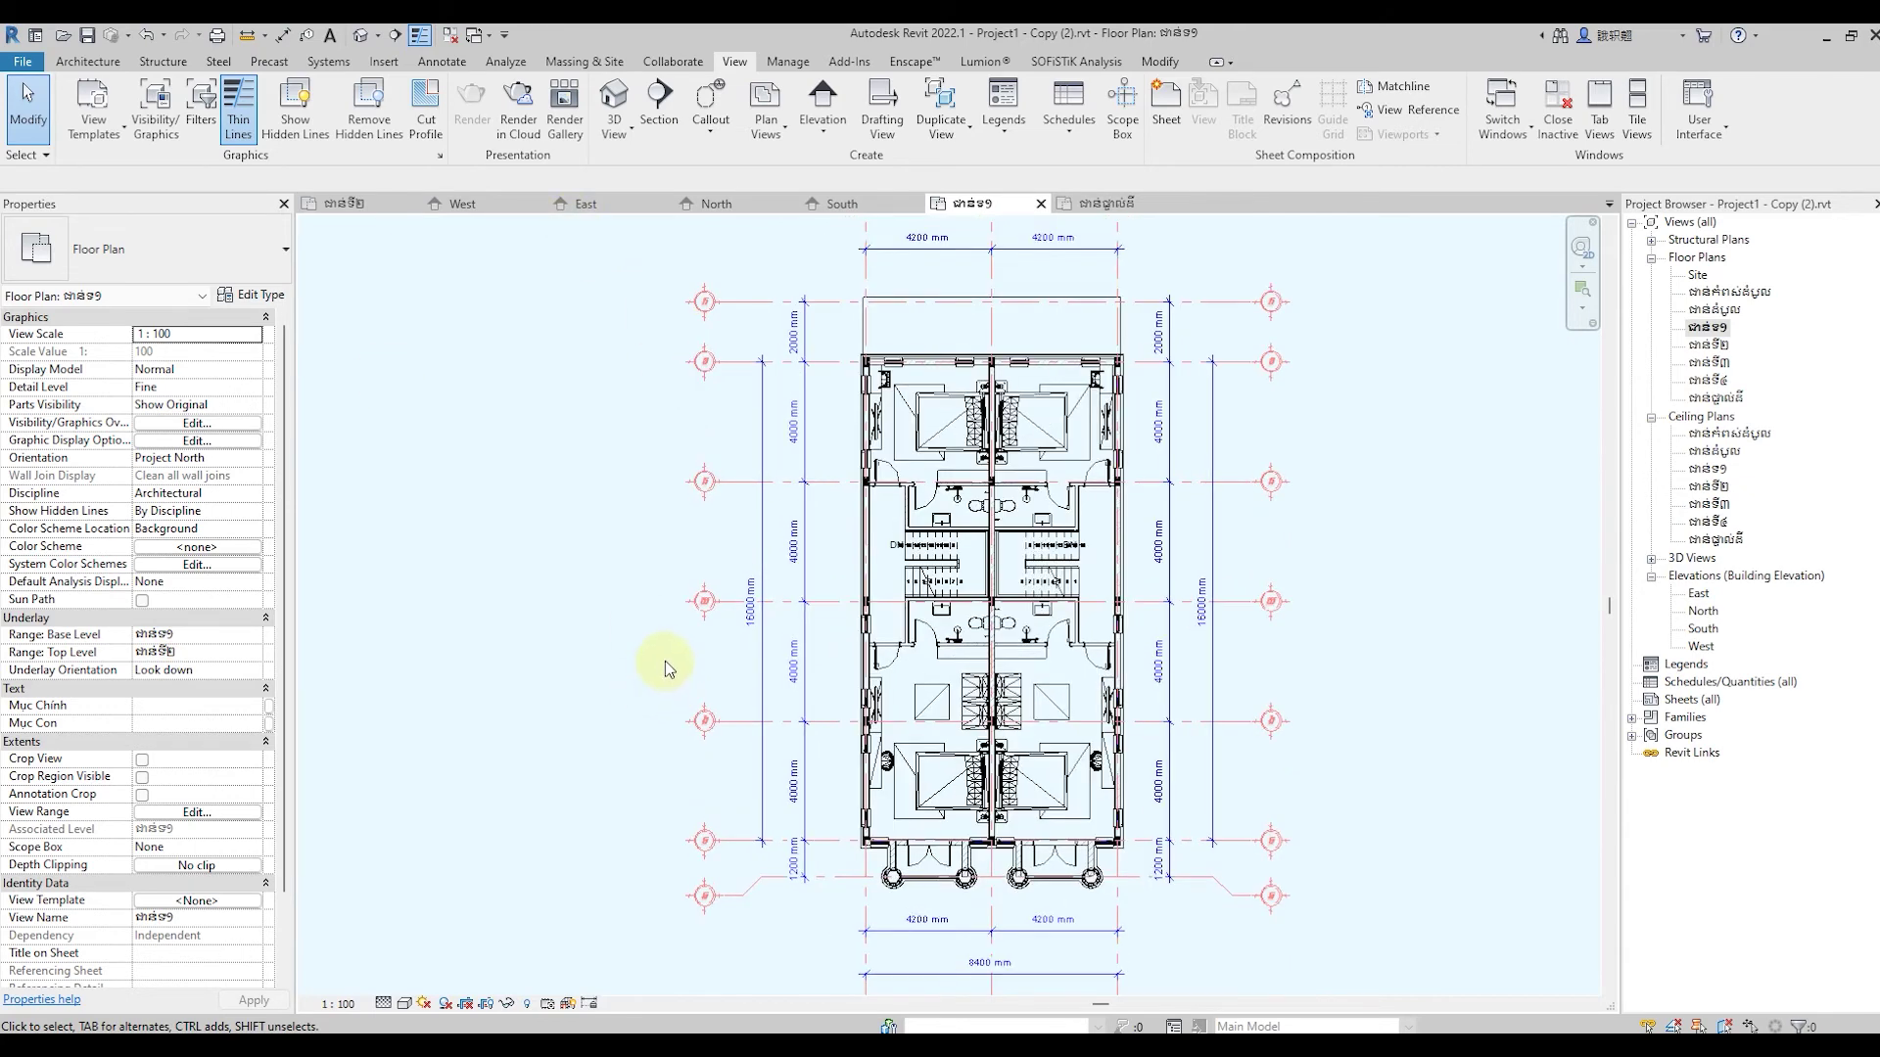
{"action": "scroll", "coordinate": [744, 700], "scroll_direction": "down", "scroll_amount": 1}
{"action": "scroll", "coordinate": [754, 764], "scroll_direction": "down", "scroll_amount": 1}
{"action": "scroll", "coordinate": [744, 822], "scroll_direction": "down", "scroll_amount": 1}
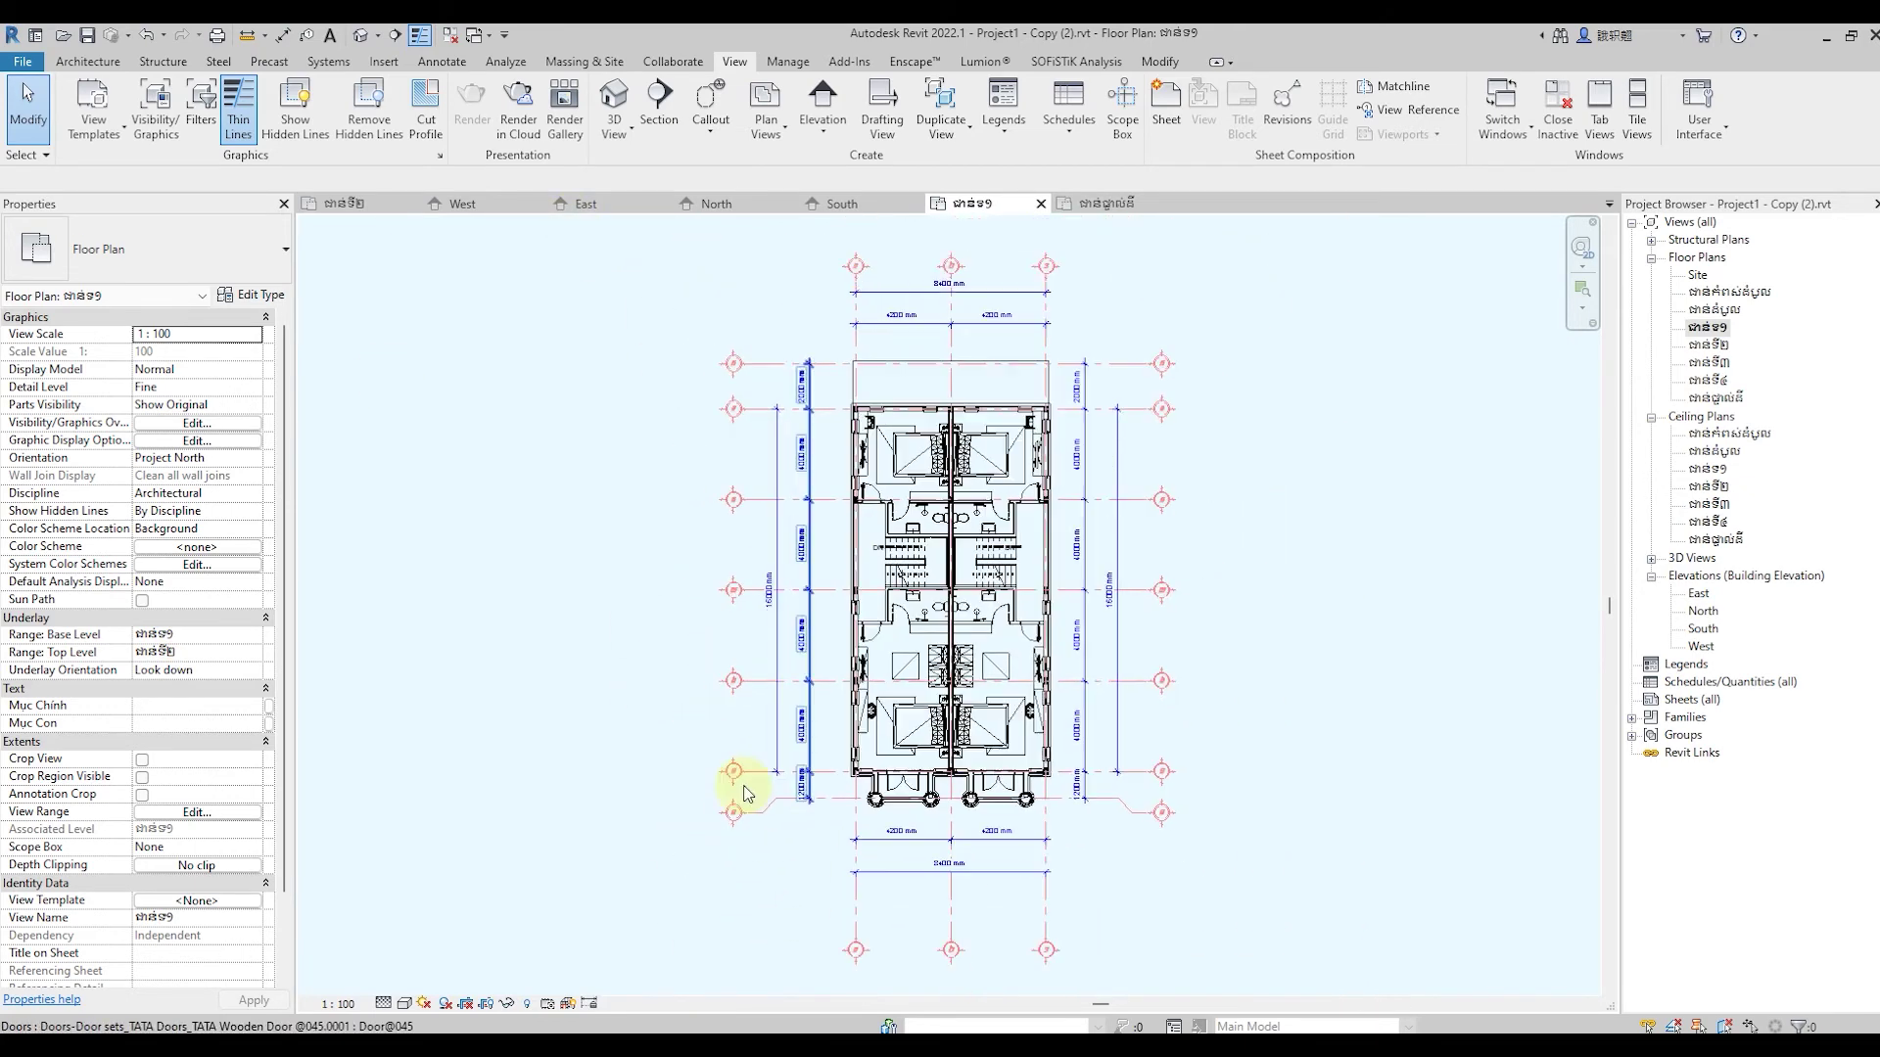
Switch to the ជាន់ទី២ plan and zoom in on its grids
{"action": "double_click", "coordinate": [1708, 345]}
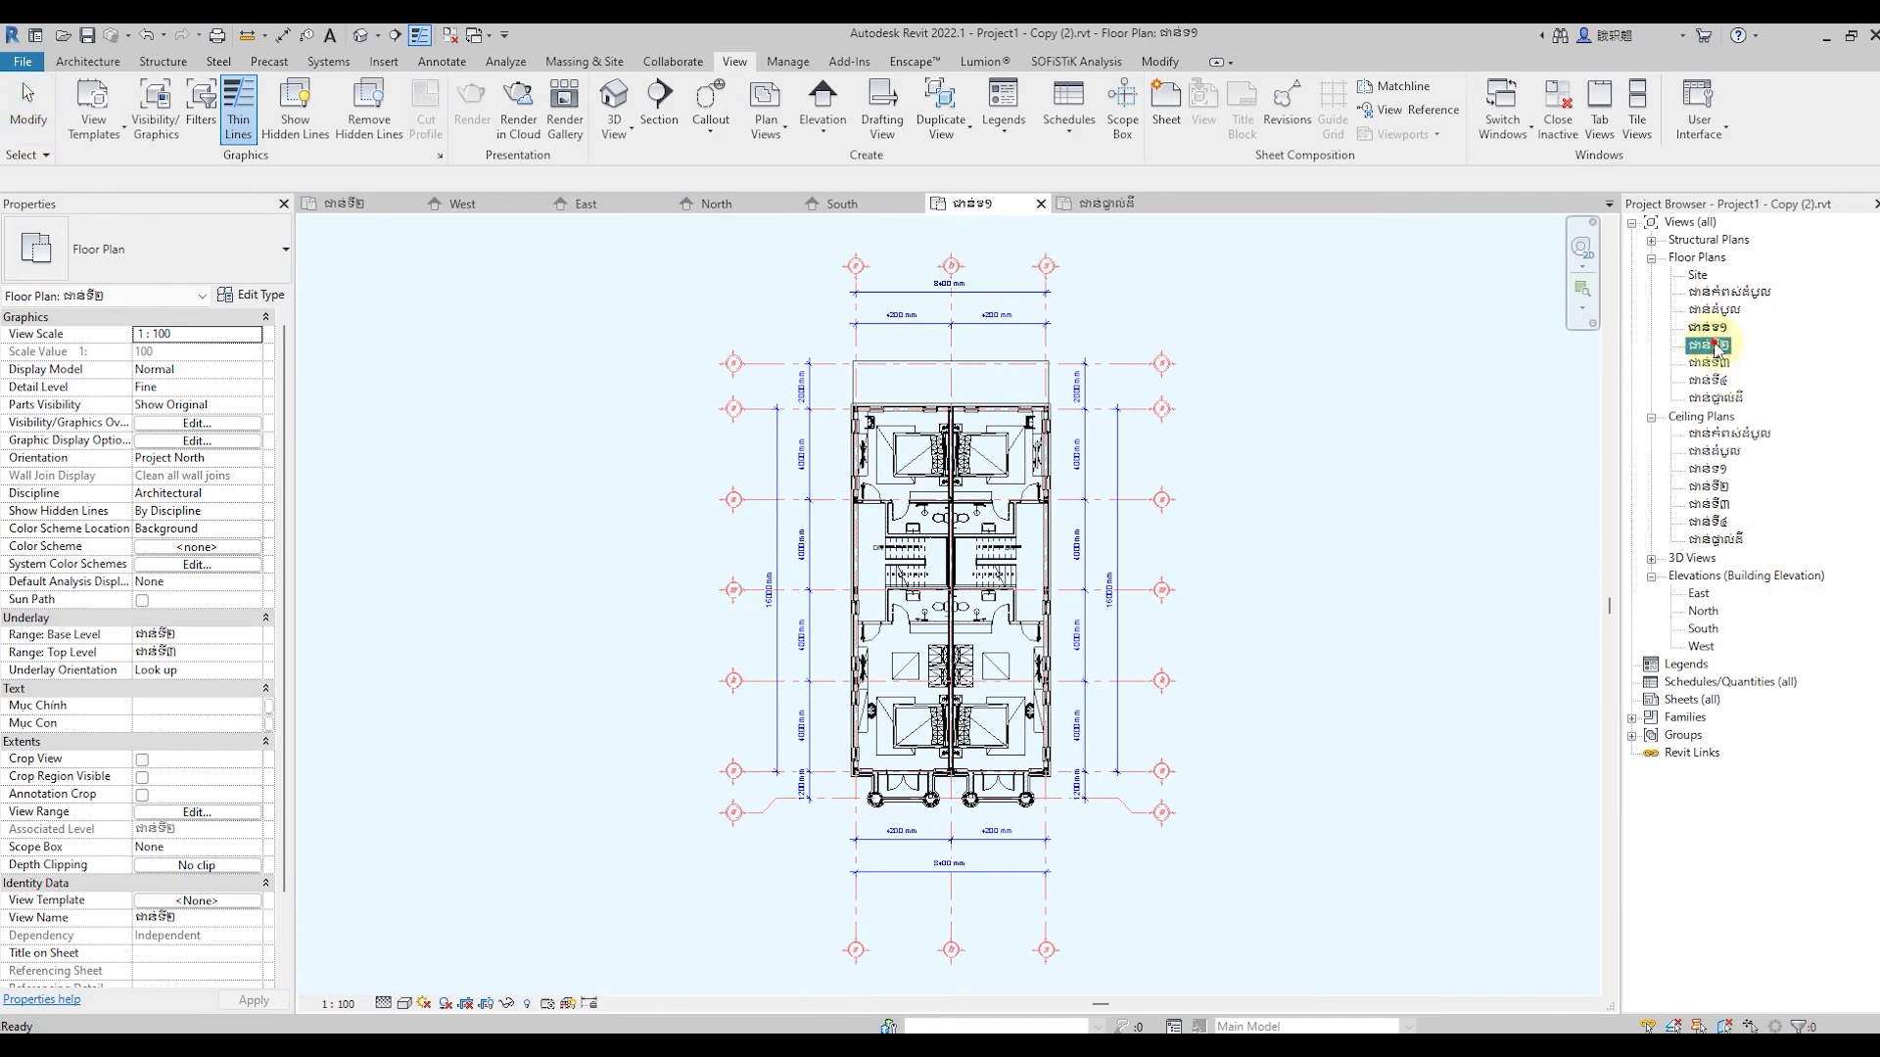
{"action": "scroll", "coordinate": [1118, 550], "scroll_direction": "down", "scroll_amount": 2}
{"action": "scroll", "coordinate": [1294, 551], "scroll_direction": "up", "scroll_amount": 1}
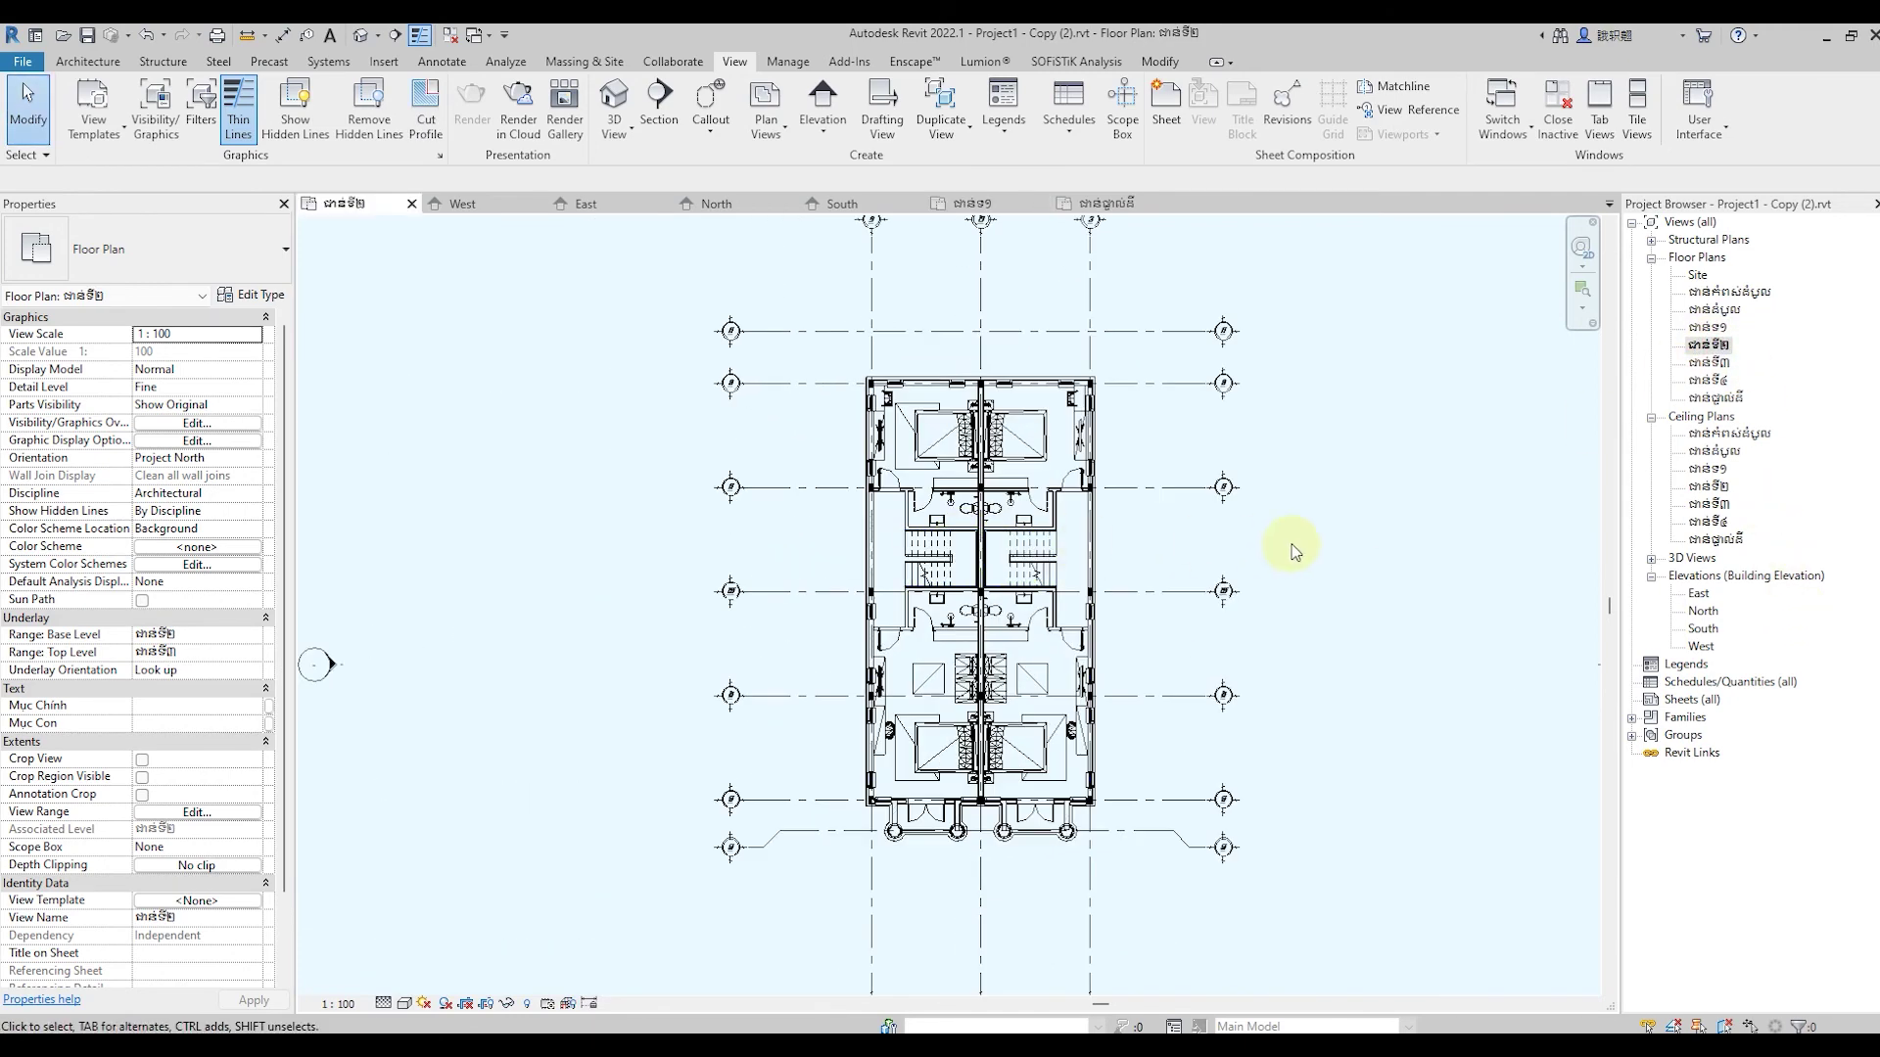
{"action": "scroll", "coordinate": [773, 911], "scroll_direction": "up", "scroll_amount": 2}
{"action": "scroll", "coordinate": [974, 813], "scroll_direction": "up", "scroll_amount": 1}
{"action": "scroll", "coordinate": [784, 879], "scroll_direction": "up", "scroll_amount": 1}
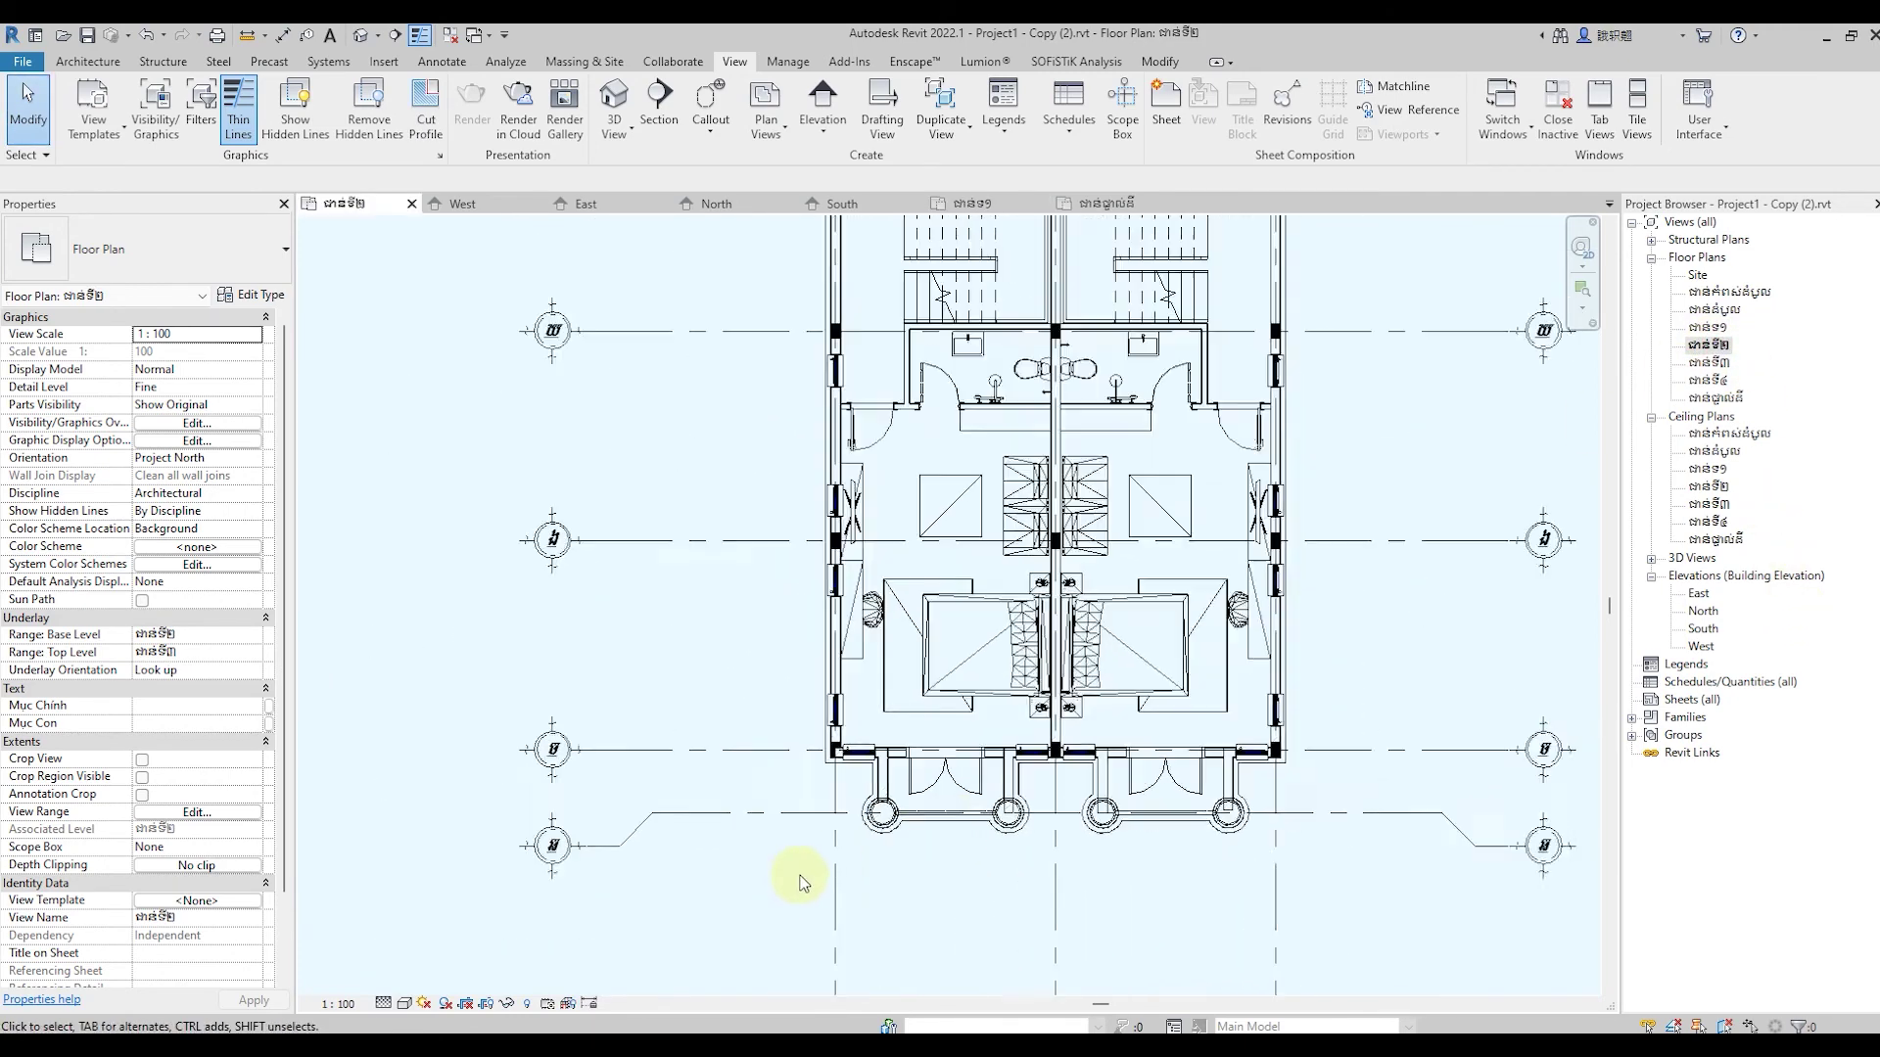
{"action": "scroll", "coordinate": [798, 881], "scroll_direction": "up", "scroll_amount": 1}
Select all grid instances visible in the ជាន់ទី២ view
{"action": "scroll", "coordinate": [1077, 744], "scroll_direction": "down", "scroll_amount": 2}
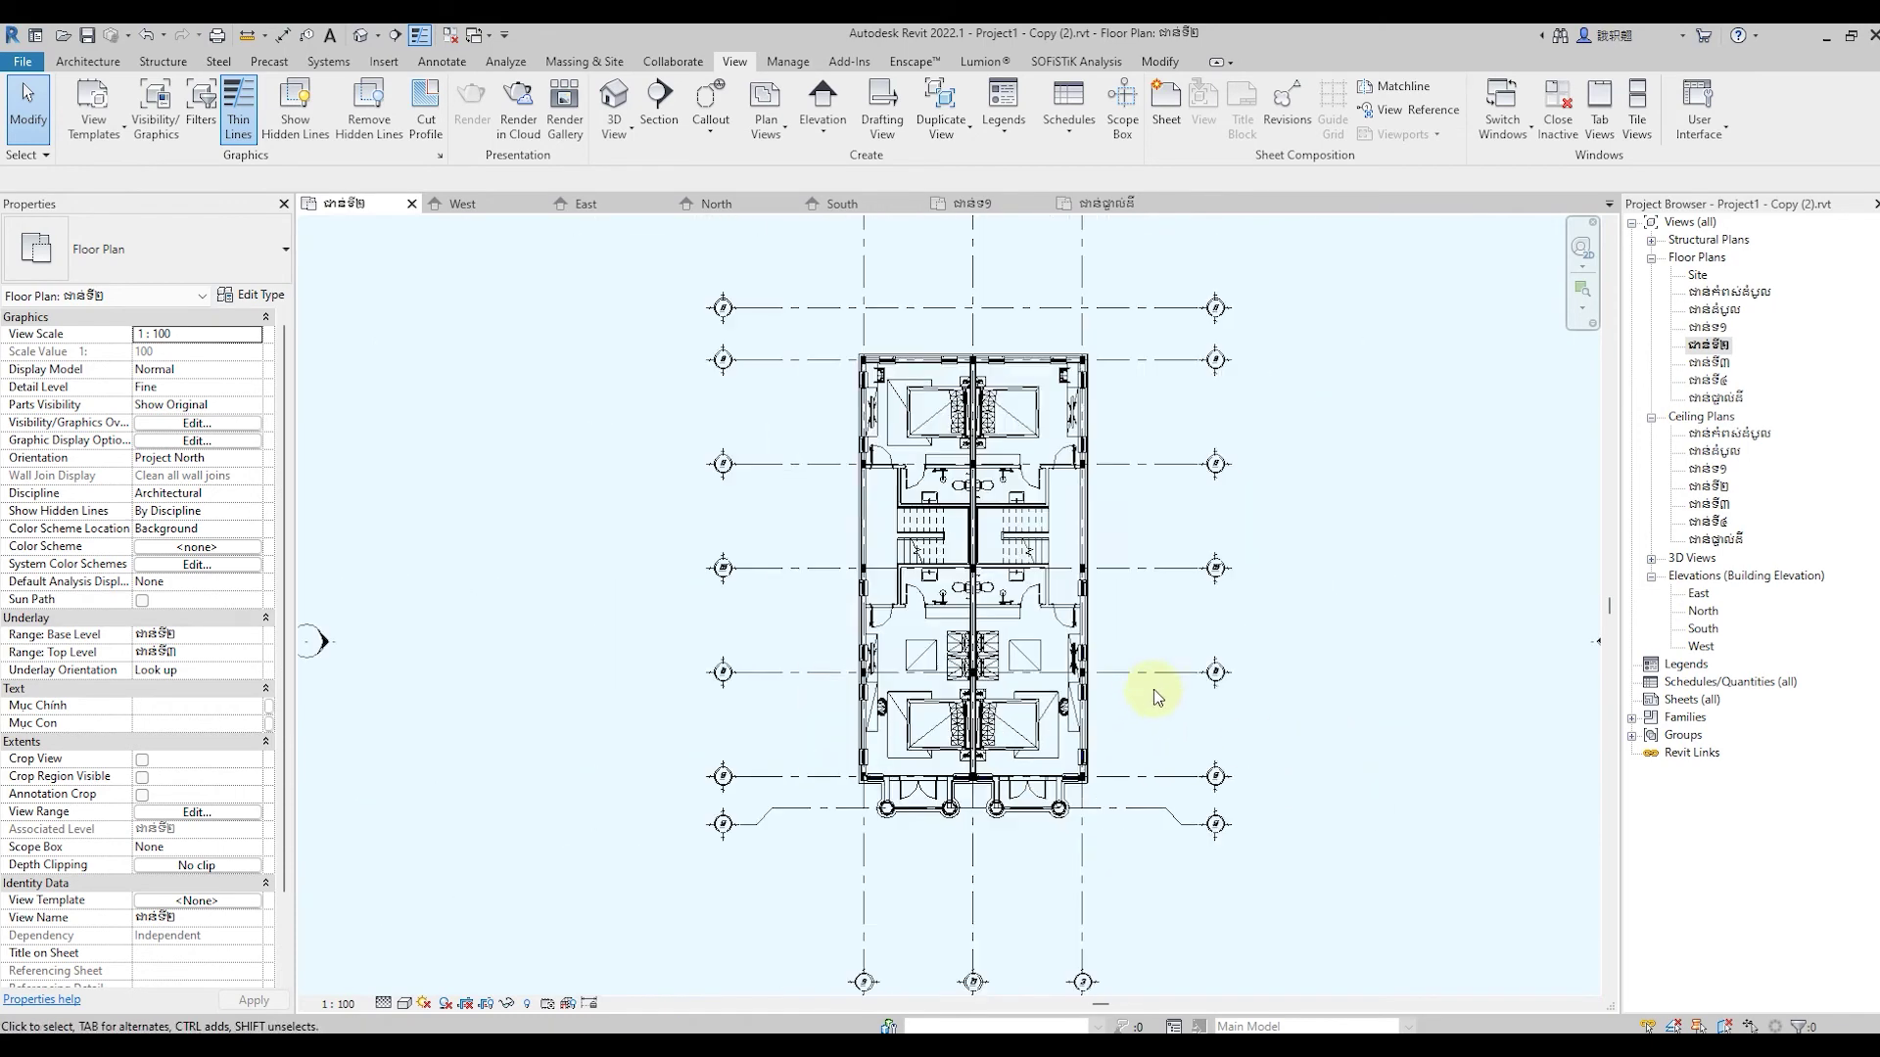
{"action": "left_click", "coordinate": [1153, 682]}
{"action": "right_click", "coordinate": [1154, 682]}
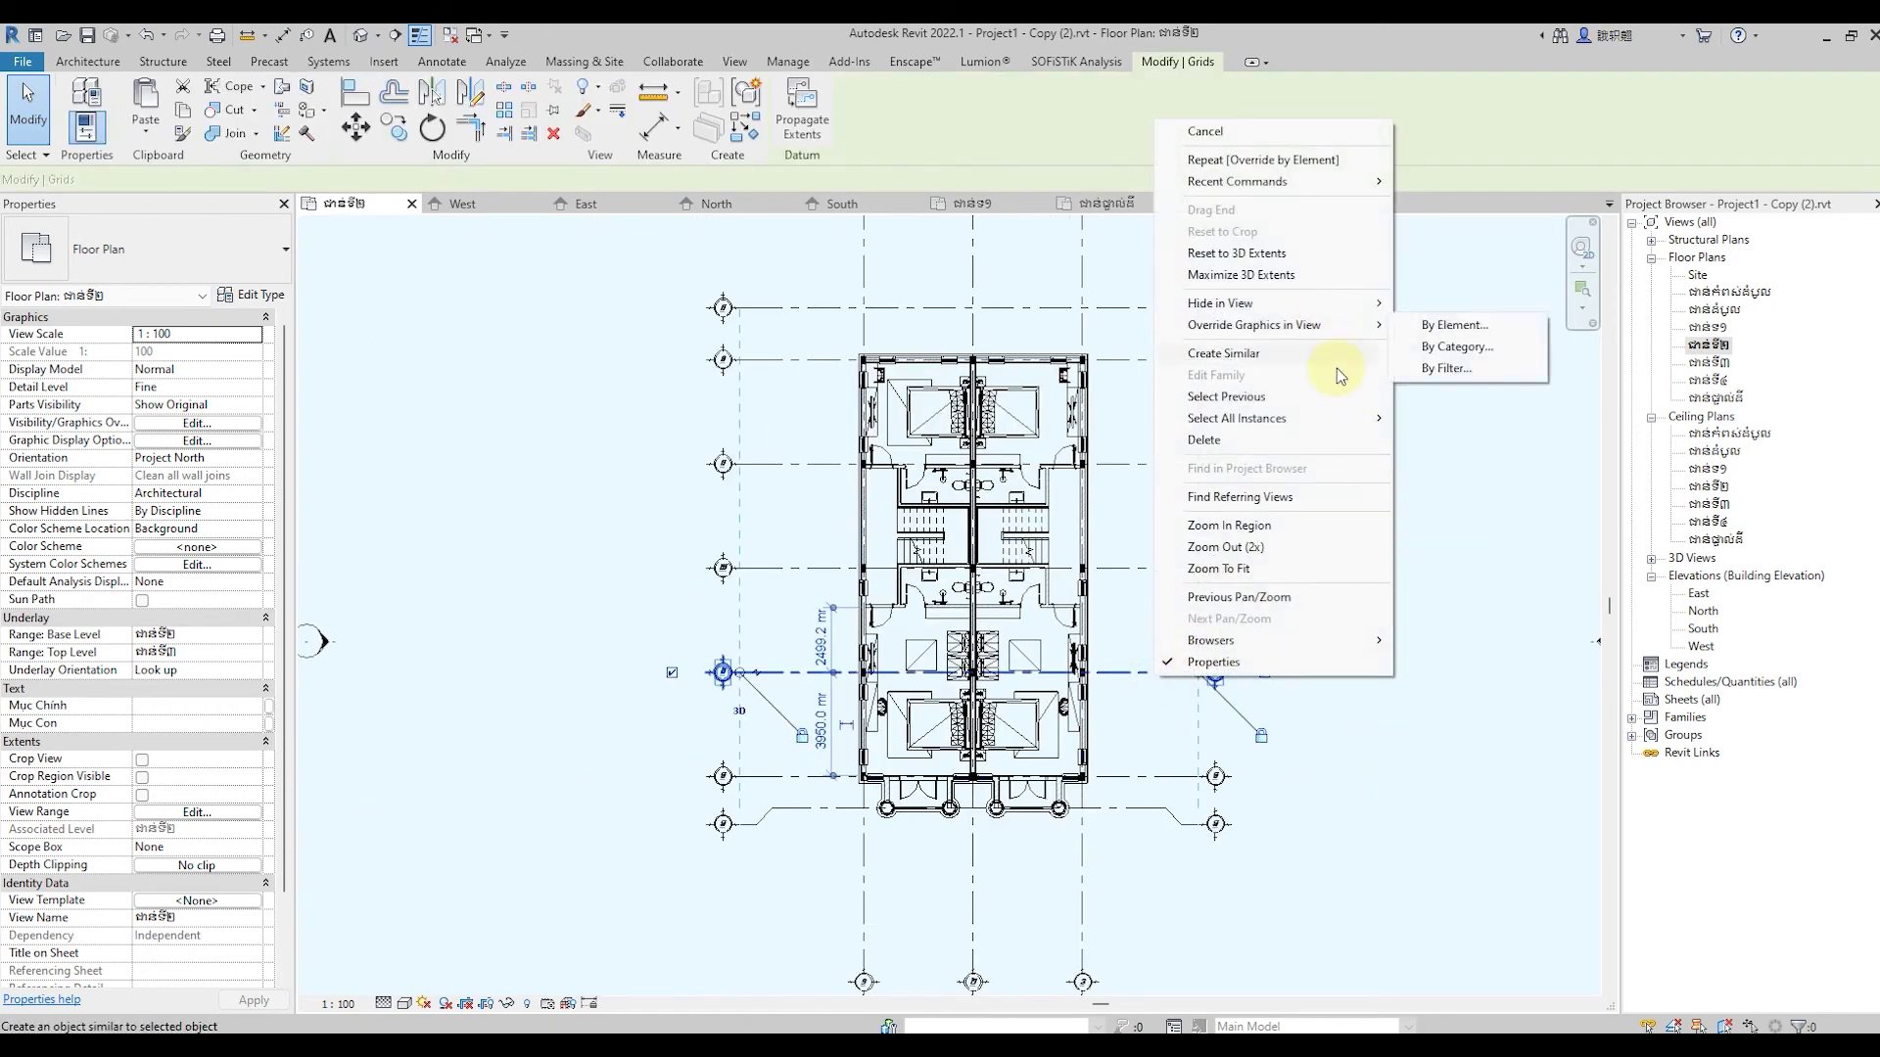
{"action": "mouse_move", "coordinate": [1236, 419]}
{"action": "left_click", "coordinate": [1458, 422]}
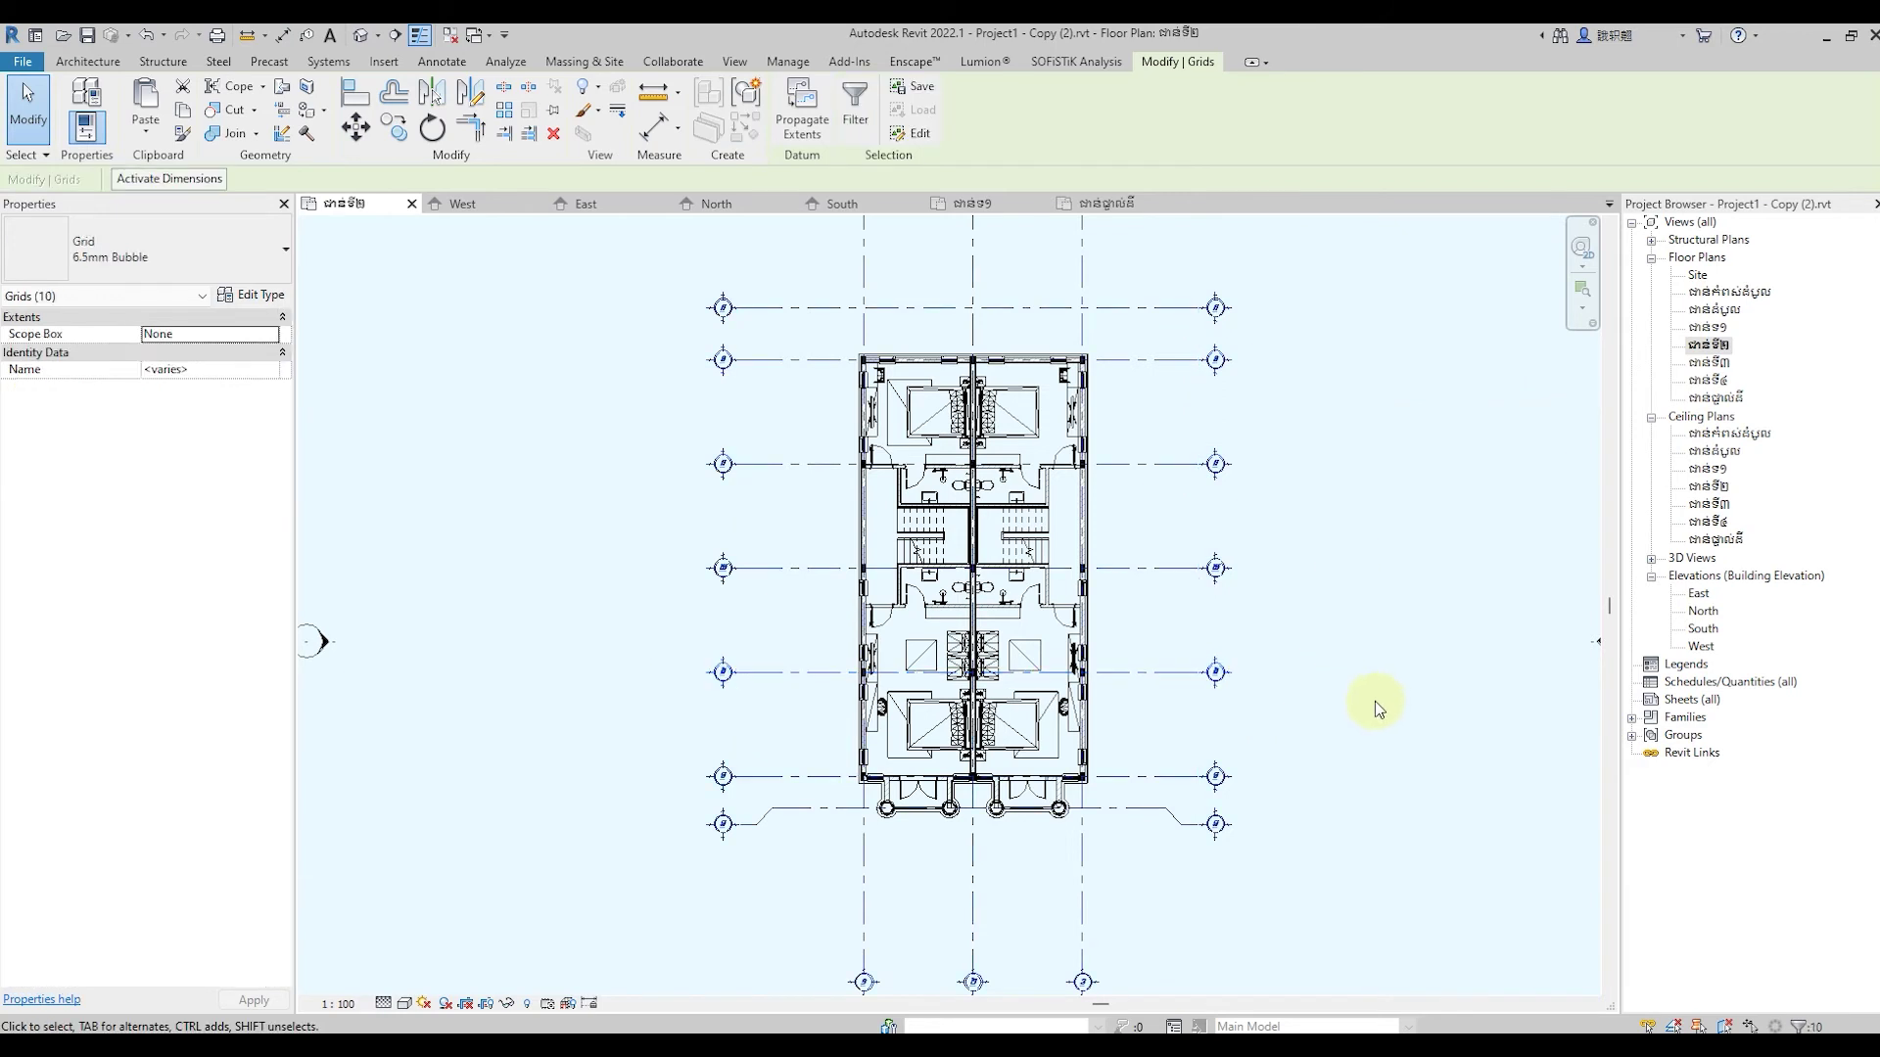
Override the grids' projection line colour to RGB 255-128-128 in this view
{"action": "right_click", "coordinate": [1153, 362]}
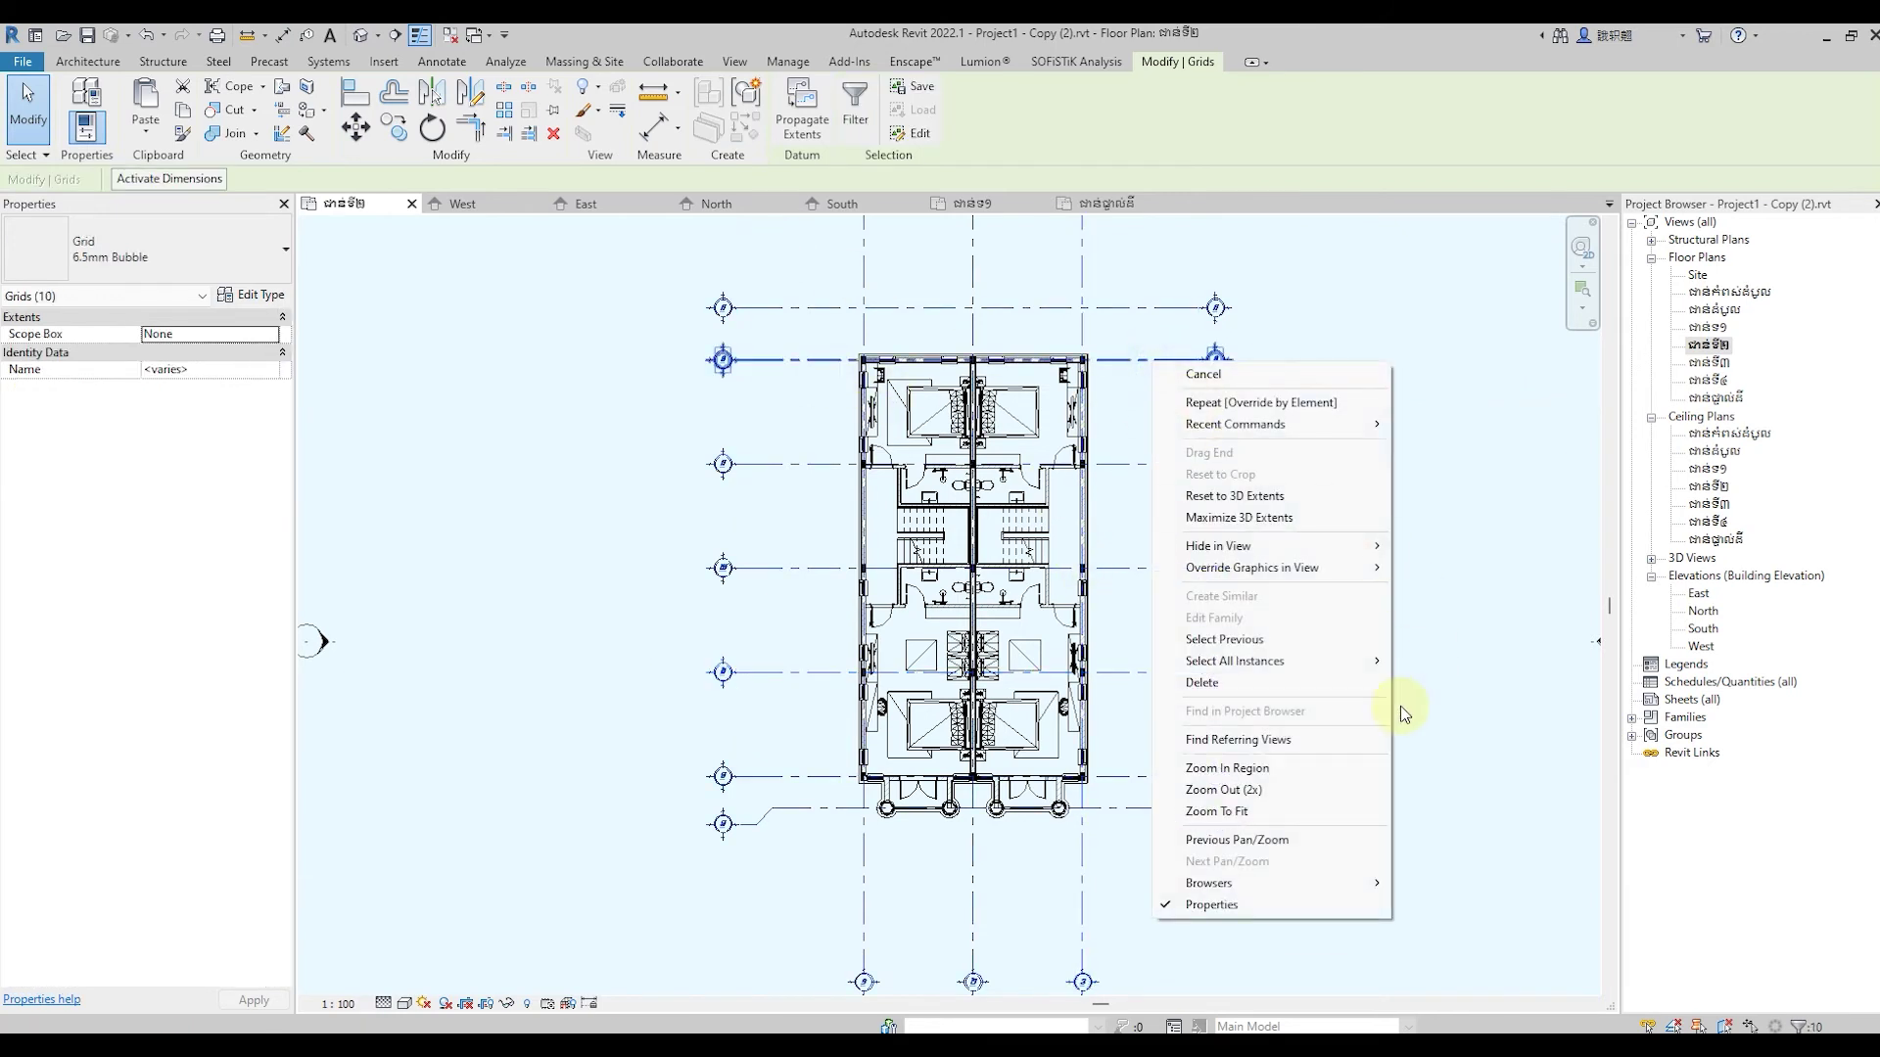
{"action": "mouse_move", "coordinate": [1251, 567]}
{"action": "left_click", "coordinate": [1452, 570]}
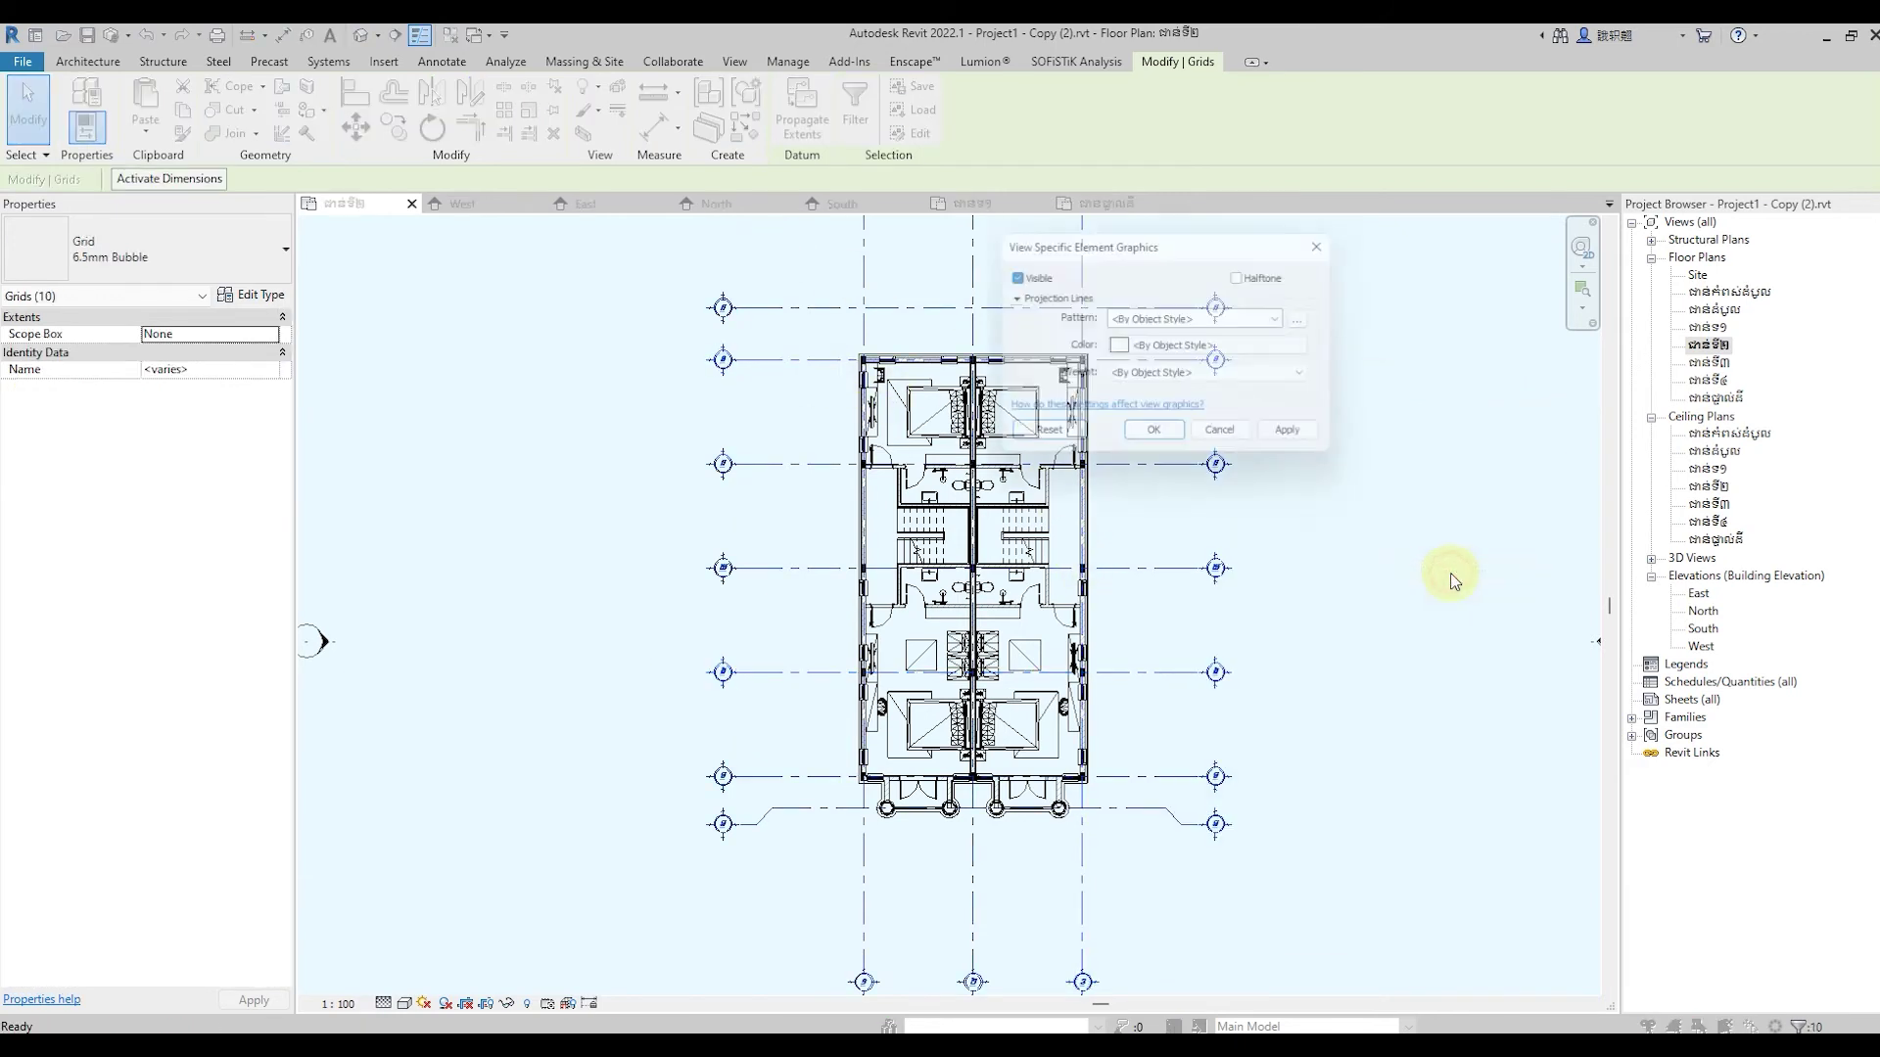
{"action": "left_click", "coordinate": [1124, 346]}
{"action": "left_click", "coordinate": [965, 211]}
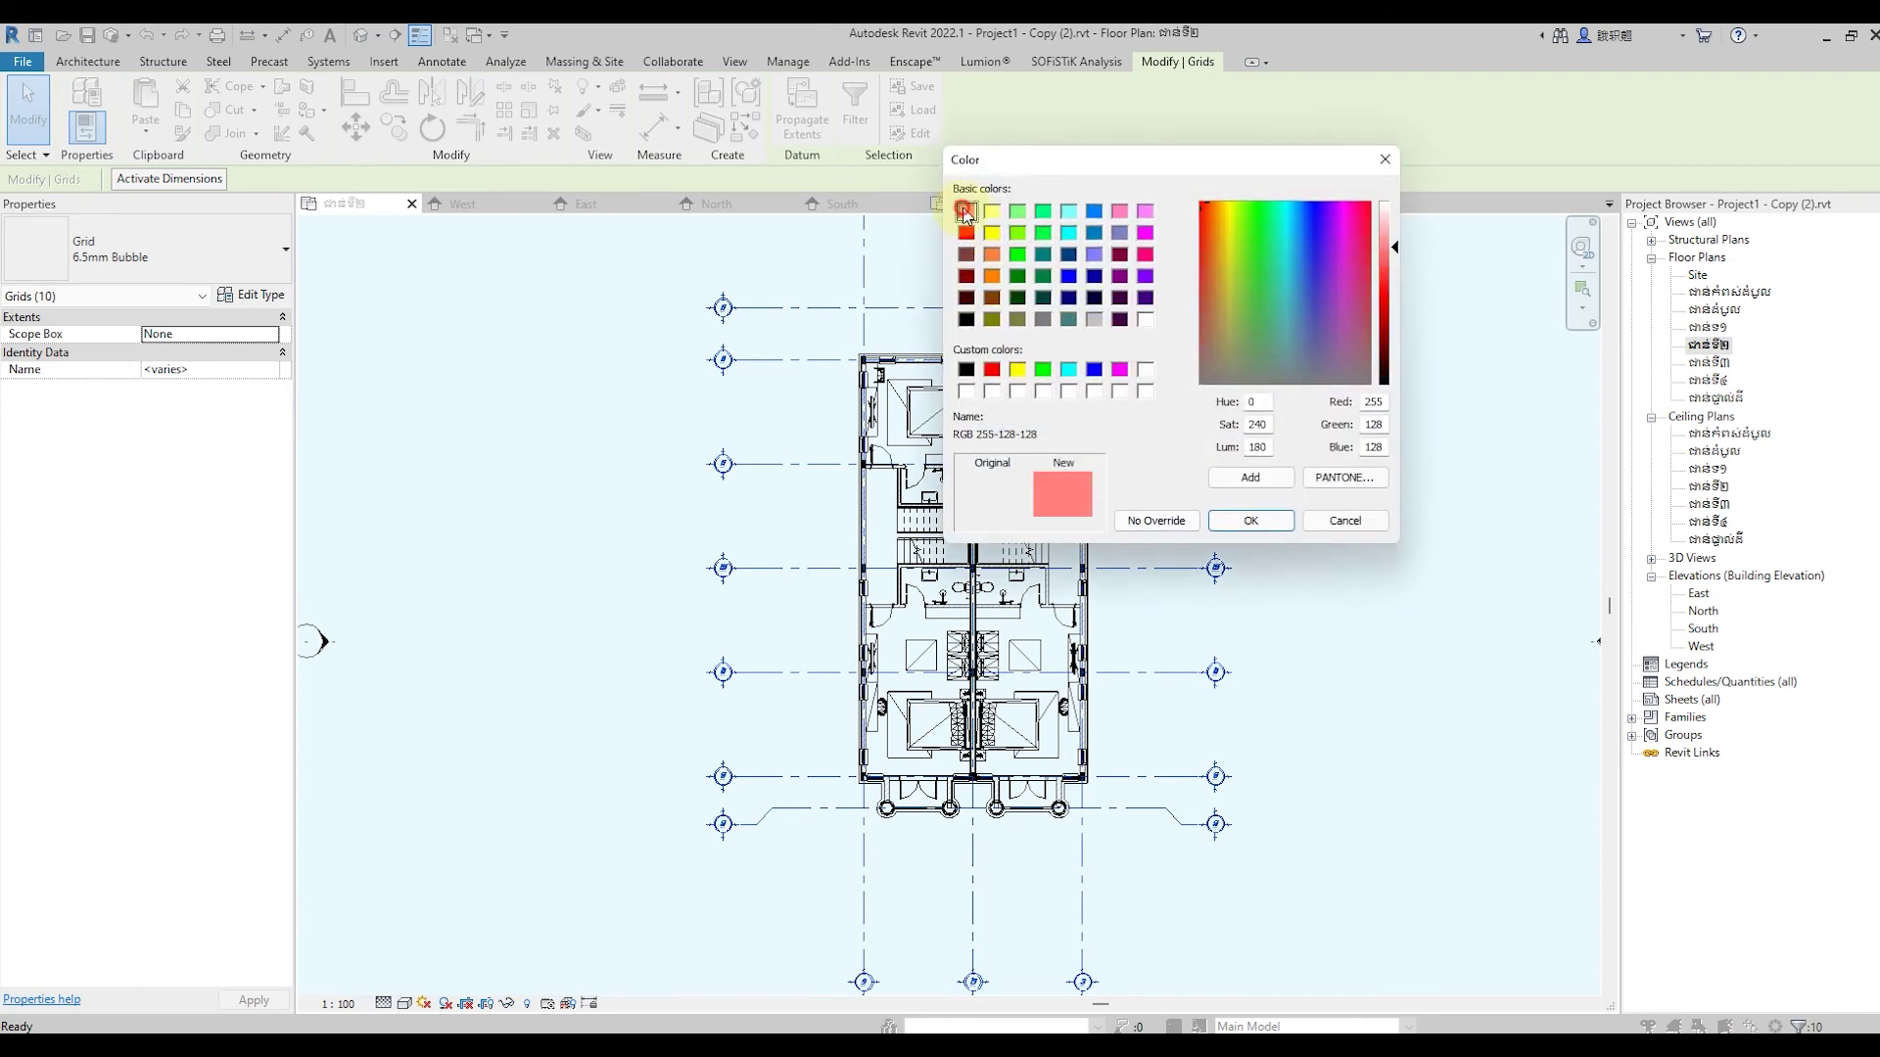
{"action": "left_click", "coordinate": [1263, 523]}
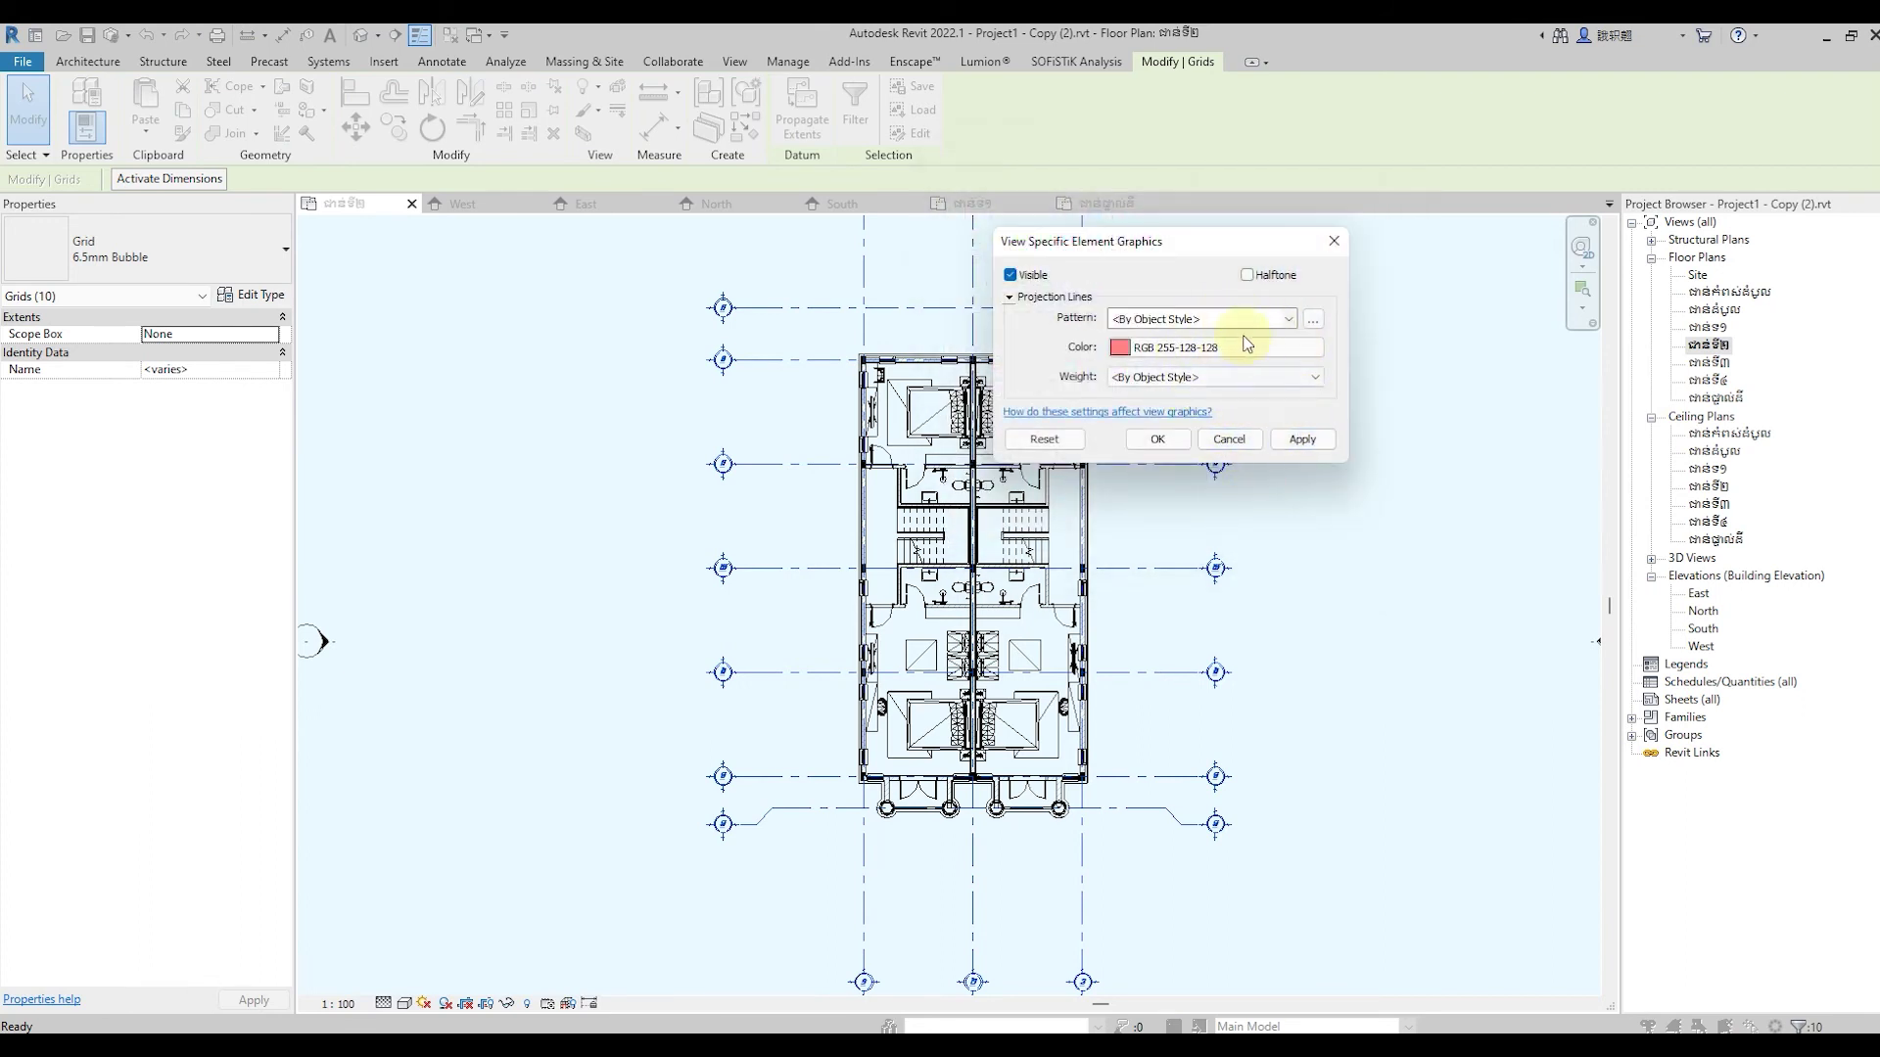
{"action": "left_click", "coordinate": [1244, 320]}
{"action": "left_click", "coordinate": [1246, 327]}
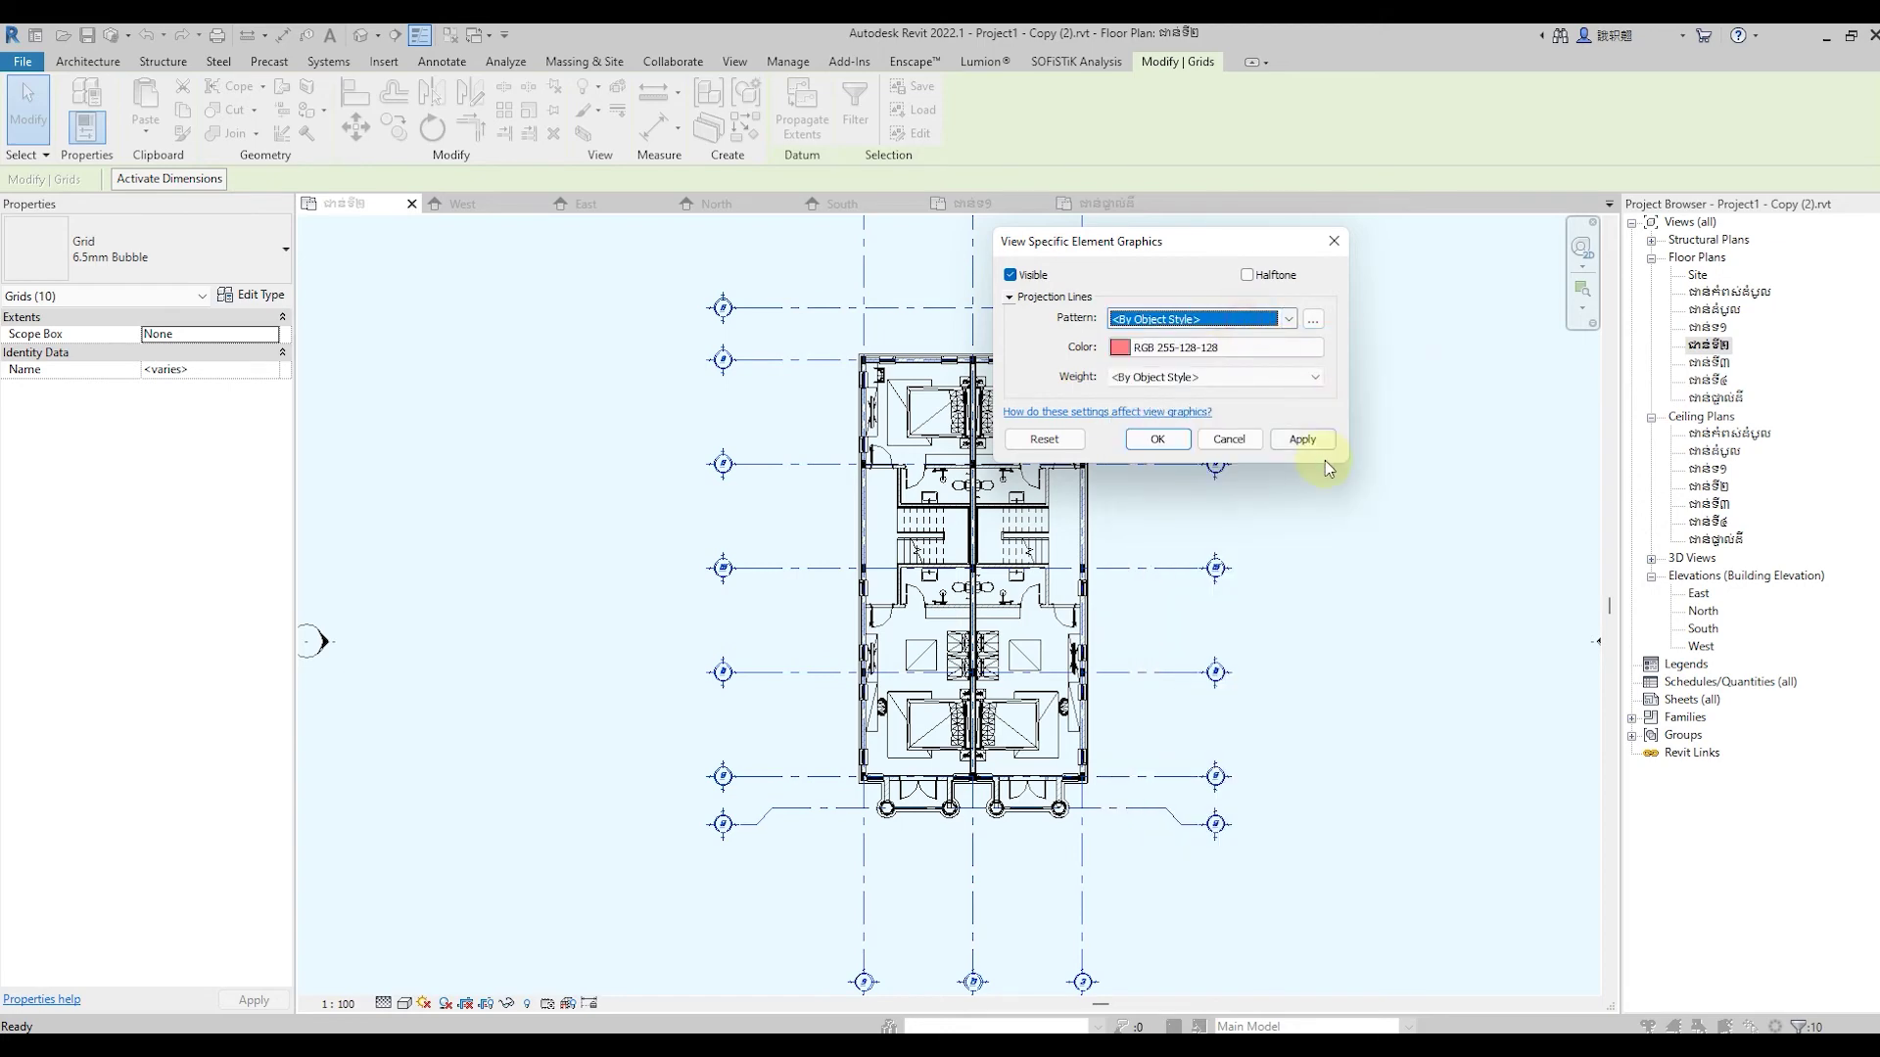
{"action": "left_click", "coordinate": [1305, 436]}
{"action": "left_click", "coordinate": [1163, 440]}
Deselect the grids and start an aligned dimension
{"action": "scroll", "coordinate": [1005, 540], "scroll_direction": "down", "scroll_amount": 1}
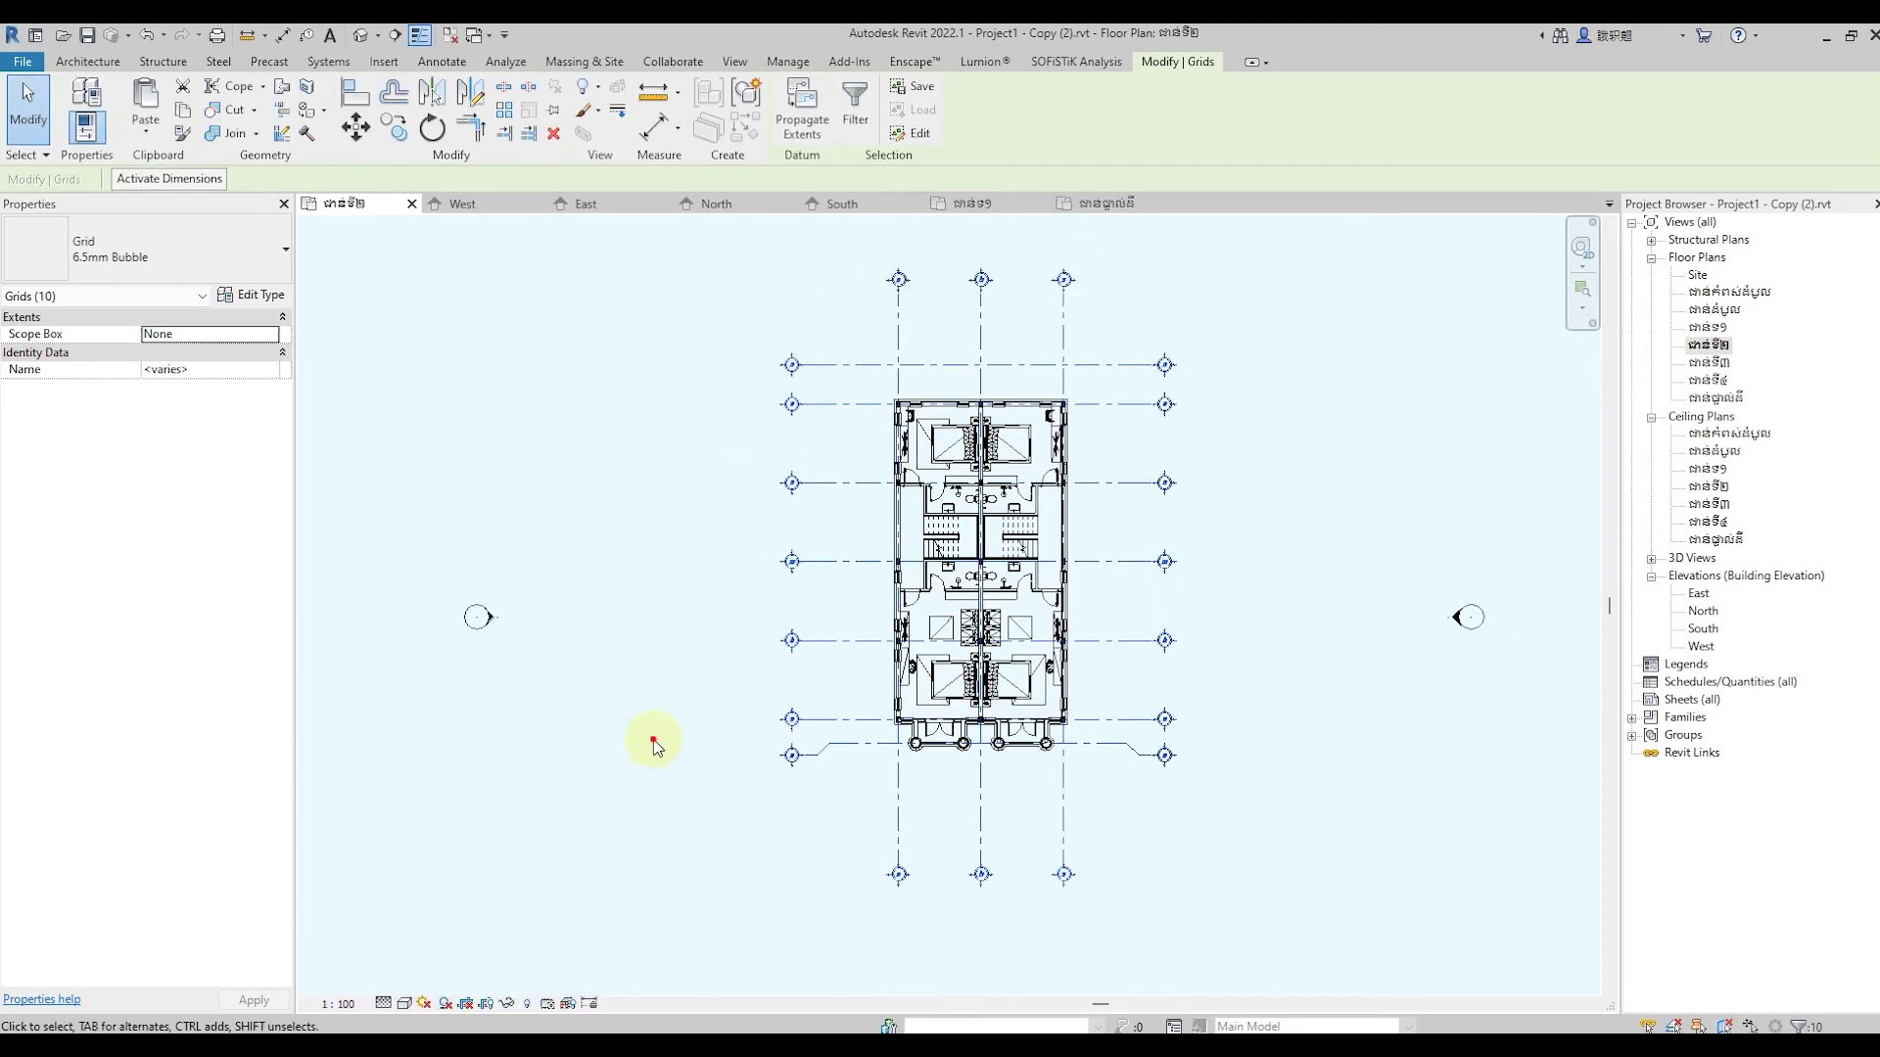
{"action": "left_click", "coordinate": [654, 737]}
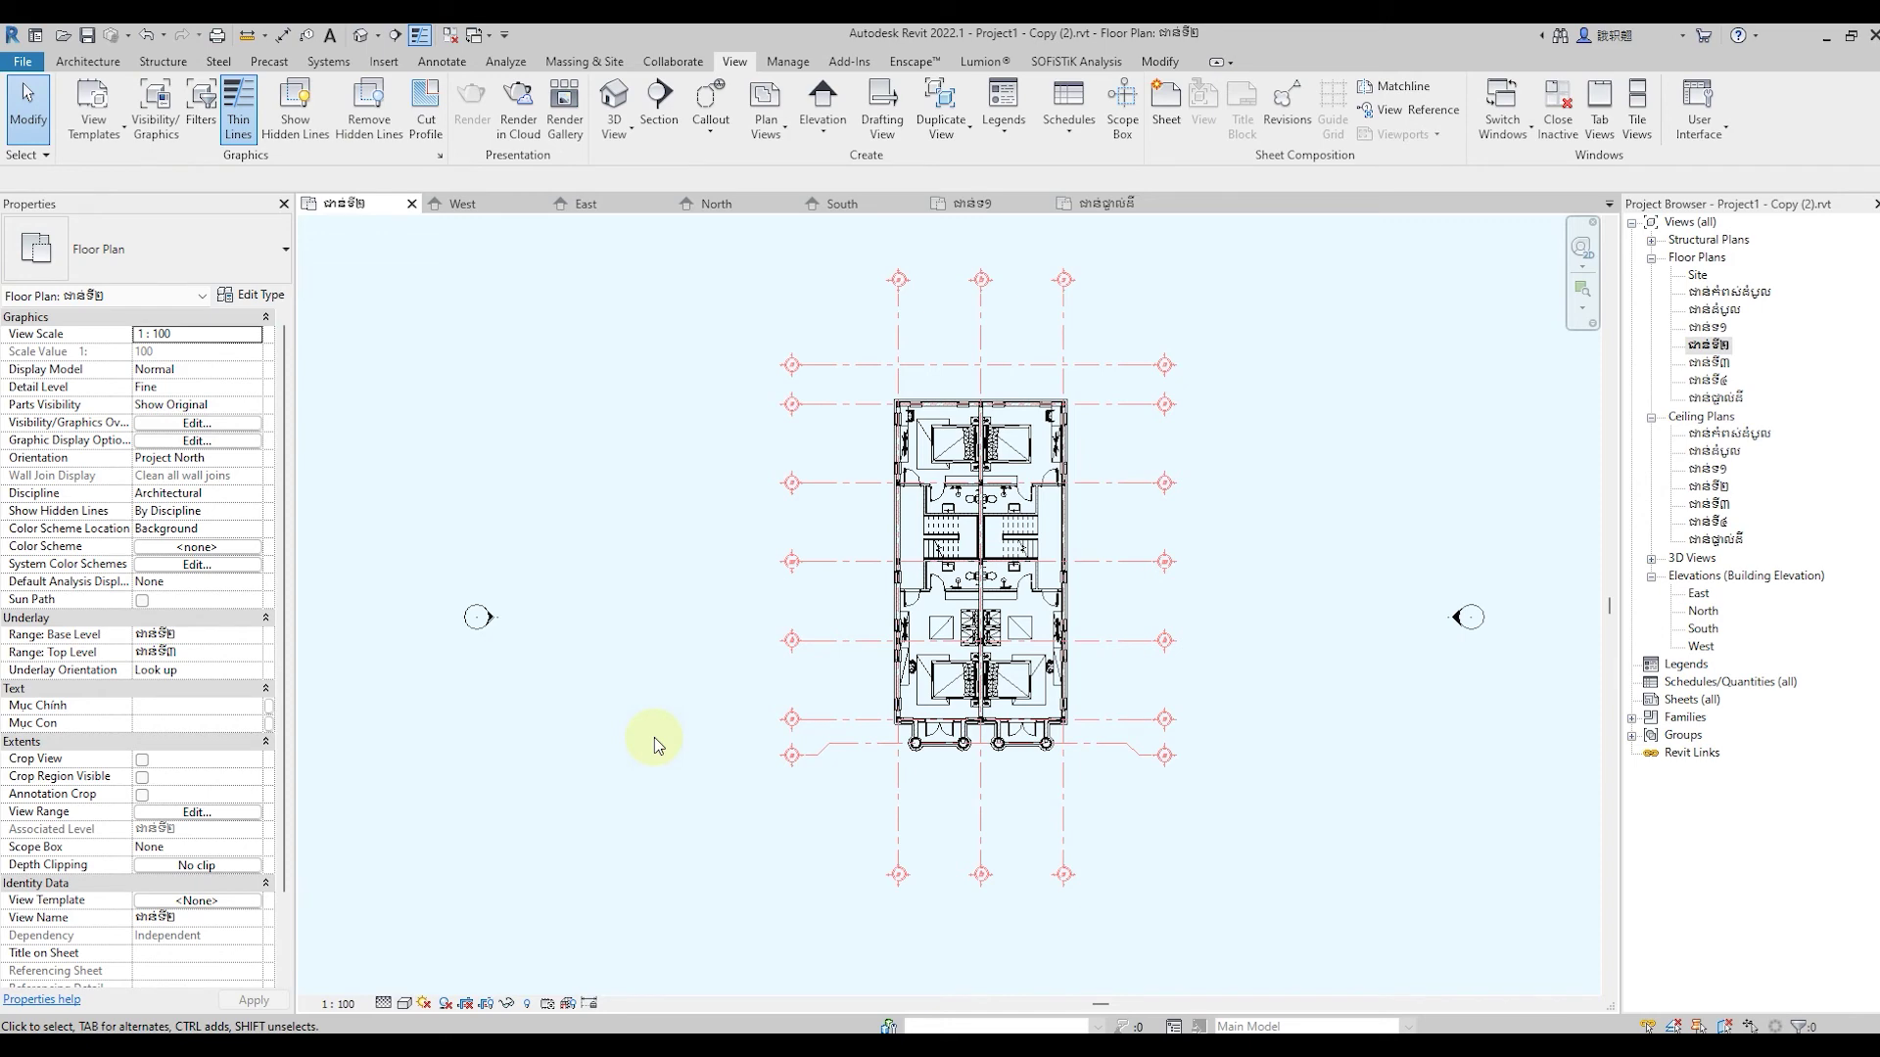
{"action": "scroll", "coordinate": [931, 621], "scroll_direction": "up", "scroll_amount": 2}
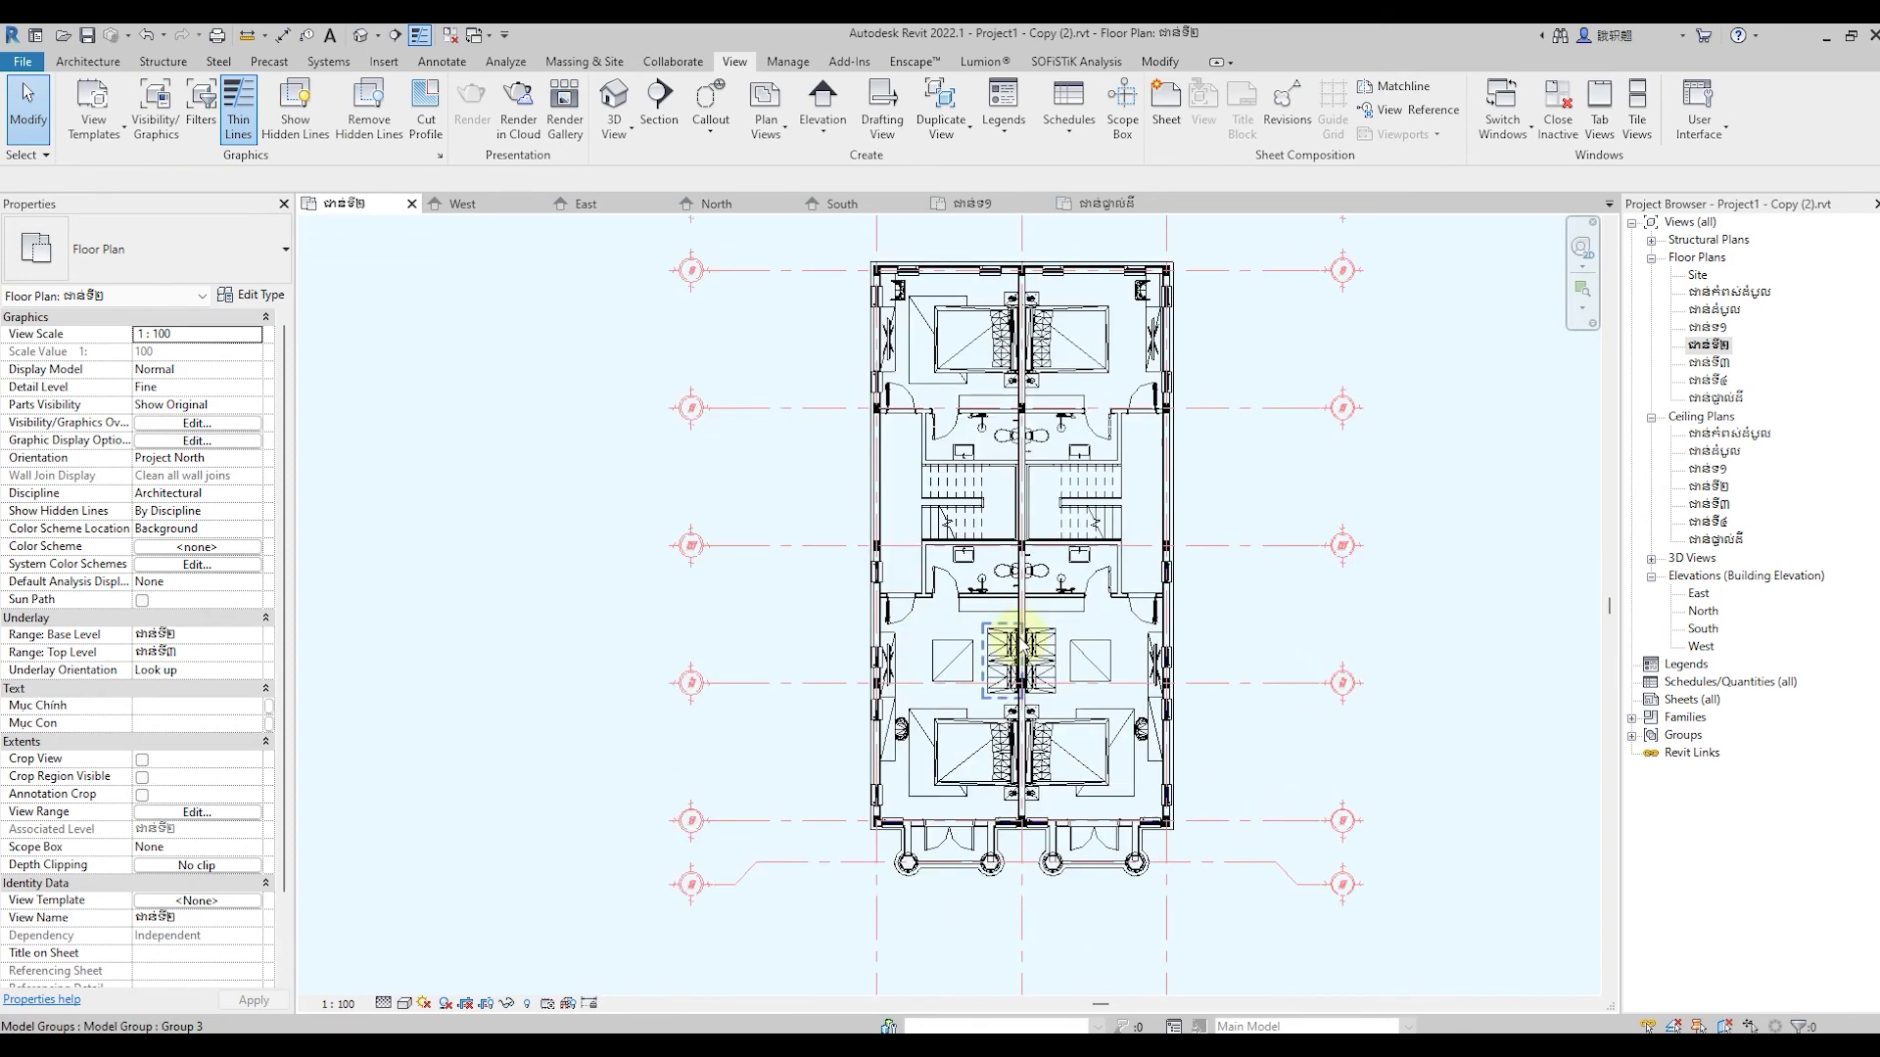
{"action": "left_click", "coordinate": [283, 36]}
Place a 4000 mm grid dimension chain along the left side of the plan
{"action": "left_click", "coordinate": [801, 863]}
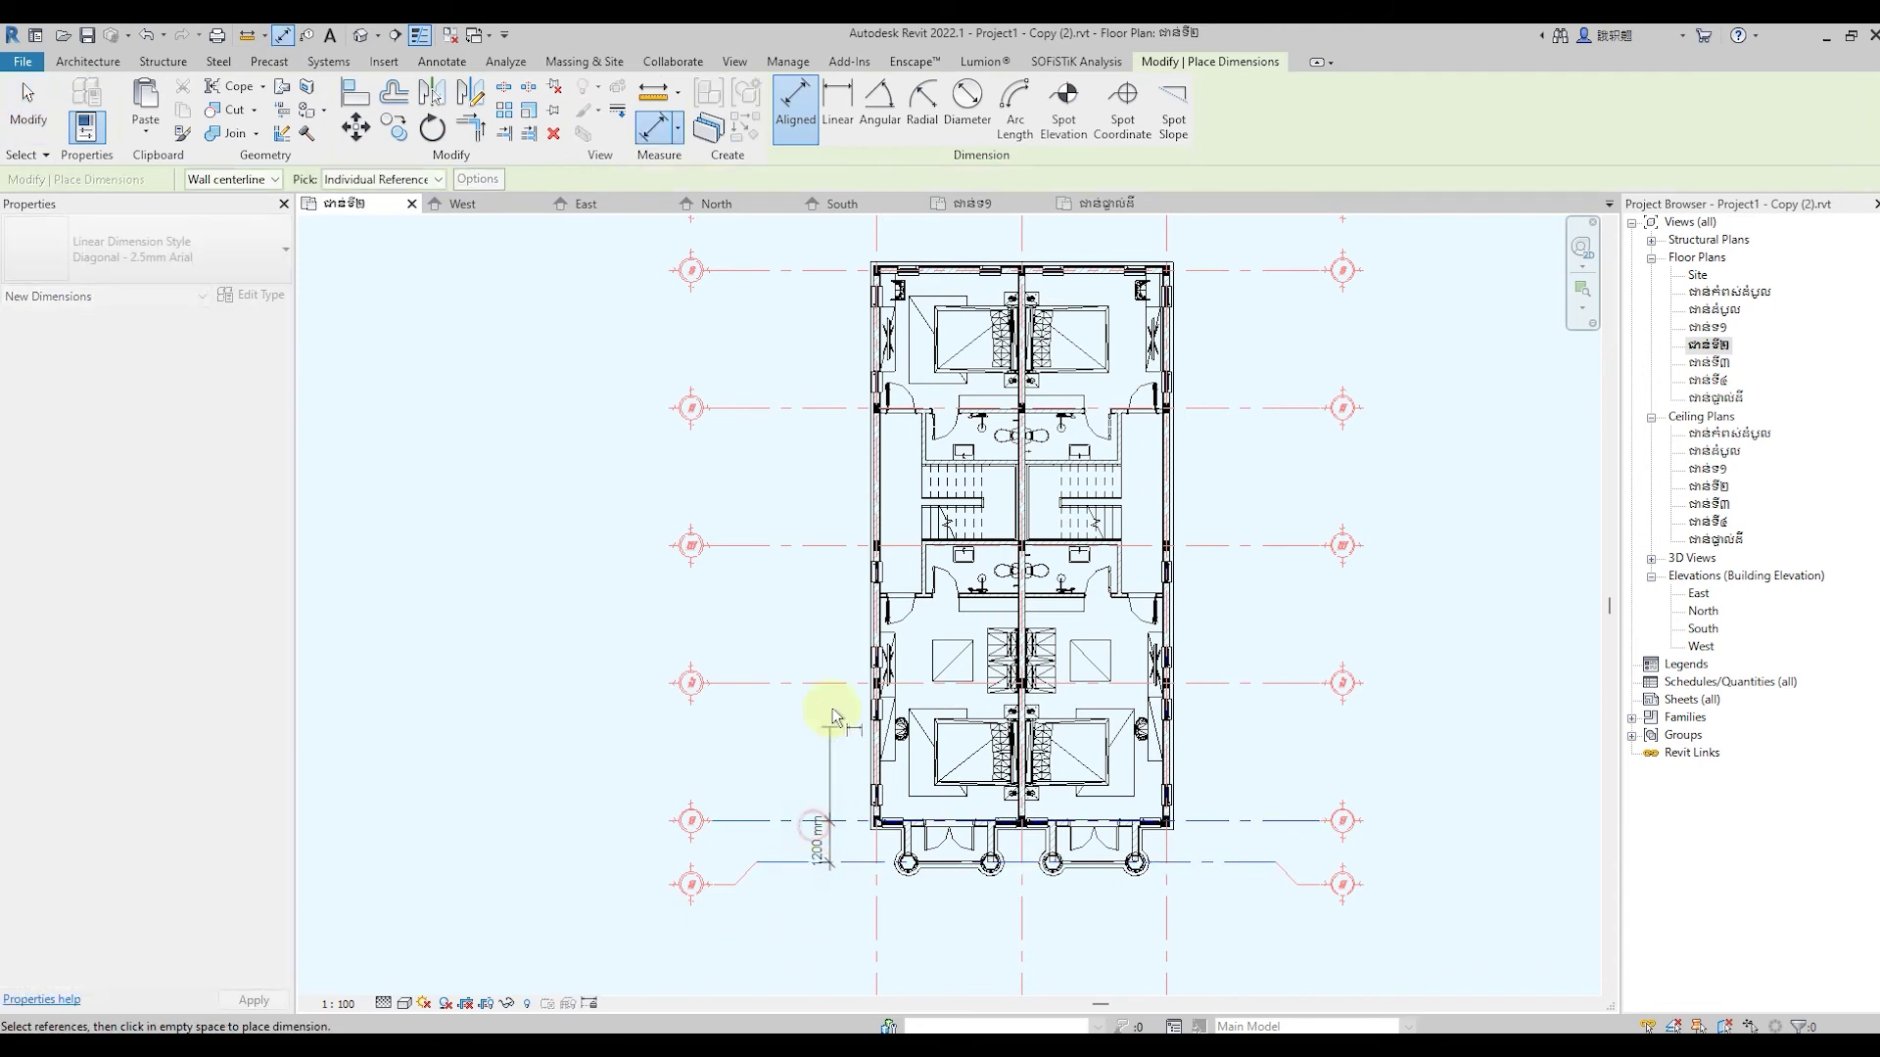
{"action": "left_click", "coordinate": [827, 684]}
{"action": "left_click", "coordinate": [812, 545]}
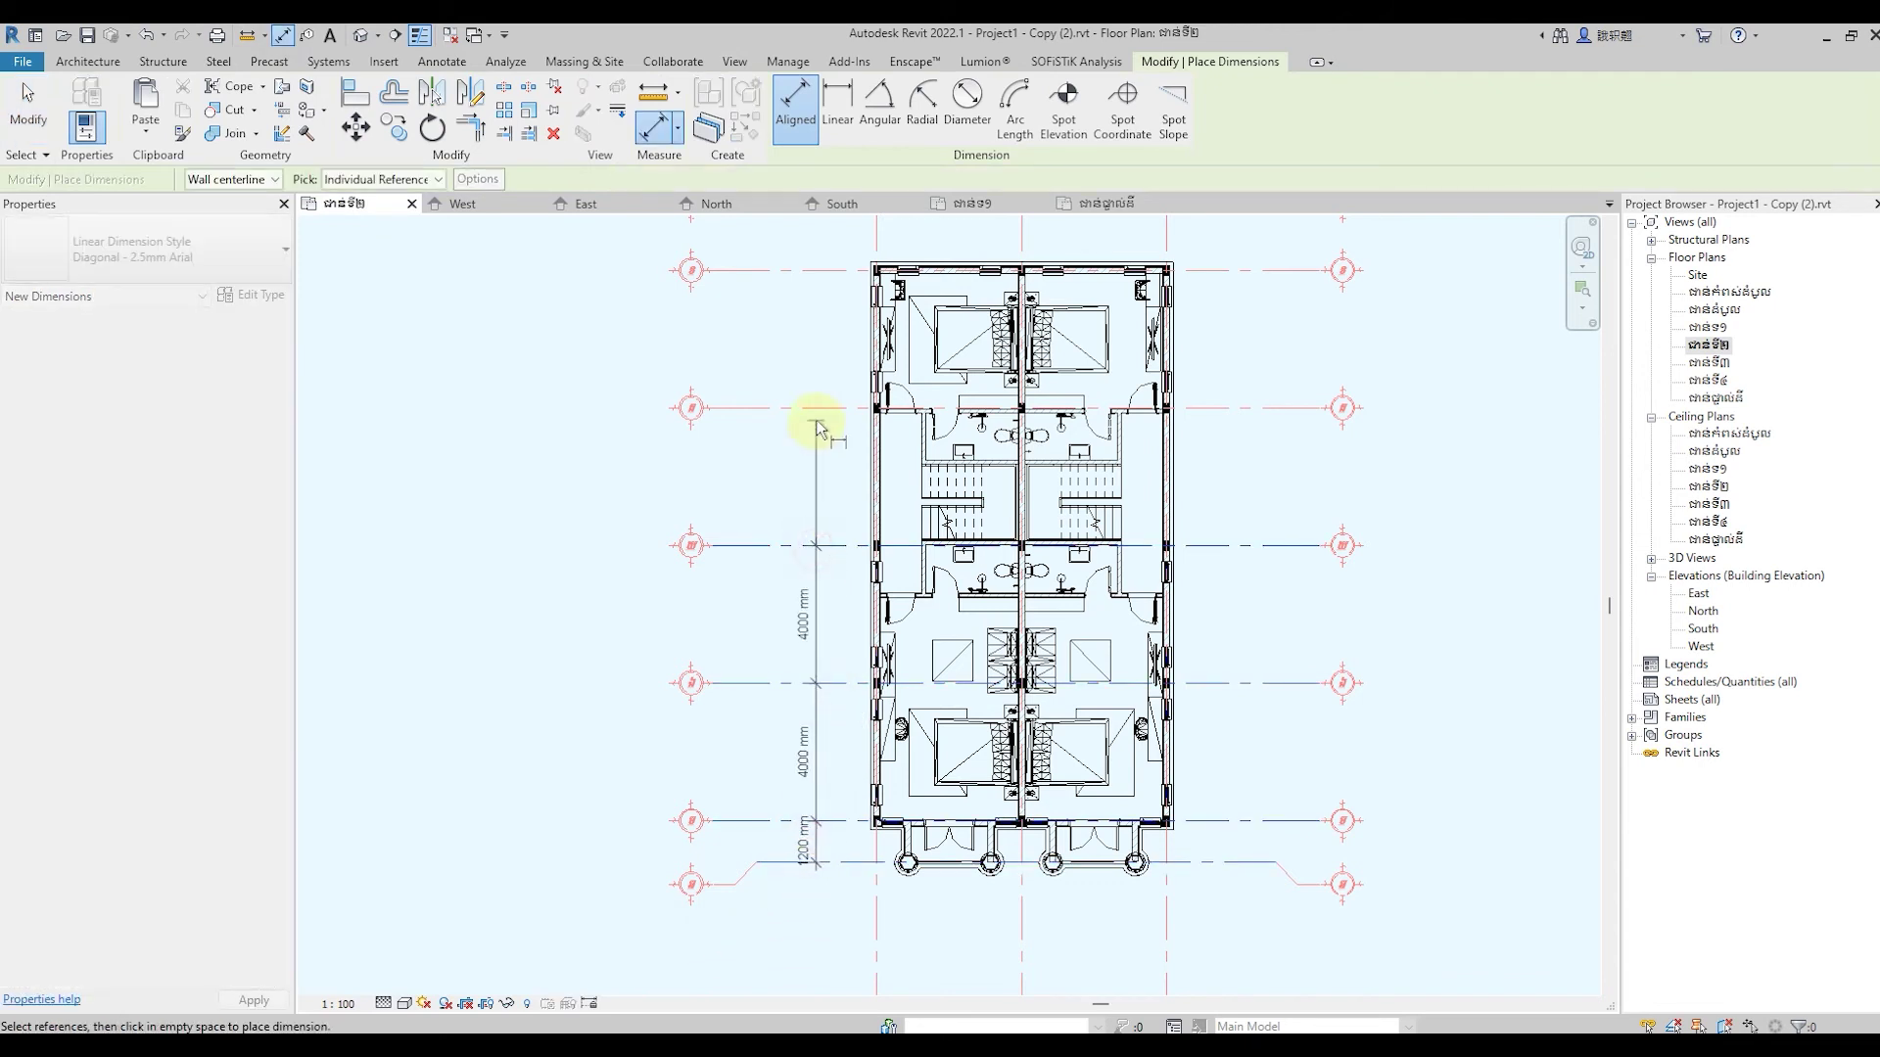
{"action": "left_click", "coordinate": [819, 408]}
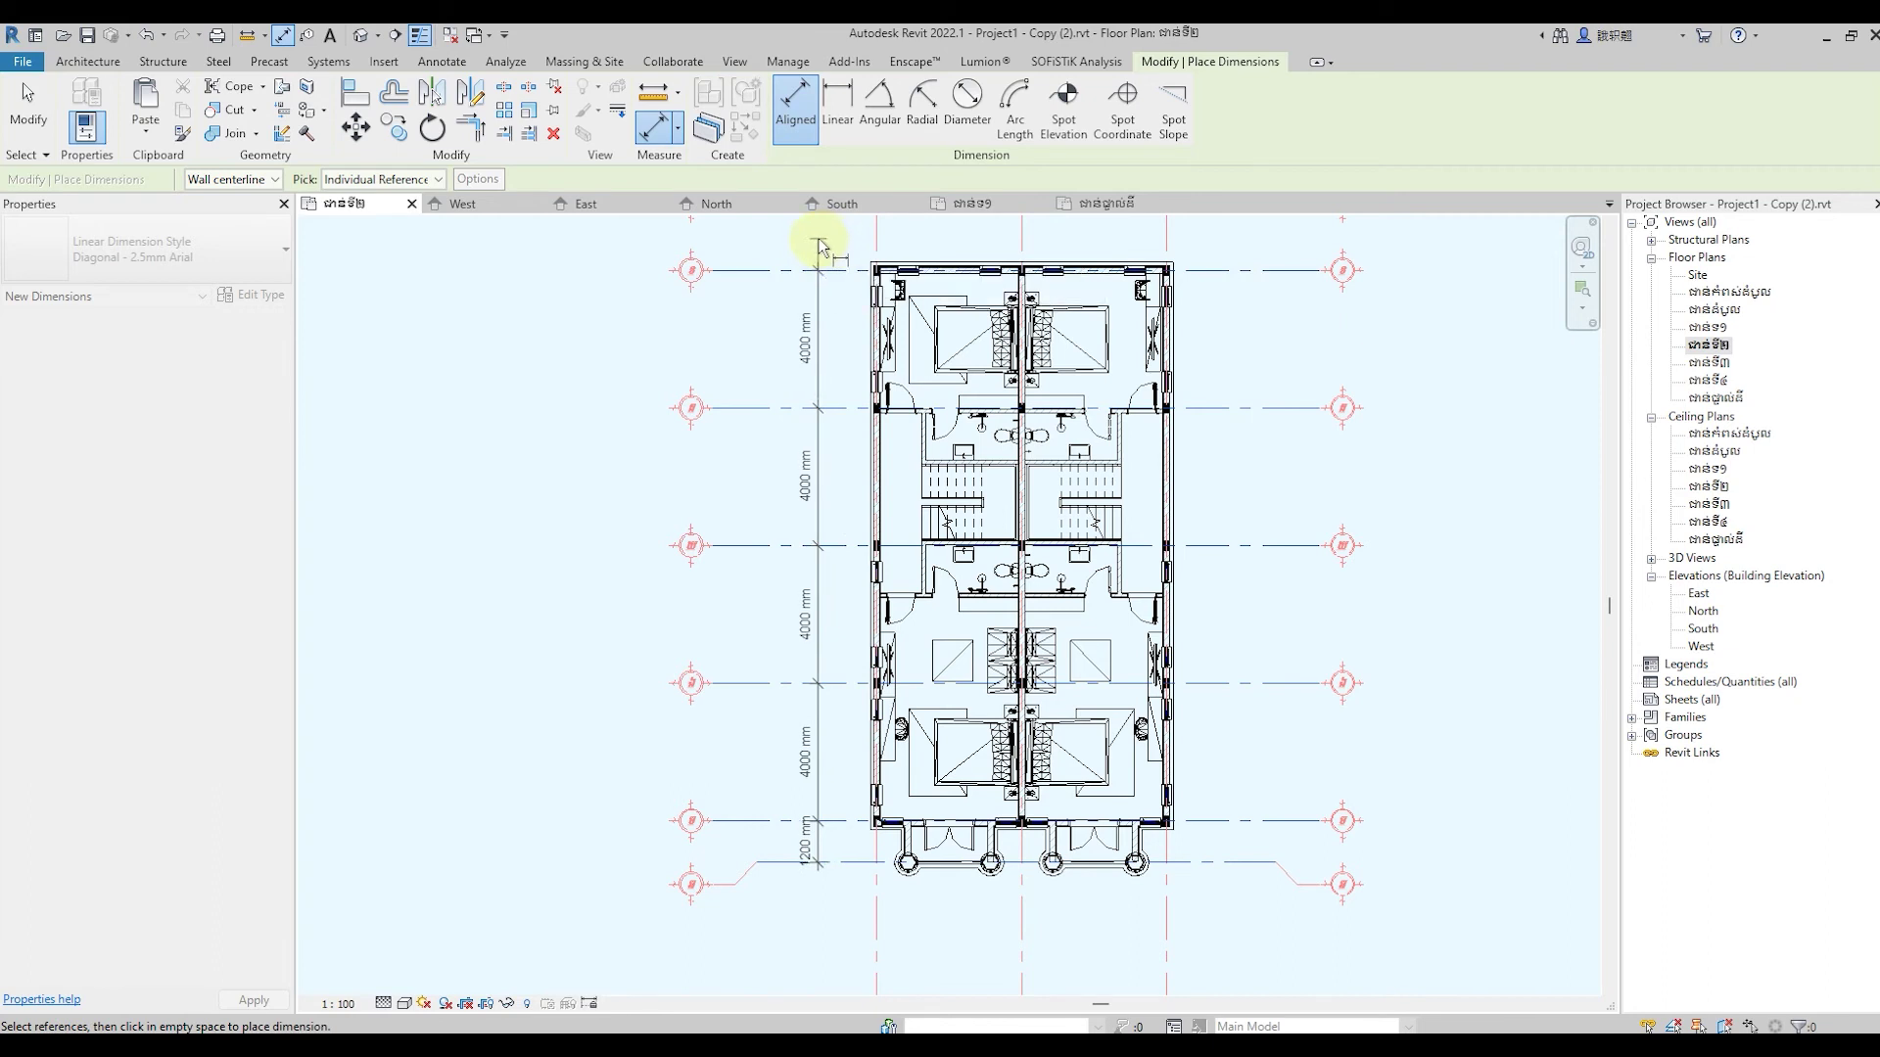
{"action": "left_click", "coordinate": [816, 248]}
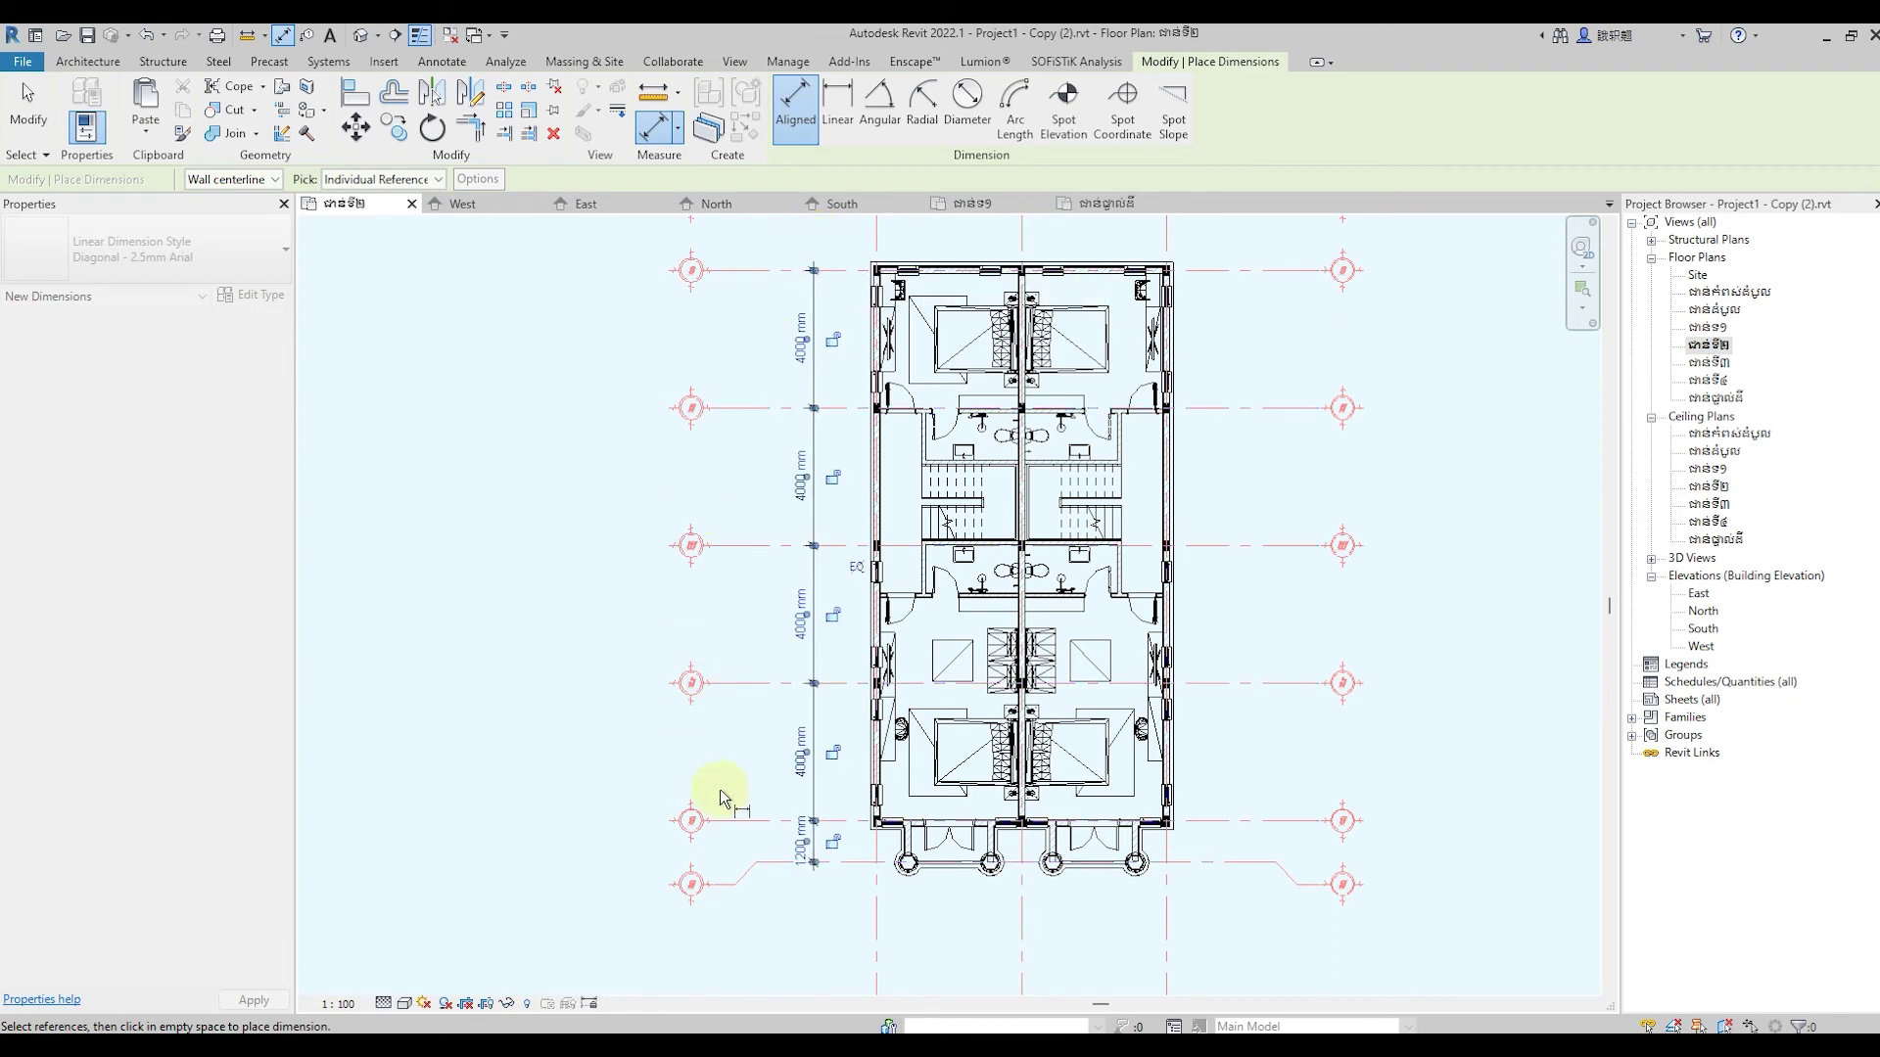
{"action": "left_click", "coordinate": [756, 862]}
{"action": "scroll", "coordinate": [751, 770], "scroll_direction": "down", "scroll_amount": 2}
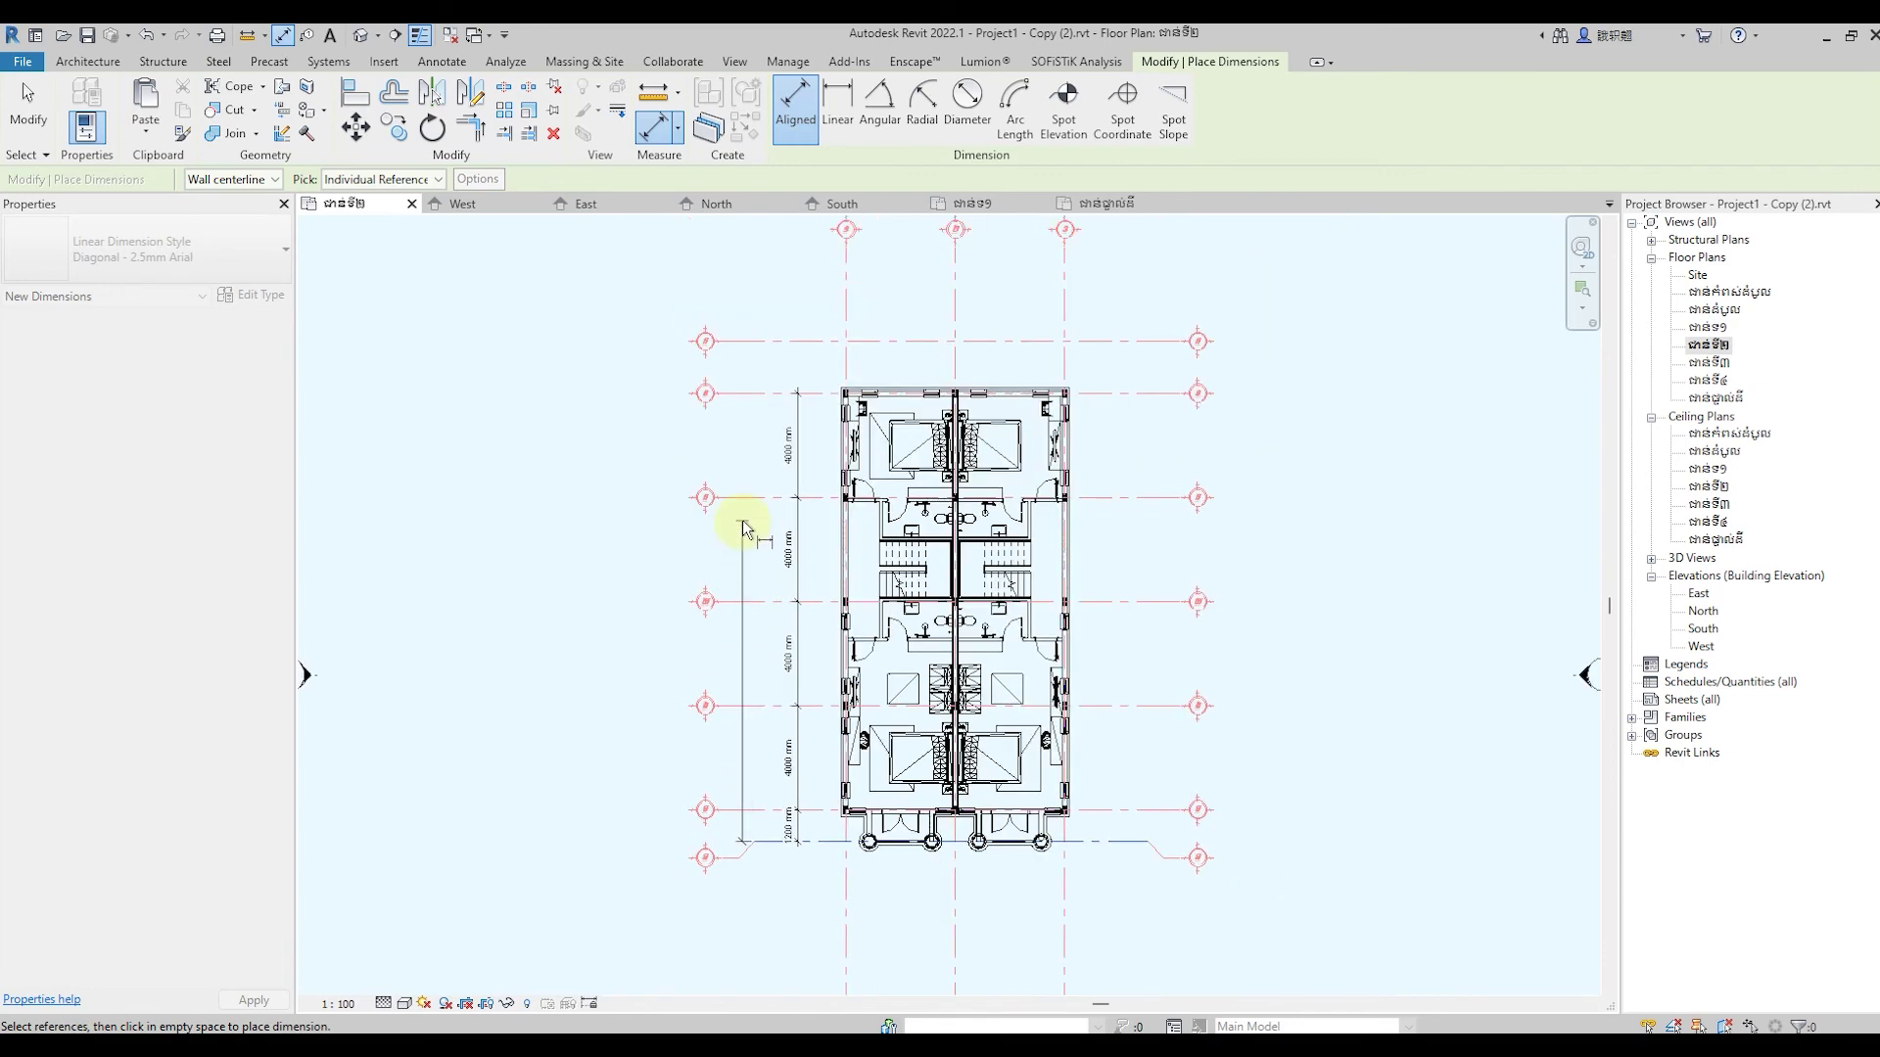
{"action": "key", "text": "Escape"}
Add the 2000 mm and 1200 mm end segments and a 16000 mm overall dimension
{"action": "scroll", "coordinate": [764, 391], "scroll_direction": "up", "scroll_amount": 2}
{"action": "scroll", "coordinate": [786, 421], "scroll_direction": "up", "scroll_amount": 1}
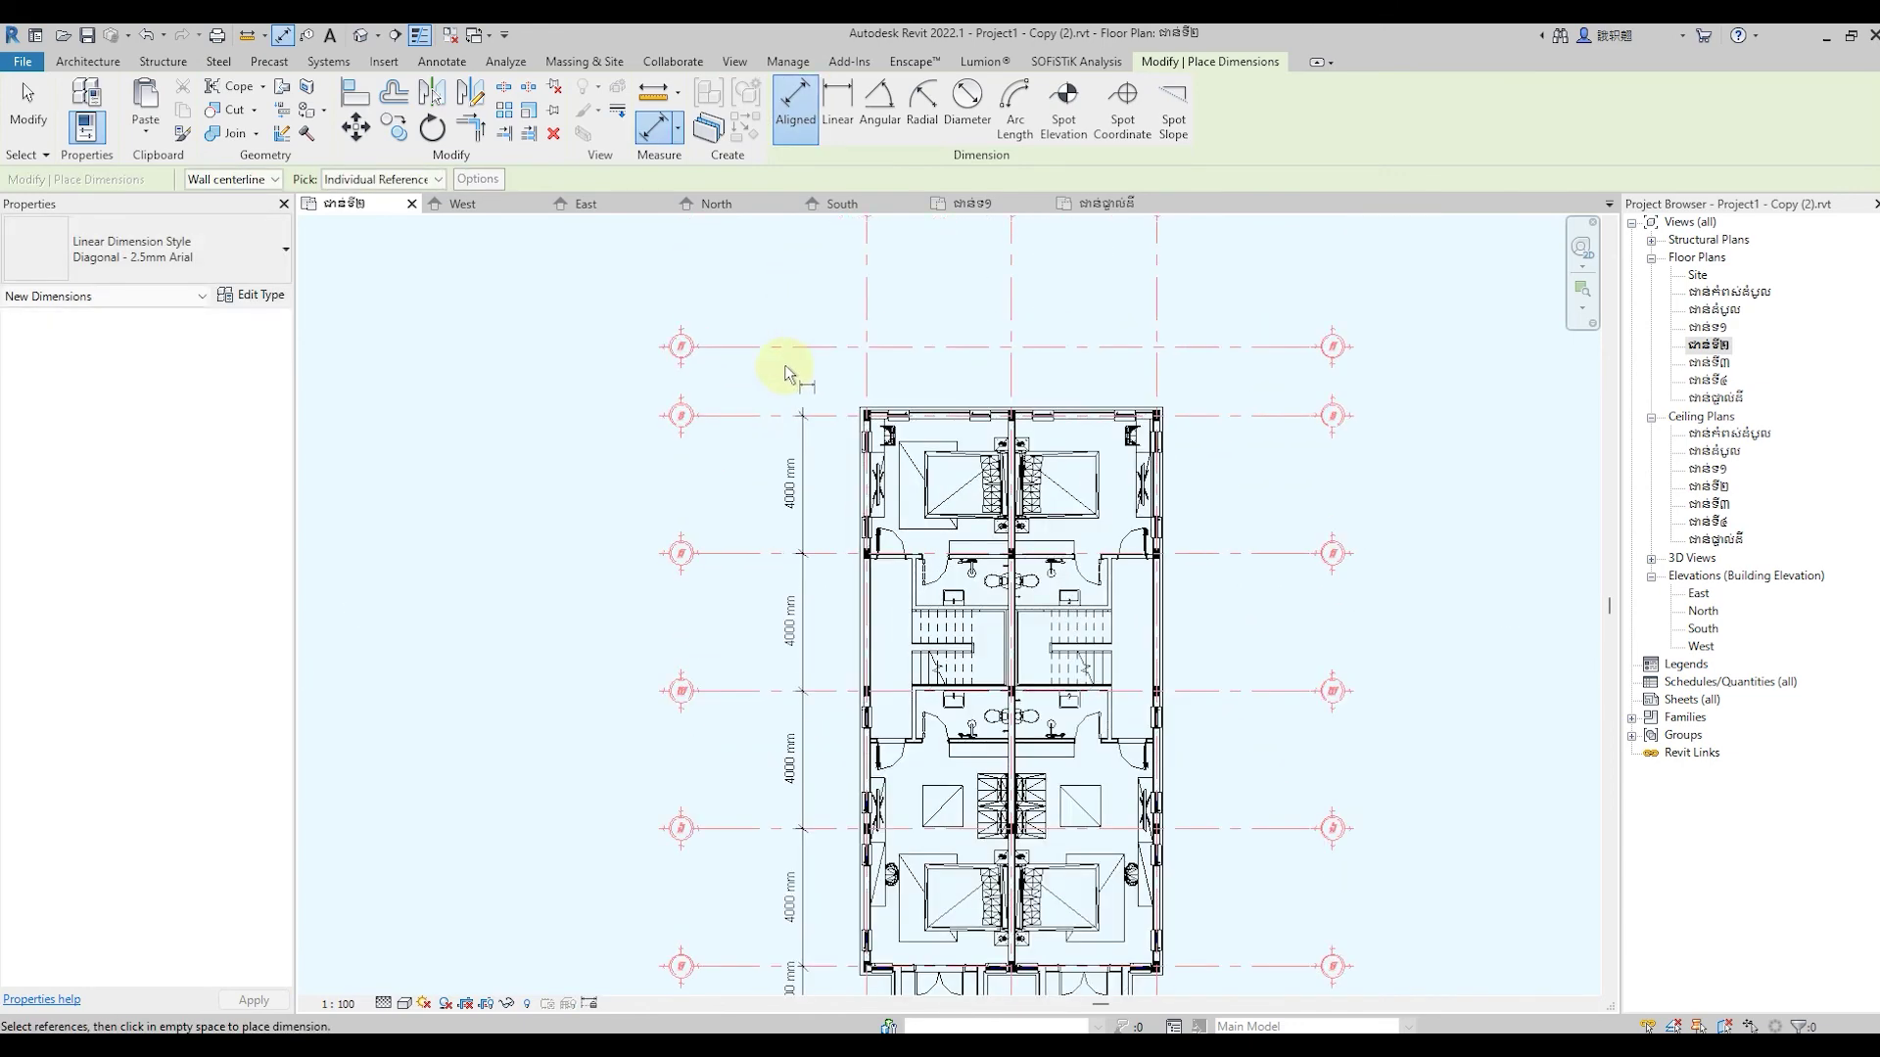
{"action": "left_click", "coordinate": [799, 349]}
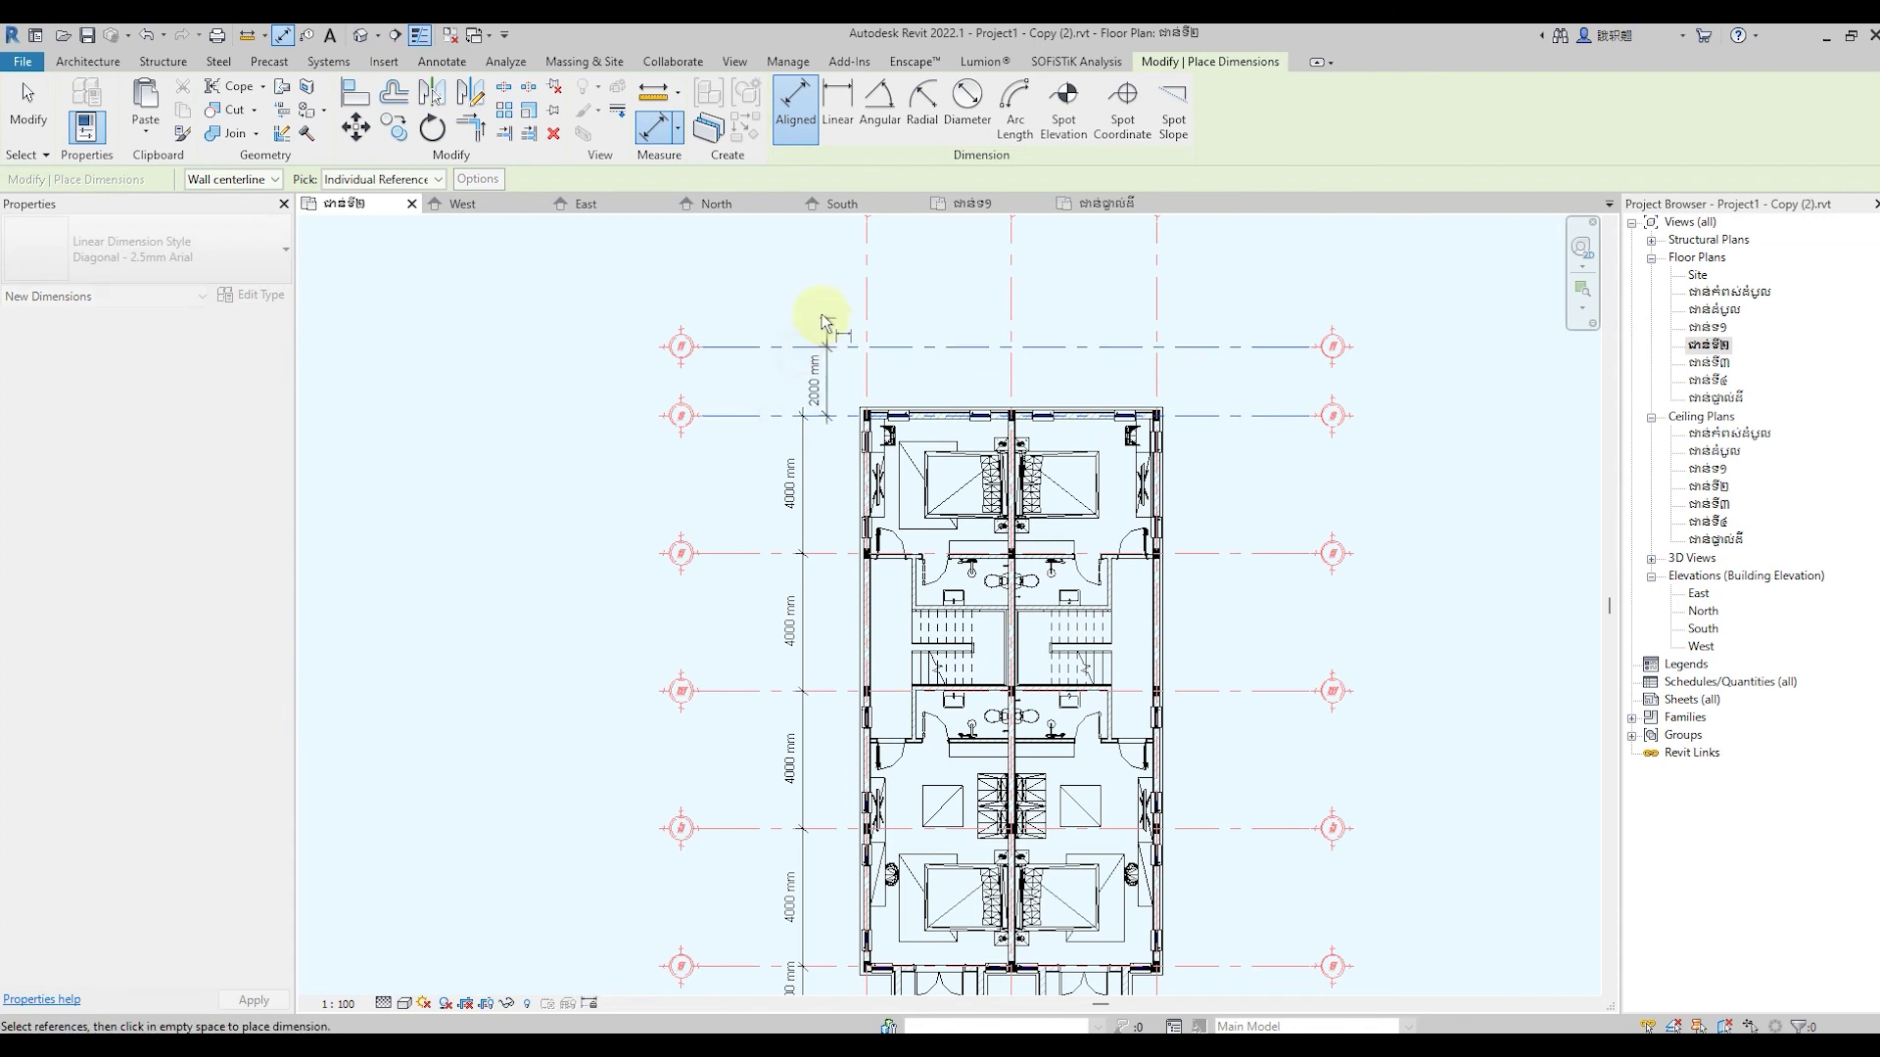
{"action": "scroll", "coordinate": [744, 314], "scroll_direction": "down", "scroll_amount": 2}
{"action": "left_click", "coordinate": [737, 834]}
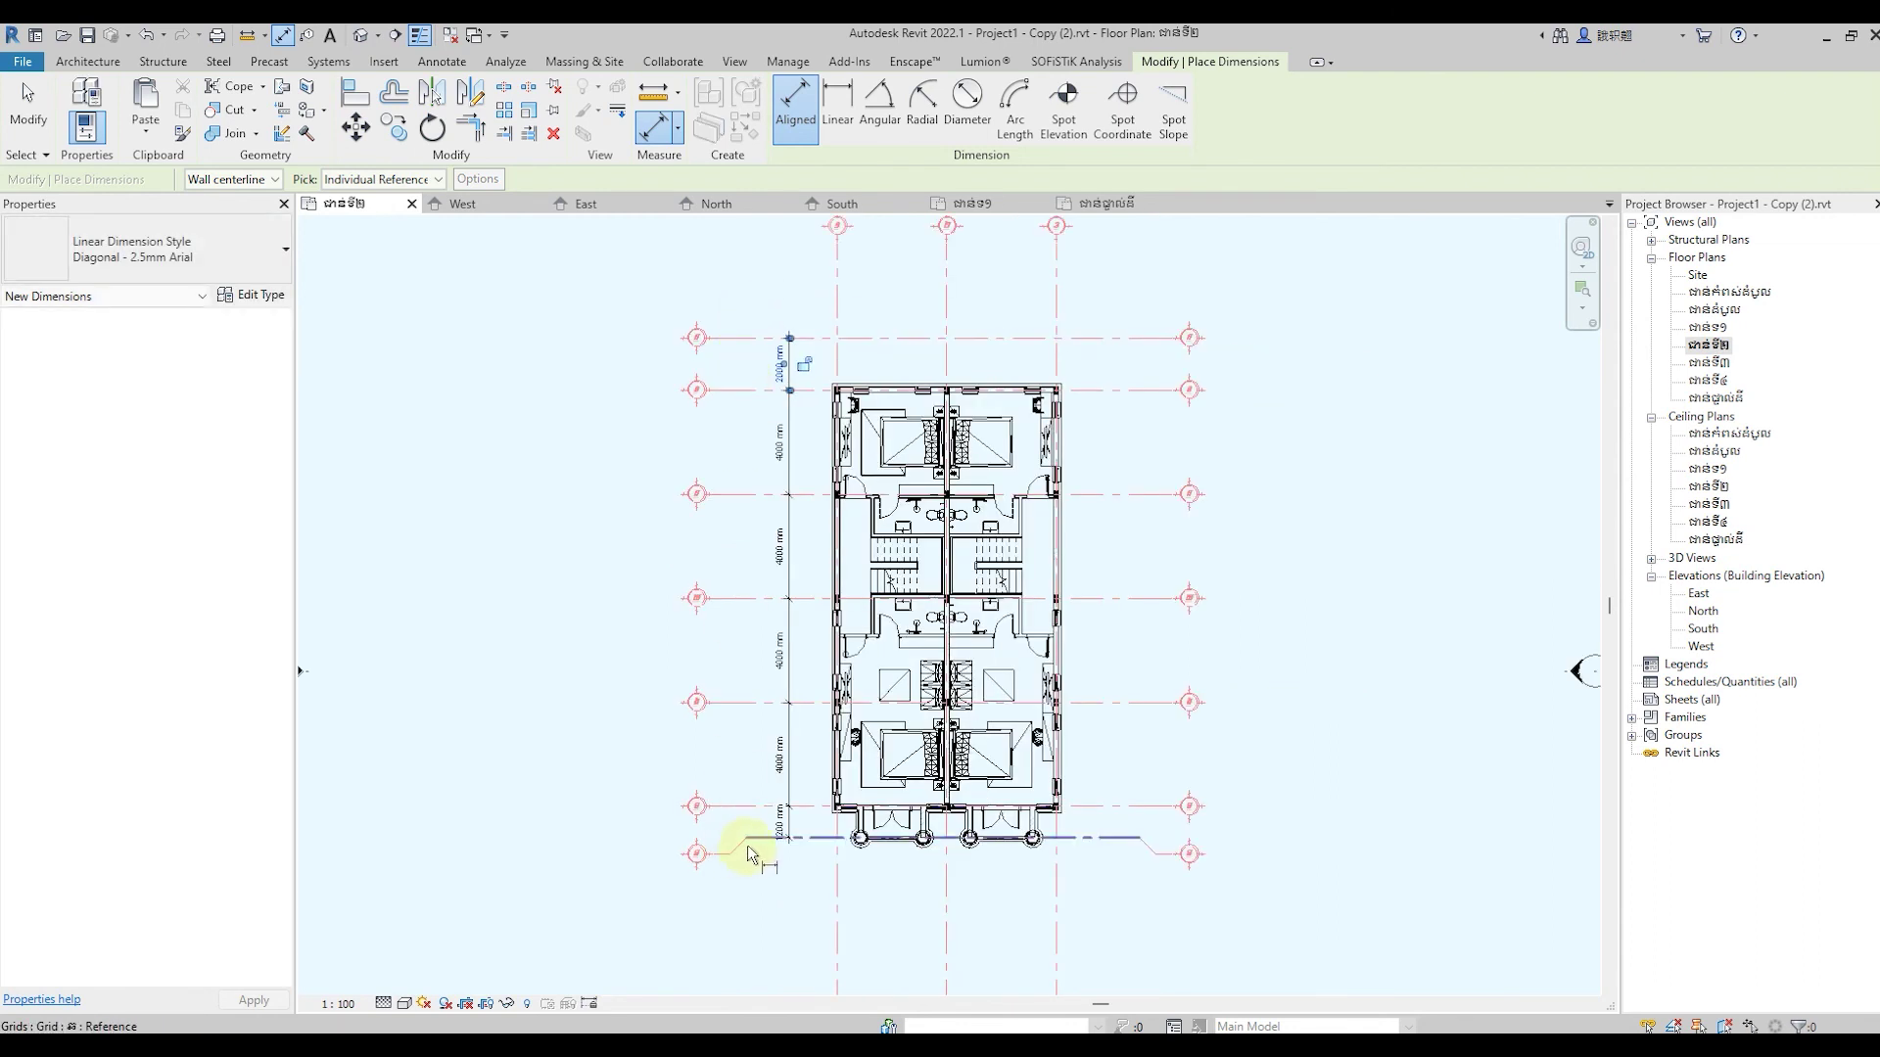
{"action": "left_click", "coordinate": [758, 805]}
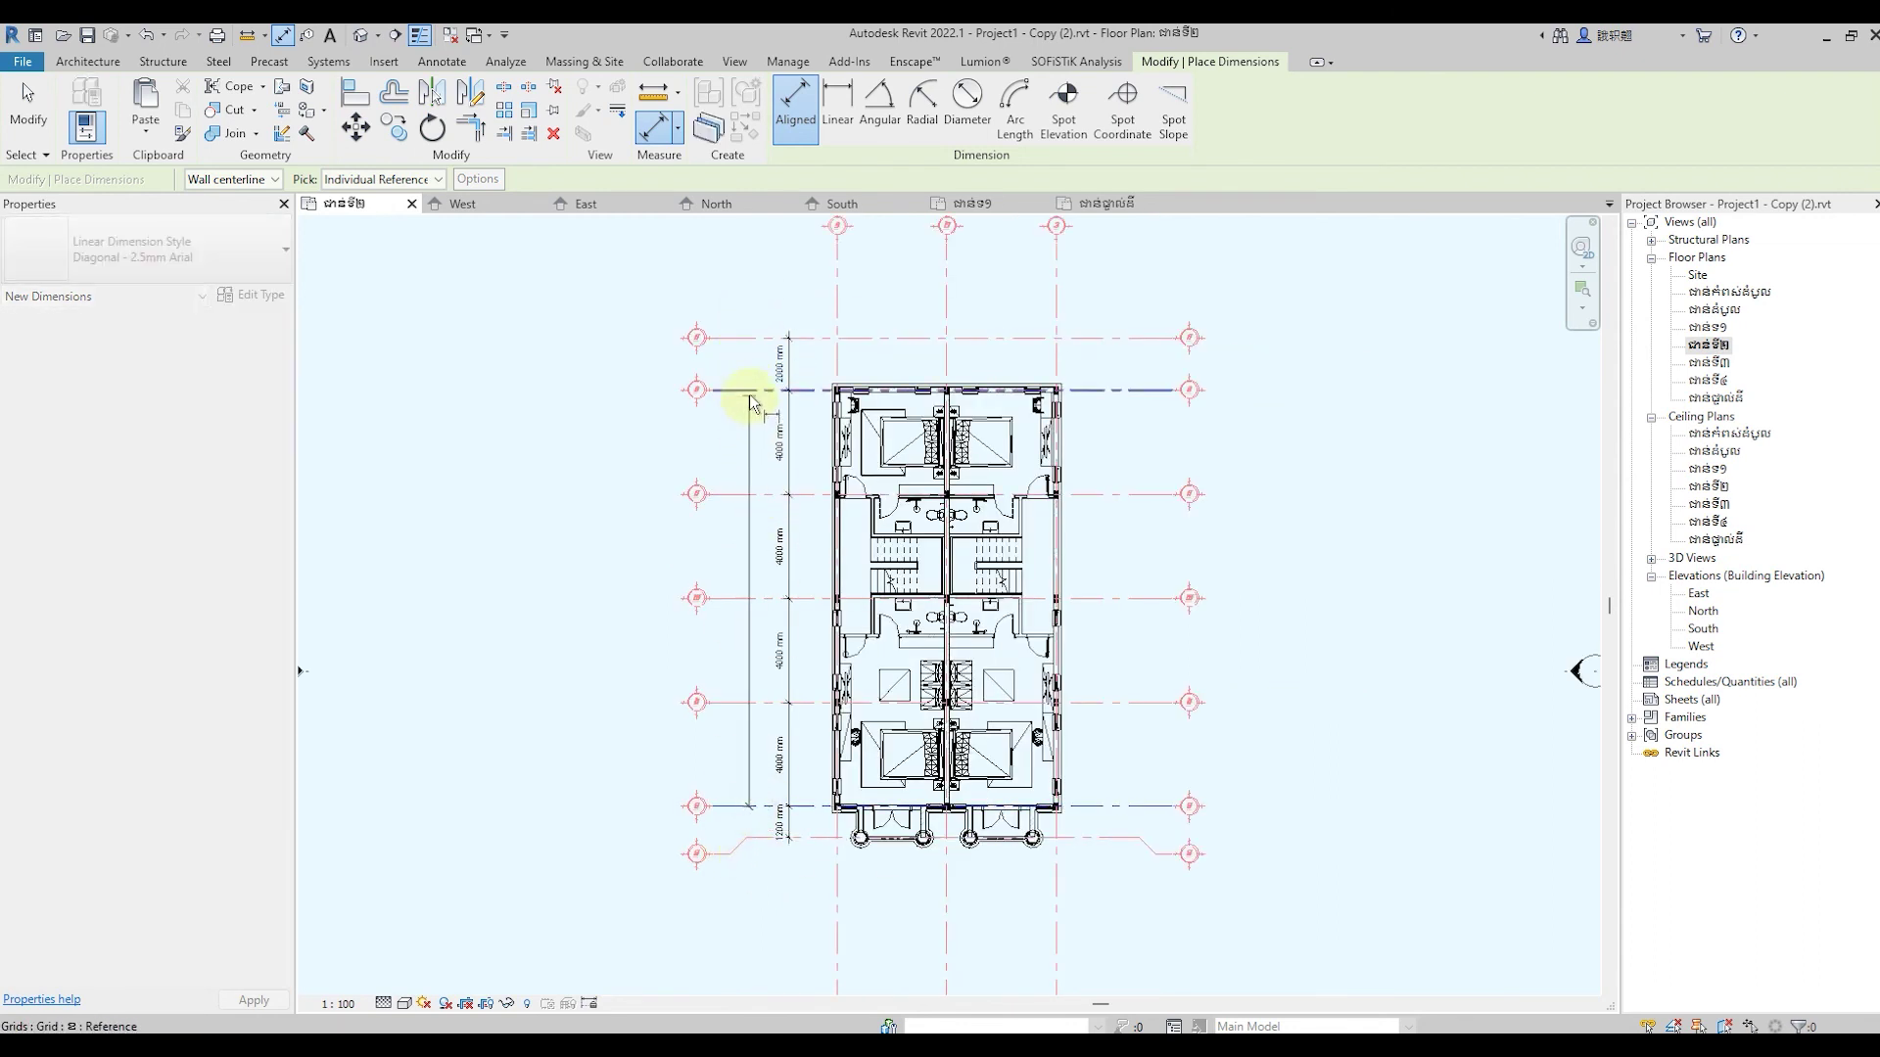
{"action": "scroll", "coordinate": [752, 394], "scroll_direction": "up", "scroll_amount": 2}
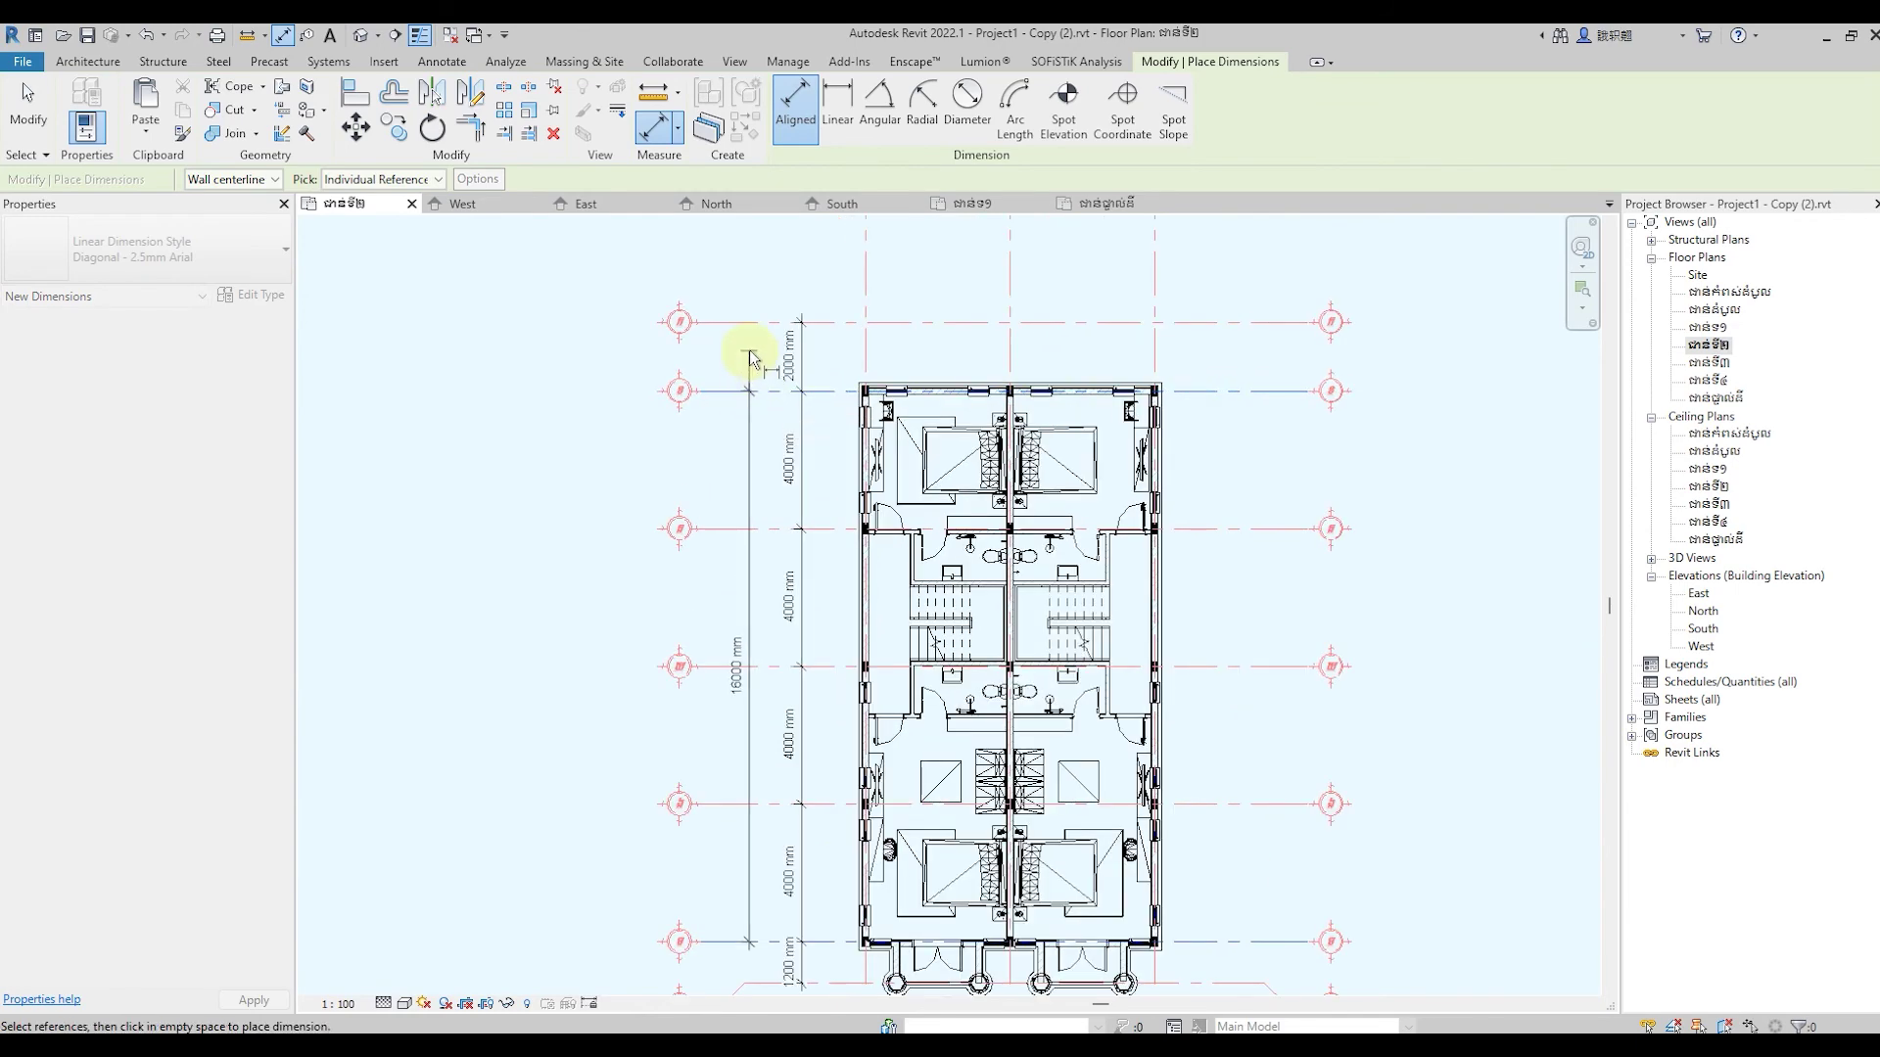
{"action": "left_click", "coordinate": [742, 358]}
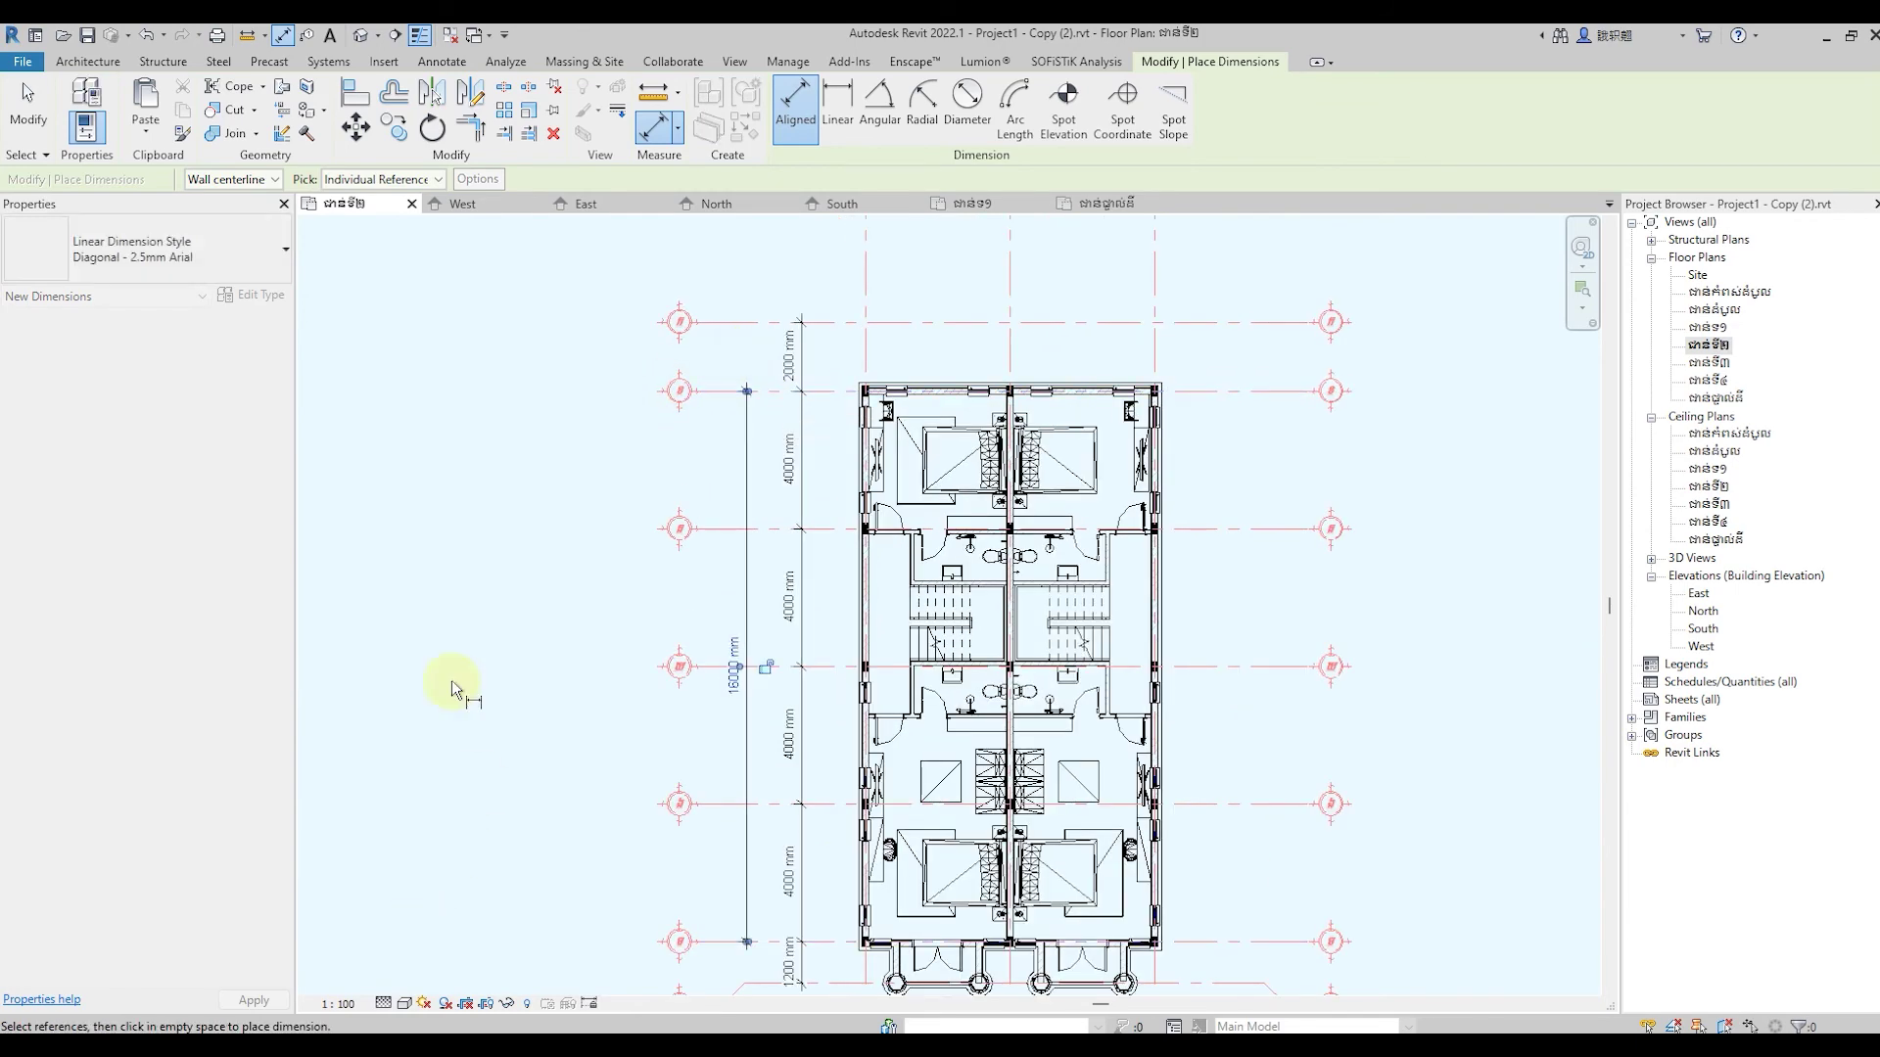
{"action": "scroll", "coordinate": [542, 519], "scroll_direction": "down", "scroll_amount": 1}
{"action": "key", "text": "Escape"}
{"action": "key", "text": "Escape"}
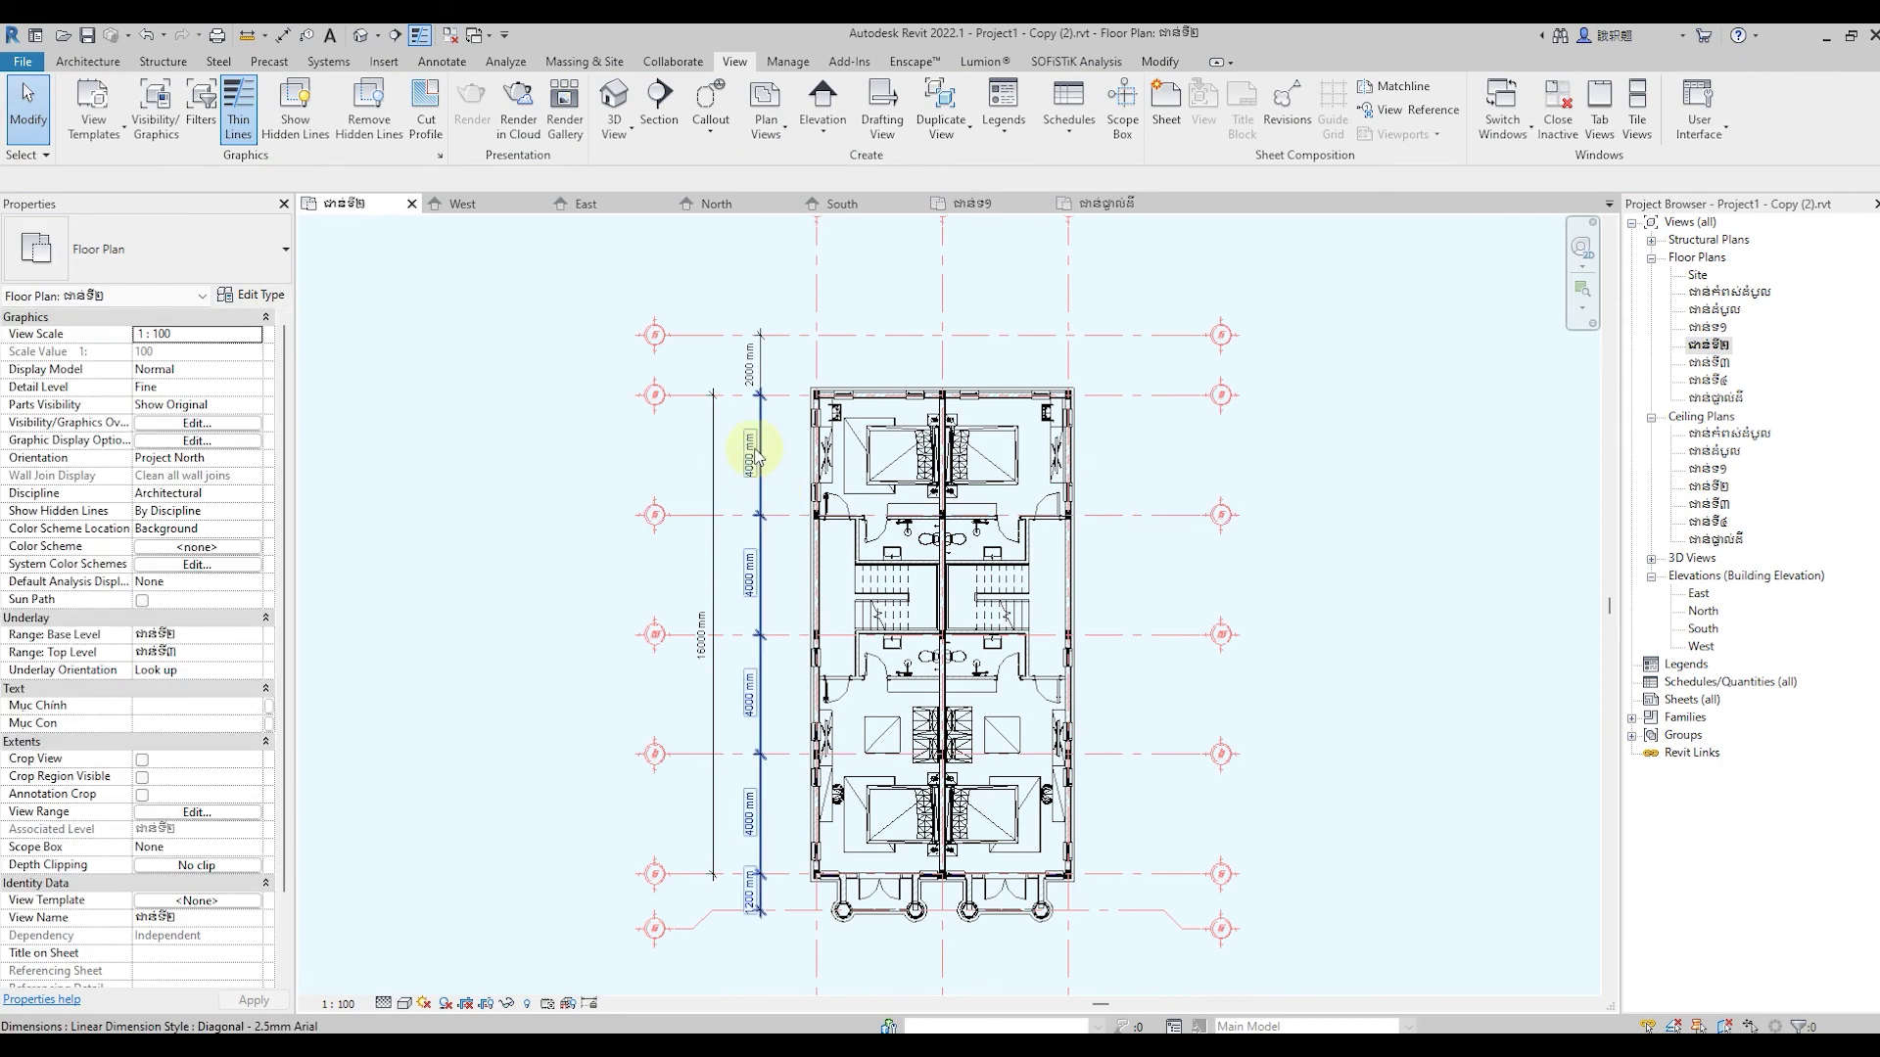
Mirror the left-side dimensions to the right side about the central grid
{"action": "left_click", "coordinate": [767, 359]}
{"action": "left_click", "coordinate": [714, 463], "text": "ctrl"}
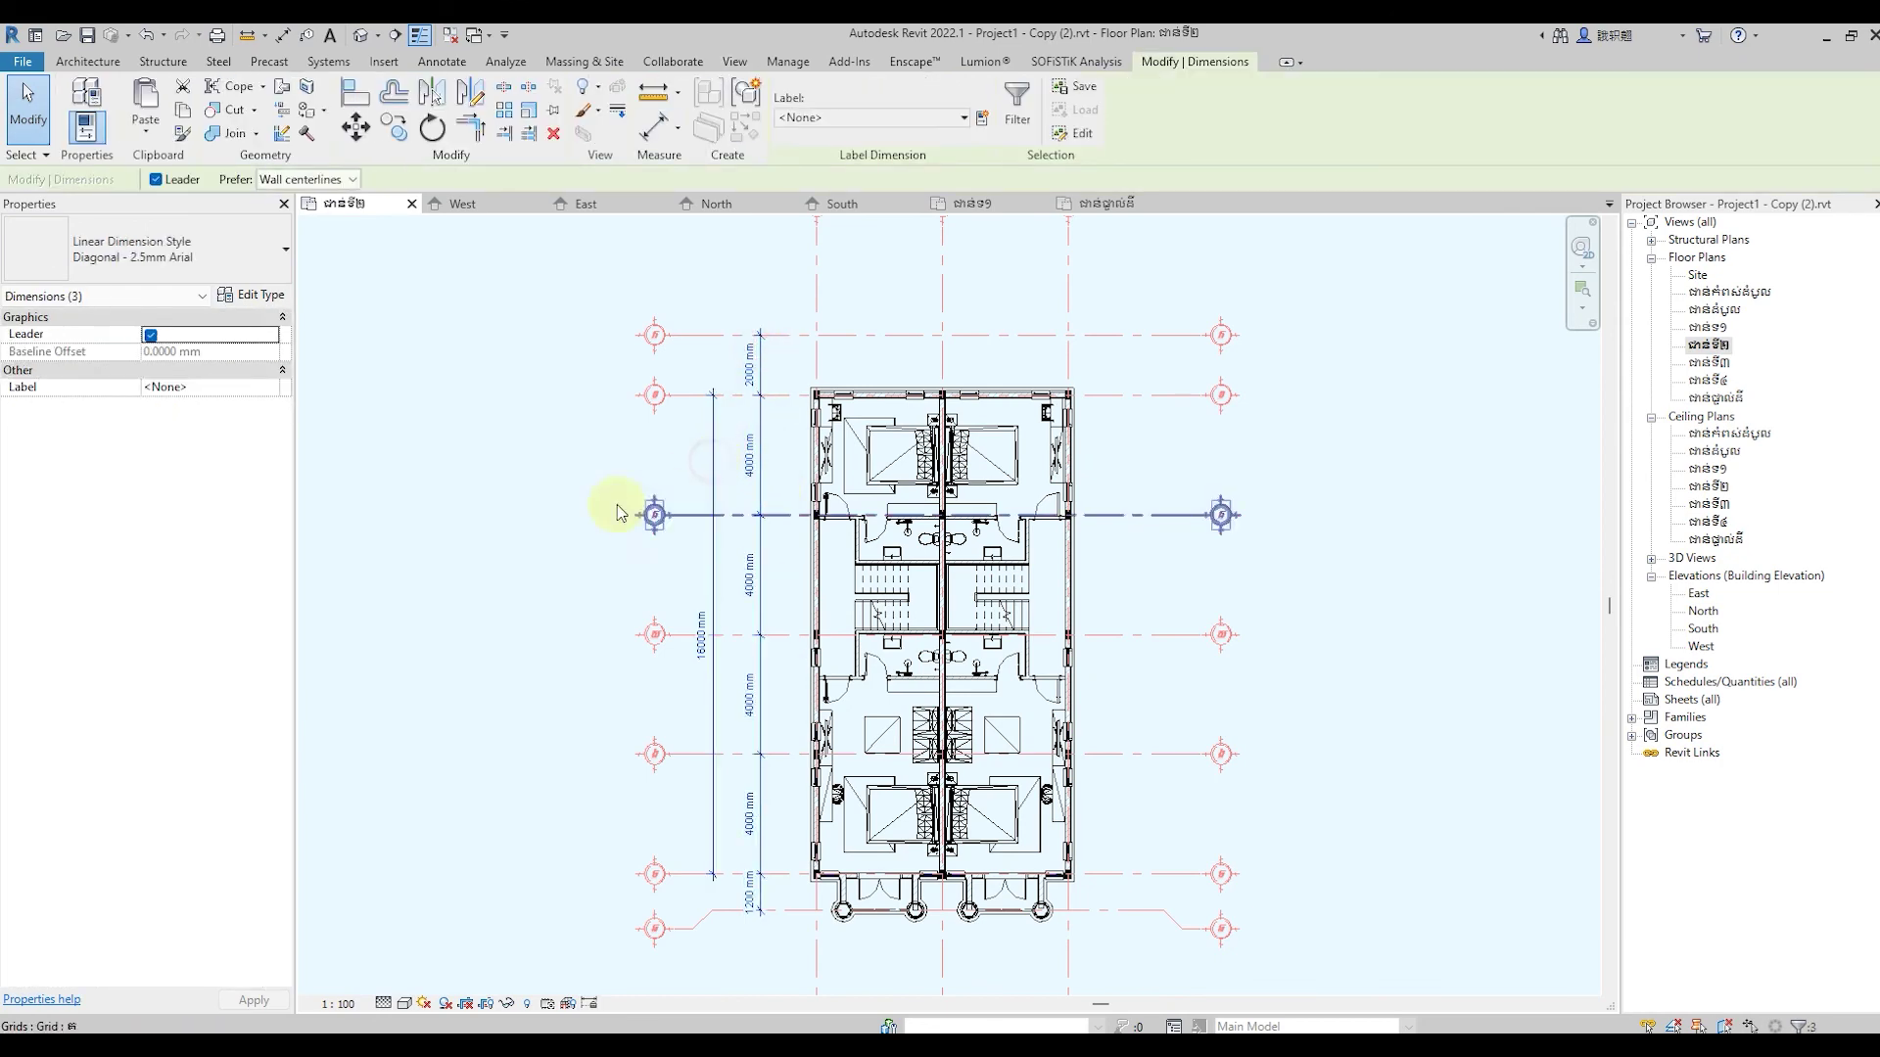
{"action": "left_click", "coordinate": [471, 95]}
{"action": "scroll", "coordinate": [989, 431], "scroll_direction": "up", "scroll_amount": 2}
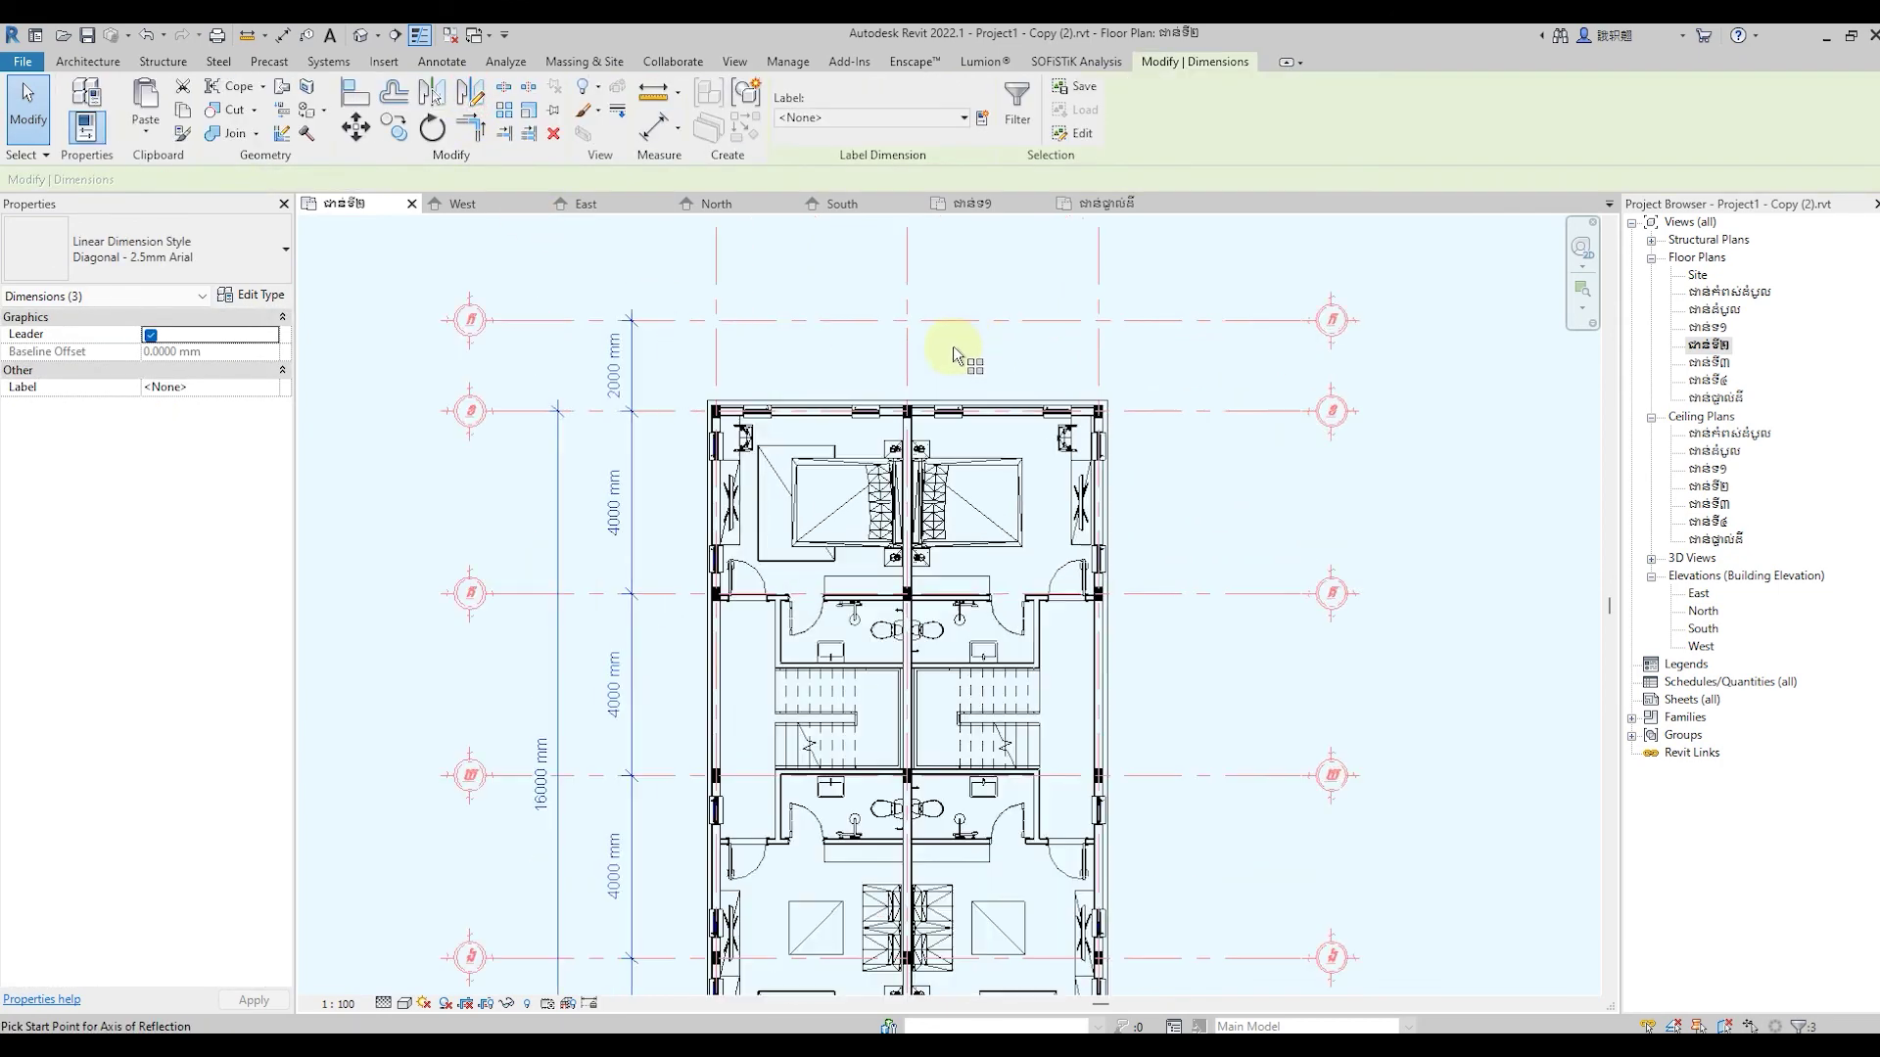
{"action": "left_click", "coordinate": [908, 308]}
{"action": "scroll", "coordinate": [915, 336], "scroll_direction": "down", "scroll_amount": 2}
{"action": "key", "text": "Escape"}
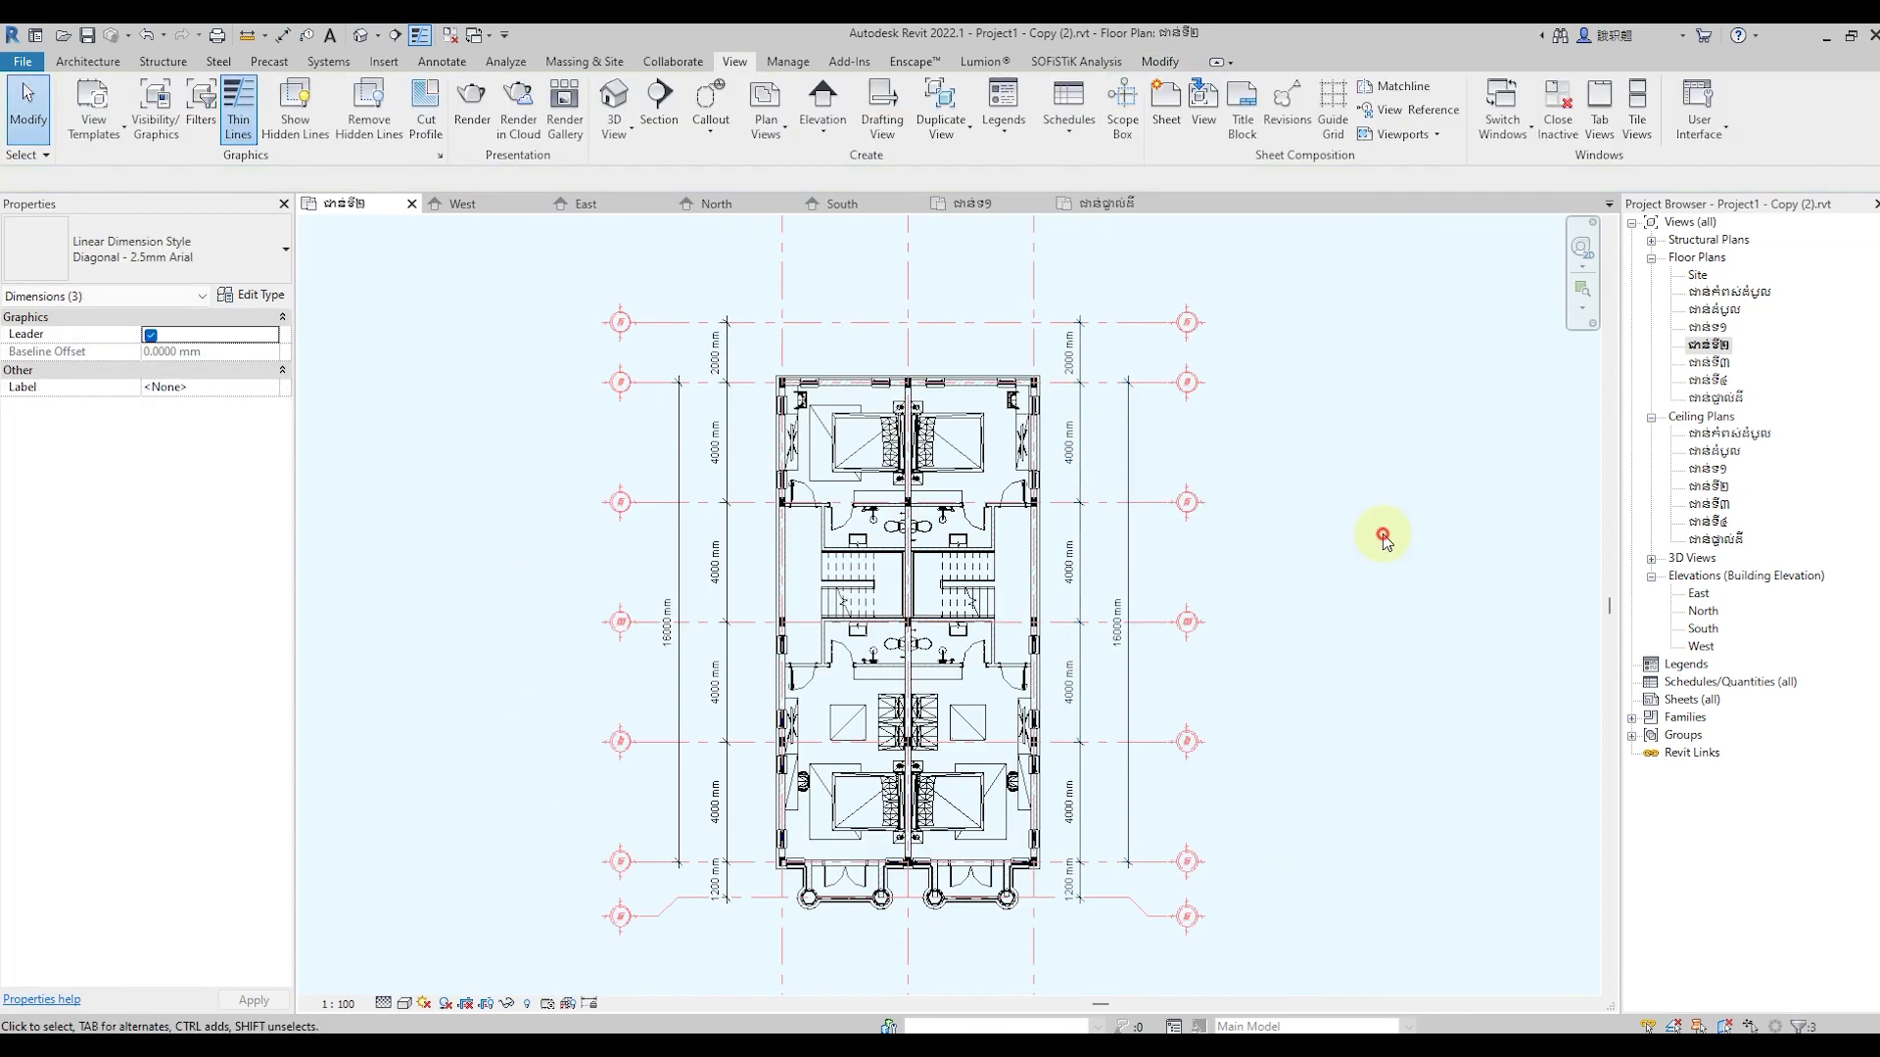
{"action": "scroll", "coordinate": [1238, 629], "scroll_direction": "down", "scroll_amount": 1}
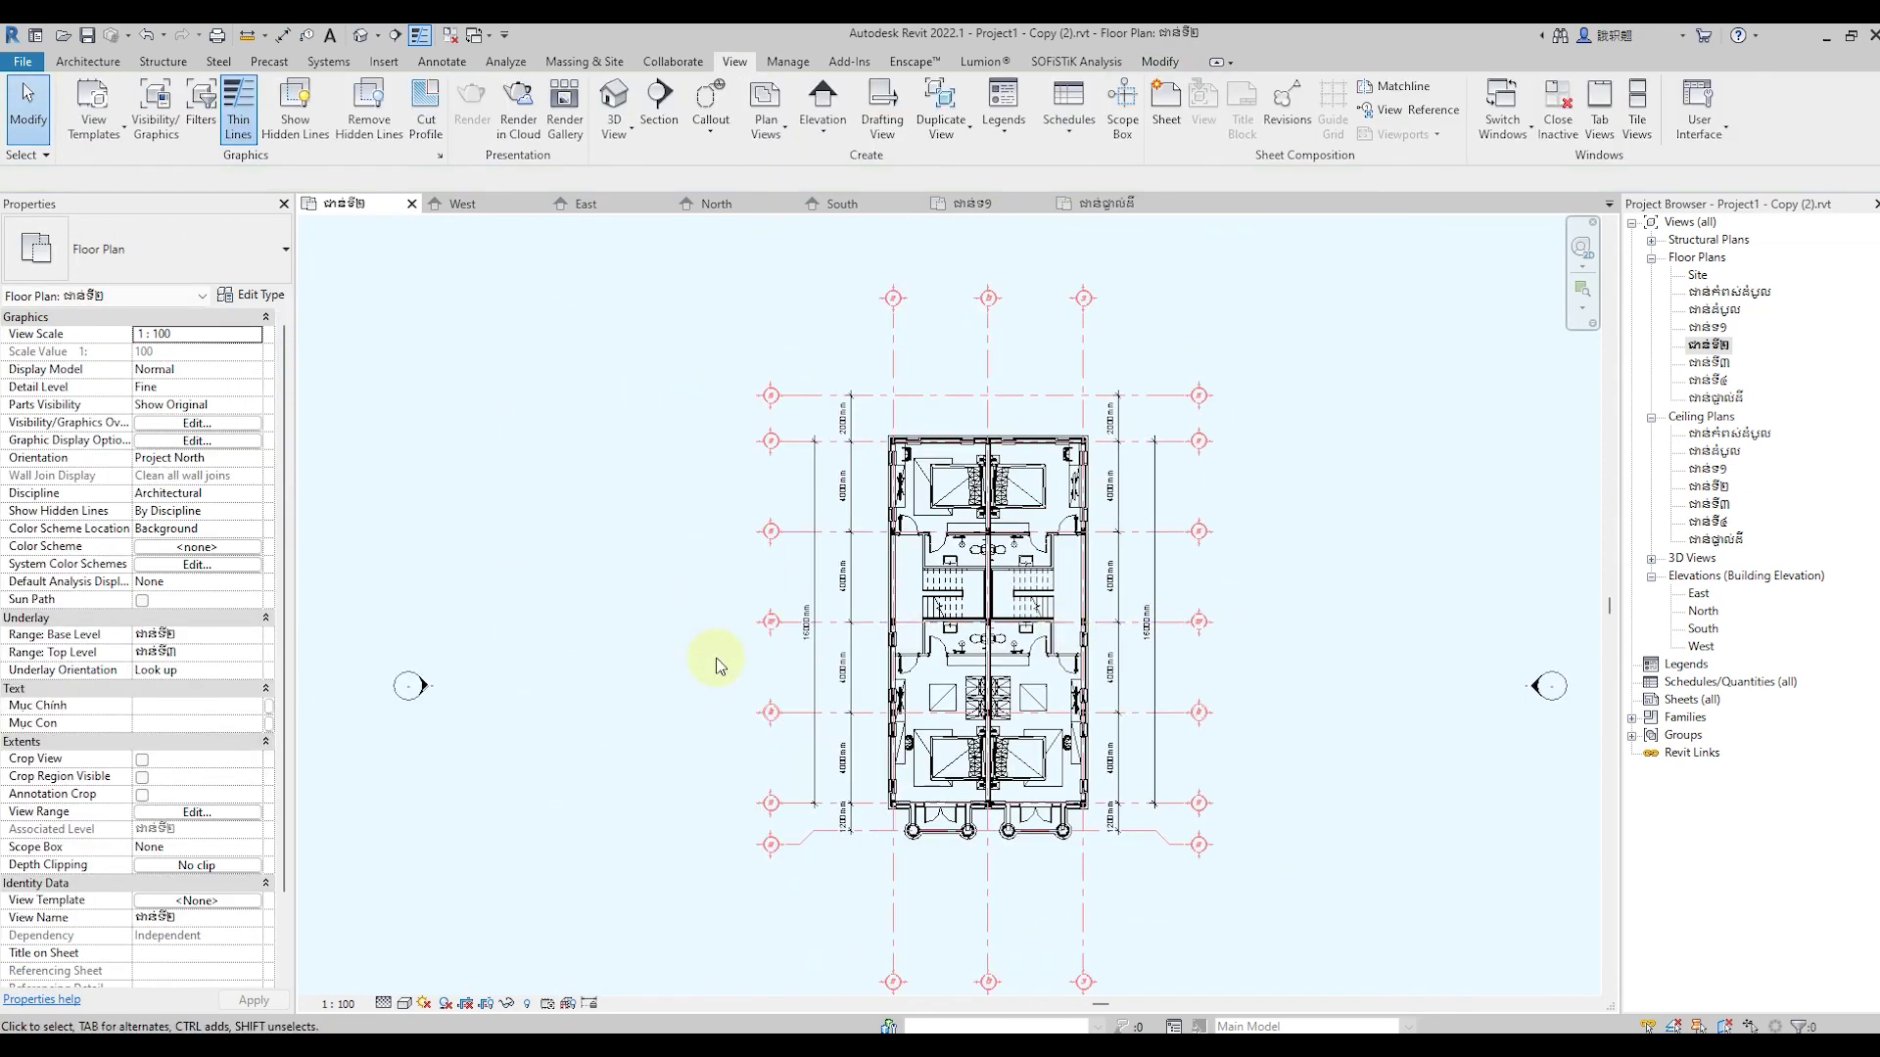
Dimension the bottom grids as 4200 + 4200 mm with an 8400 mm overall
{"action": "left_click", "coordinate": [283, 34]}
{"action": "scroll", "coordinate": [769, 923], "scroll_direction": "up", "scroll_amount": 1}
{"action": "left_click", "coordinate": [933, 860]}
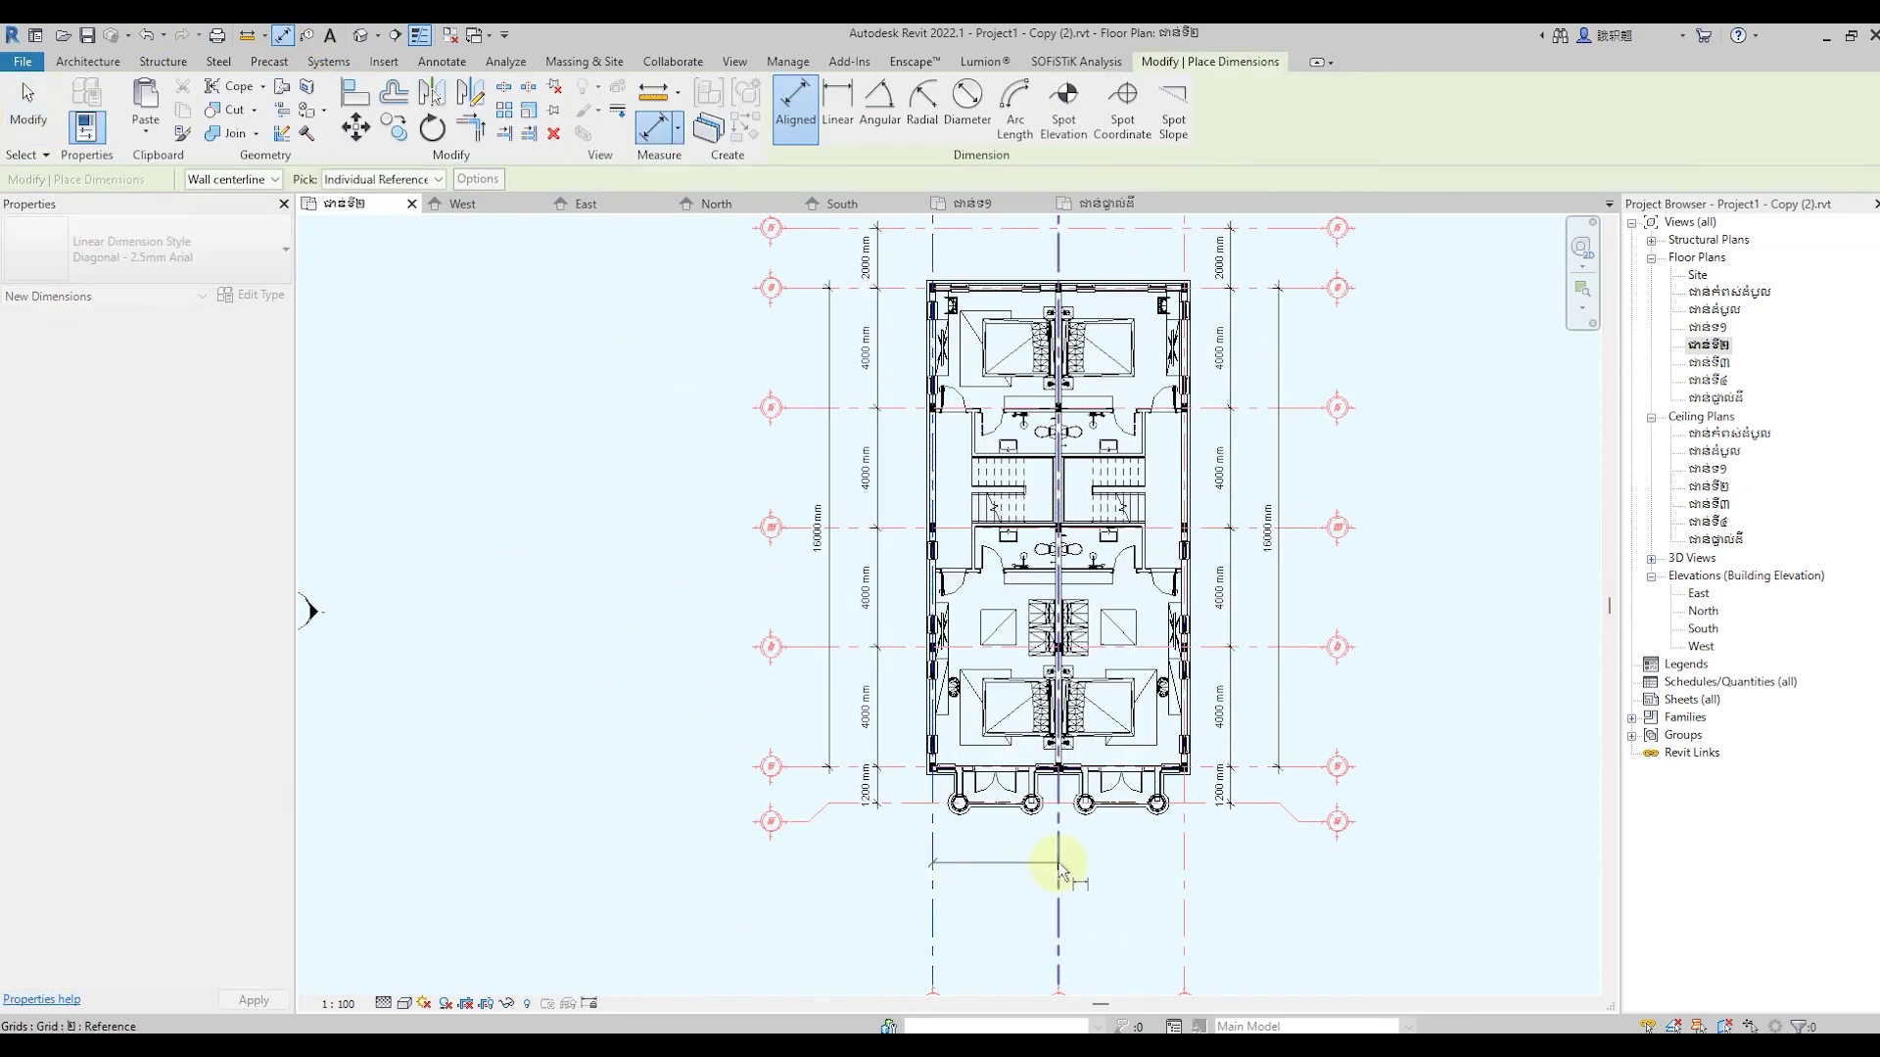
{"action": "left_click", "coordinate": [1058, 858]}
{"action": "left_click", "coordinate": [1180, 854]}
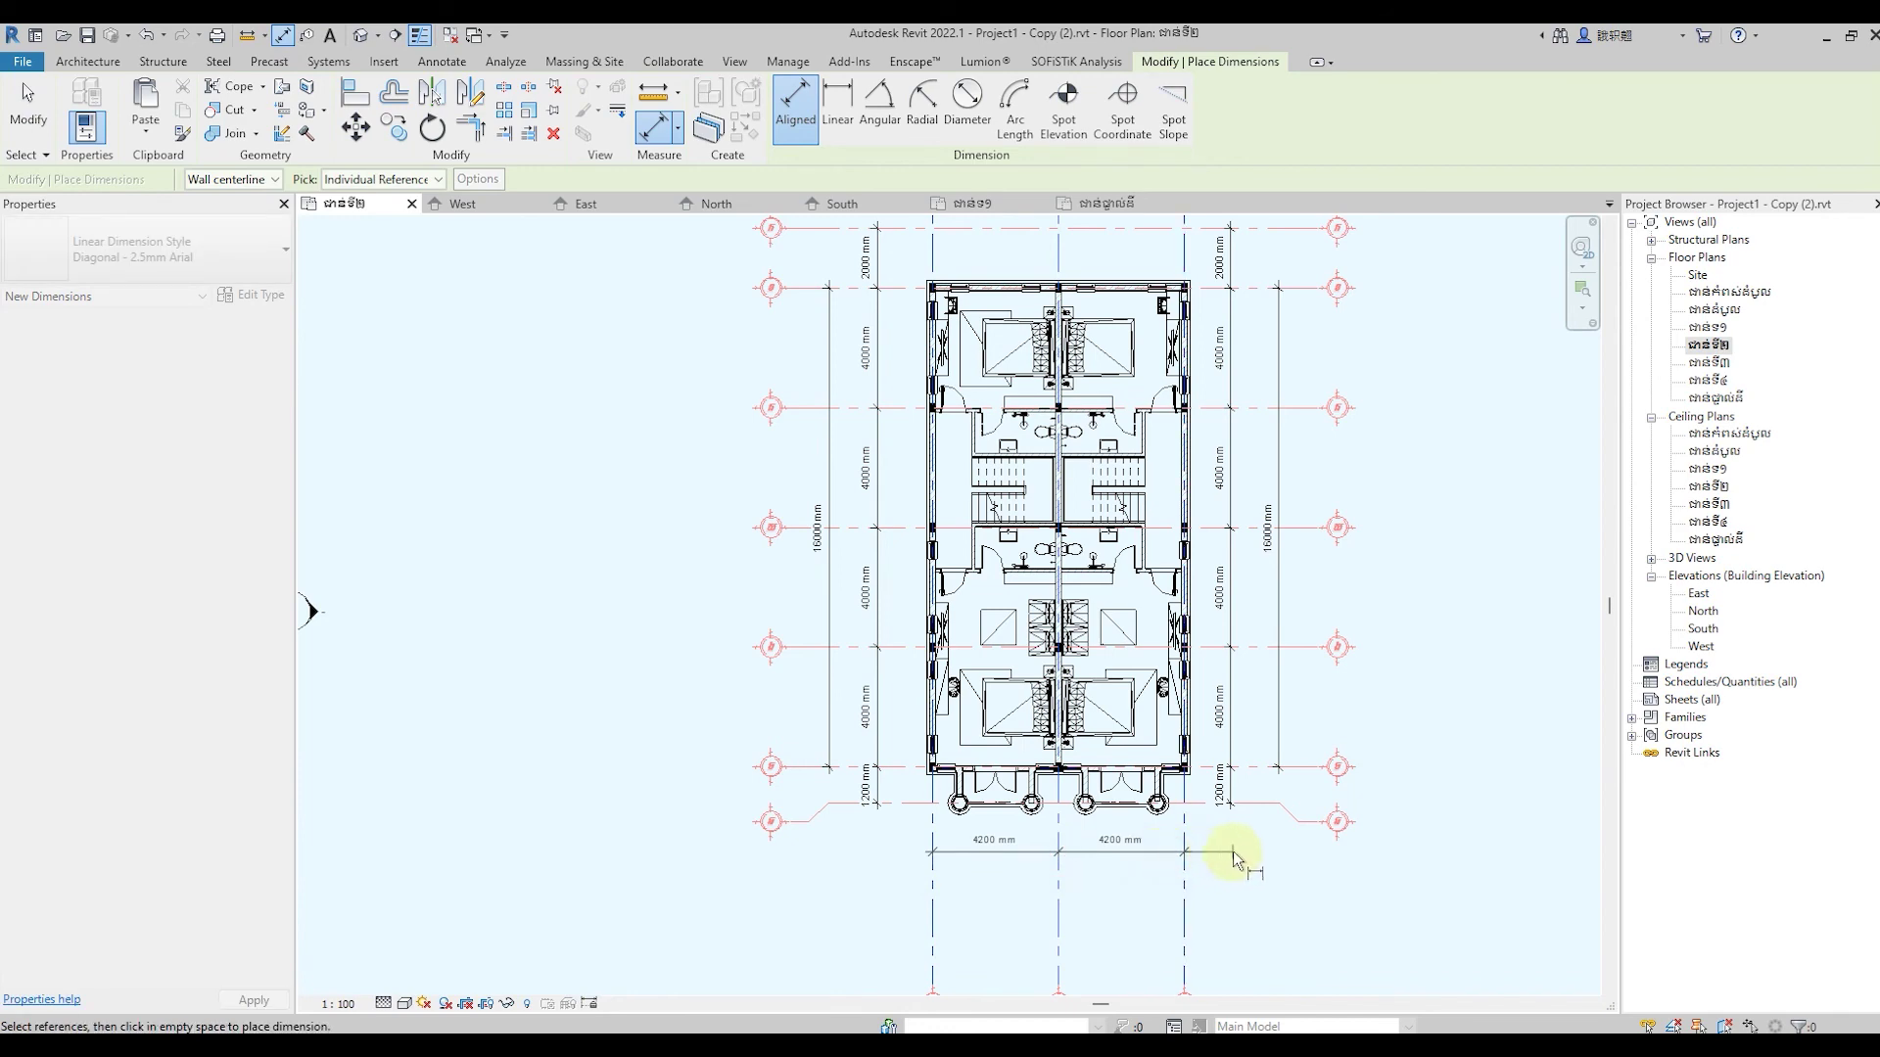
{"action": "left_click", "coordinate": [1235, 848]}
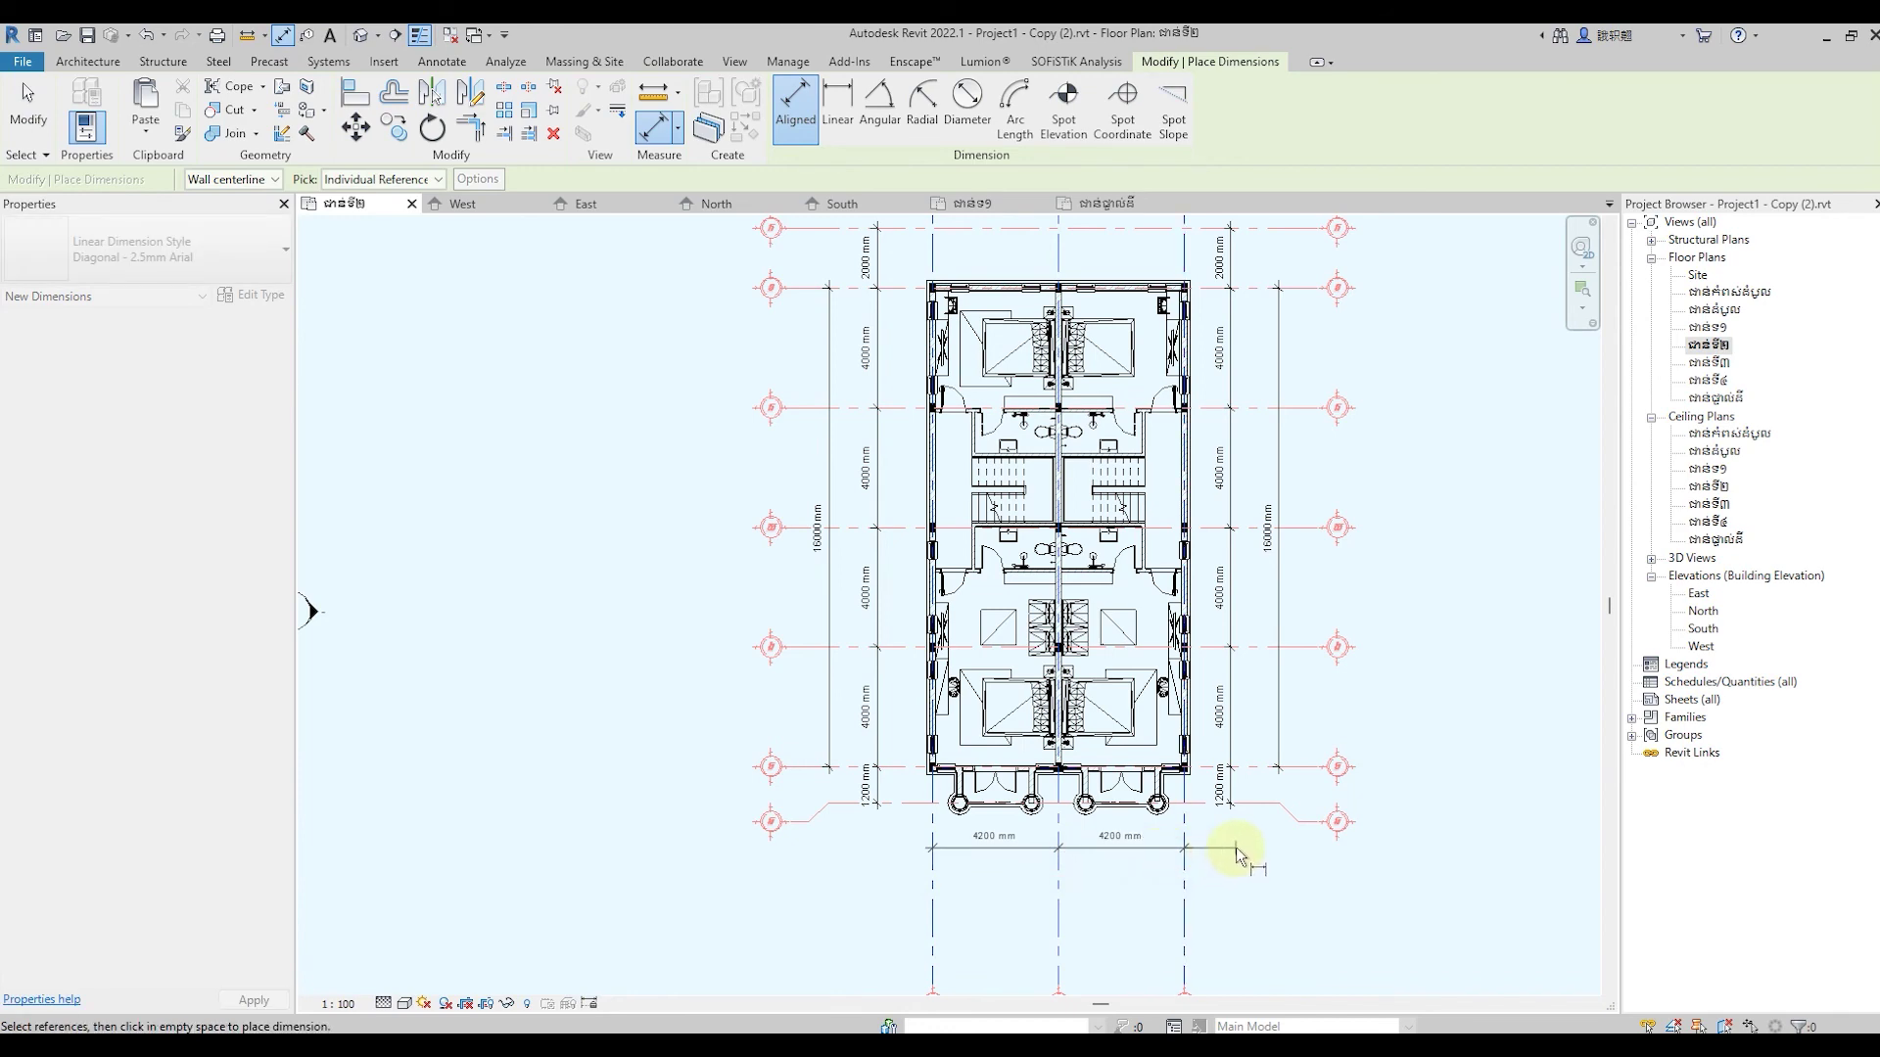
{"action": "middle_click_drag", "start_coordinate": [963, 944], "coordinate": [942, 878]}
{"action": "left_click", "coordinate": [912, 840]}
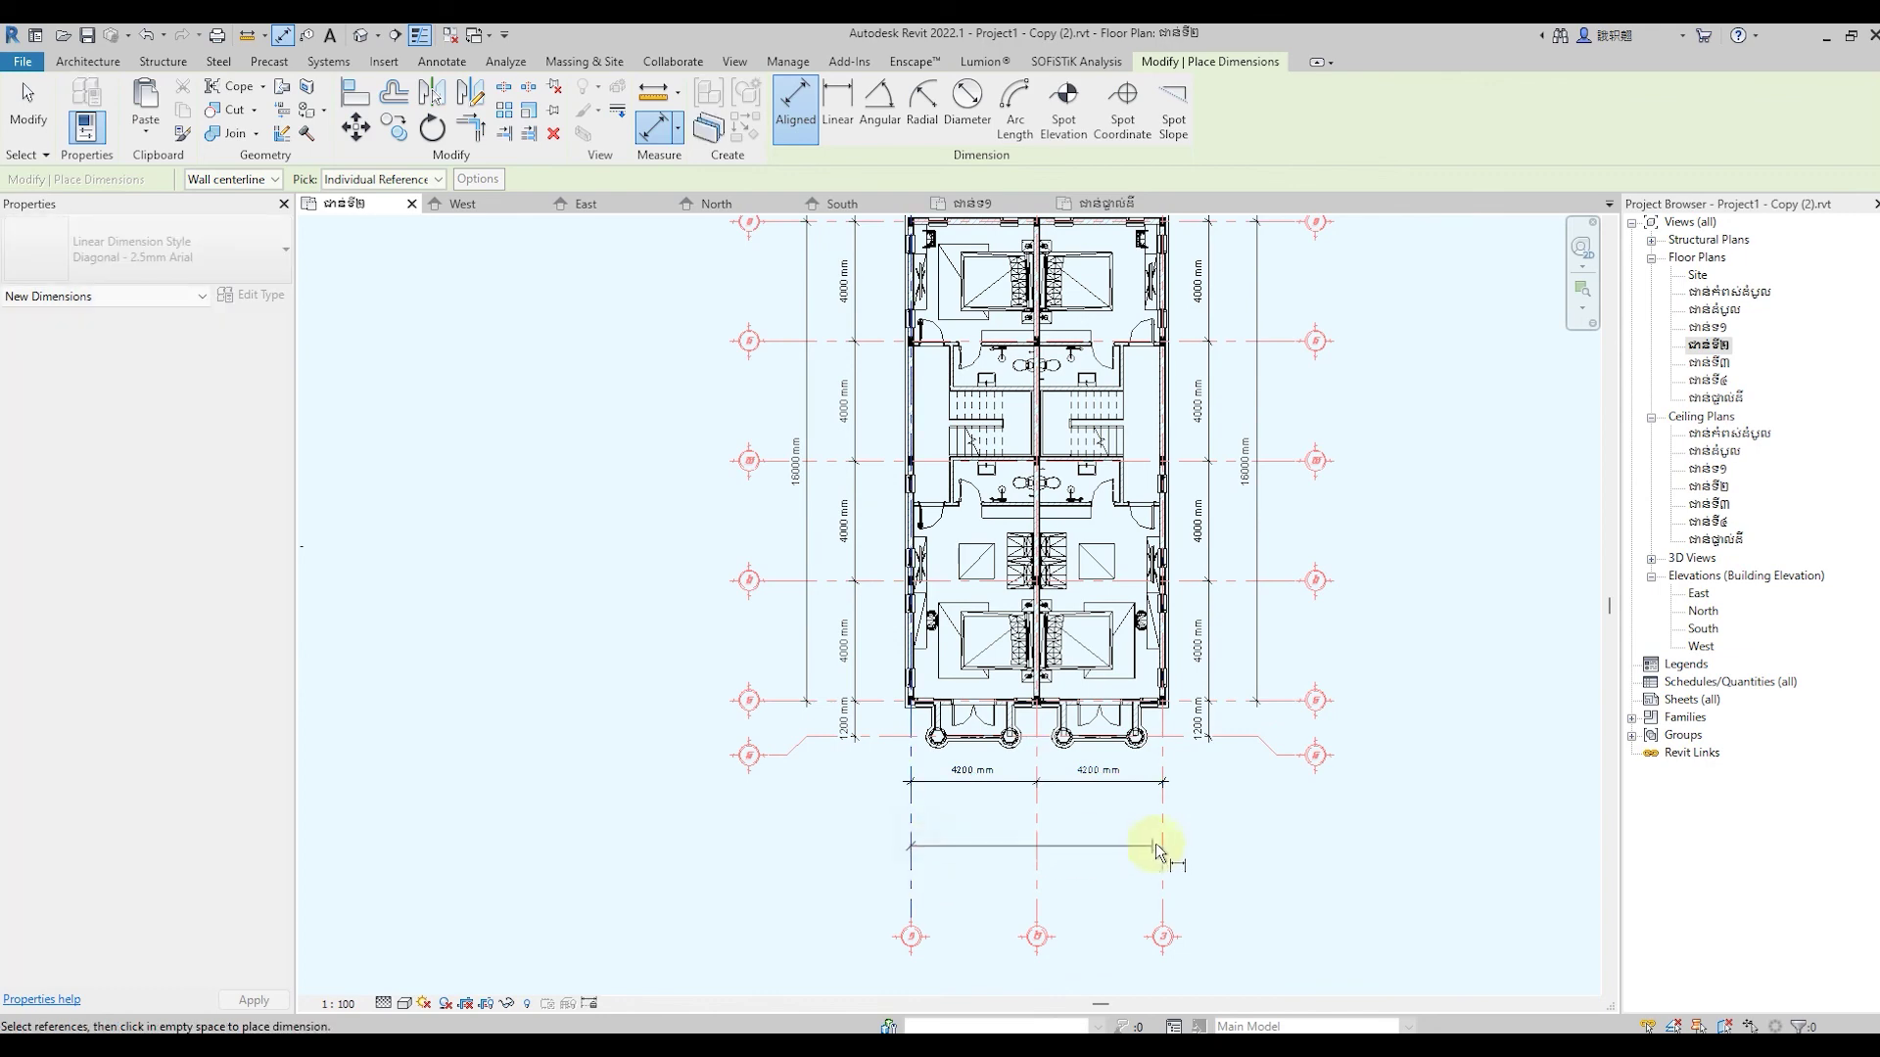
{"action": "left_click", "coordinate": [1161, 838]}
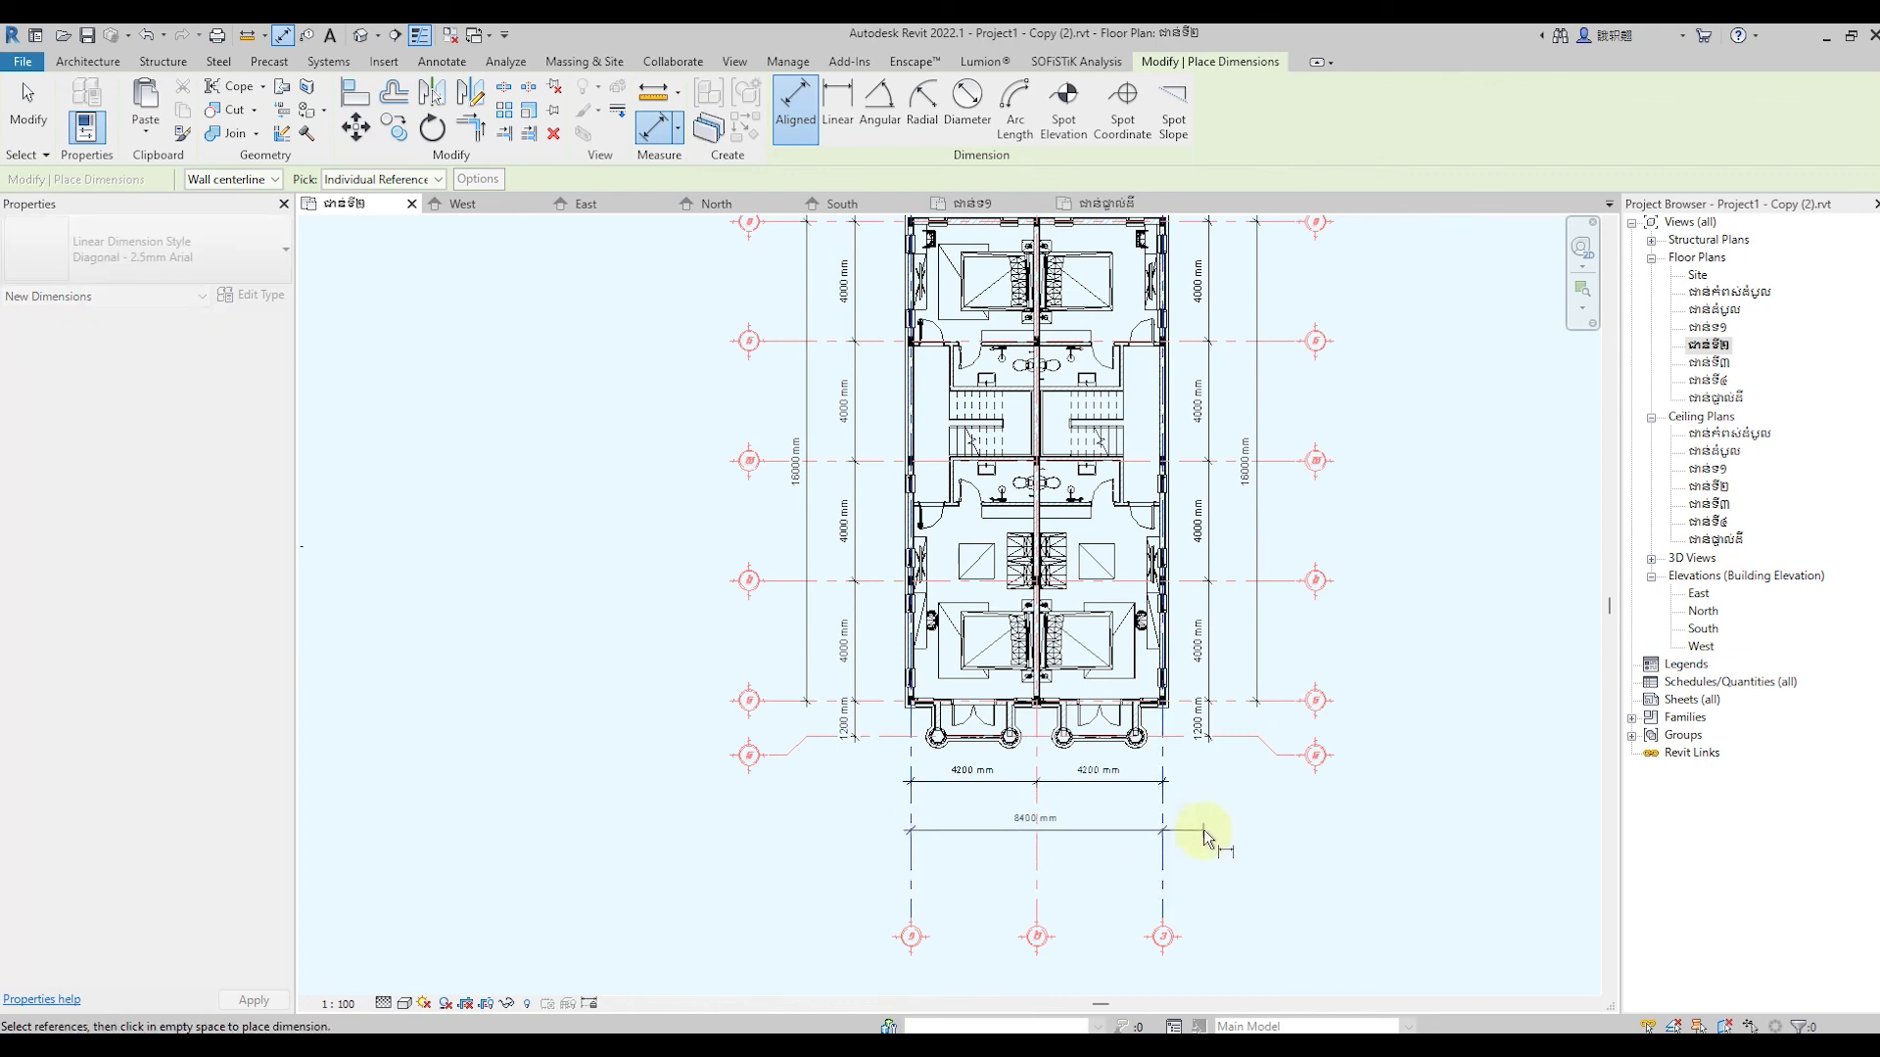
{"action": "left_click", "coordinate": [1202, 827]}
{"action": "scroll", "coordinate": [990, 894], "scroll_direction": "down", "scroll_amount": 1}
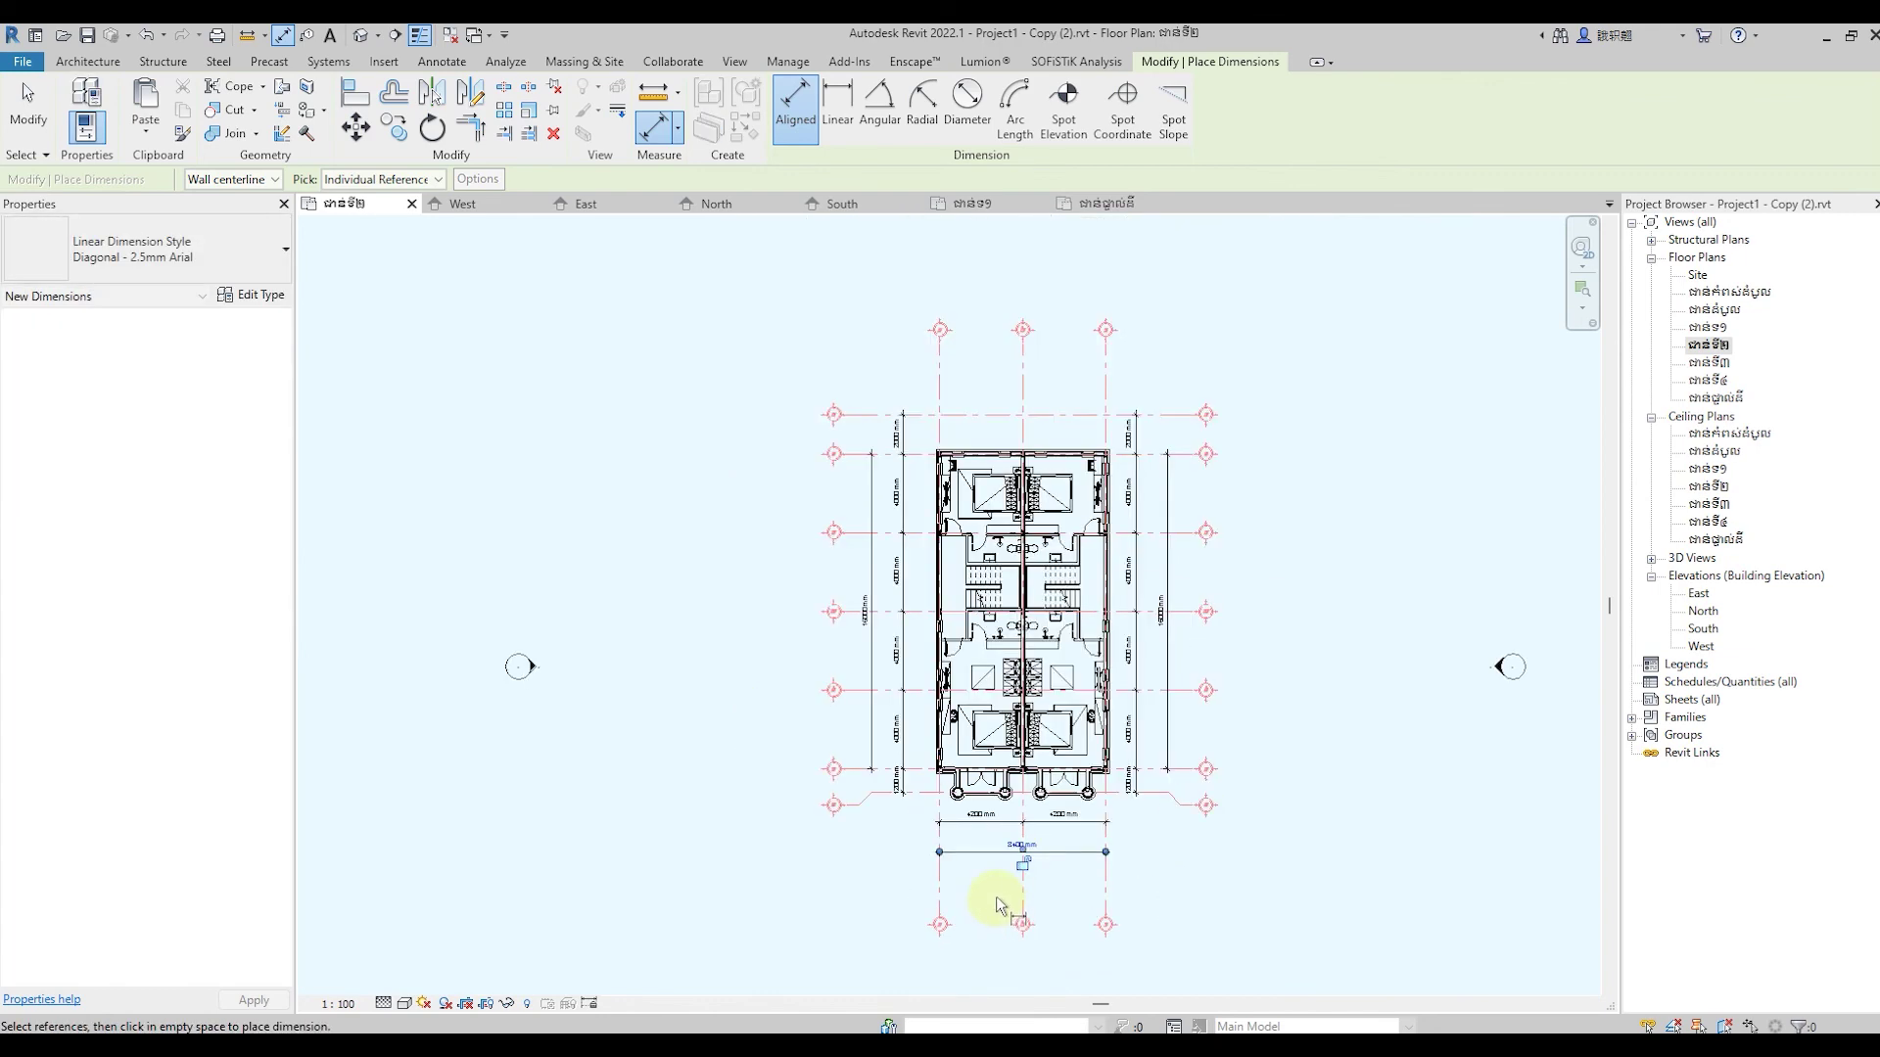
{"action": "scroll", "coordinate": [973, 474], "scroll_direction": "down", "scroll_amount": 2}
{"action": "scroll", "coordinate": [931, 538], "scroll_direction": "up", "scroll_amount": 3}
Add the matching 4200 + 4200 mm chain and 8400 mm overall above the plan
{"action": "left_click", "coordinate": [928, 553]}
{"action": "left_click", "coordinate": [1050, 560]}
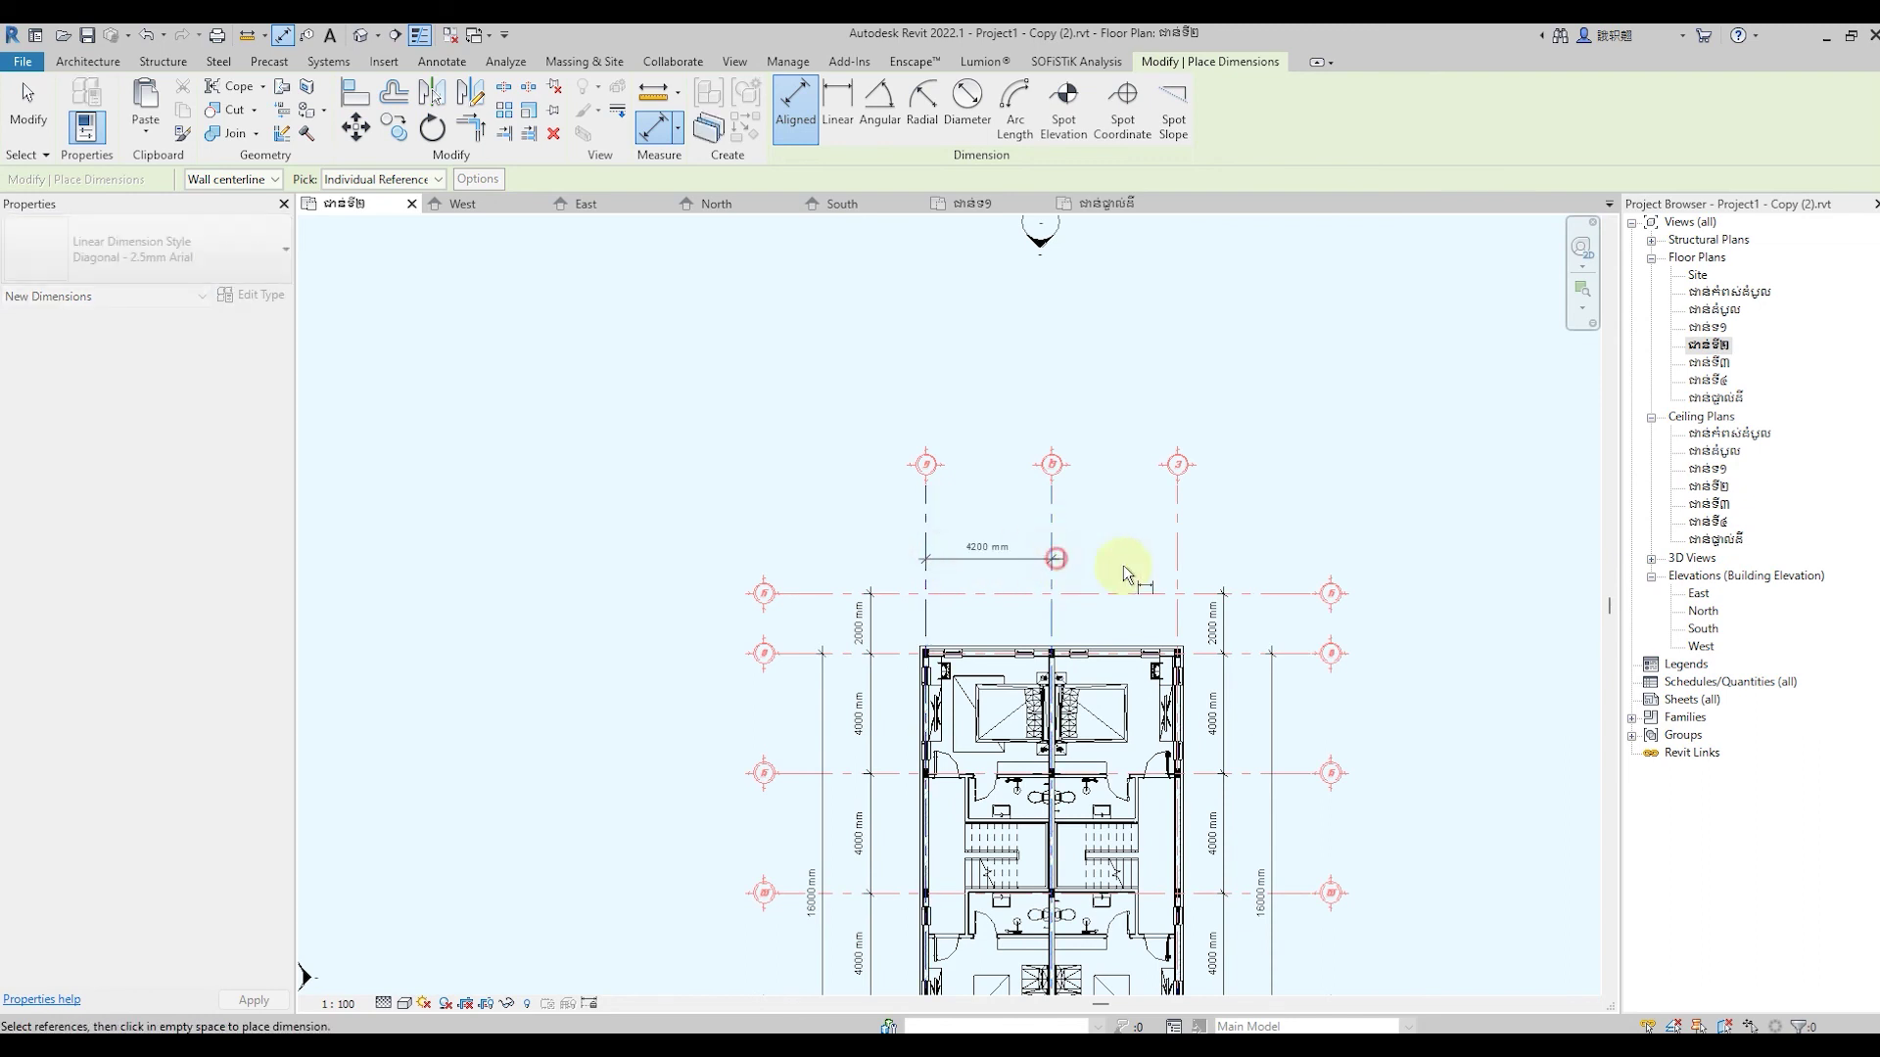
{"action": "left_click", "coordinate": [1178, 558]}
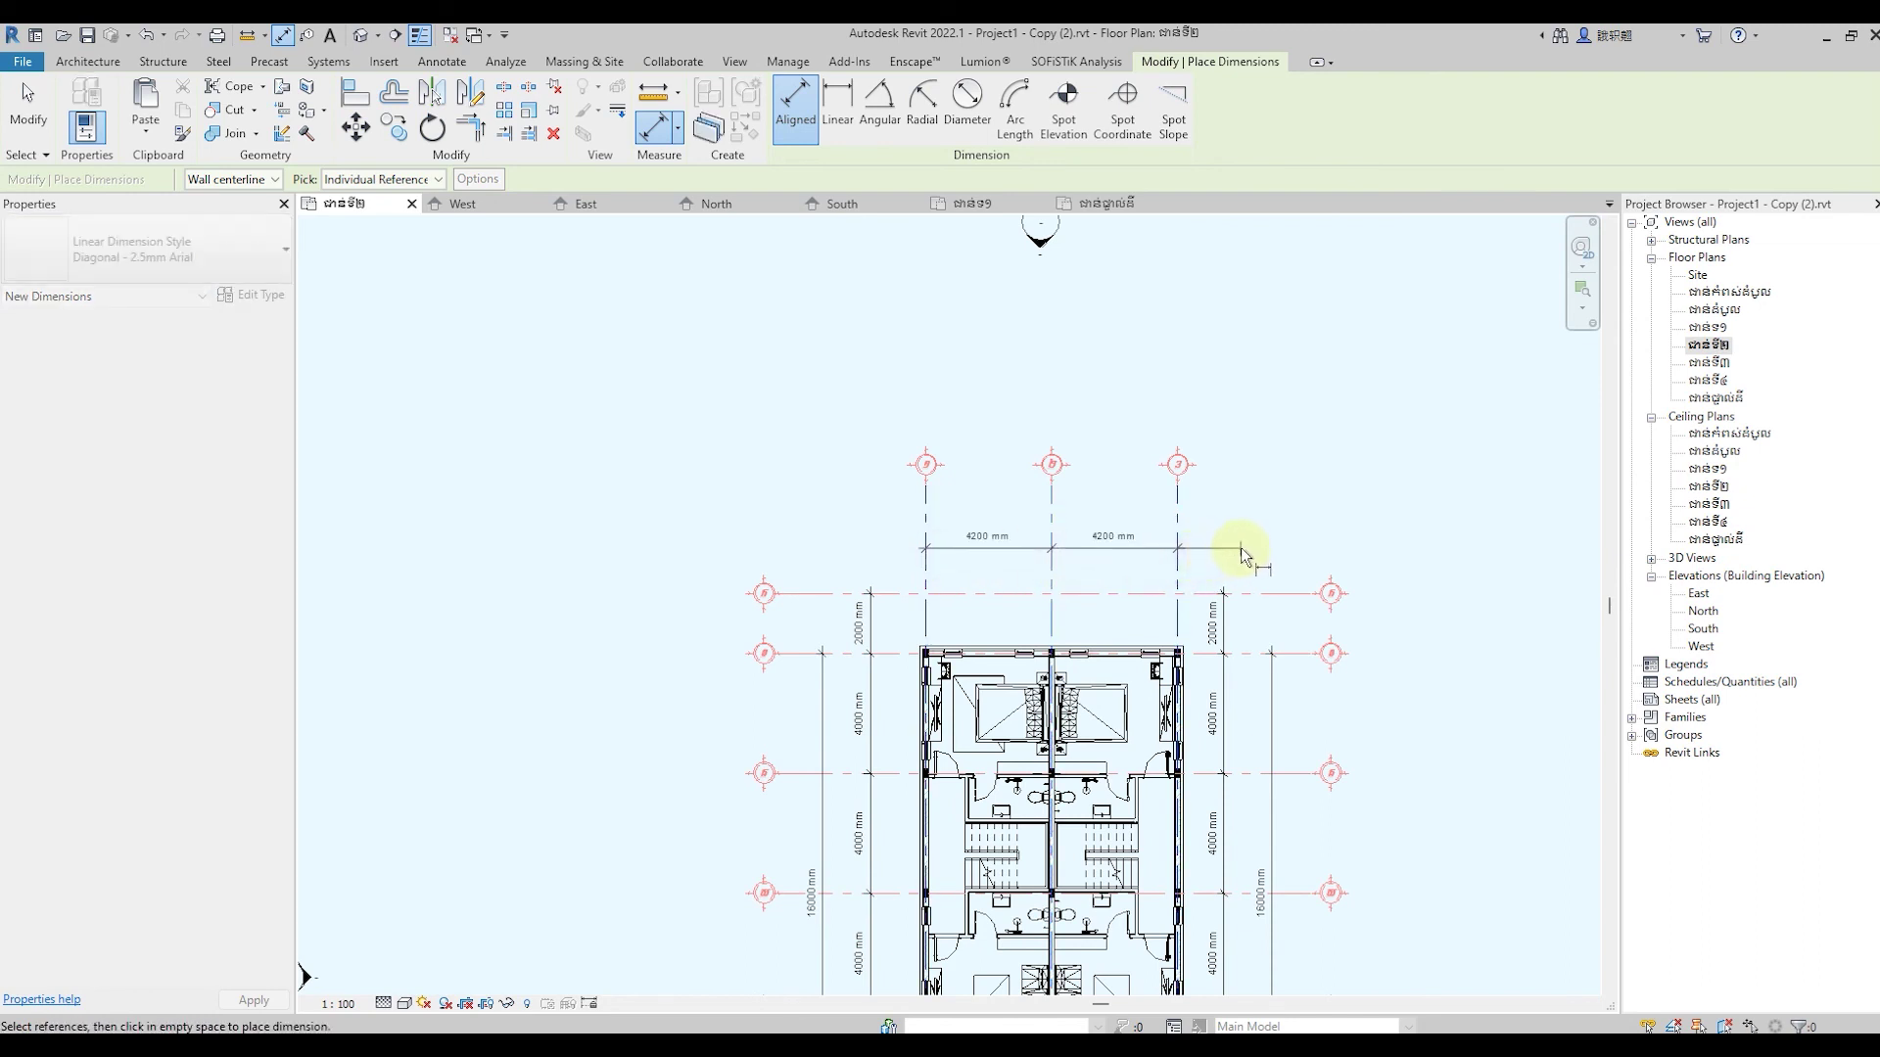
{"action": "left_click", "coordinate": [1241, 548]}
{"action": "left_click", "coordinate": [926, 501]}
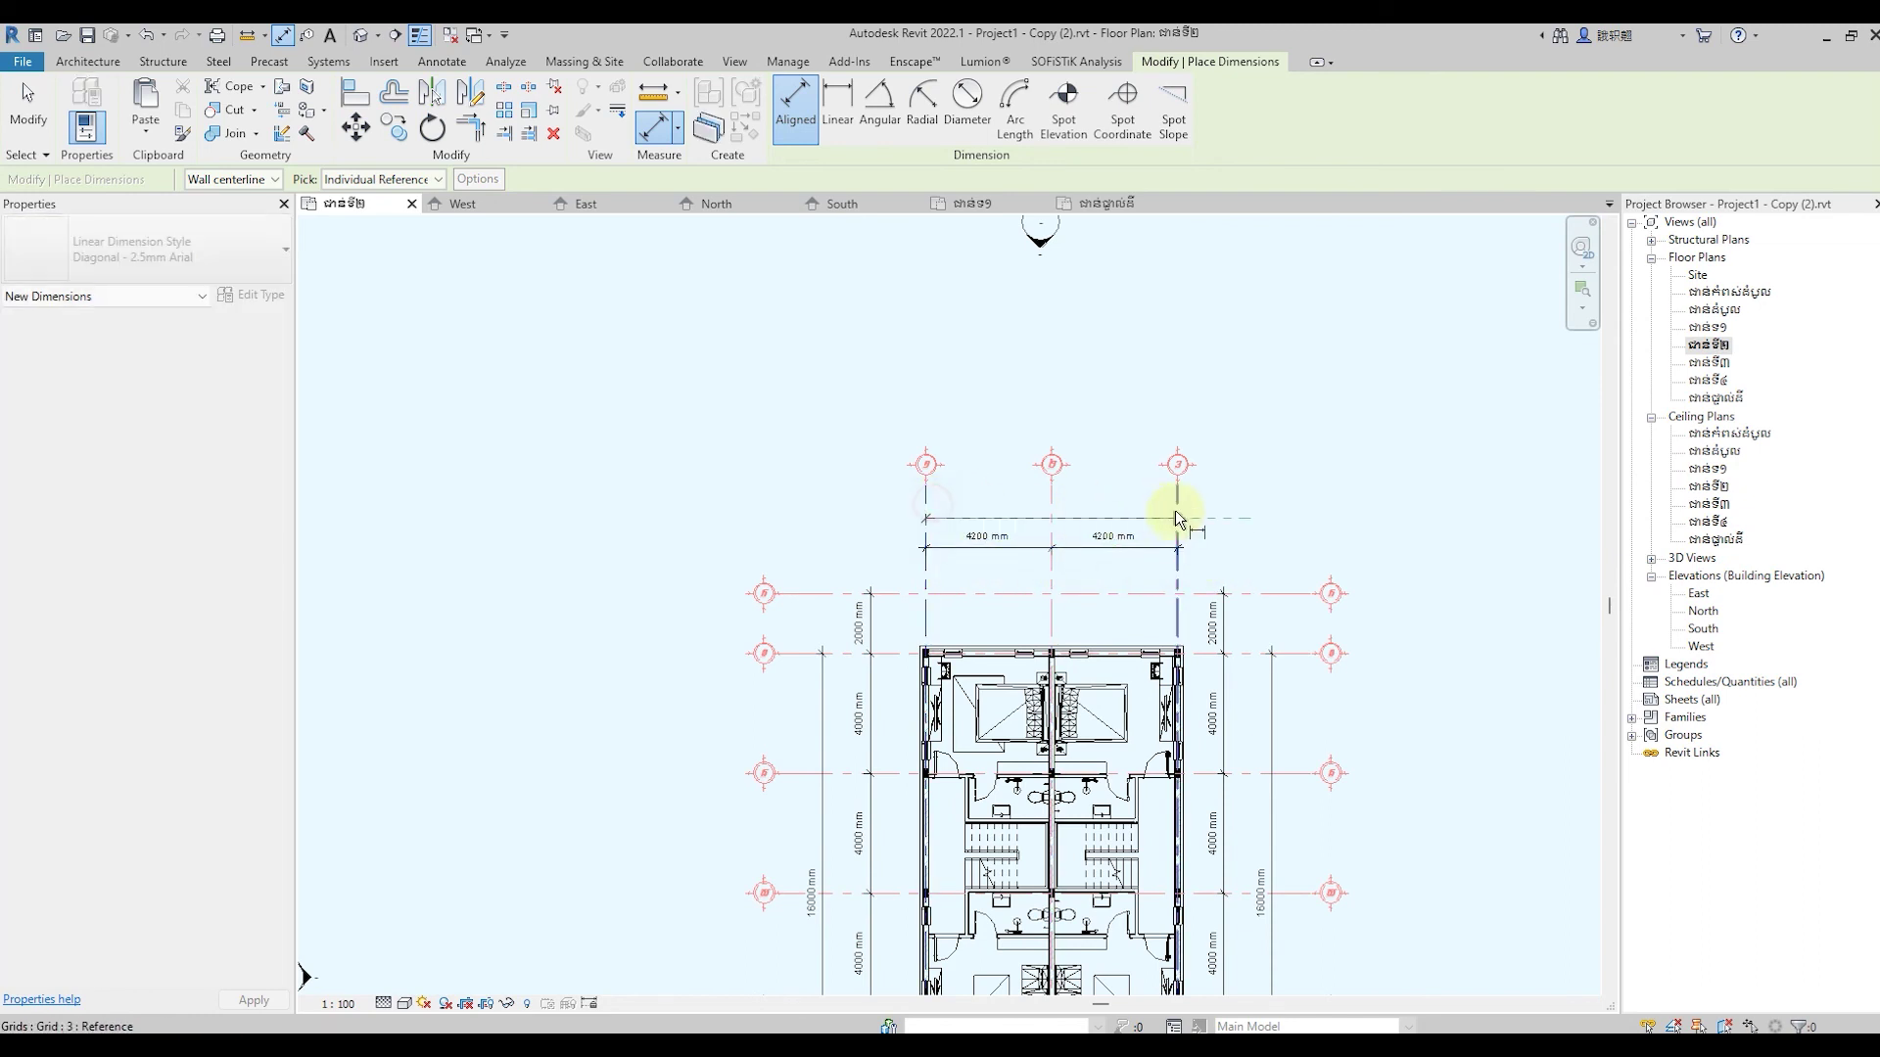
{"action": "left_click", "coordinate": [1176, 510]}
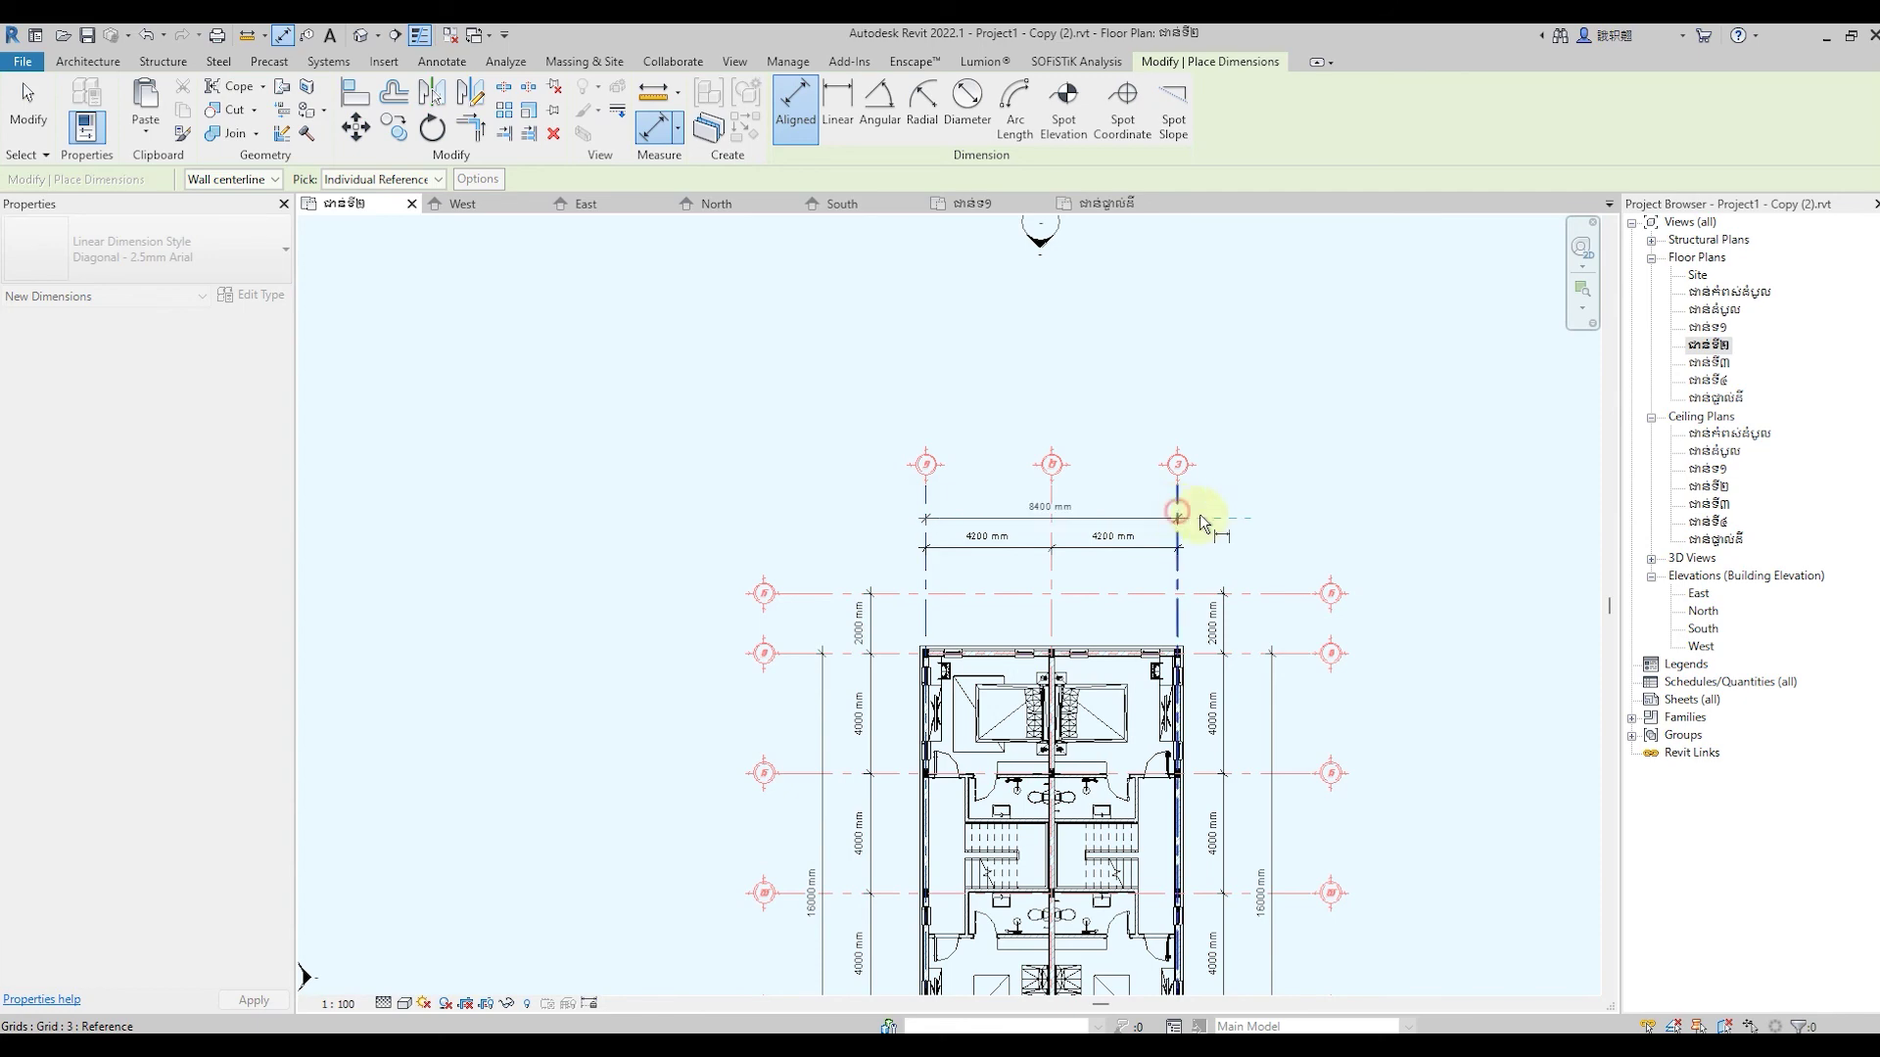
{"action": "left_click", "coordinate": [1261, 503]}
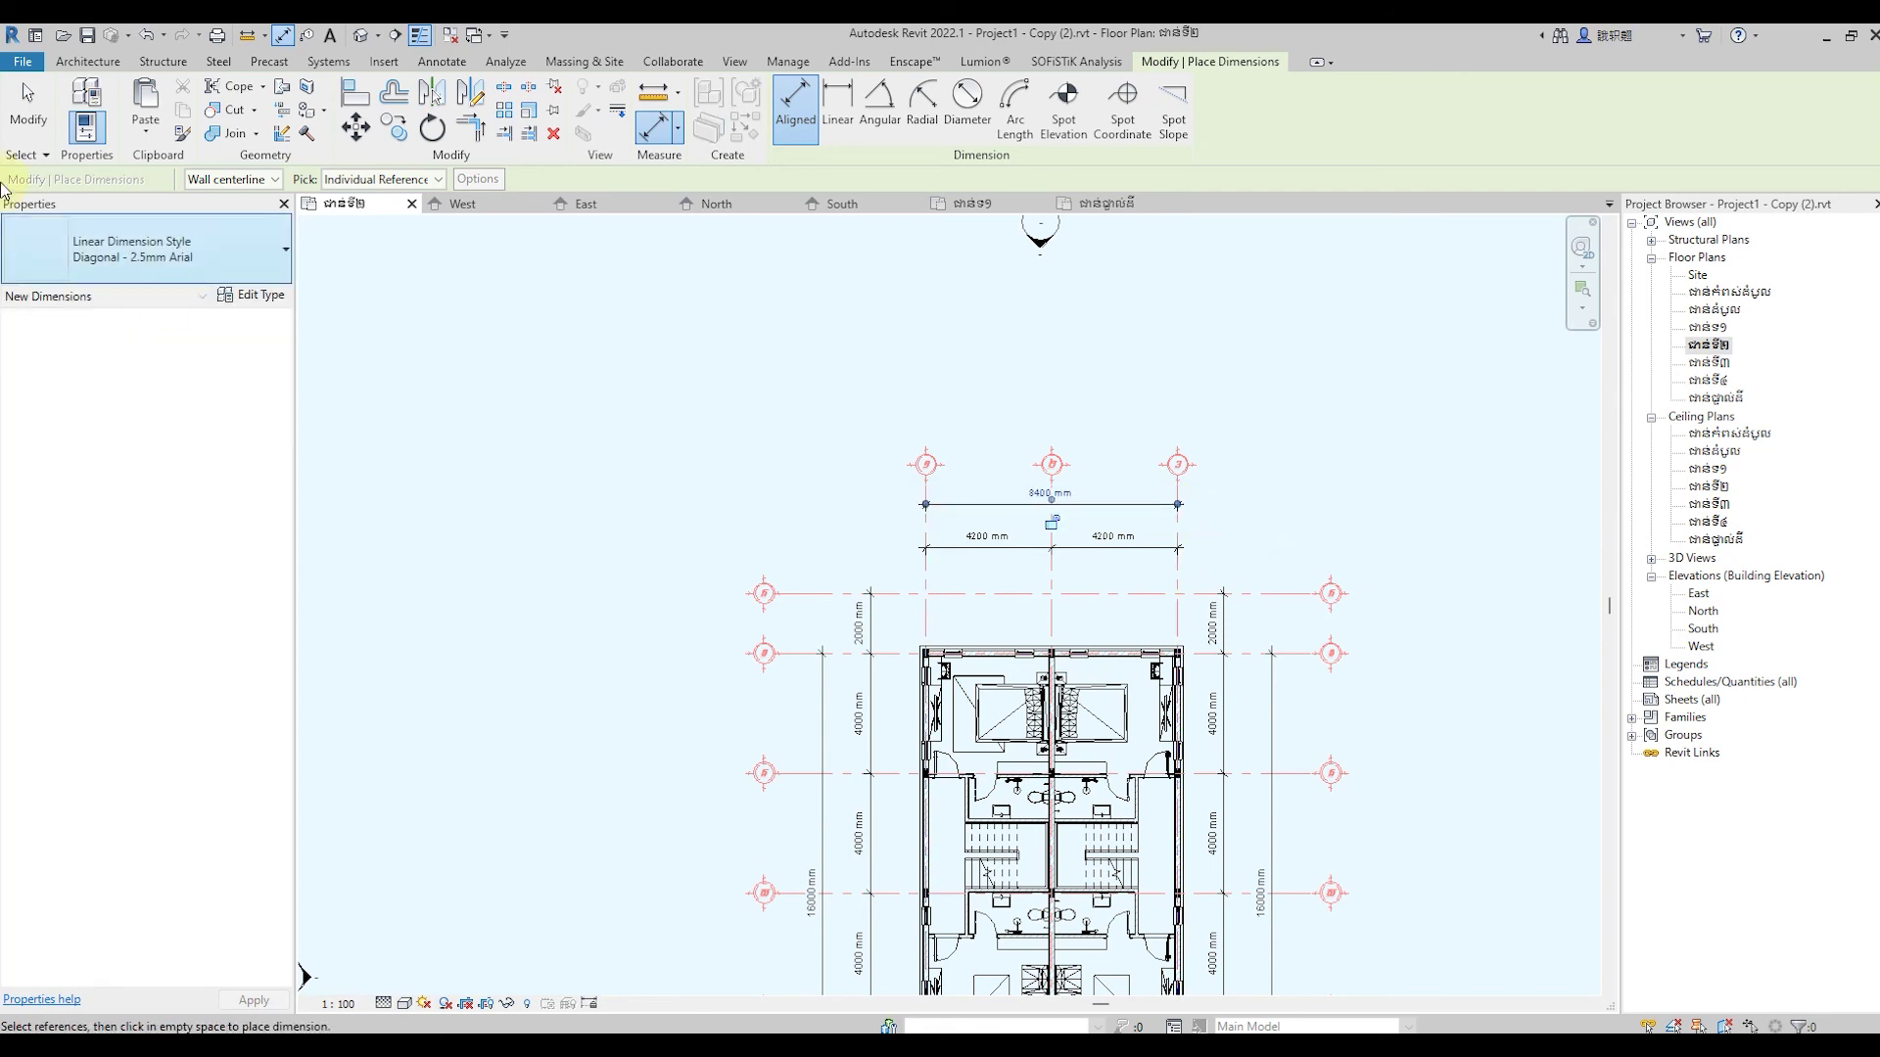
{"action": "left_click", "coordinate": [42, 134]}
{"action": "scroll", "coordinate": [999, 353], "scroll_direction": "down", "scroll_amount": 3}
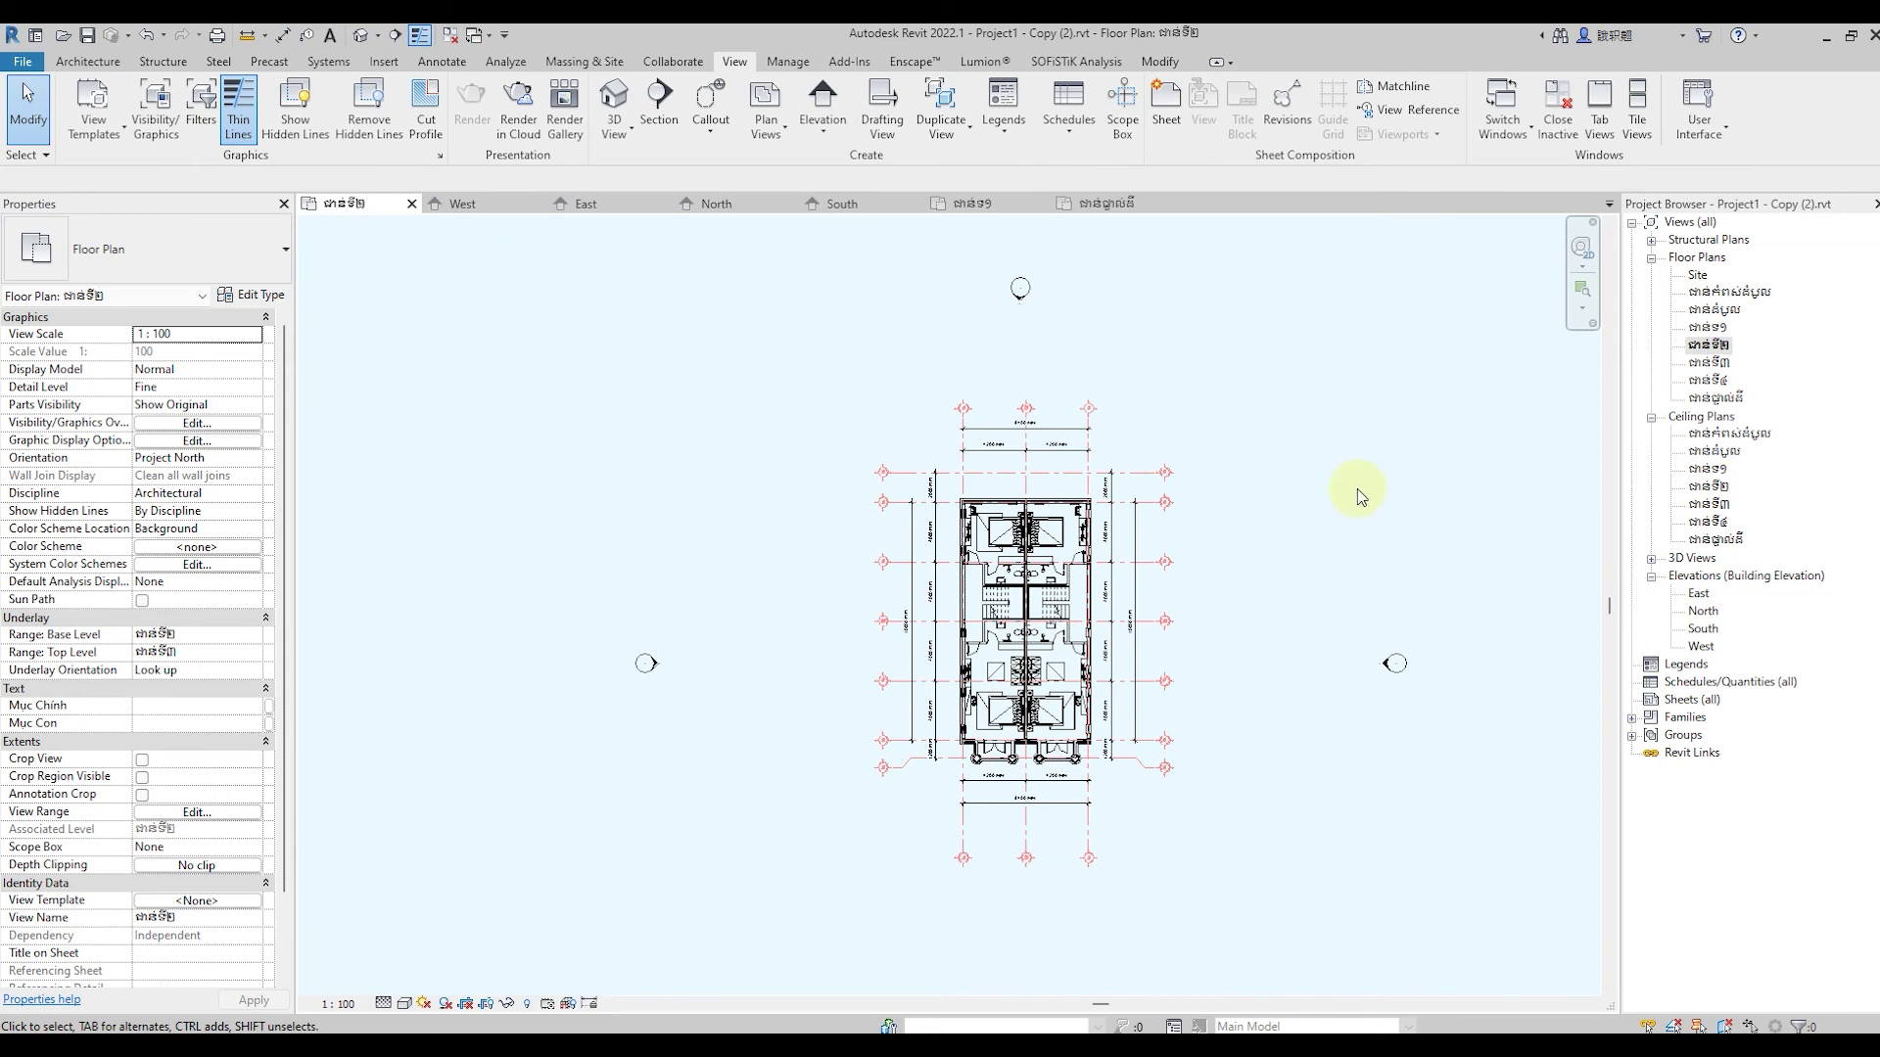
Select all grid dimensions visible in the floor plan view
{"action": "scroll", "coordinate": [1273, 519], "scroll_direction": "up", "scroll_amount": 1}
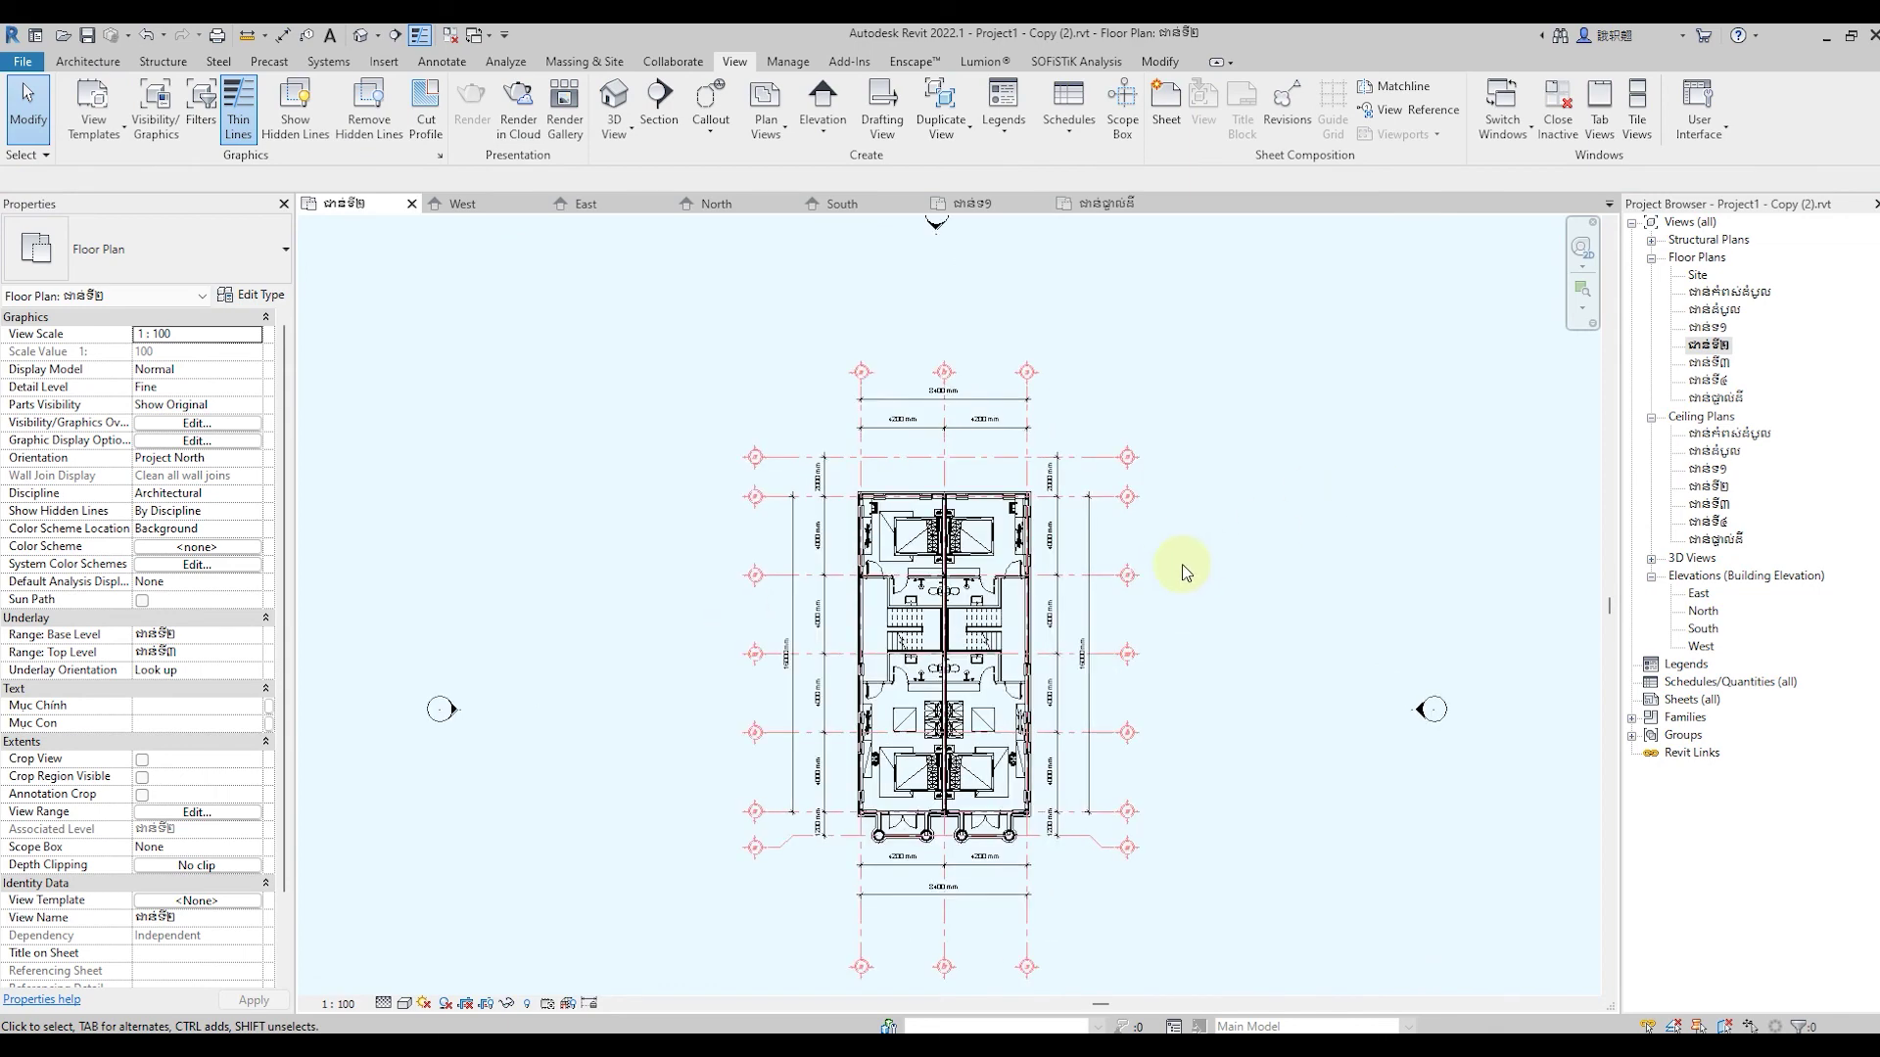
{"action": "right_click", "coordinate": [1085, 540]}
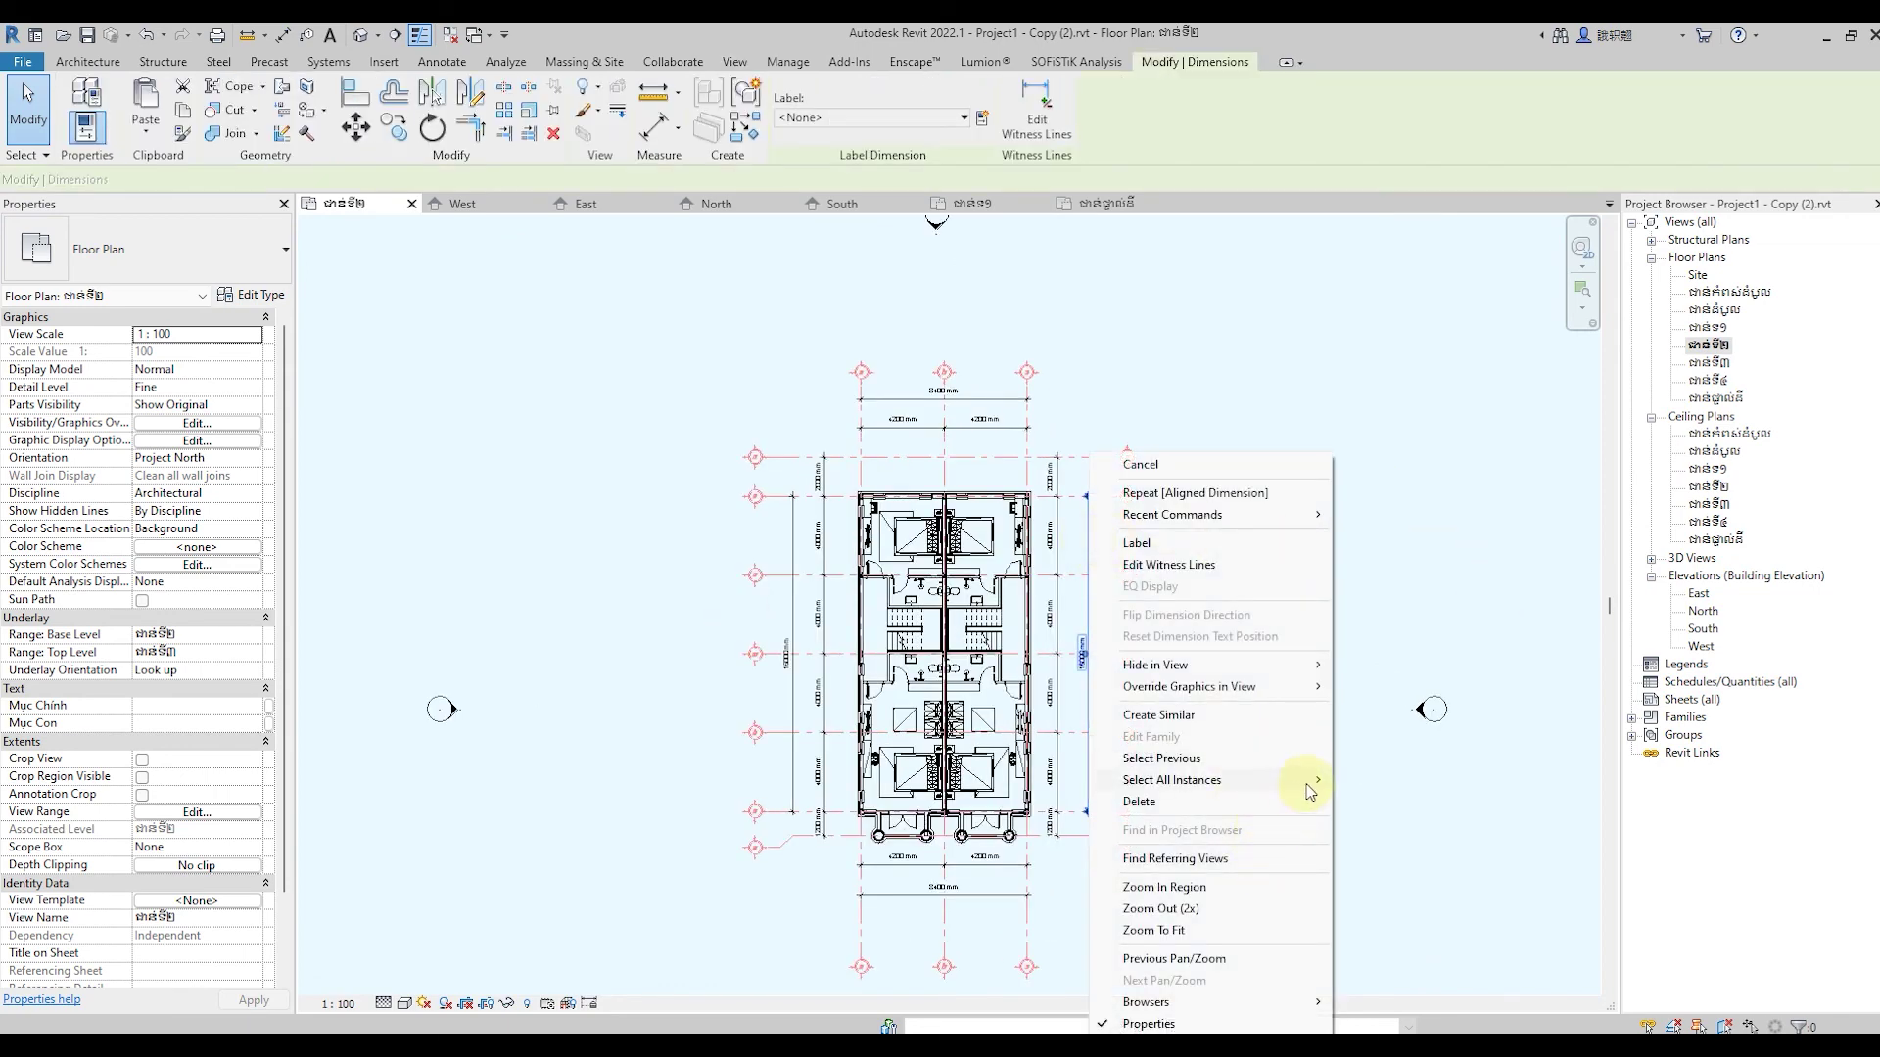
{"action": "mouse_move", "coordinate": [1172, 780]}
{"action": "left_click", "coordinate": [1390, 780]}
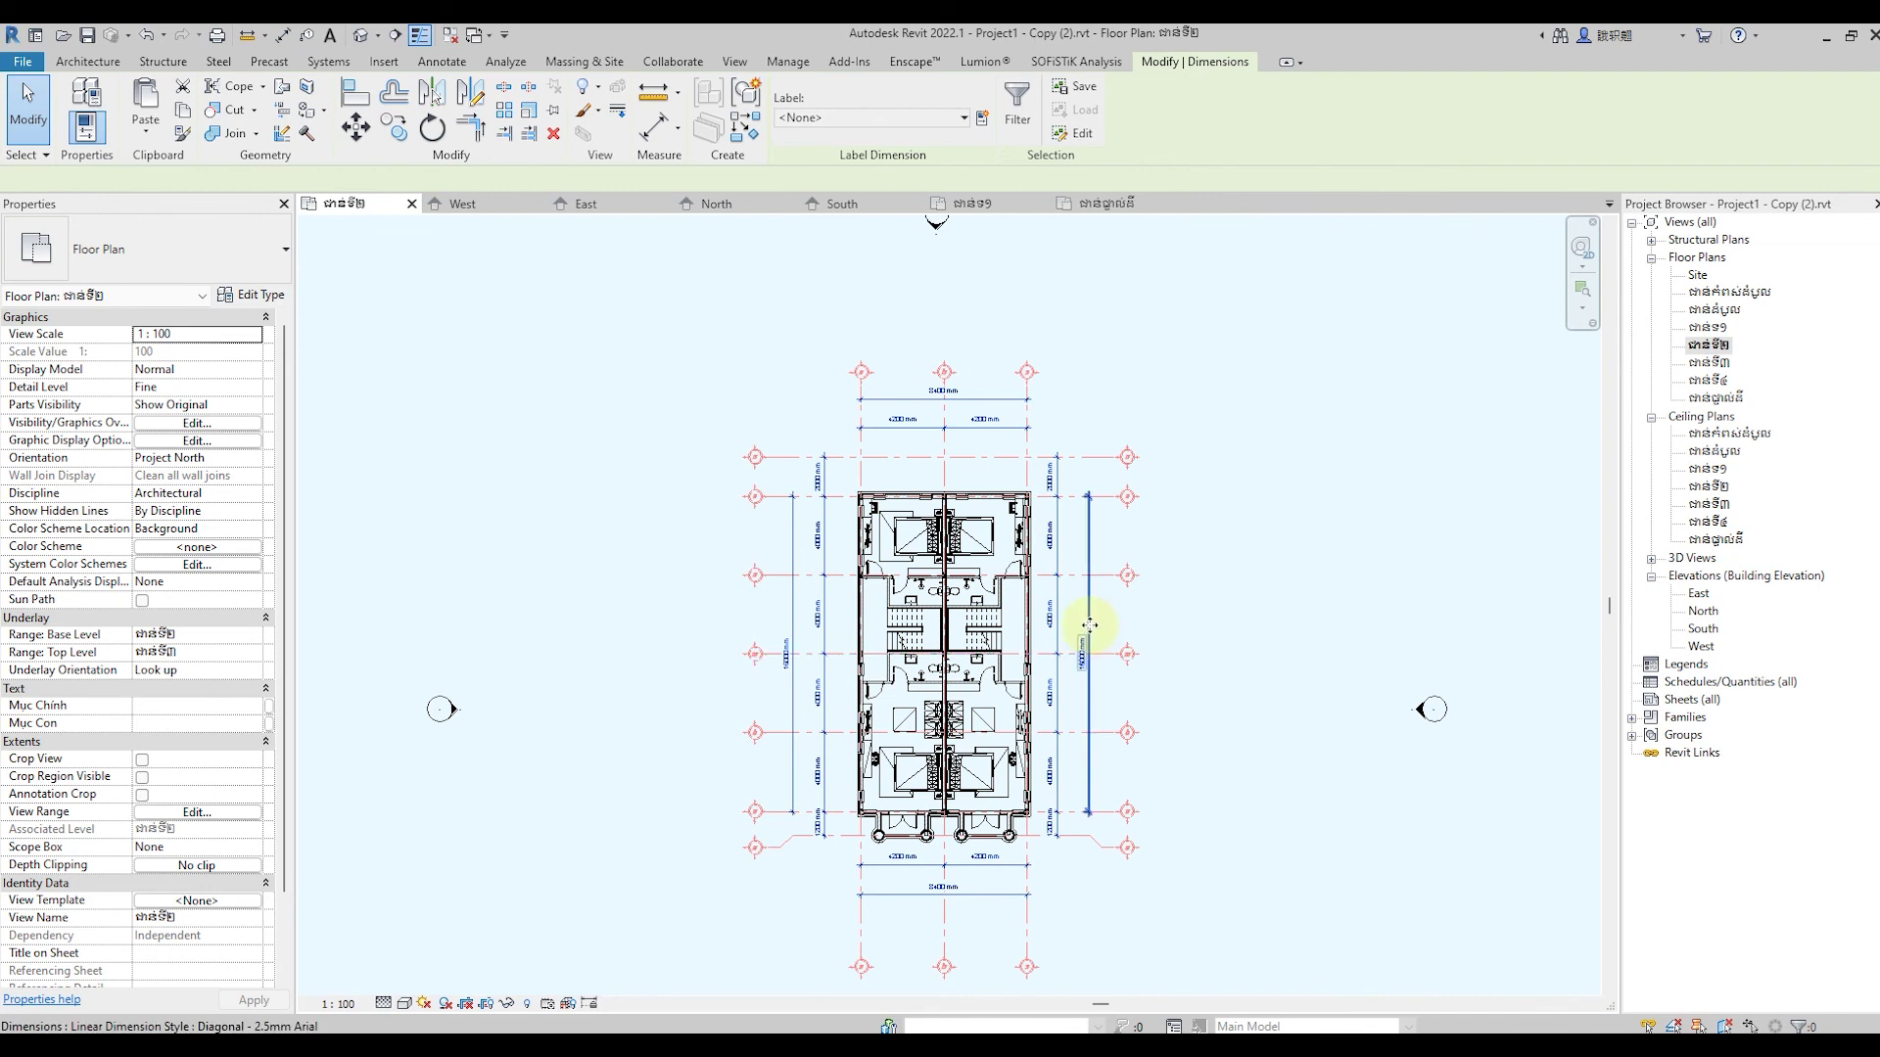
Override the selected dimensions' line colour to Blue in this view, then clear the selection
{"action": "right_click", "coordinate": [1087, 507]}
{"action": "mouse_move", "coordinate": [1192, 685]}
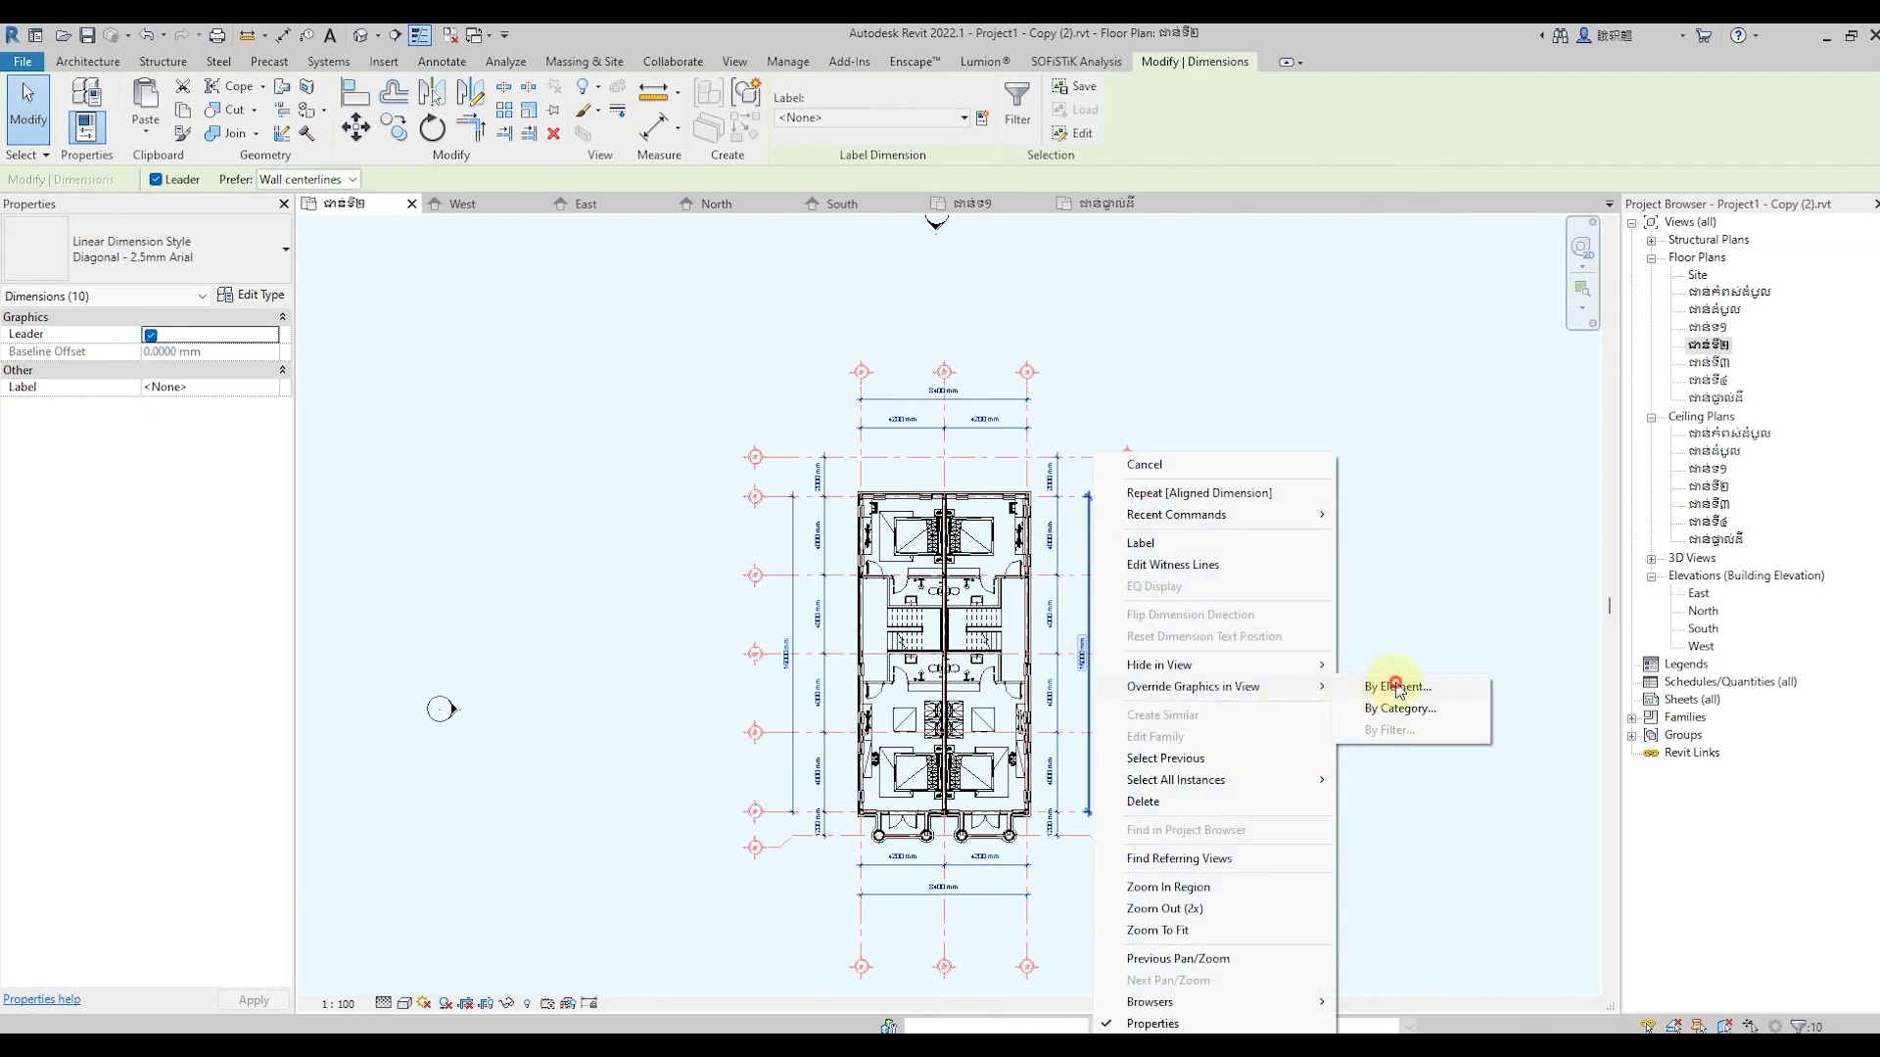
{"action": "left_click", "coordinate": [1395, 688]}
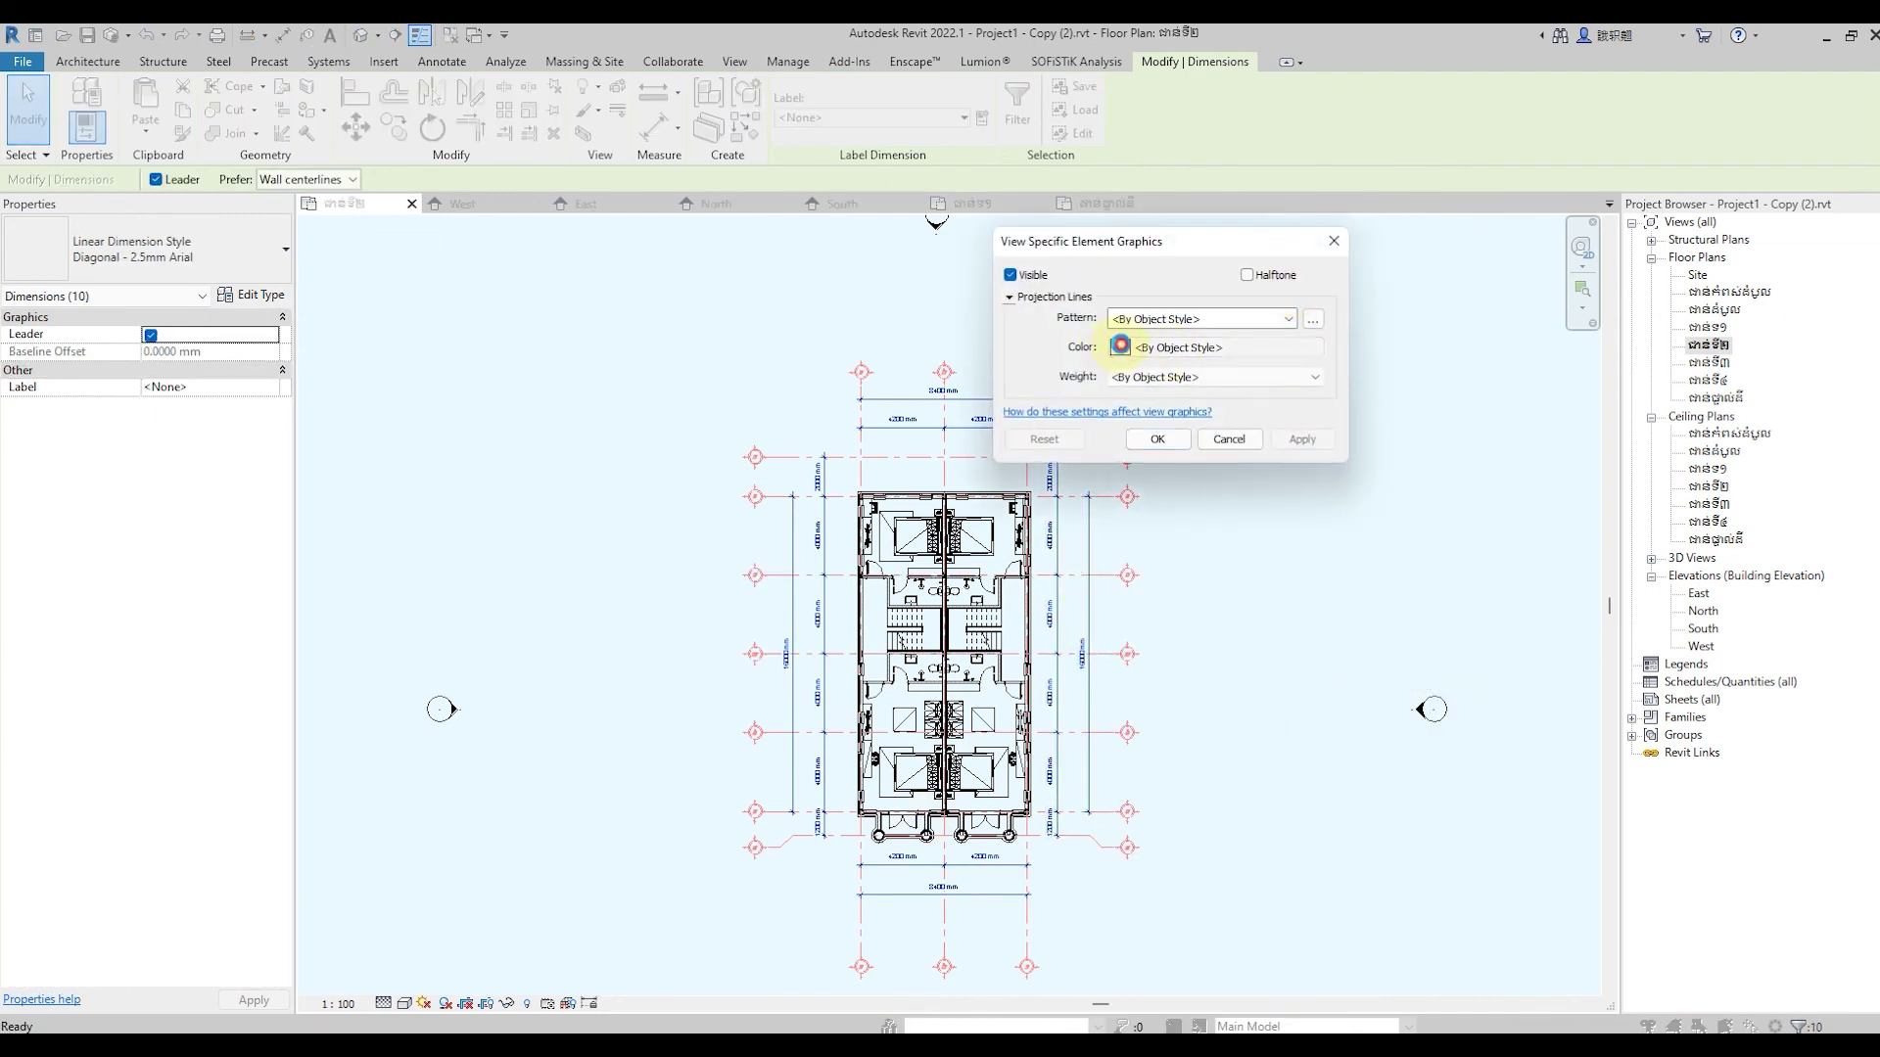
{"action": "left_click", "coordinate": [1120, 345]}
{"action": "left_click", "coordinate": [1093, 370]}
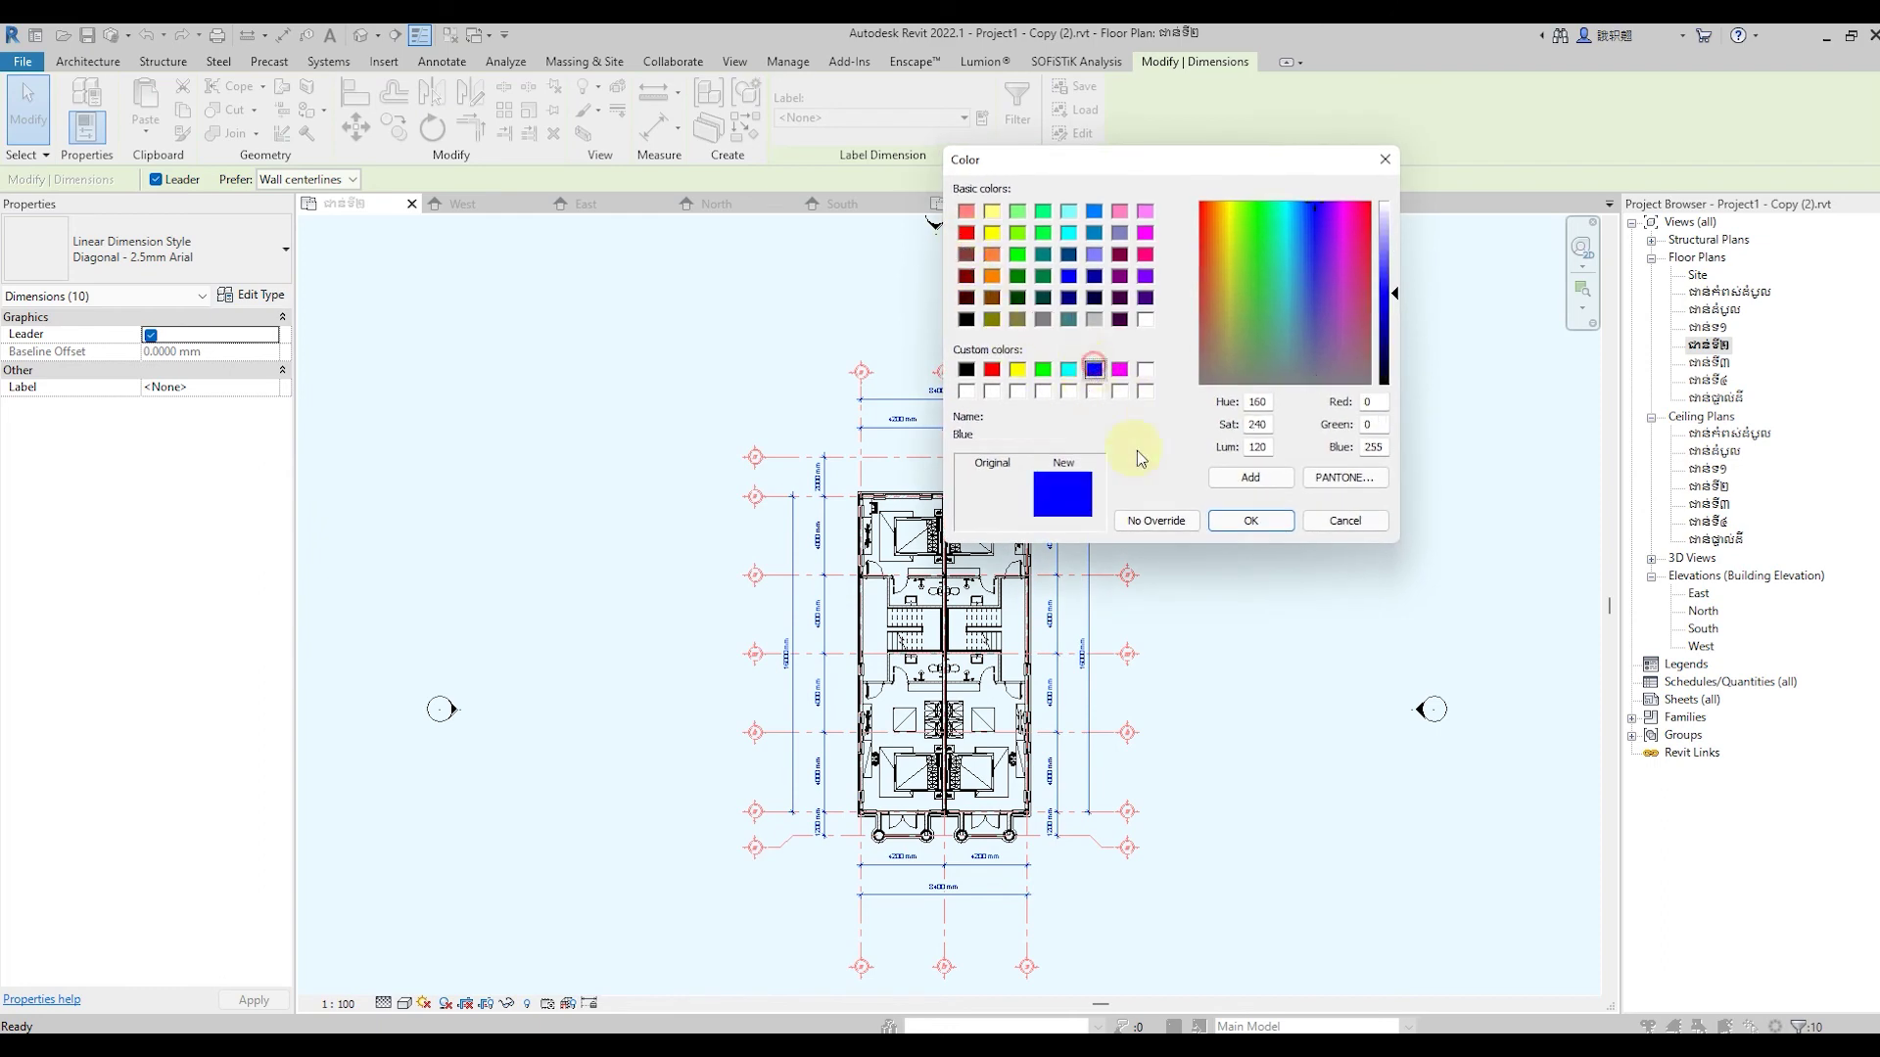
{"action": "left_click", "coordinate": [1253, 520]}
{"action": "left_click", "coordinate": [1304, 440]}
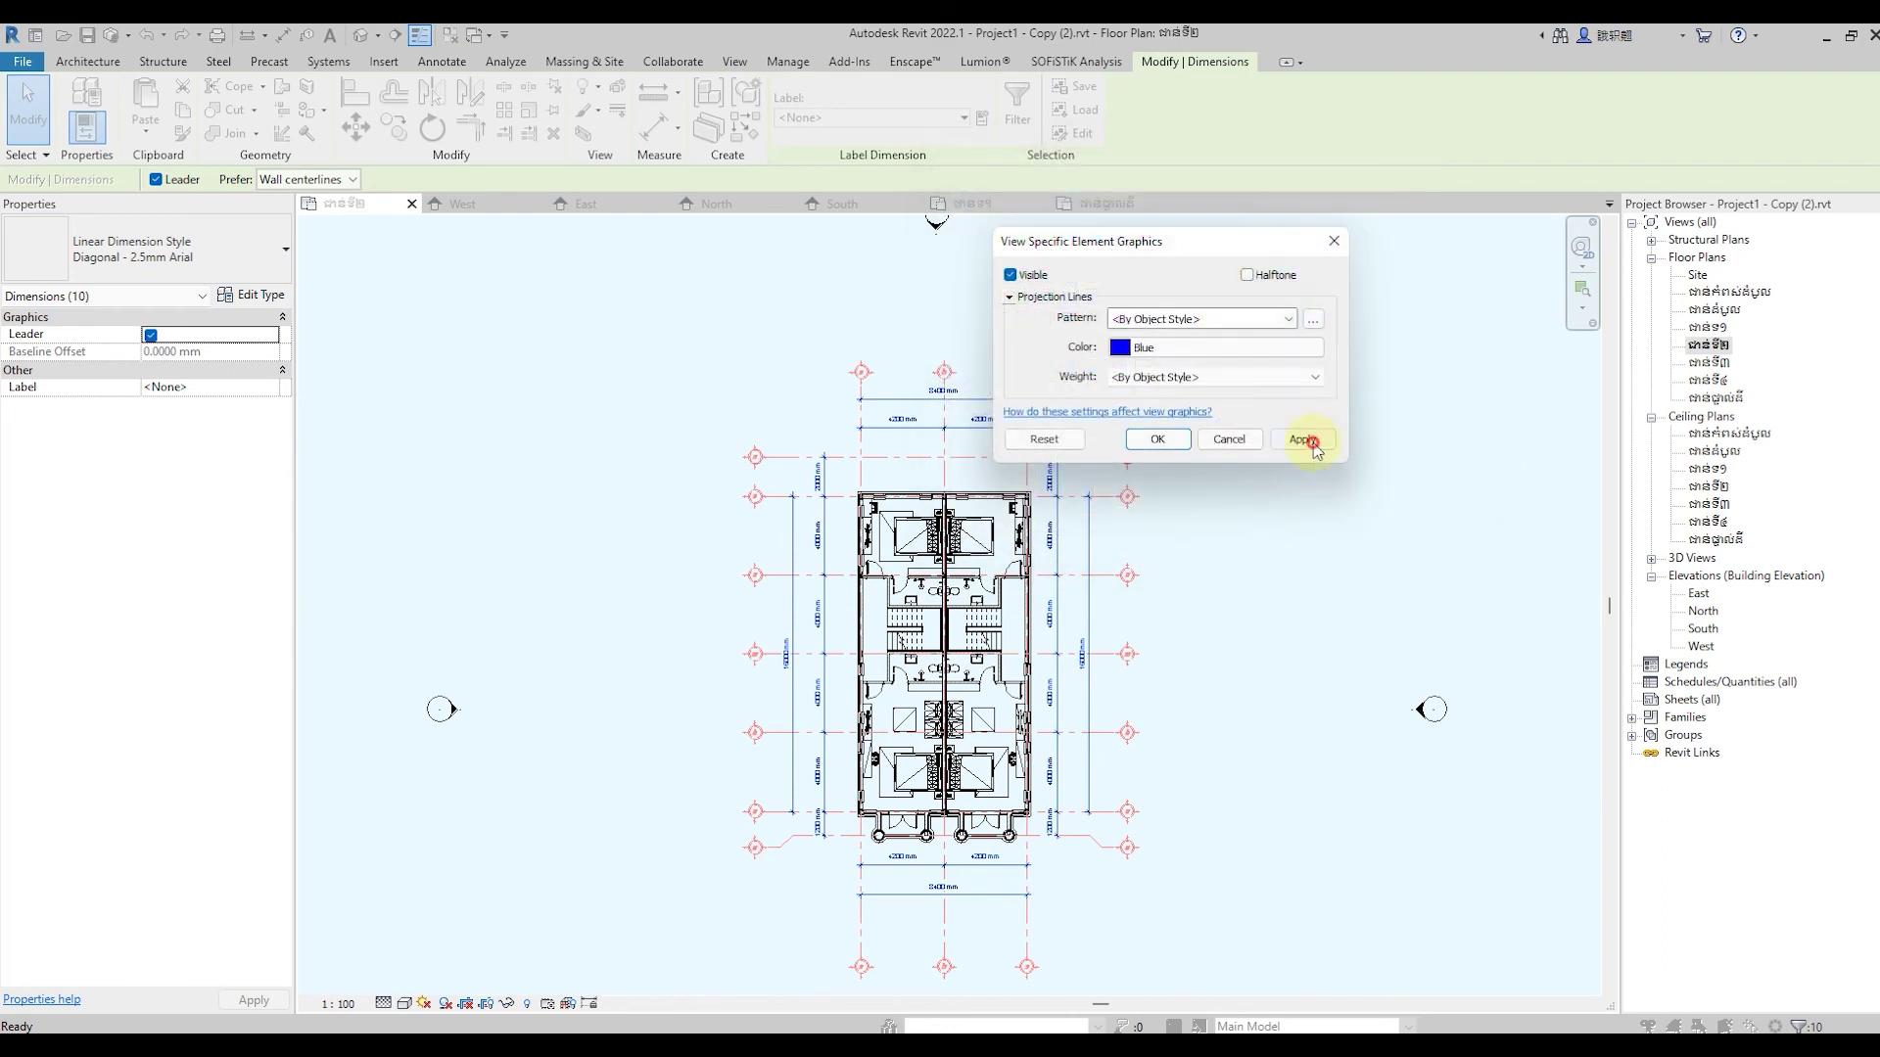
{"action": "left_click", "coordinate": [1160, 440]}
{"action": "left_click", "coordinate": [1270, 511]}
{"action": "scroll", "coordinate": [870, 585], "scroll_direction": "up", "scroll_amount": 2}
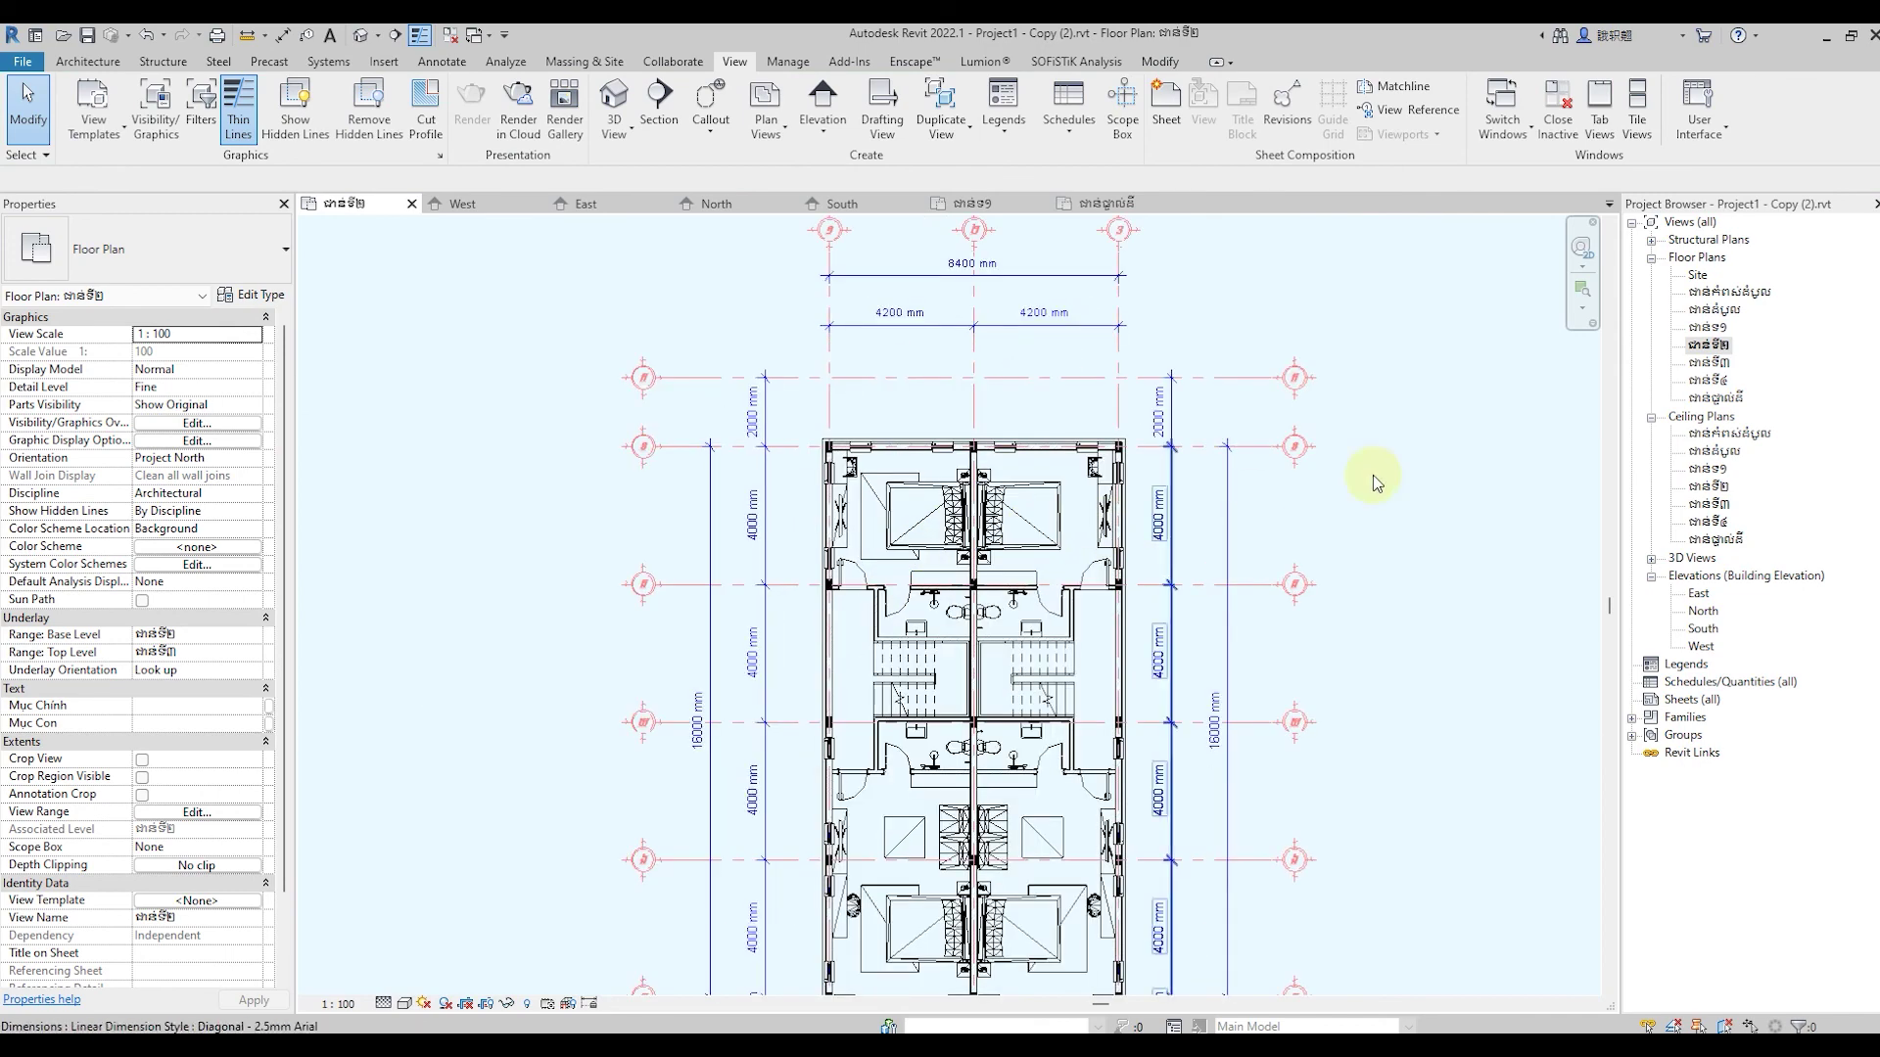
{"action": "scroll", "coordinate": [1007, 418], "scroll_direction": "down", "scroll_amount": 2}
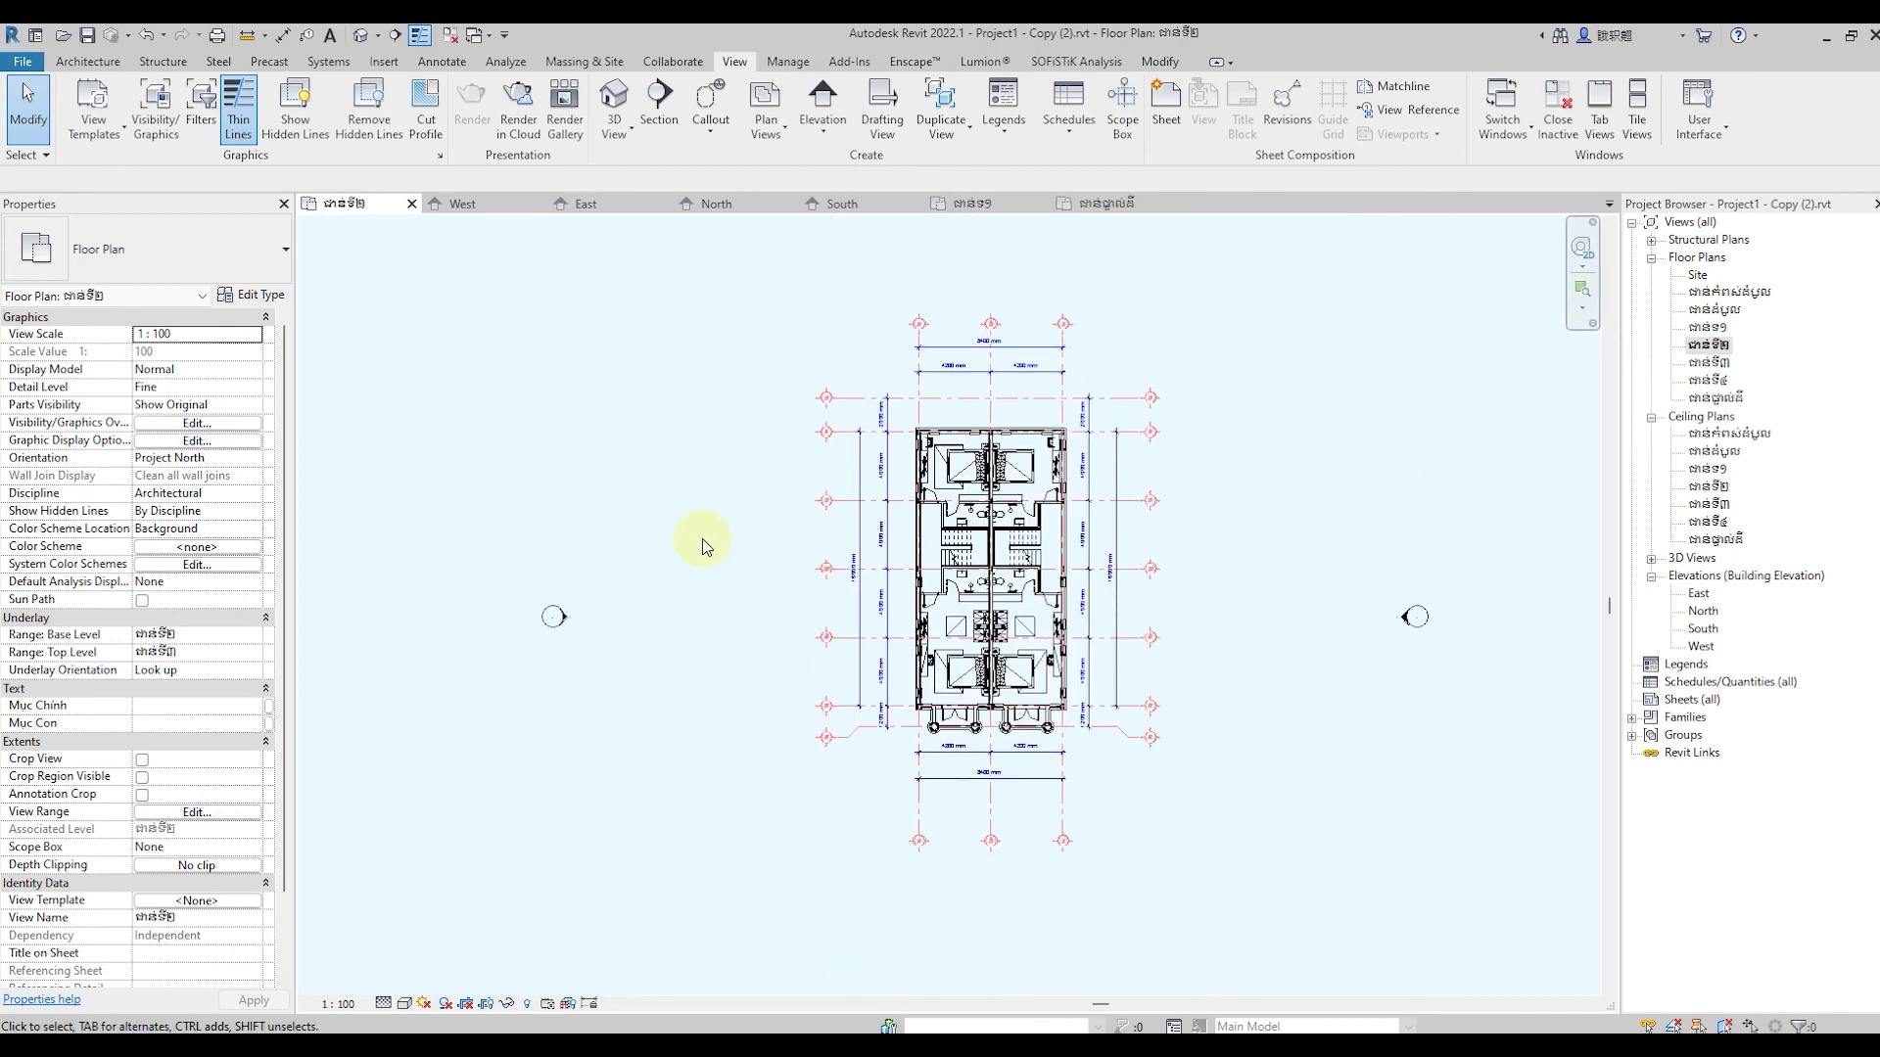
Zoom in to inspect the plan, then zoom to fit with ZF
{"action": "scroll", "coordinate": [1218, 490], "scroll_direction": "up", "scroll_amount": 1}
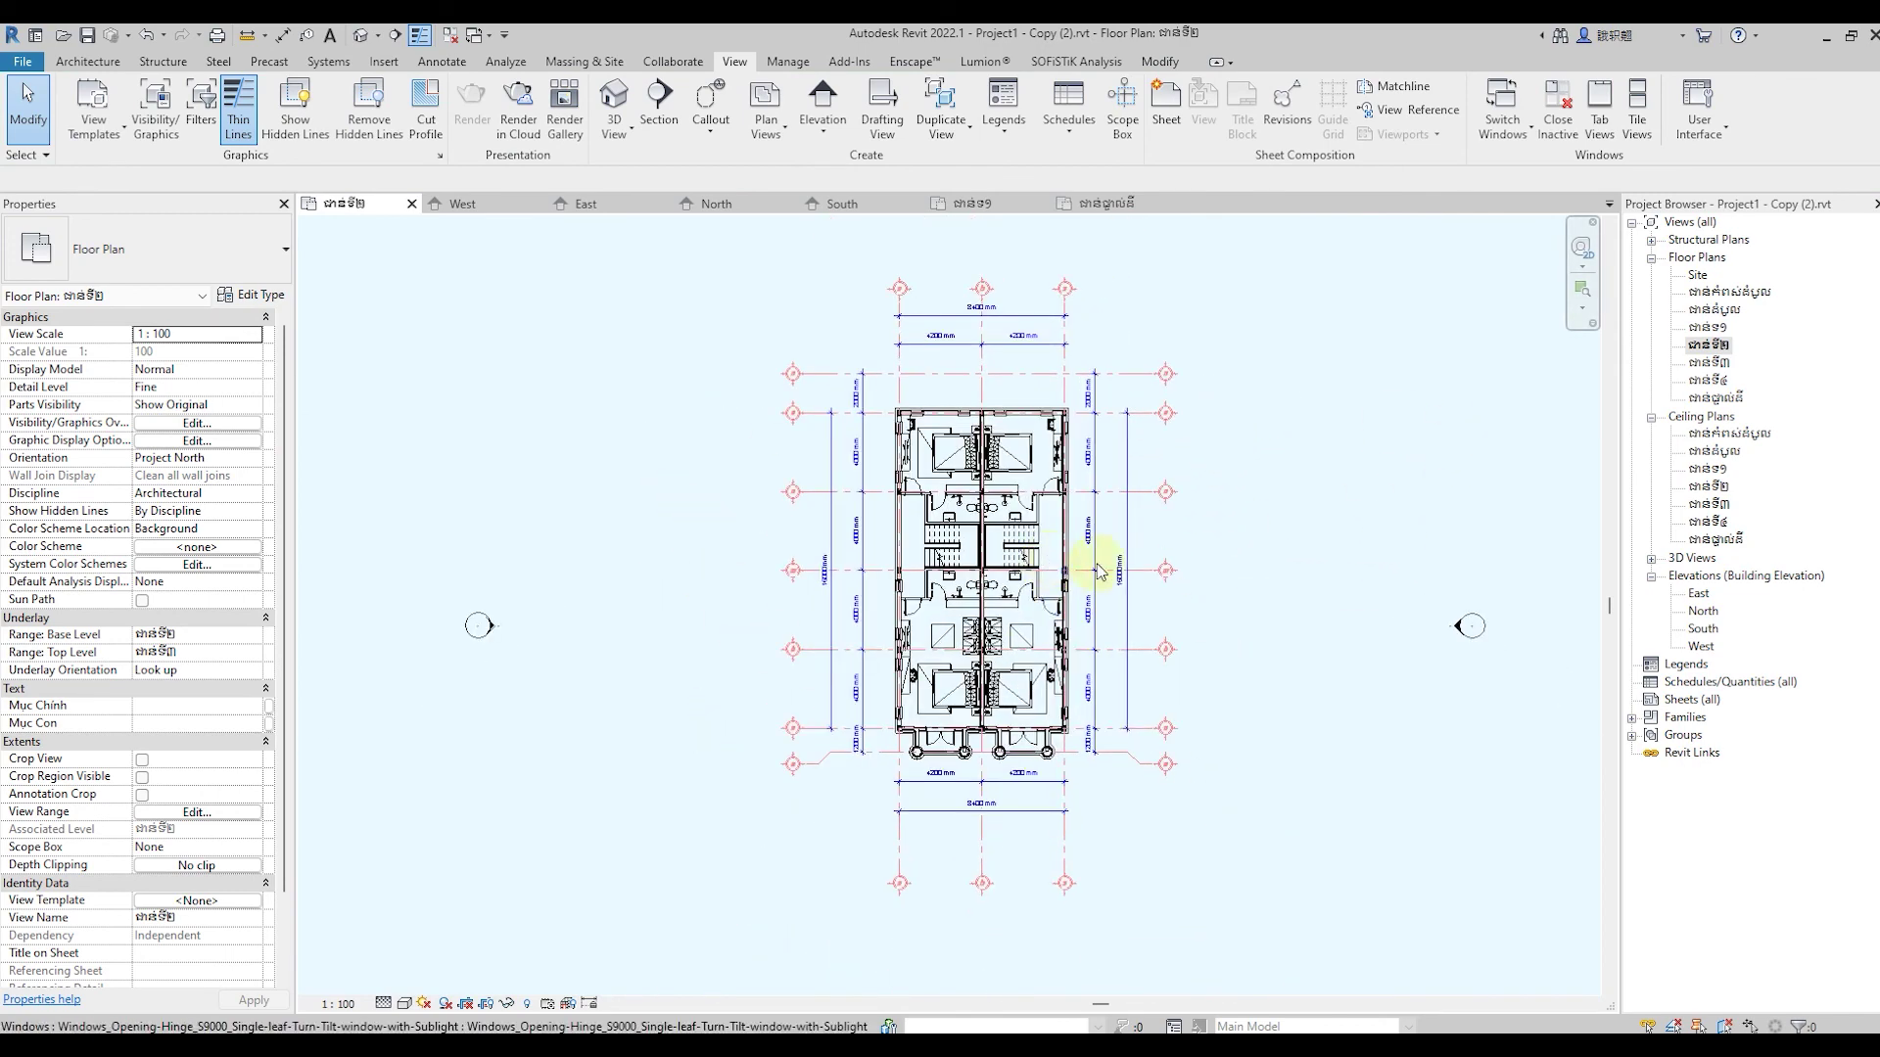
{"action": "scroll", "coordinate": [1214, 539], "scroll_direction": "up", "scroll_amount": 1}
{"action": "scroll", "coordinate": [979, 568], "scroll_direction": "up", "scroll_amount": 1}
{"action": "scroll", "coordinate": [1136, 519], "scroll_direction": "up", "scroll_amount": 1}
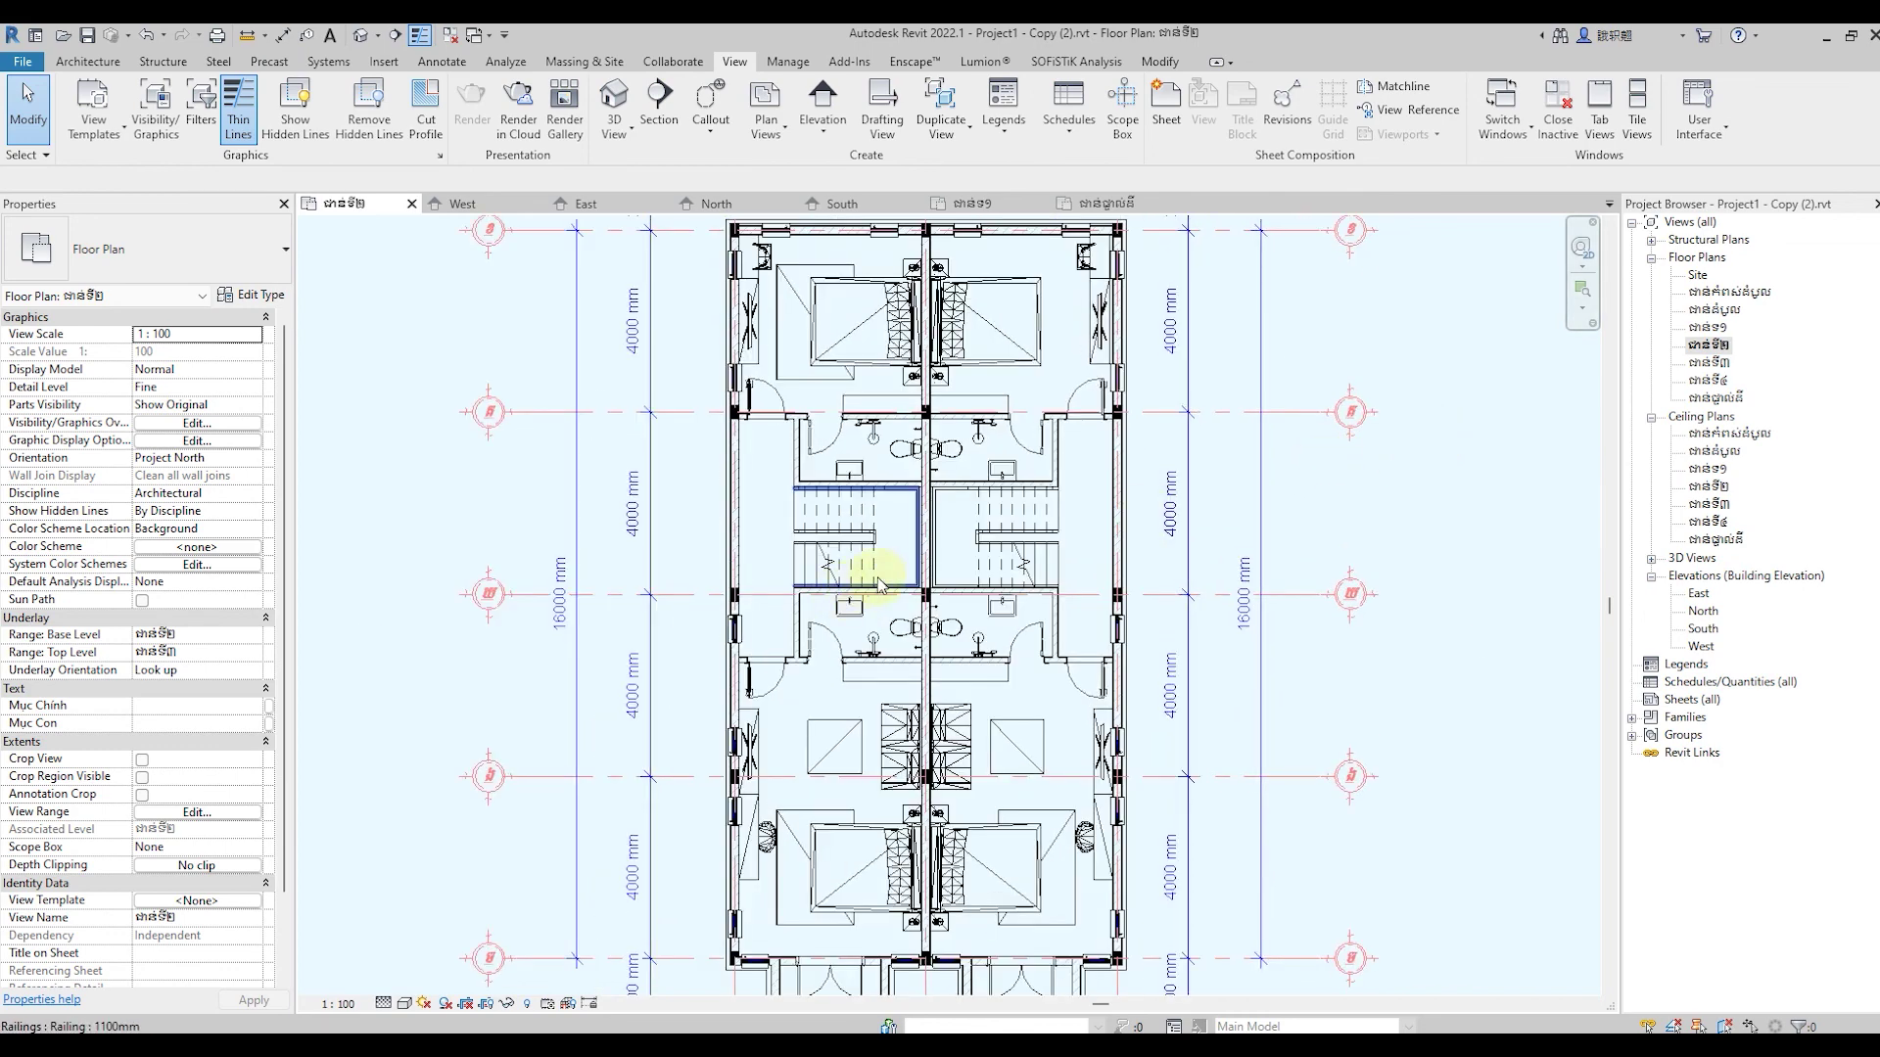
{"action": "key", "text": "z"}
{"action": "key", "text": "f"}
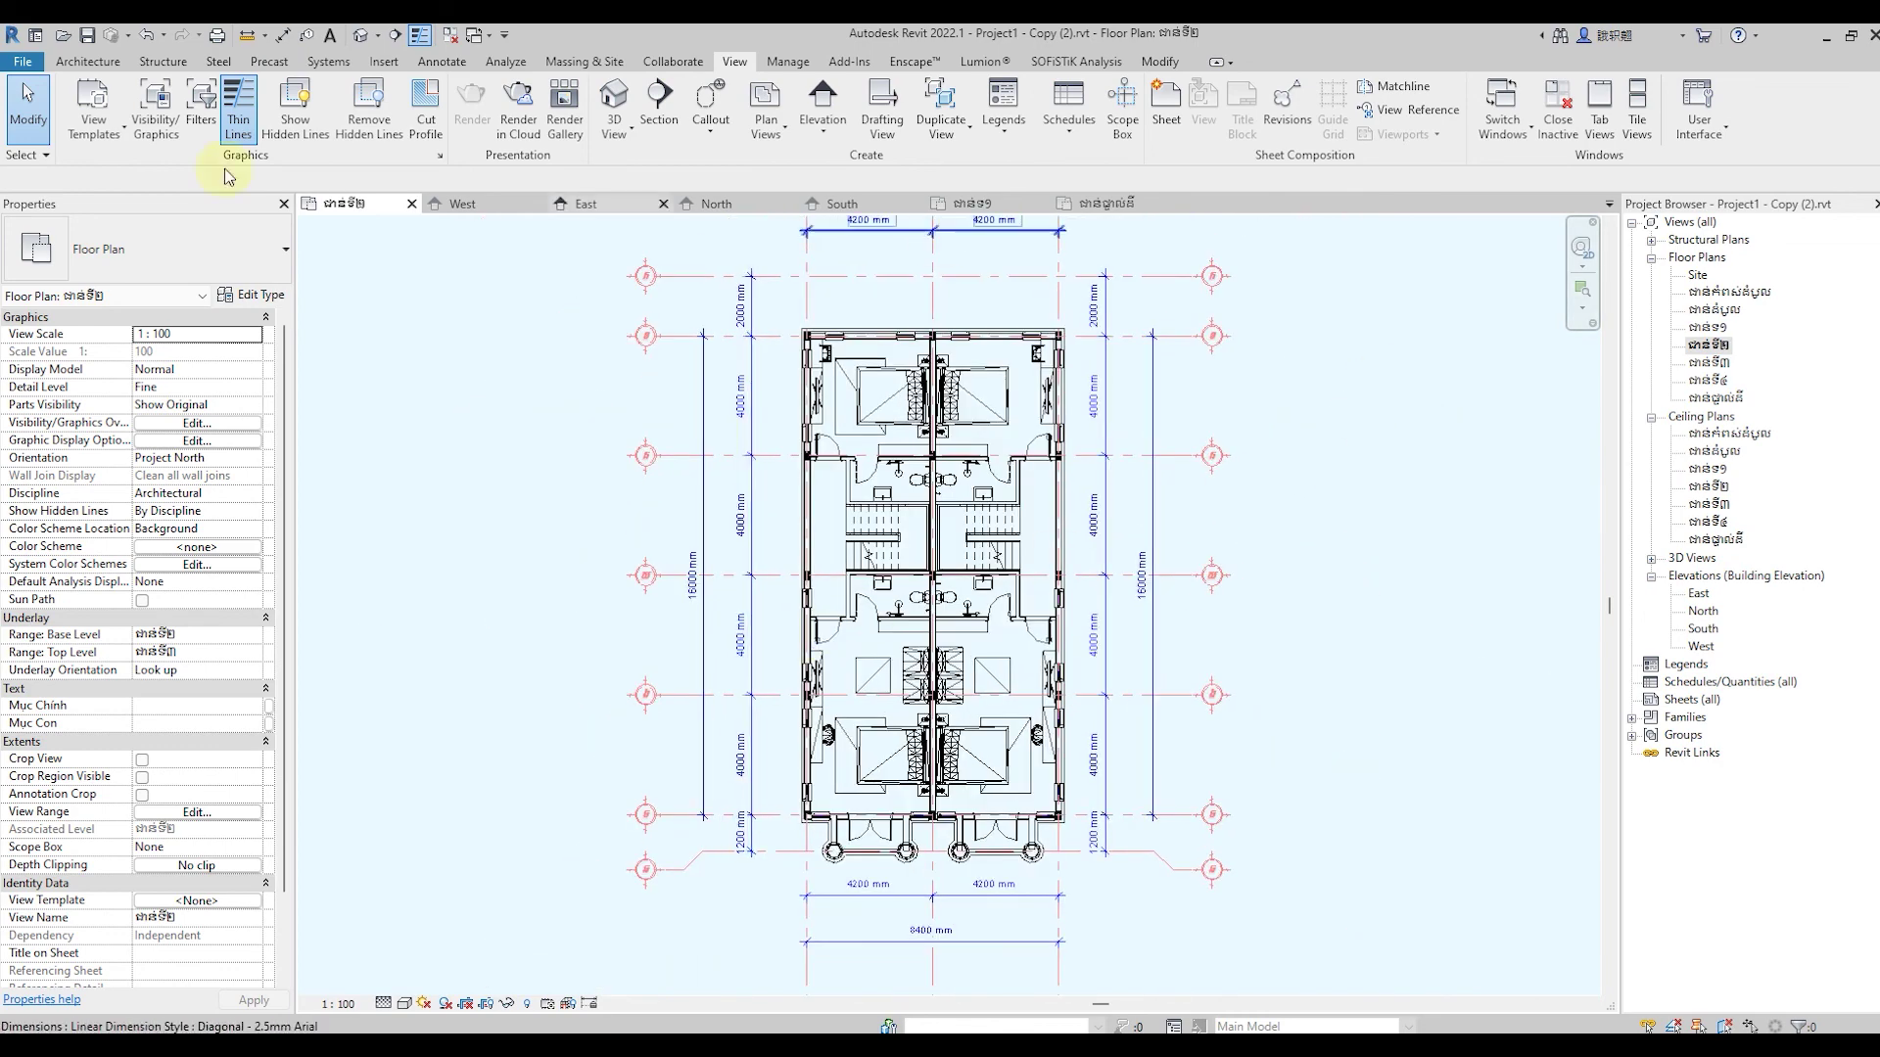
Save the project and close all inactive views
{"action": "left_click", "coordinate": [86, 35]}
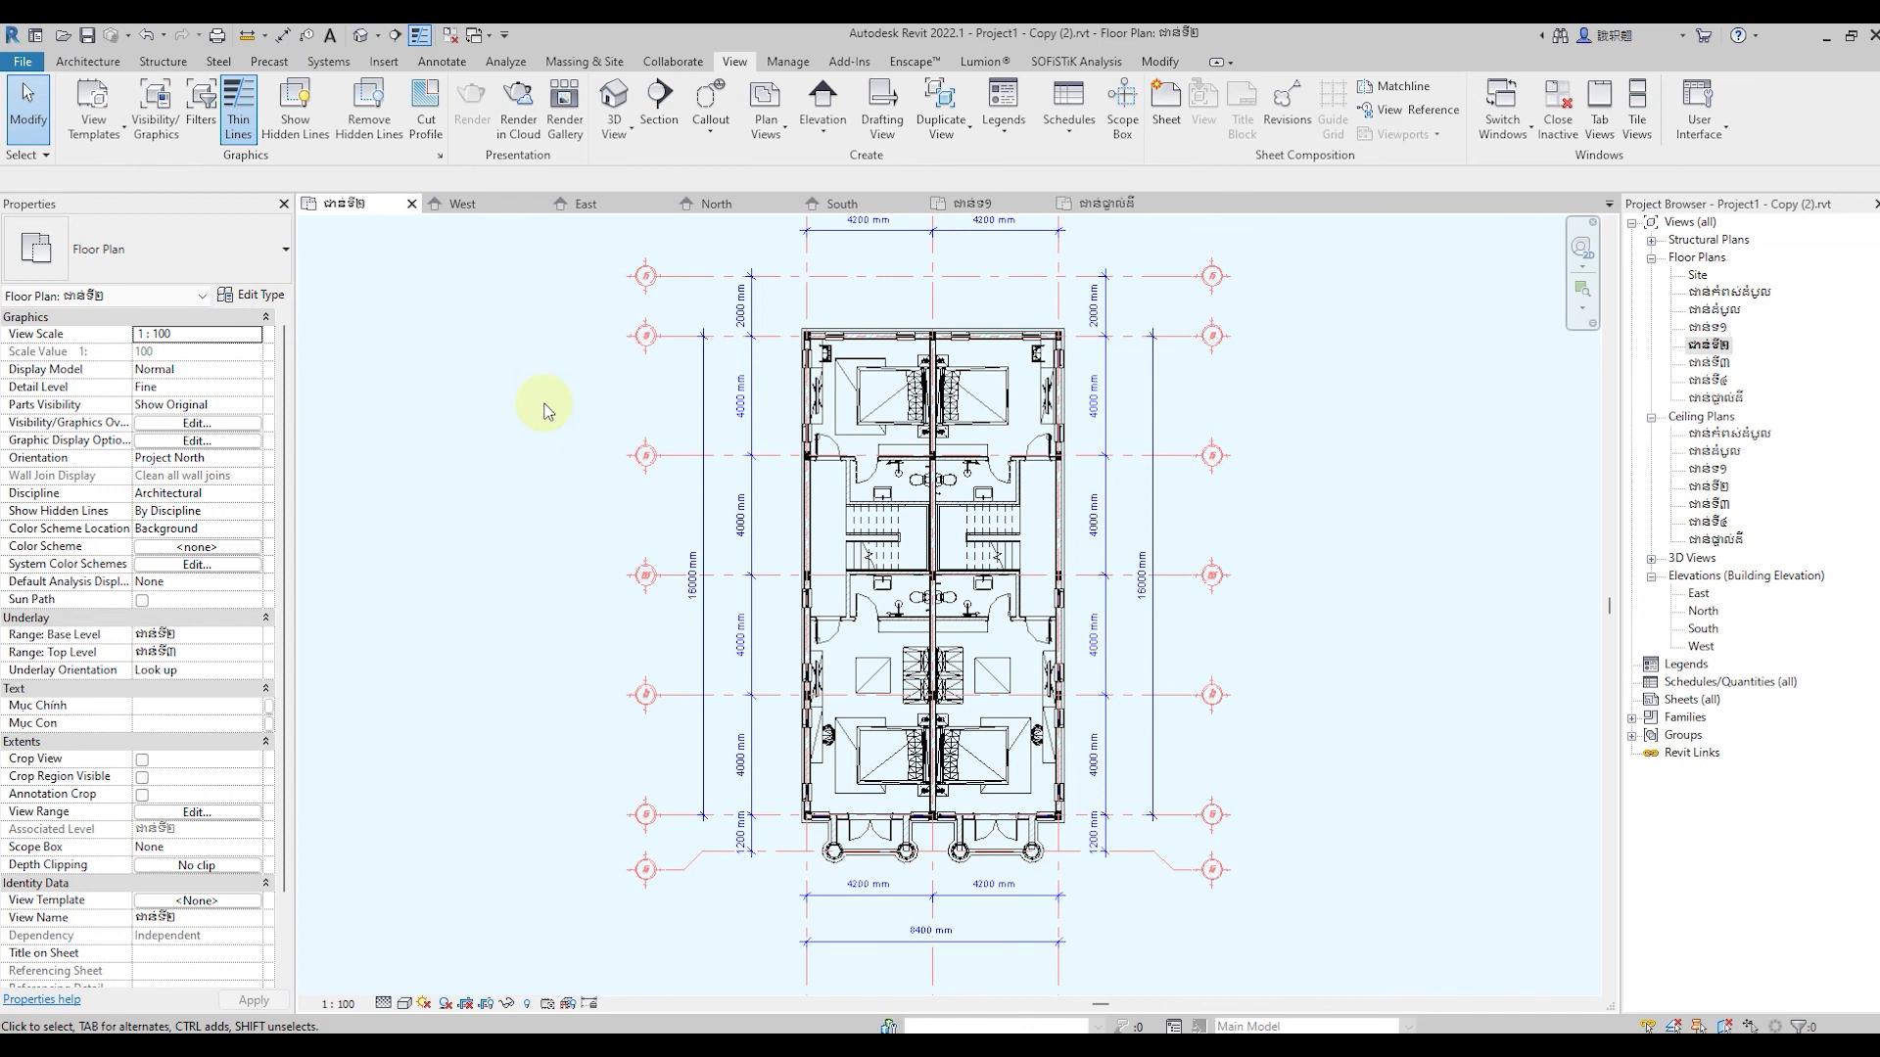
{"action": "left_click", "coordinate": [408, 34]}
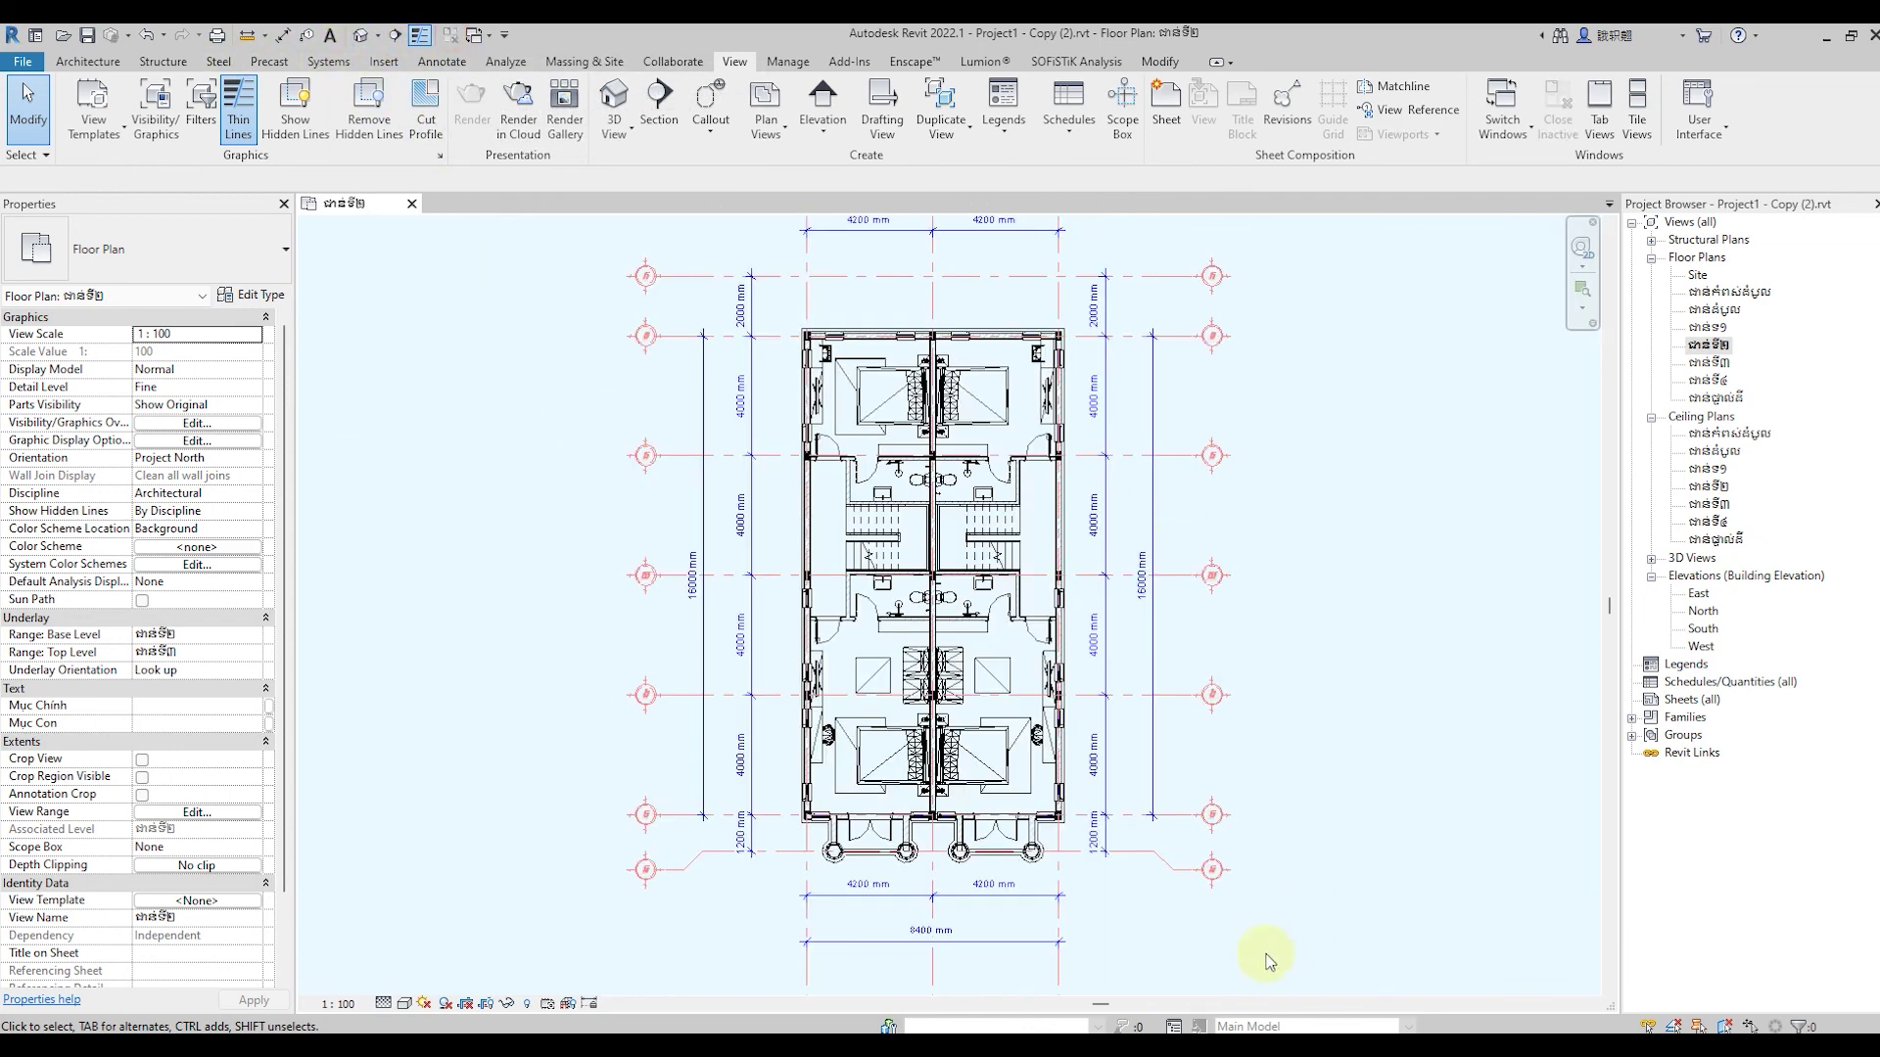